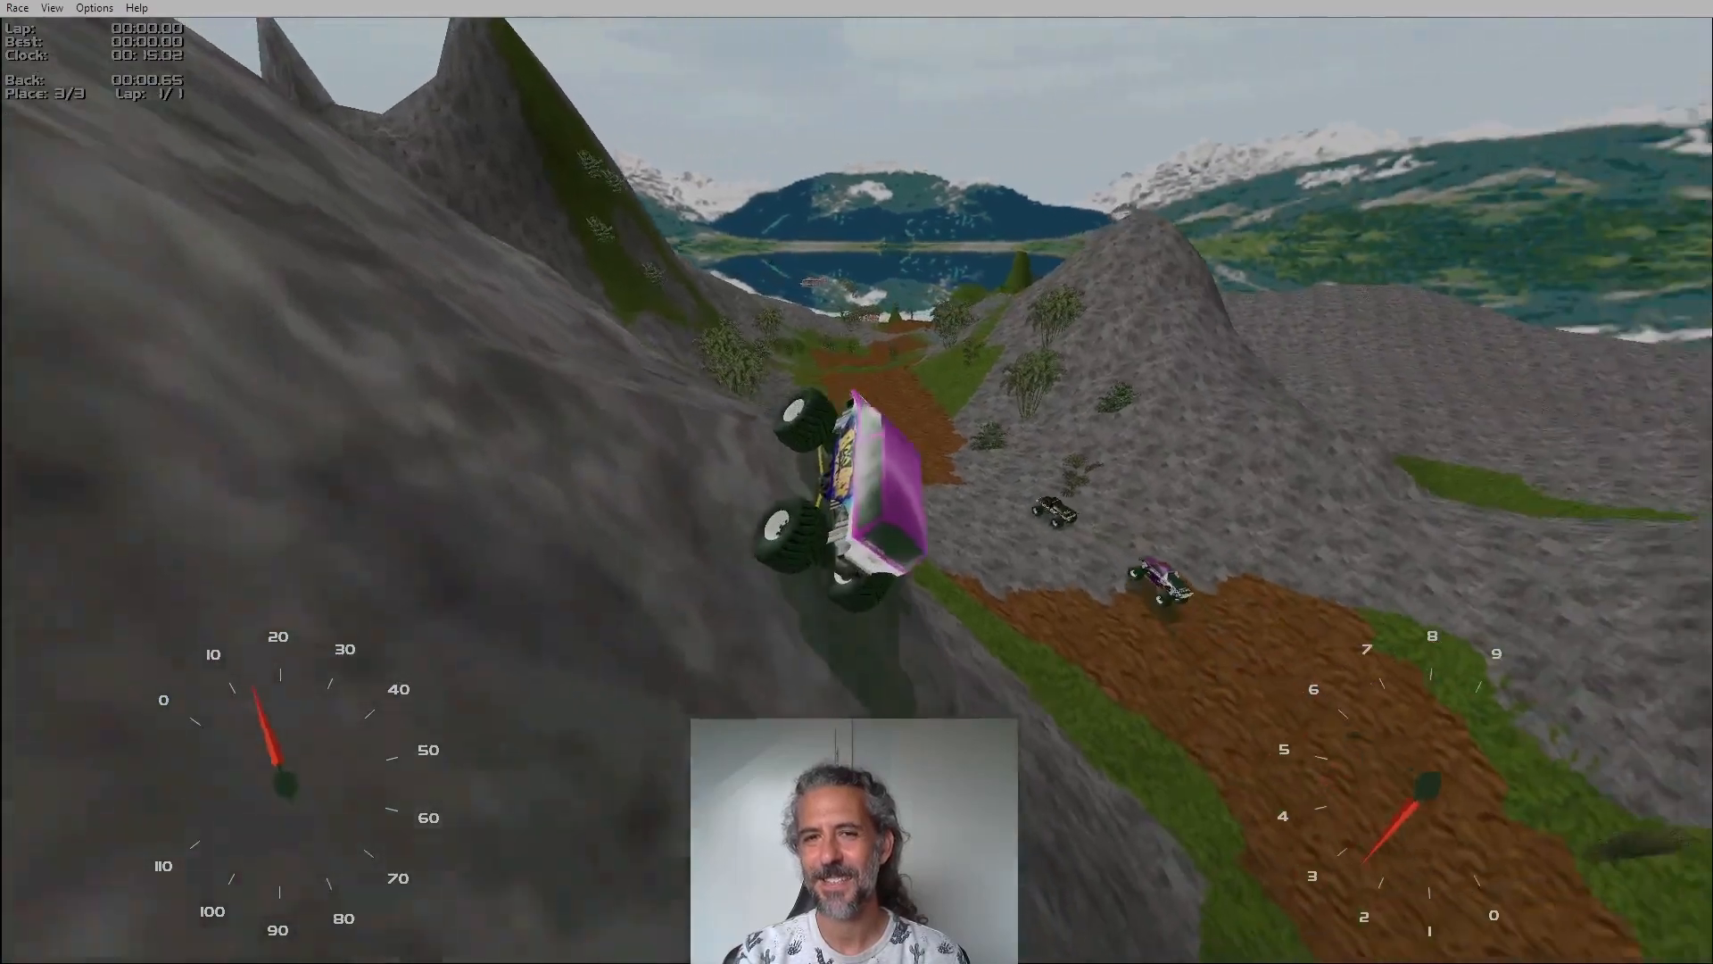
pyautogui.press('Up')
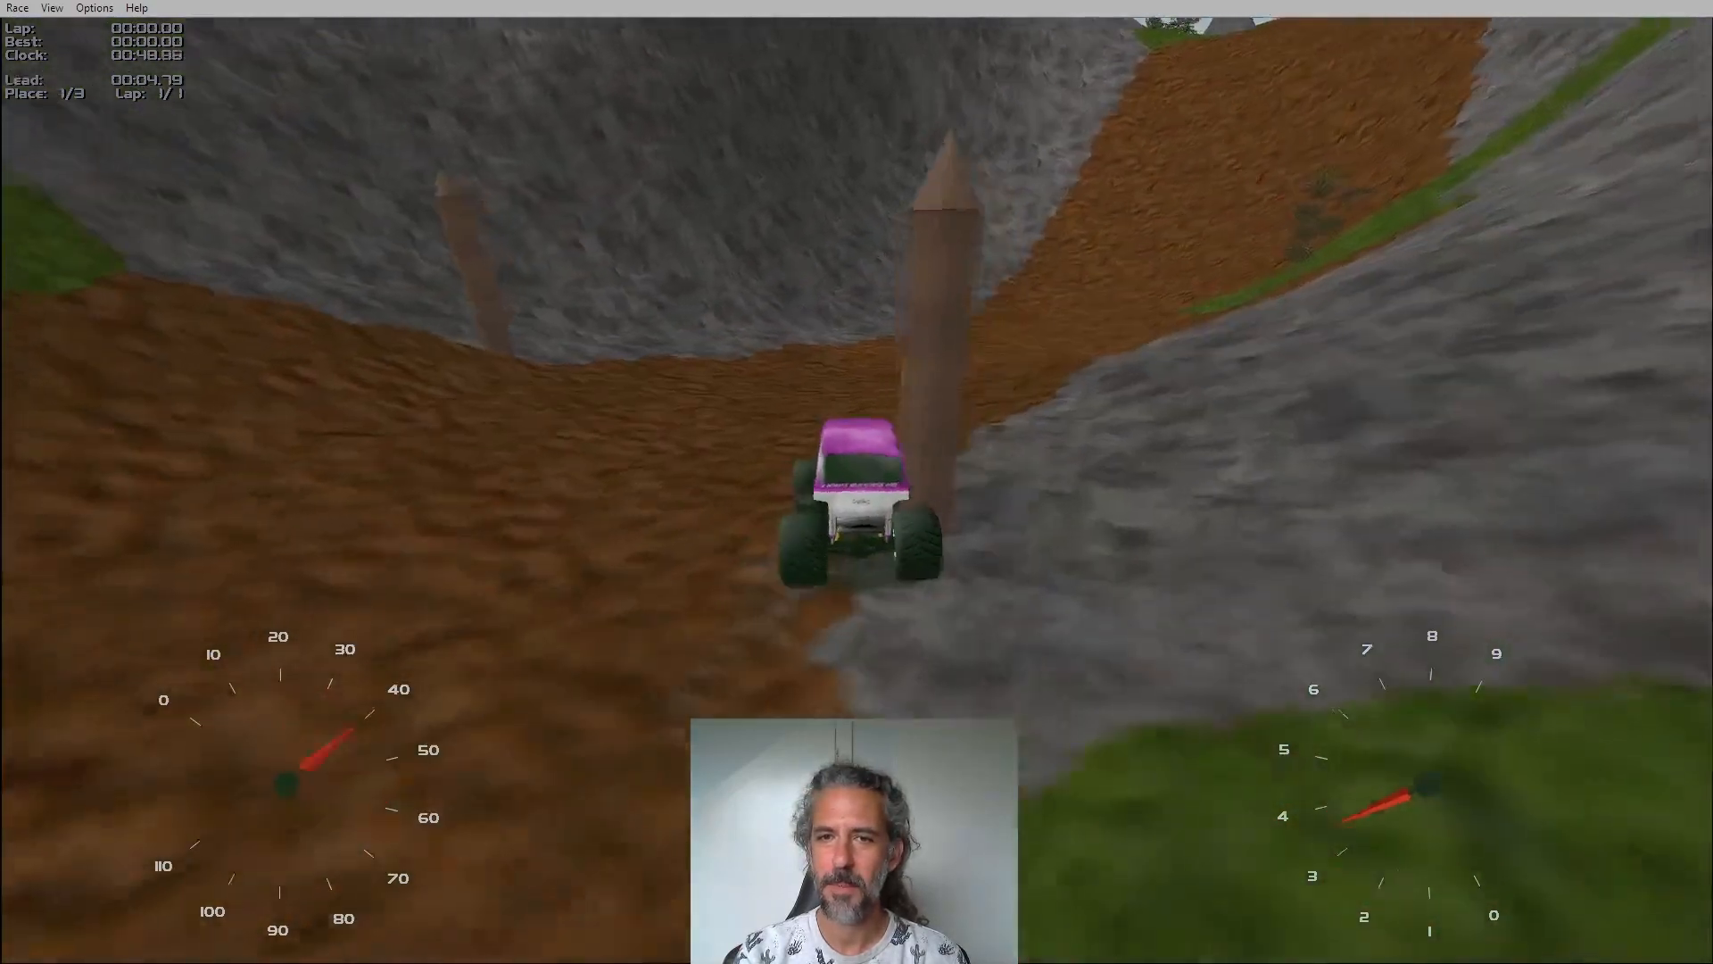
pyautogui.press('Up')
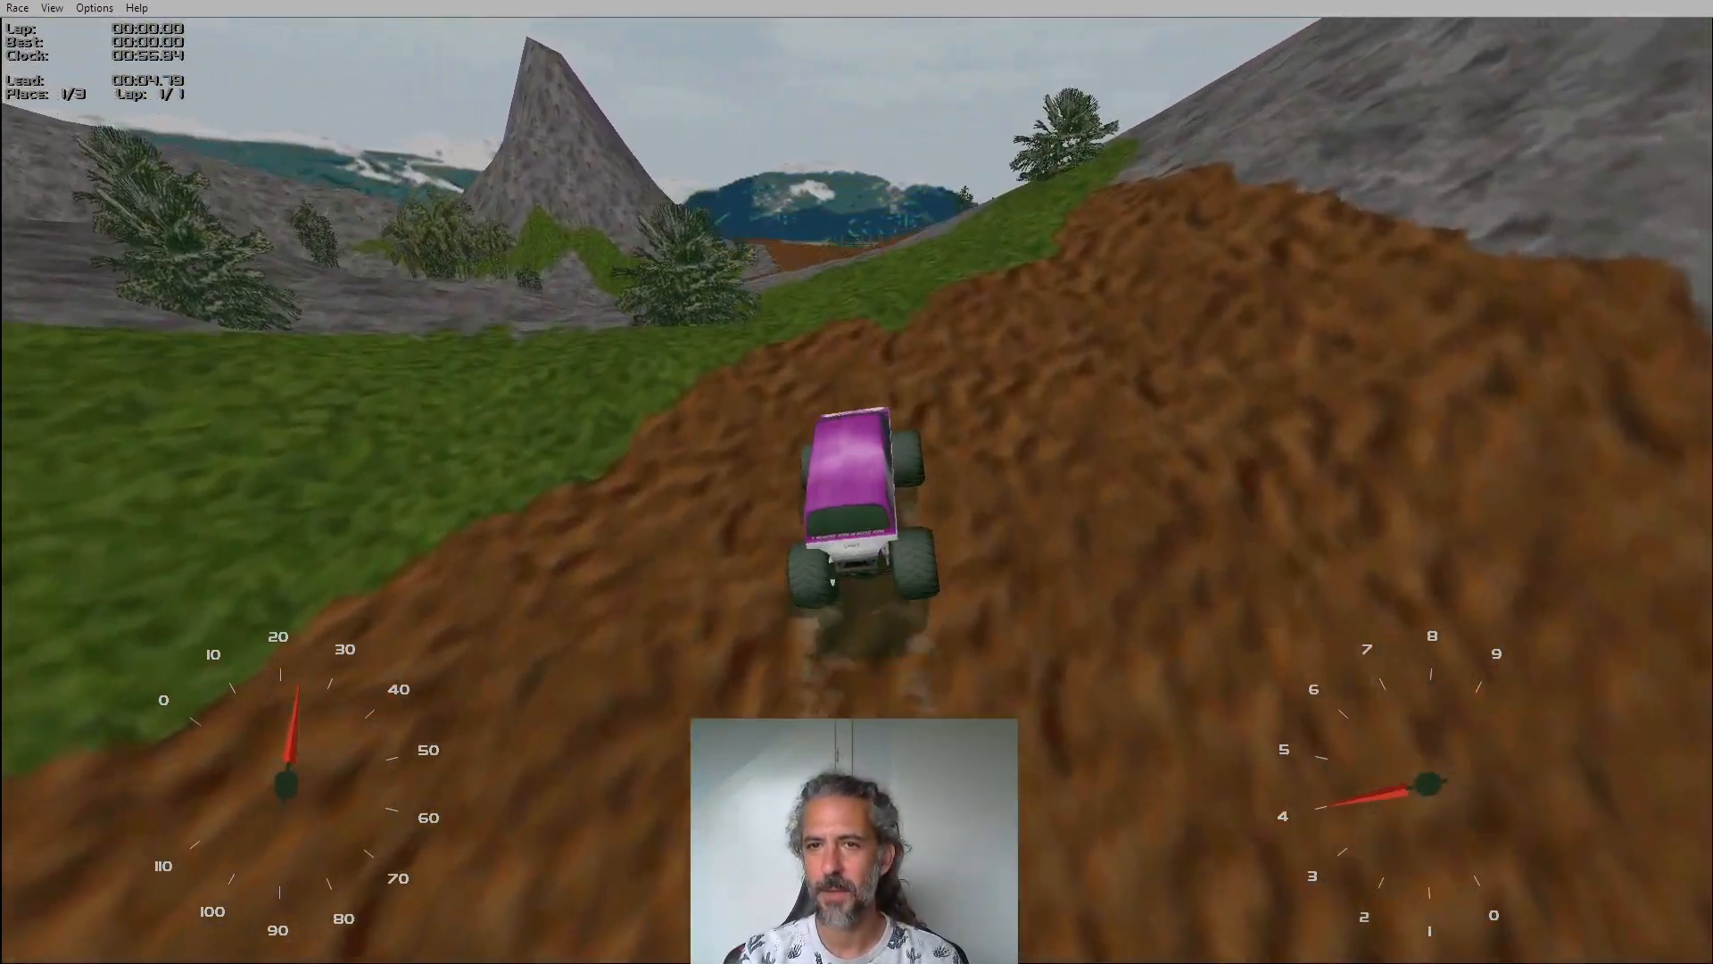
pyautogui.press('Left')
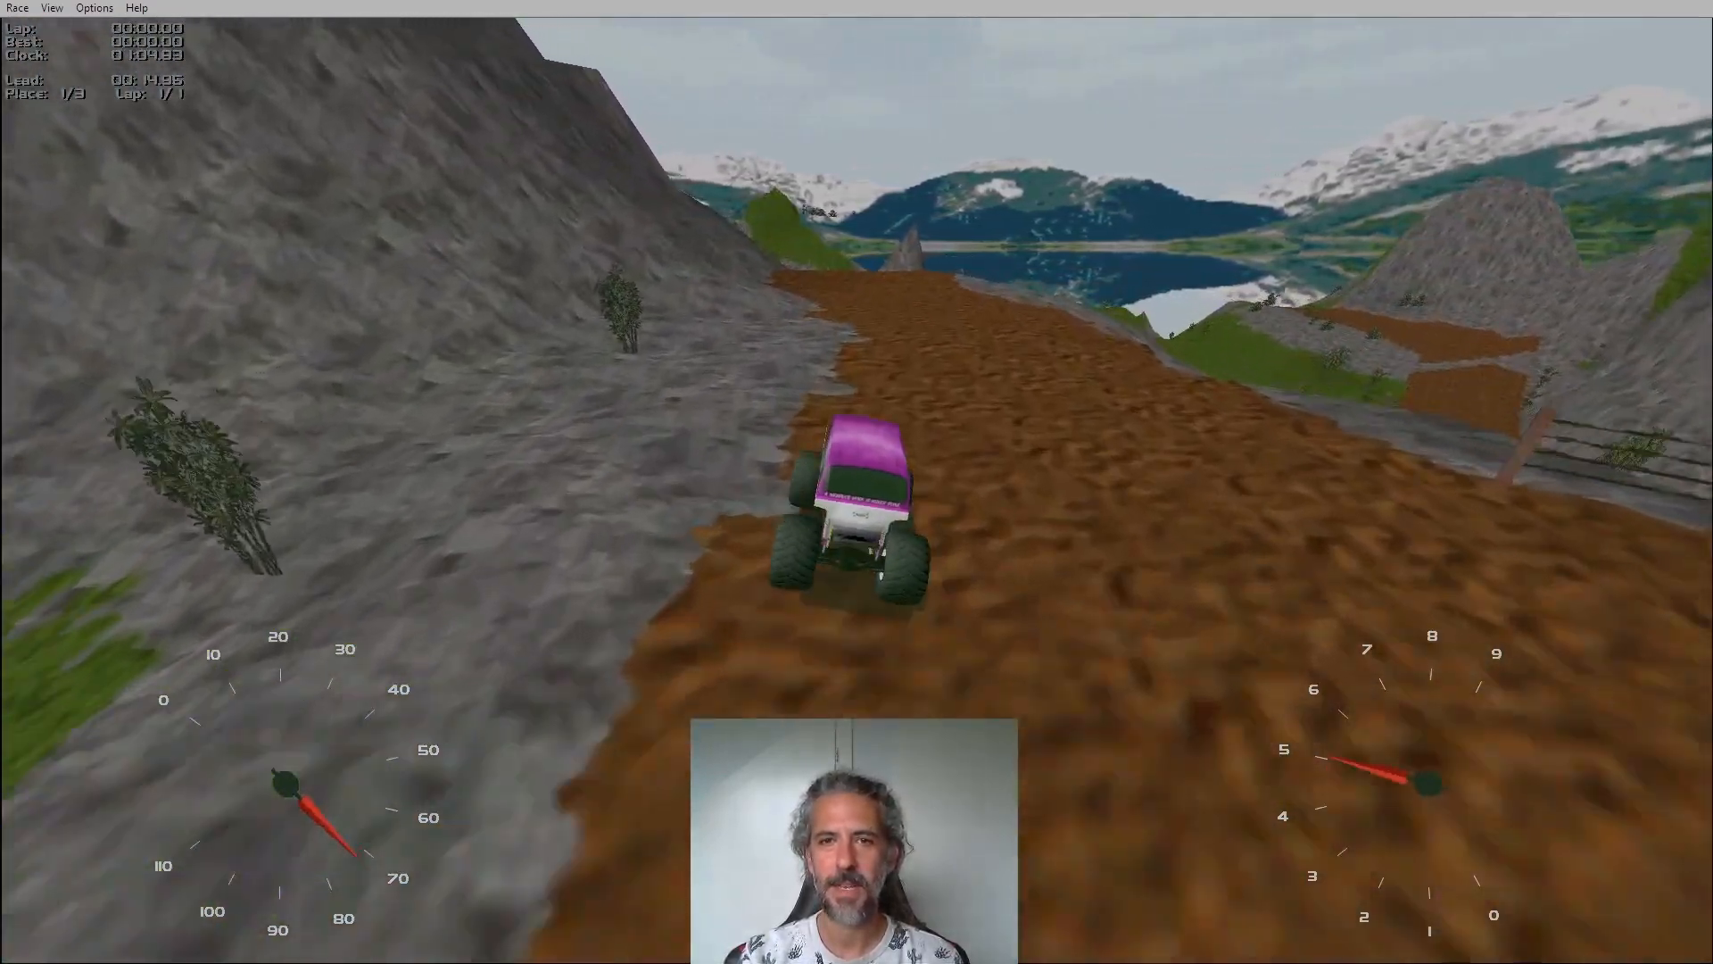
pyautogui.press('Left')
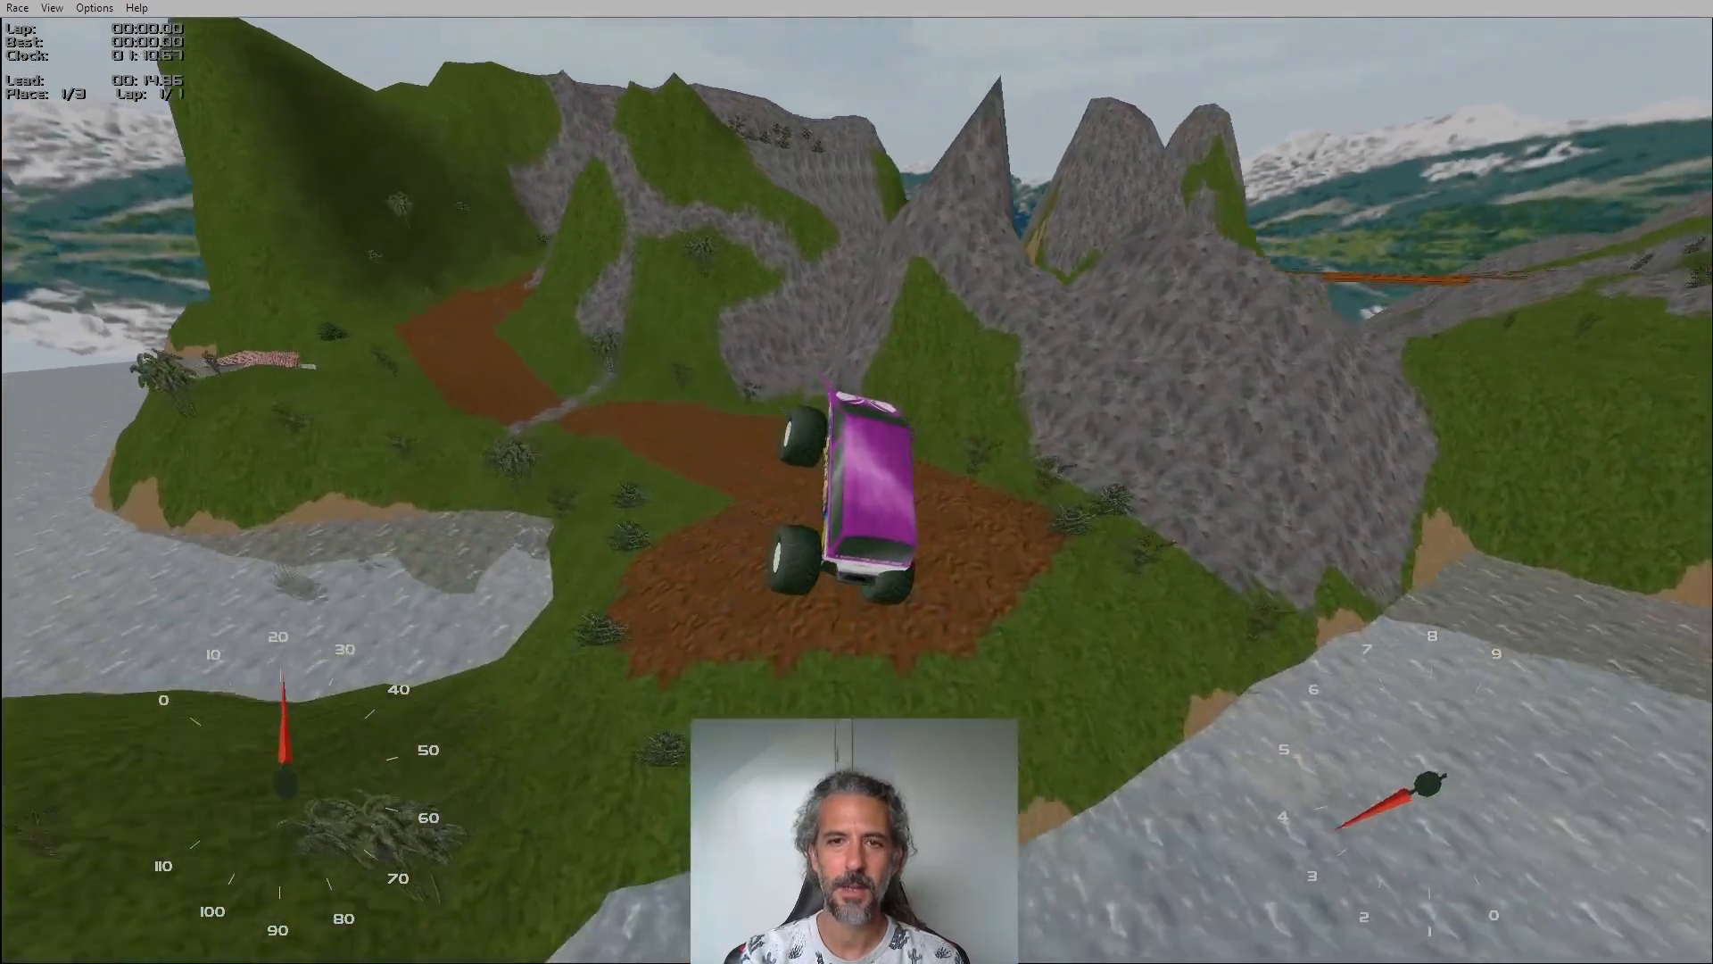
pyautogui.press('Left')
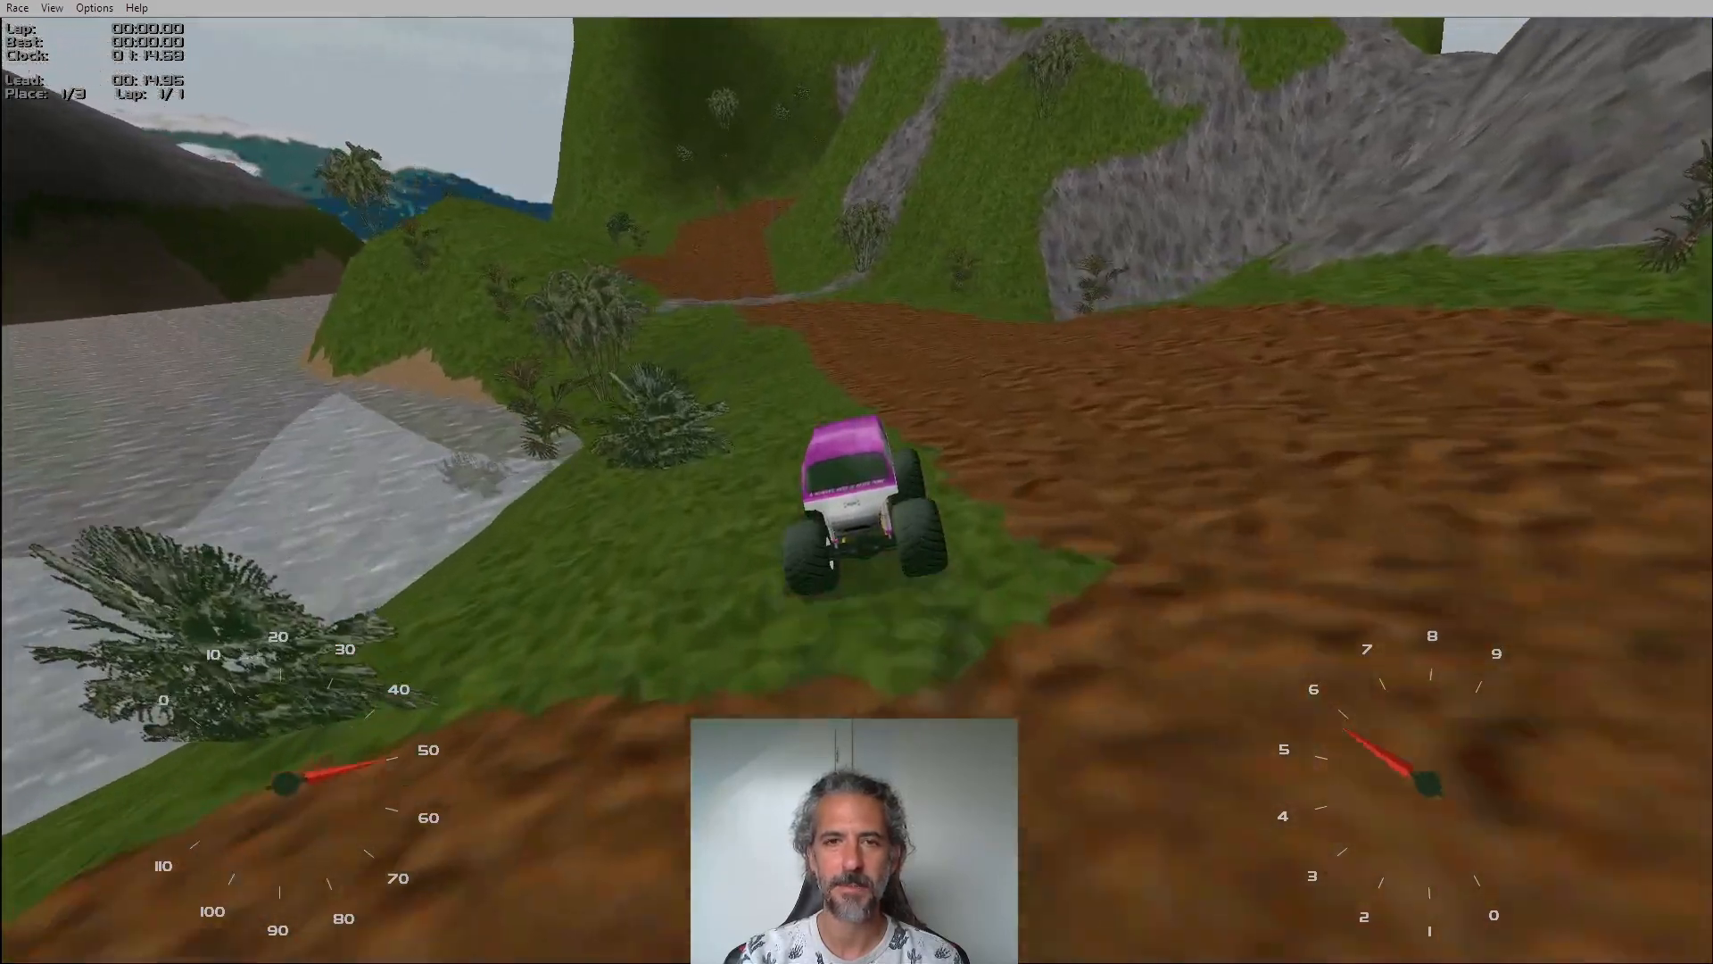
pyautogui.press('Left')
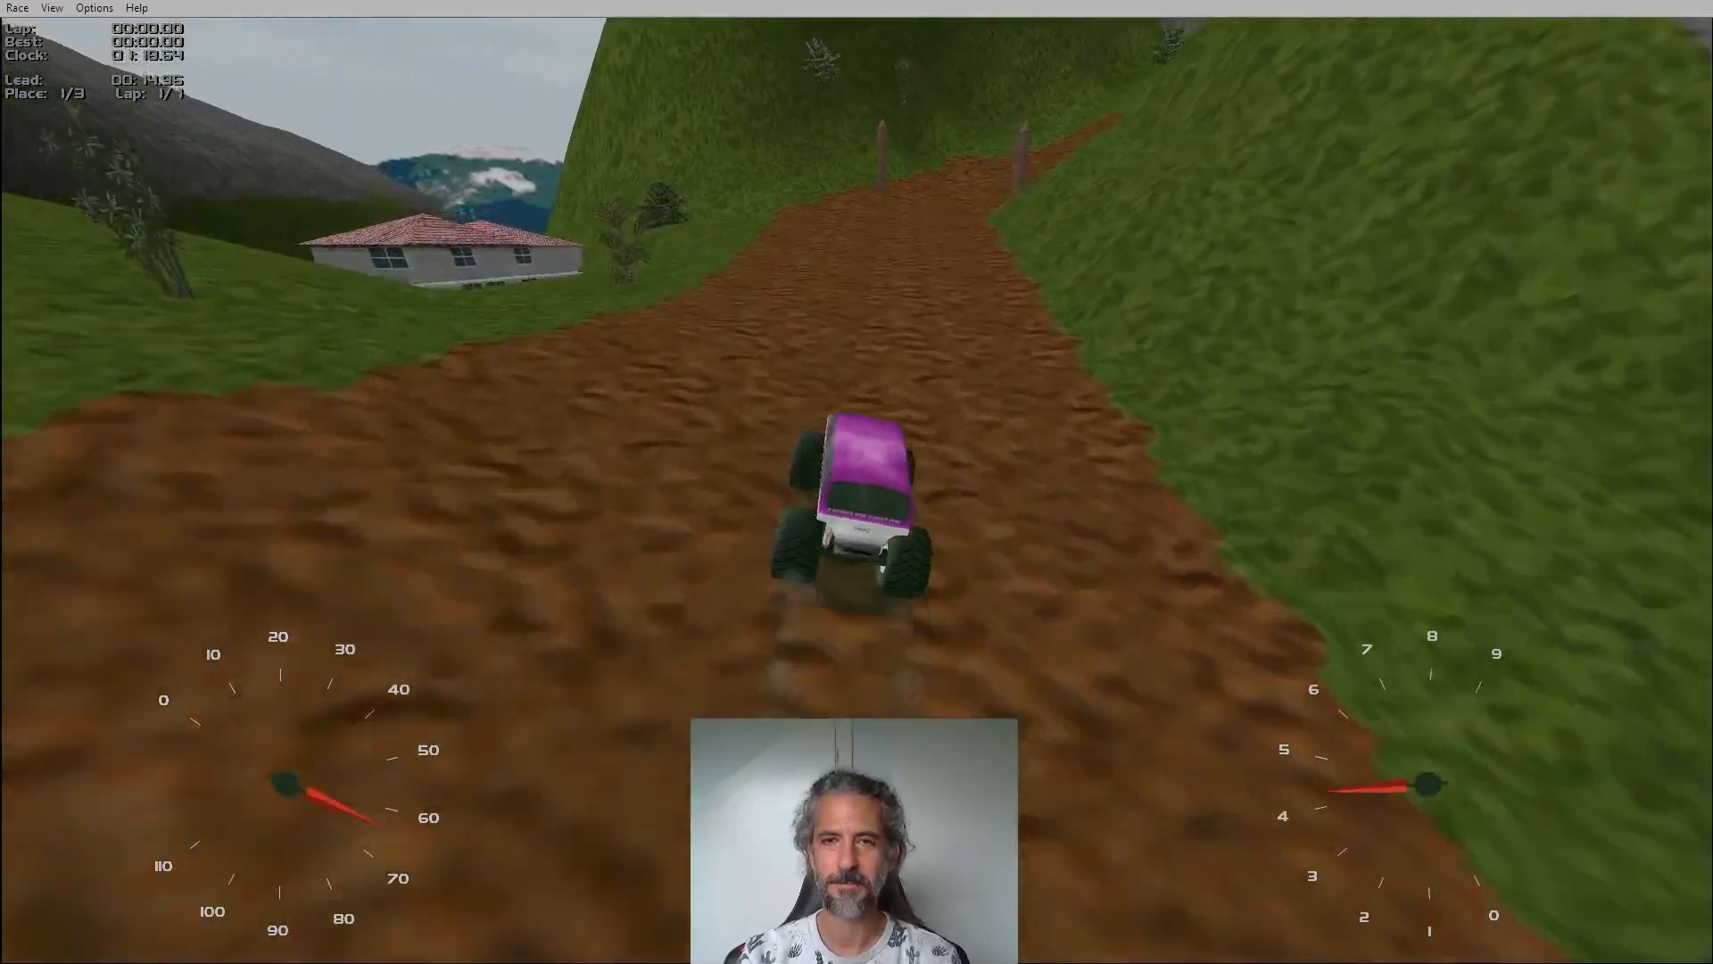
pyautogui.press('Escape')
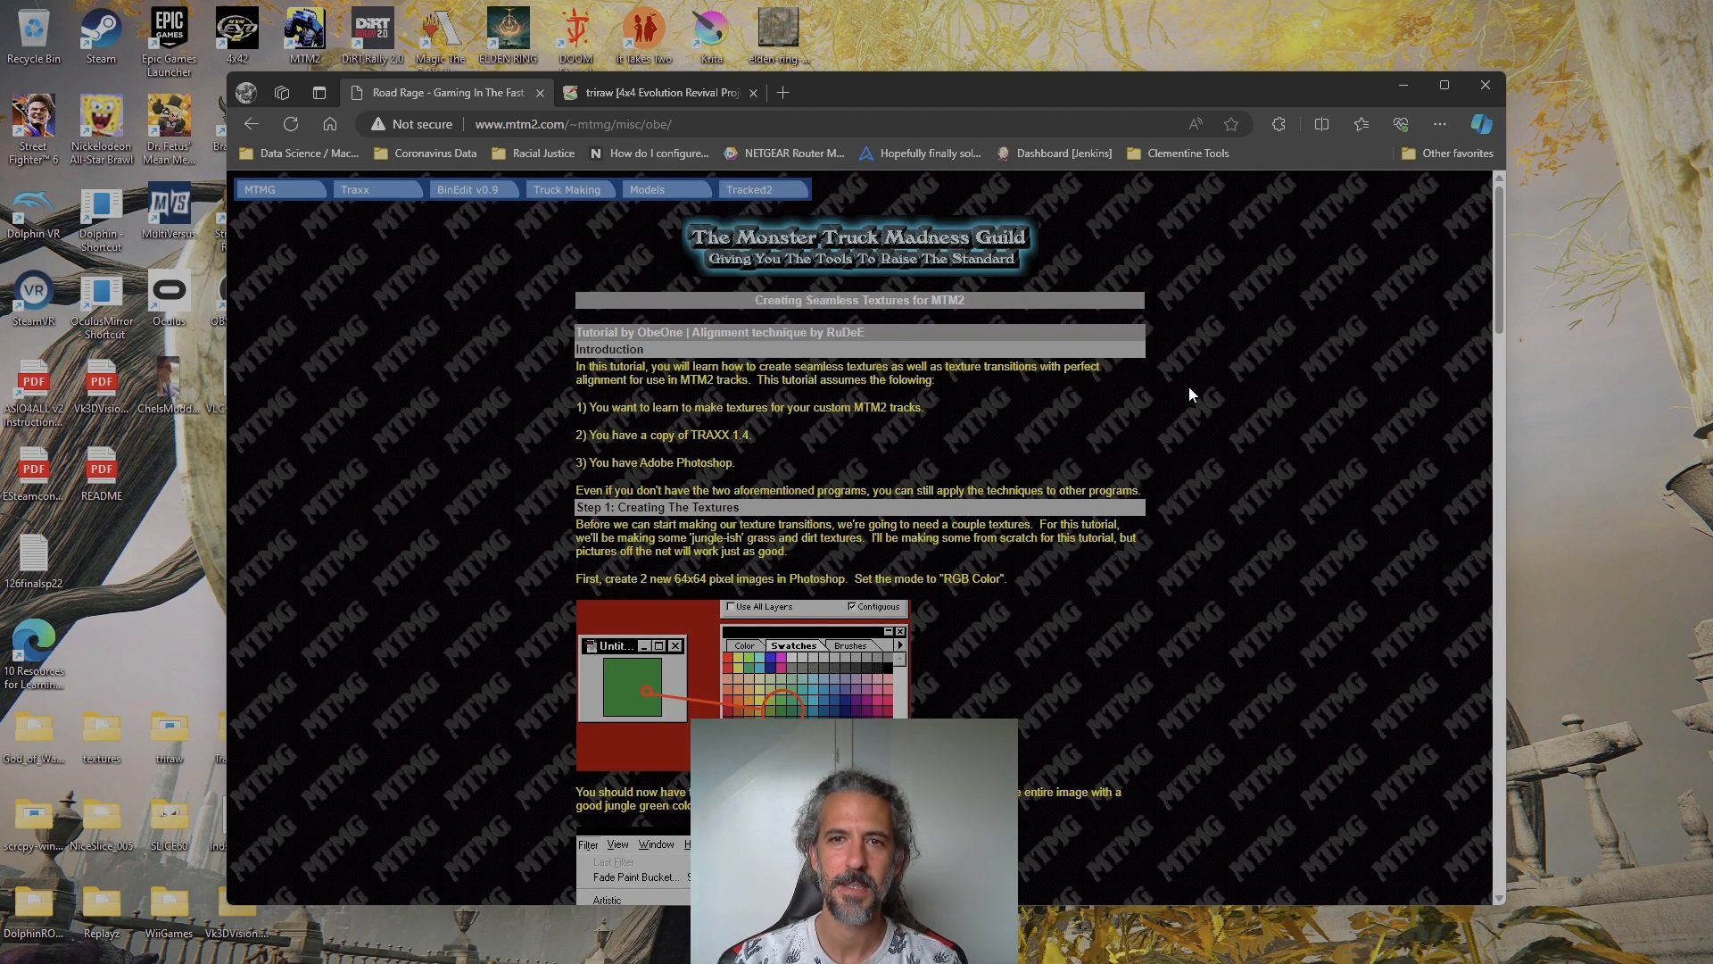
# Look over the Traxx guide's Custom Textures page, including pasting multiple textures, and return to the seamless textures tutorial
pyautogui.moveTo(387, 196)
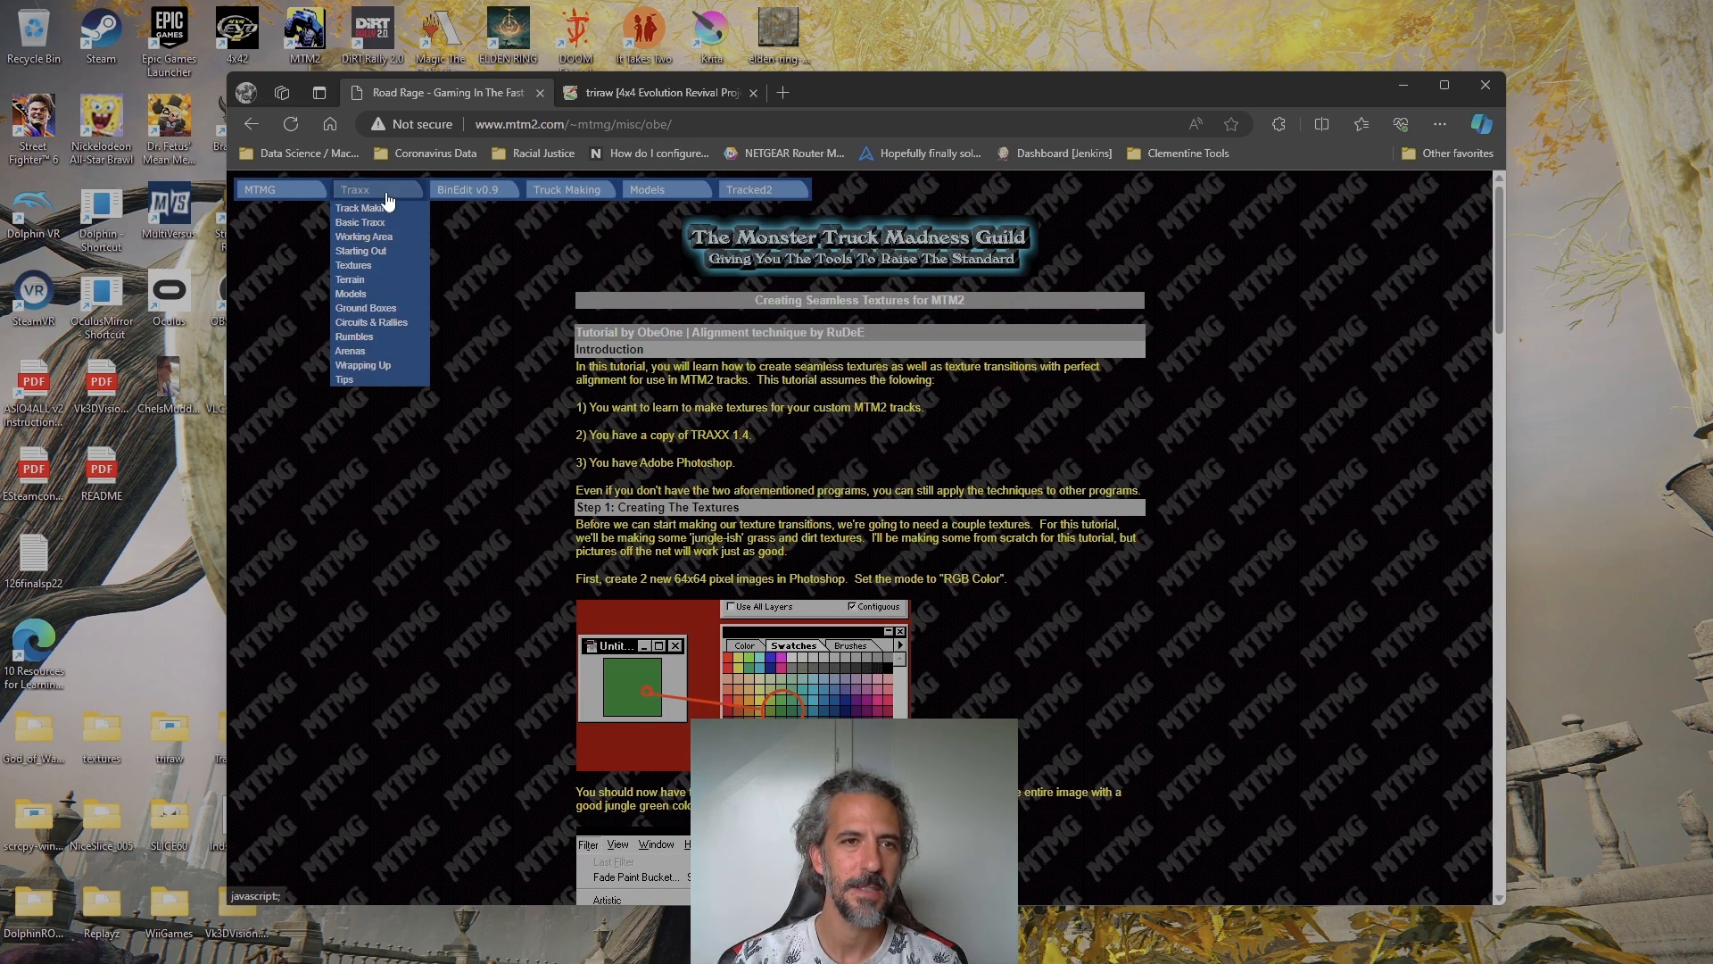
pyautogui.moveTo(369, 266)
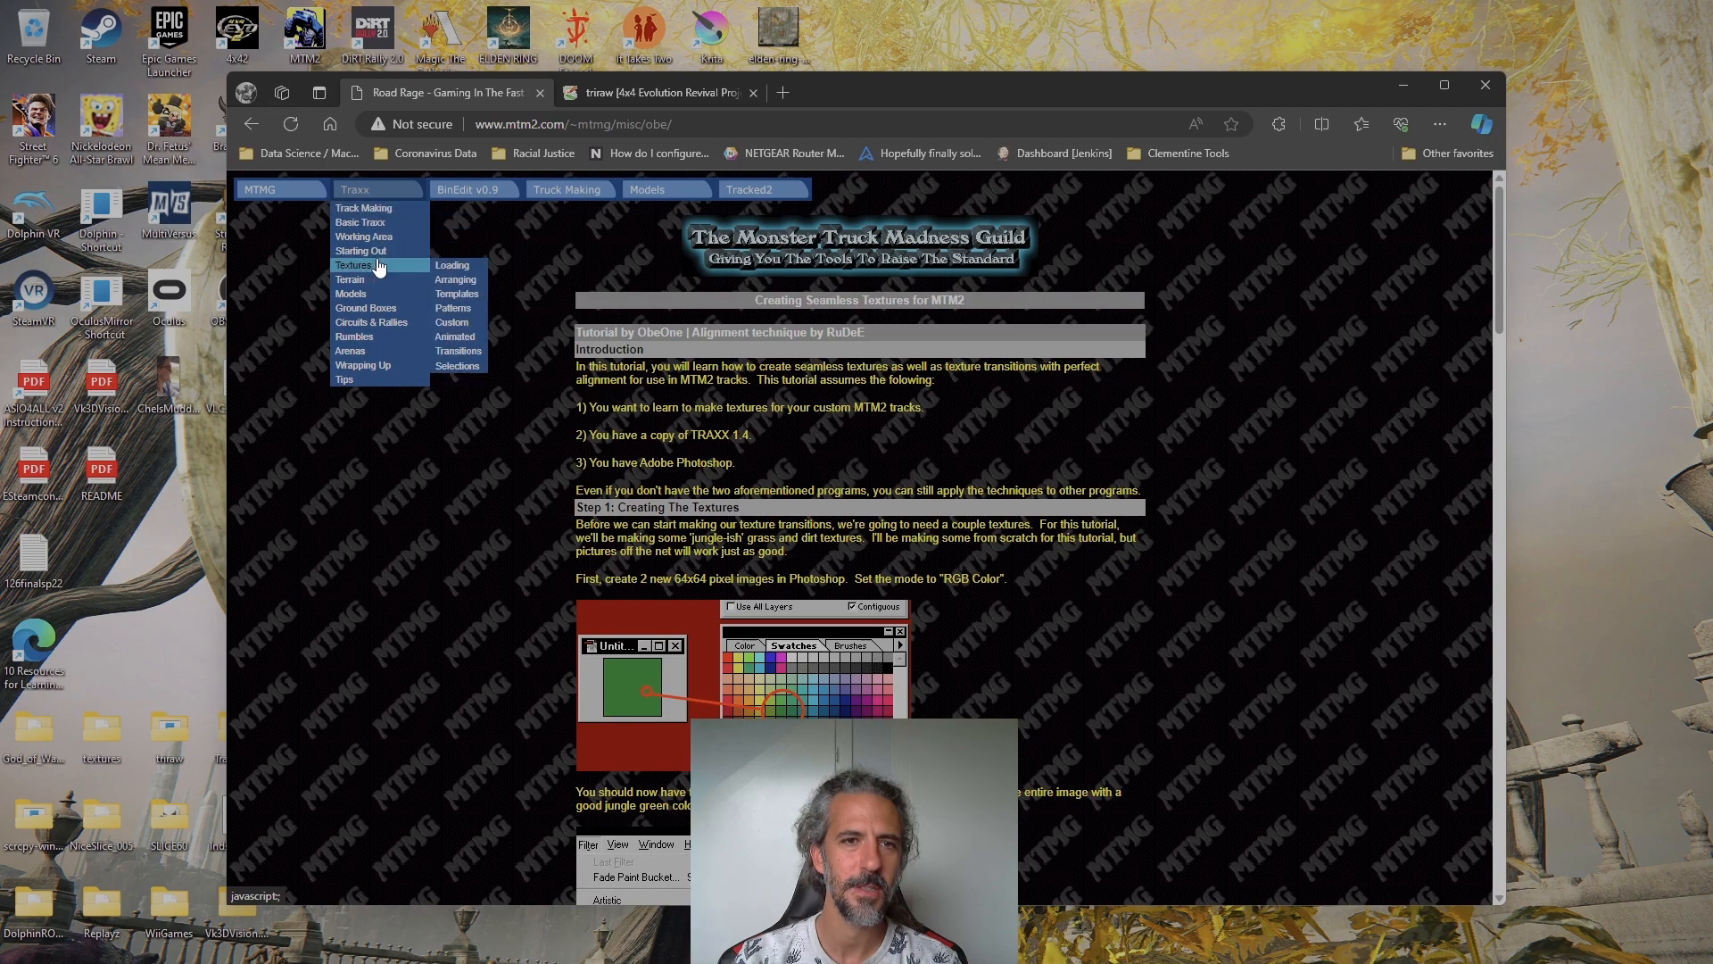
pyautogui.moveTo(318, 200)
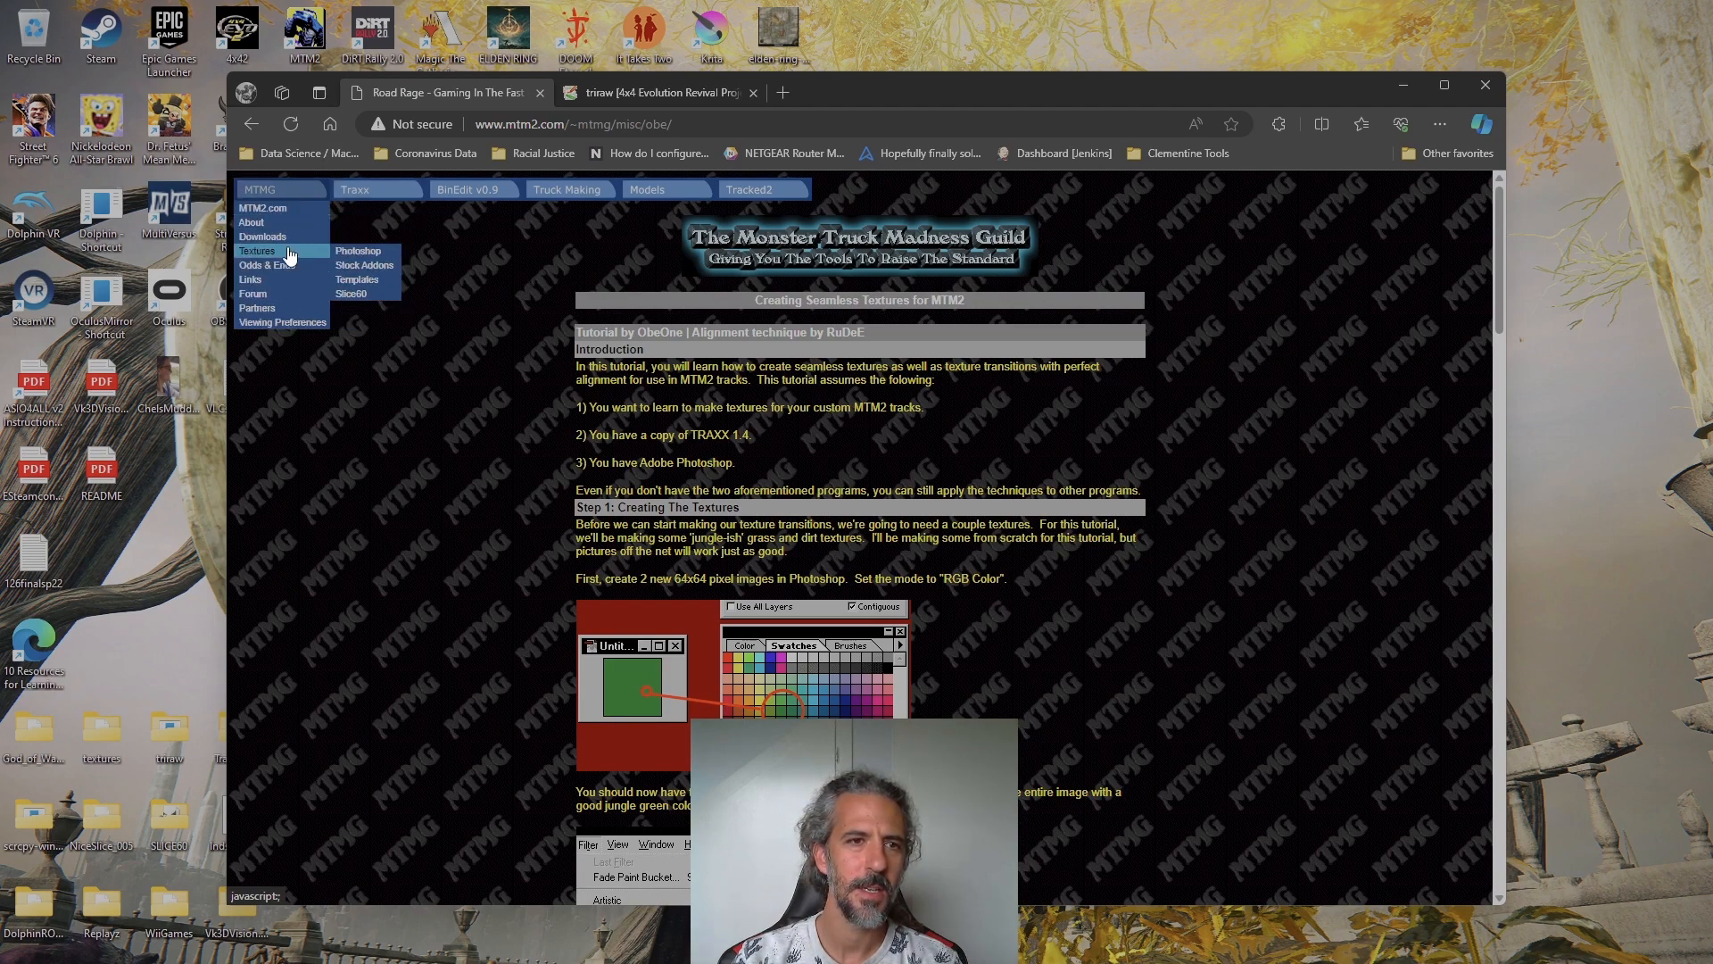
pyautogui.moveTo(292, 259)
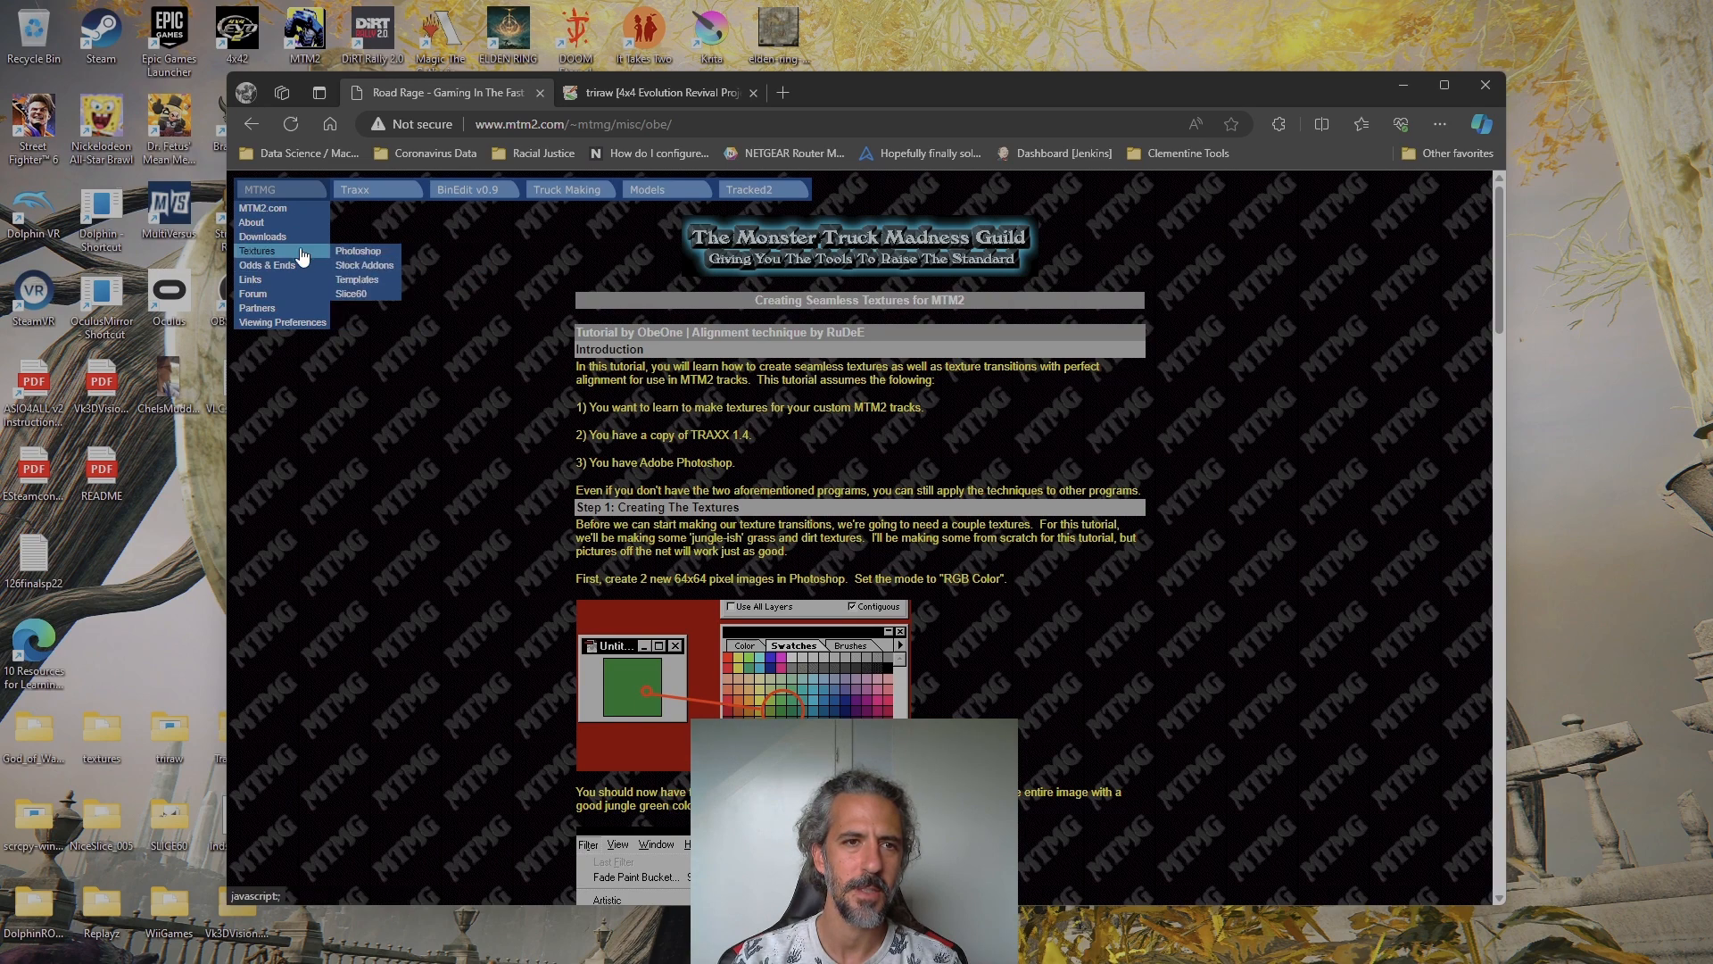
pyautogui.moveTo(301, 312)
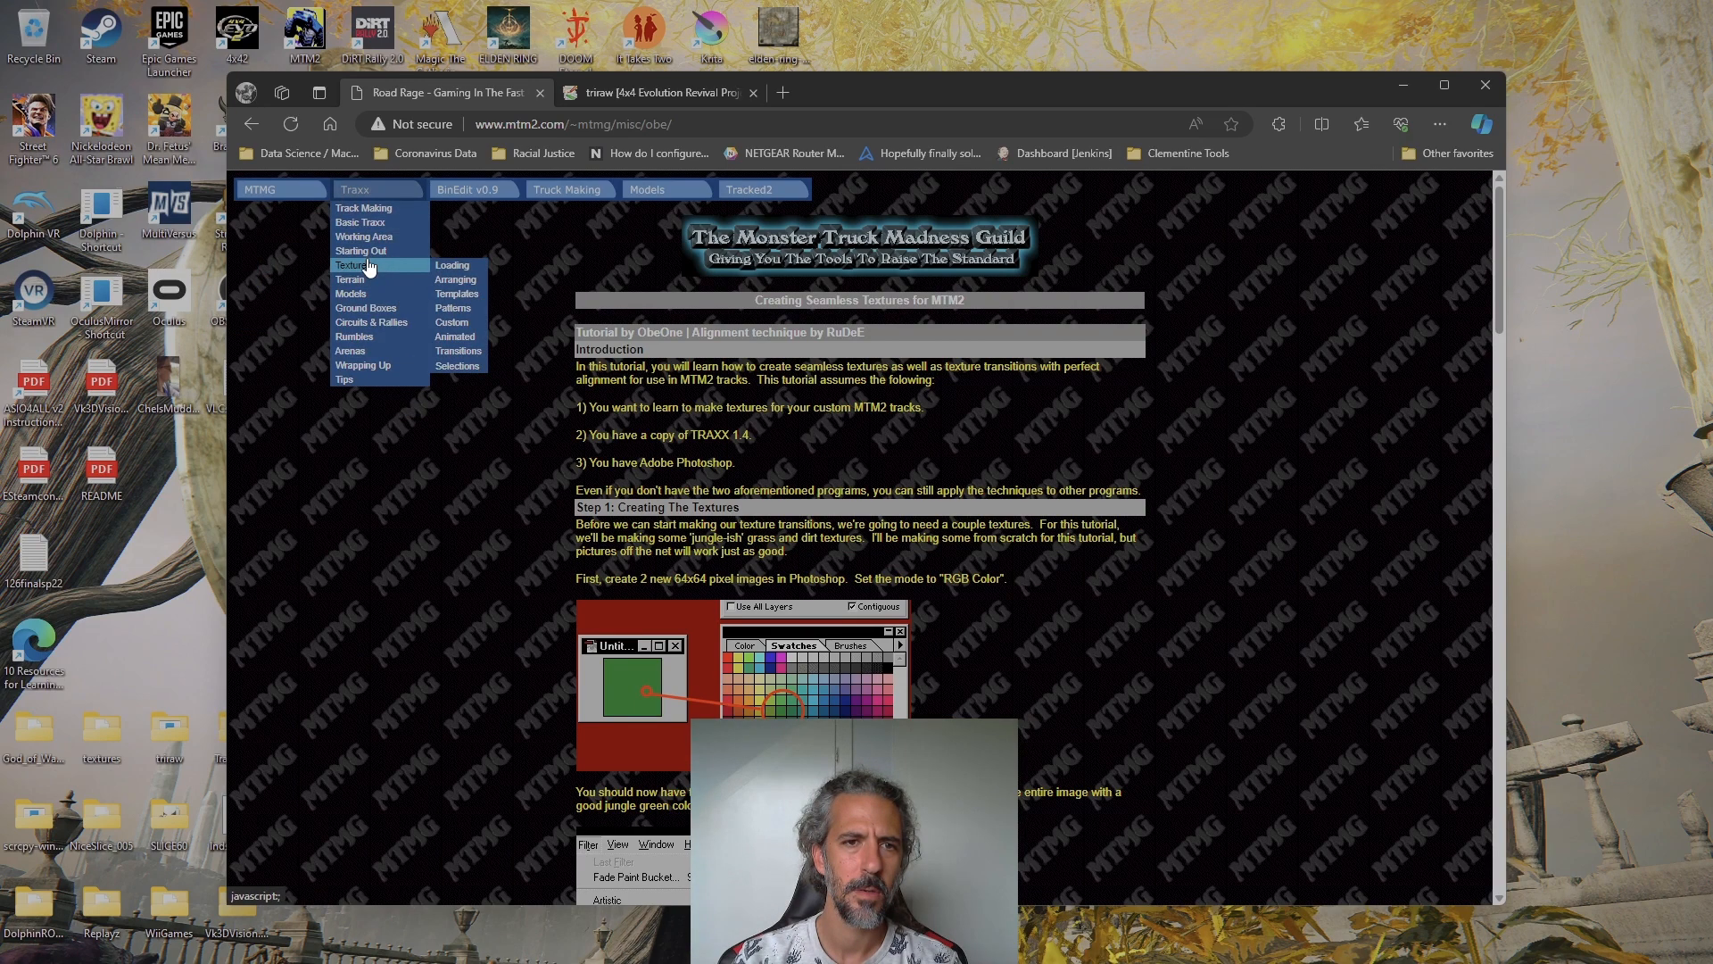
pyautogui.click(481, 323)
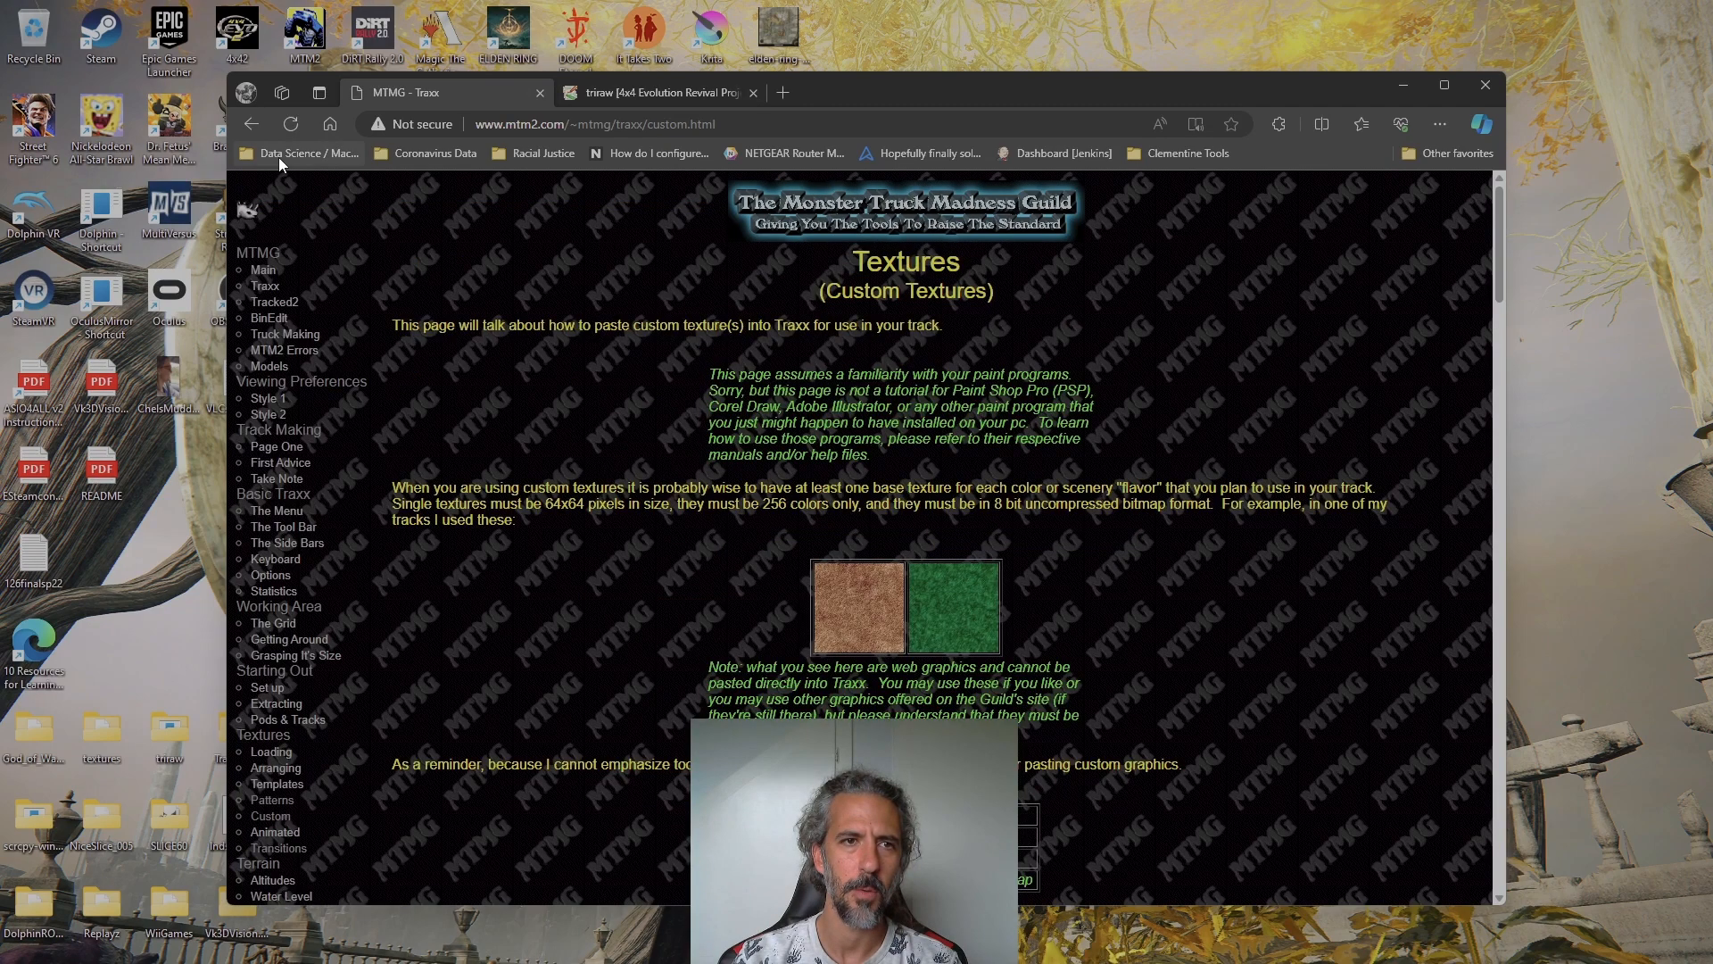
pyautogui.scroll(-15, 866, 580)
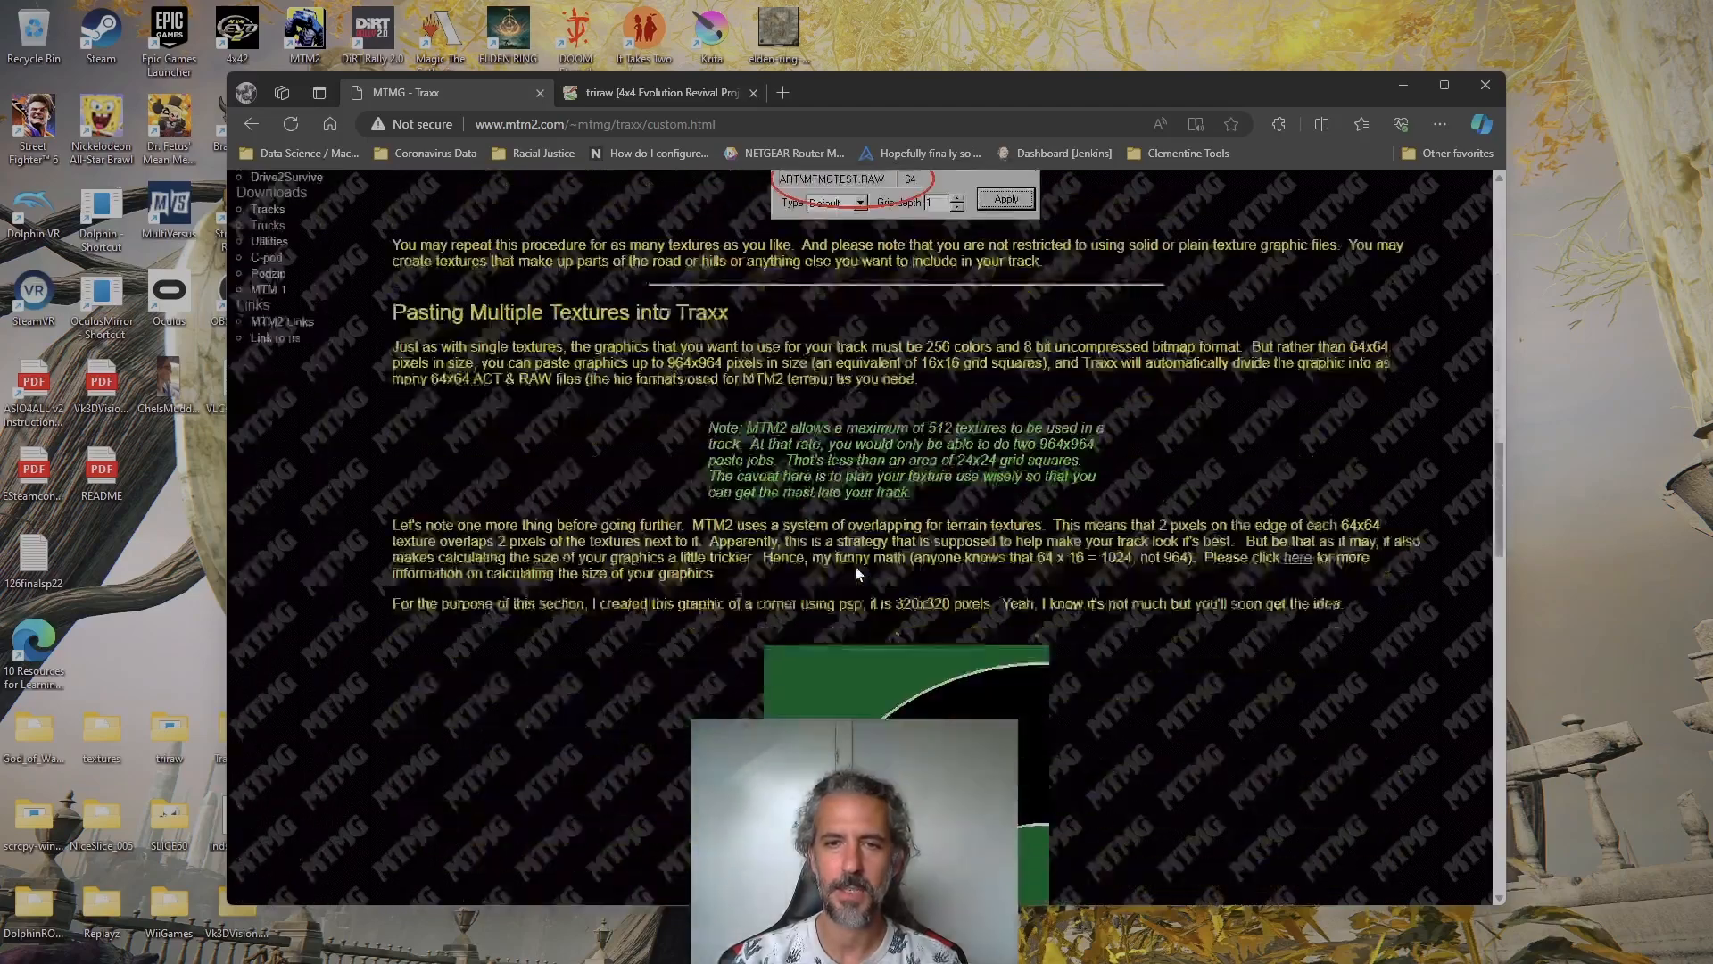
pyautogui.scroll(15, 855, 566)
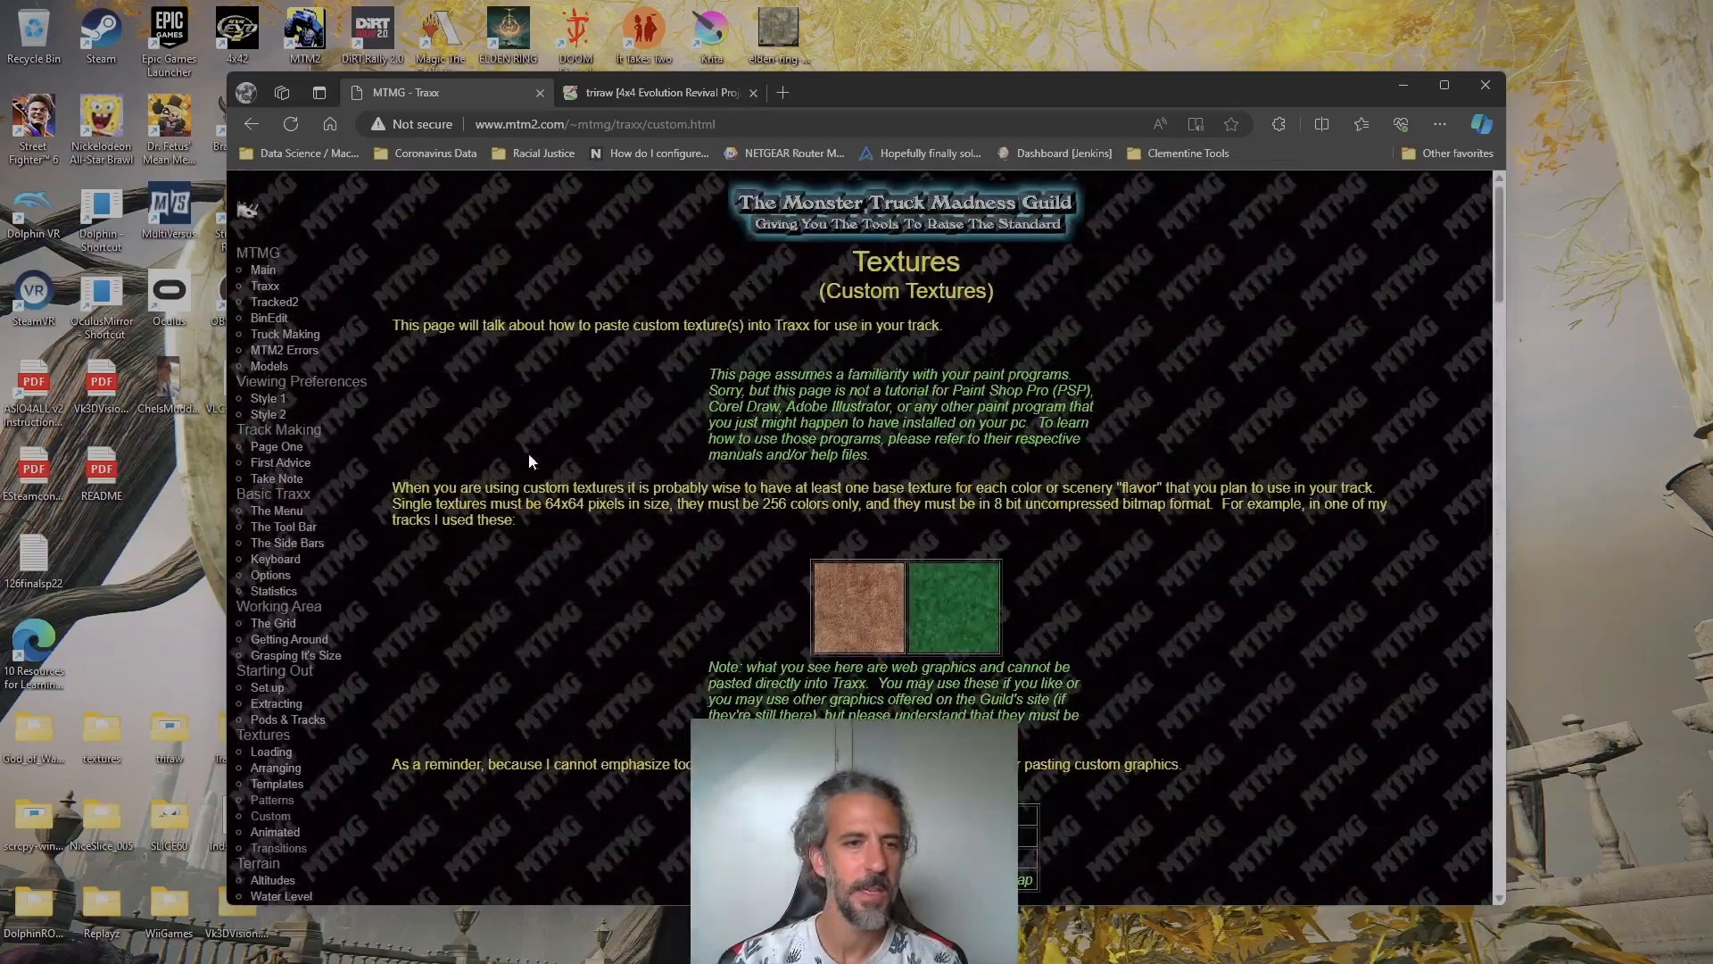
pyautogui.click(252, 125)
# Open the Guild's Photoshop texture tutorial on seamless tiles
pyautogui.moveTo(355, 191)
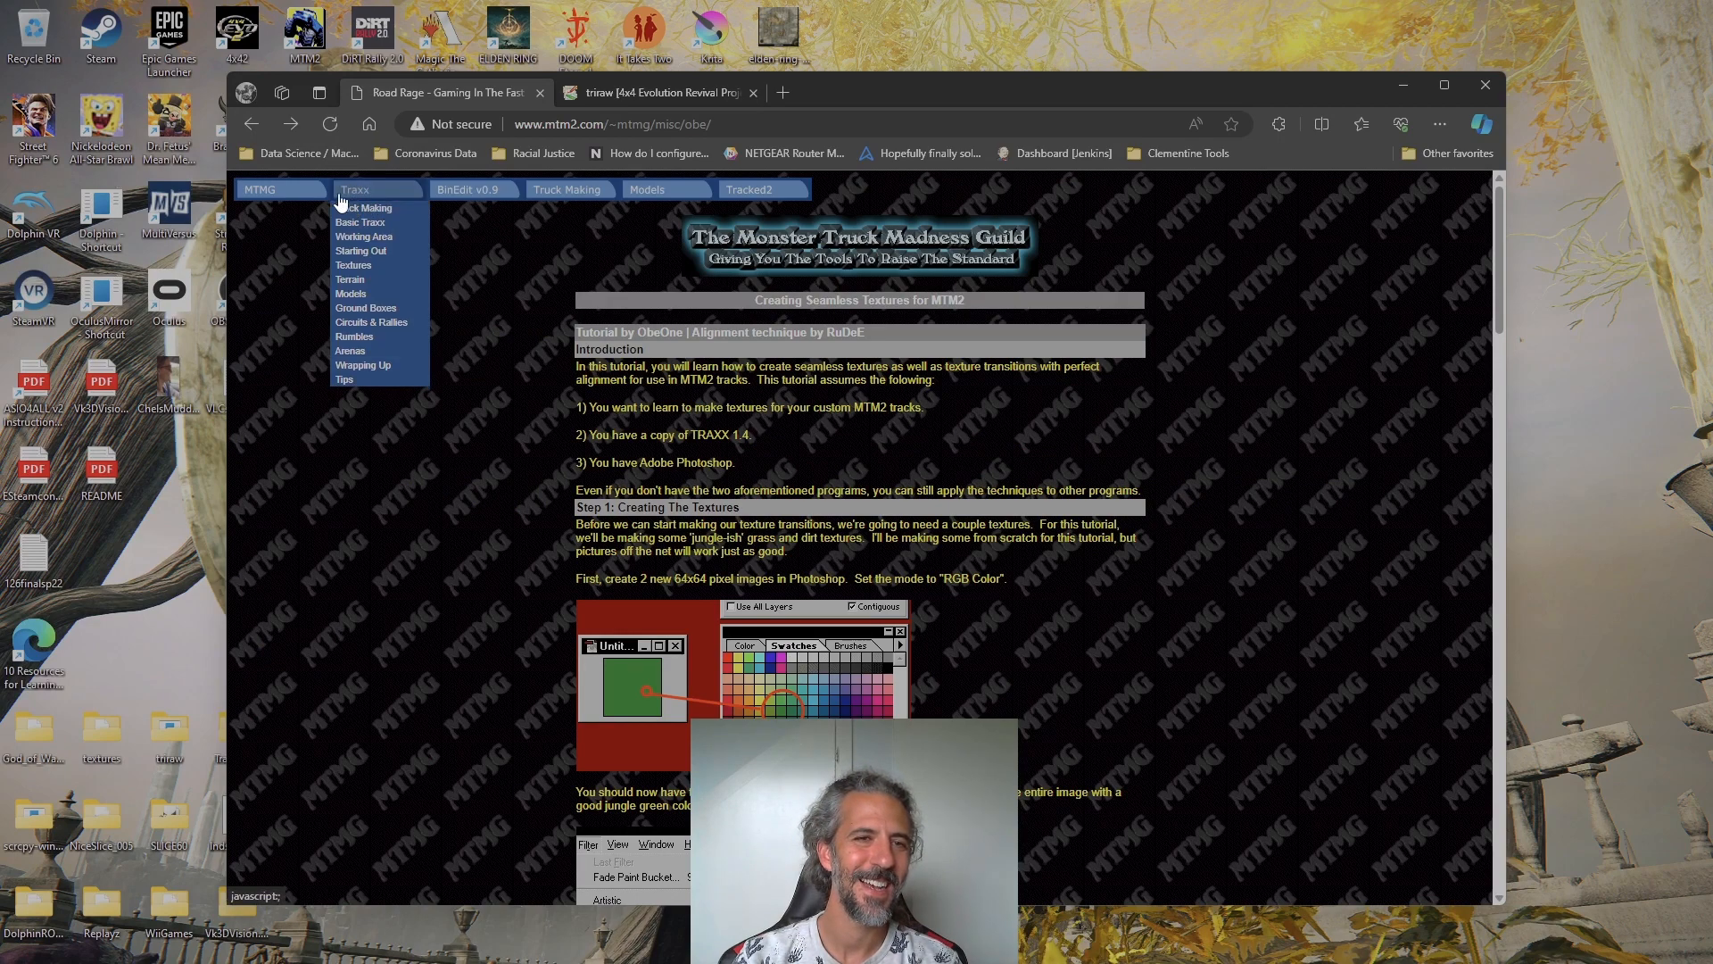
pyautogui.moveTo(379, 256)
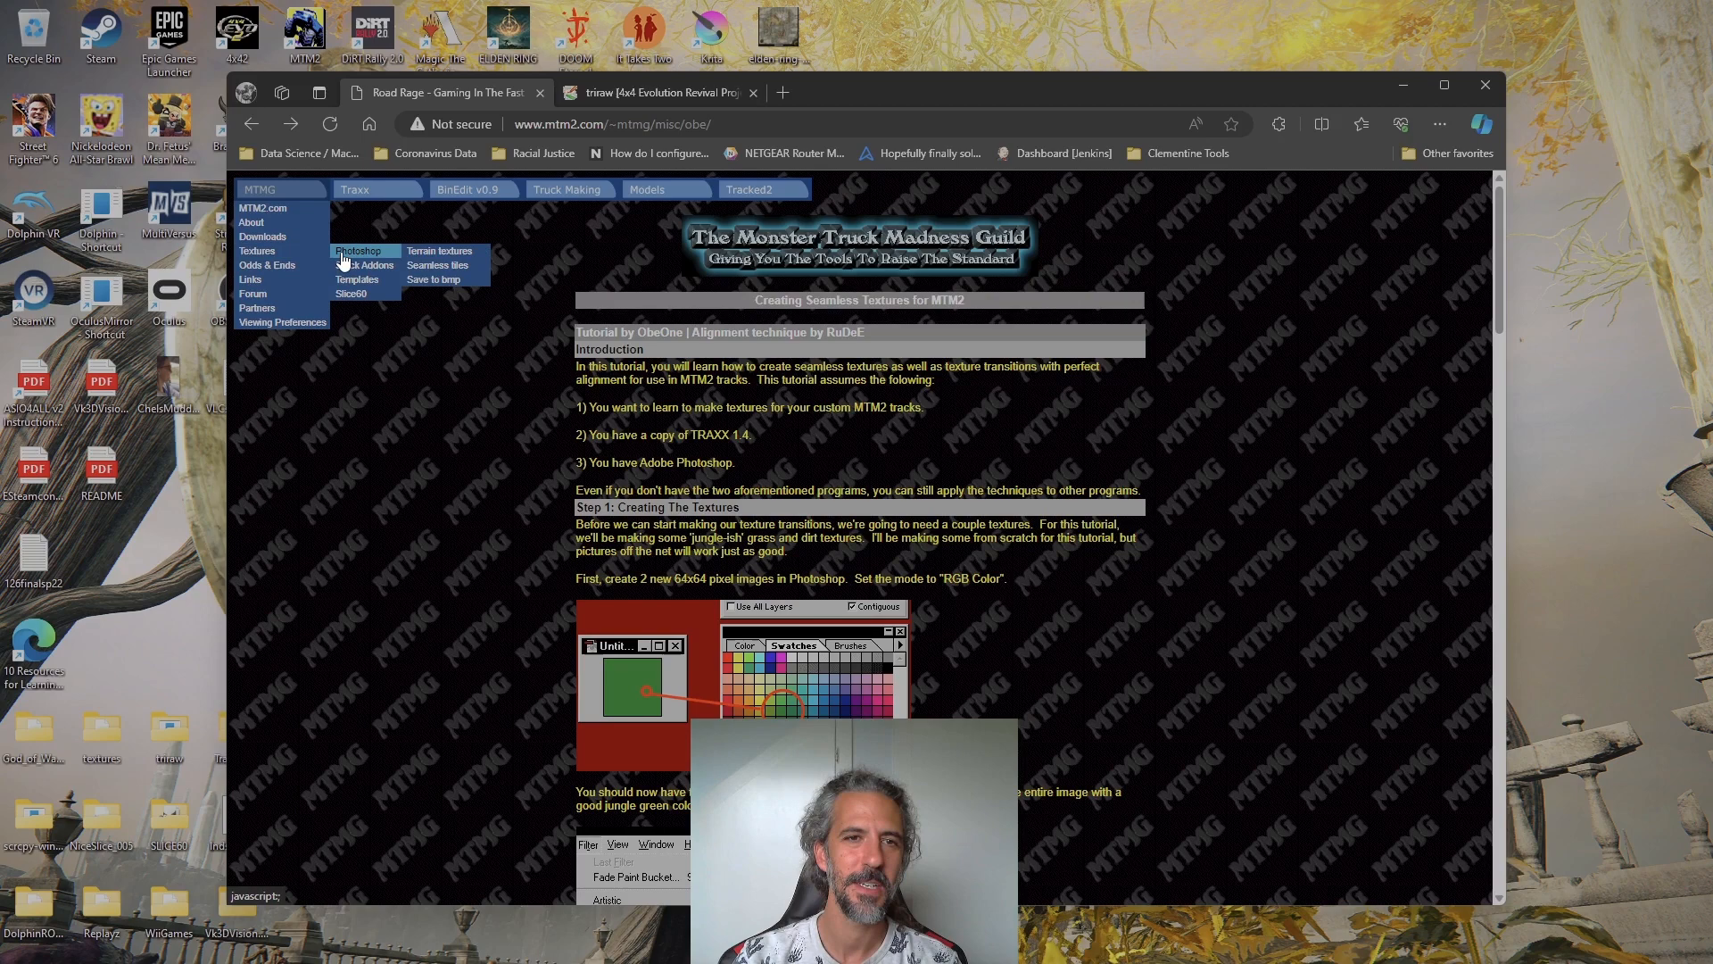
pyautogui.click(439, 267)
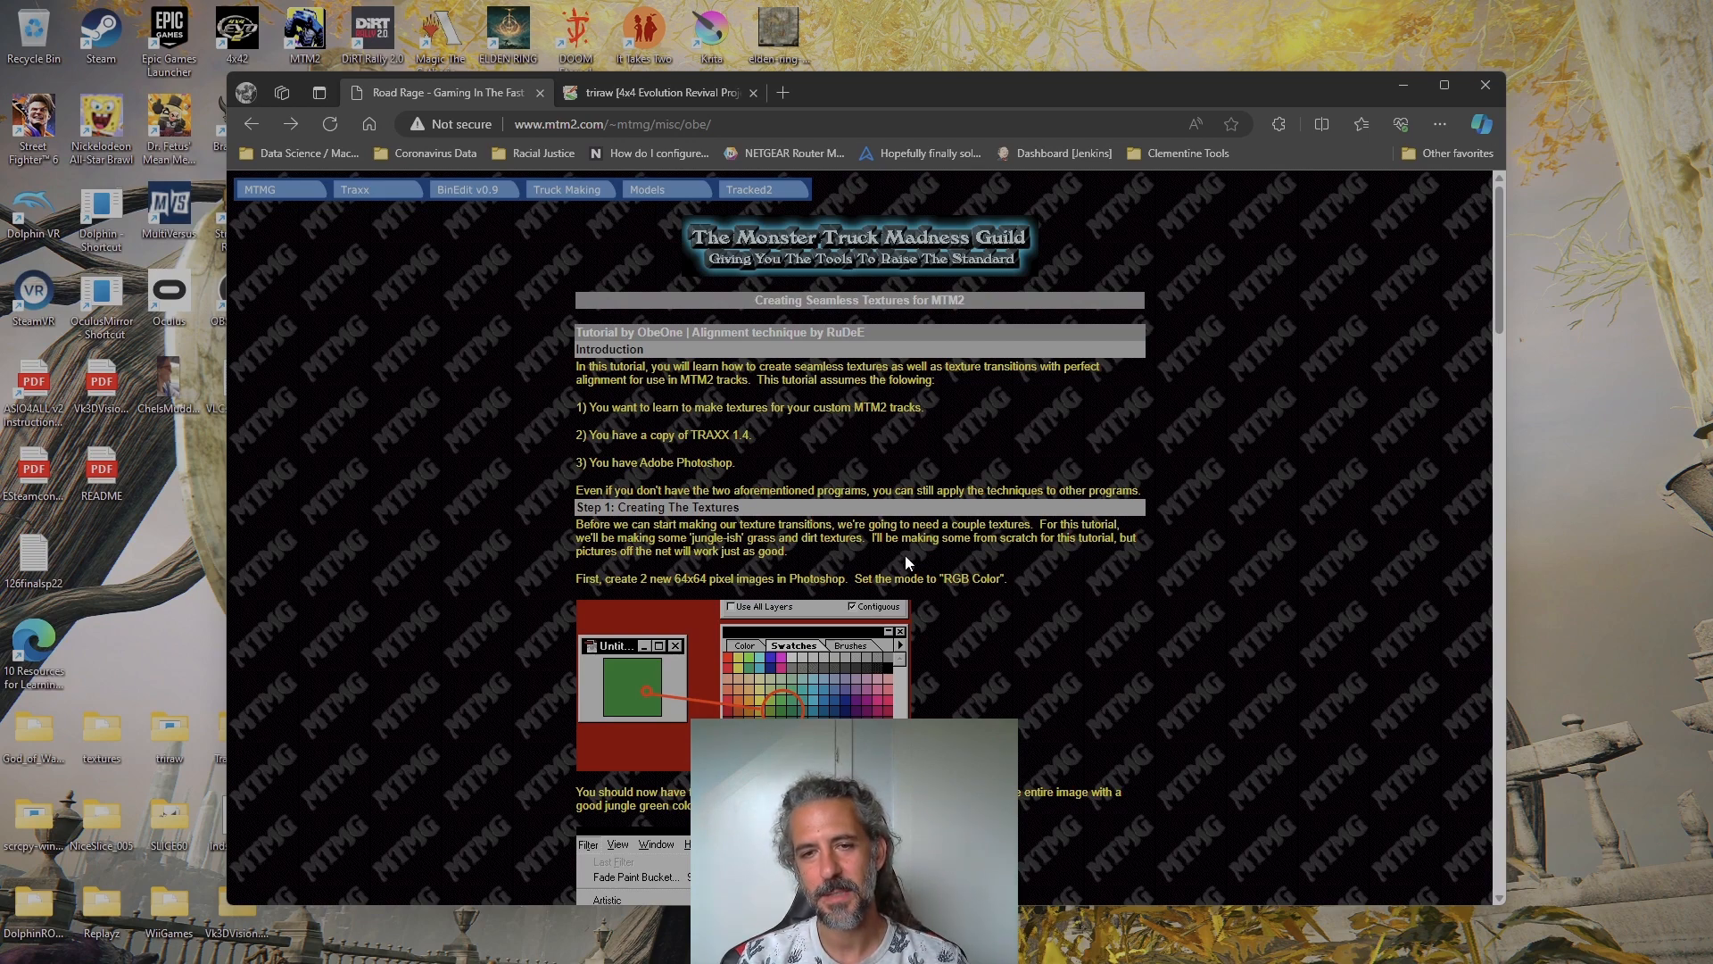
# Read through the seamless textures tutorial, from creating the grass and dirt textures to the finished transition image
pyautogui.scroll(-1, 908, 562)
pyautogui.scroll(-5, 797, 434)
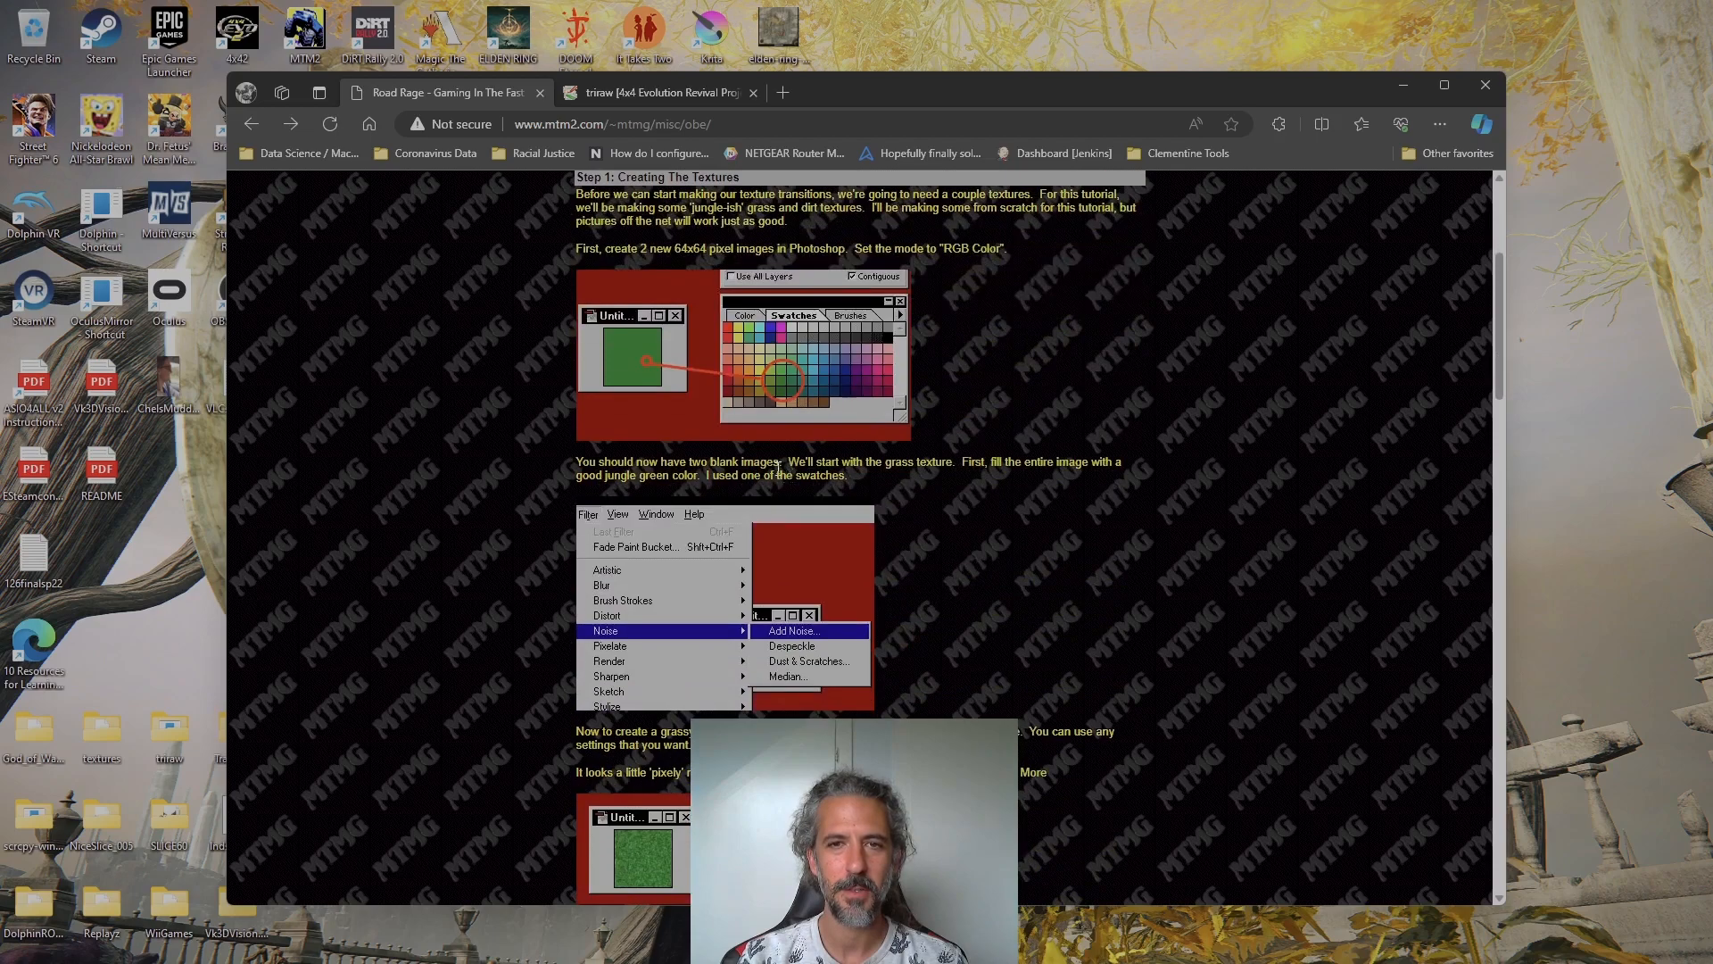
pyautogui.scroll(-5, 629, 531)
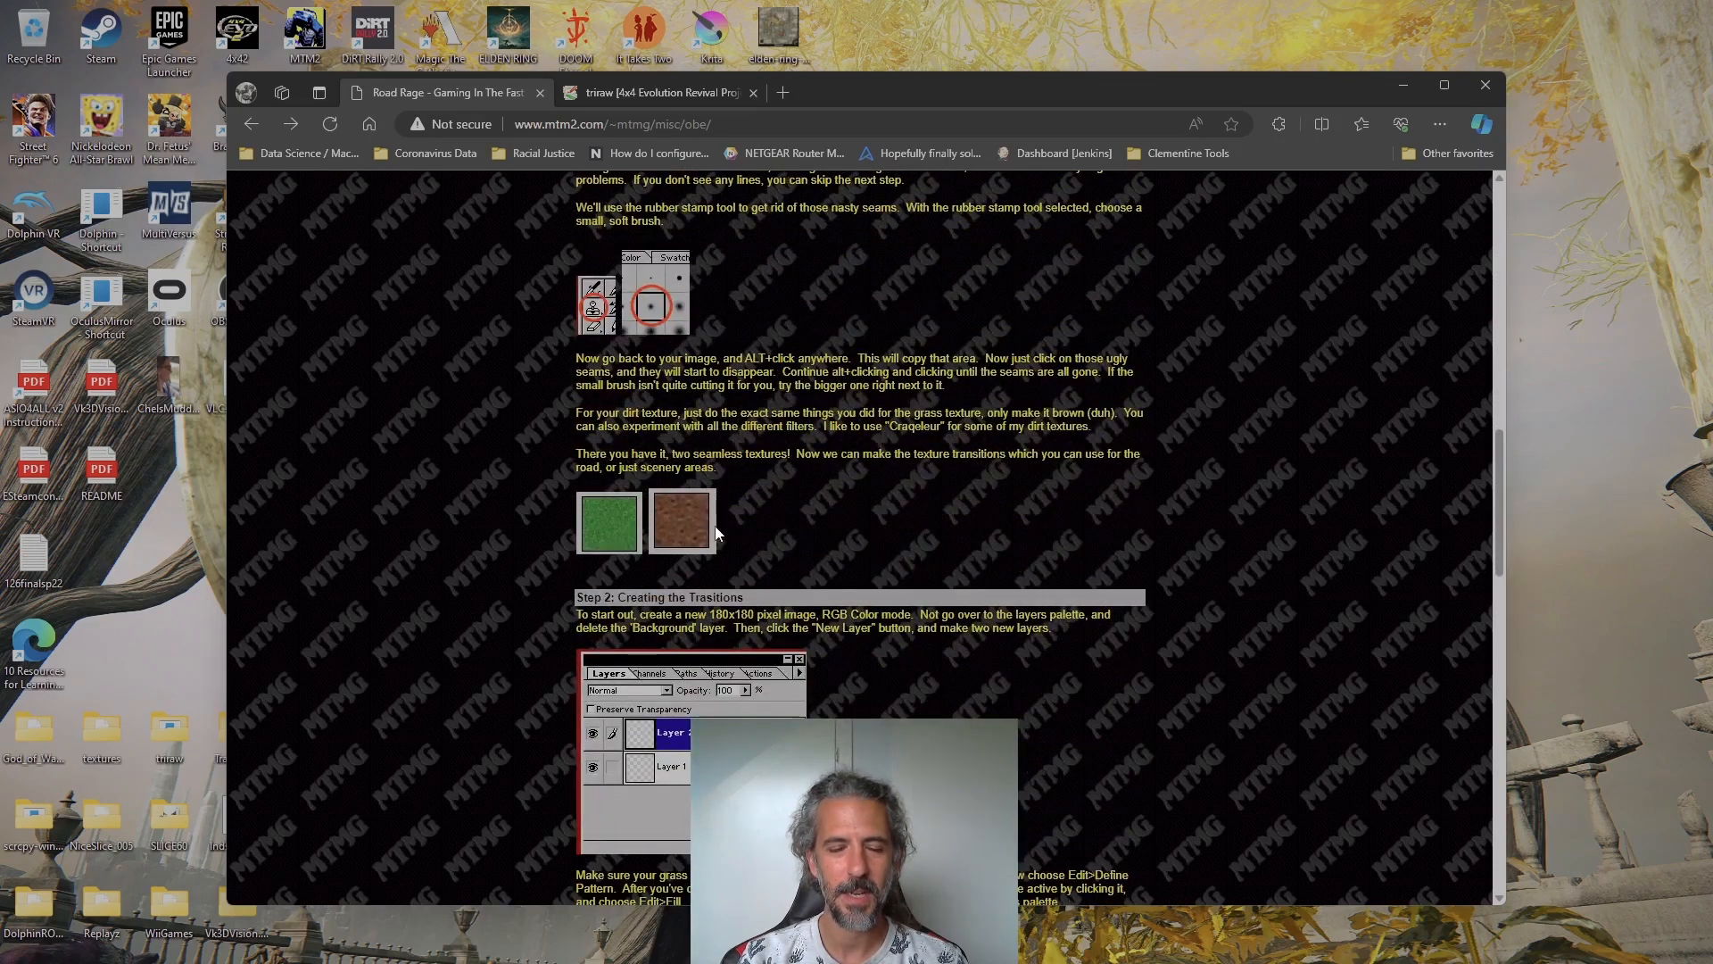
pyautogui.scroll(-10, 716, 533)
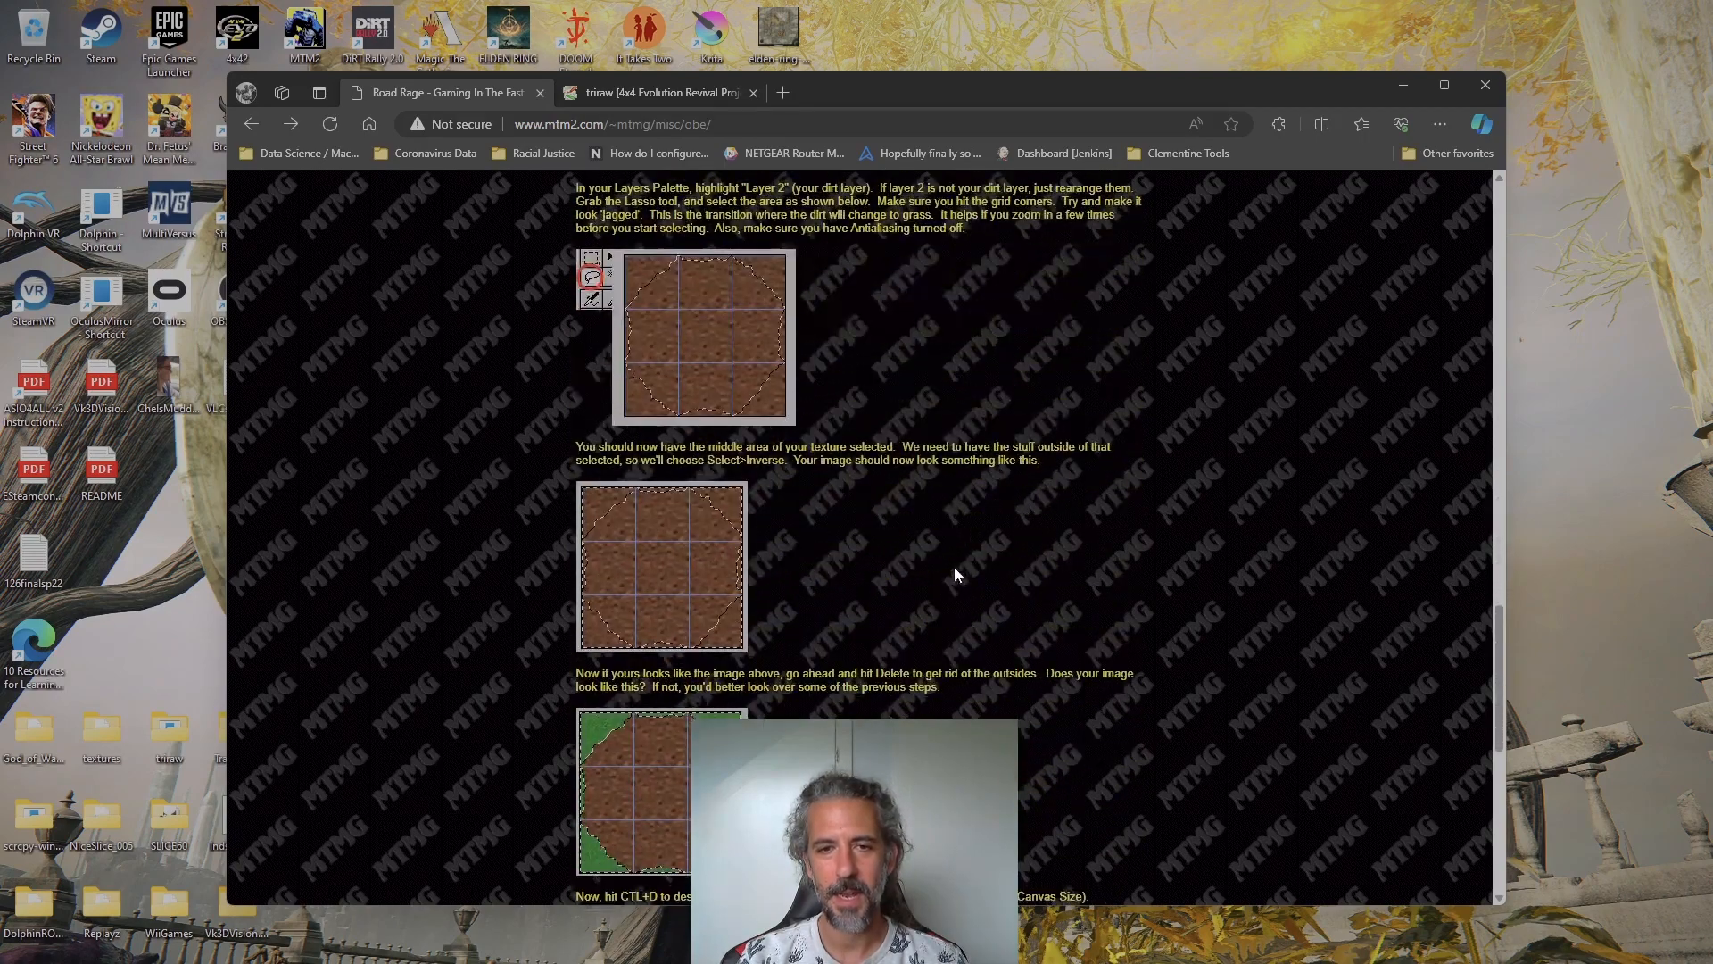
pyautogui.scroll(-4, 955, 574)
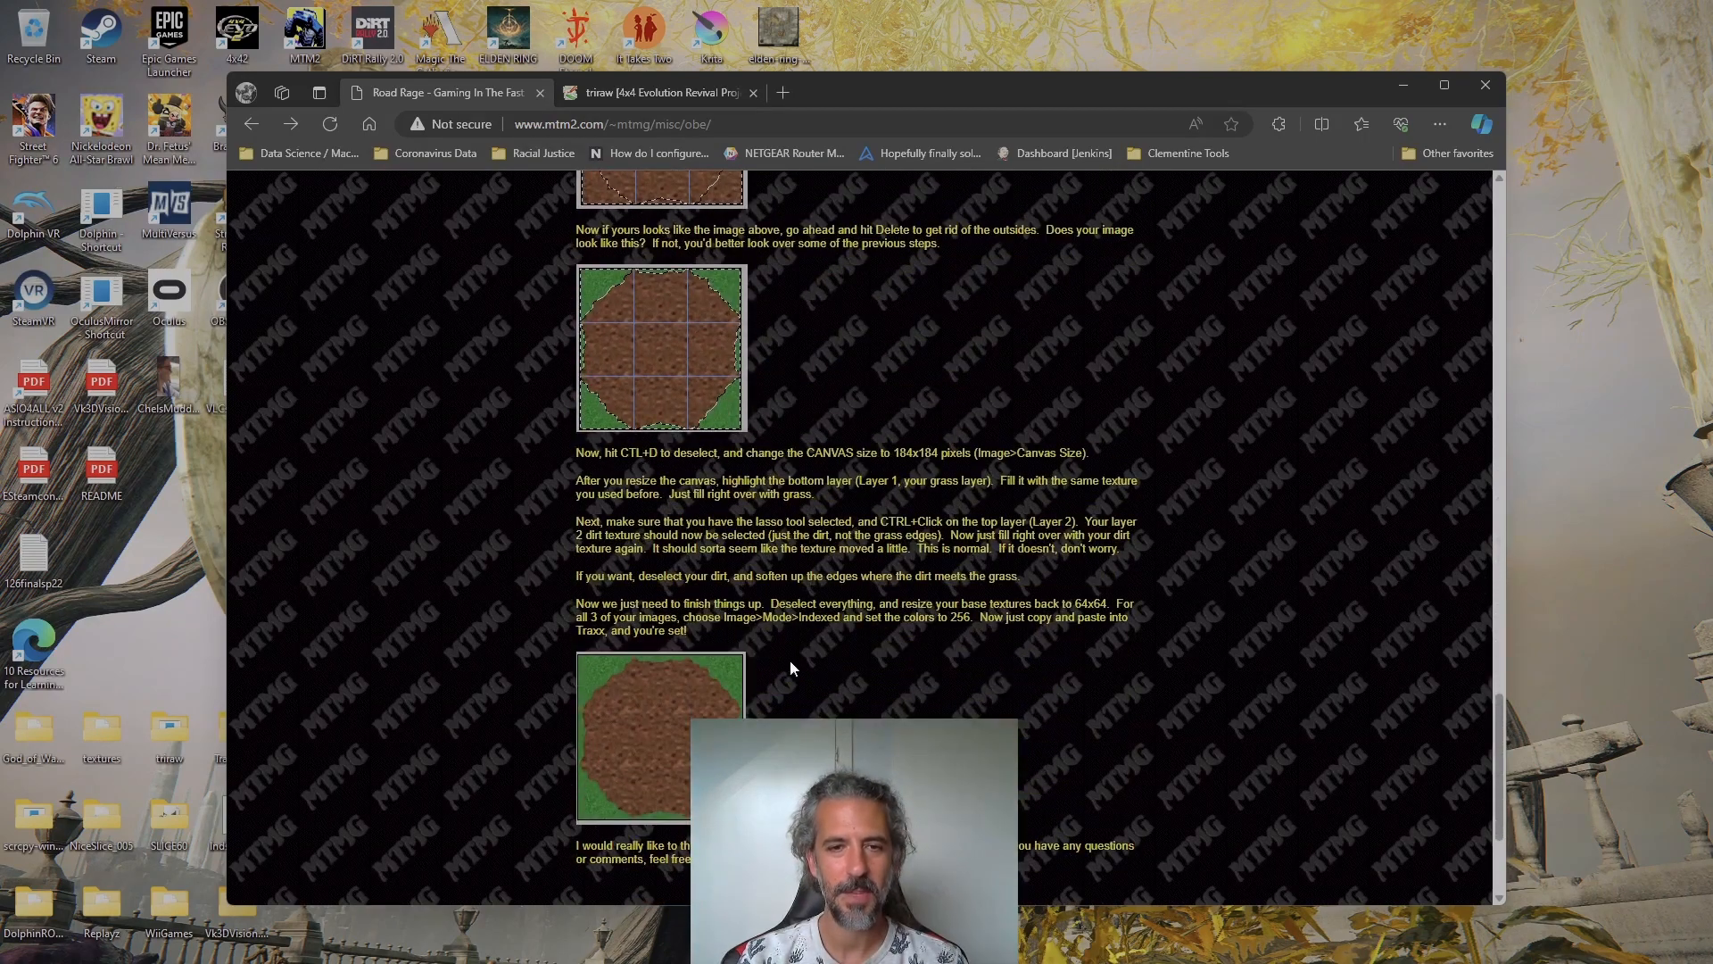
pyautogui.scroll(-1, 828, 593)
pyautogui.scroll(1, 828, 592)
pyautogui.scroll(-2, 714, 518)
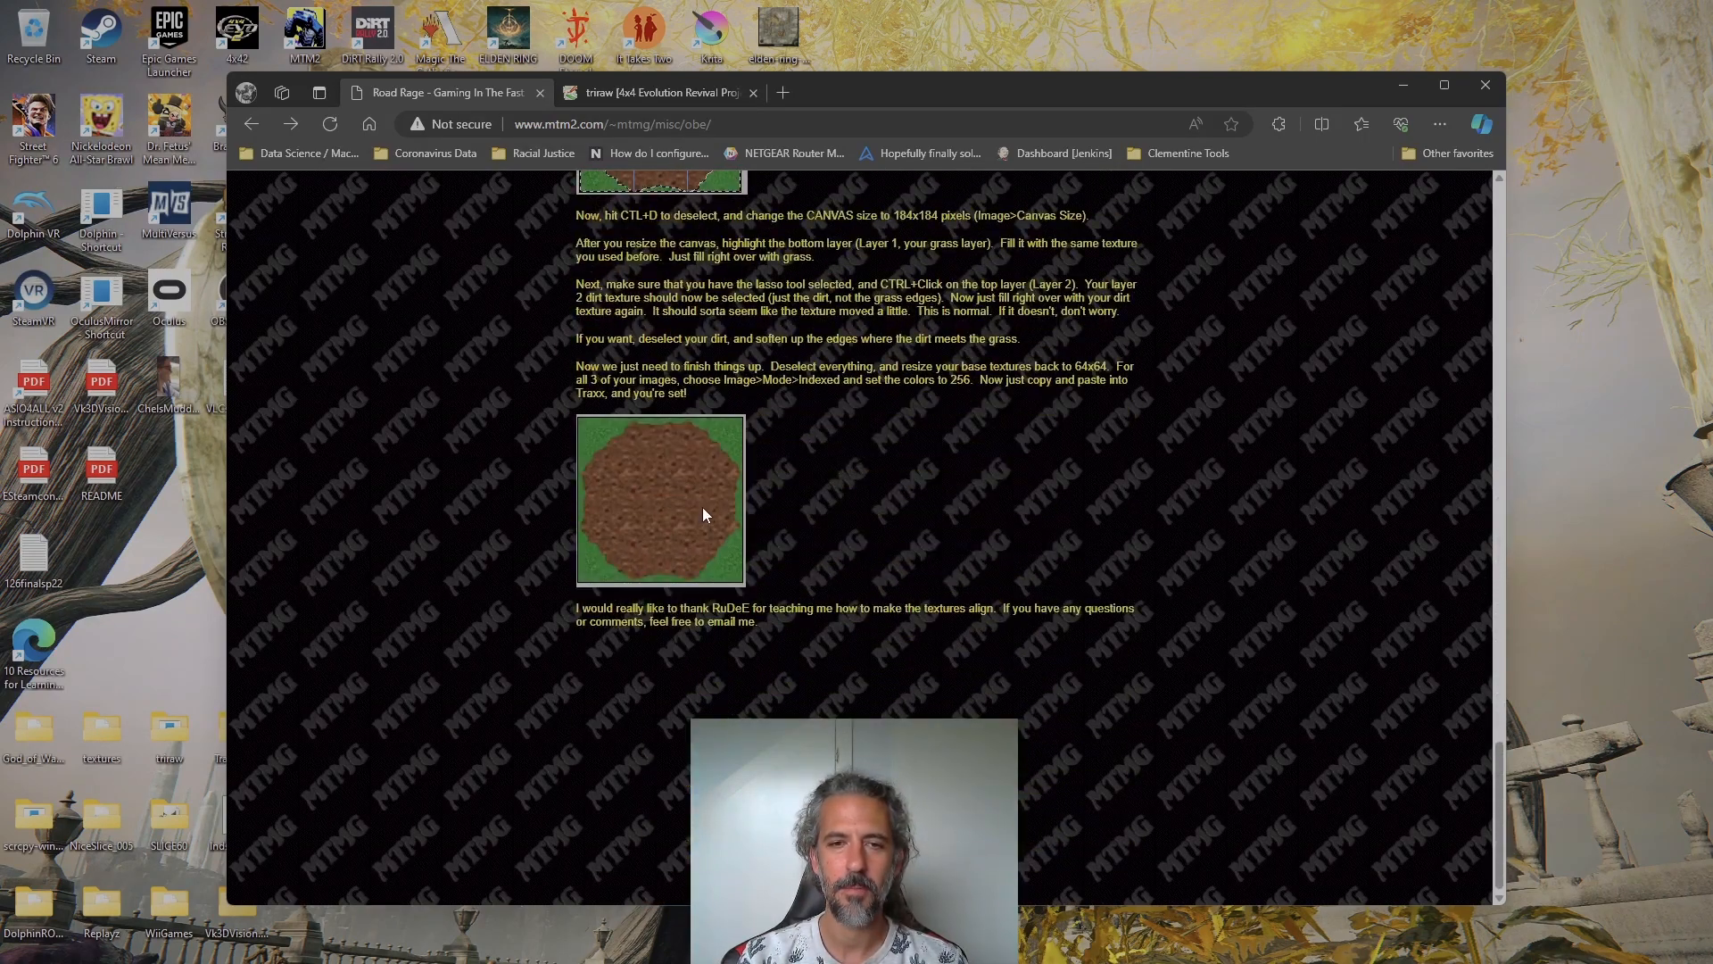
# Examine the tutorial's closing instructions on removing the outer dirt, resizing the canvas and refilling both layers
pyautogui.scroll(3, 703, 514)
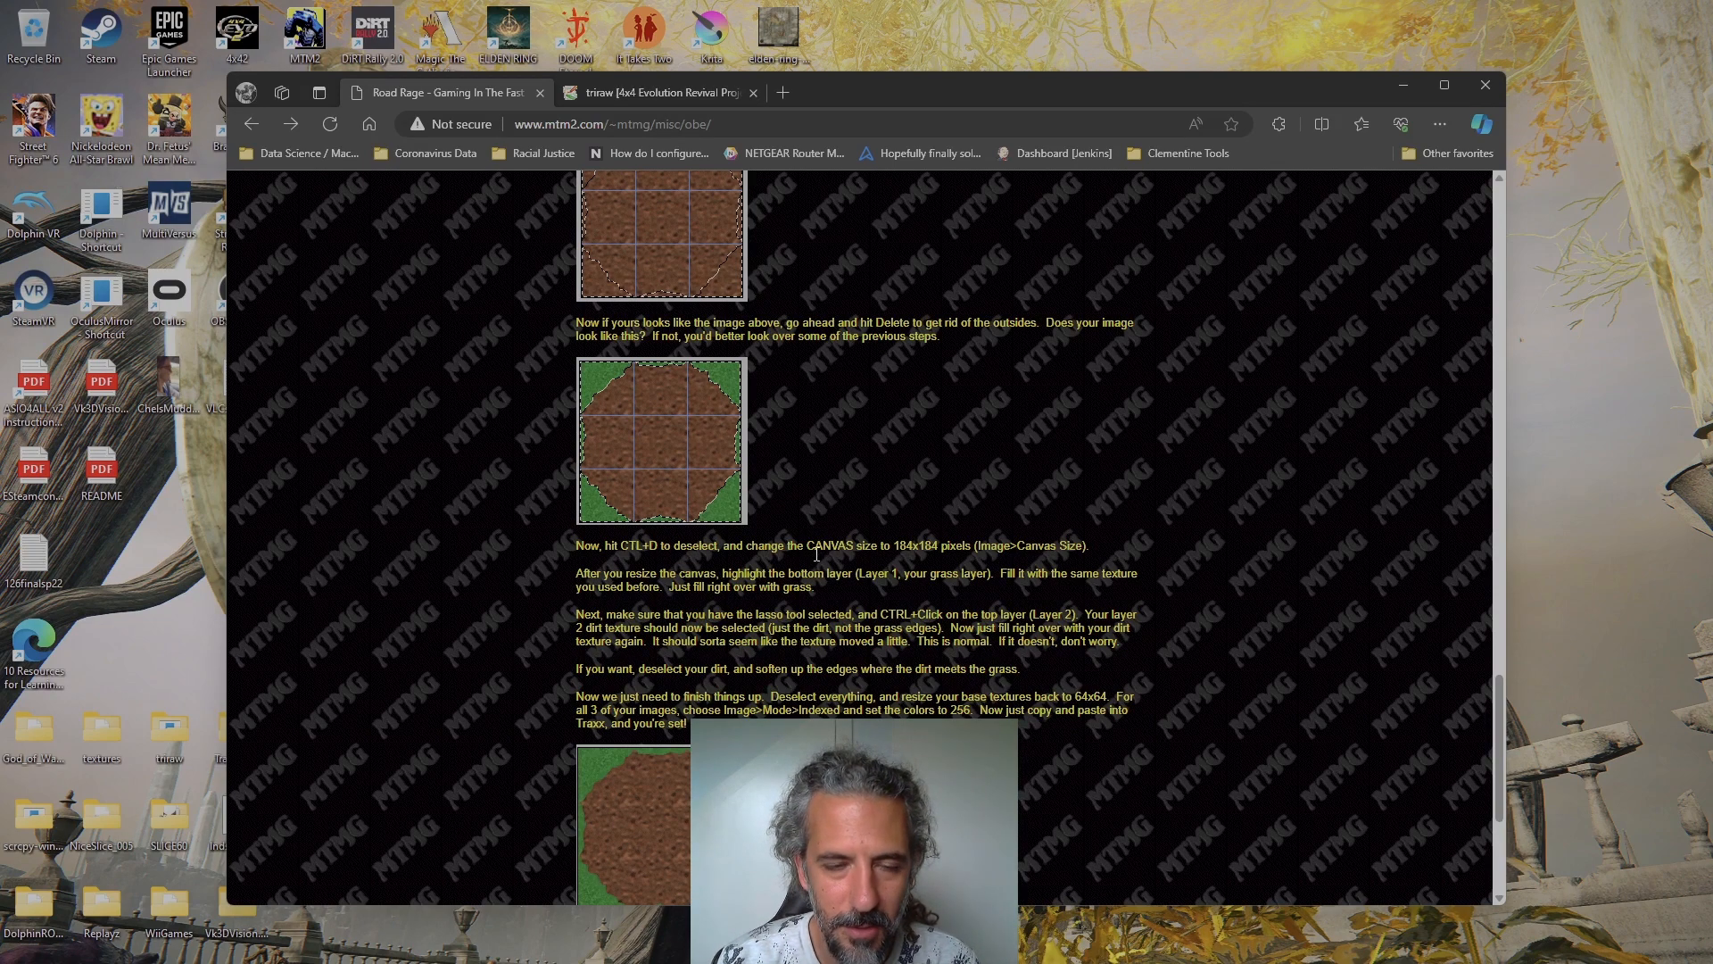
pyautogui.scroll(4, 769, 516)
pyautogui.scroll(-3, 762, 548)
pyautogui.scroll(-1, 795, 506)
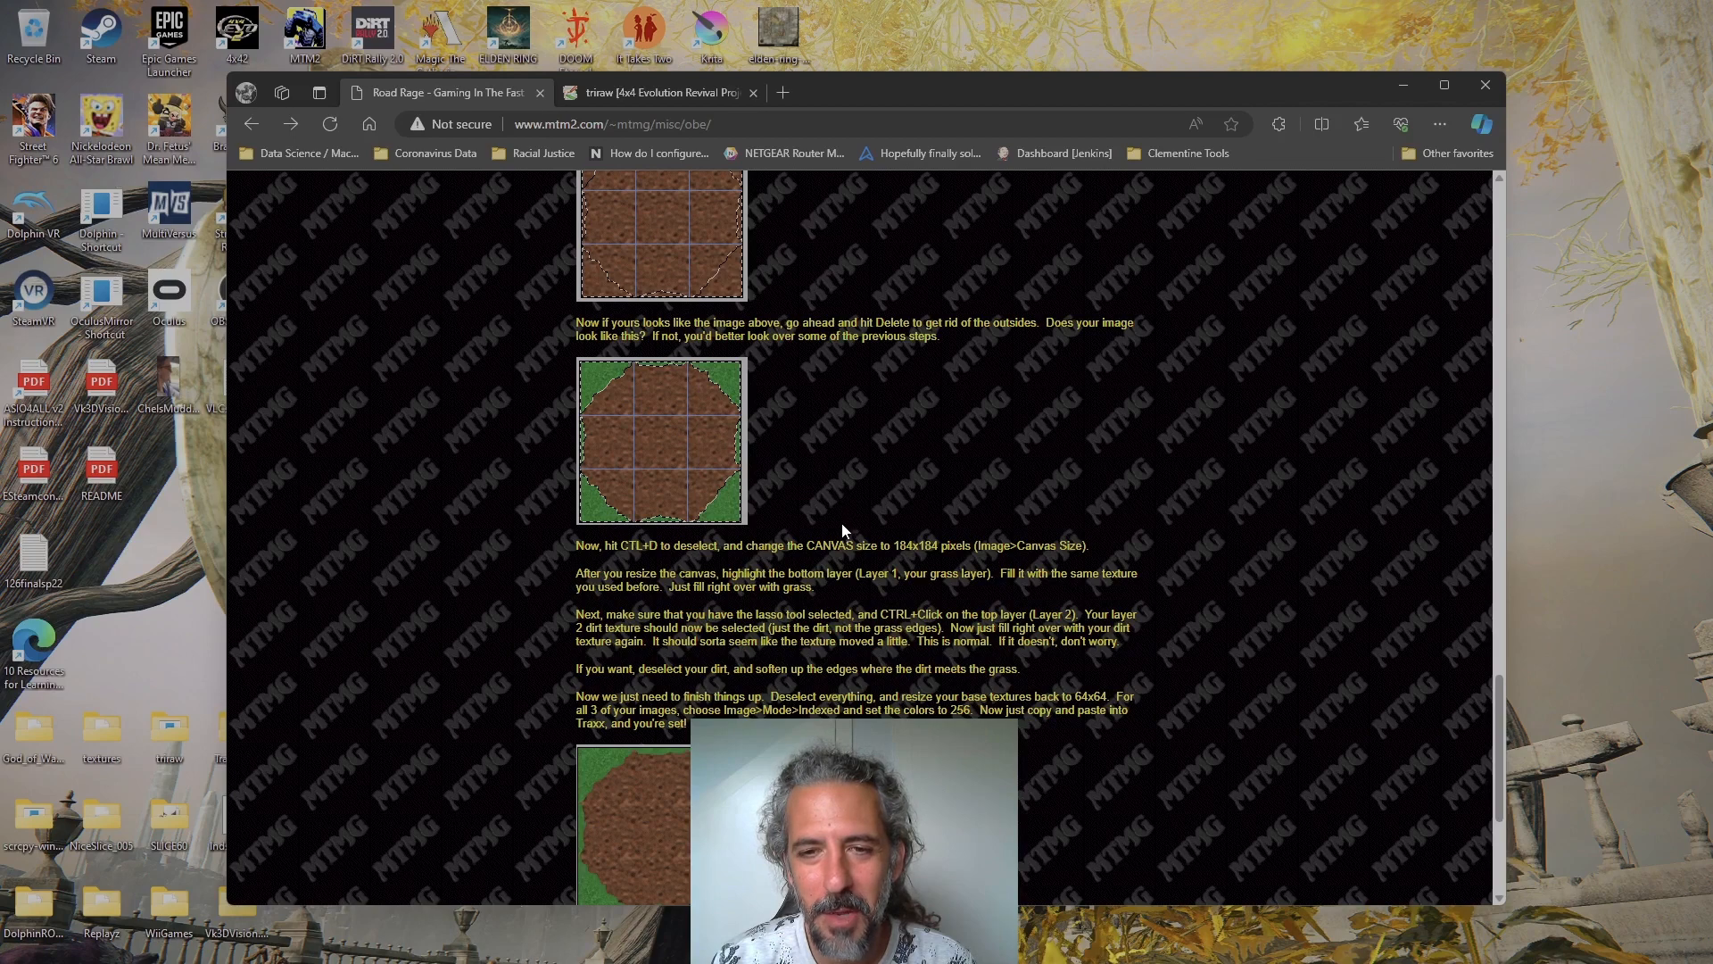
pyautogui.scroll(-1, 842, 529)
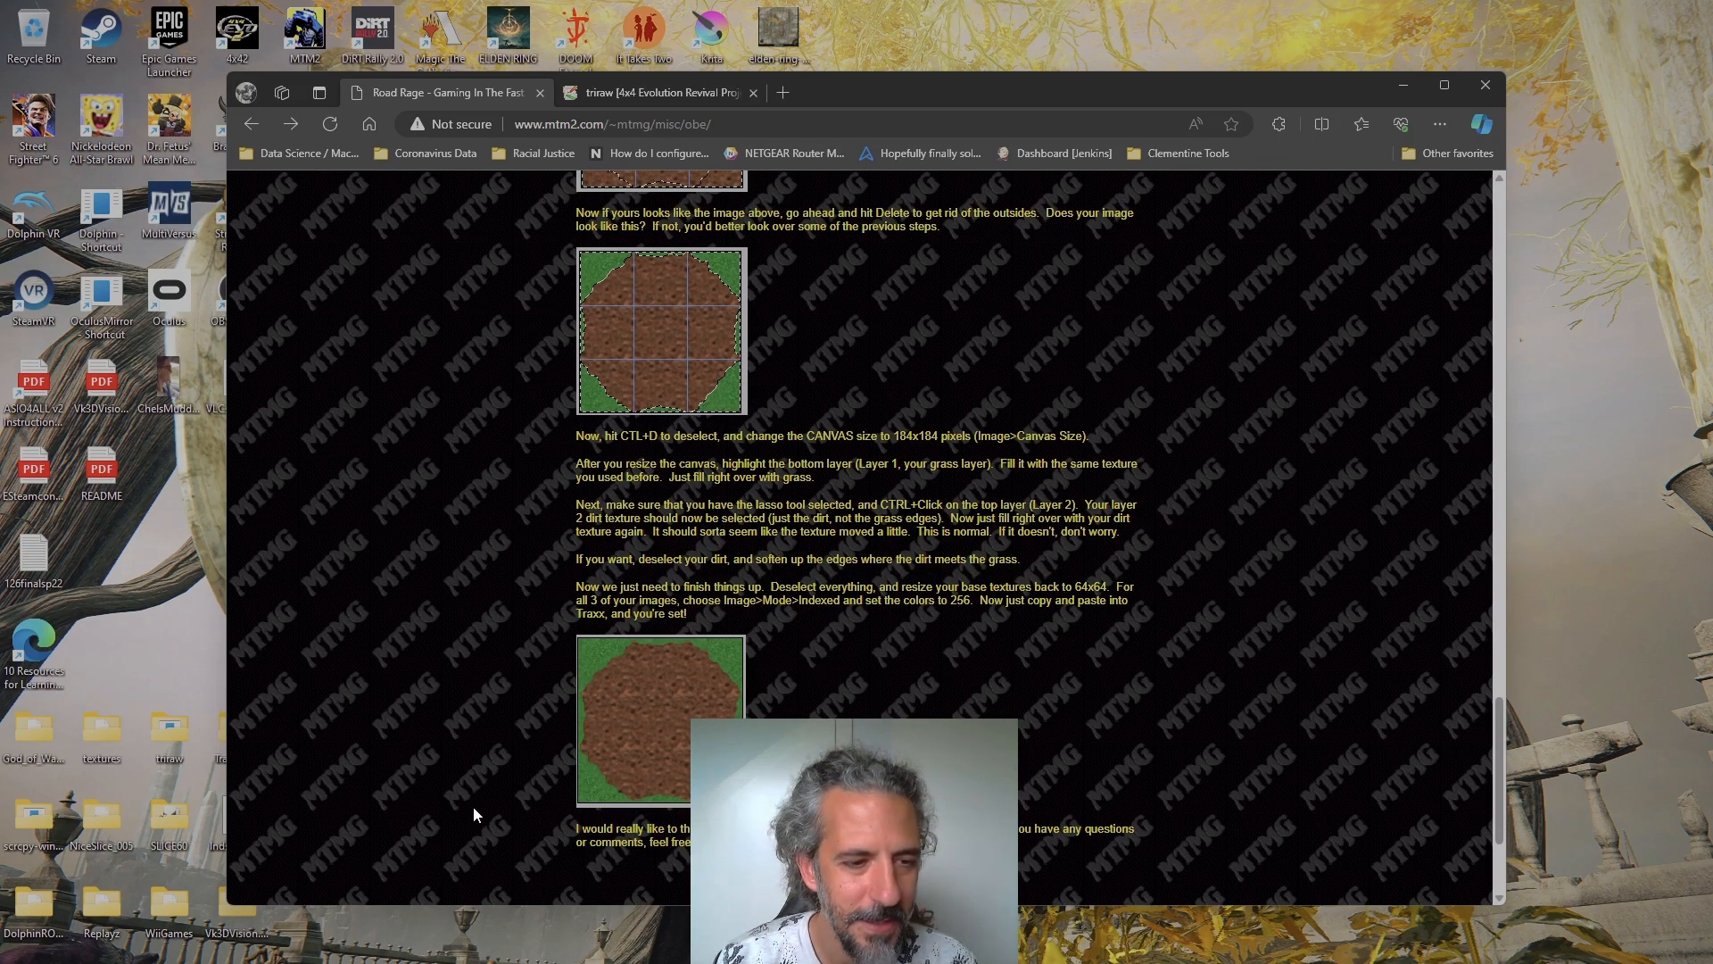
# Inspect the NiceSlice_005 desktop folder, highlight the NiceSlice_005 application, and close the folder
pyautogui.doubleClick(103, 818)
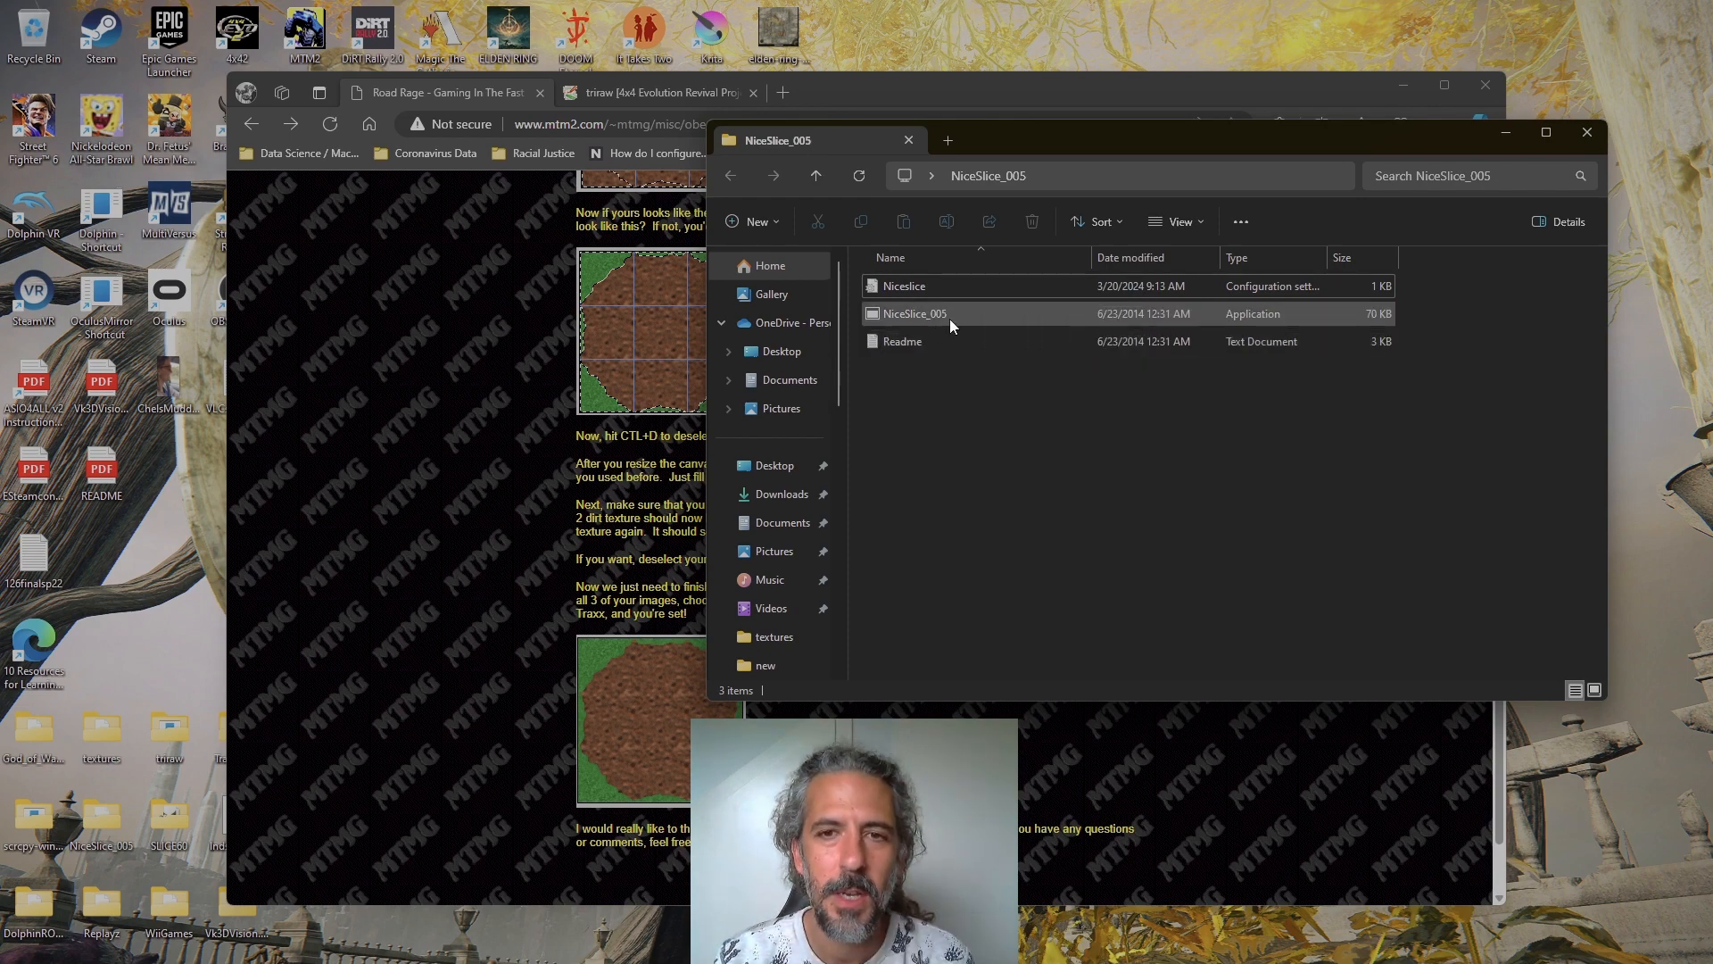
pyautogui.click(923, 313)
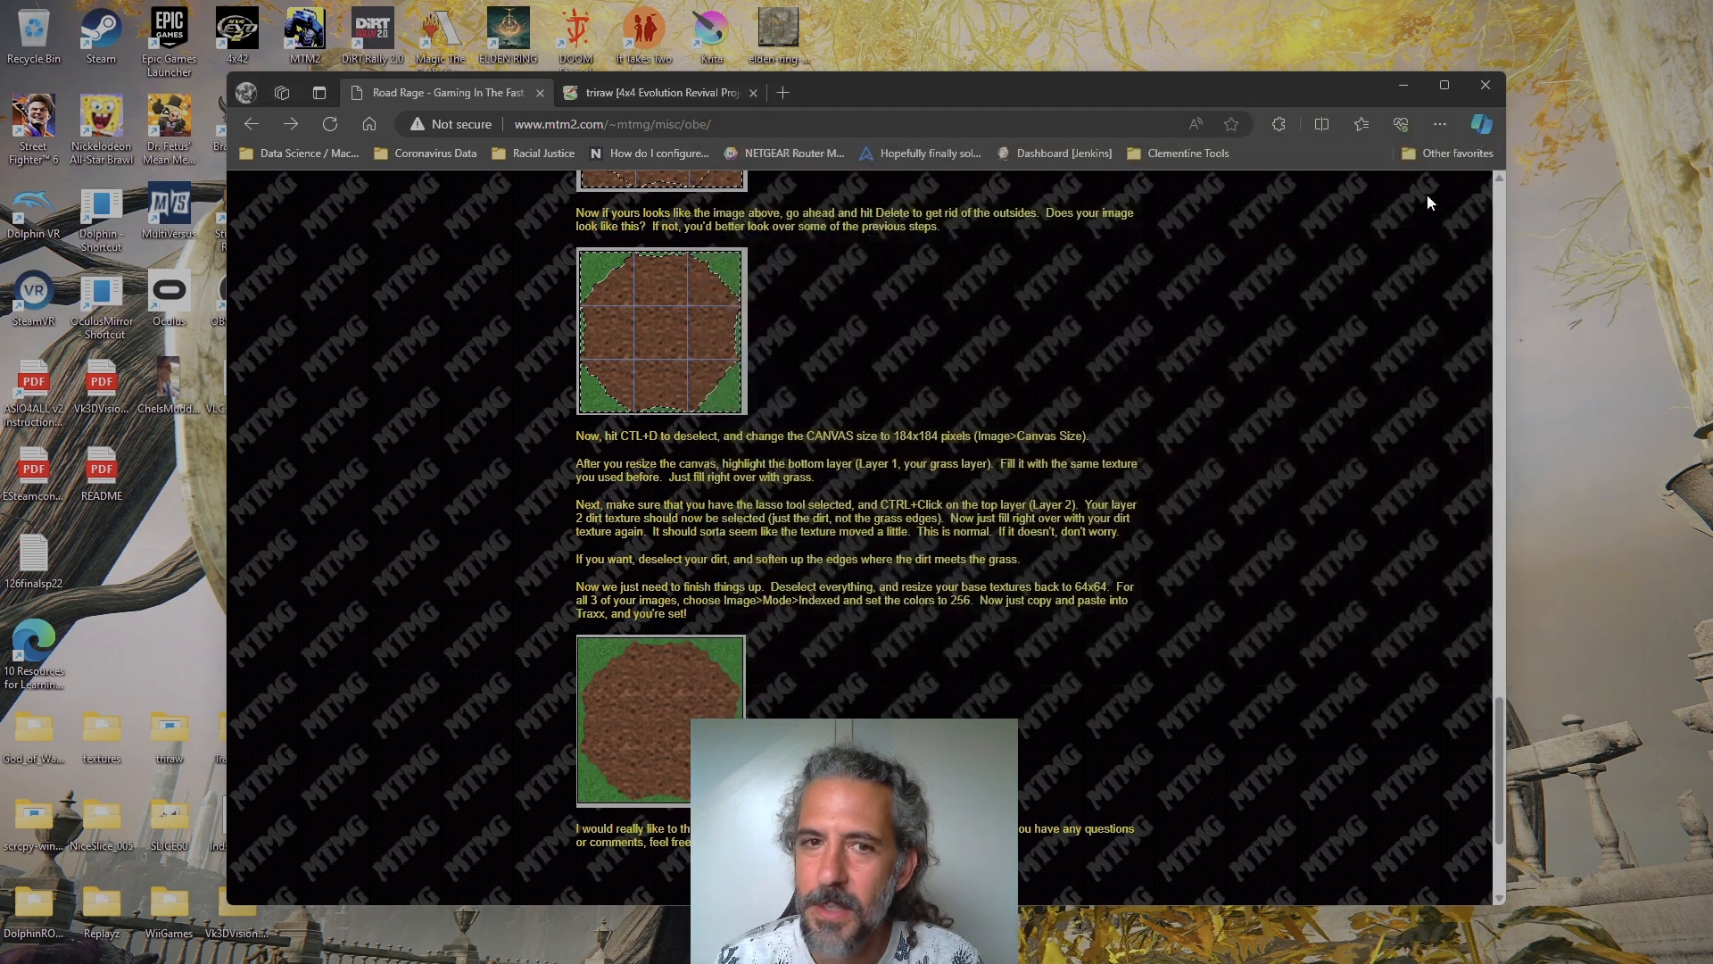
pyautogui.click(1586, 135)
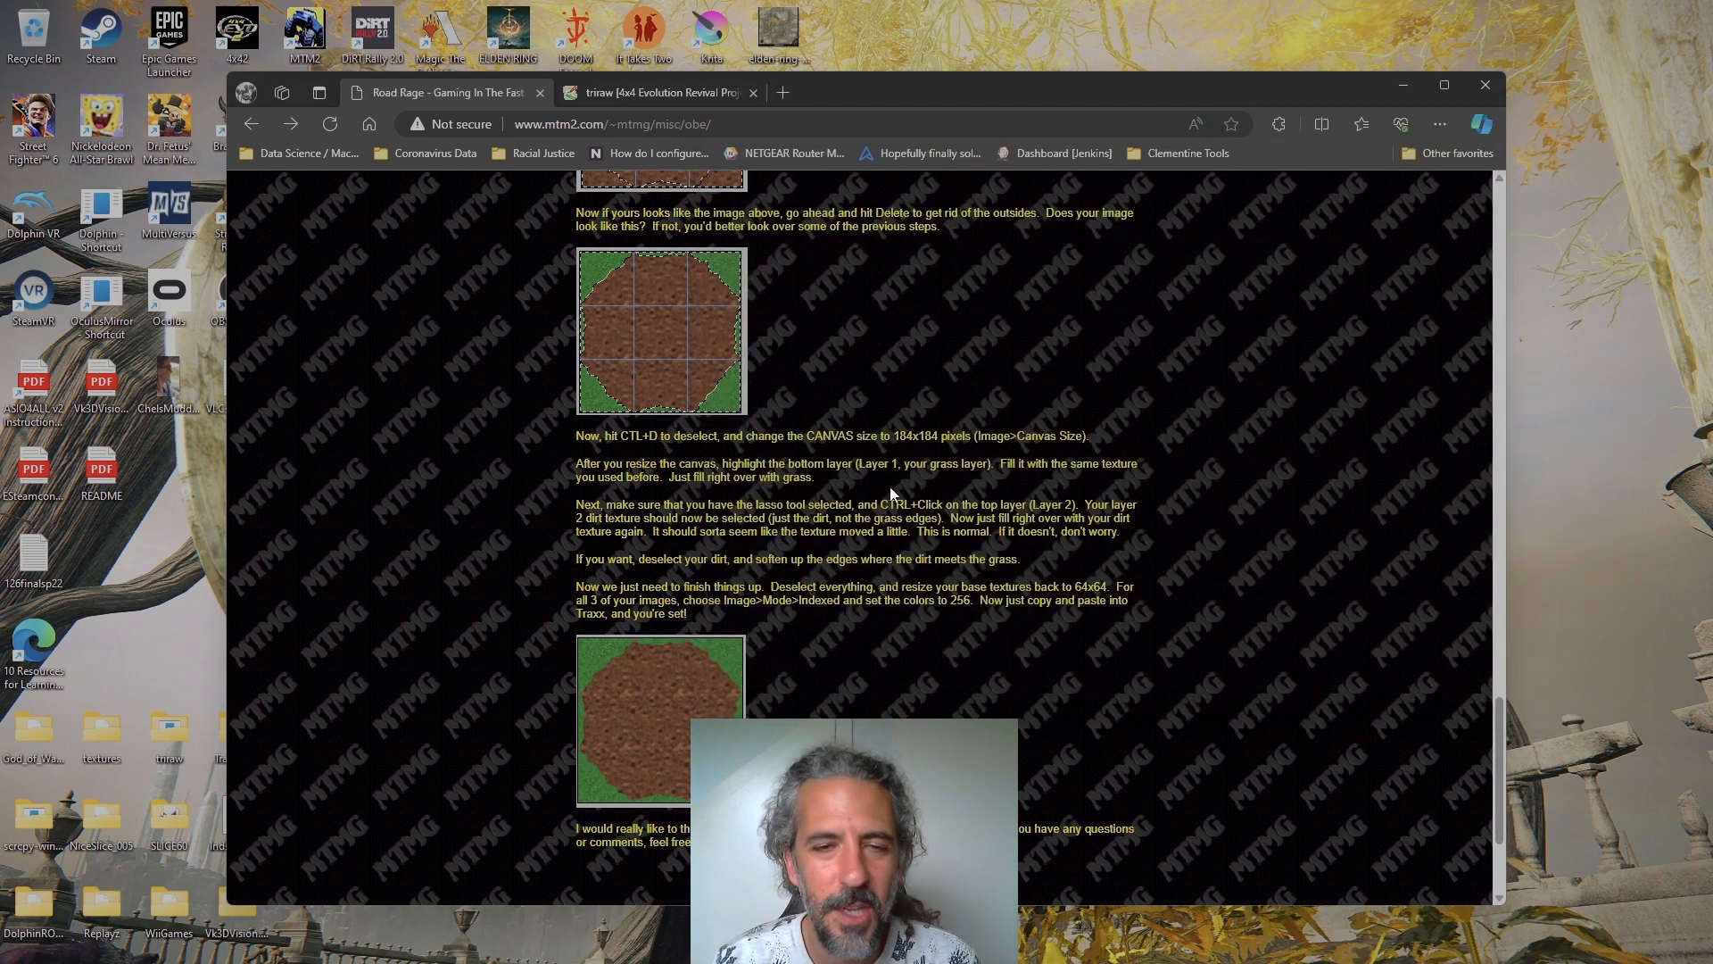
# Review the tutorial's texture creation and Step 2 transition instructions again, and return to the start of the page
pyautogui.scroll(1, 689, 544)
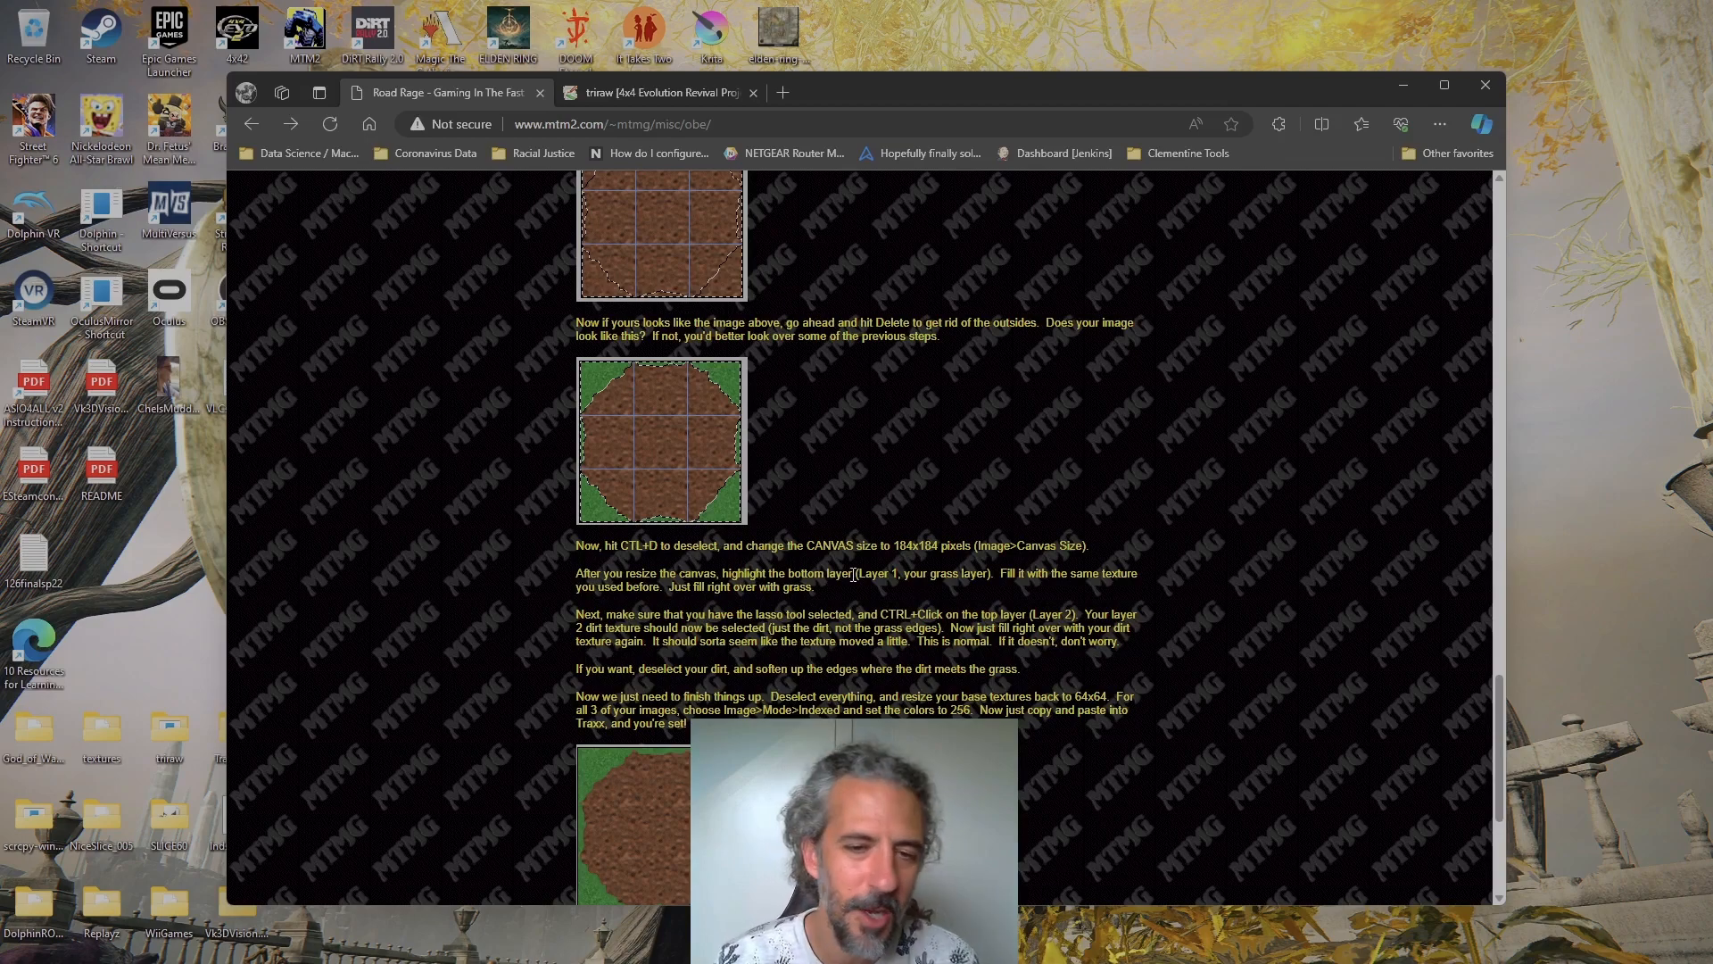
pyautogui.scroll(-2, 854, 574)
pyautogui.scroll(10, 842, 655)
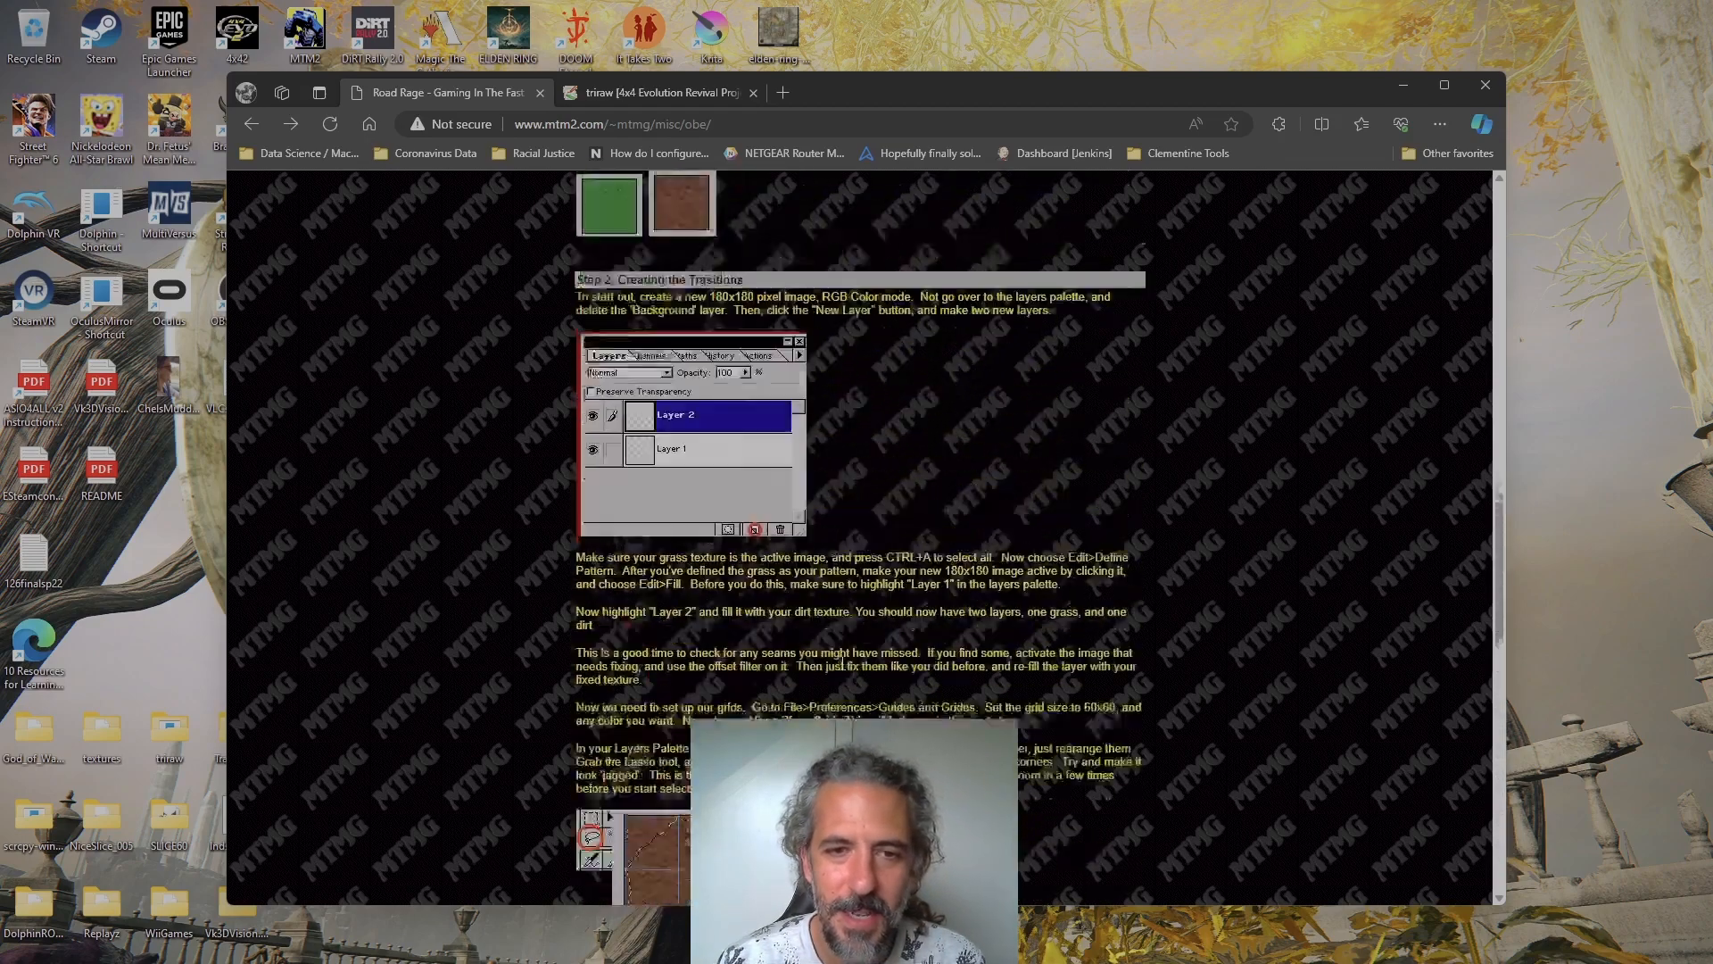
pyautogui.scroll(15, 843, 662)
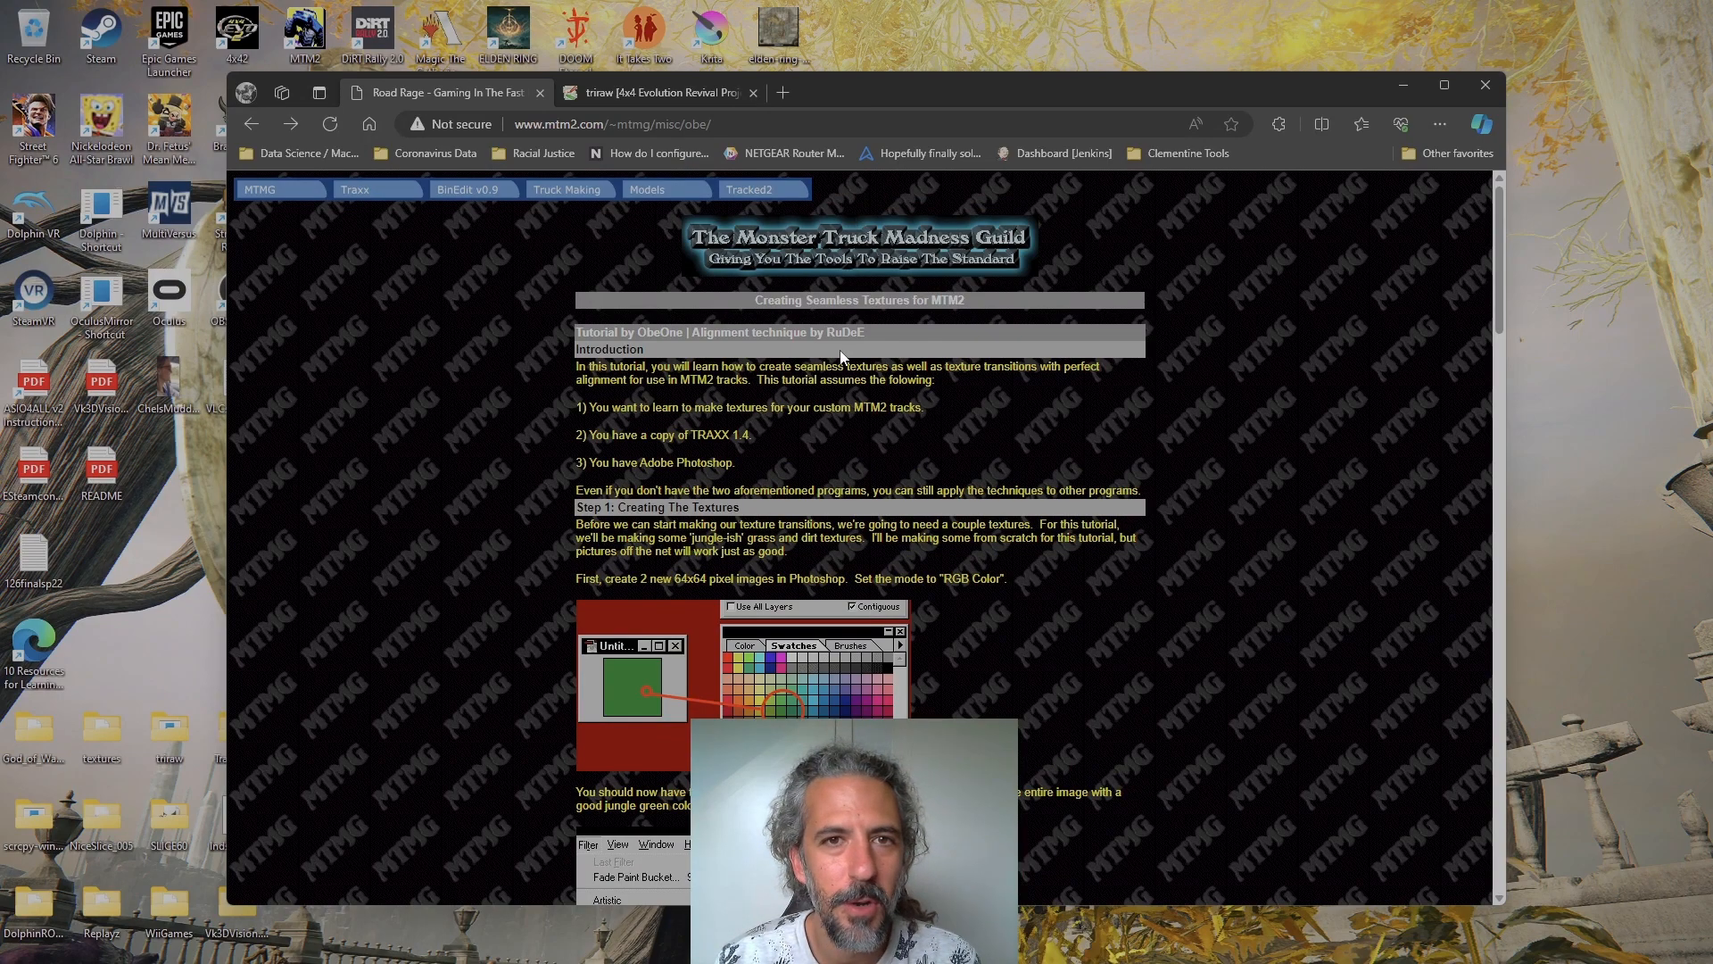
pyautogui.scroll(-5, 977, 597)
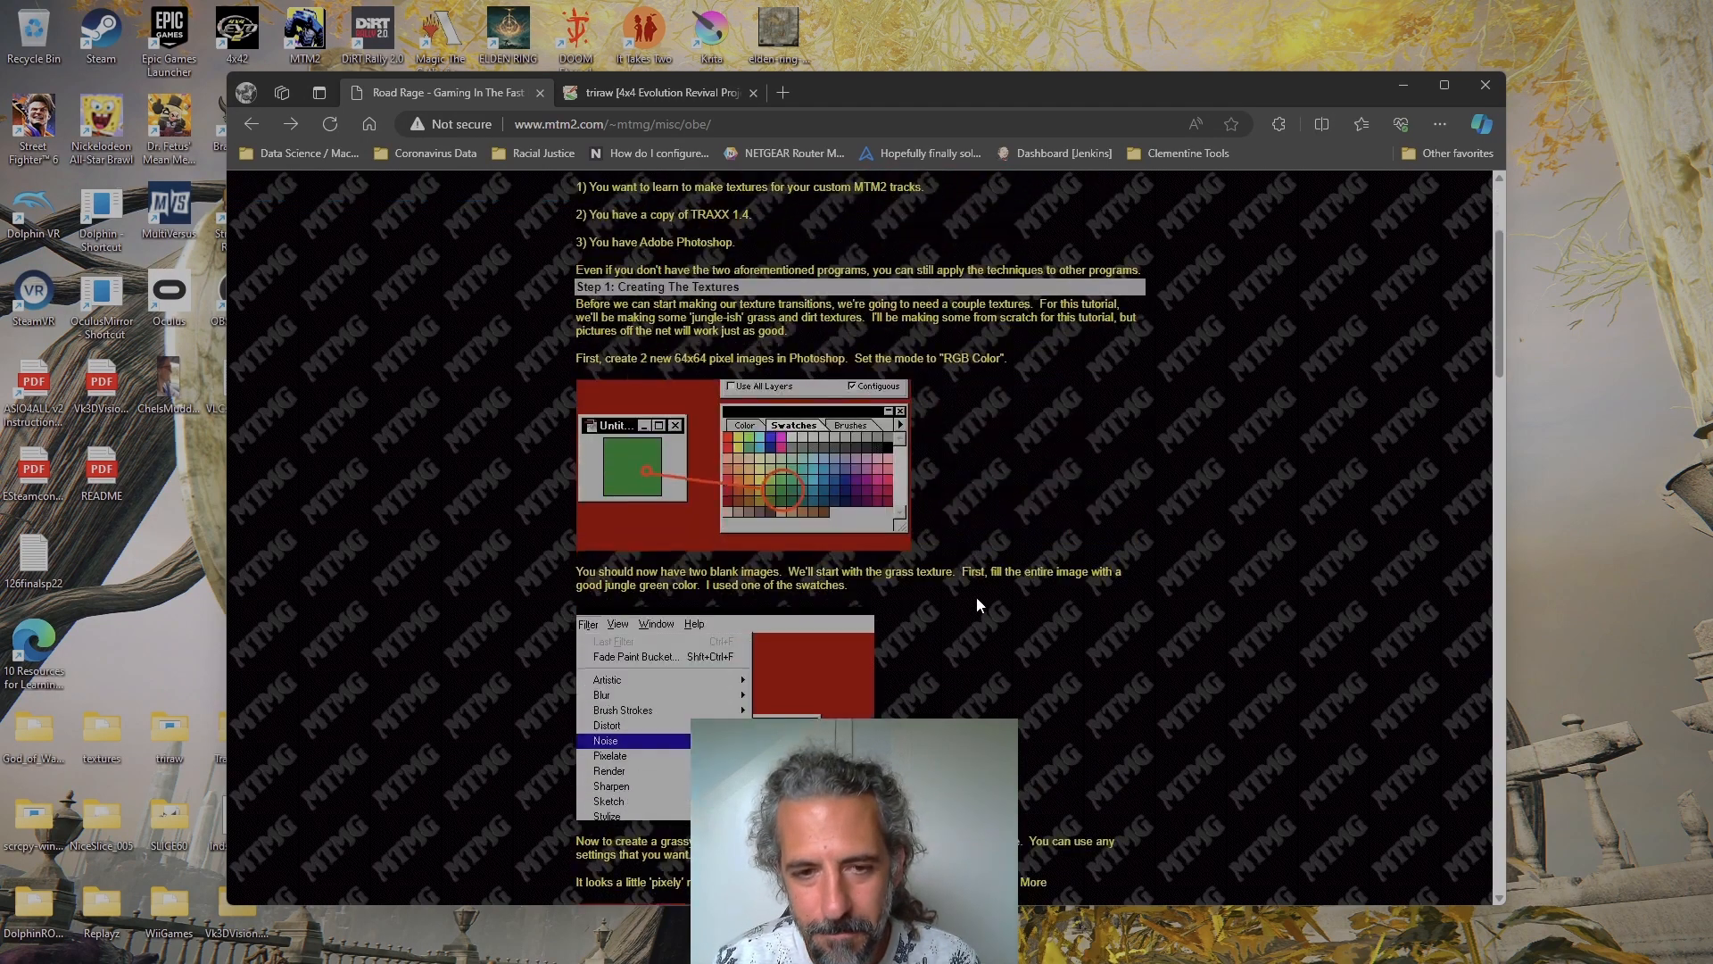
pyautogui.scroll(-15, 979, 597)
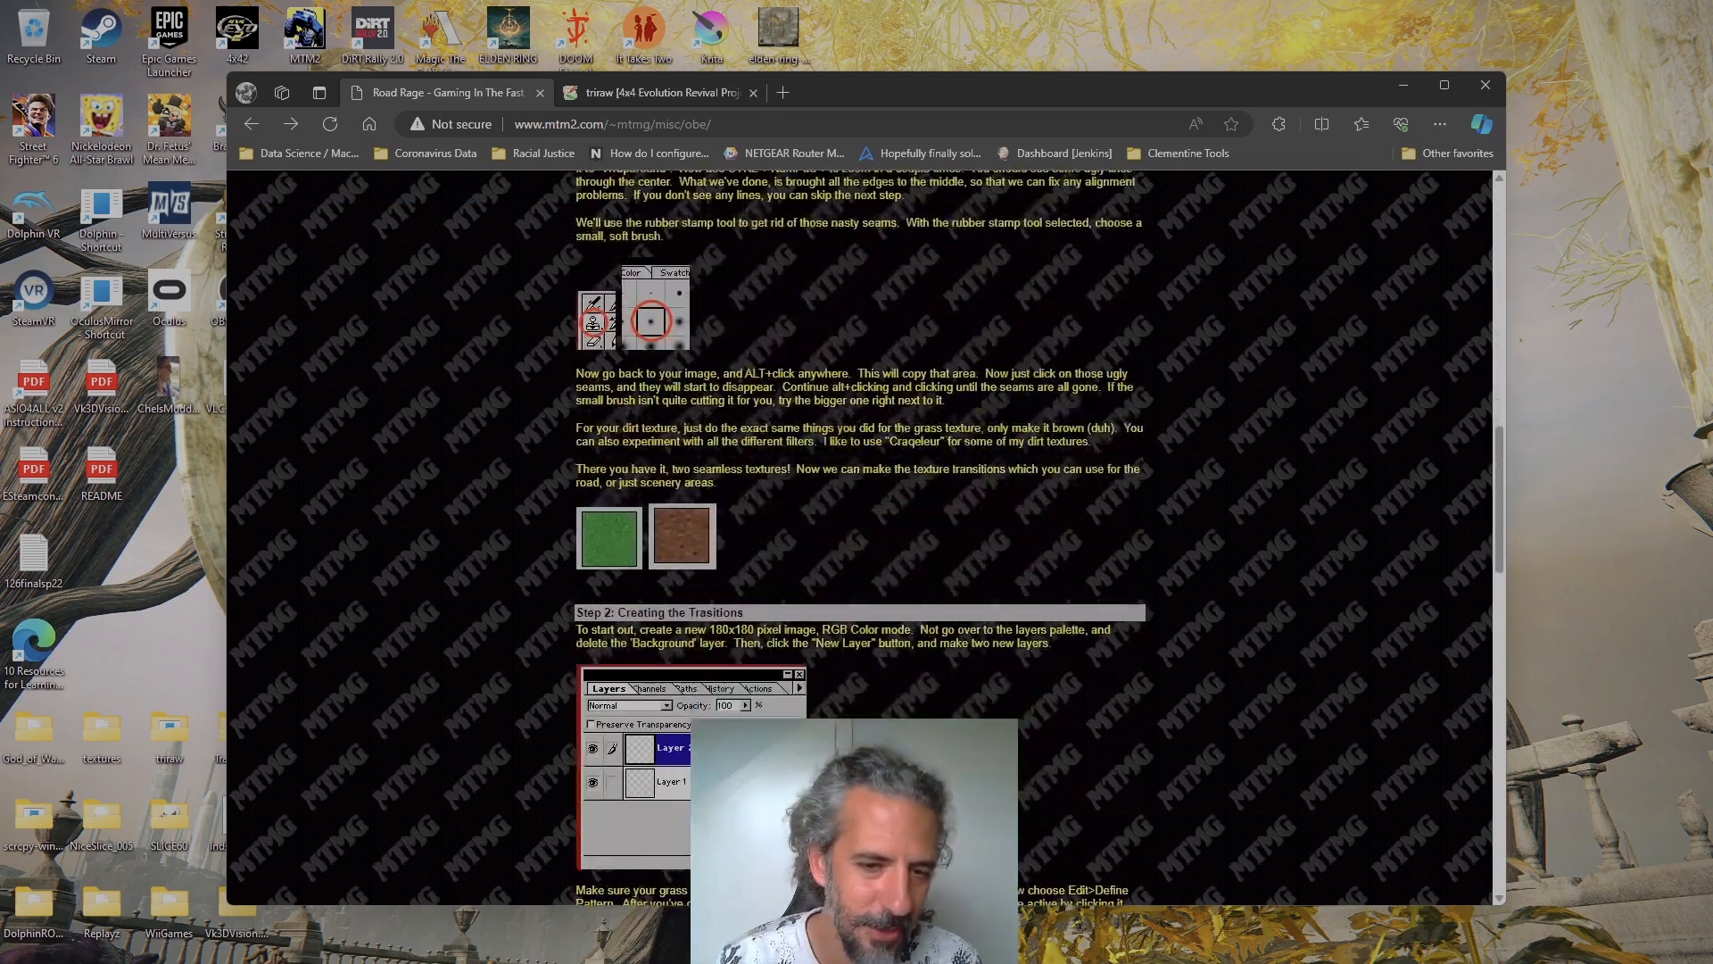
pyautogui.scroll(-6, 930, 682)
pyautogui.scroll(20, 930, 682)
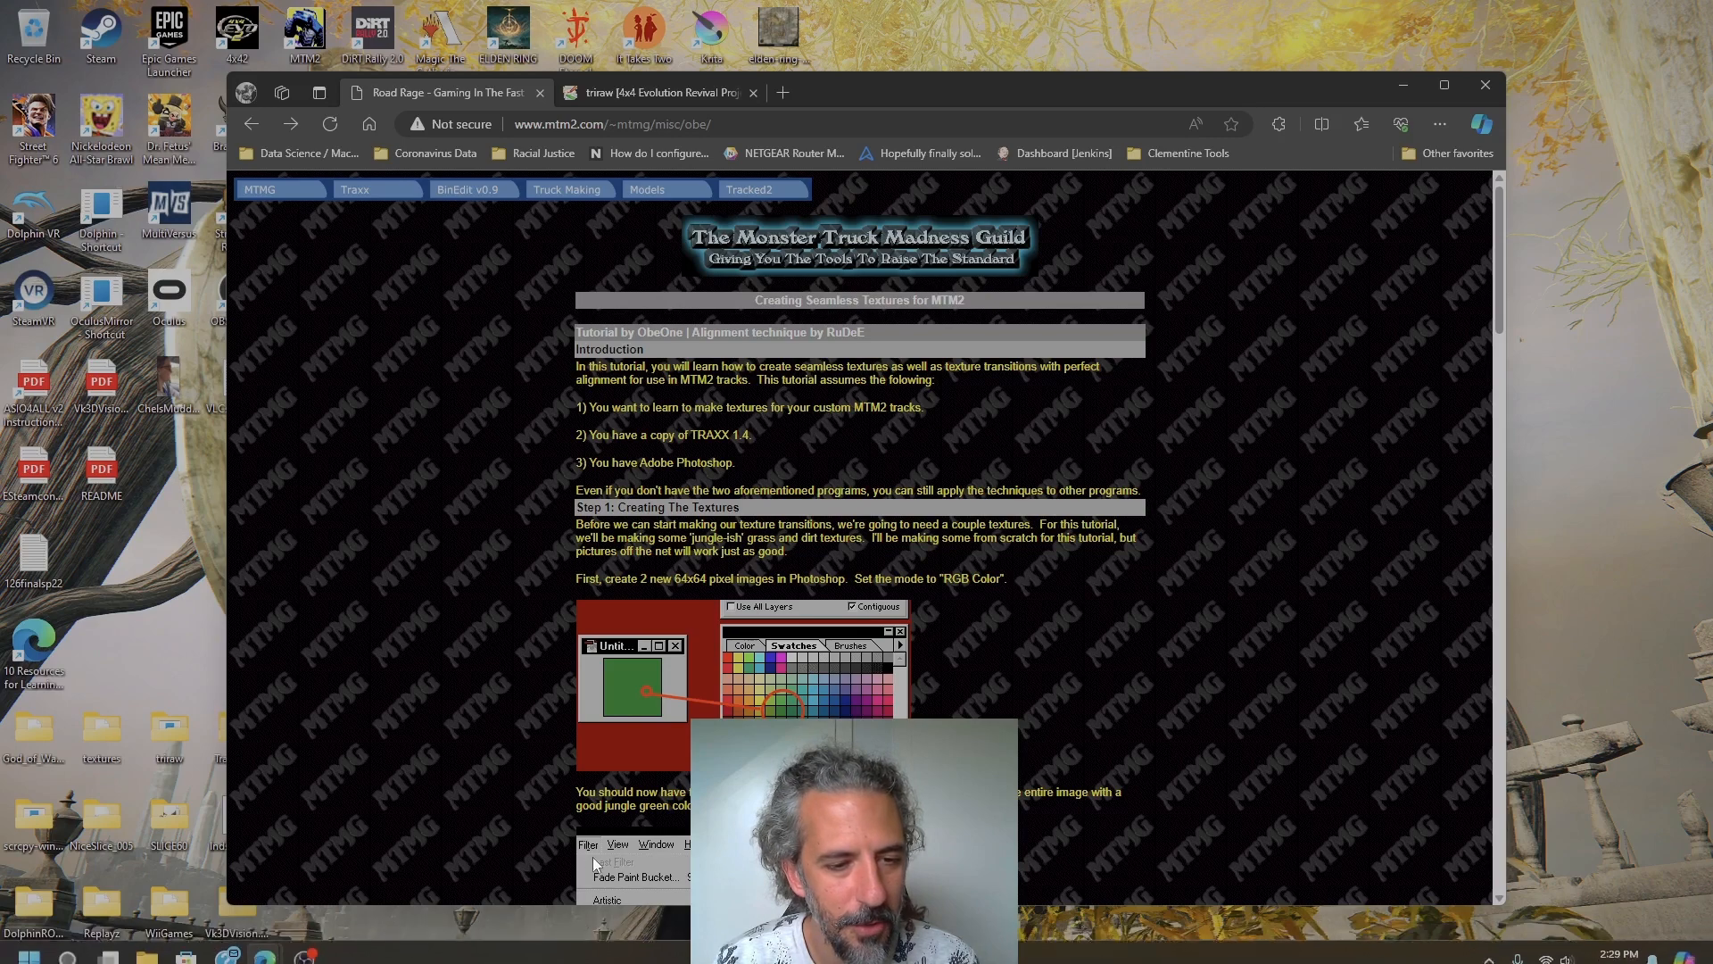
# Launch GIMP and open the cailid.xcf texture for a closer view
pyautogui.moveTo(842, 88); pyautogui.dragTo(864, 191)
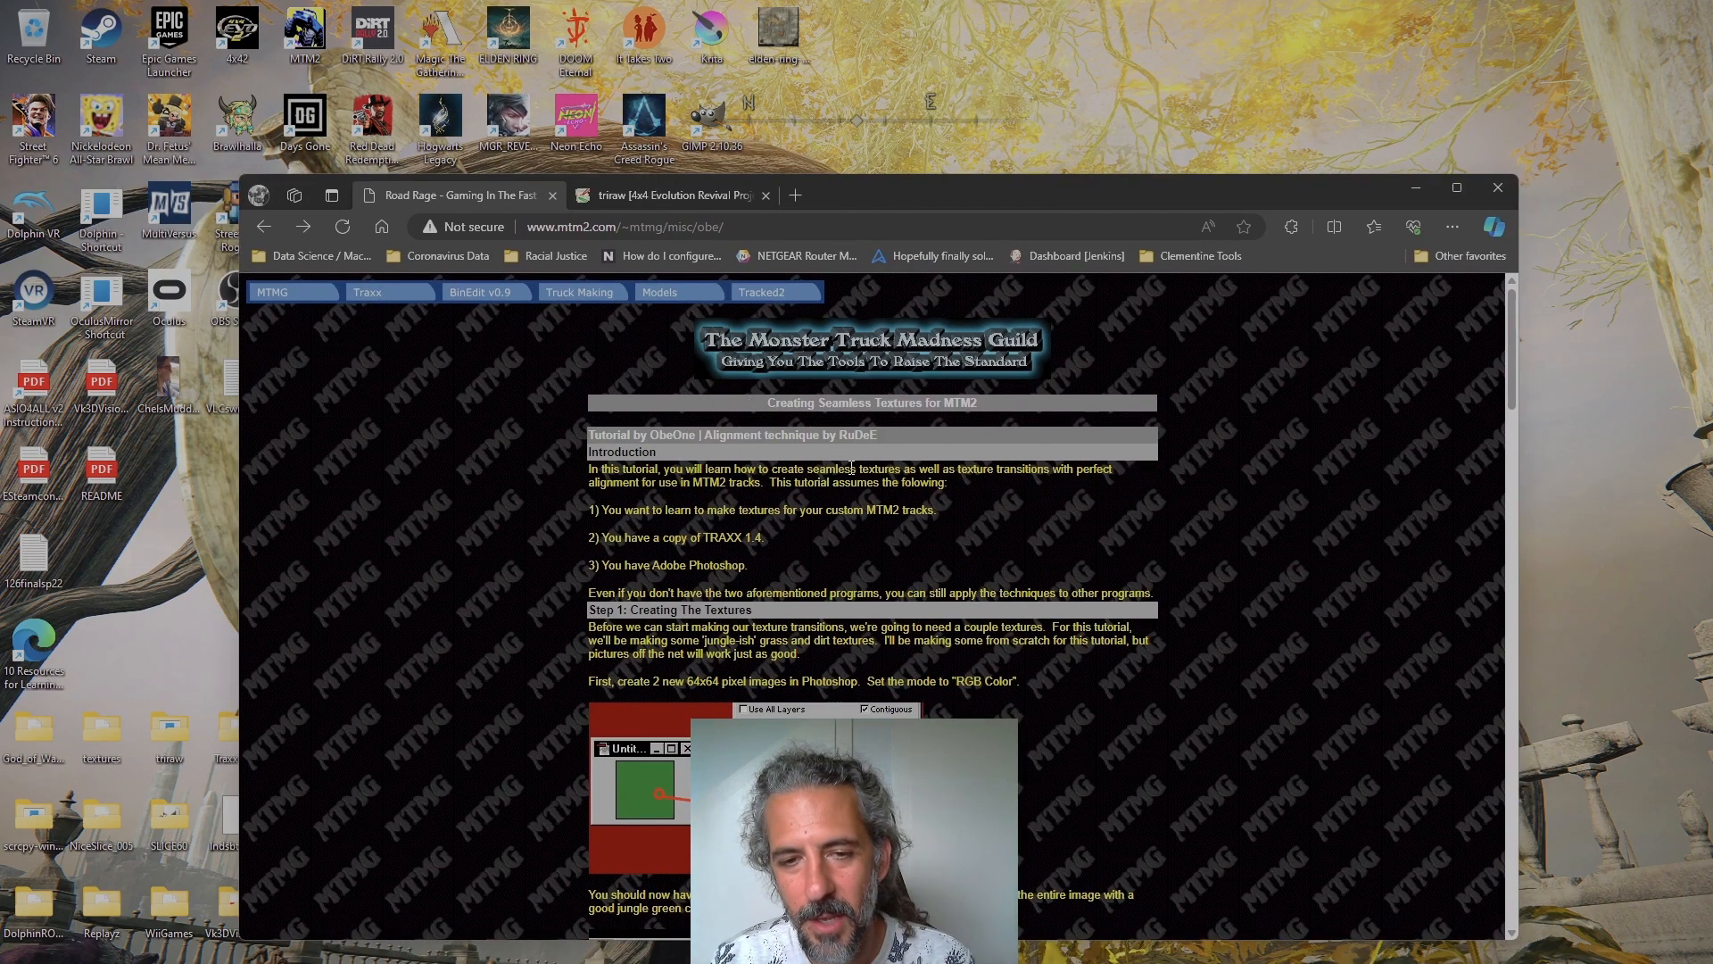
pyautogui.doubleClick(724, 117)
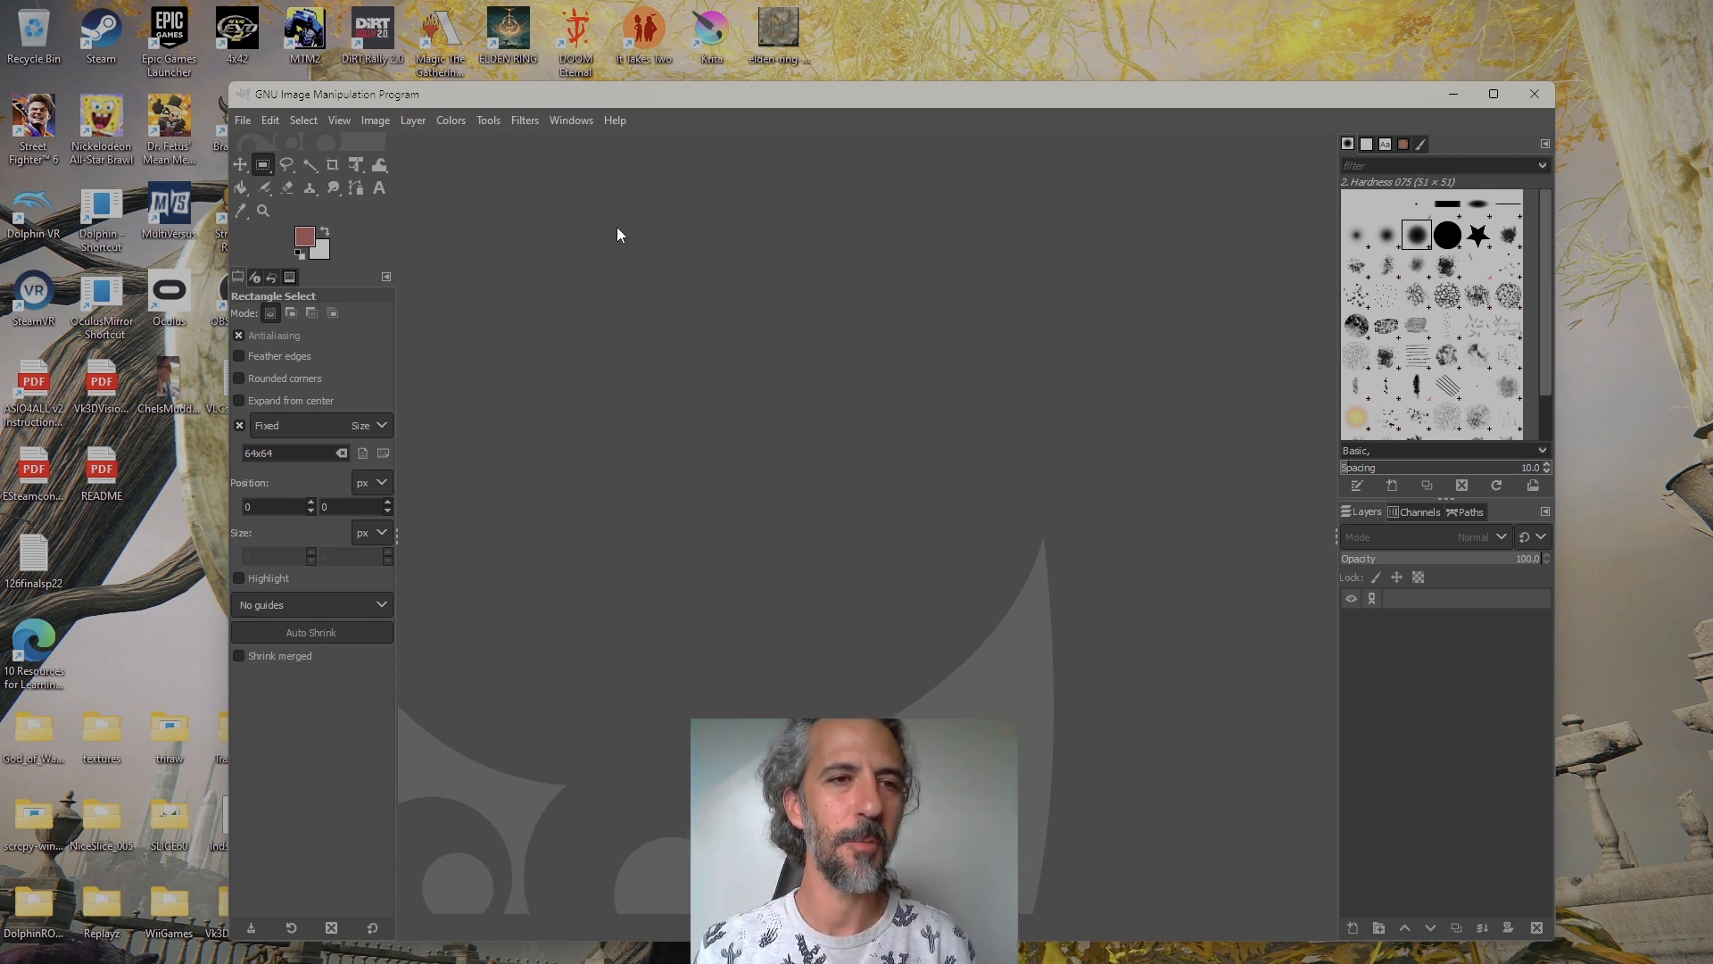
pyautogui.click(237, 122)
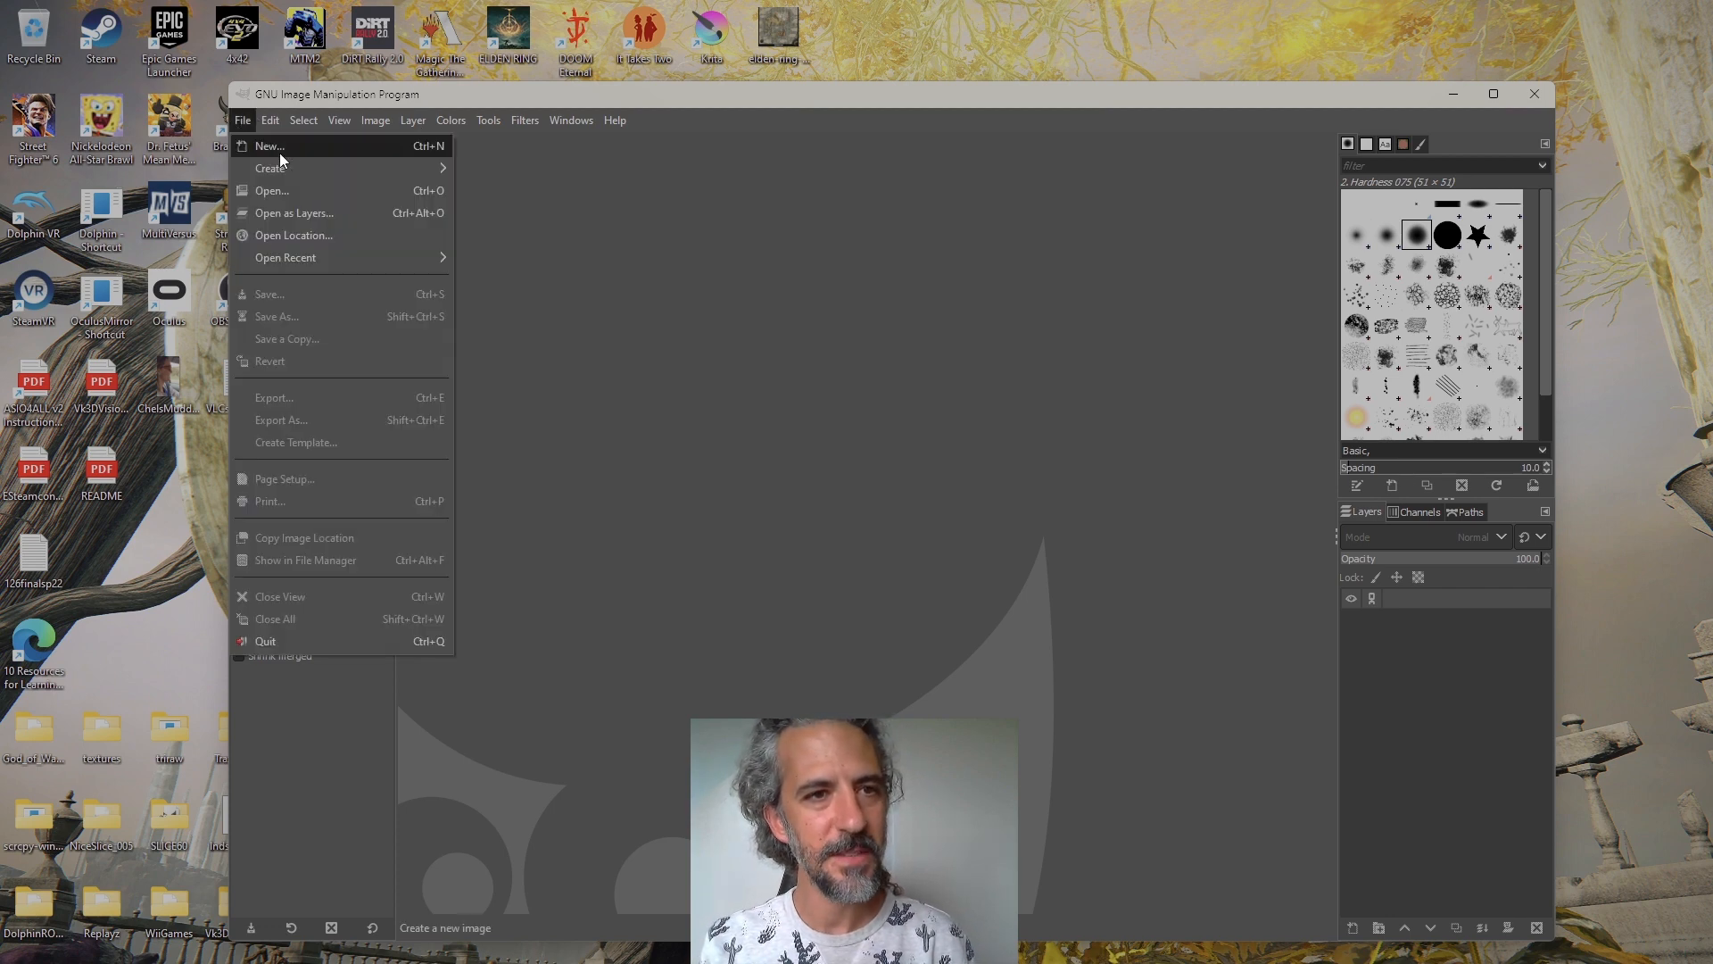
pyautogui.click(293, 190)
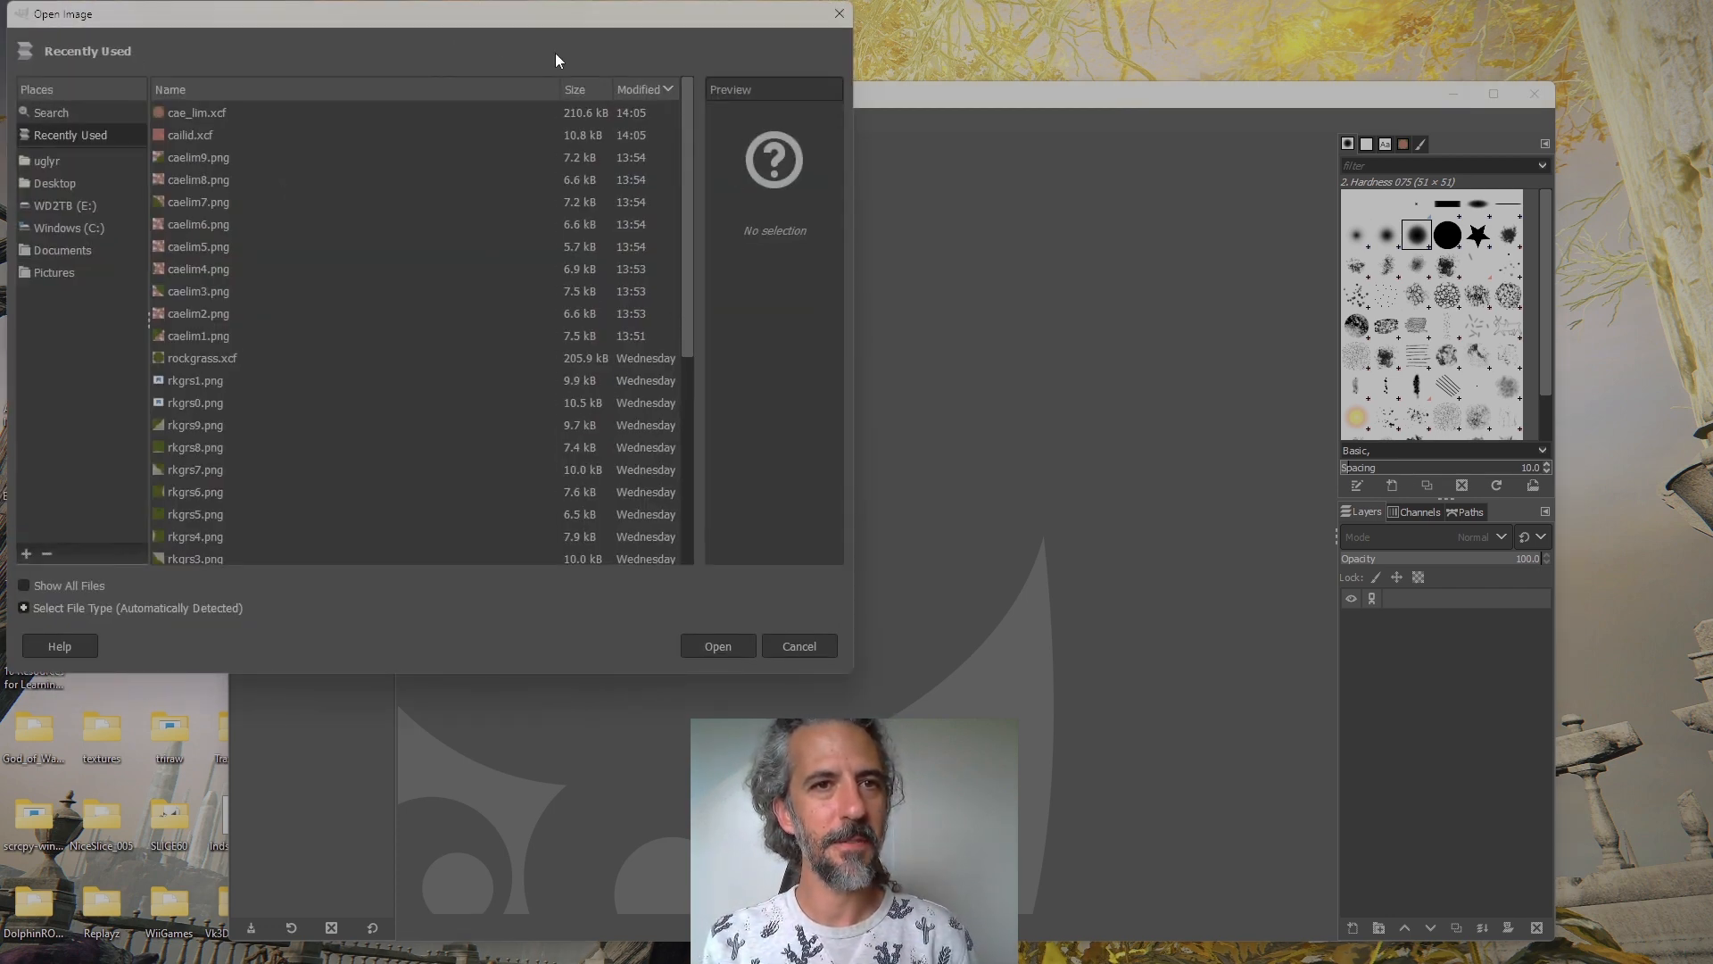
pyautogui.moveTo(571, 18); pyautogui.dragTo(897, 62)
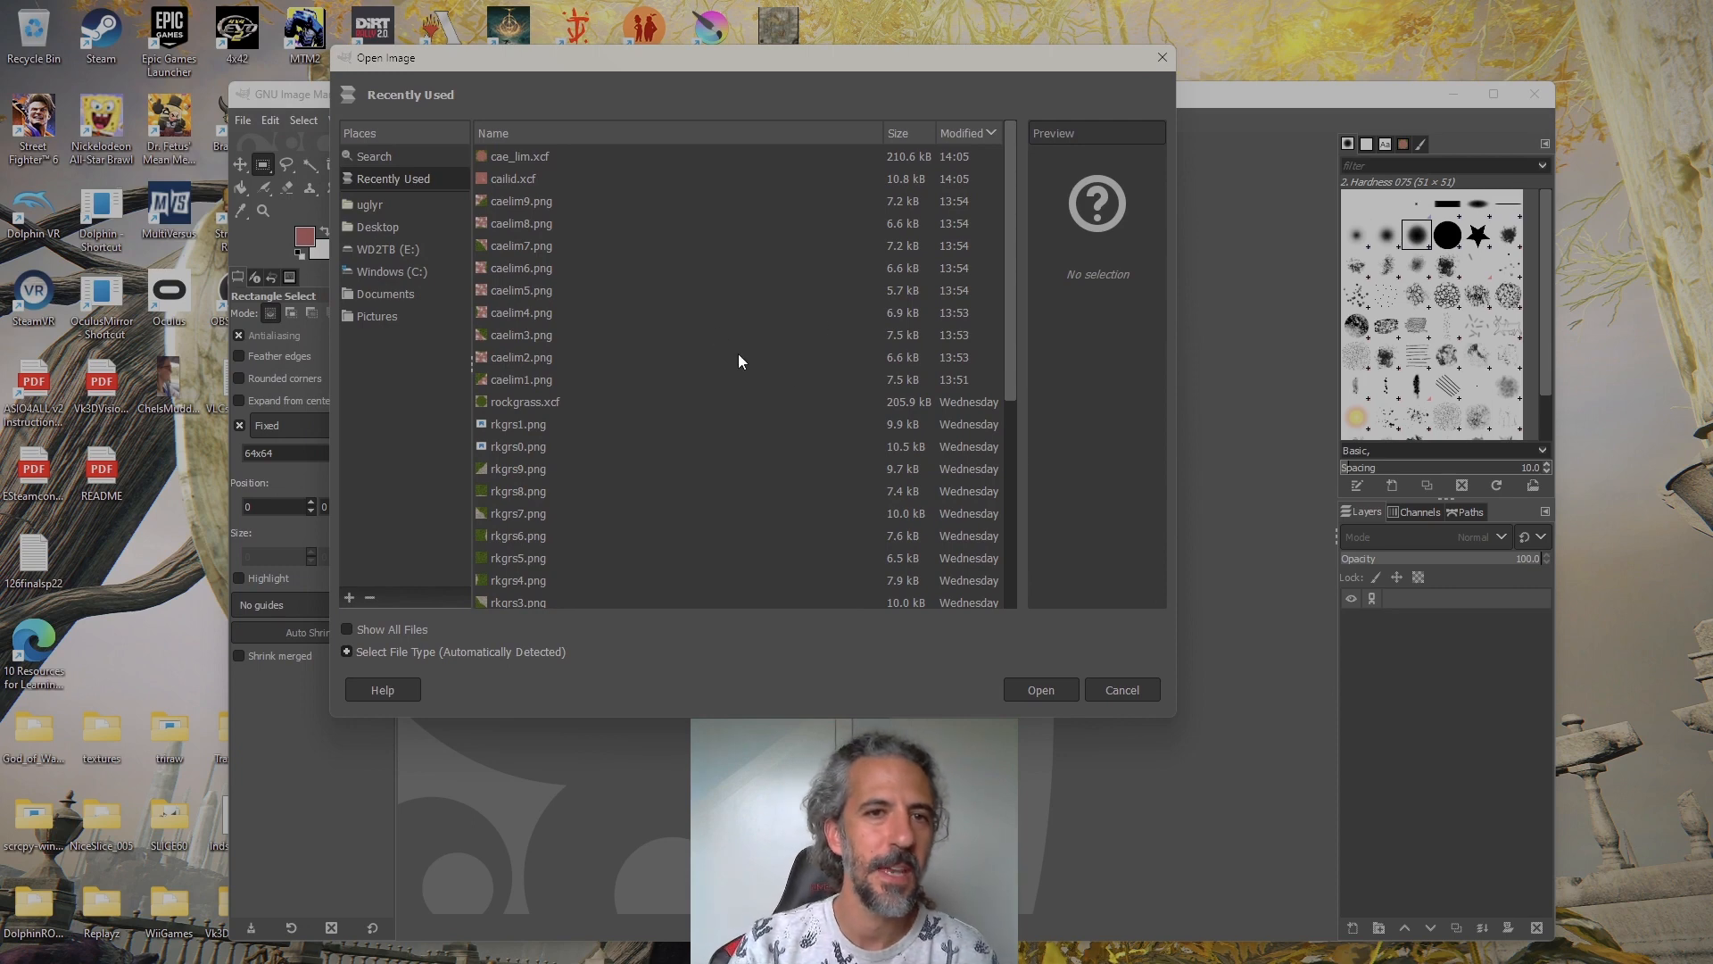
pyautogui.doubleClick(657, 178)
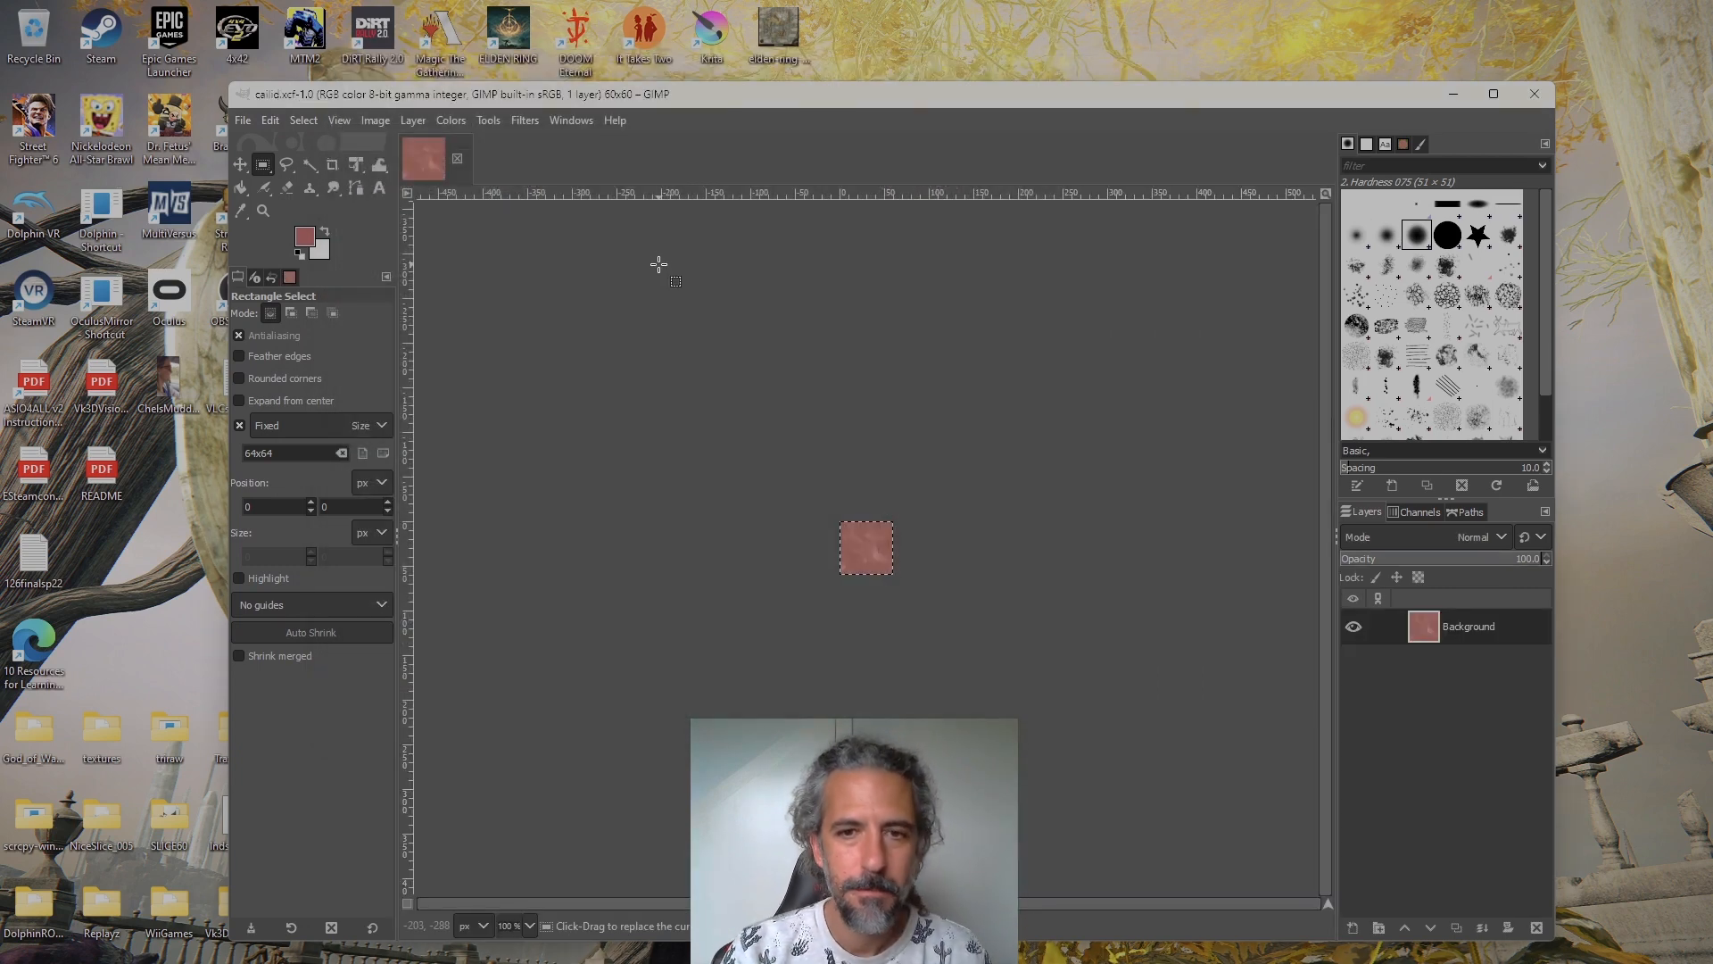
pyautogui.press('ctrl')
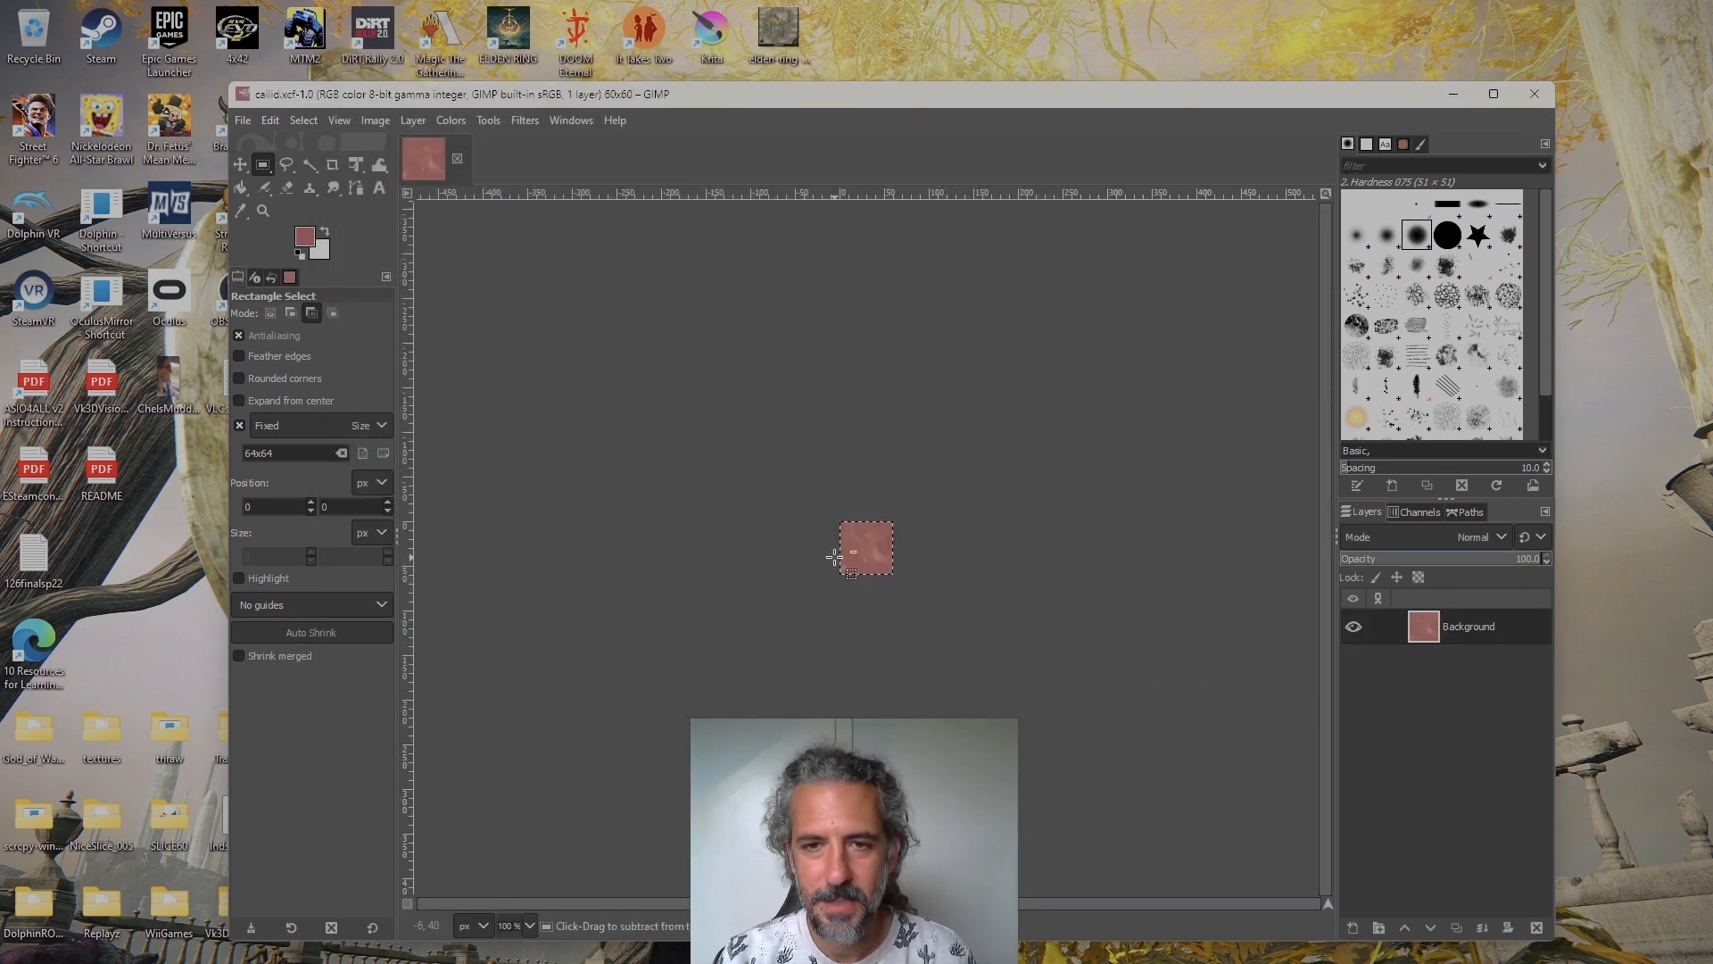
pyautogui.scroll(6, 834, 557)
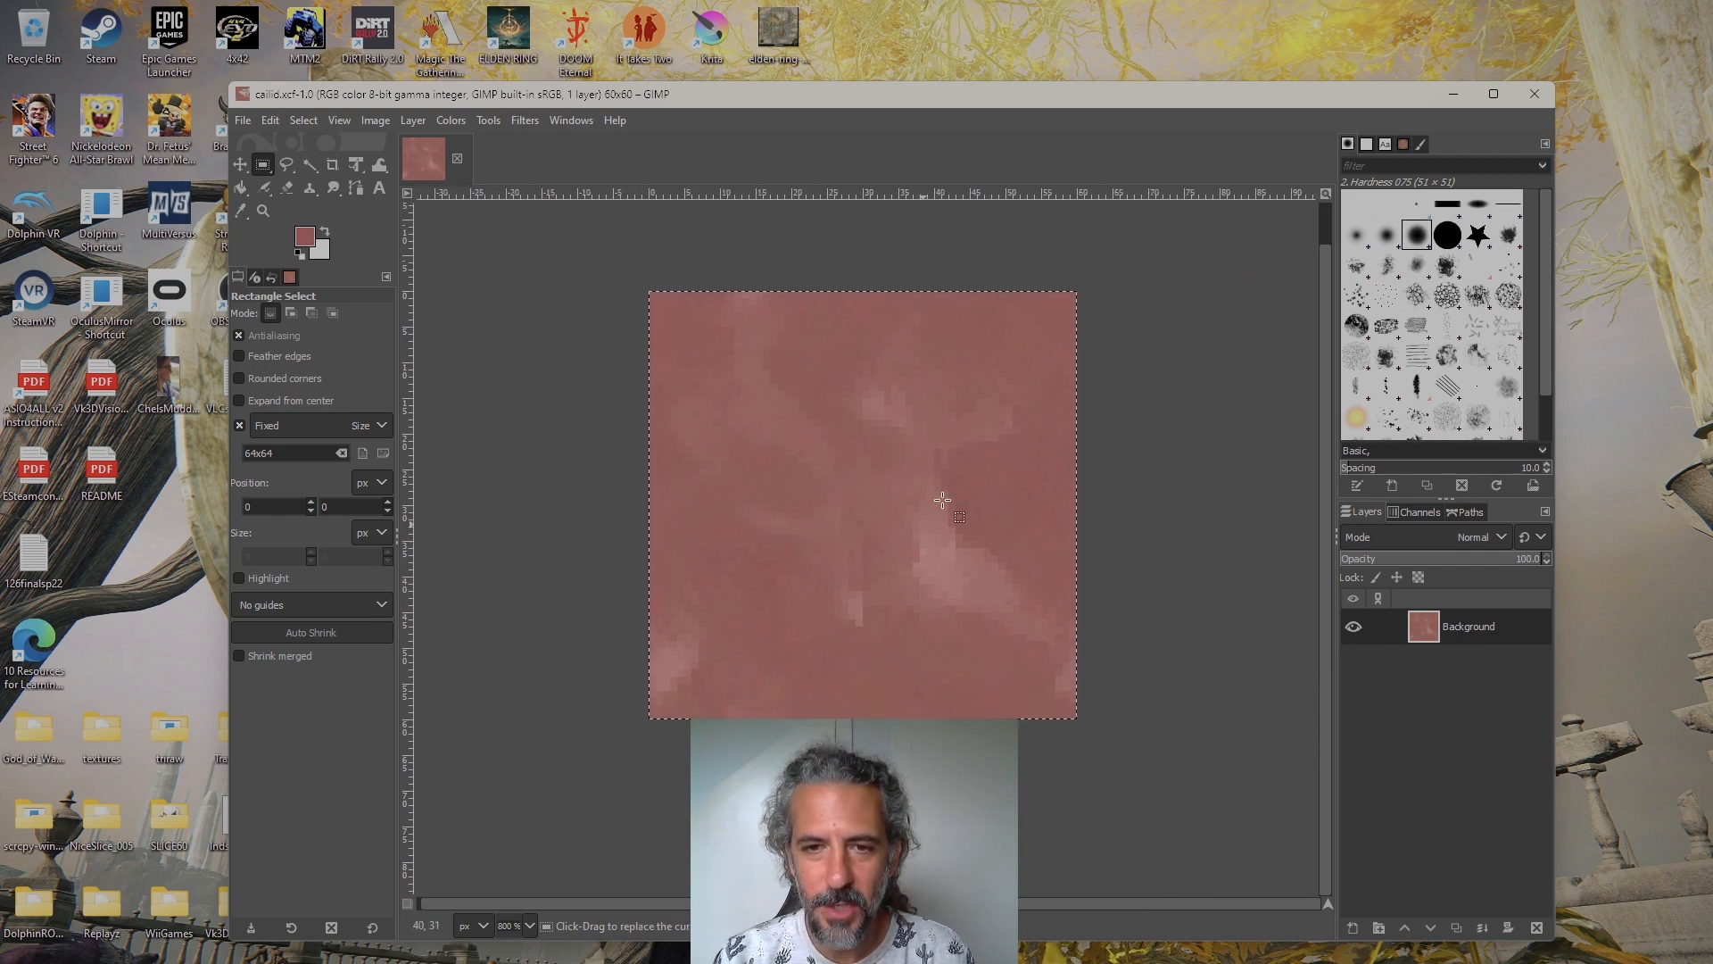
pyautogui.scroll(-1, 911, 528)
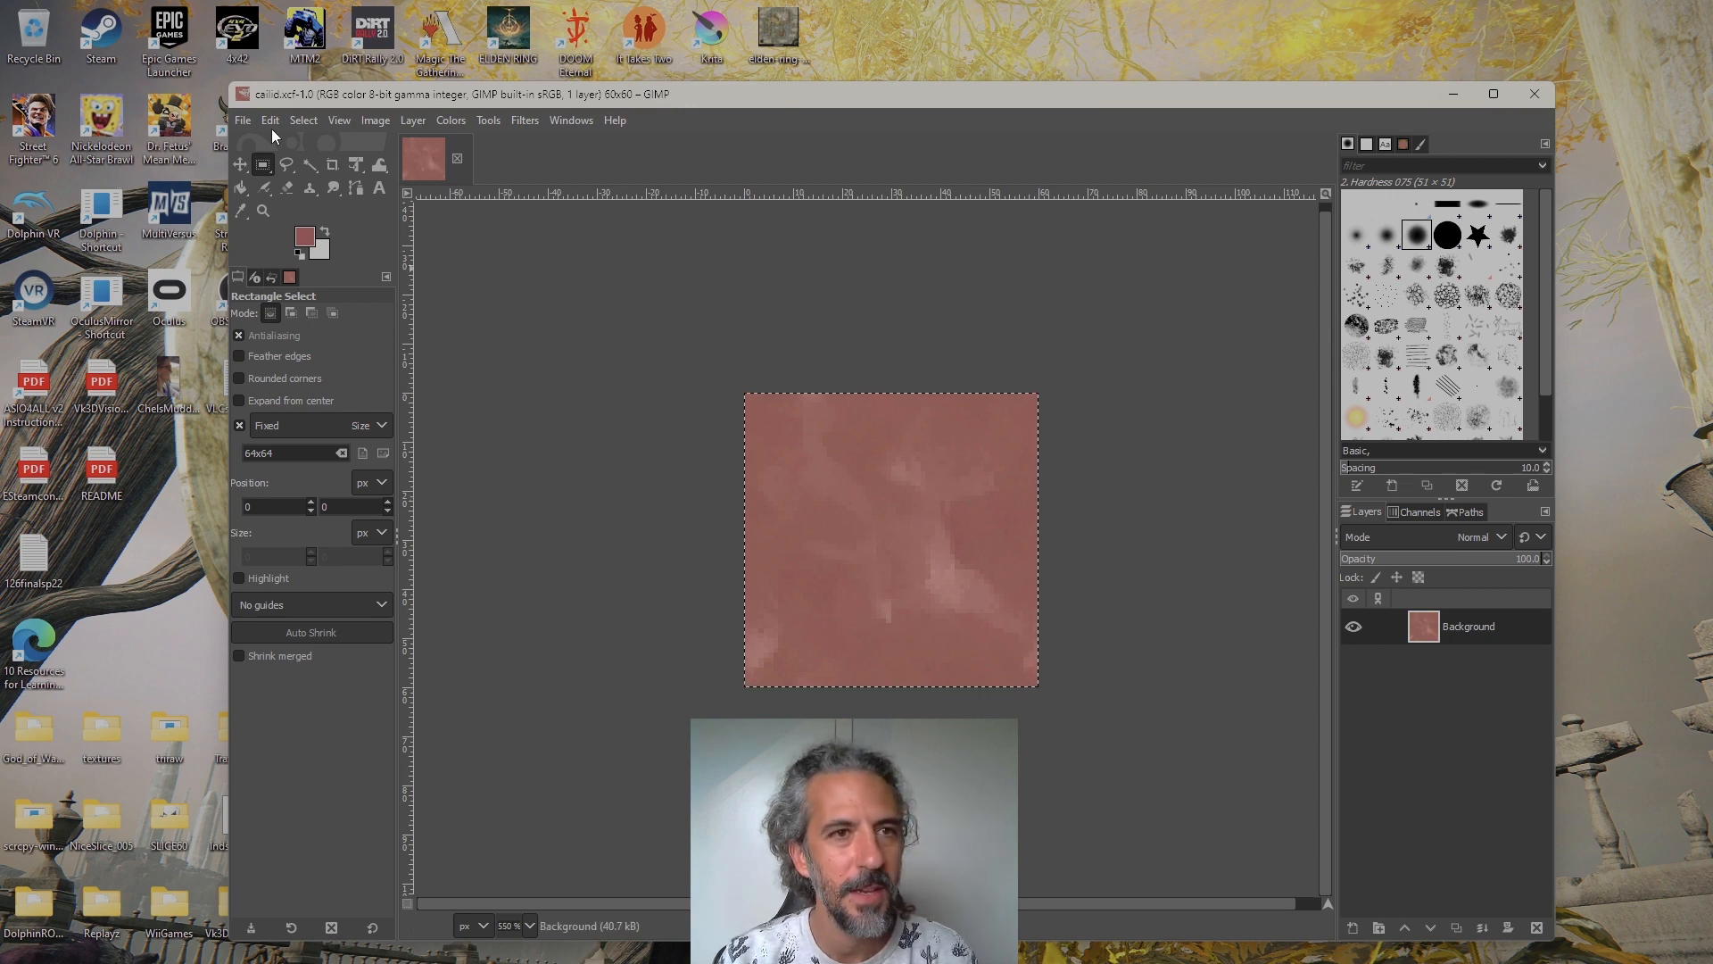
# Open the grass.xcf texture from the MTM2tools textures folder alongside the reddish texture
pyautogui.click(243, 119)
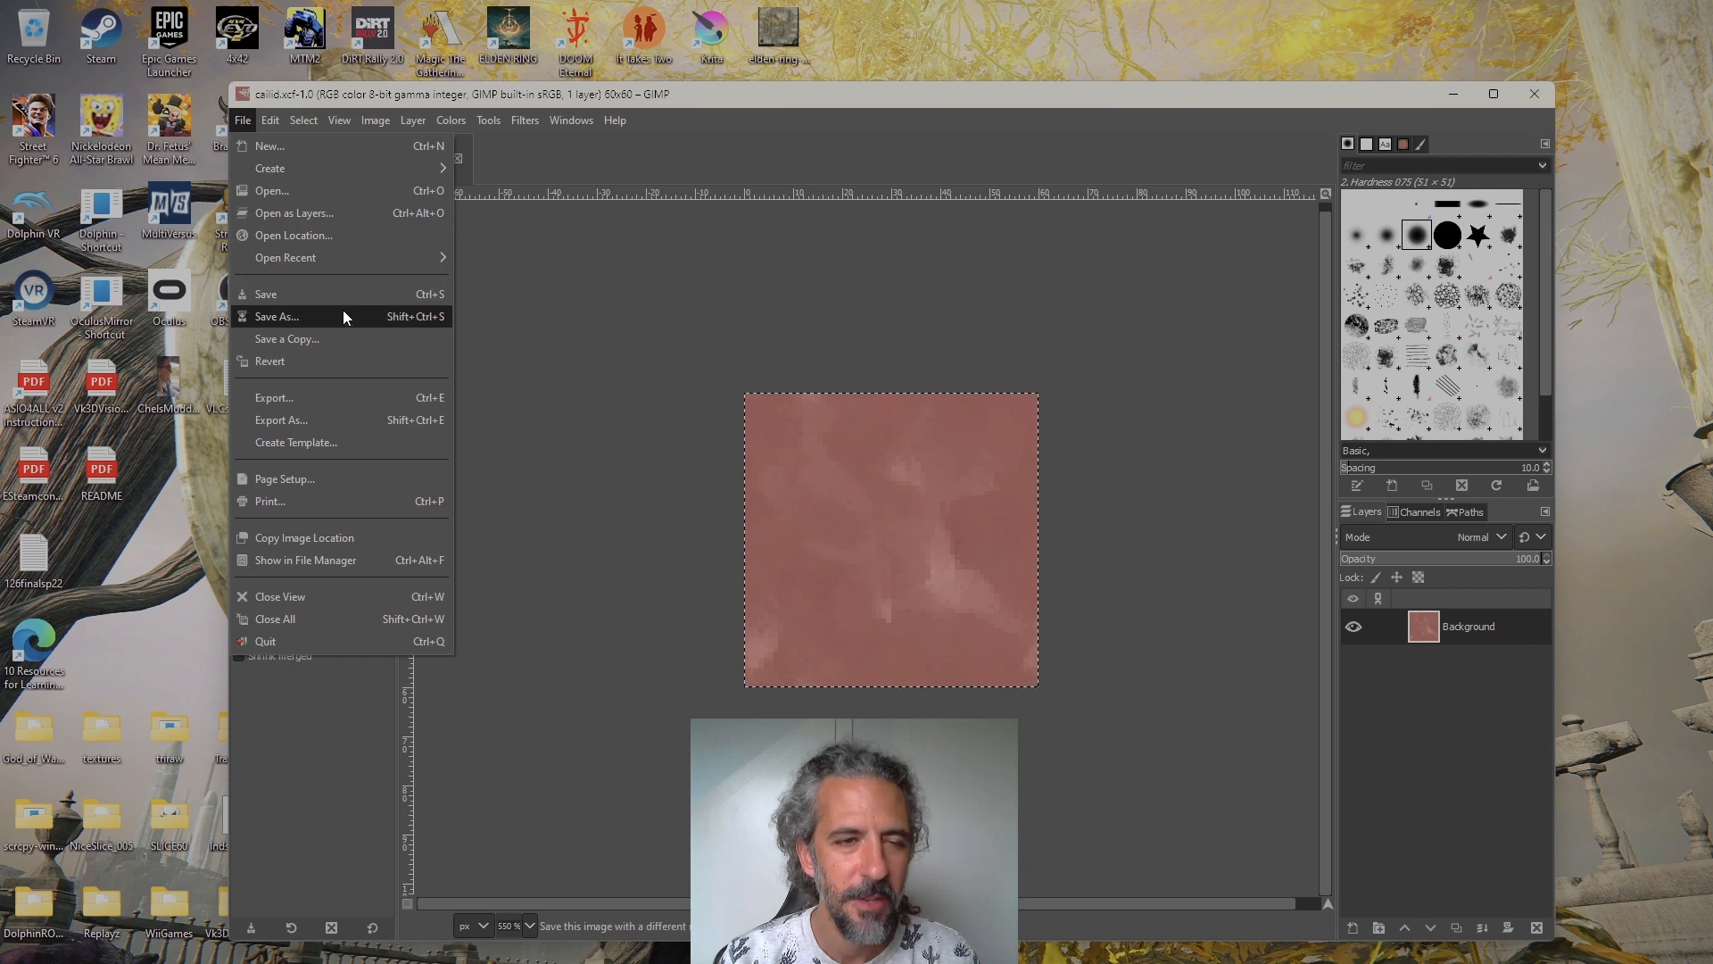
pyautogui.click(360, 189)
pyautogui.doubleClick(623, 219)
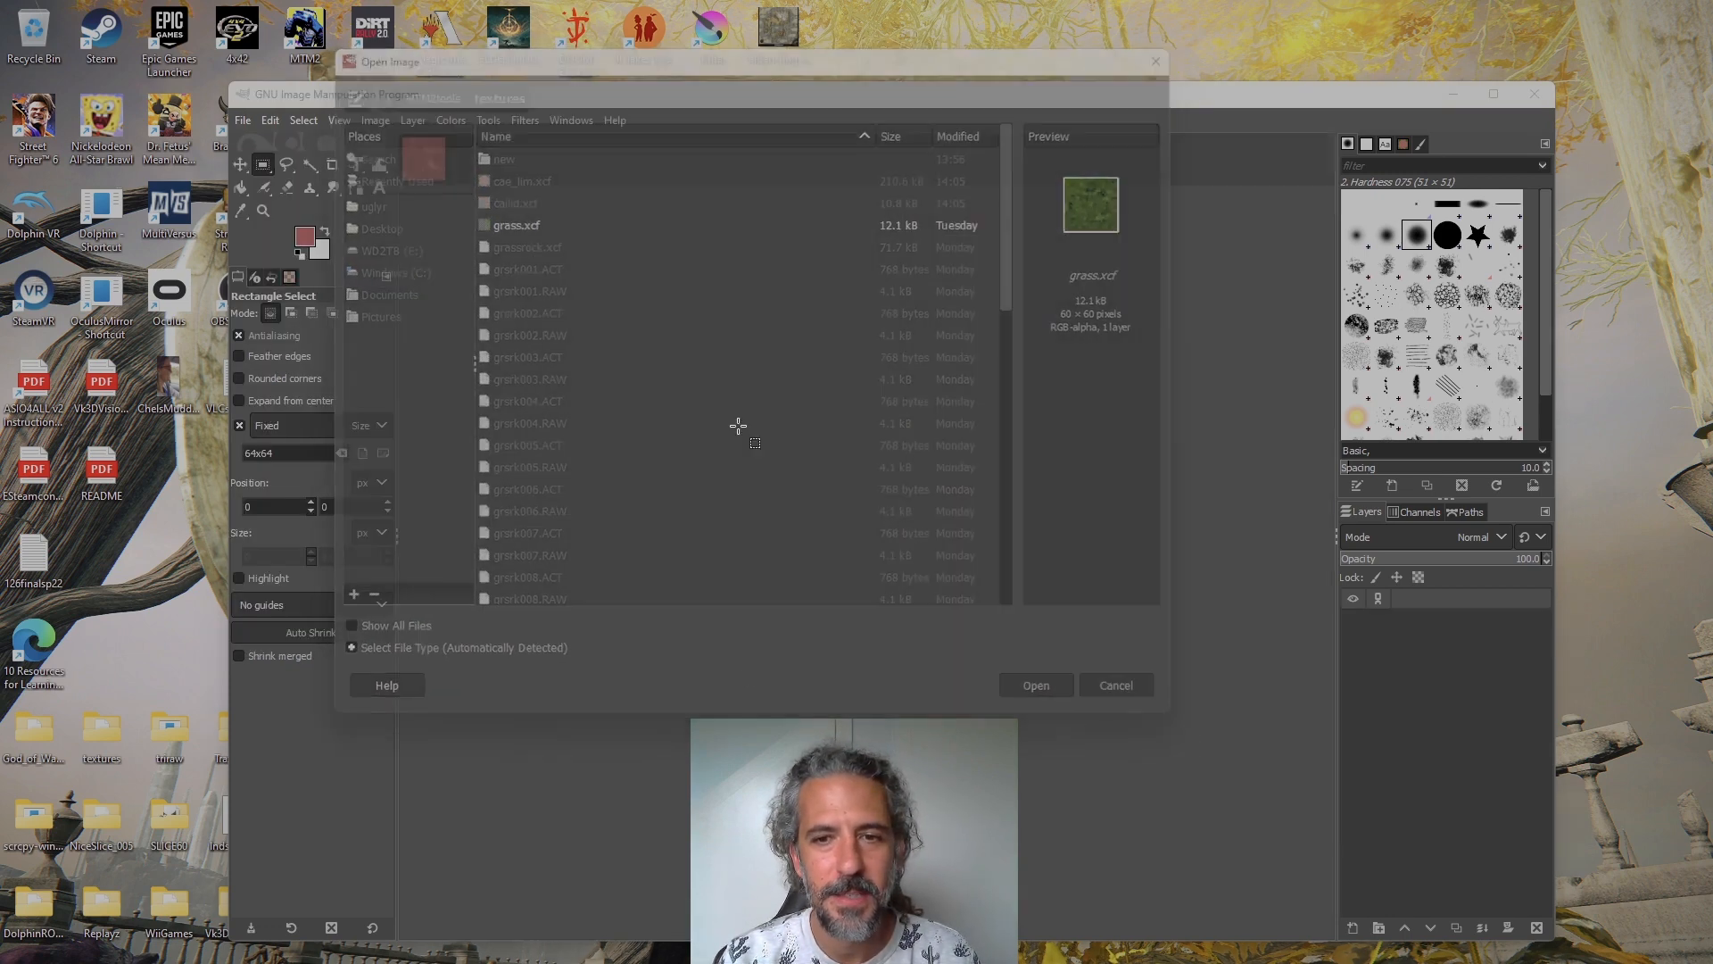
pyautogui.scroll(5, 877, 556)
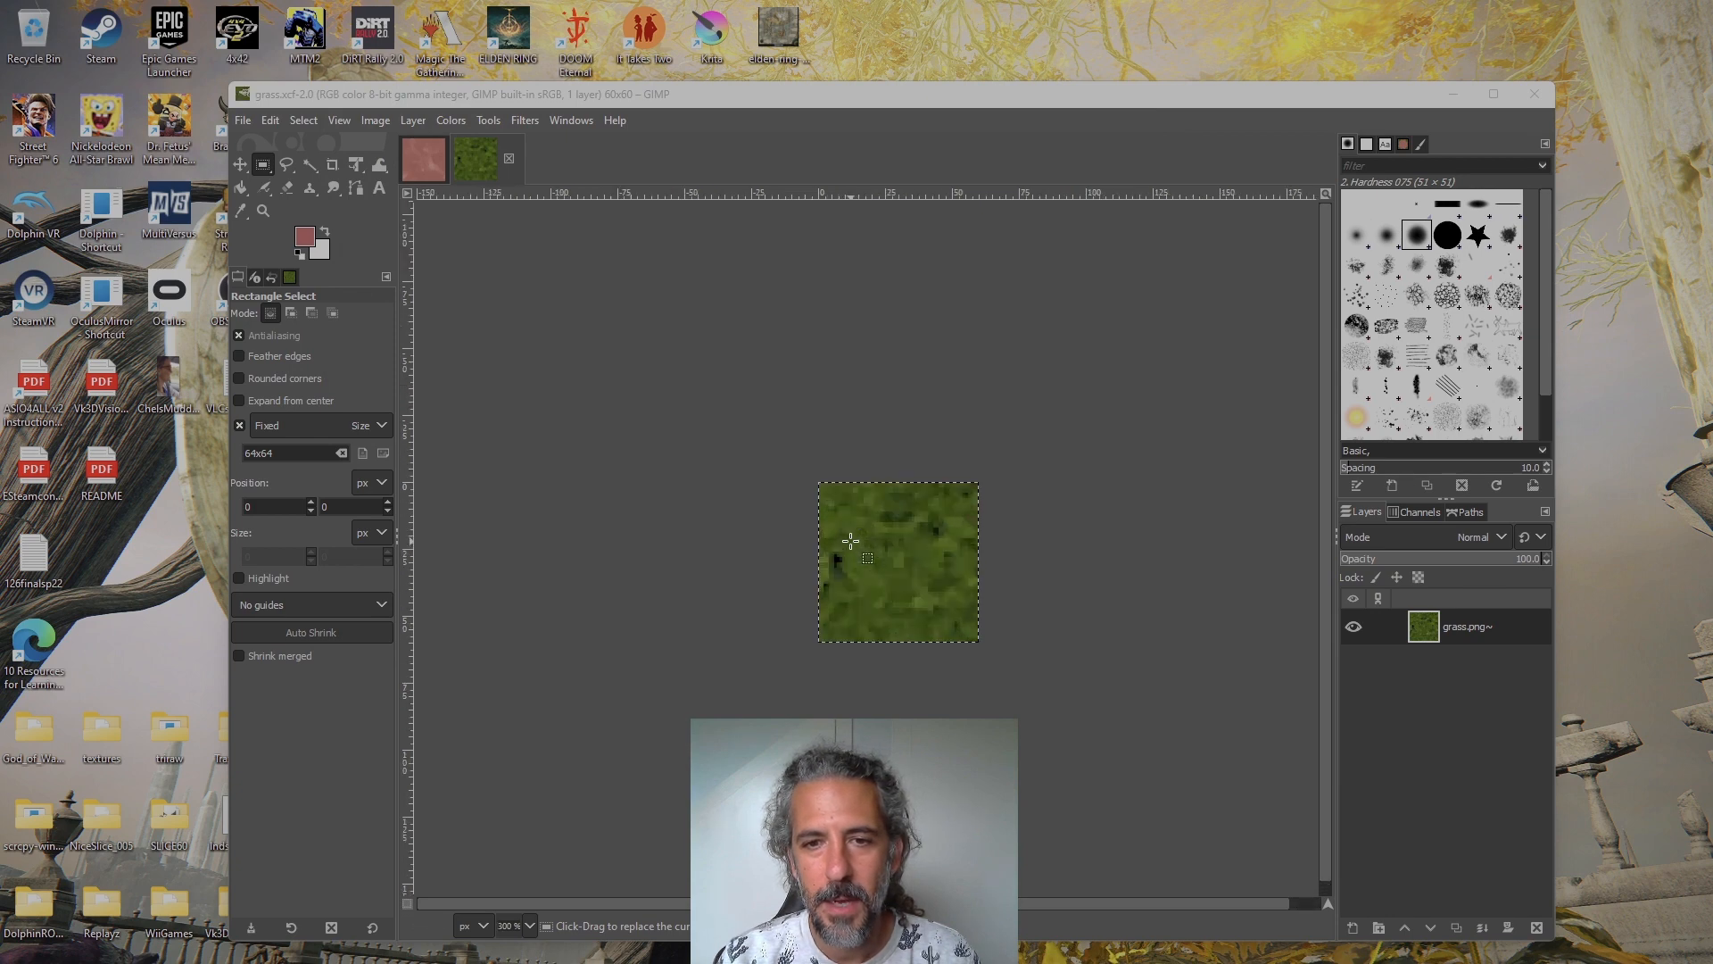
pyautogui.moveTo(903, 520); pyautogui.dragTo(877, 512)
# Compare the two source textures and check the grass texture's pixel dimensions in the Scale Image settings without rescaling it
pyautogui.click(429, 170)
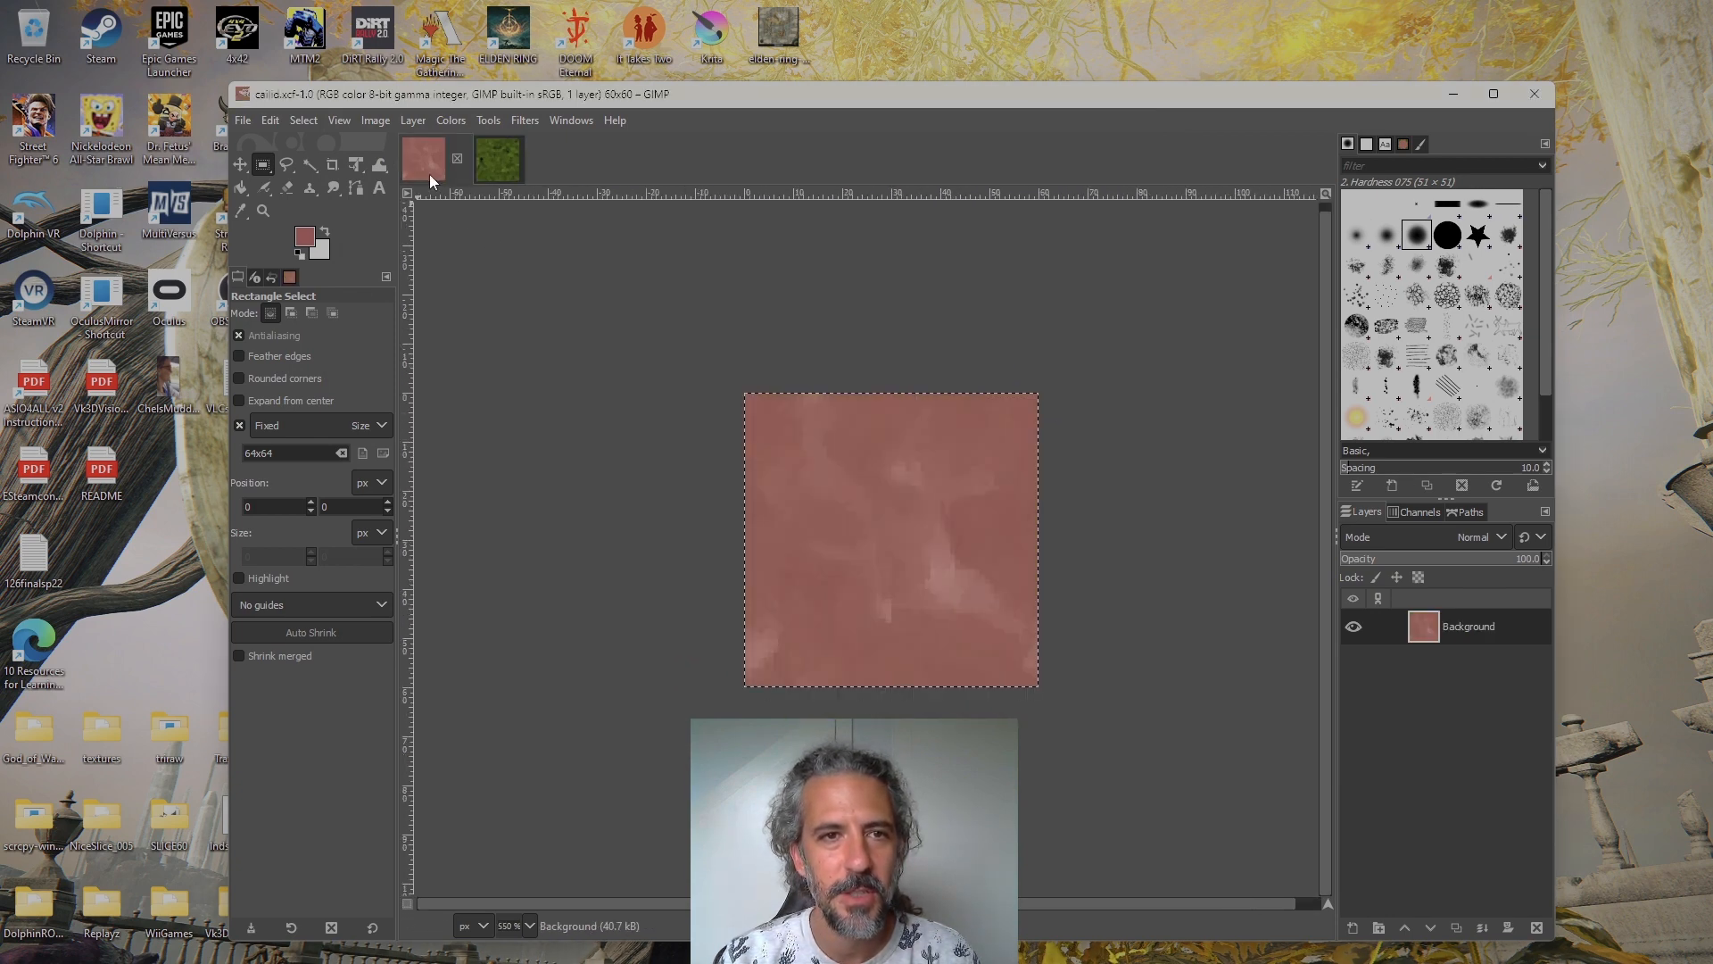
pyautogui.click(498, 159)
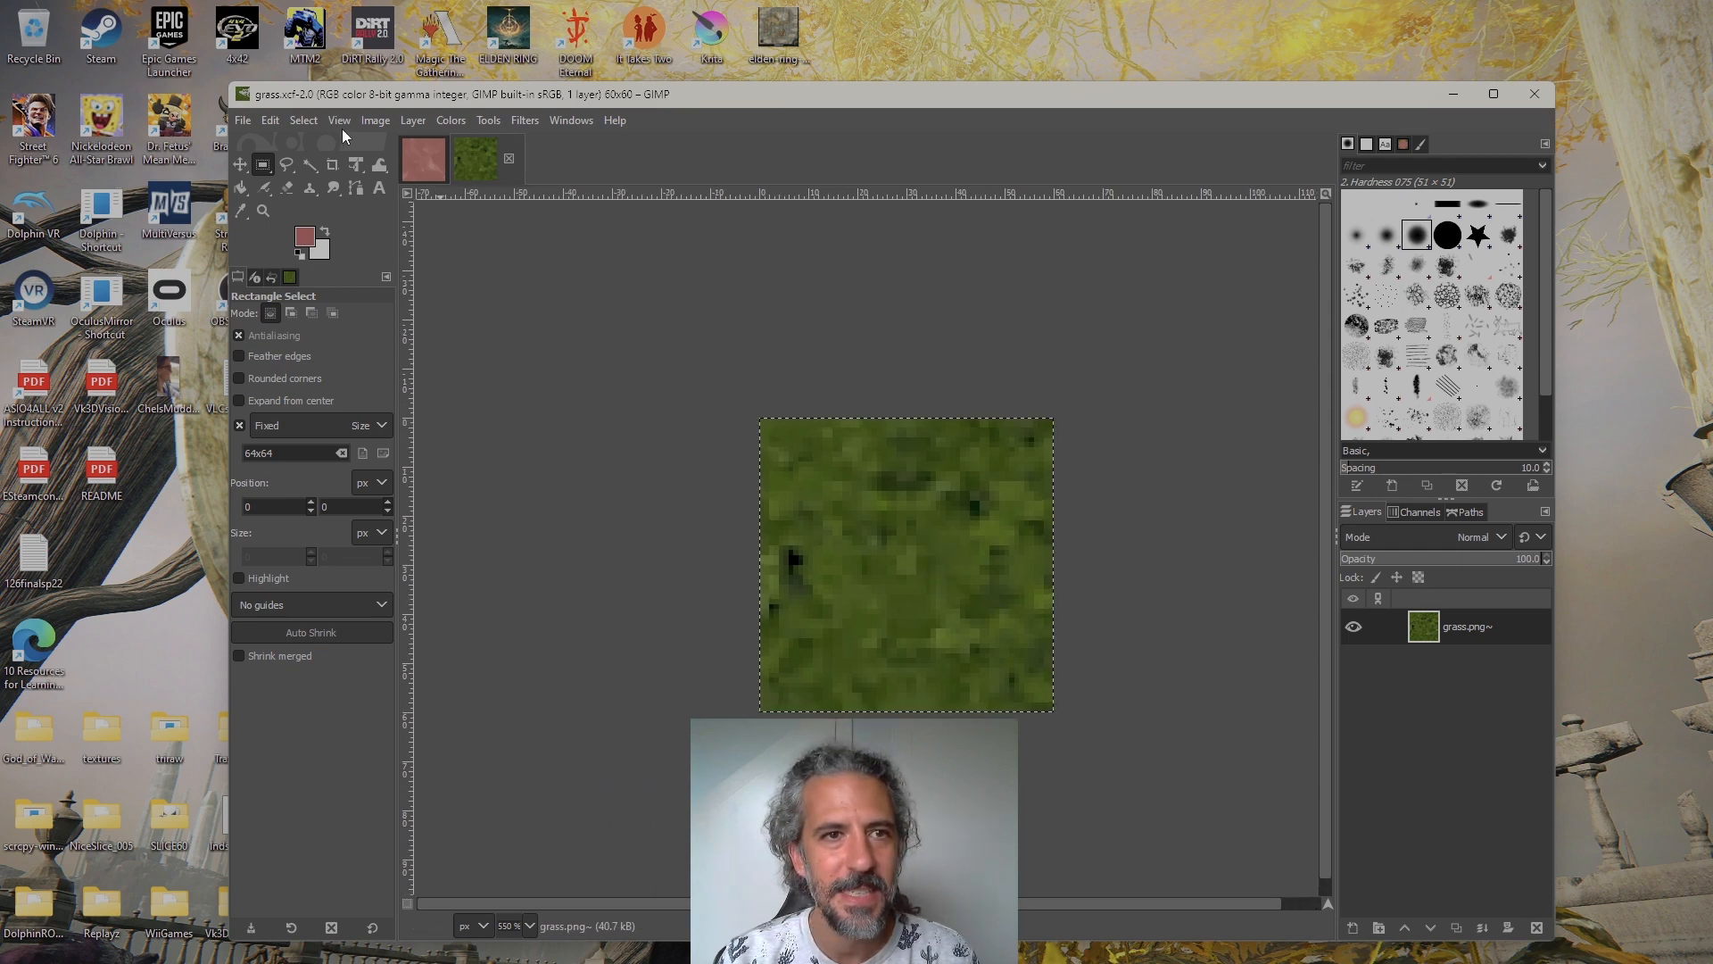
pyautogui.click(304, 120)
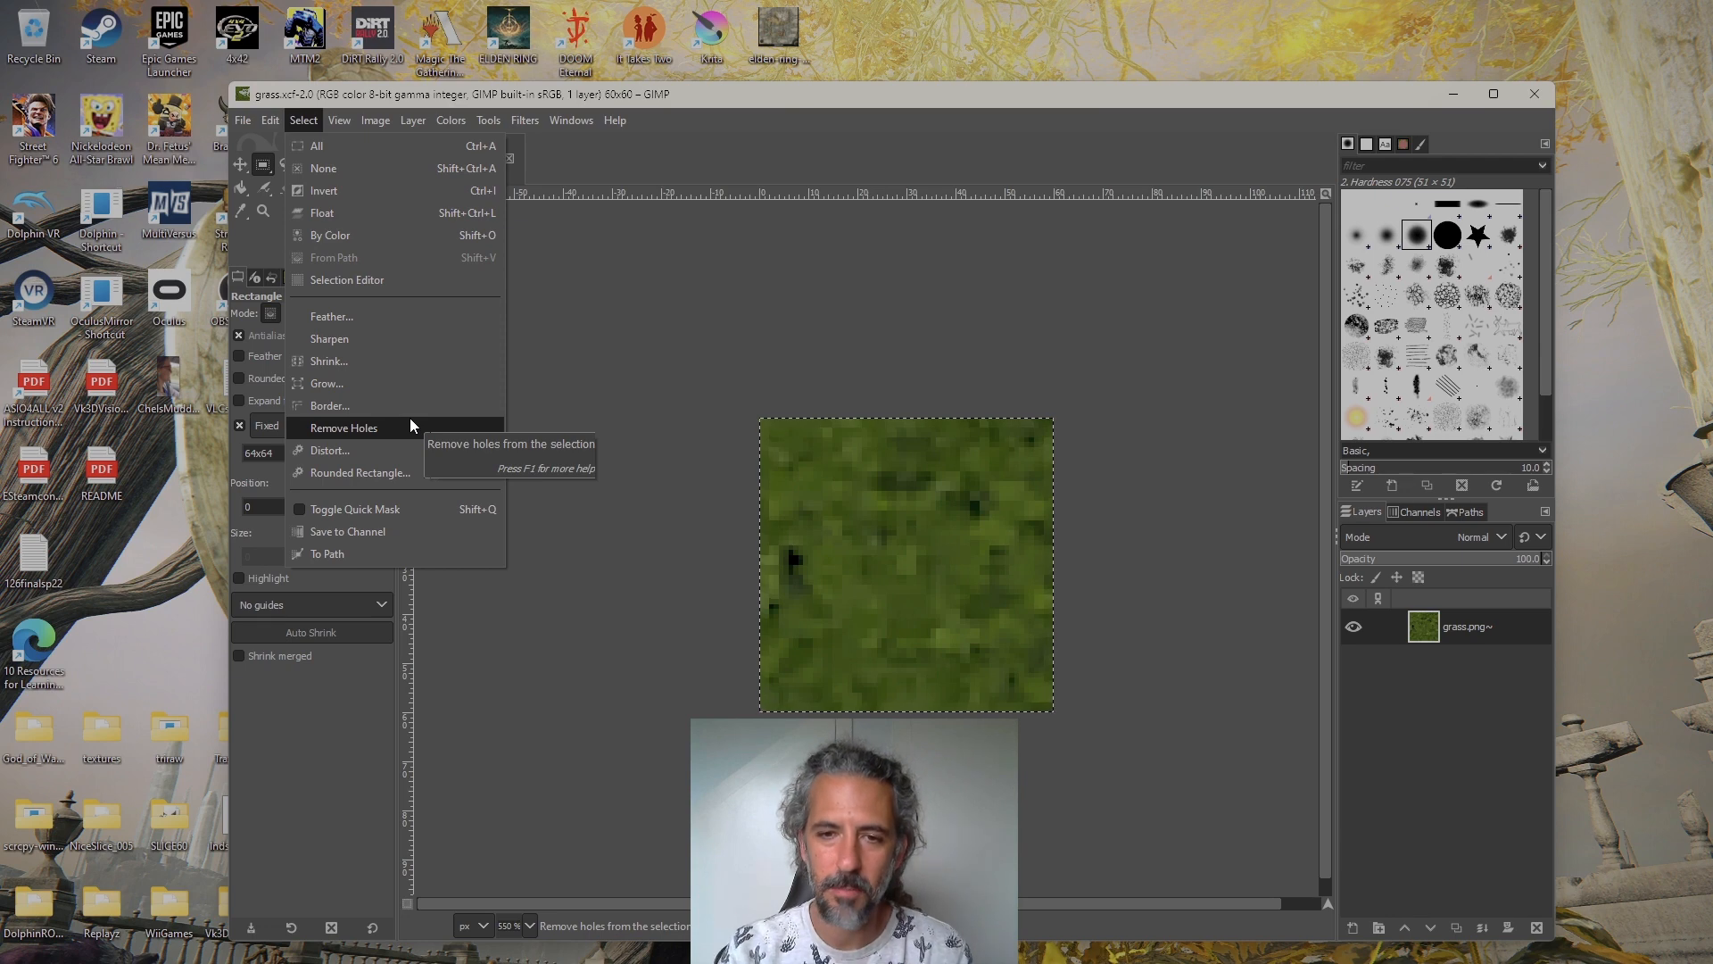
pyautogui.moveTo(325, 118)
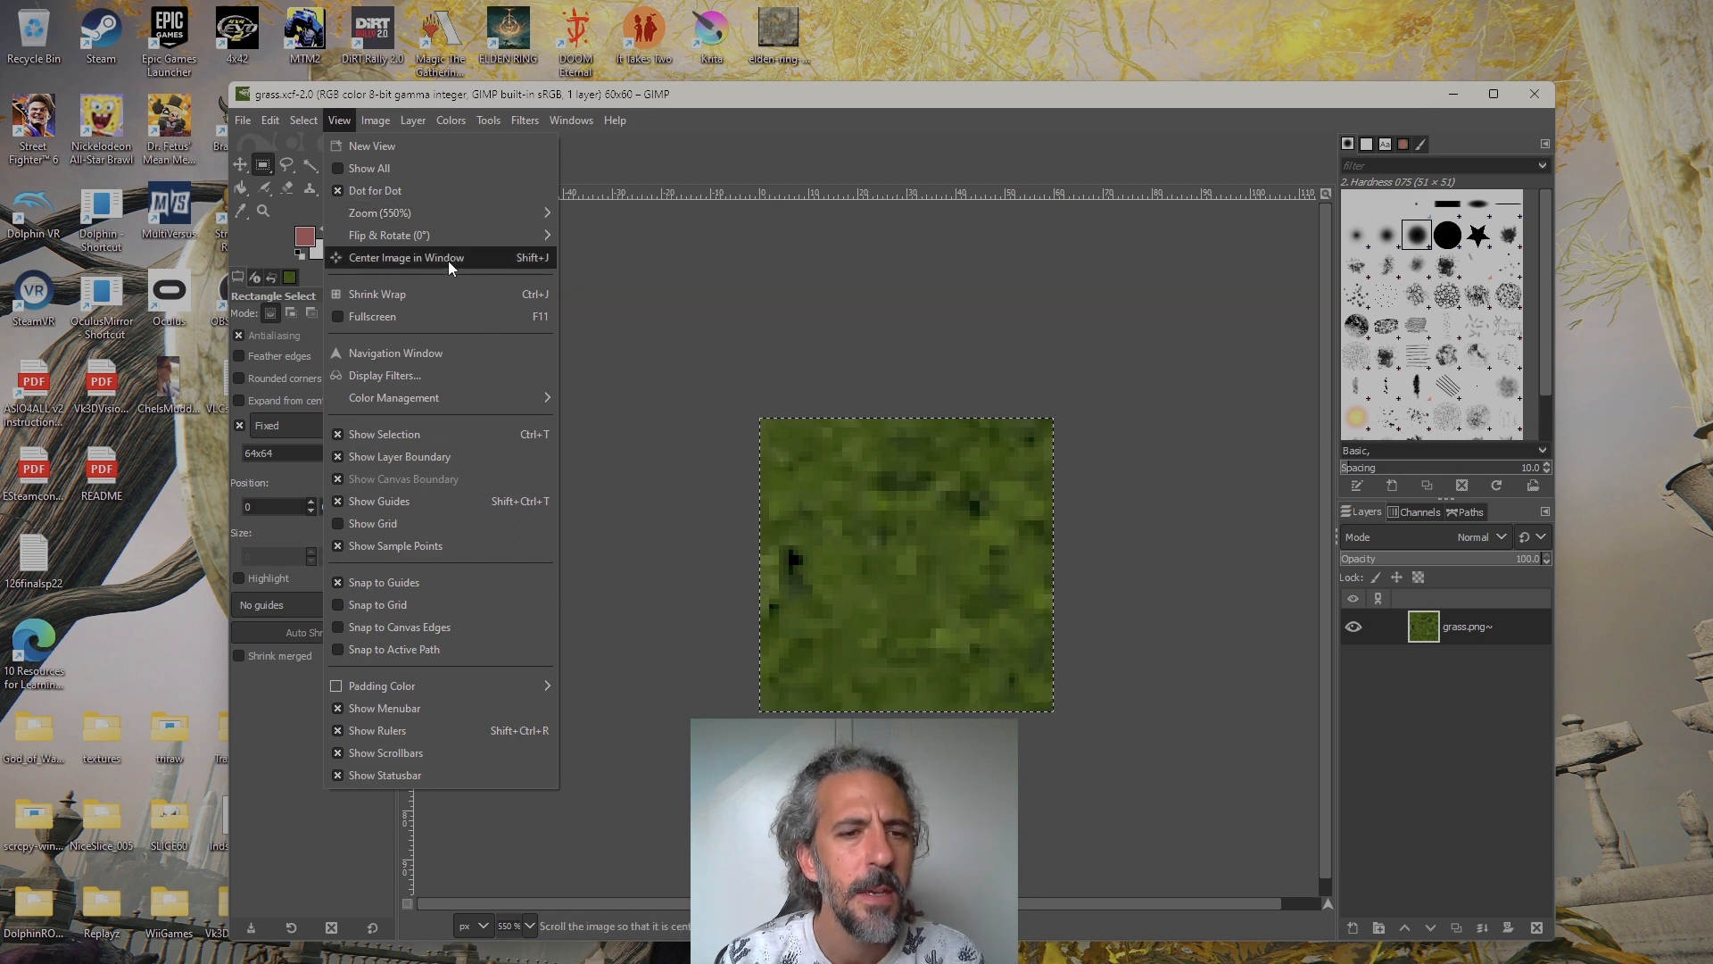
pyautogui.click(445, 454)
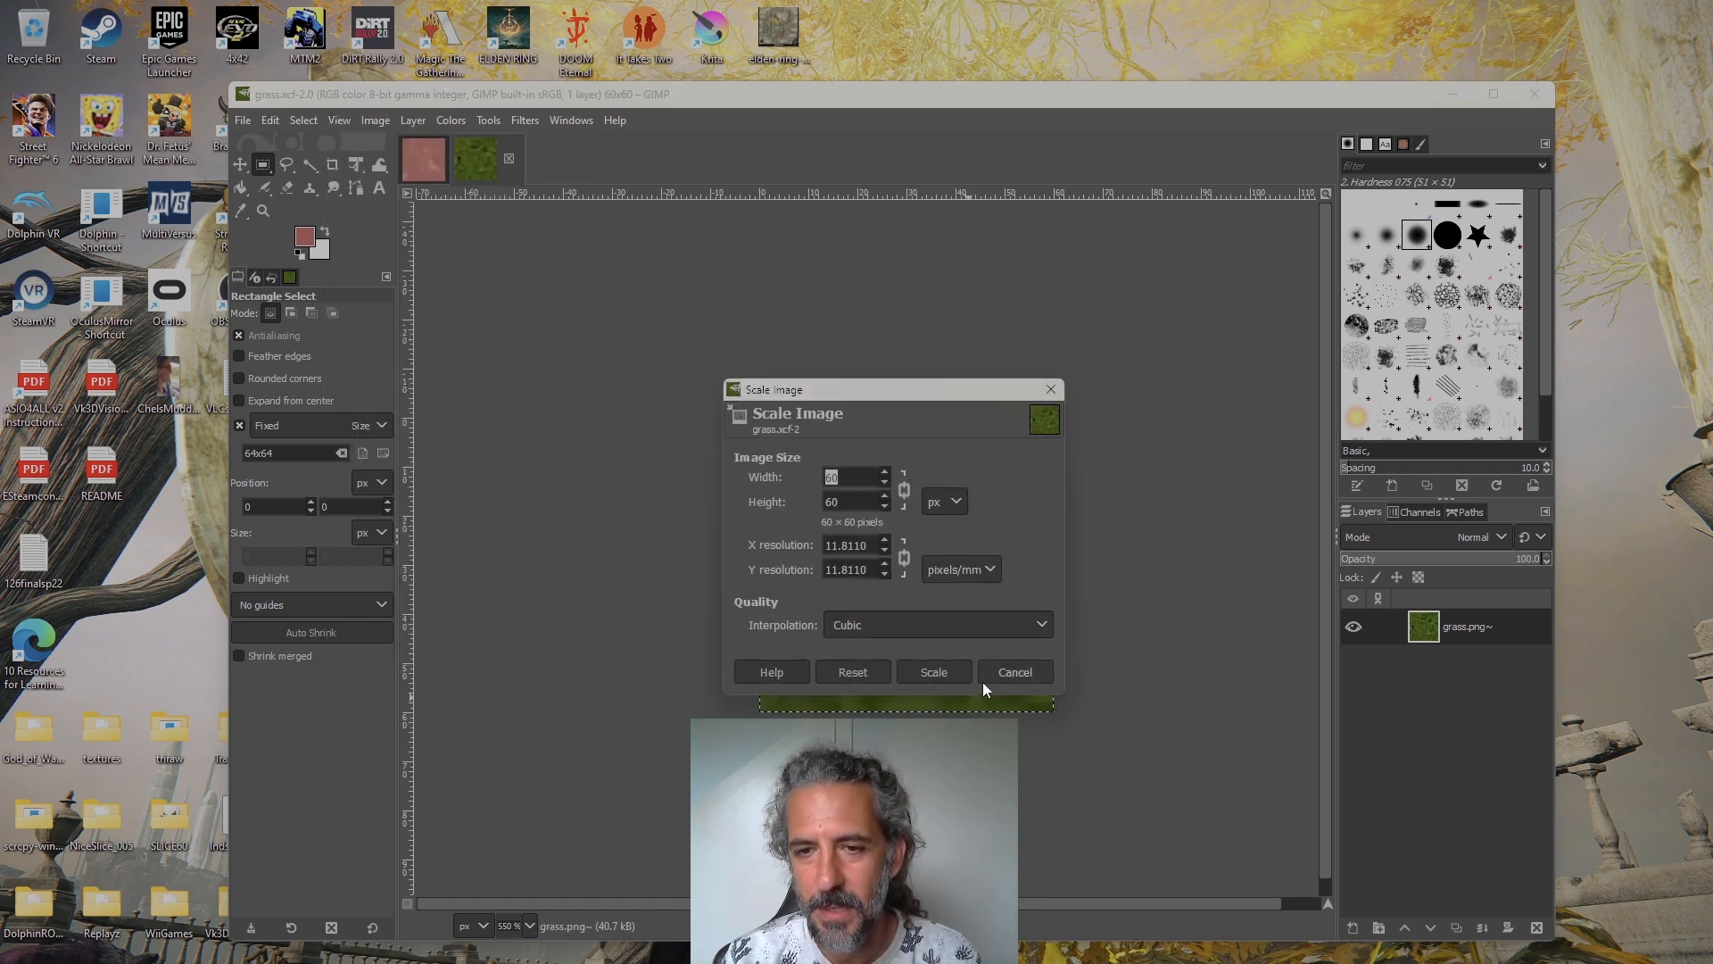
pyautogui.click(993, 678)
pyautogui.hotkey('shift', 'j')
pyautogui.moveTo(920, 568)
pyautogui.mouseDown()
pyautogui.moveTo(926, 554)
pyautogui.moveTo(891, 558)
pyautogui.mouseUp()
# Open the finished transition image cae_lim.xcf from the textures folder and bring its full tile grid into view
pyautogui.click(431, 165)
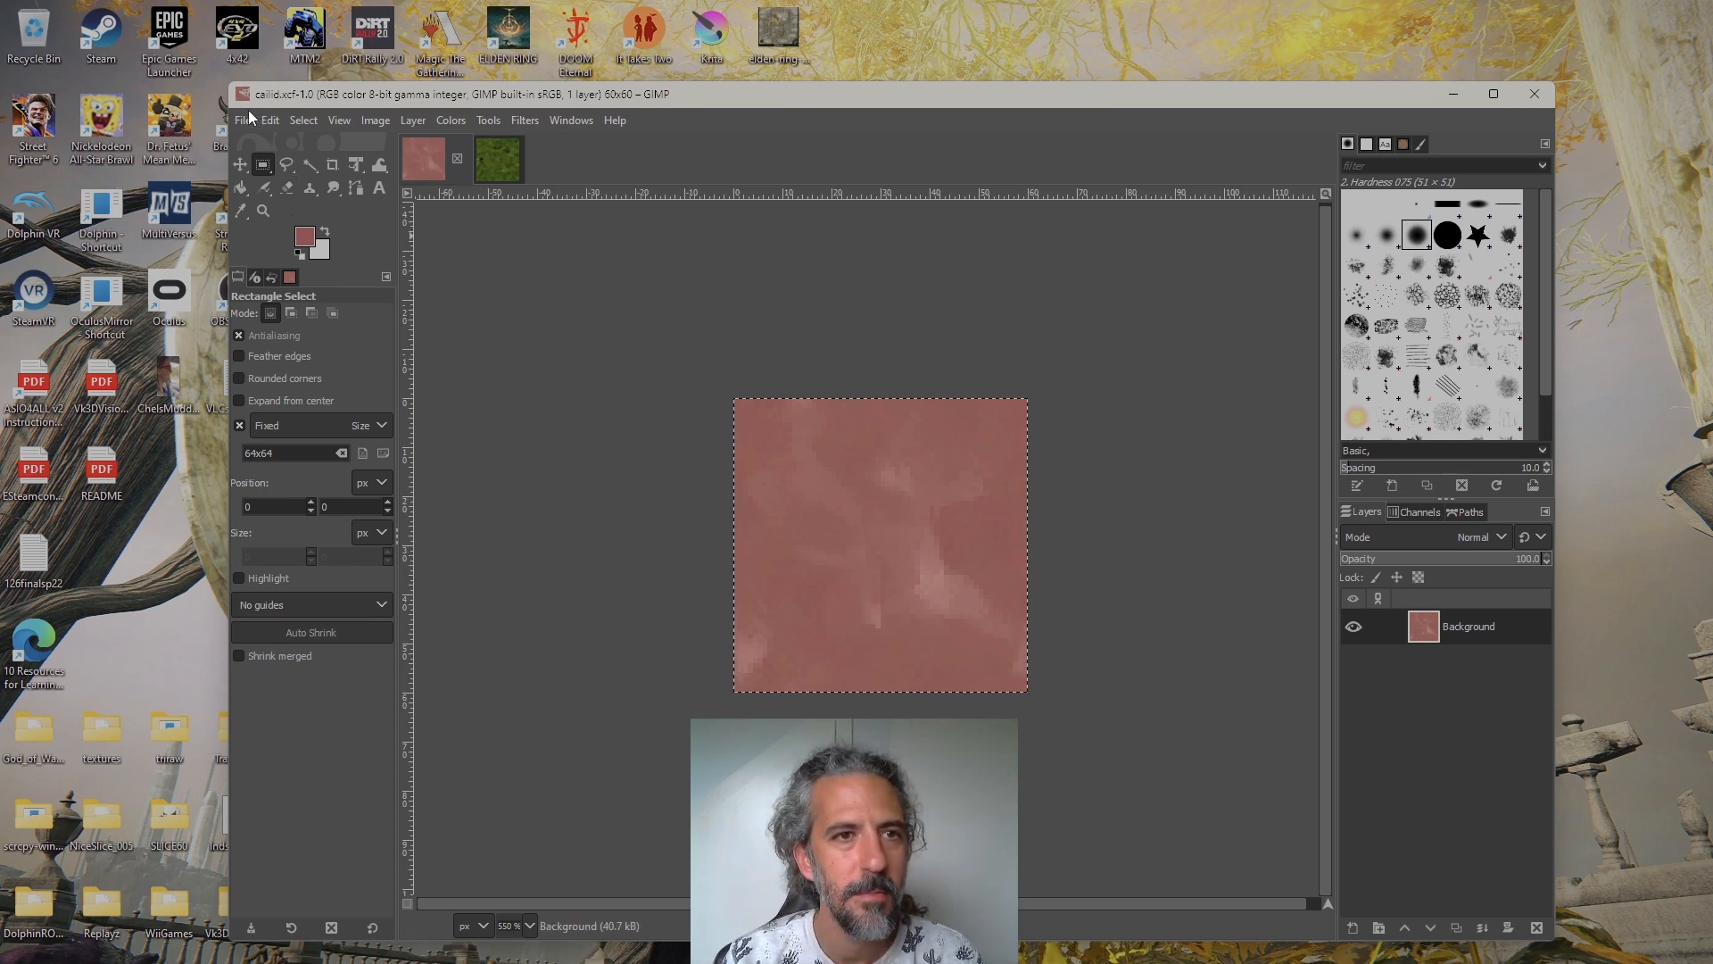
pyautogui.click(248, 113)
pyautogui.moveTo(271, 120)
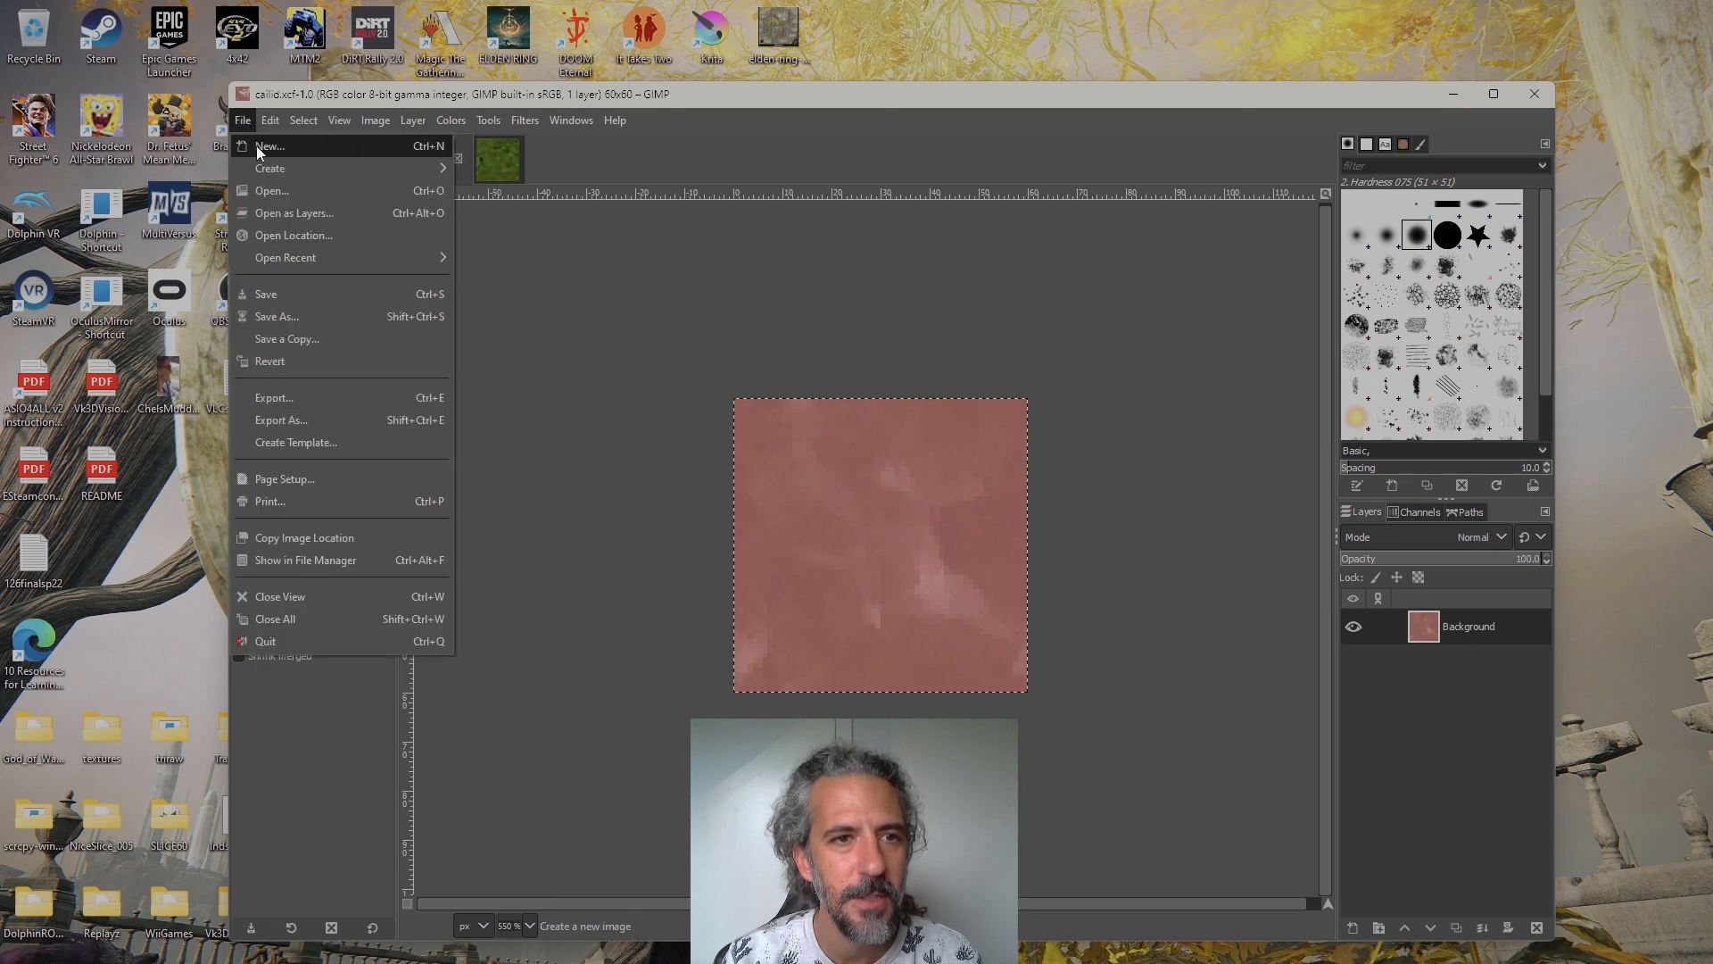
pyautogui.click(317, 192)
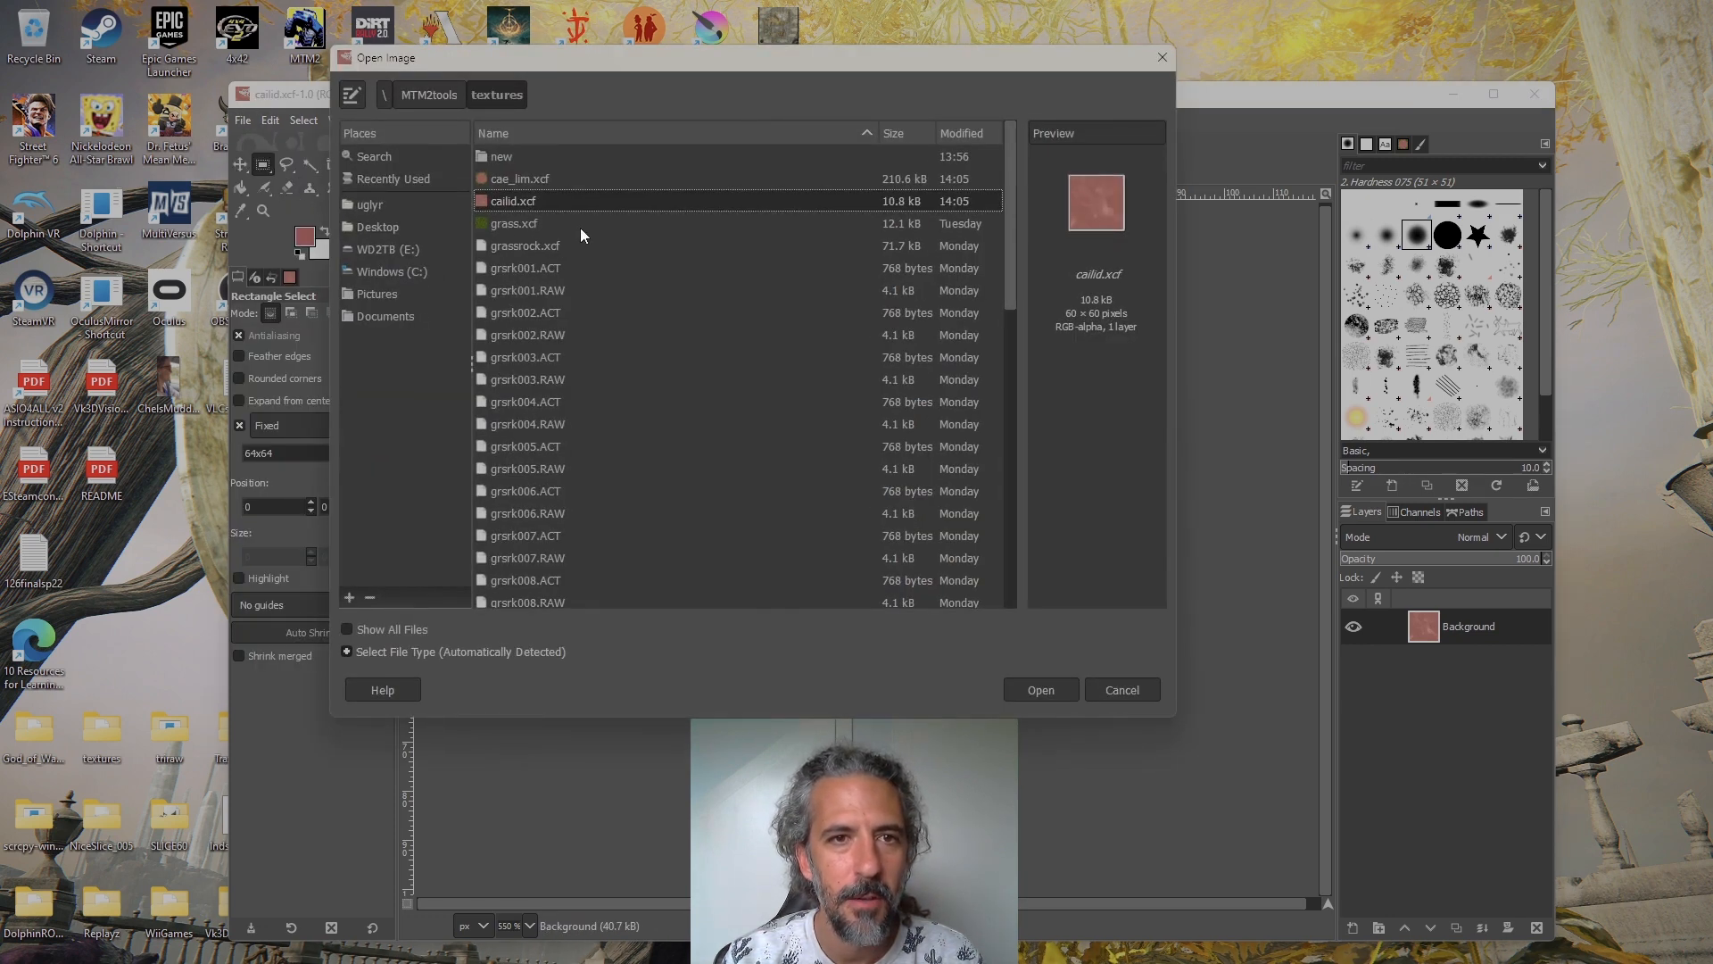
pyautogui.doubleClick(576, 179)
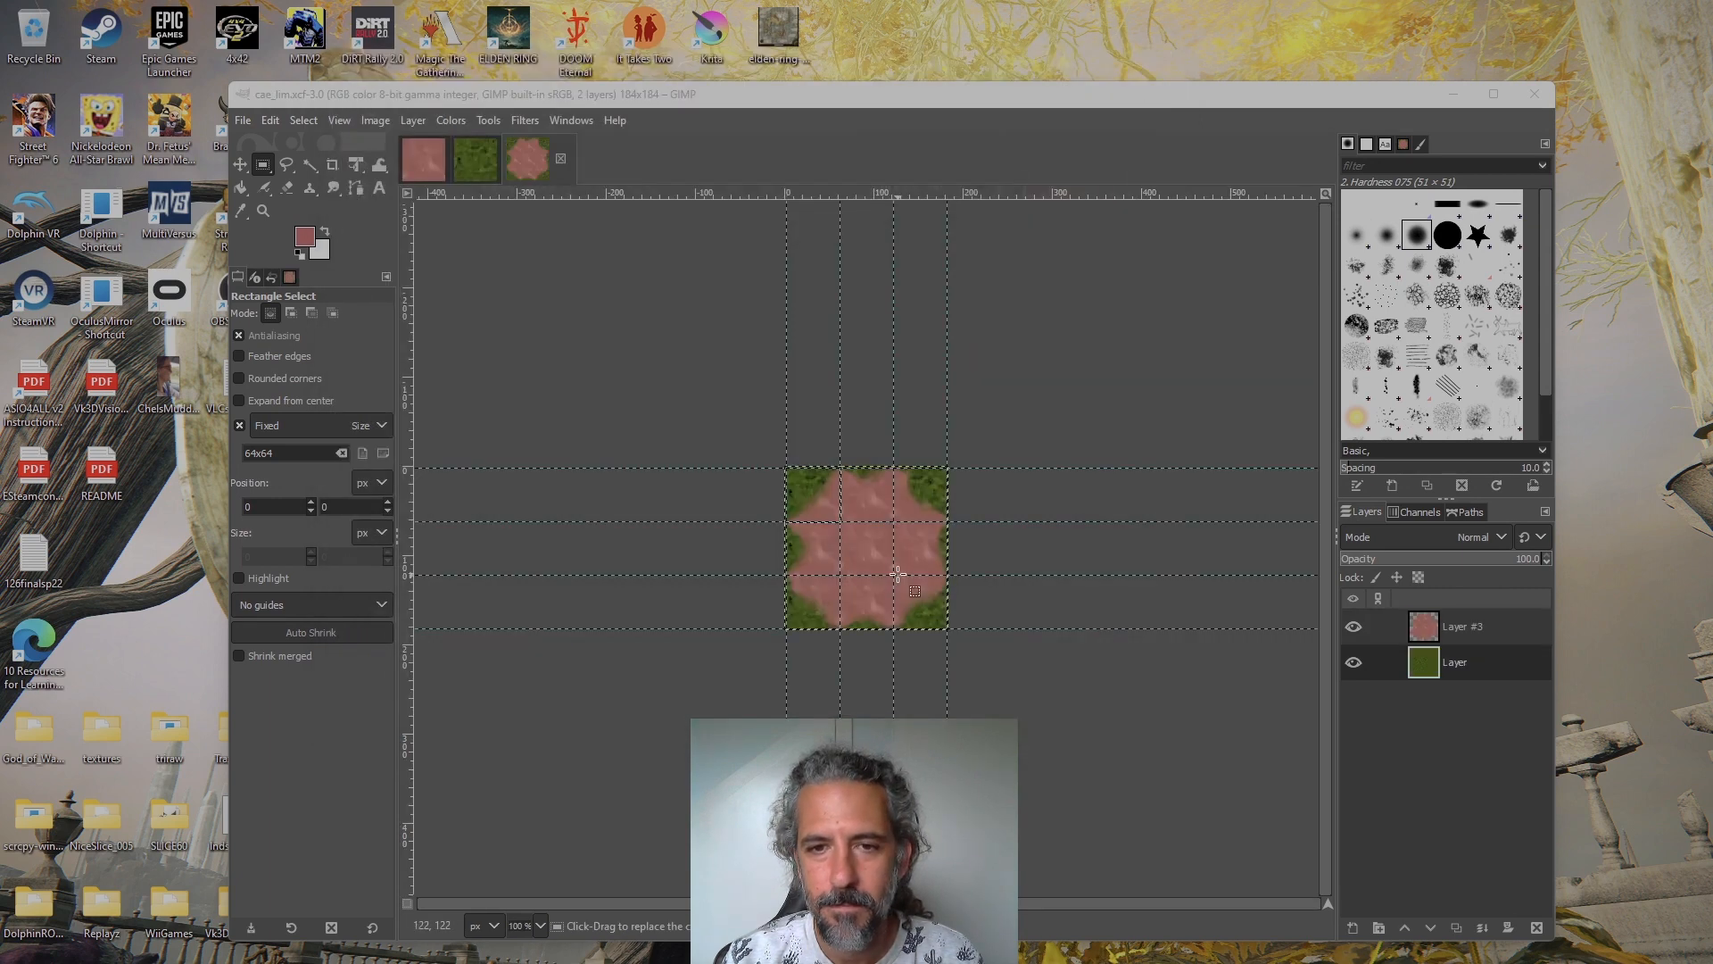
pyautogui.scroll(3, 807, 546)
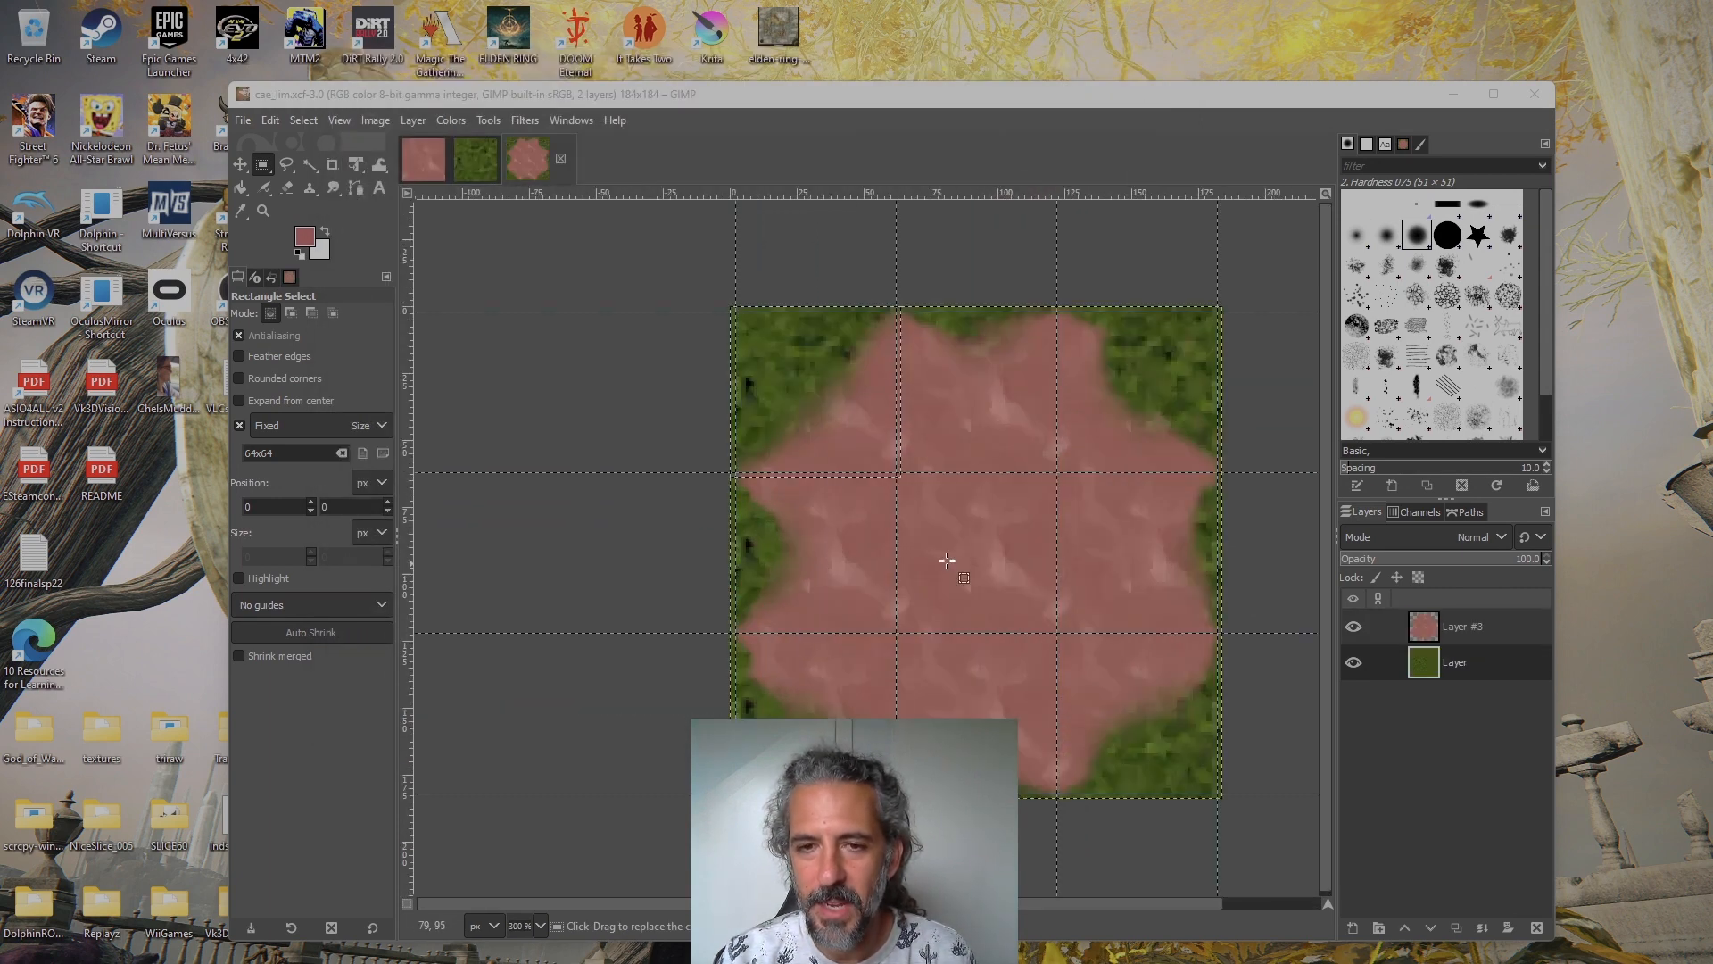
pyautogui.moveTo(930, 544); pyautogui.dragTo(846, 555)
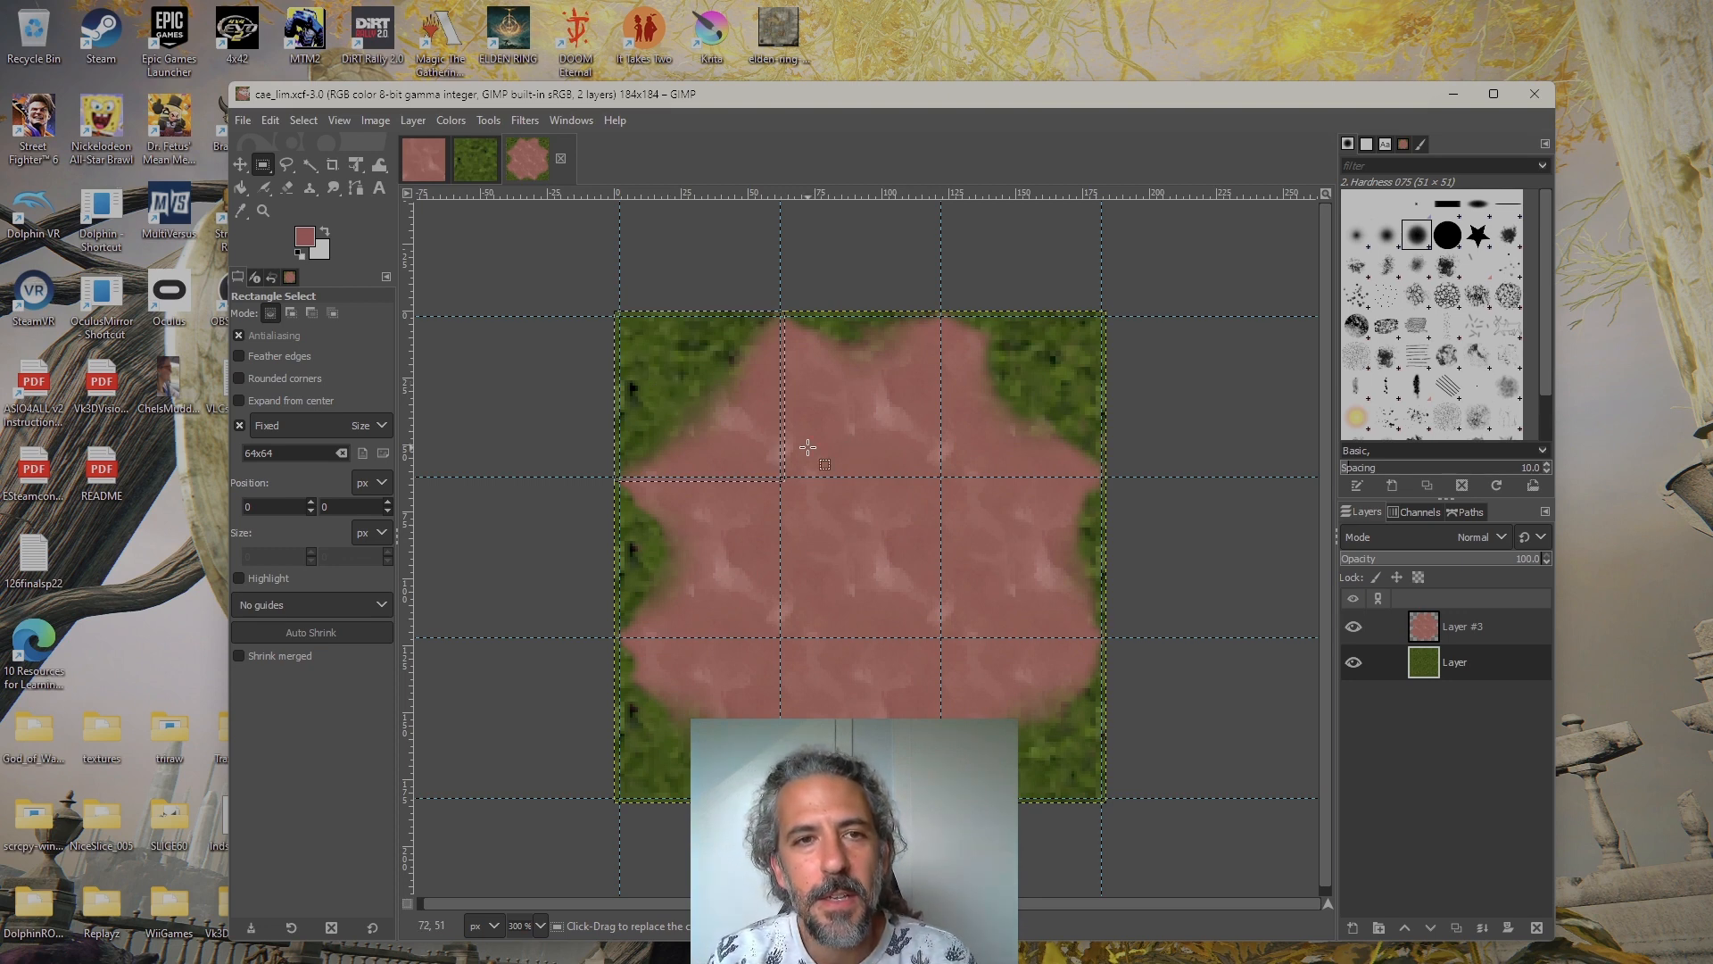
# Compare the source textures with the cae_lim.xcf transition image, and move its fixed 64x64 selection to the upper-right tile
pyautogui.click(430, 165)
pyautogui.click(482, 161)
pyautogui.click(550, 159)
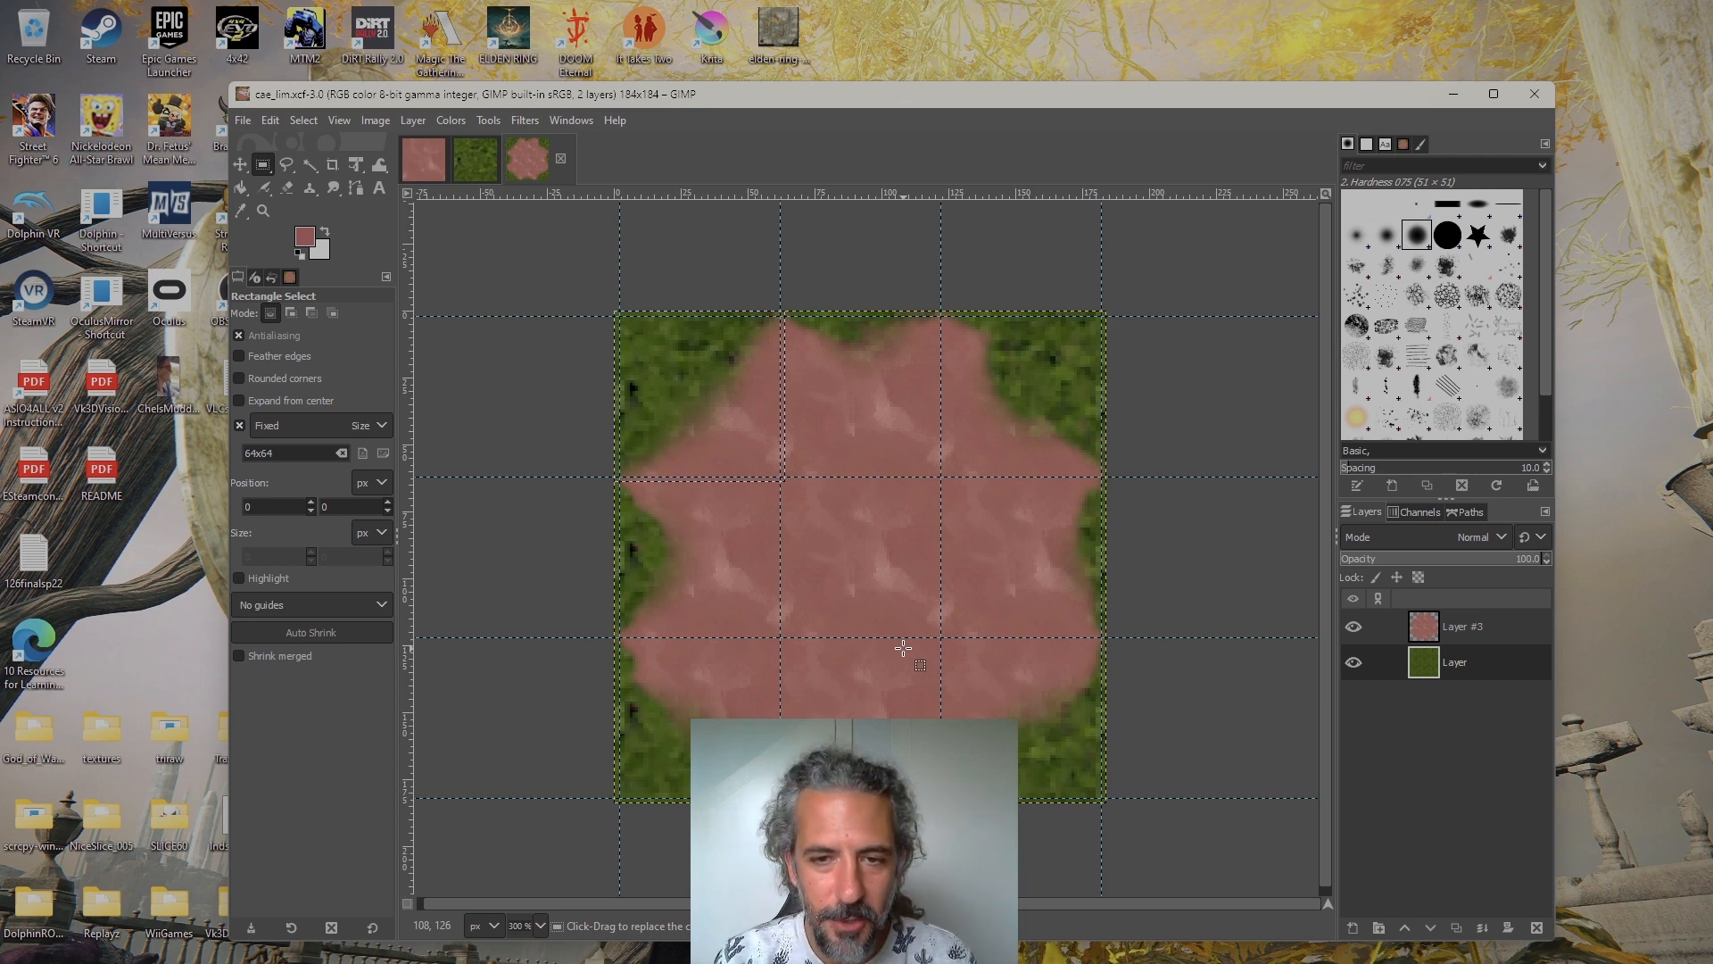
pyautogui.click(435, 173)
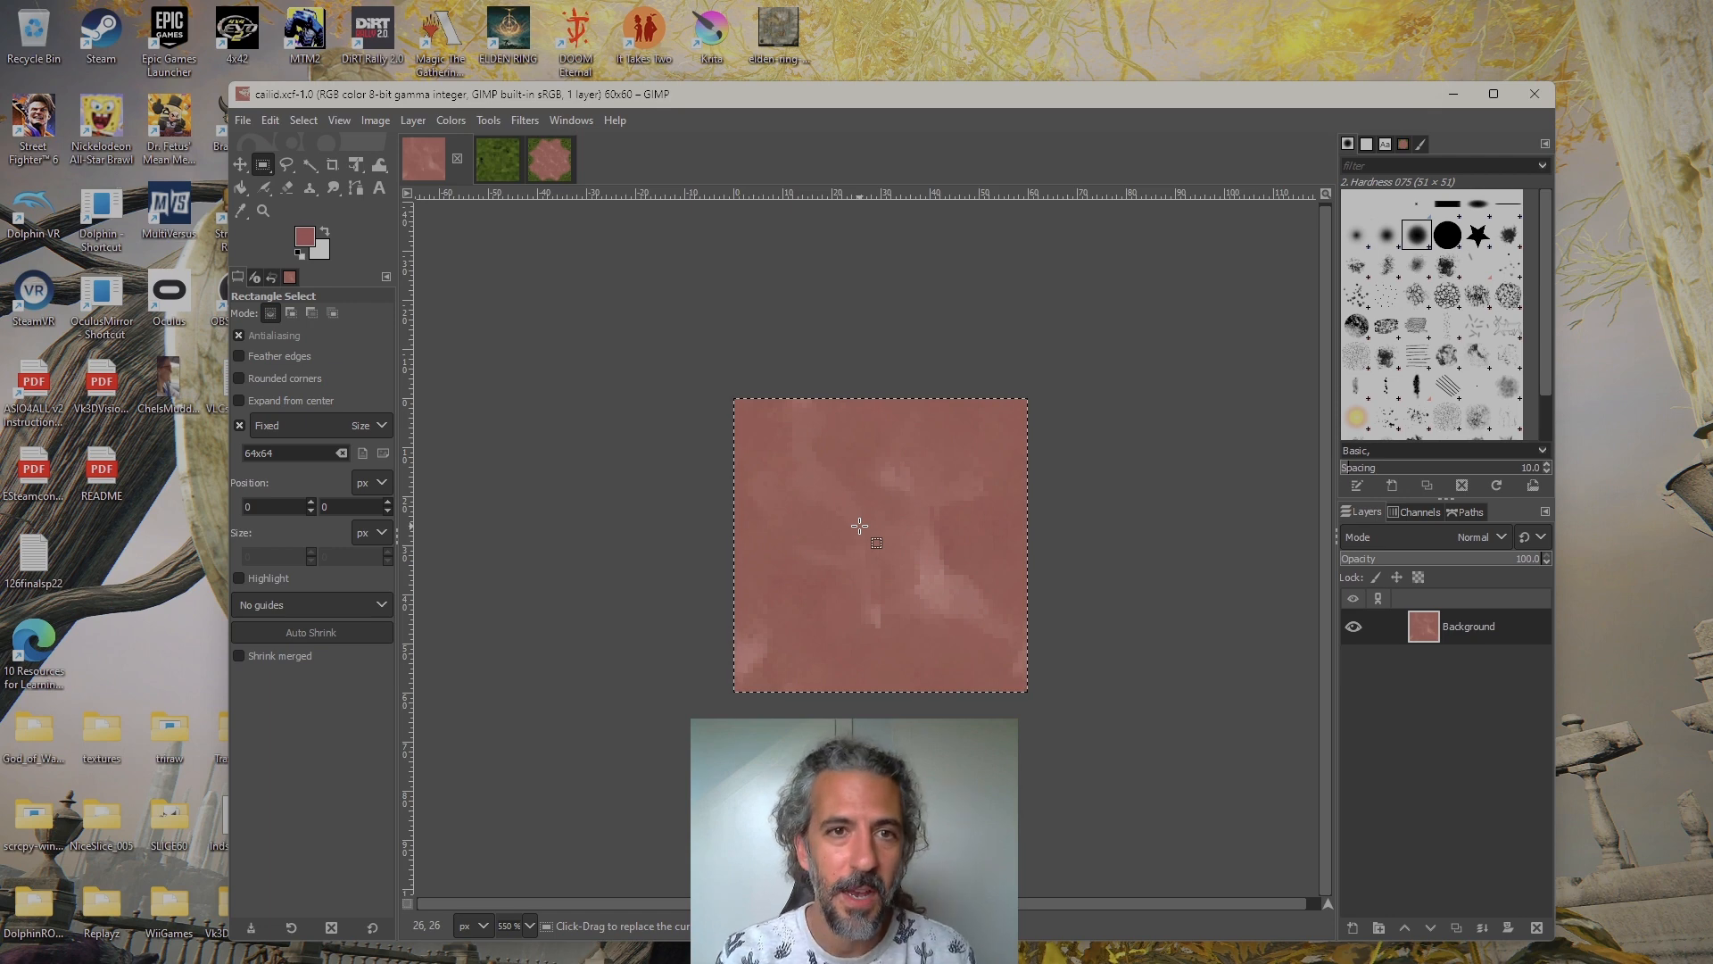
pyautogui.click(549, 158)
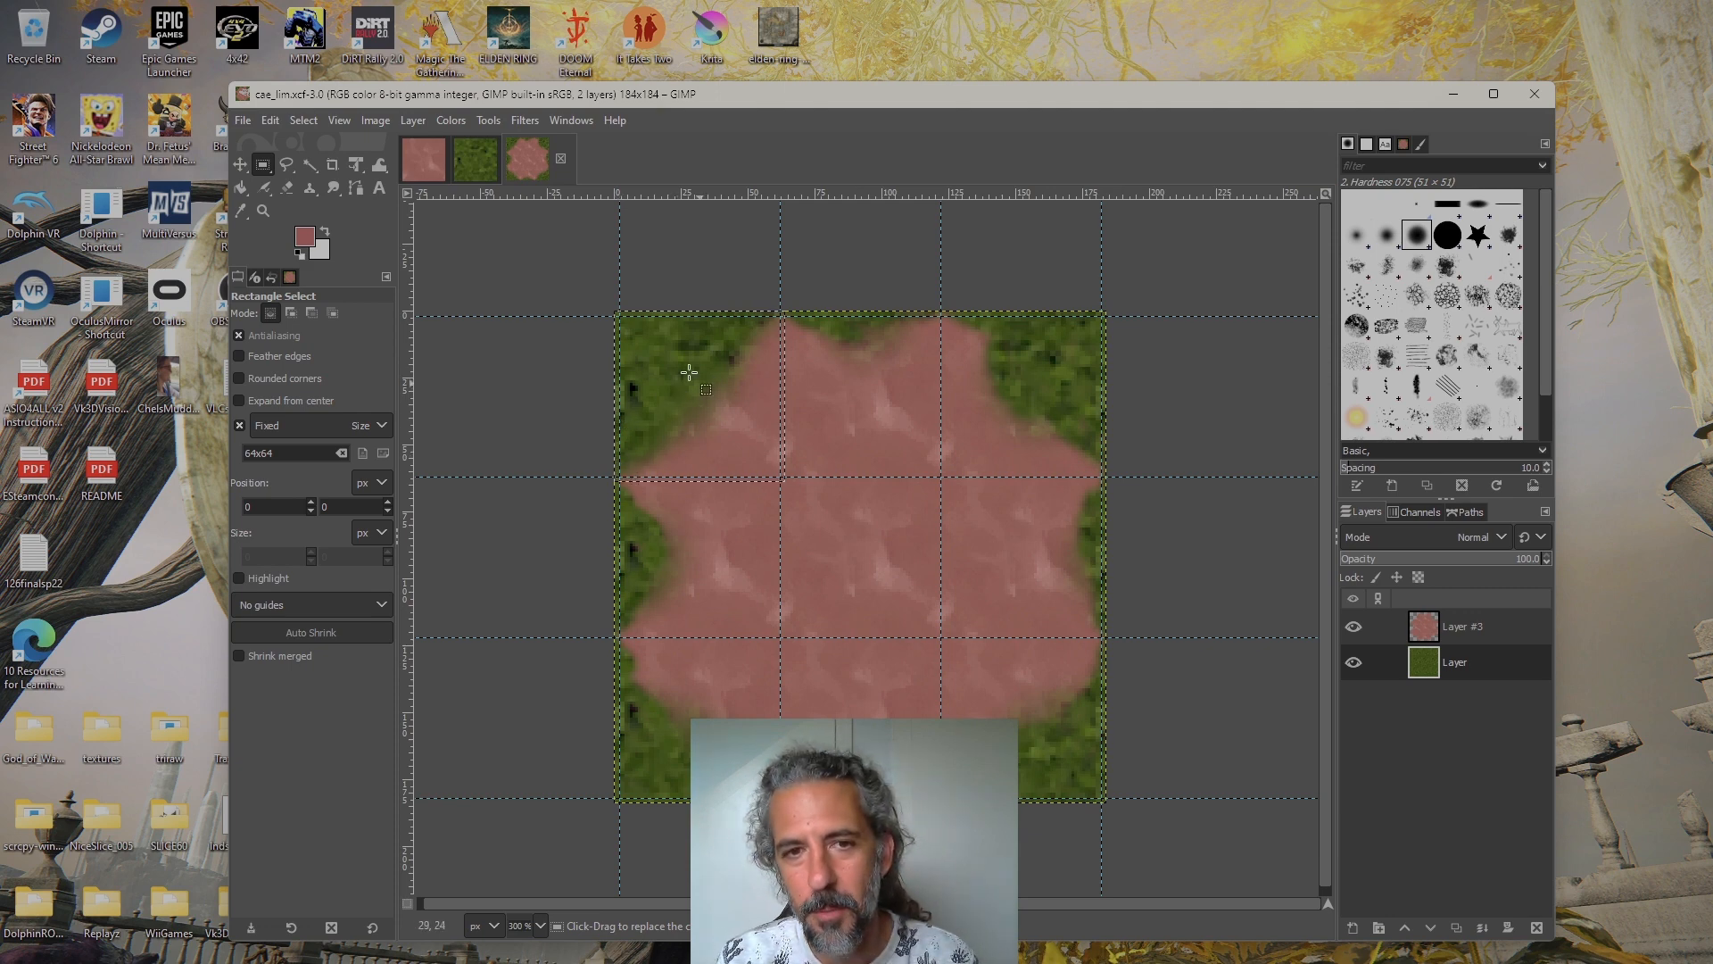
pyautogui.moveTo(679, 384); pyautogui.dragTo(1019, 396)
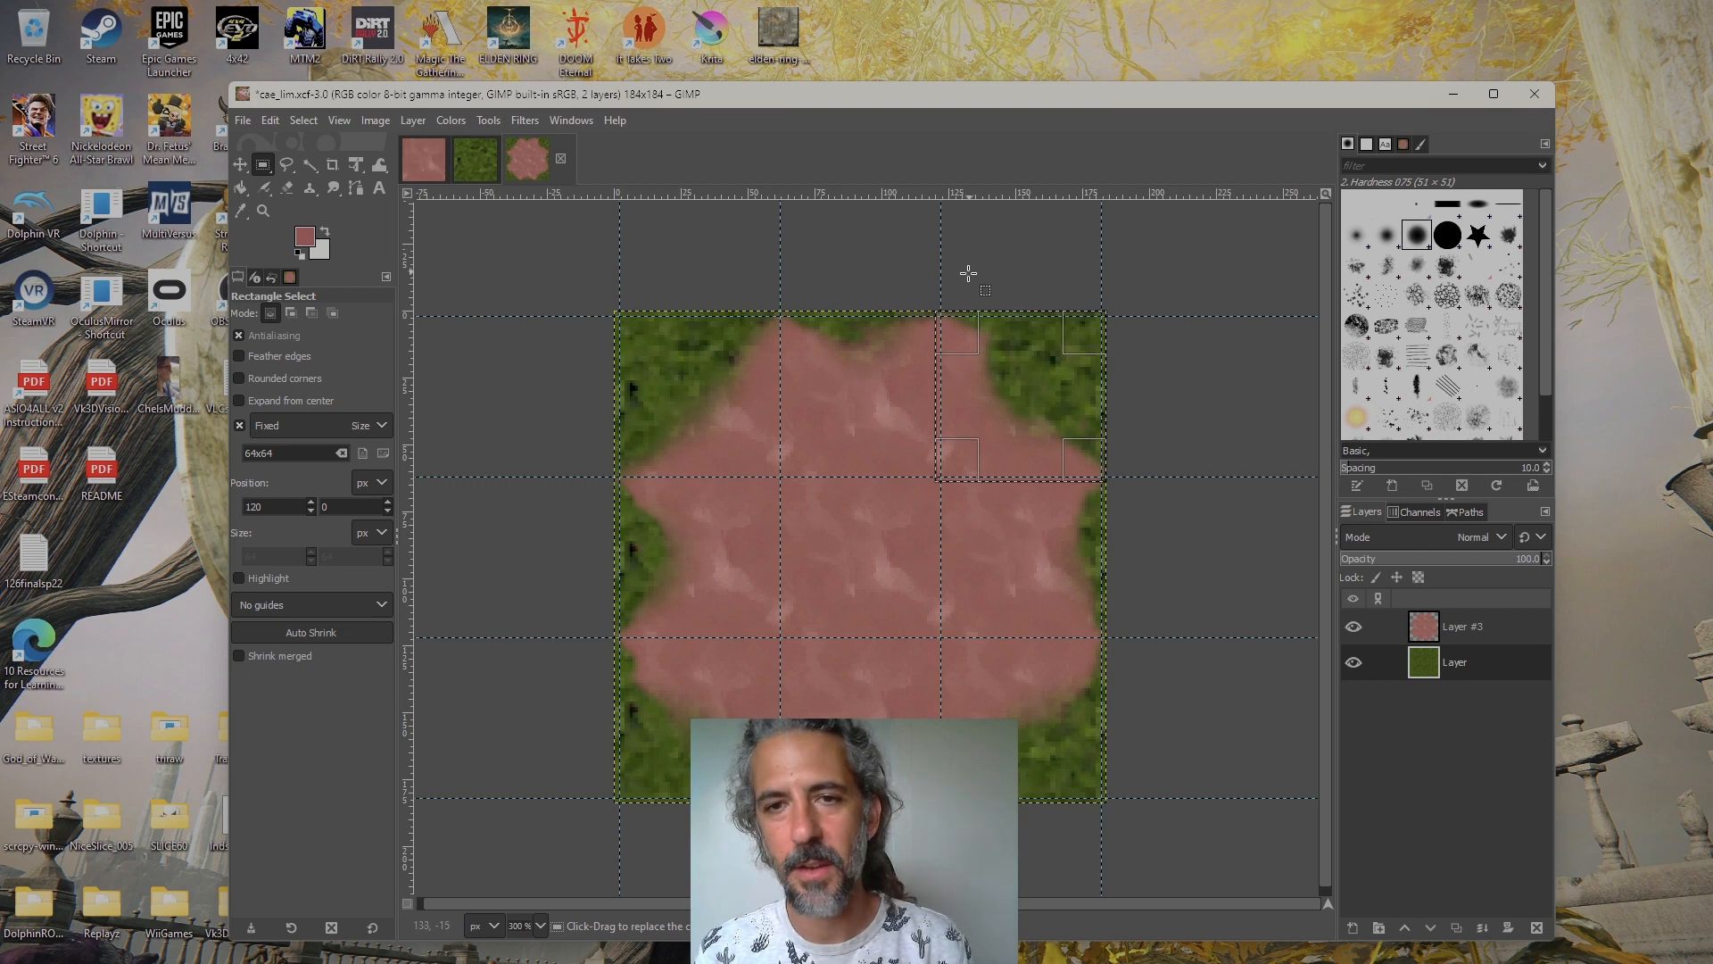
# Create a new blank 184 × 184 pixel image
pyautogui.click(242, 120)
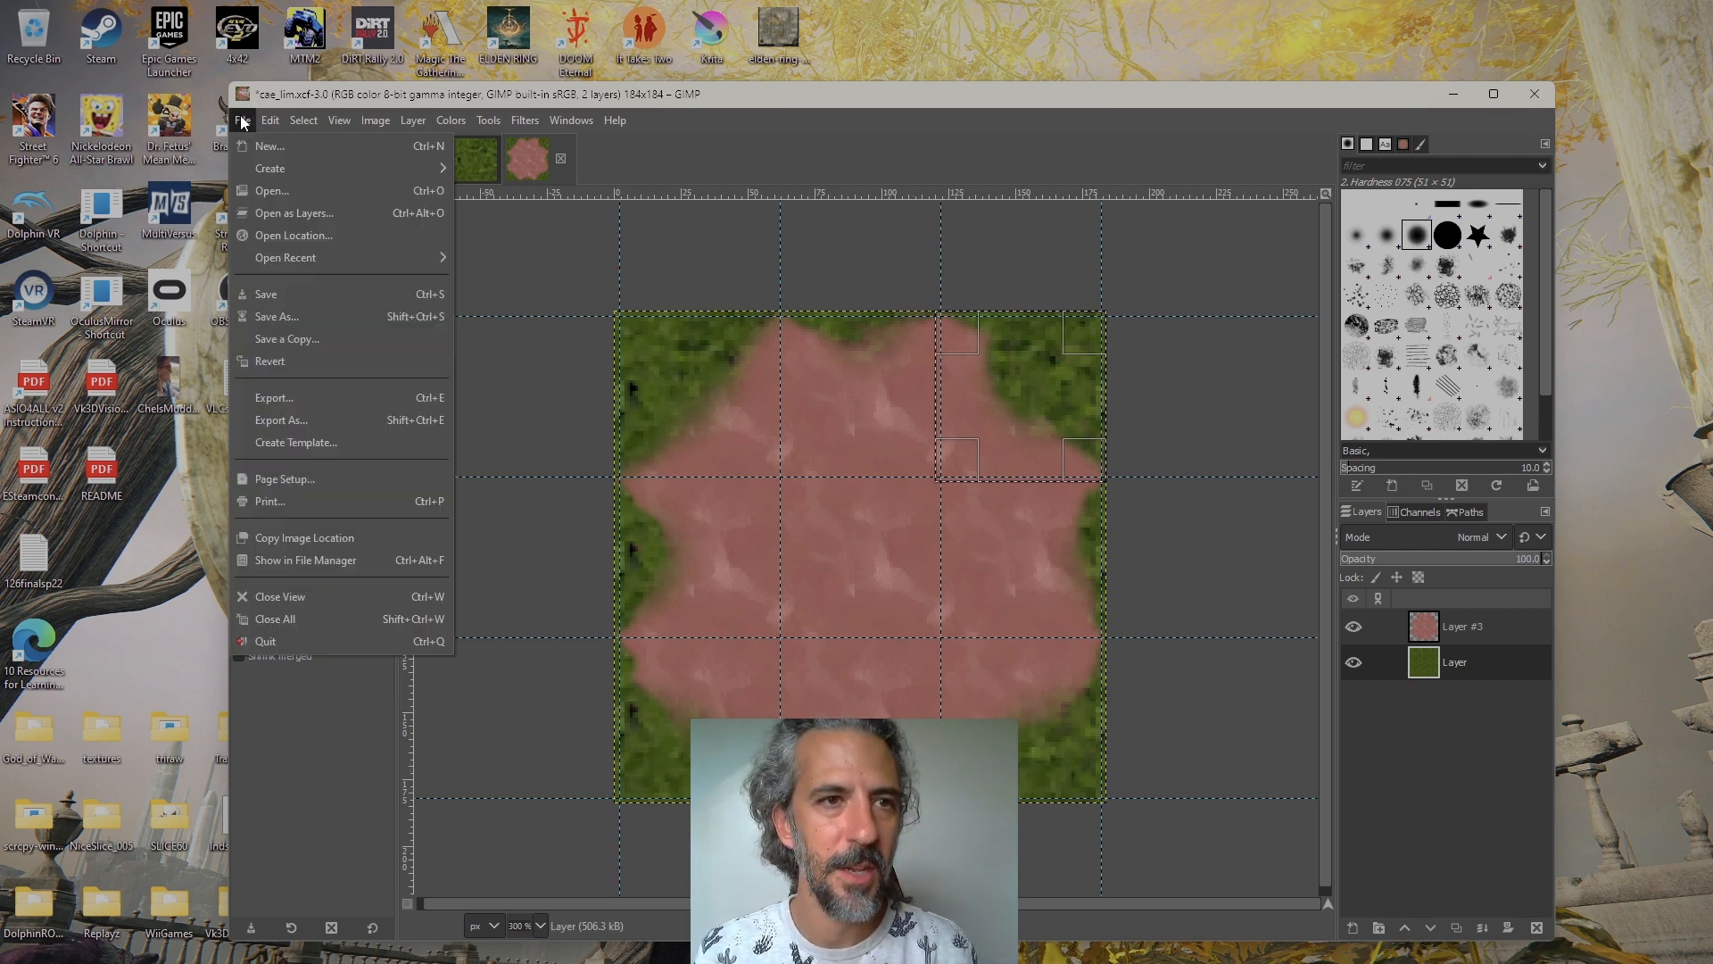
pyautogui.moveTo(319, 170)
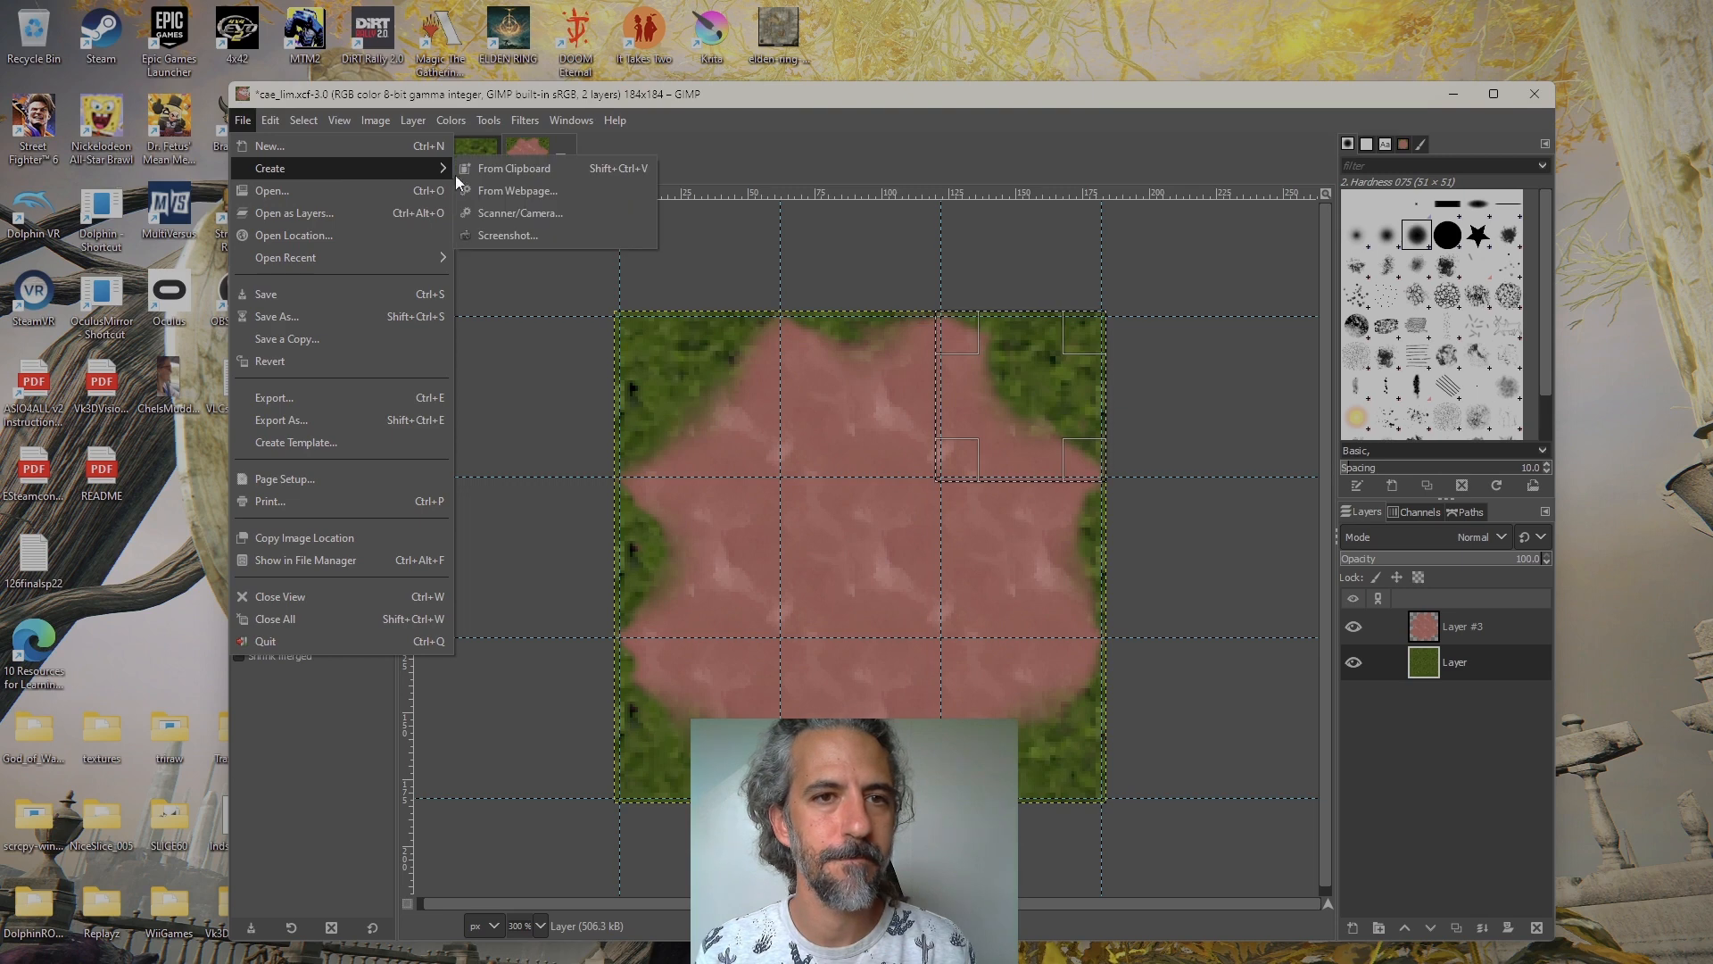
pyautogui.click(405, 144)
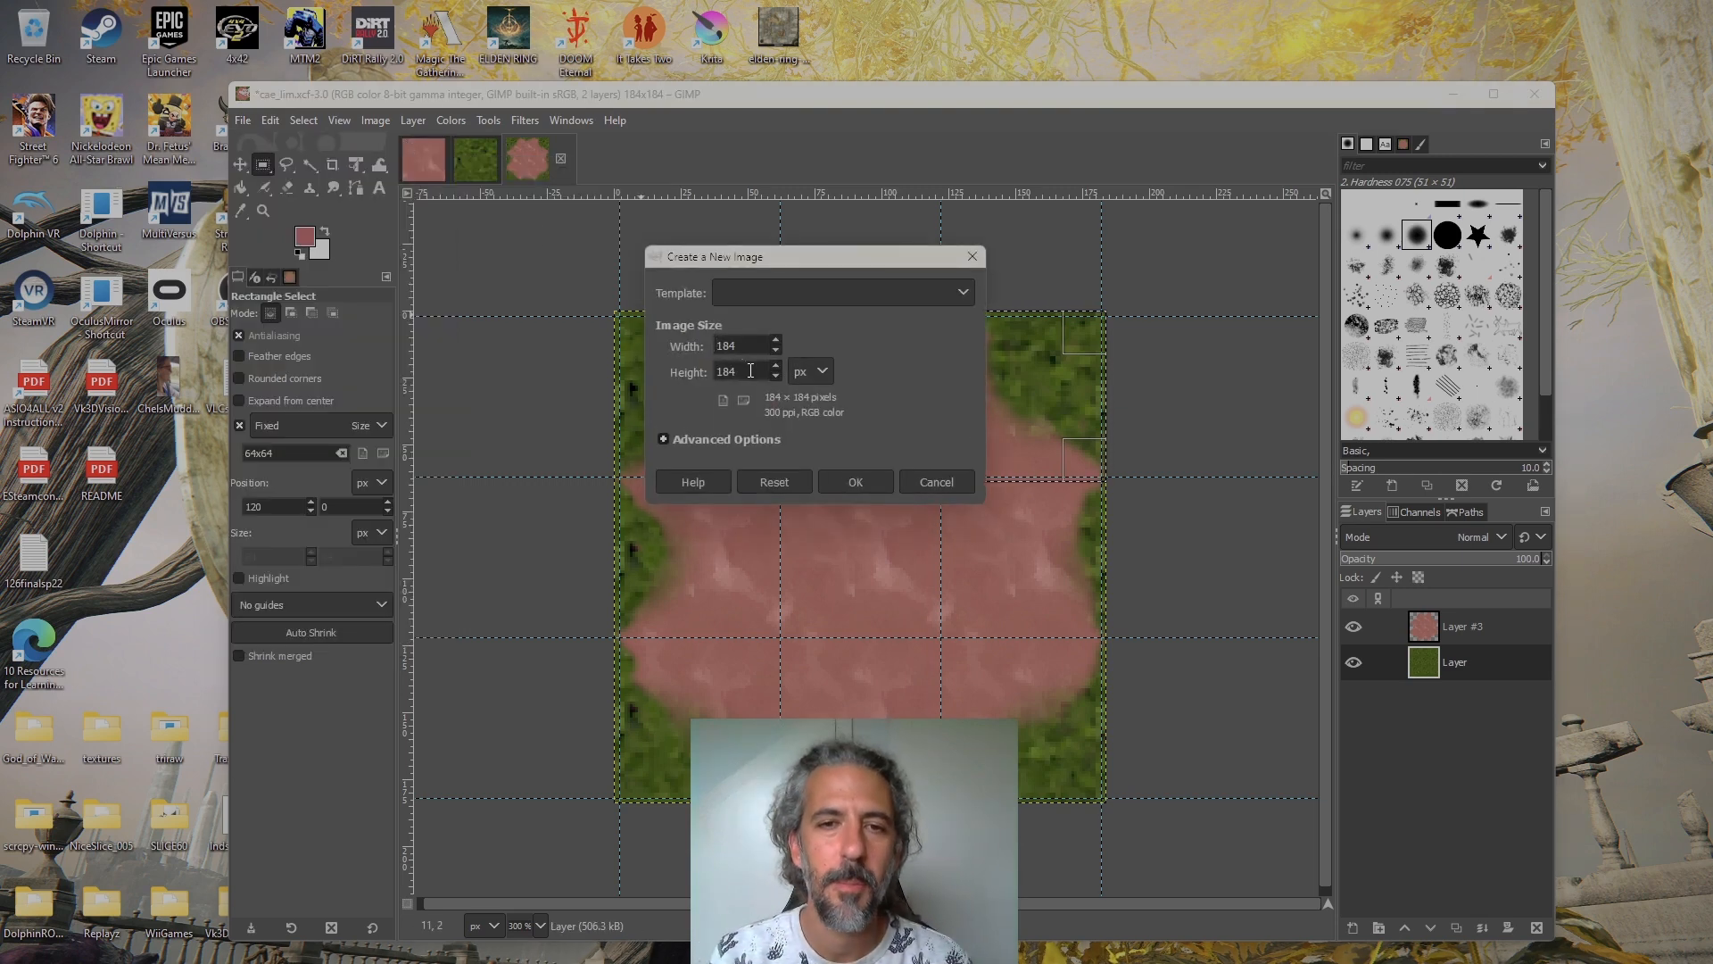
pyautogui.click(856, 482)
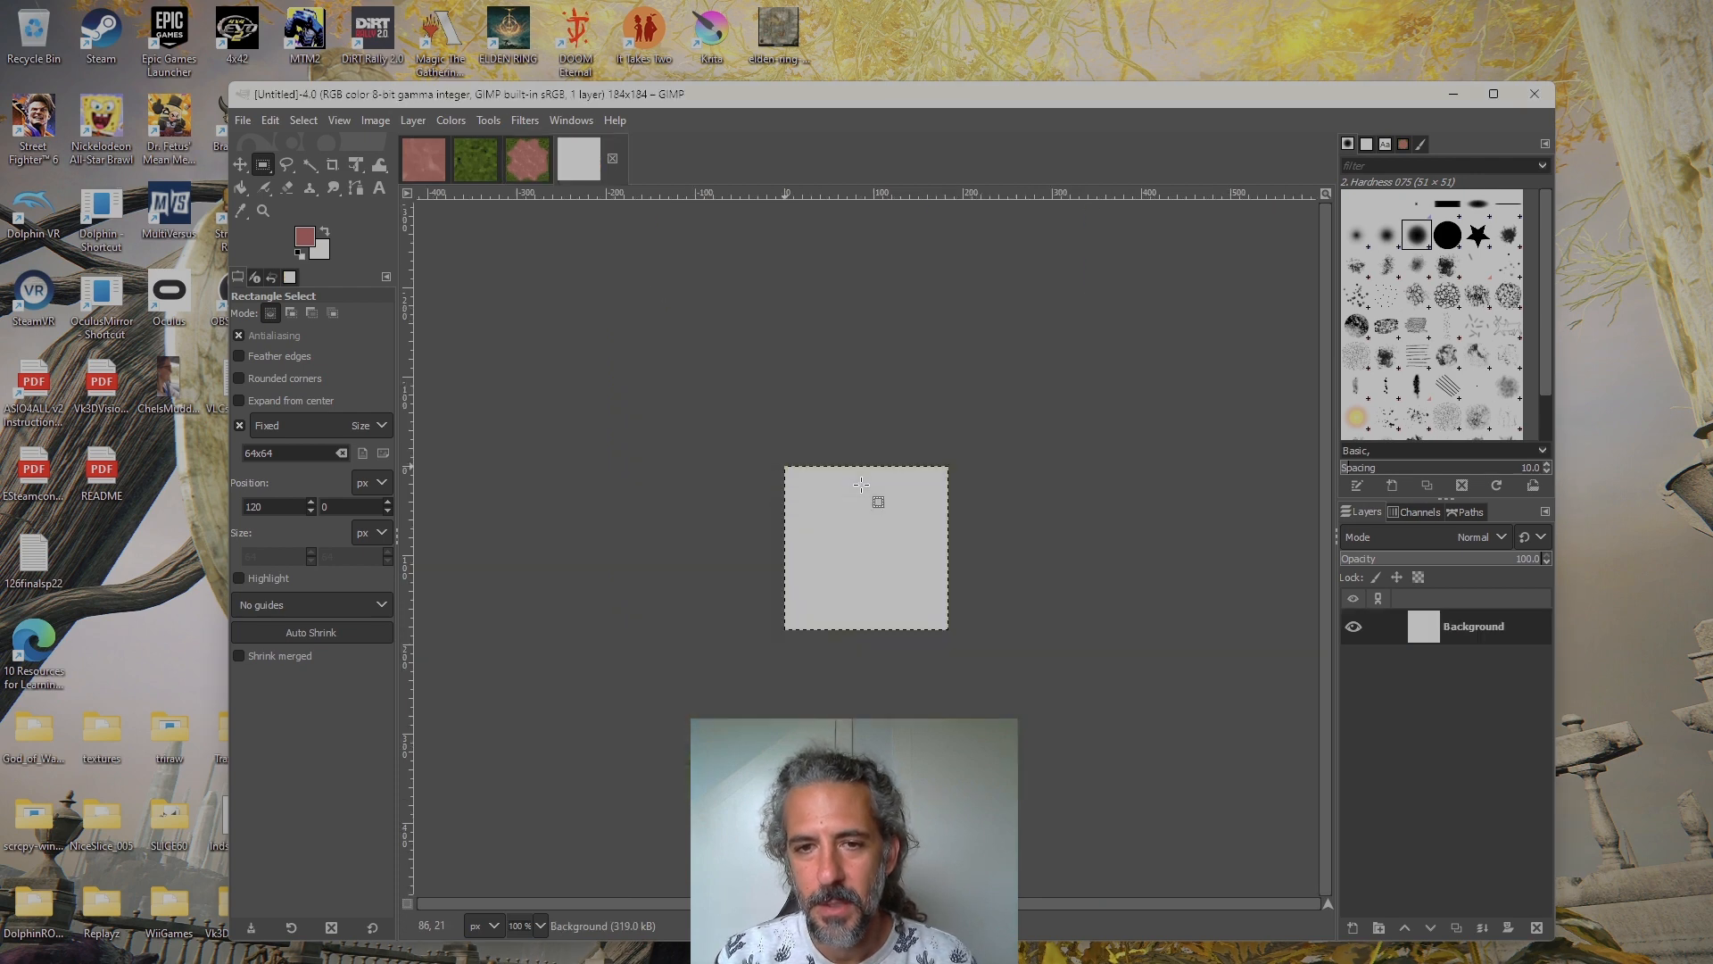
pyautogui.scroll(3, 848, 553)
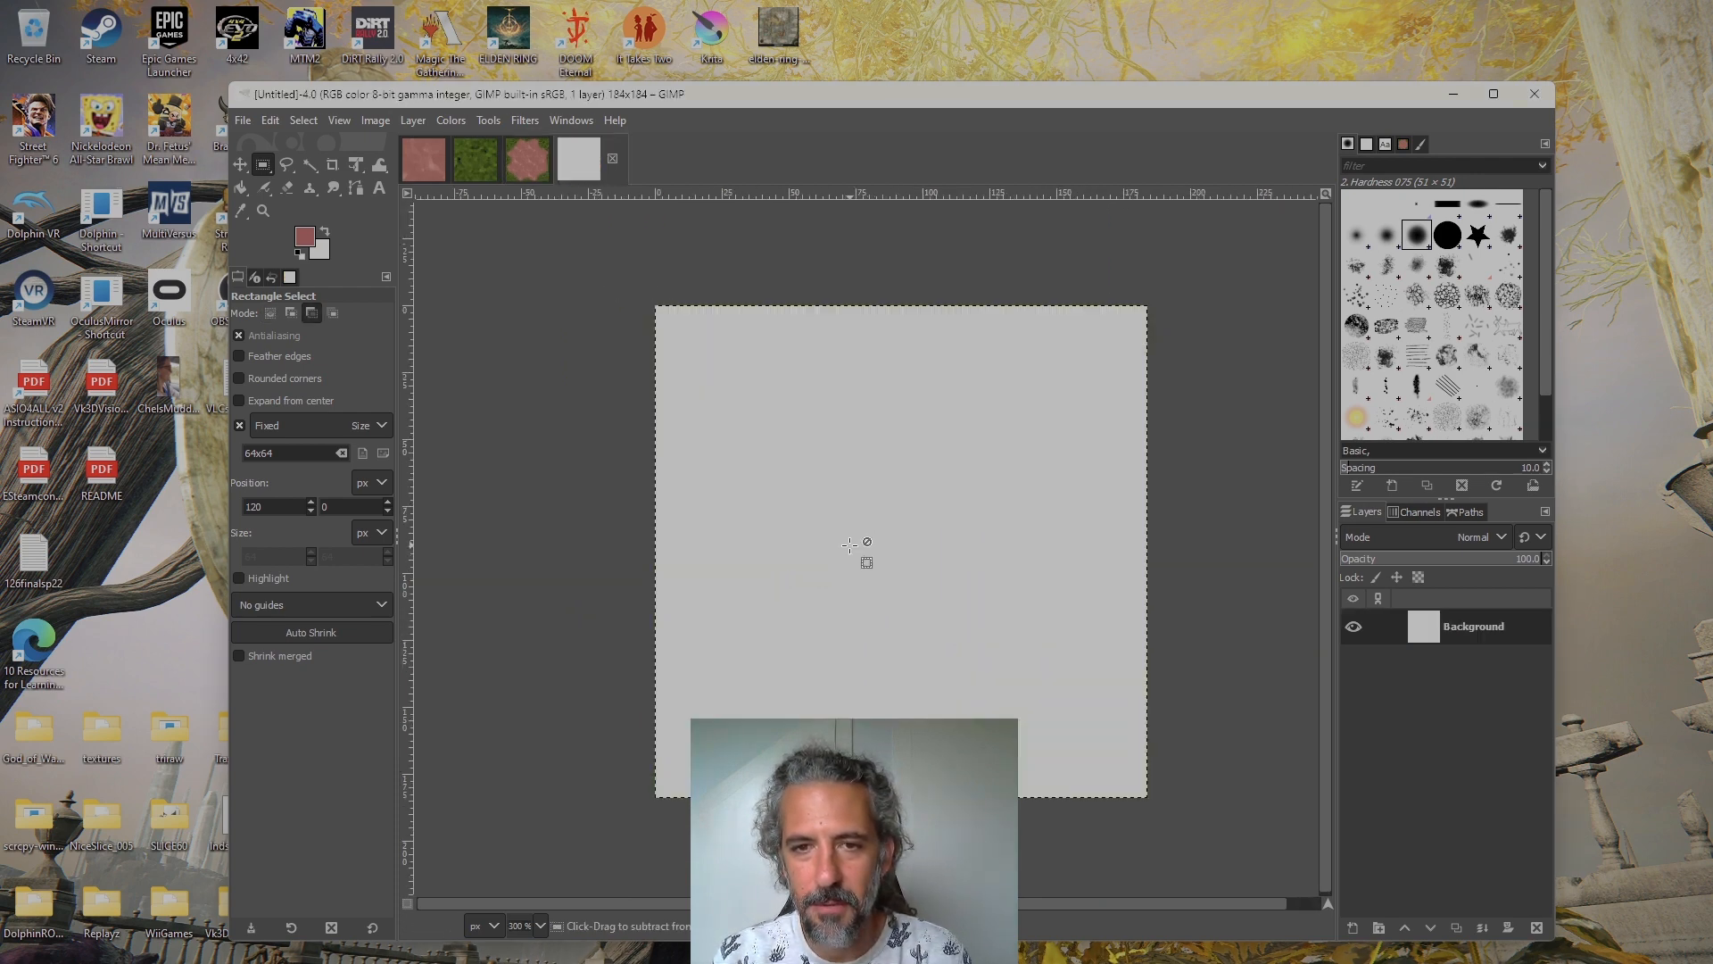
pyautogui.scroll(-1, 854, 526)
pyautogui.moveTo(847, 505)
pyautogui.mouseDown()
pyautogui.moveTo(924, 513)
pyautogui.moveTo(850, 511)
pyautogui.mouseUp()
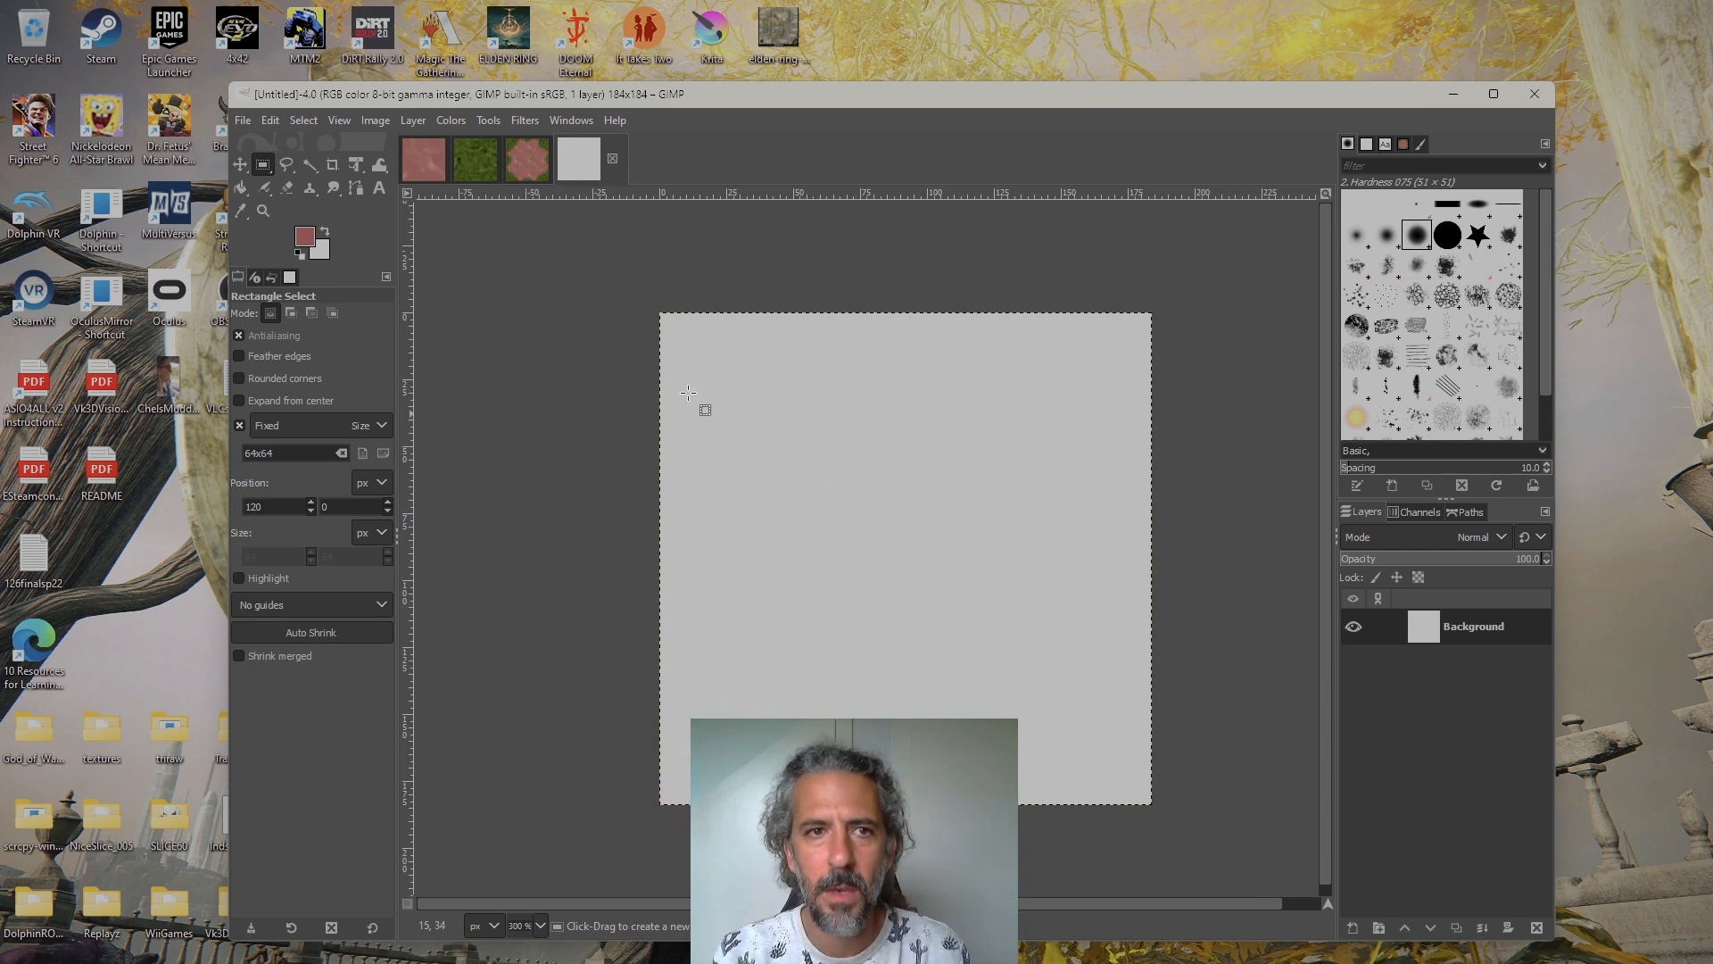
# Review the reddish and grass source textures again and return to the blank image
pyautogui.click(424, 158)
pyautogui.click(498, 158)
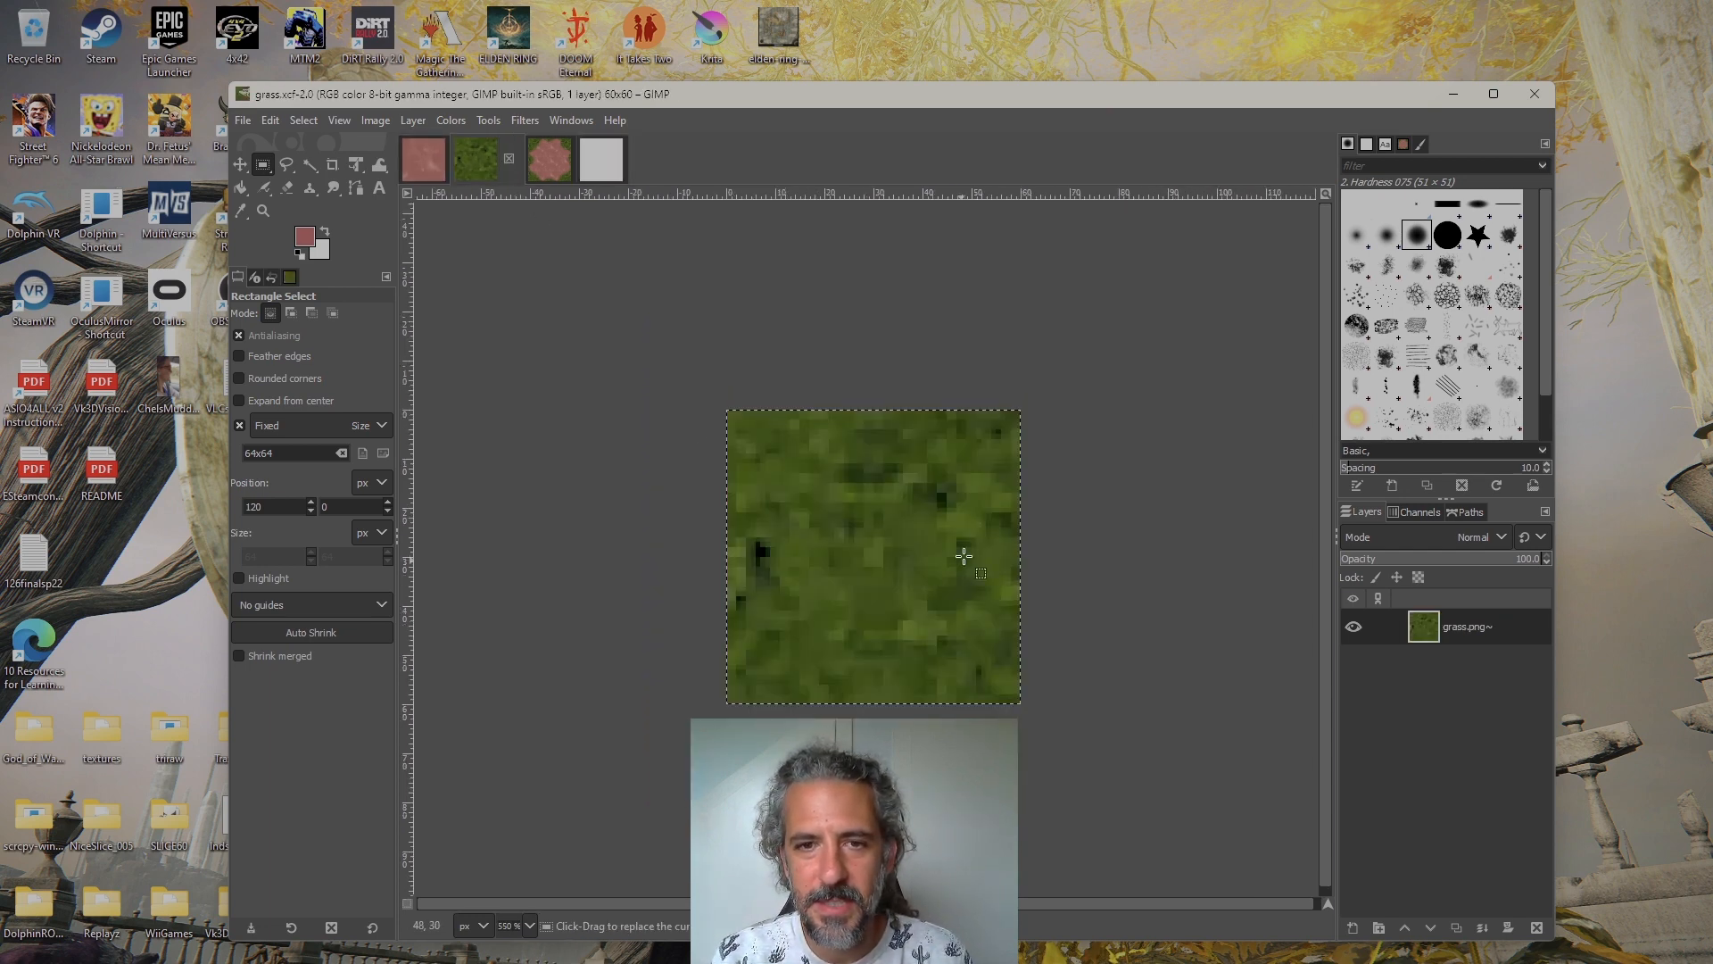
pyautogui.click(615, 176)
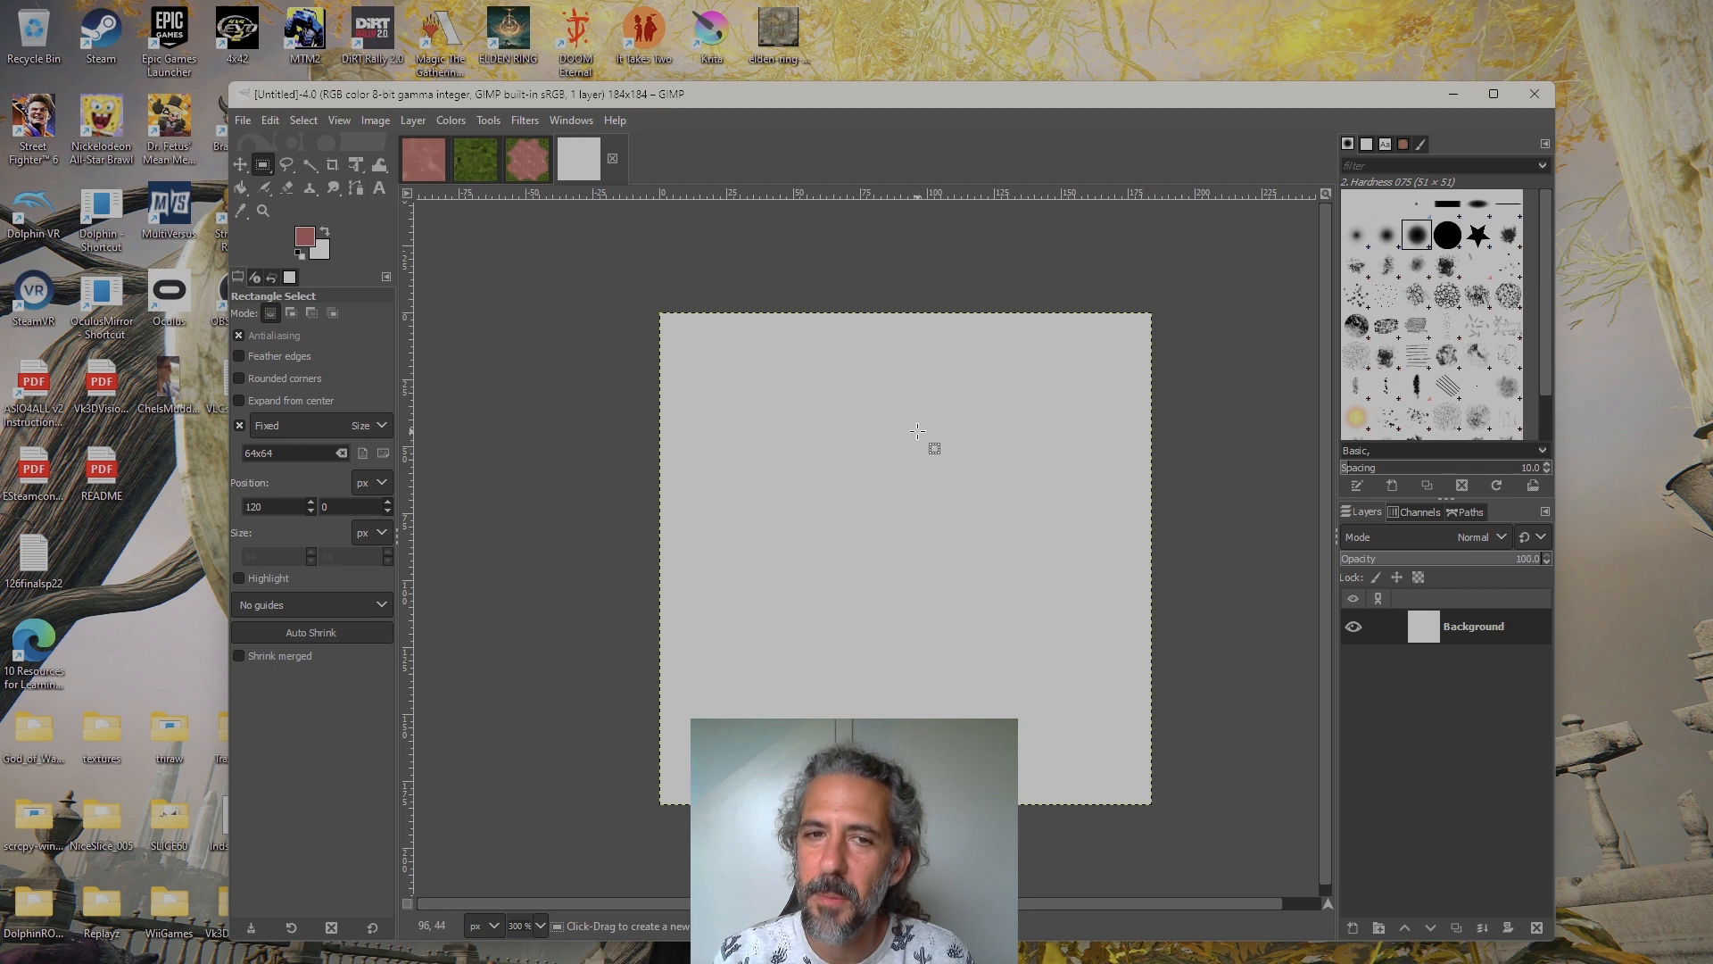
# Copy the entire 60×60 grass texture from grass.xcf to the clipboard
pyautogui.click(479, 167)
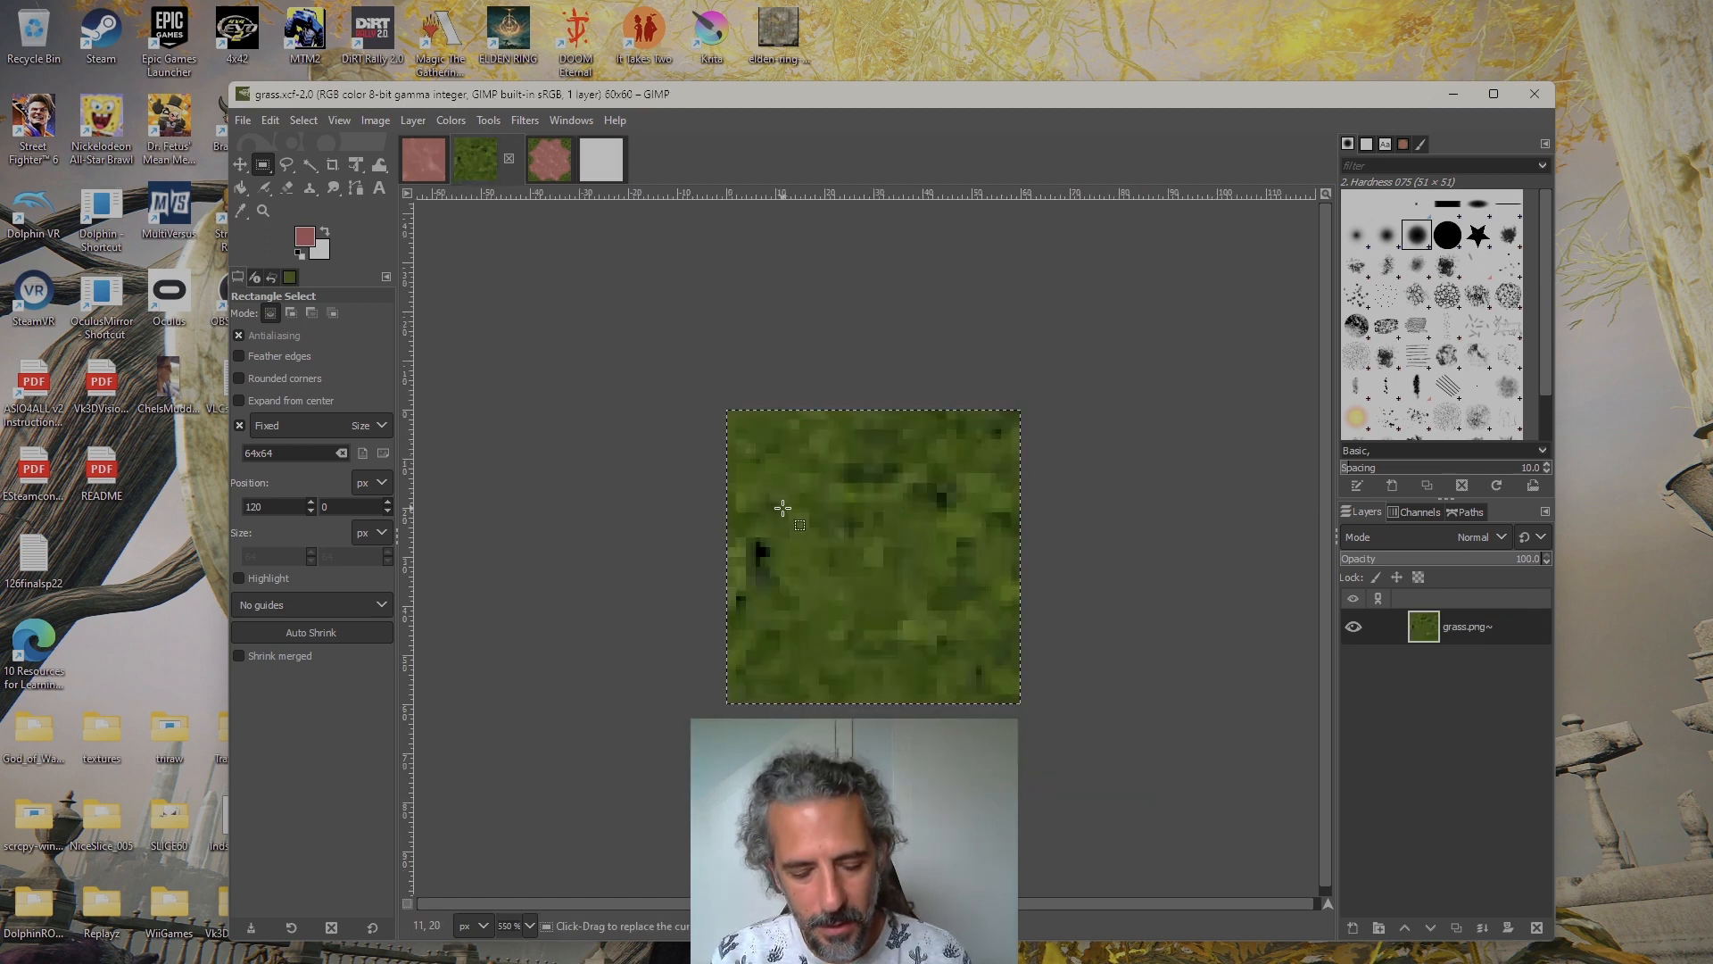
pyautogui.press('ctrl')
pyautogui.hotkey('ctrl', 'c')
pyautogui.click(267, 121)
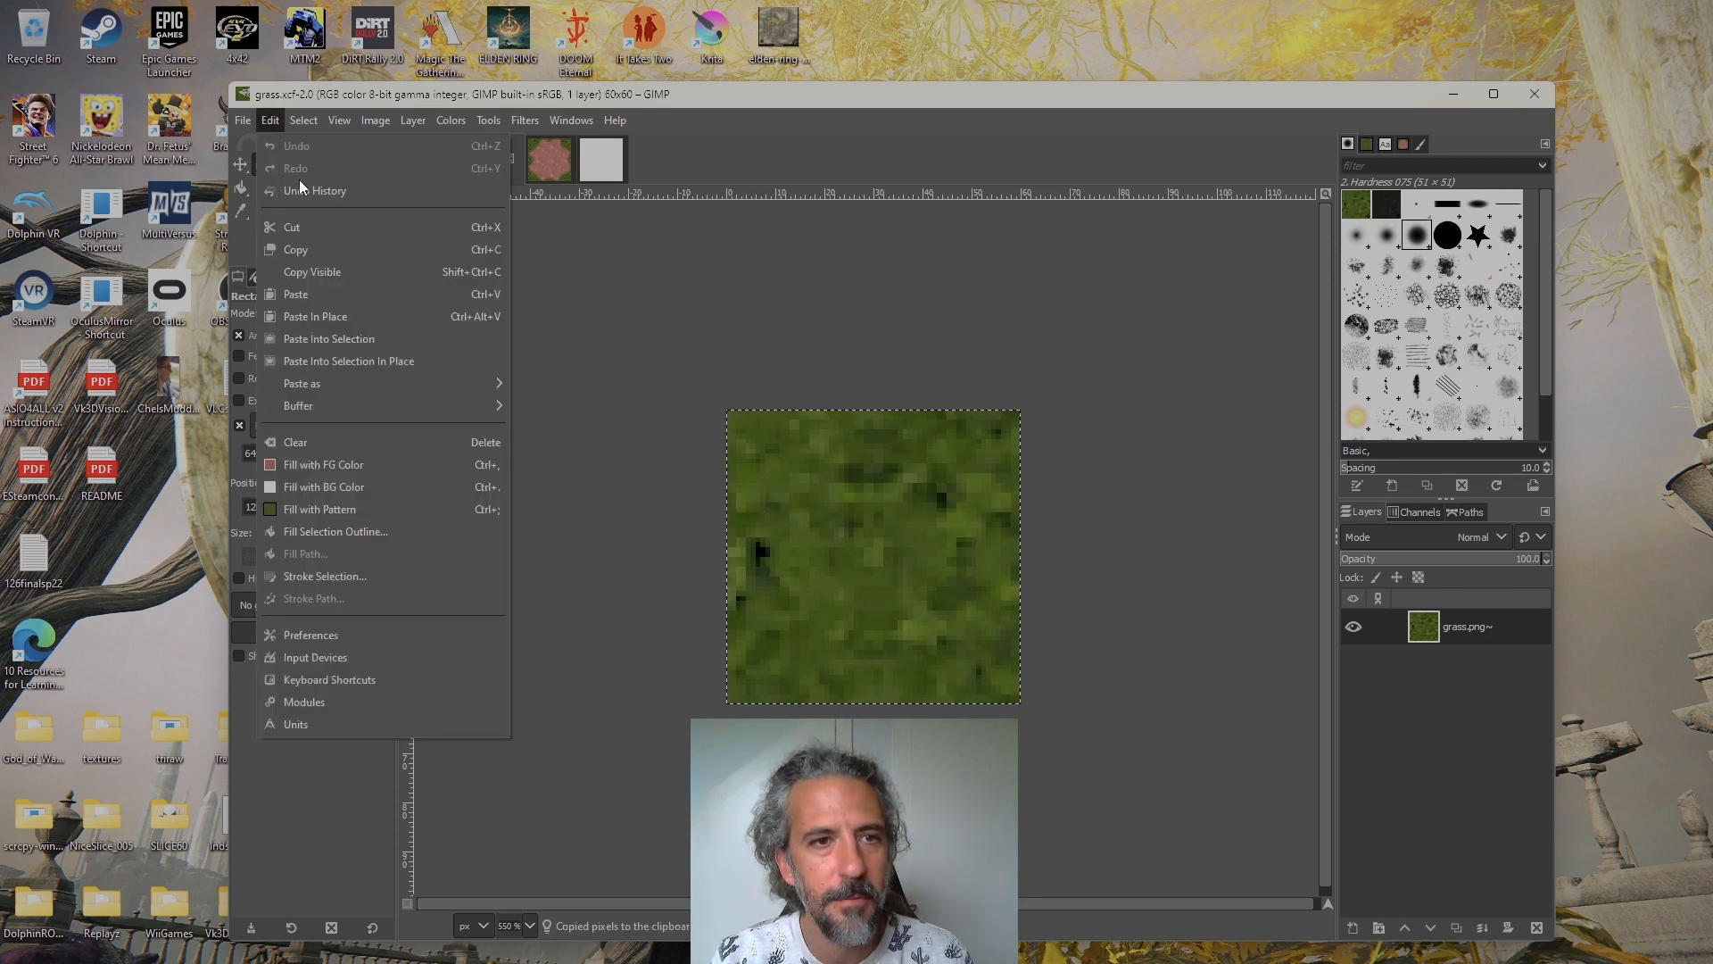
pyautogui.click(334, 242)
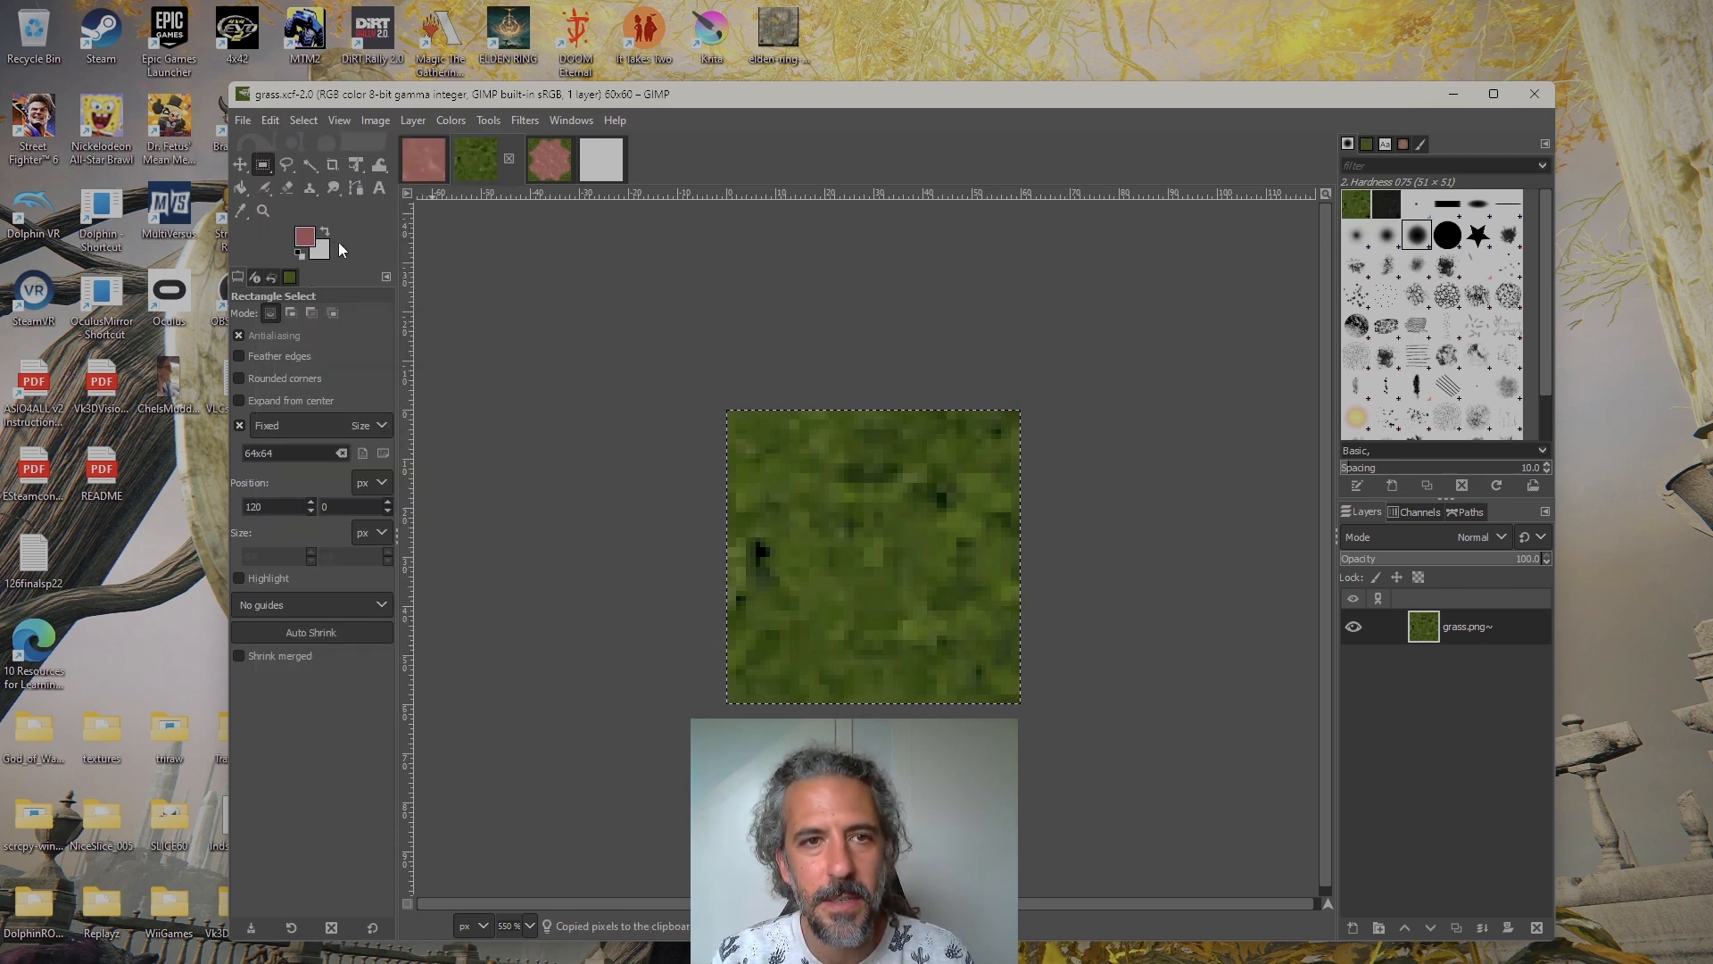
# Bucket-fill the blank 184×184 image with the Clipboard Image grass pattern
pyautogui.click(601, 159)
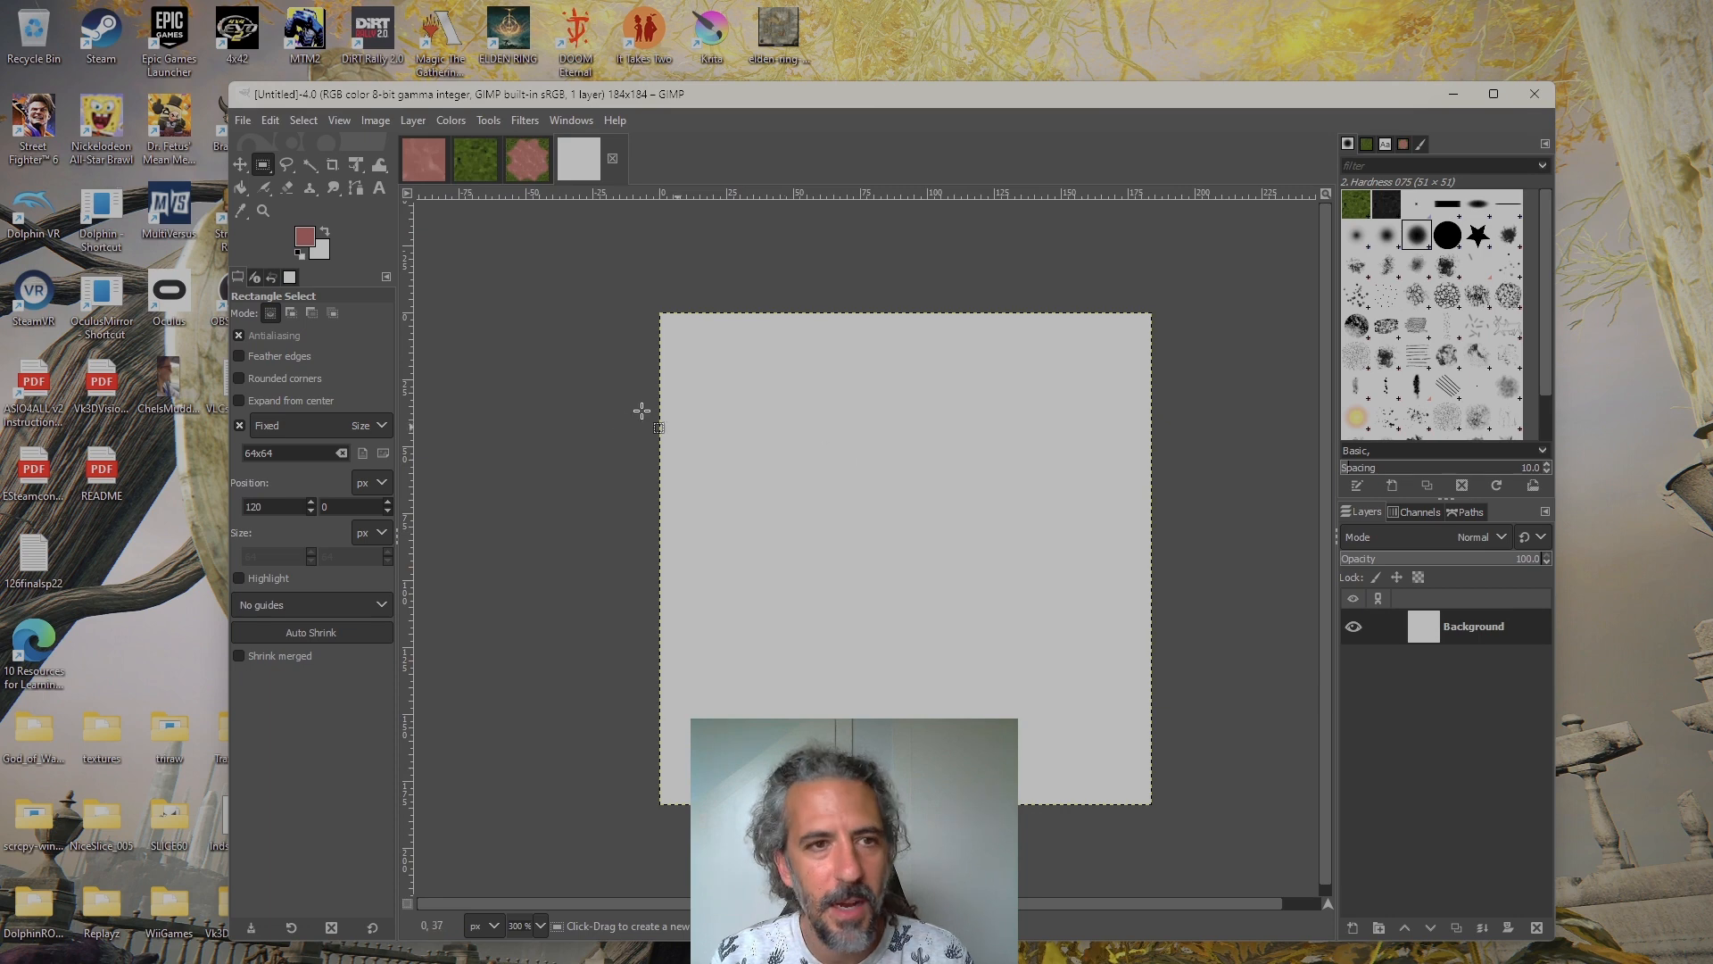
pyautogui.click(241, 186)
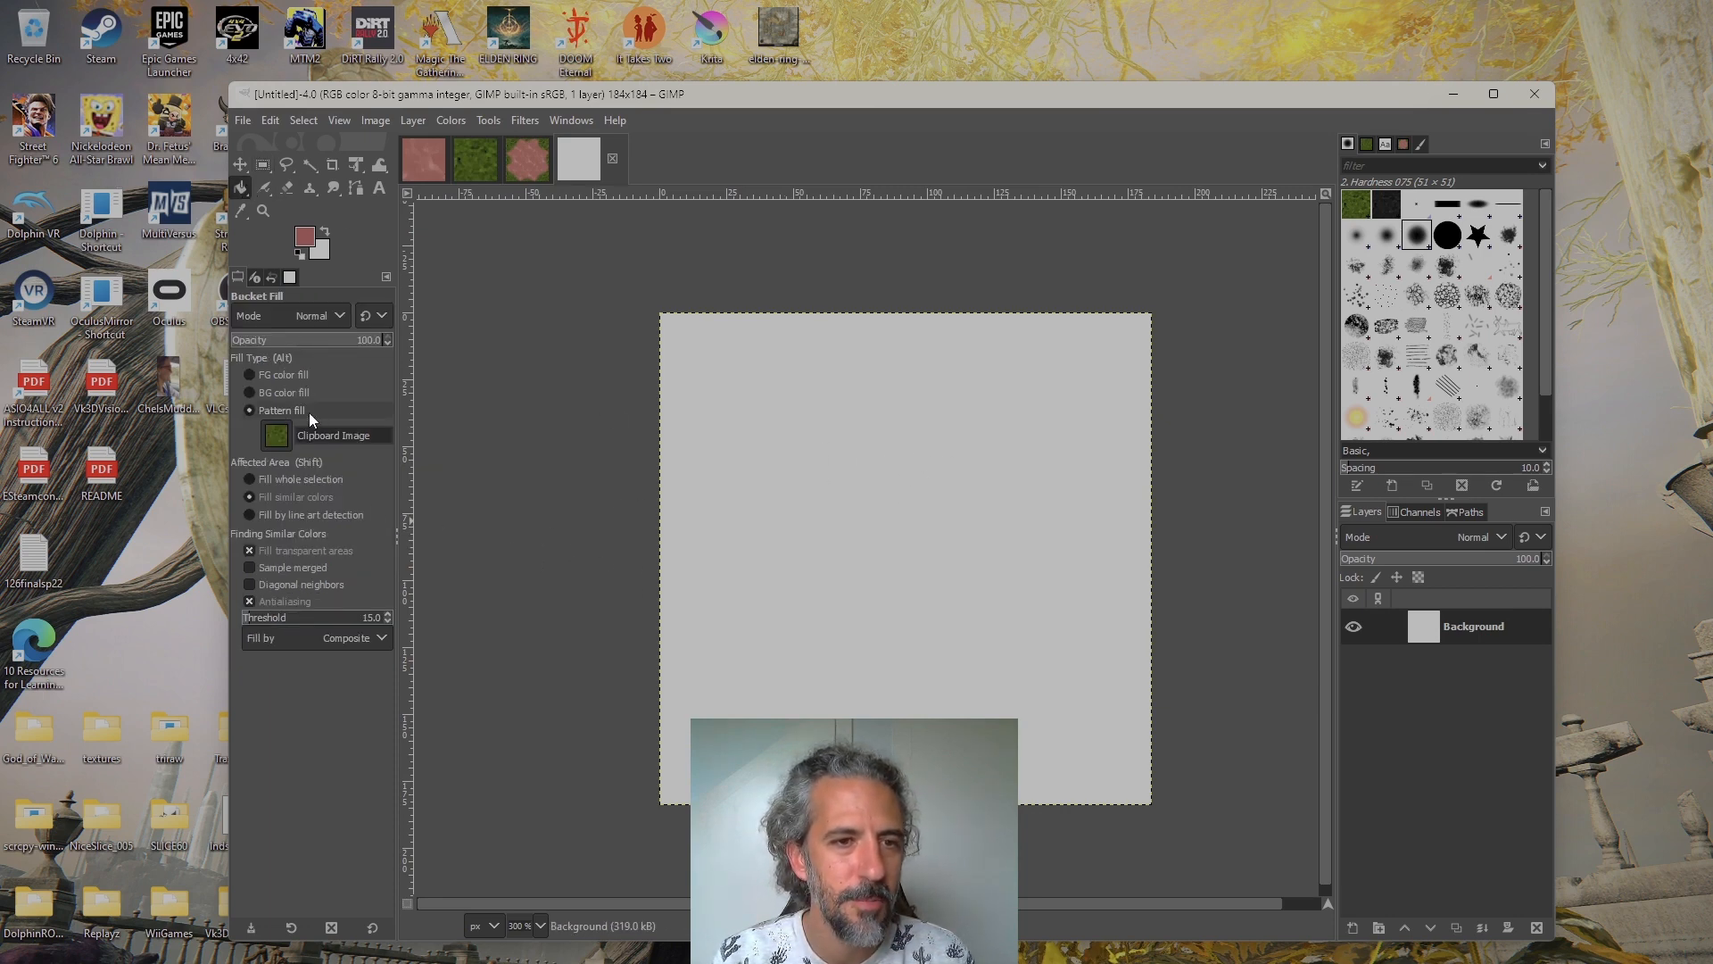
pyautogui.click(282, 433)
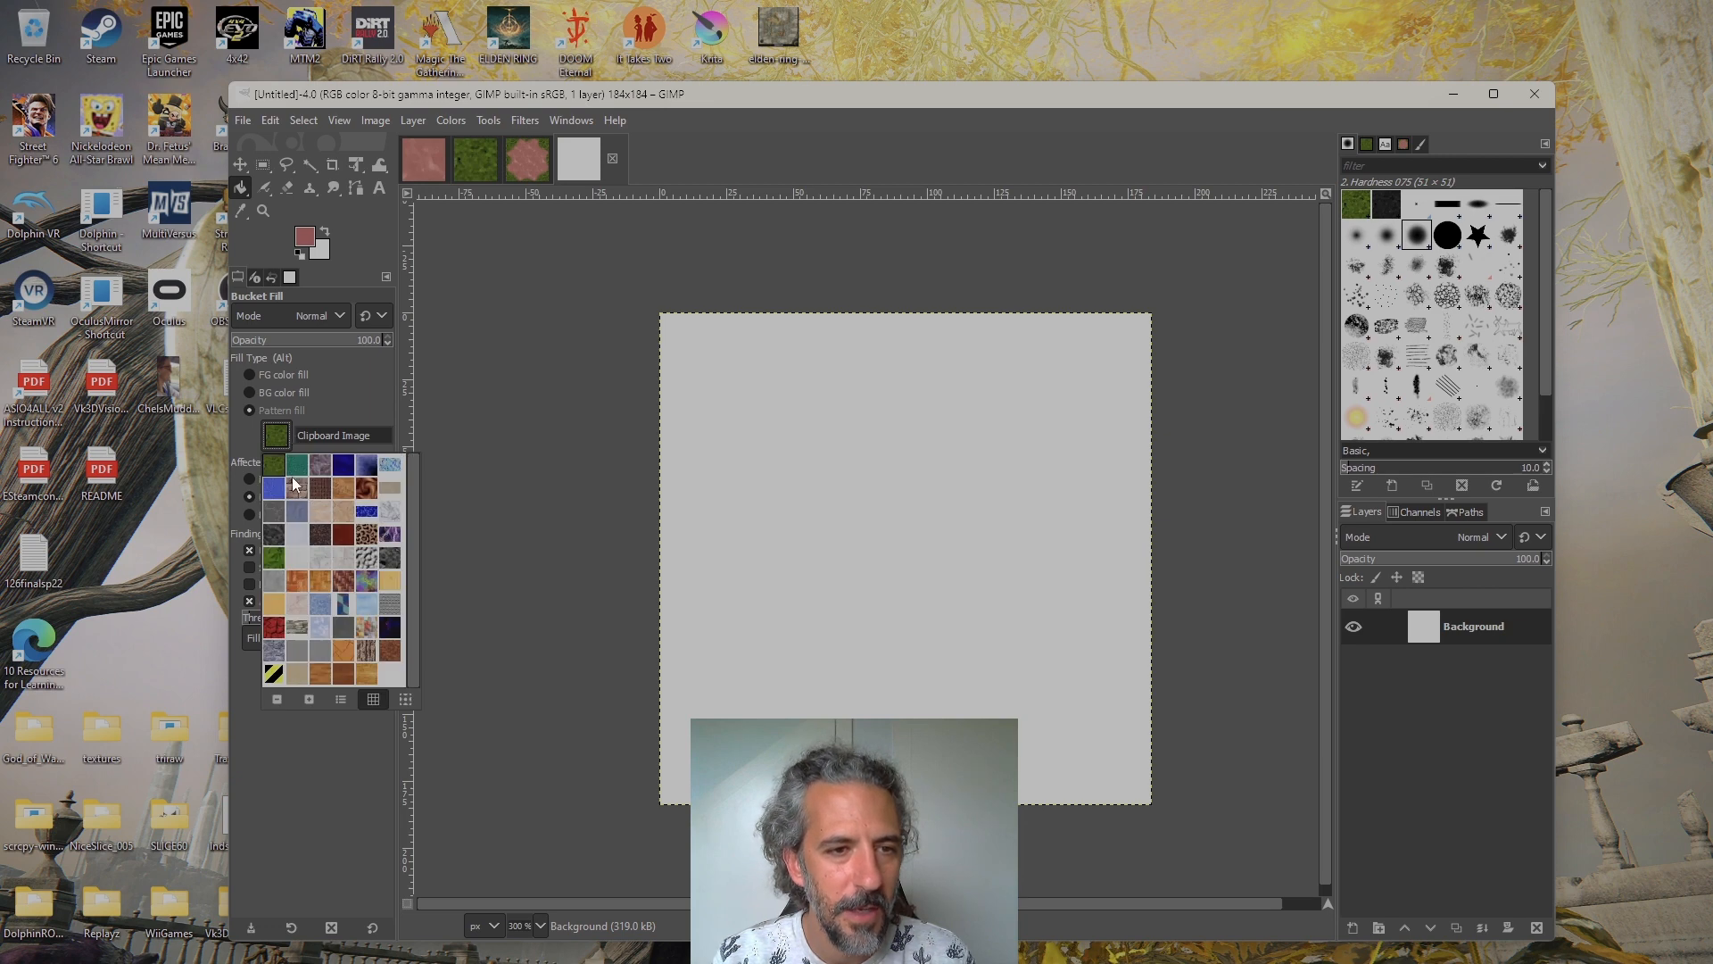
pyautogui.click(334, 434)
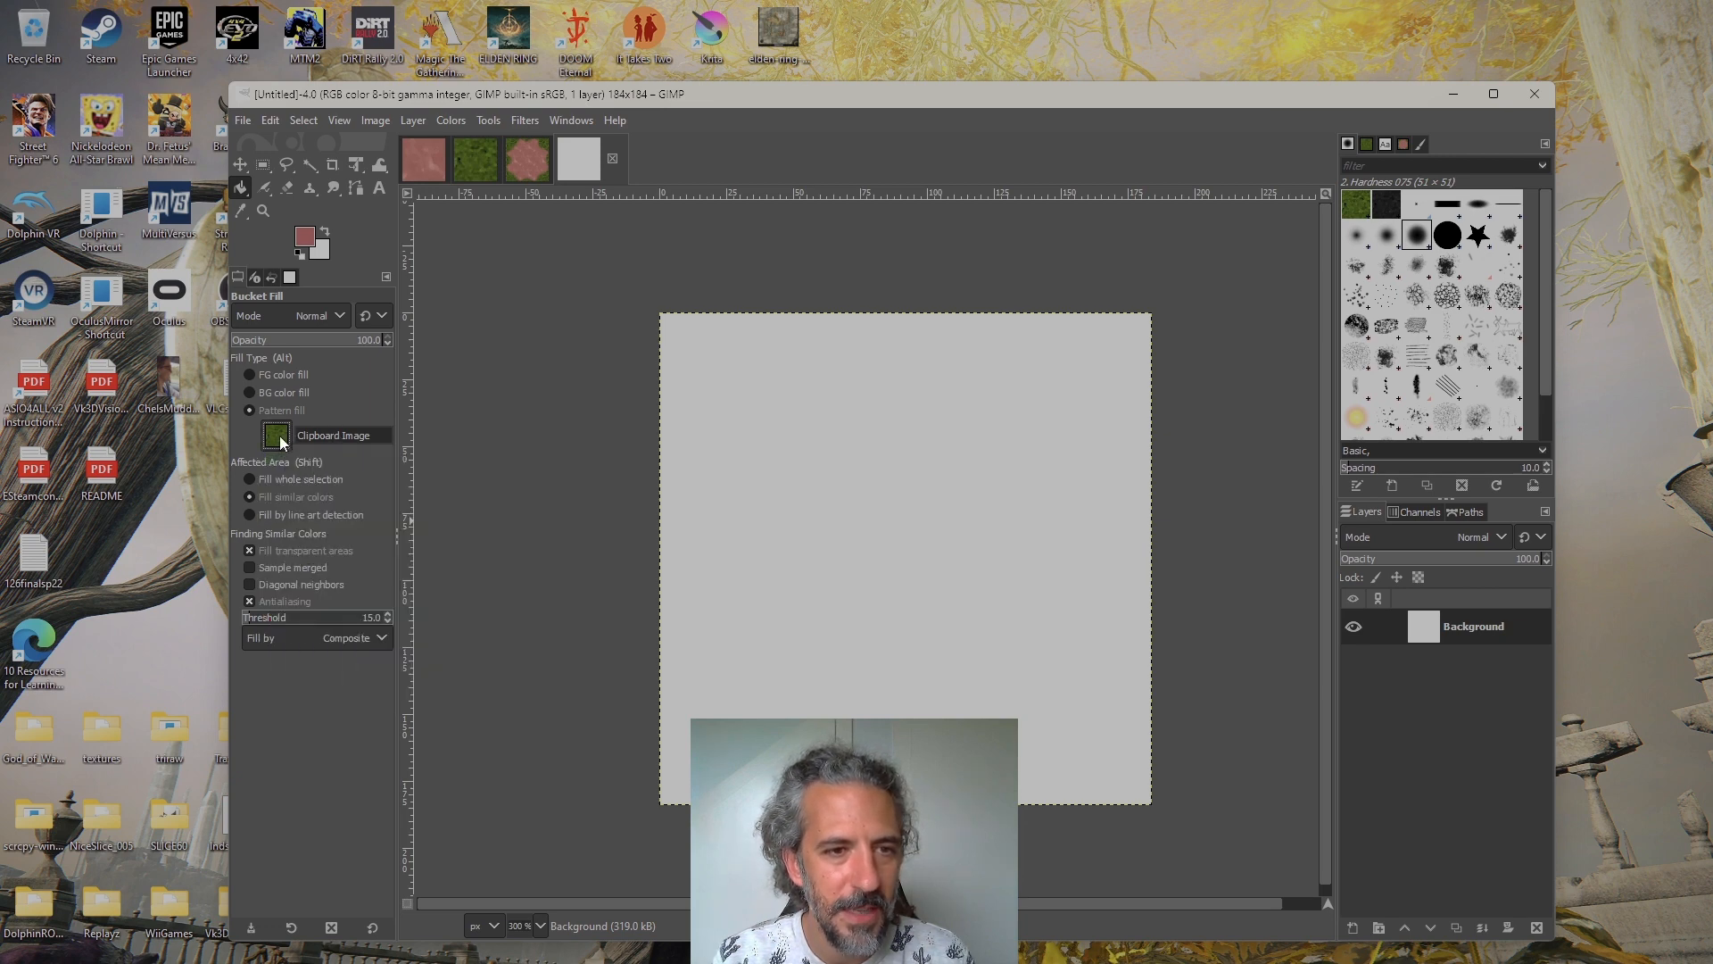
pyautogui.click(681, 351)
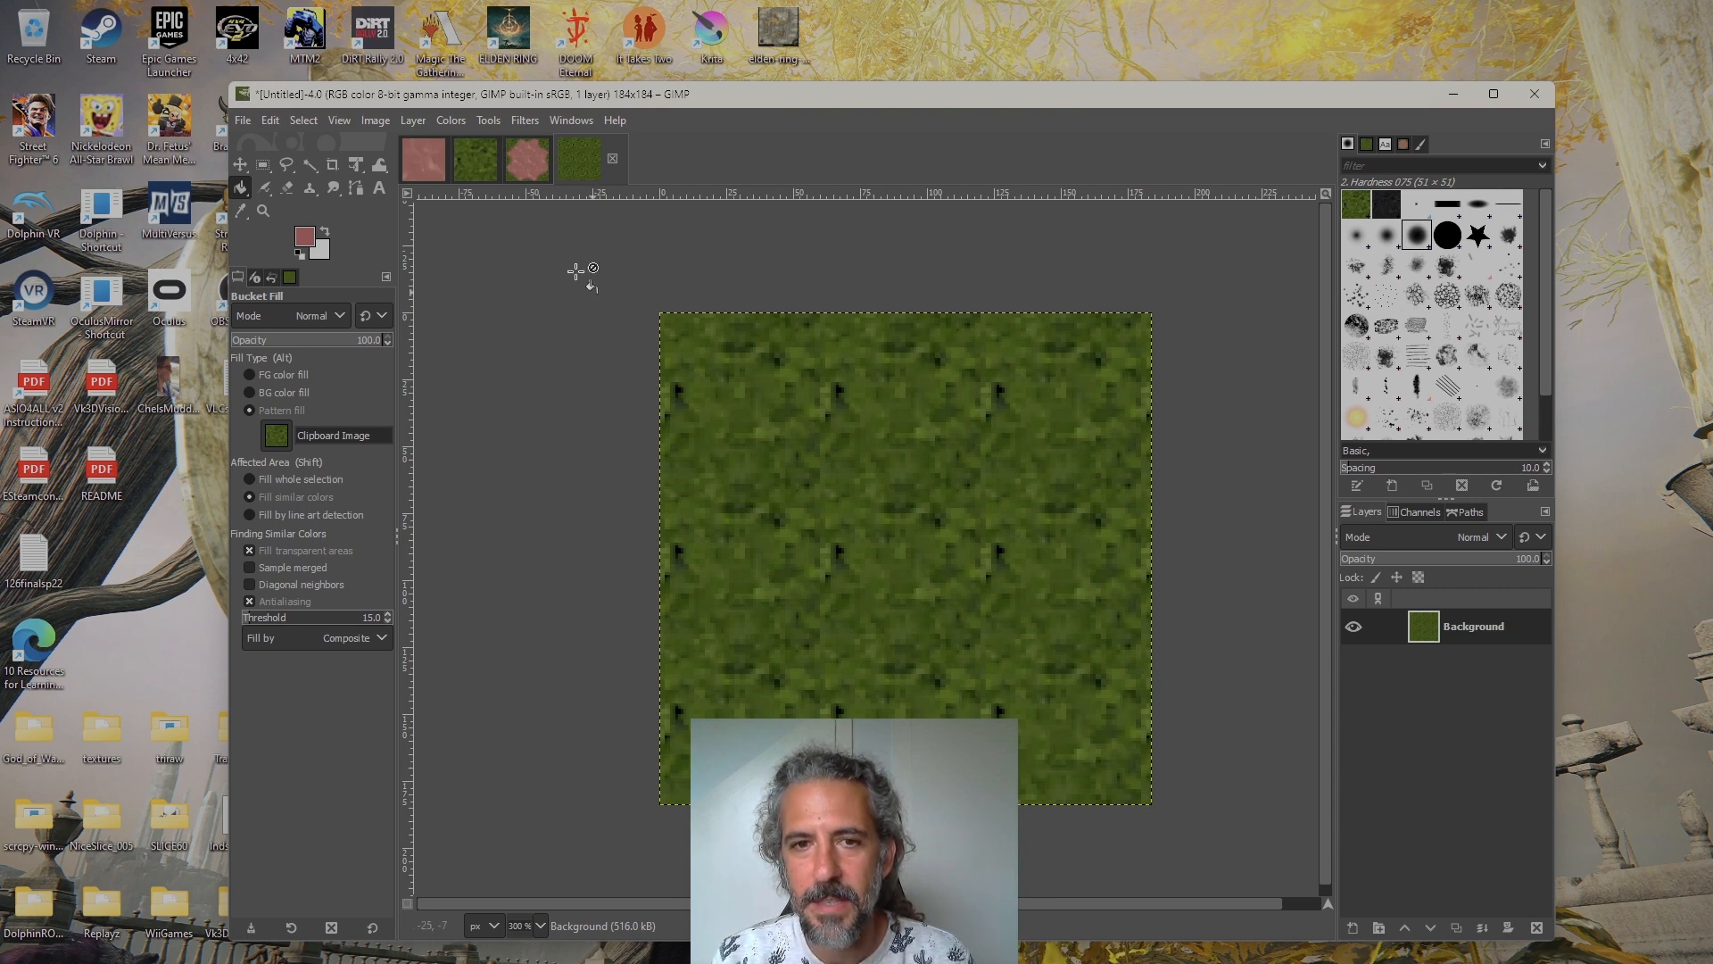
# Compare the tiled grass fill with the original grass texture, examining the repeats and seams across the whole image
pyautogui.click(466, 166)
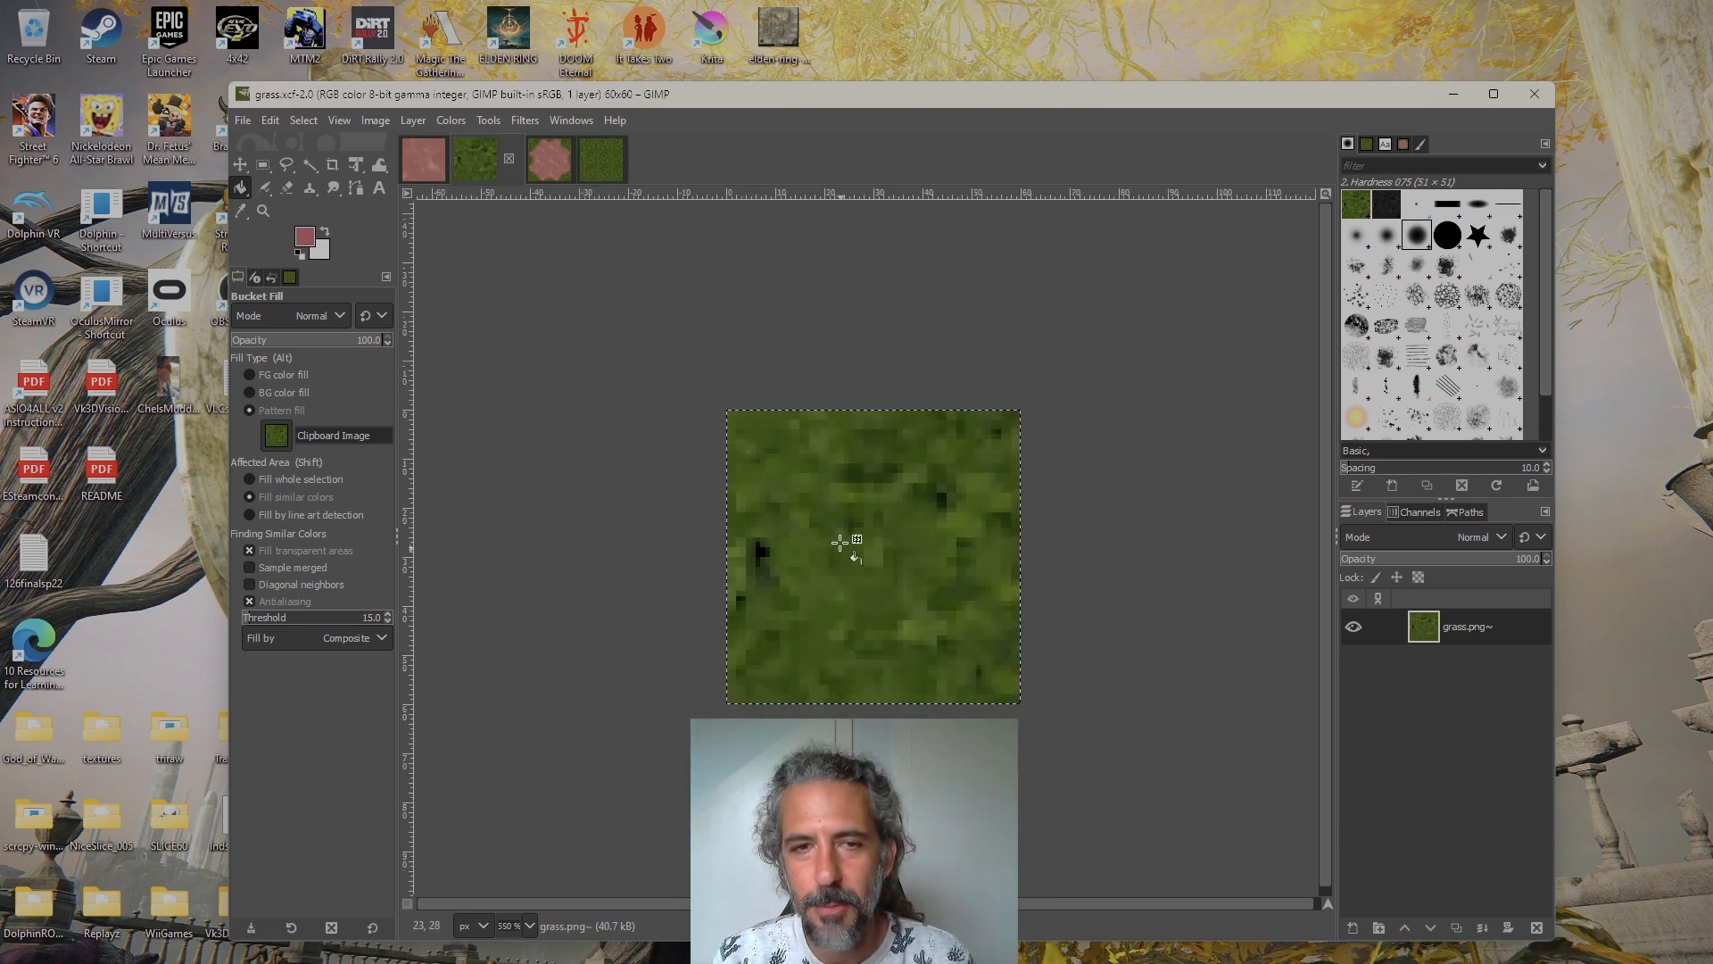
pyautogui.click(601, 161)
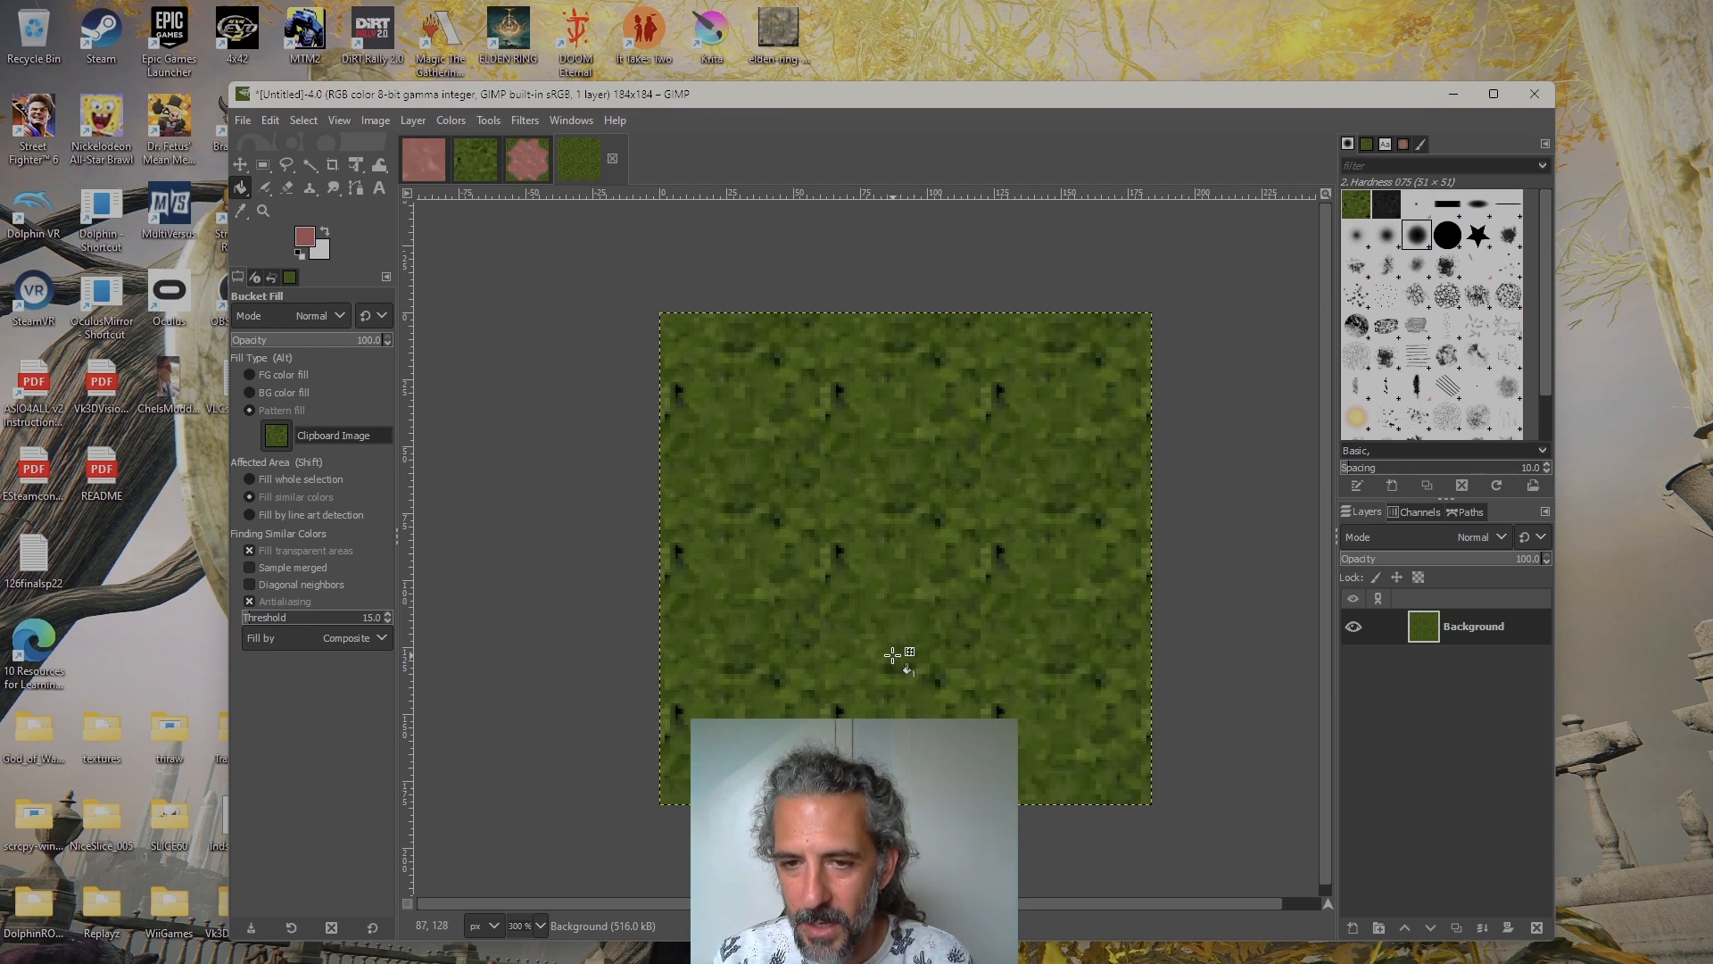
pyautogui.scroll(2, 964, 582)
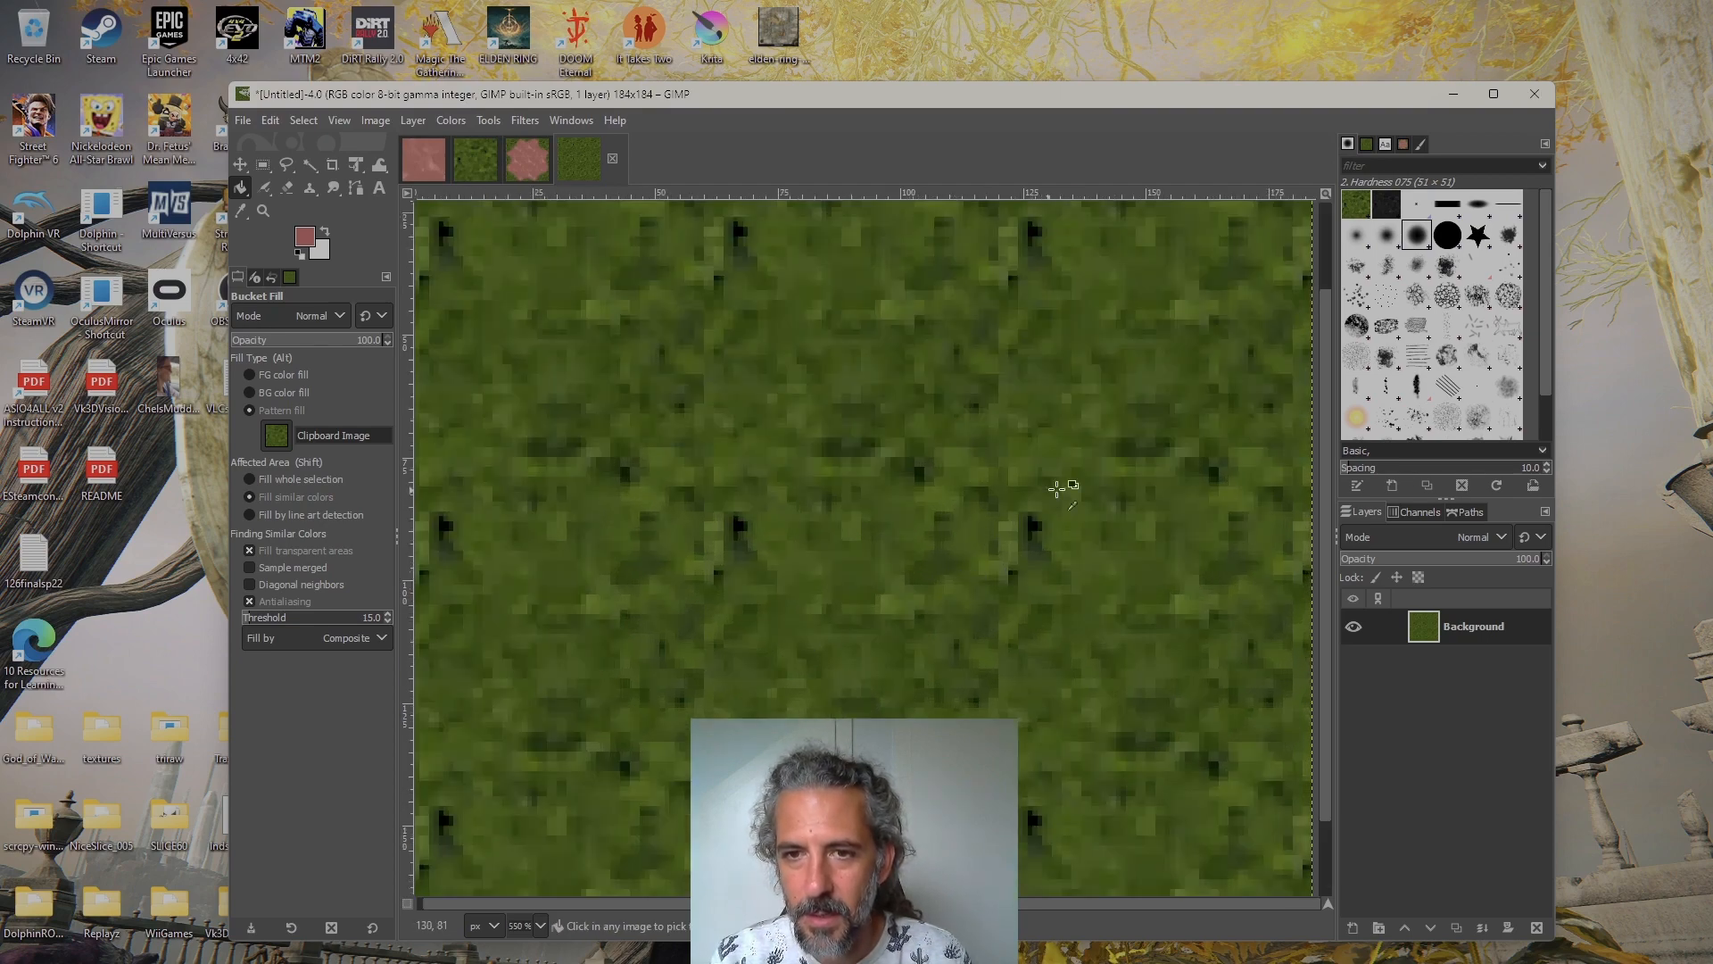
pyautogui.moveTo(758, 451); pyautogui.dragTo(902, 499)
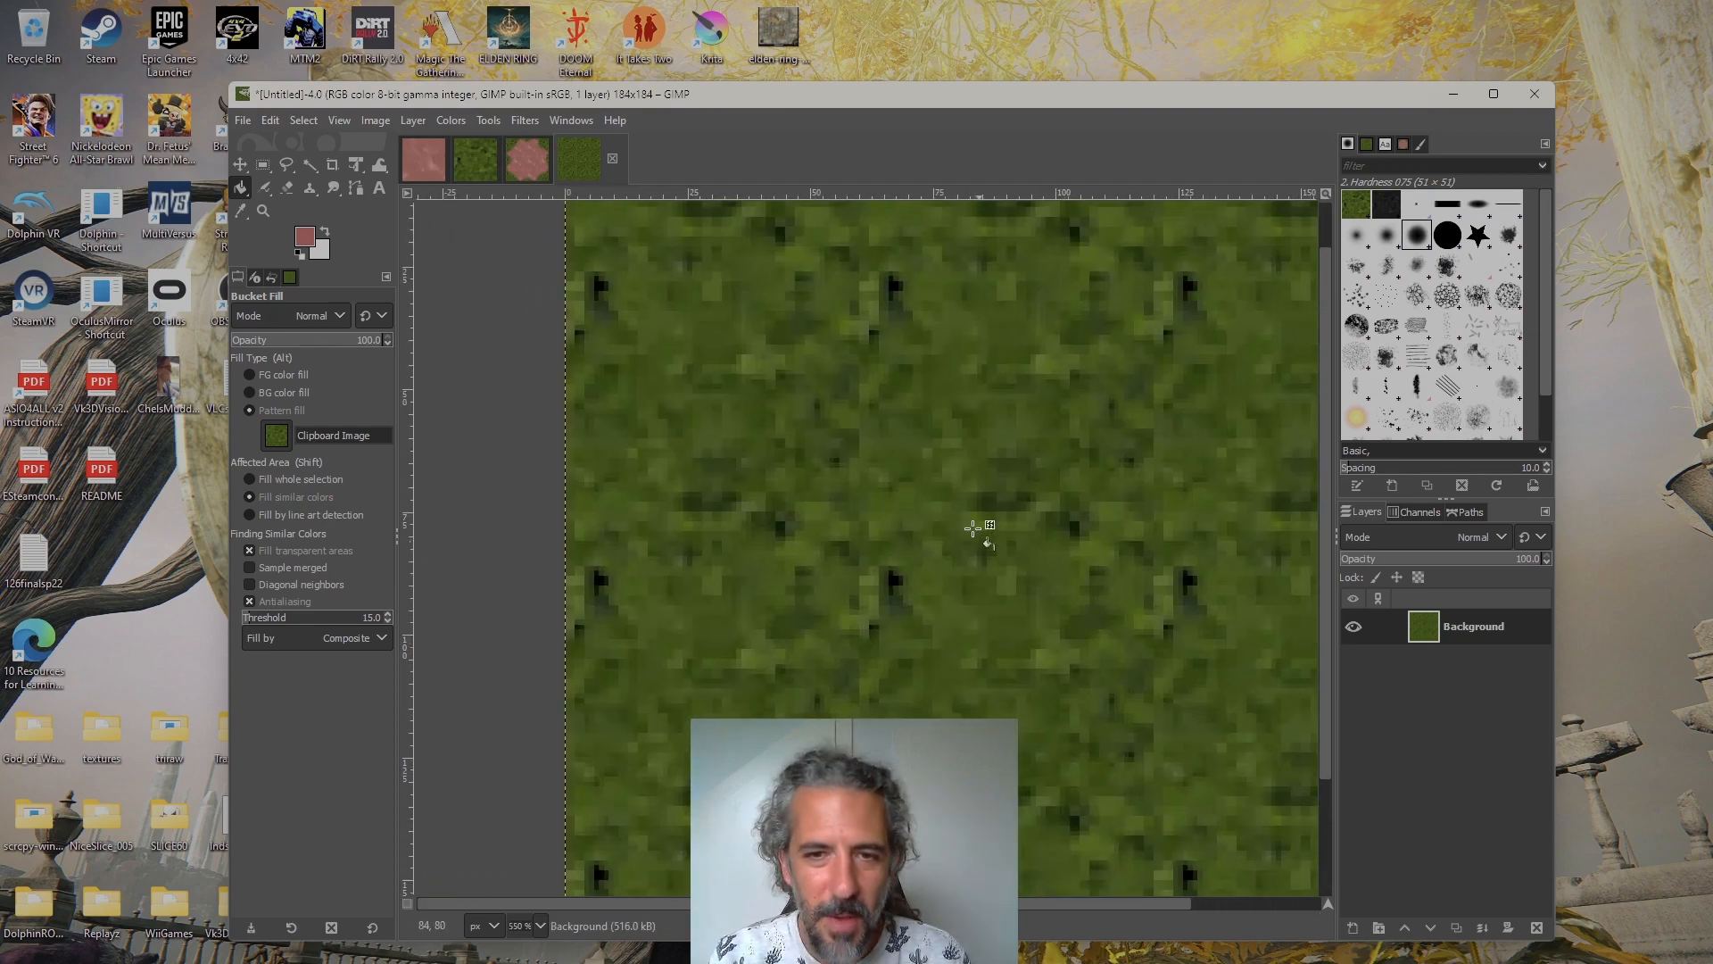
pyautogui.moveTo(973, 444); pyautogui.dragTo(925, 511)
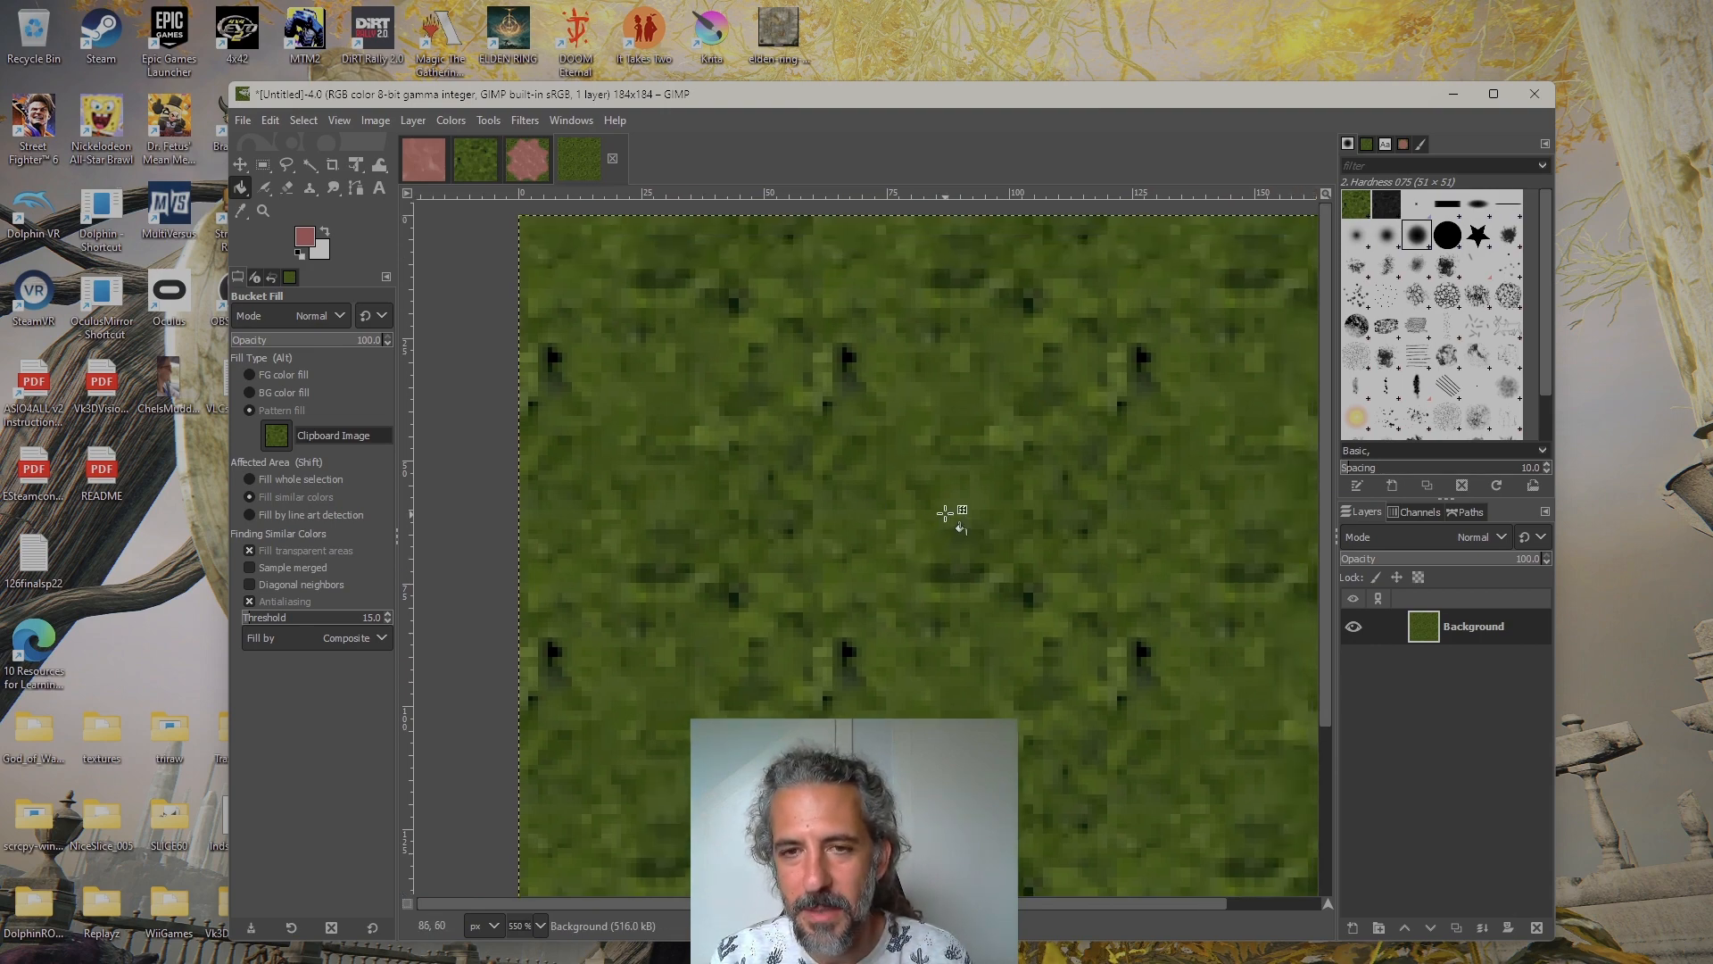
pyautogui.scroll(-1, 956, 512)
pyautogui.moveTo(977, 532); pyautogui.dragTo(901, 517)
pyautogui.scroll(-1, 910, 460)
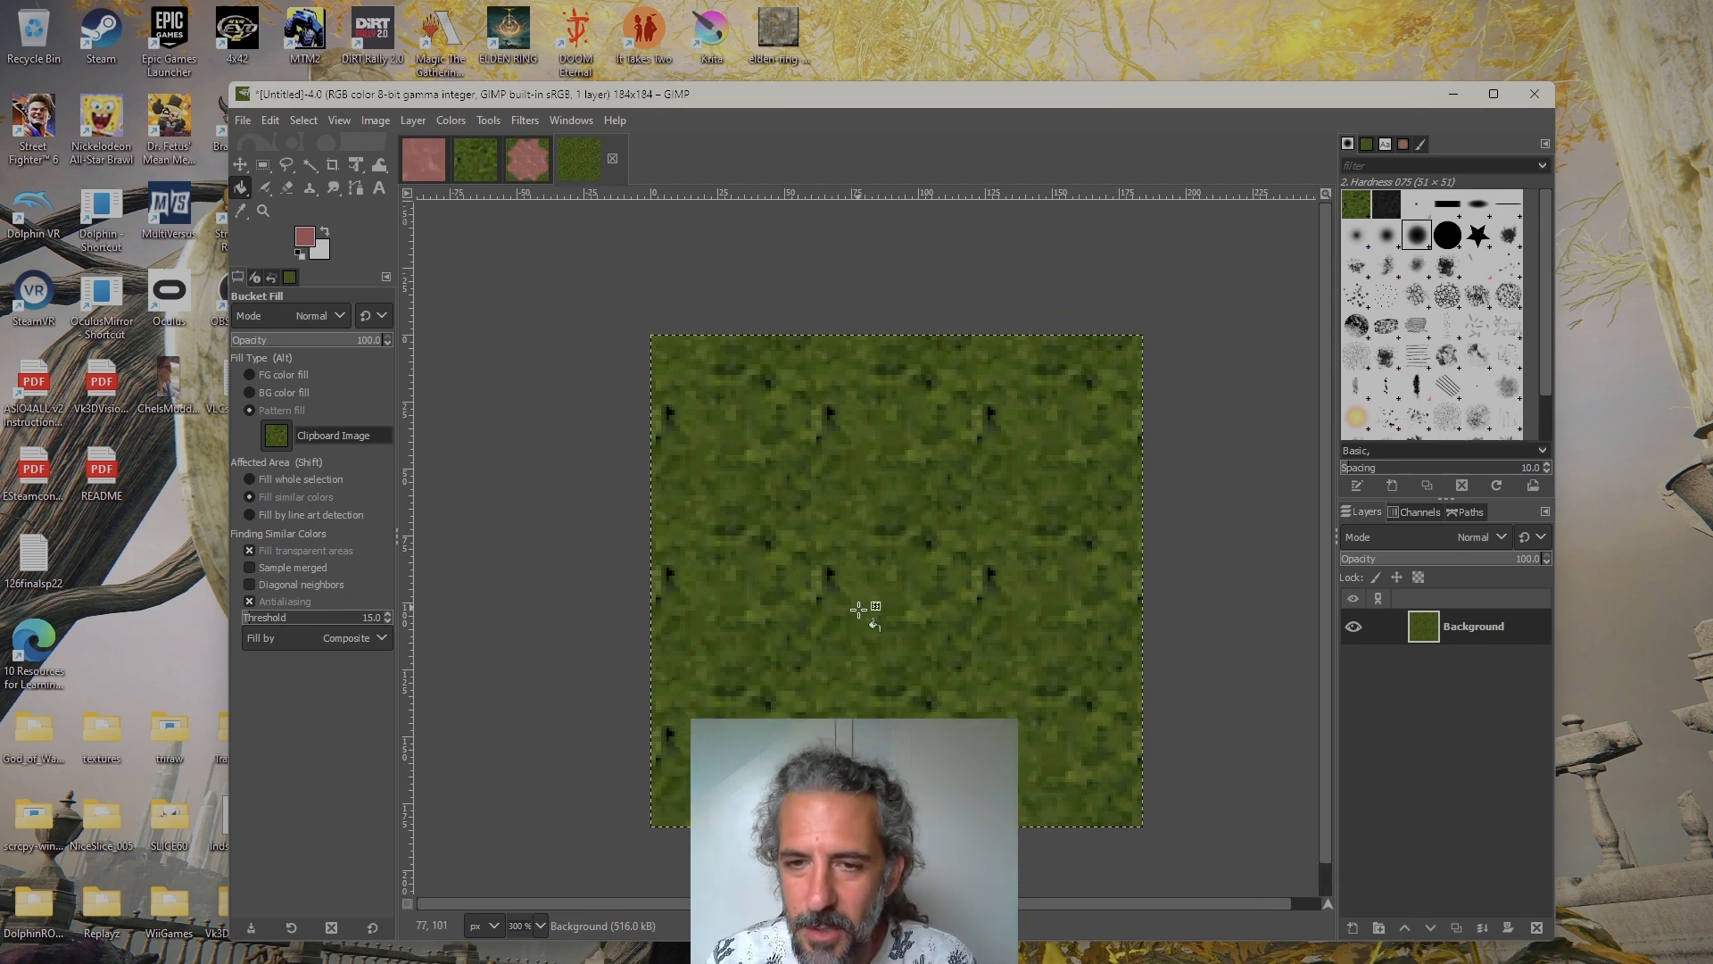
pyautogui.scroll(-1, 928, 524)
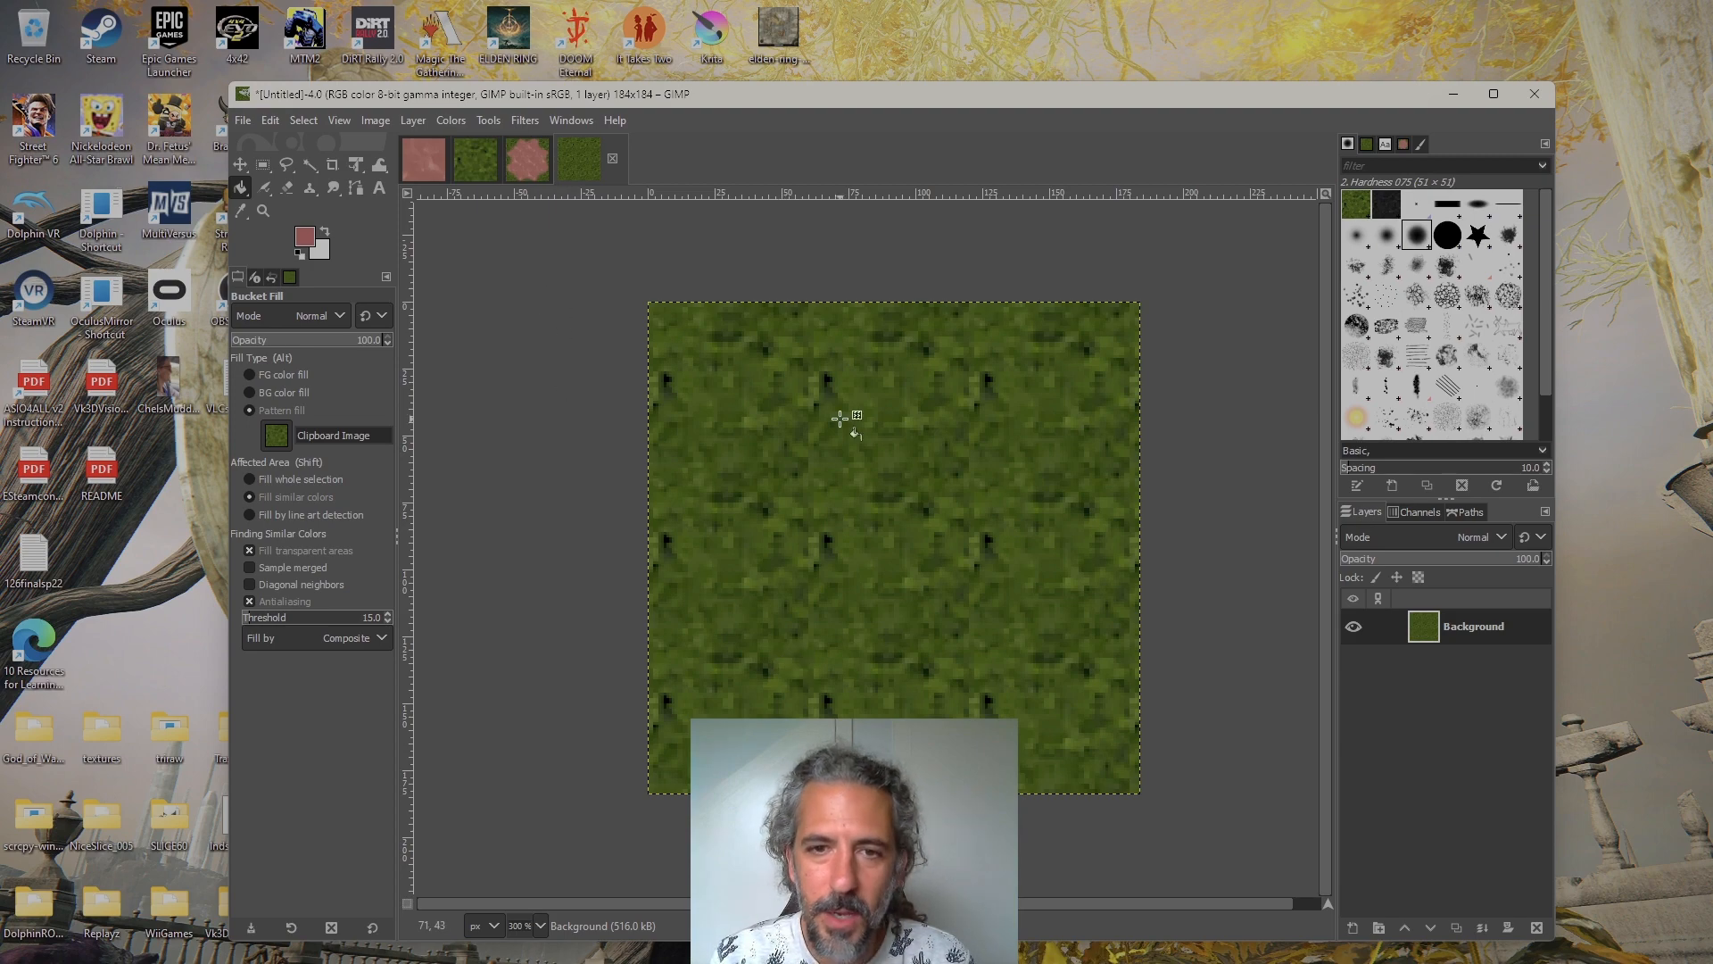
pyautogui.click(491, 171)
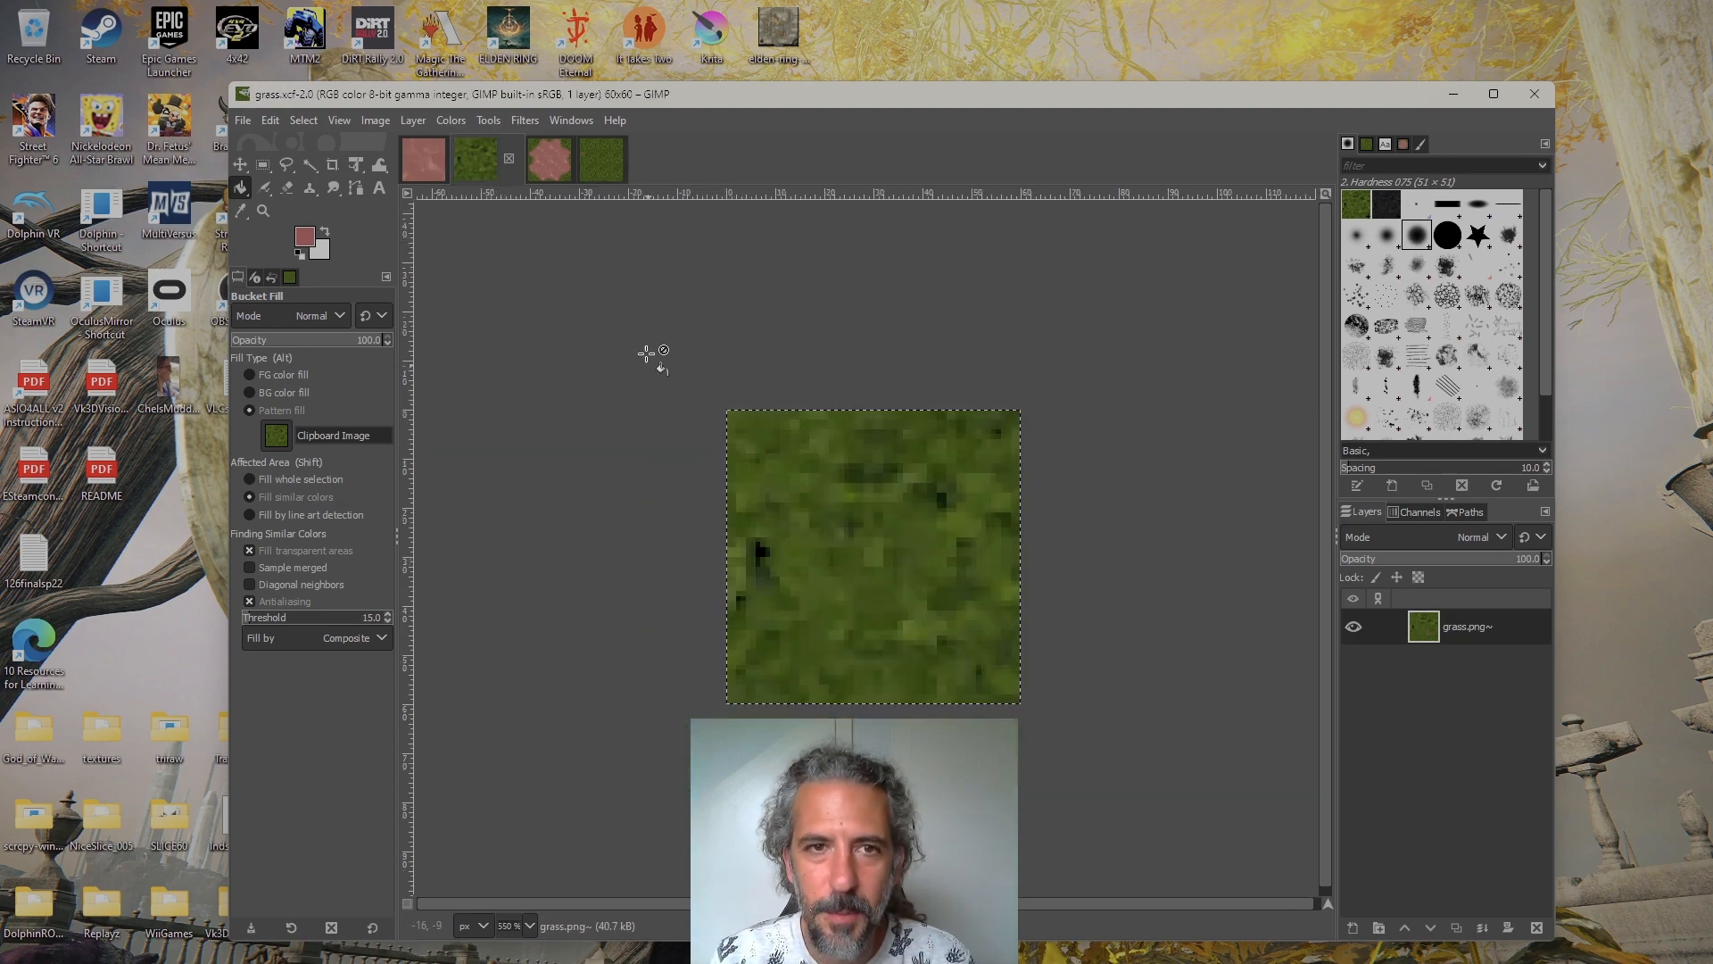
pyautogui.click(602, 173)
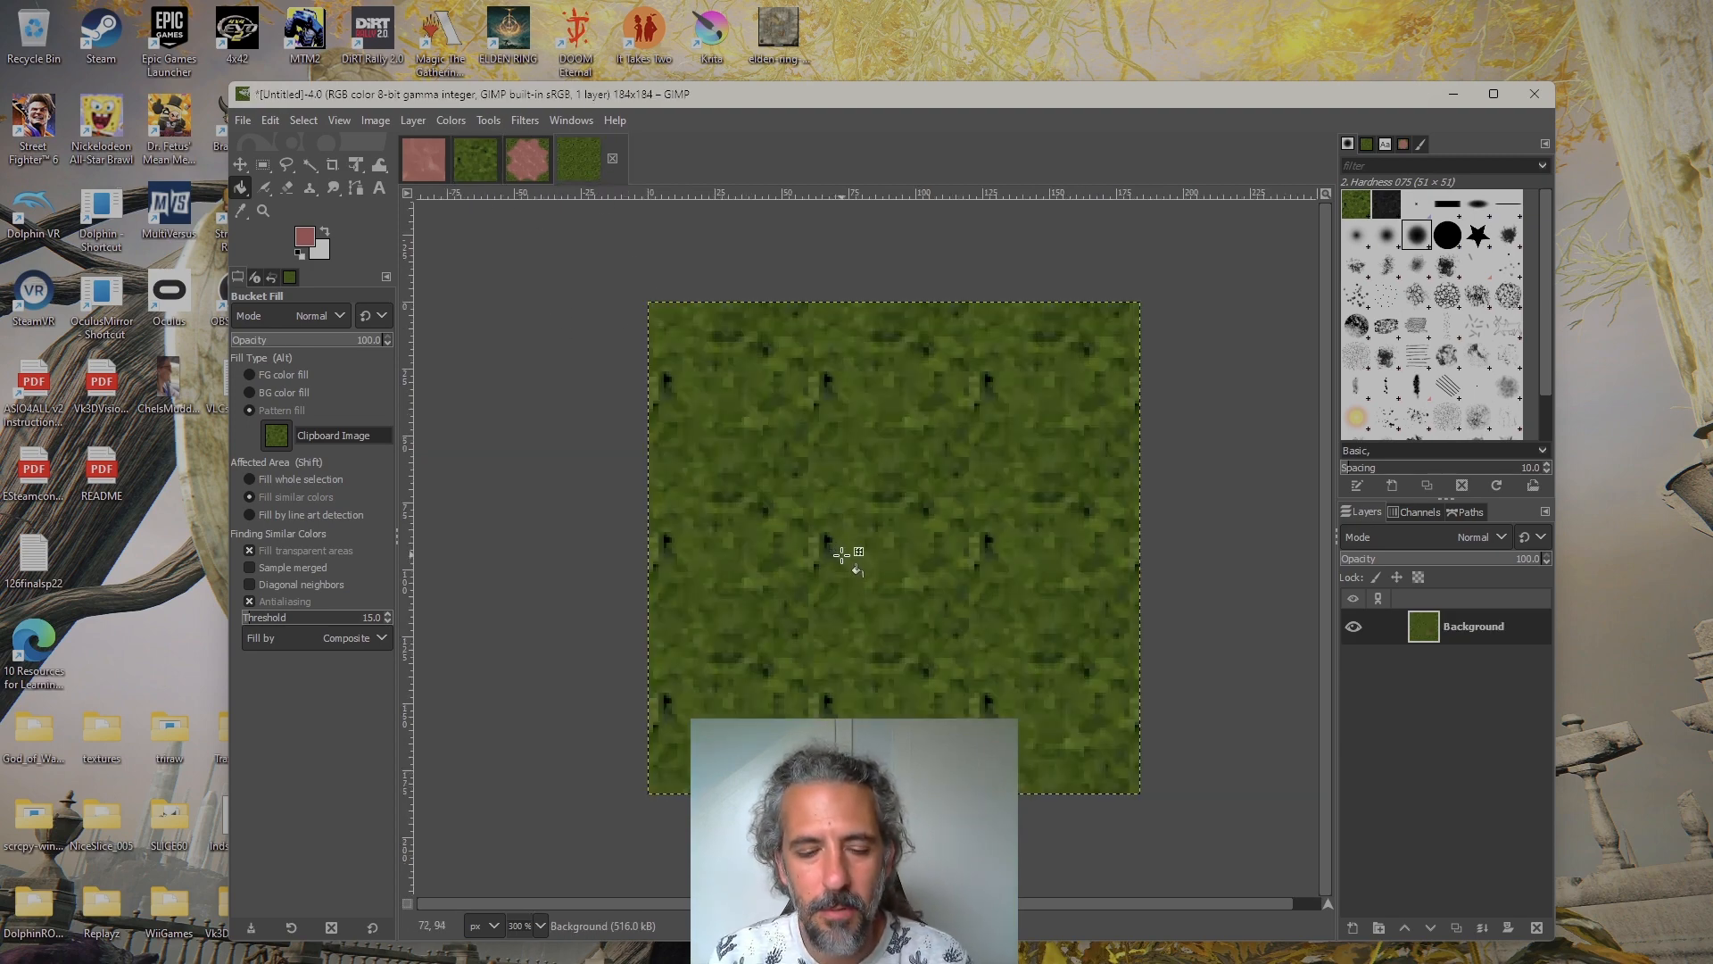
pyautogui.scroll(1, 842, 553)
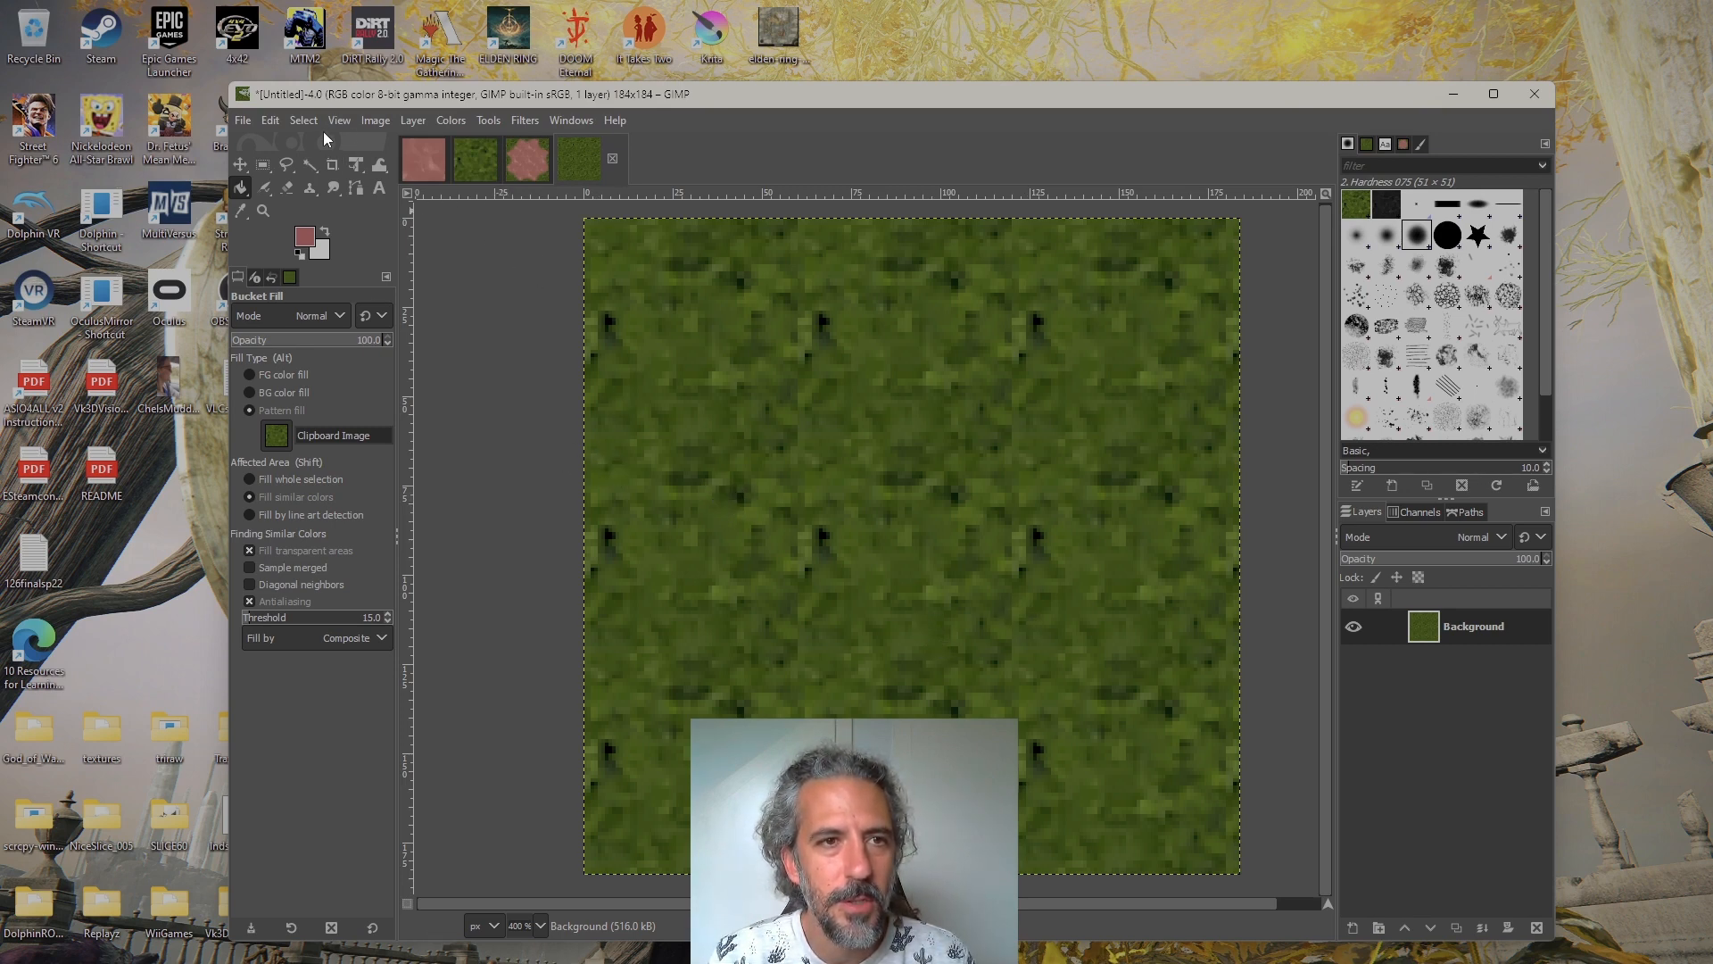
# Turn off Snap to Guides and check that Show Guides is enabled
pyautogui.click(348, 119)
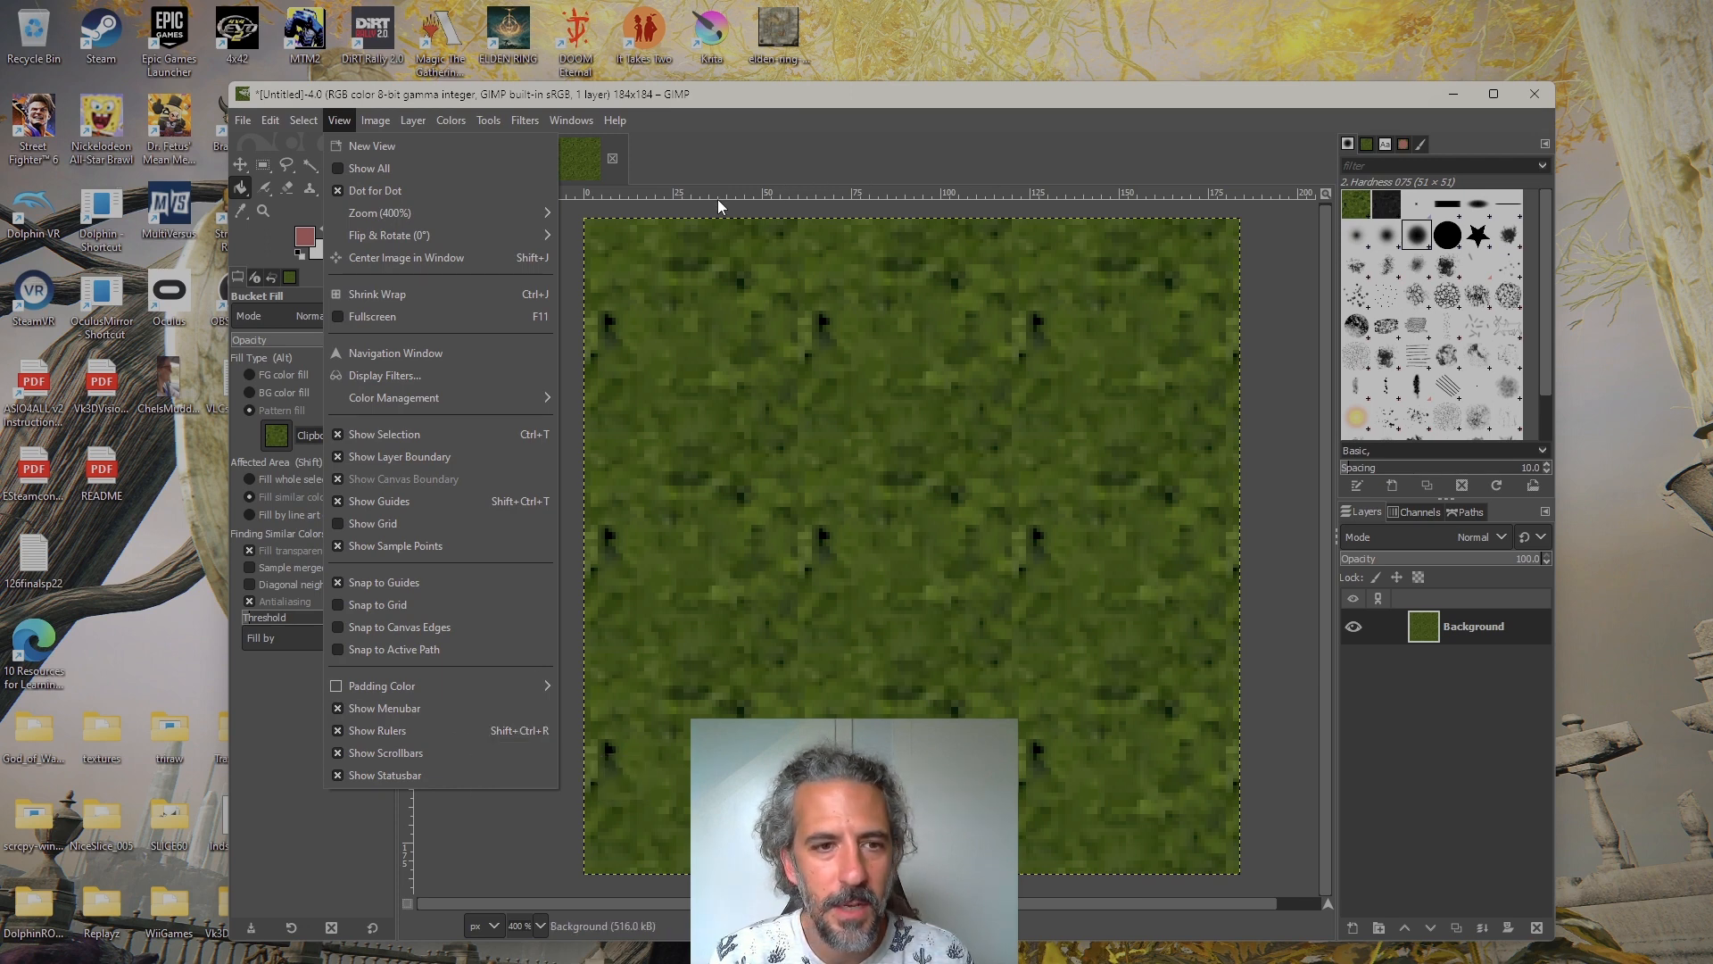
pyautogui.click(357, 582)
pyautogui.click(339, 119)
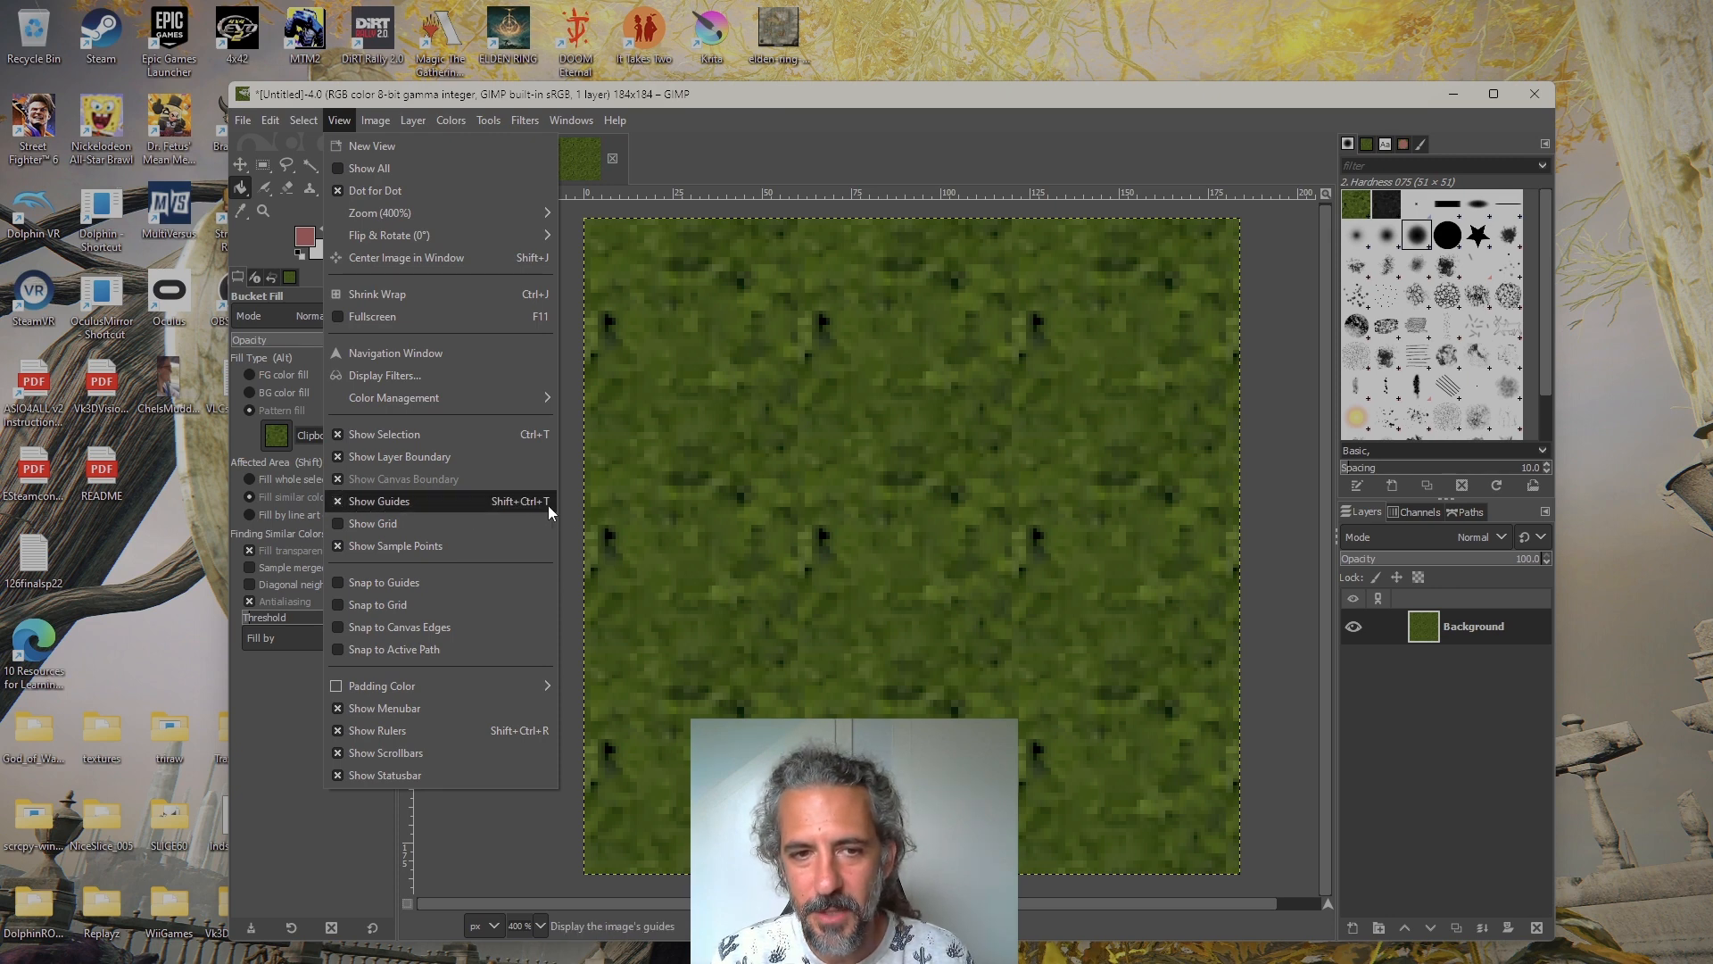
pyautogui.click(745, 155)
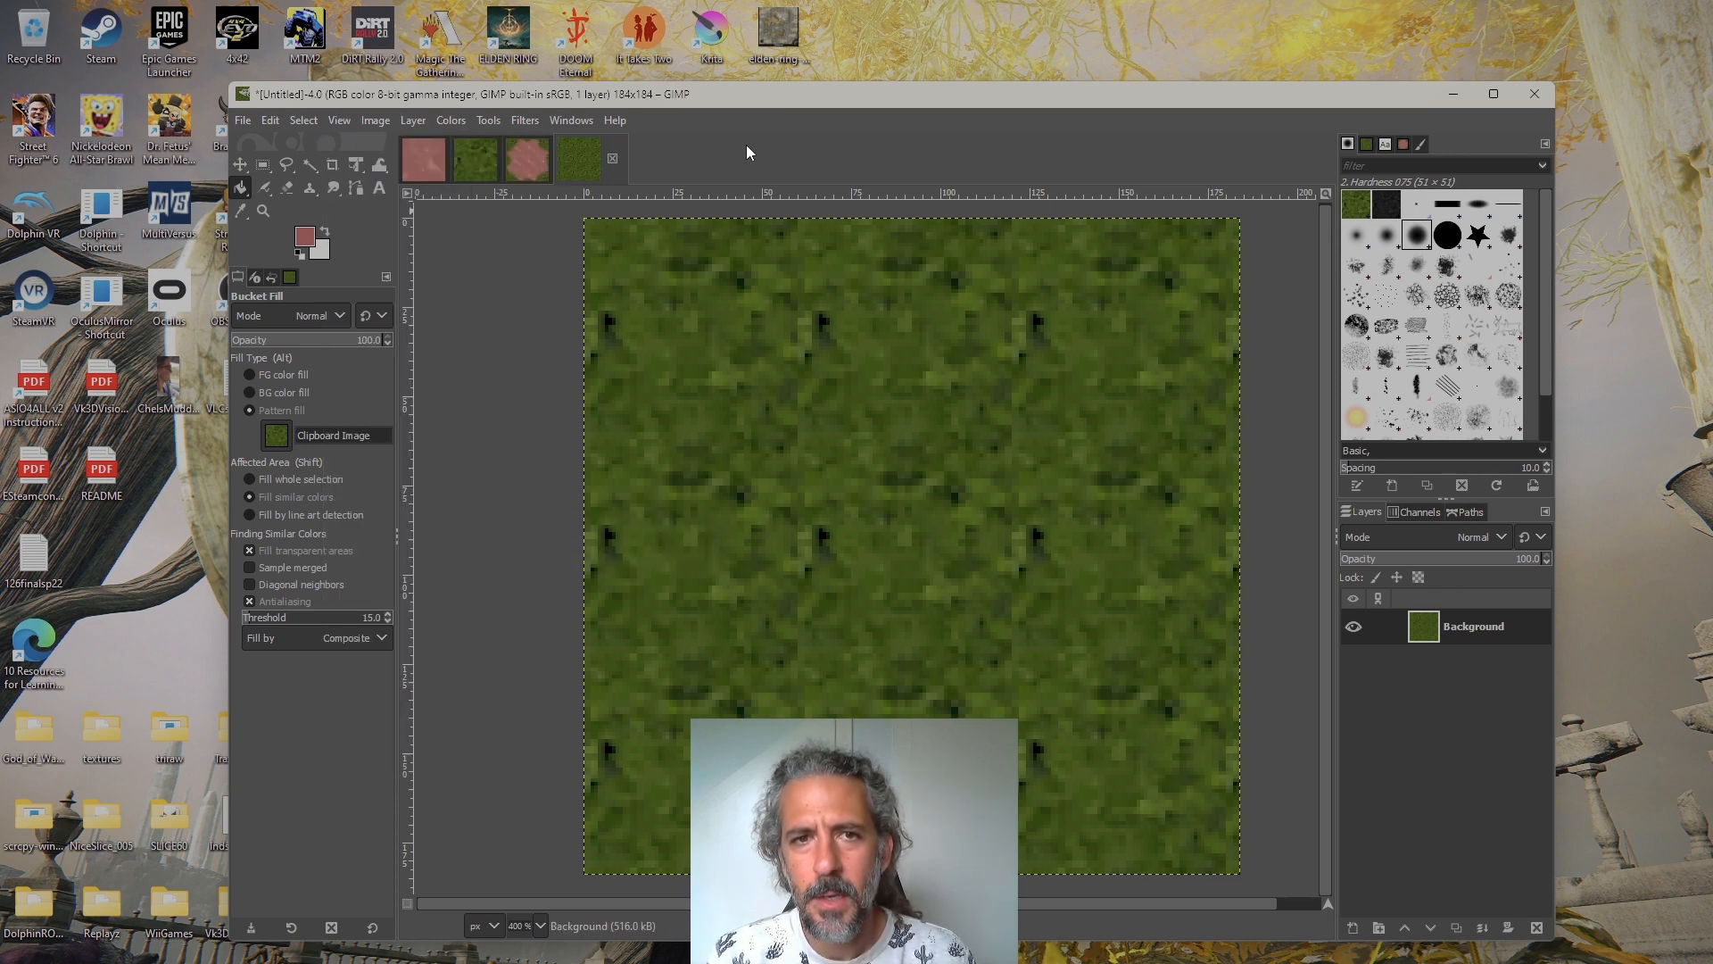
# Place four vertical guides at about 2, 62, 122 and 182 px to mark the tile columns
pyautogui.moveTo(411, 447); pyautogui.dragTo(589, 440)
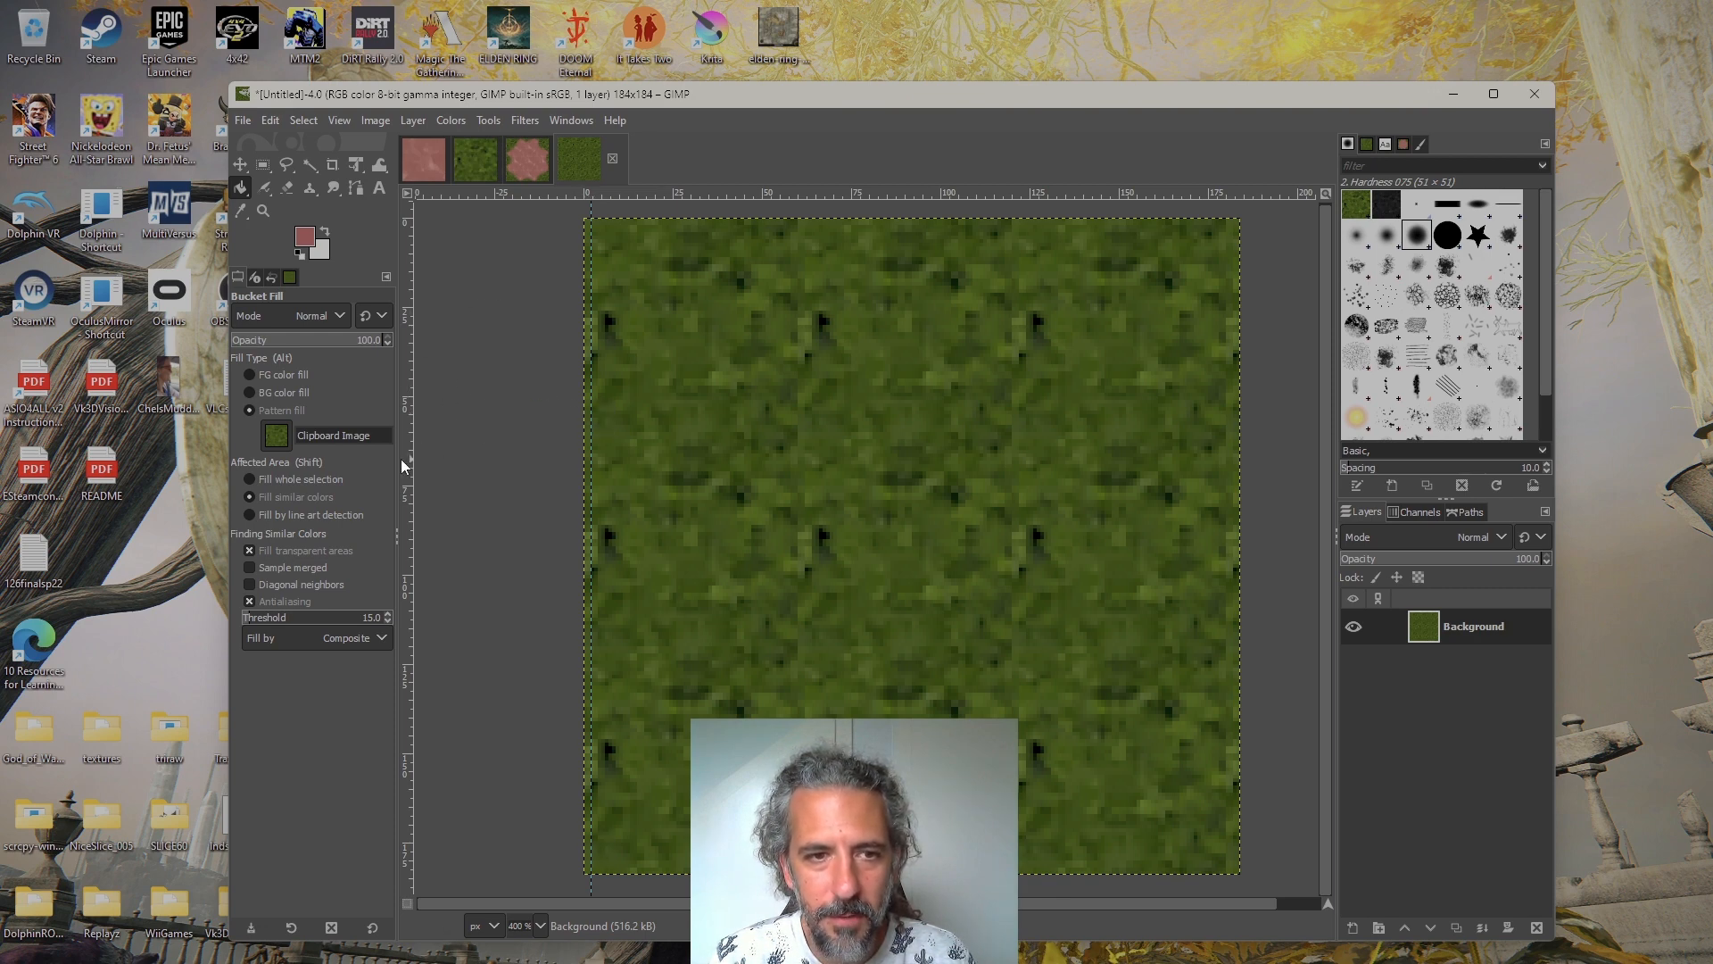
pyautogui.moveTo(405, 458); pyautogui.dragTo(805, 471)
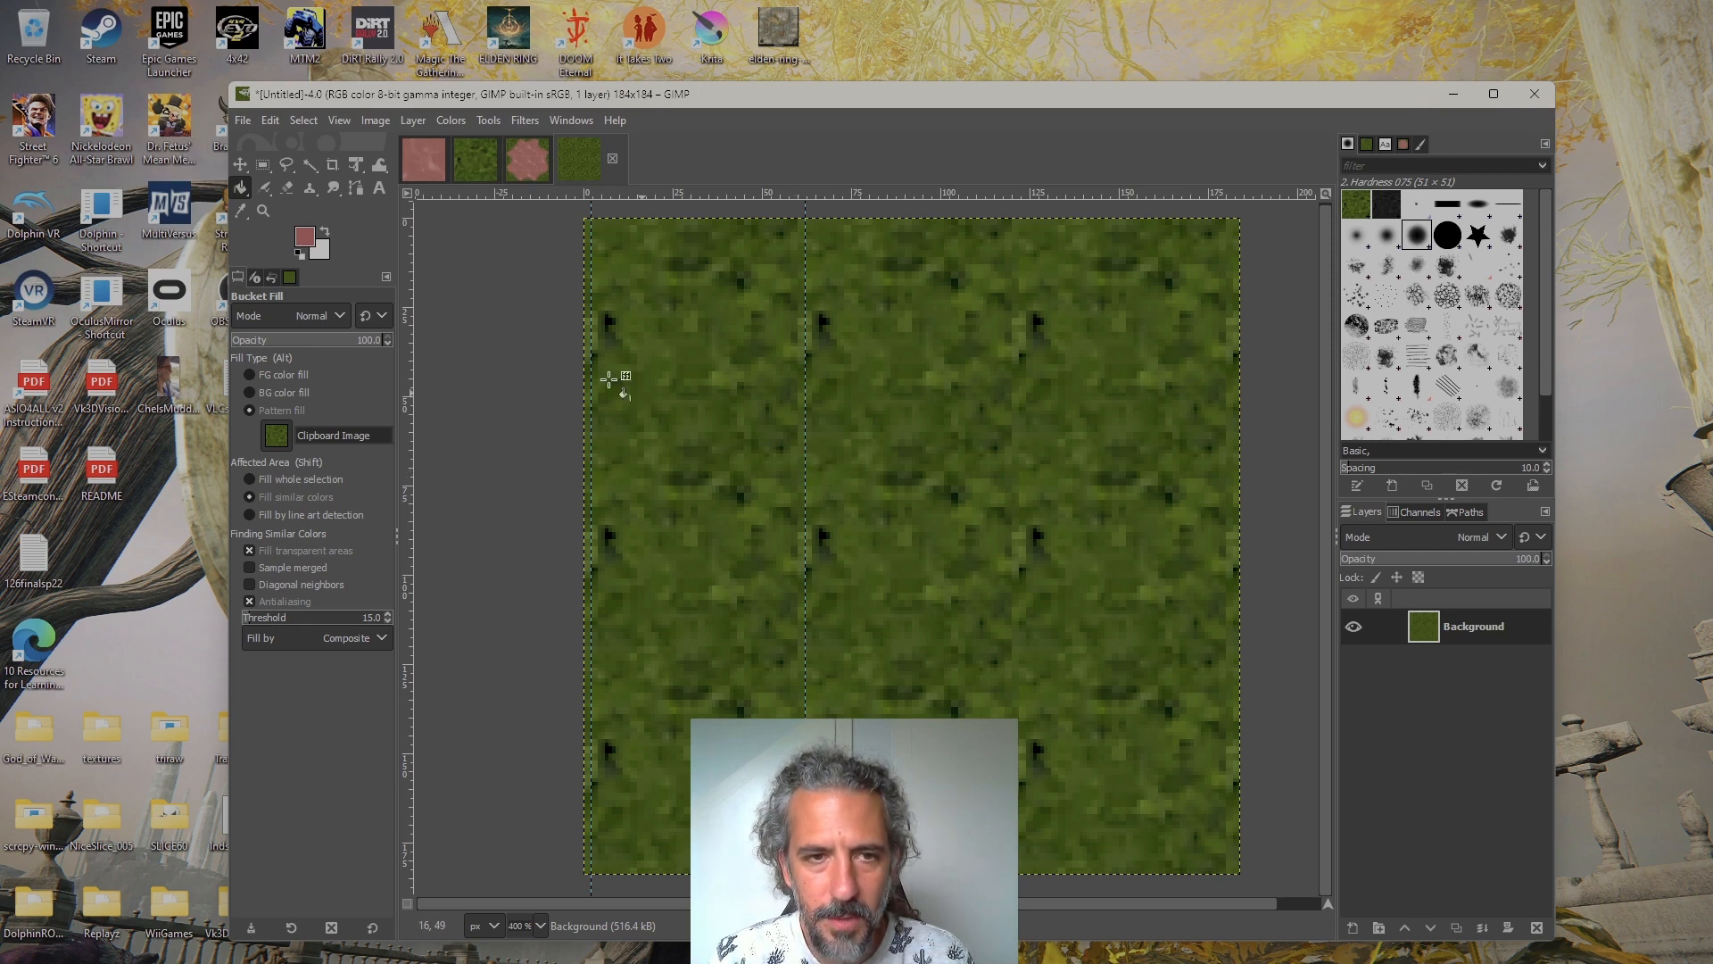
pyautogui.moveTo(407, 348); pyautogui.dragTo(1020, 398)
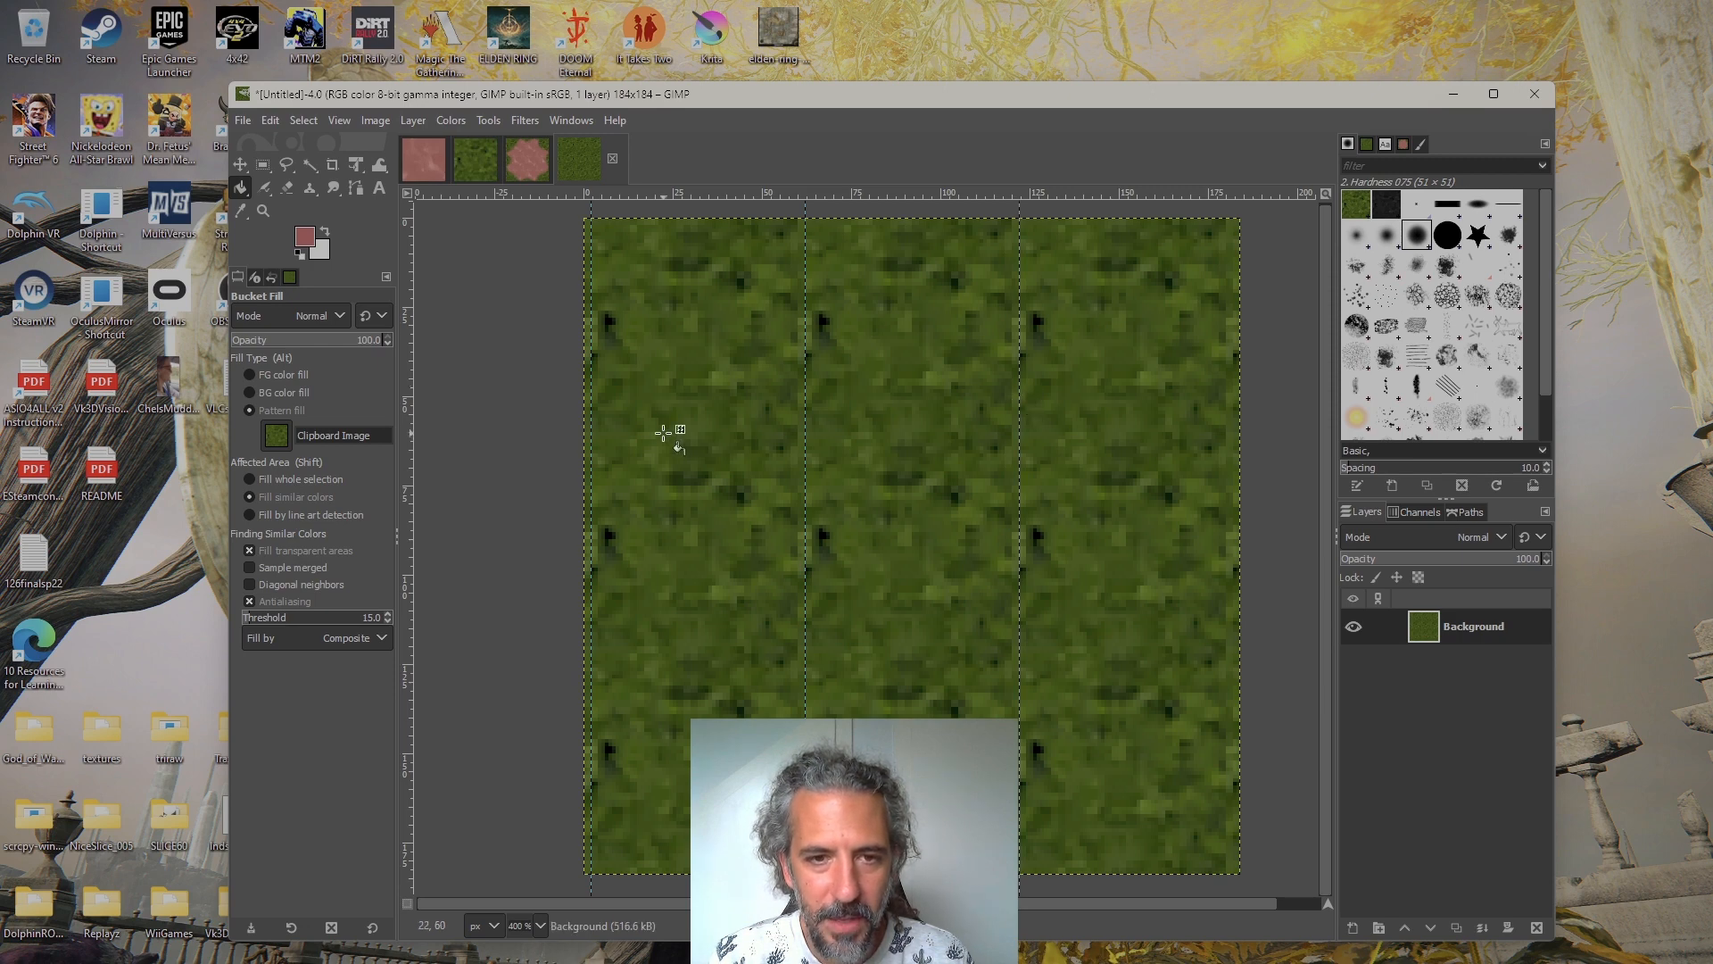
pyautogui.moveTo(406, 448); pyautogui.dragTo(1232, 479)
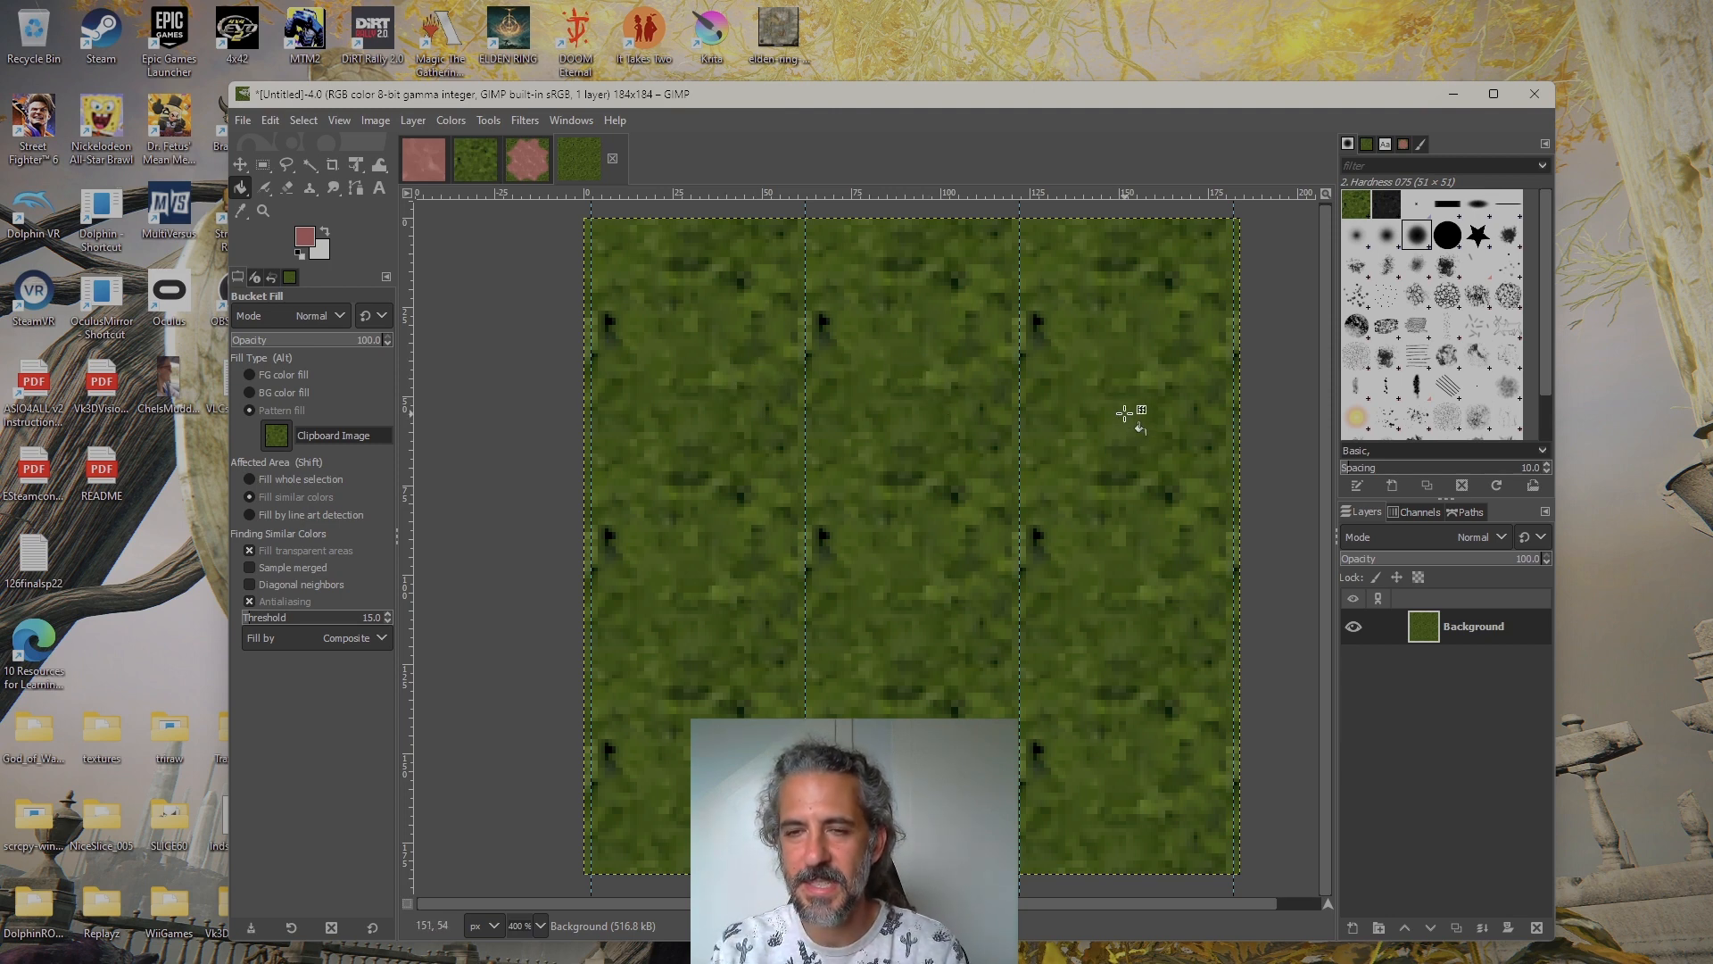
# Add horizontal guides at about 62, 122 and 182 px to complete the three-by-three tile grid
pyautogui.moveTo(896, 190); pyautogui.dragTo(896, 441)
pyautogui.moveTo(929, 193); pyautogui.dragTo(950, 654)
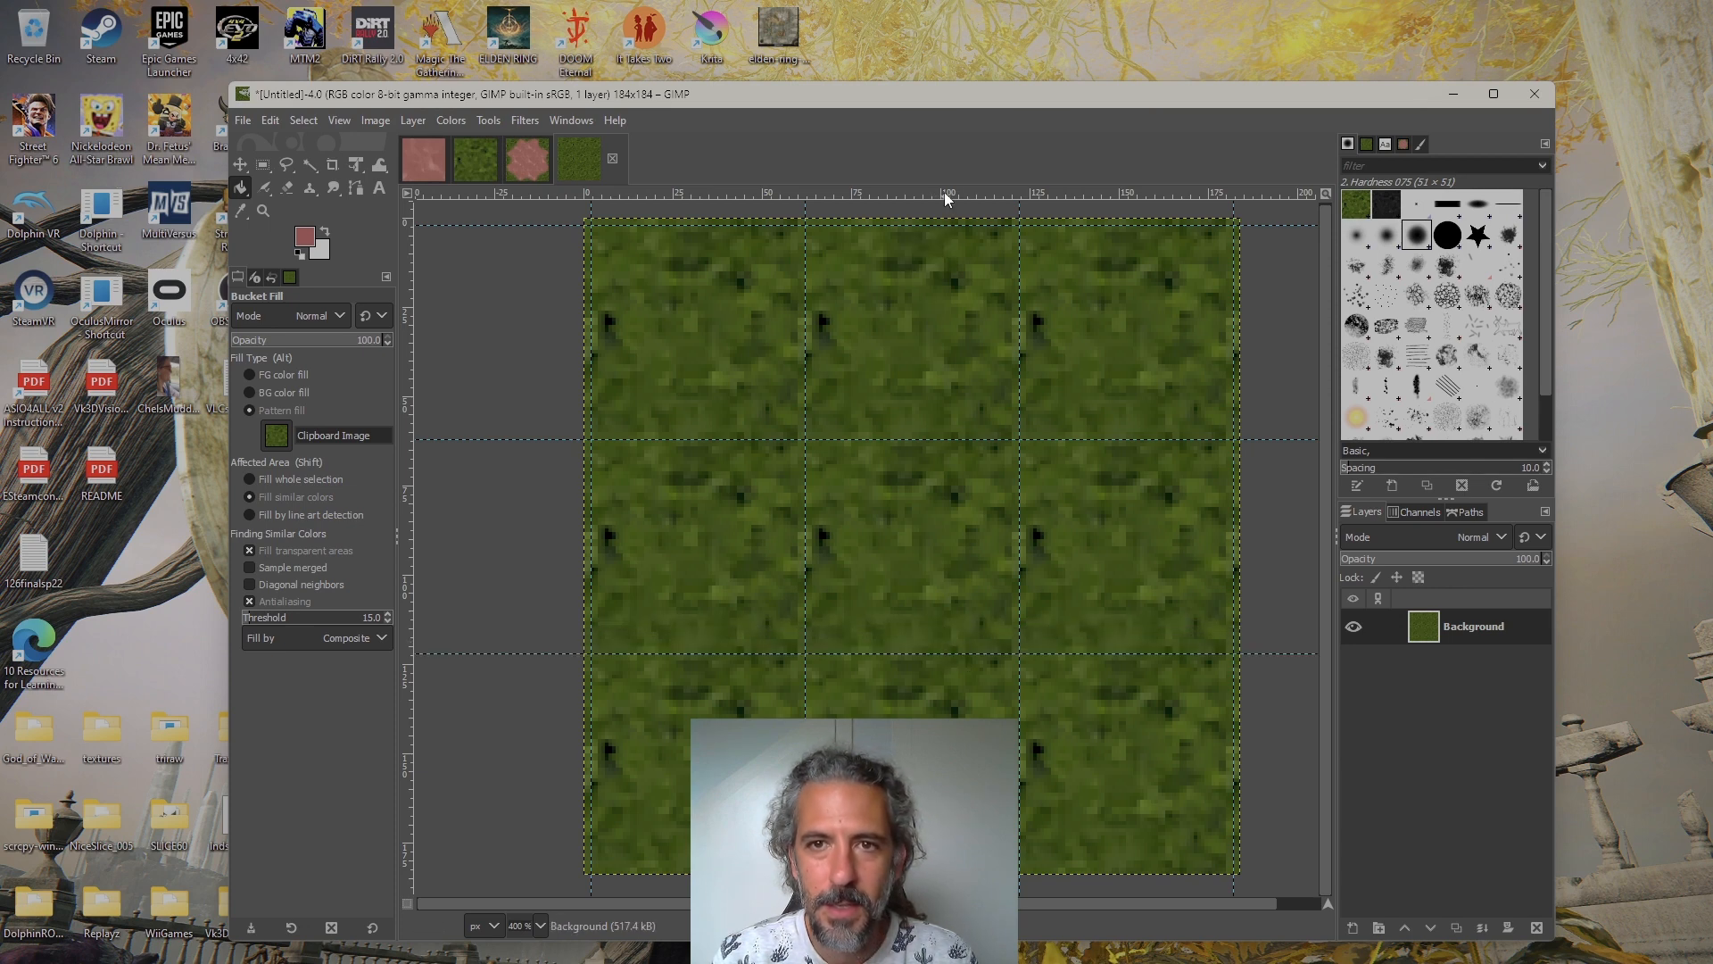
pyautogui.moveTo(939, 191); pyautogui.dragTo(890, 867)
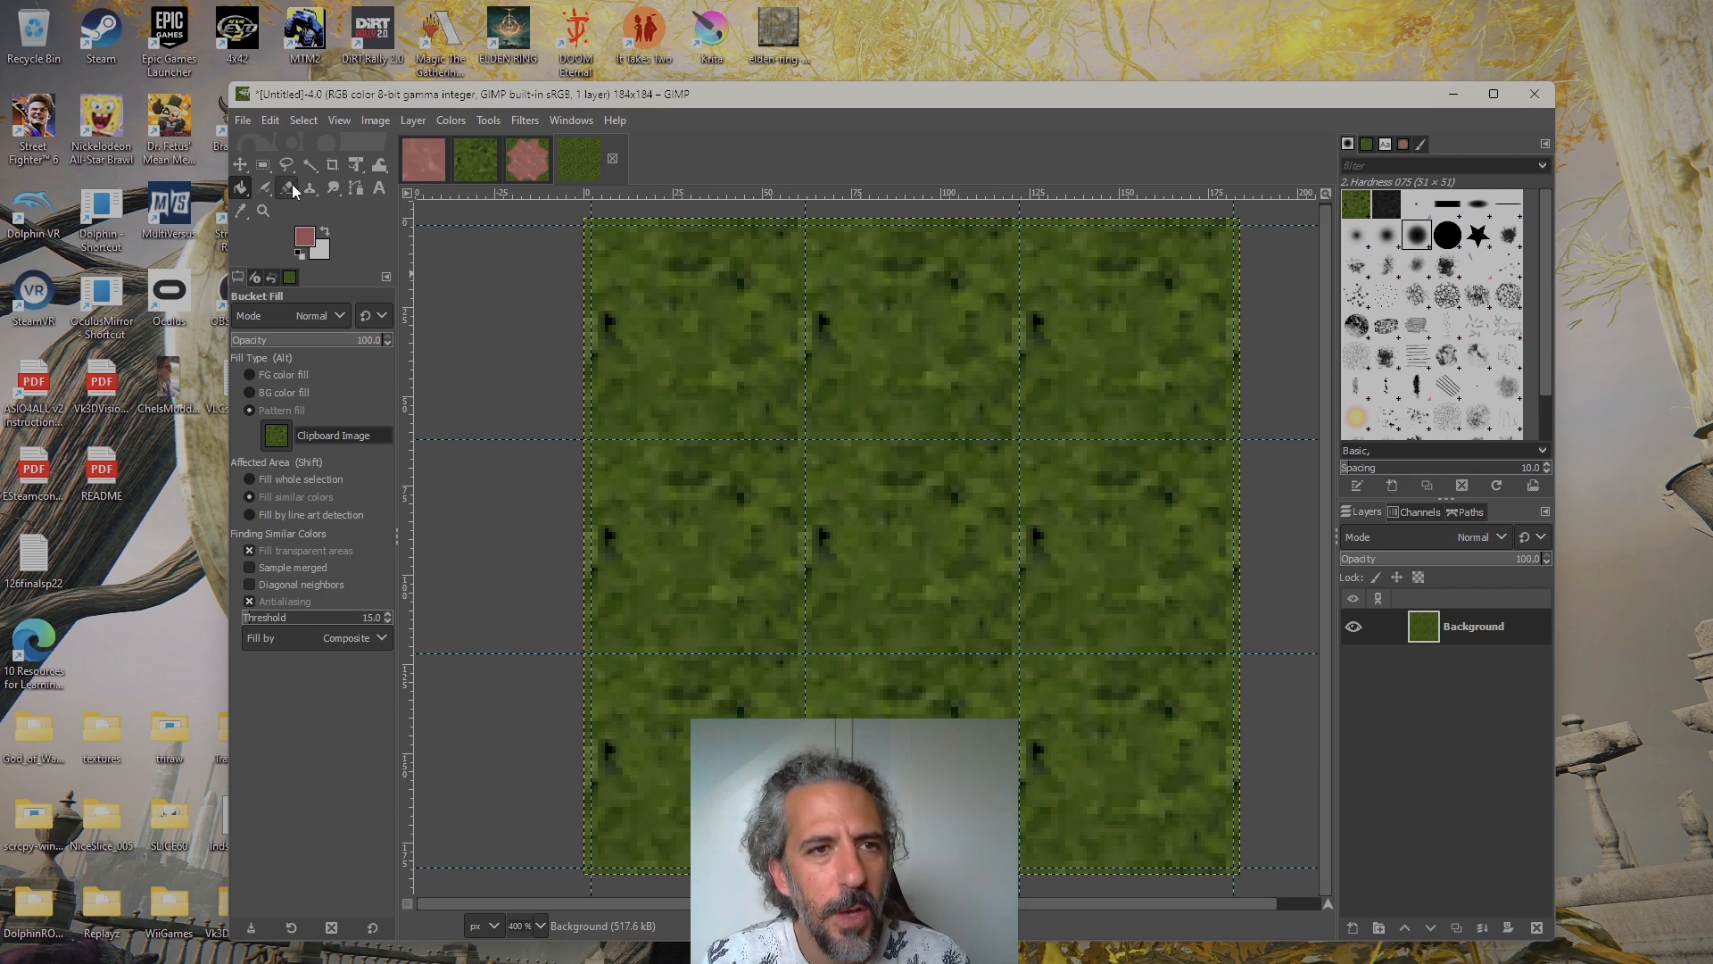
# Place a fixed-size 64x64 rectangular selection at position 0, 0 over the upper-left tile, checking cae_lim.xcf for reference
pyautogui.click(262, 165)
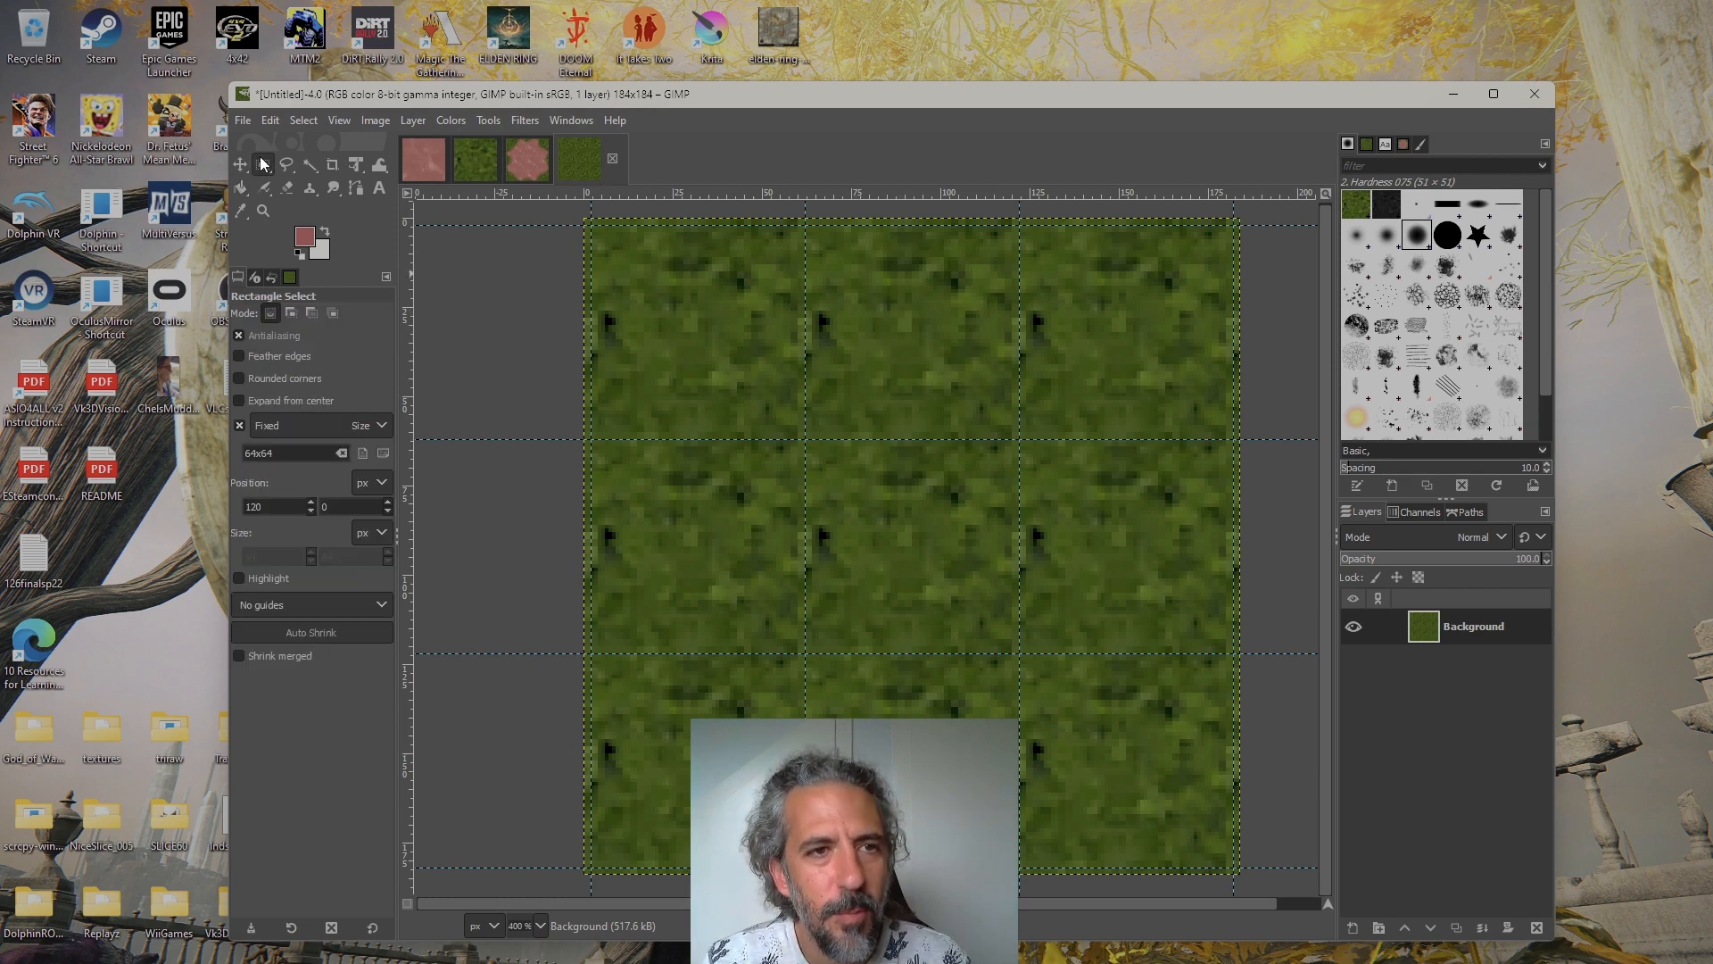
pyautogui.click(532, 179)
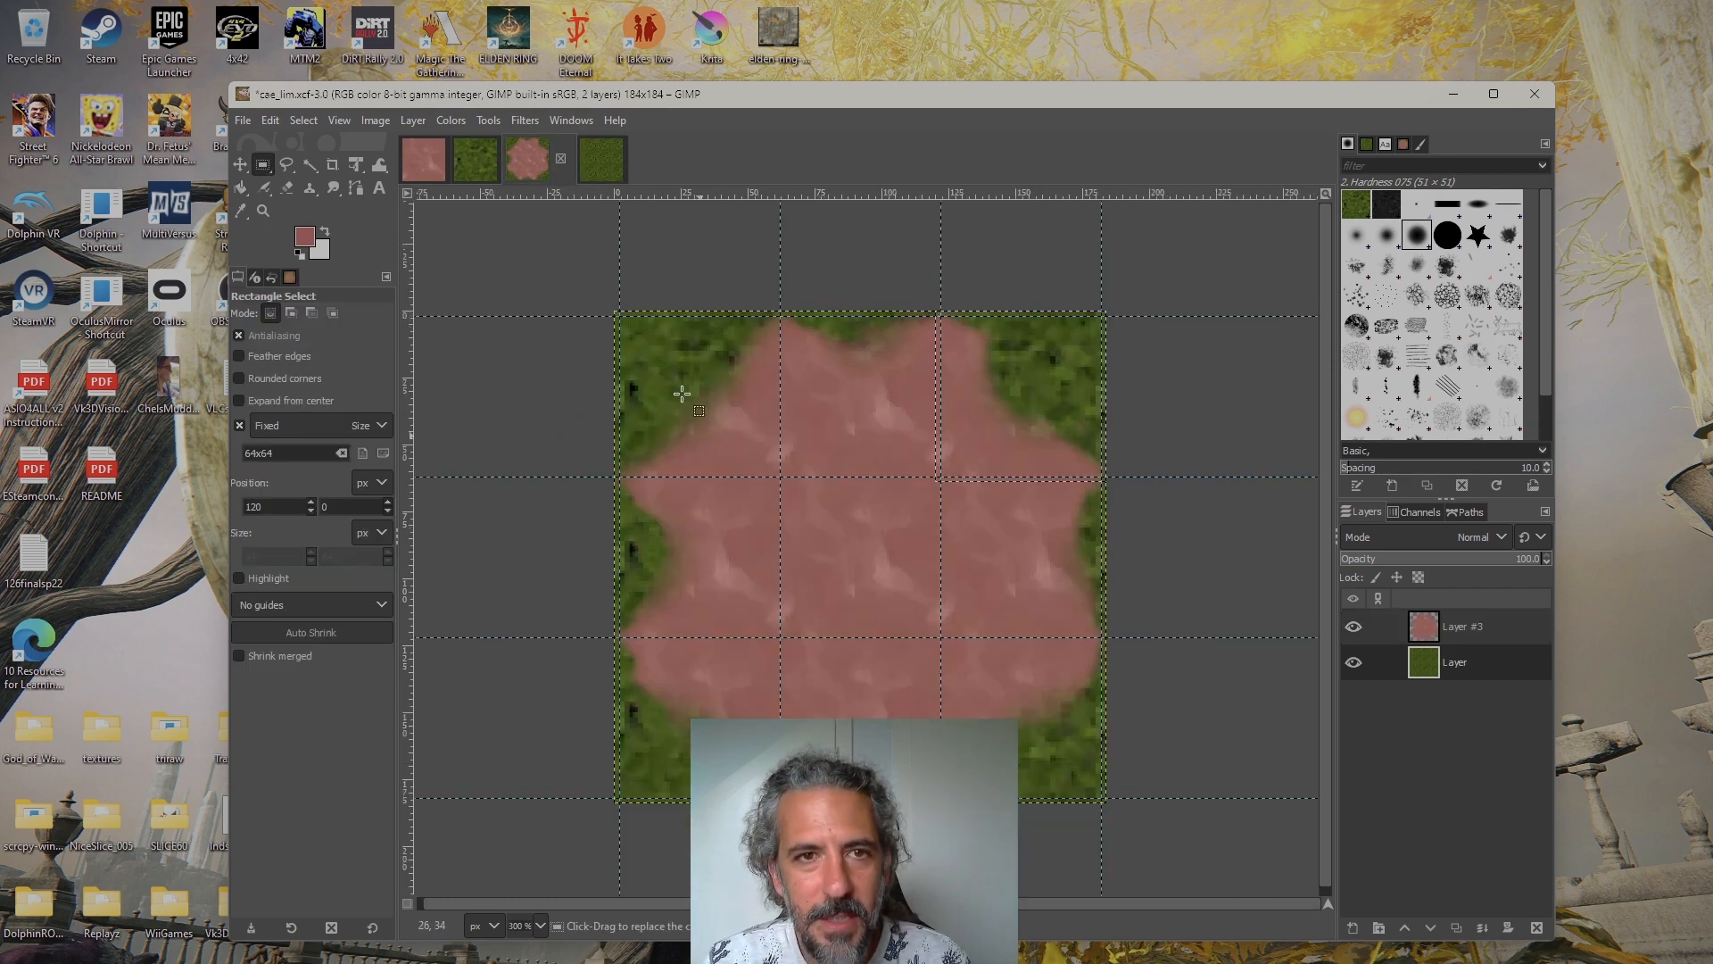
pyautogui.click(601, 159)
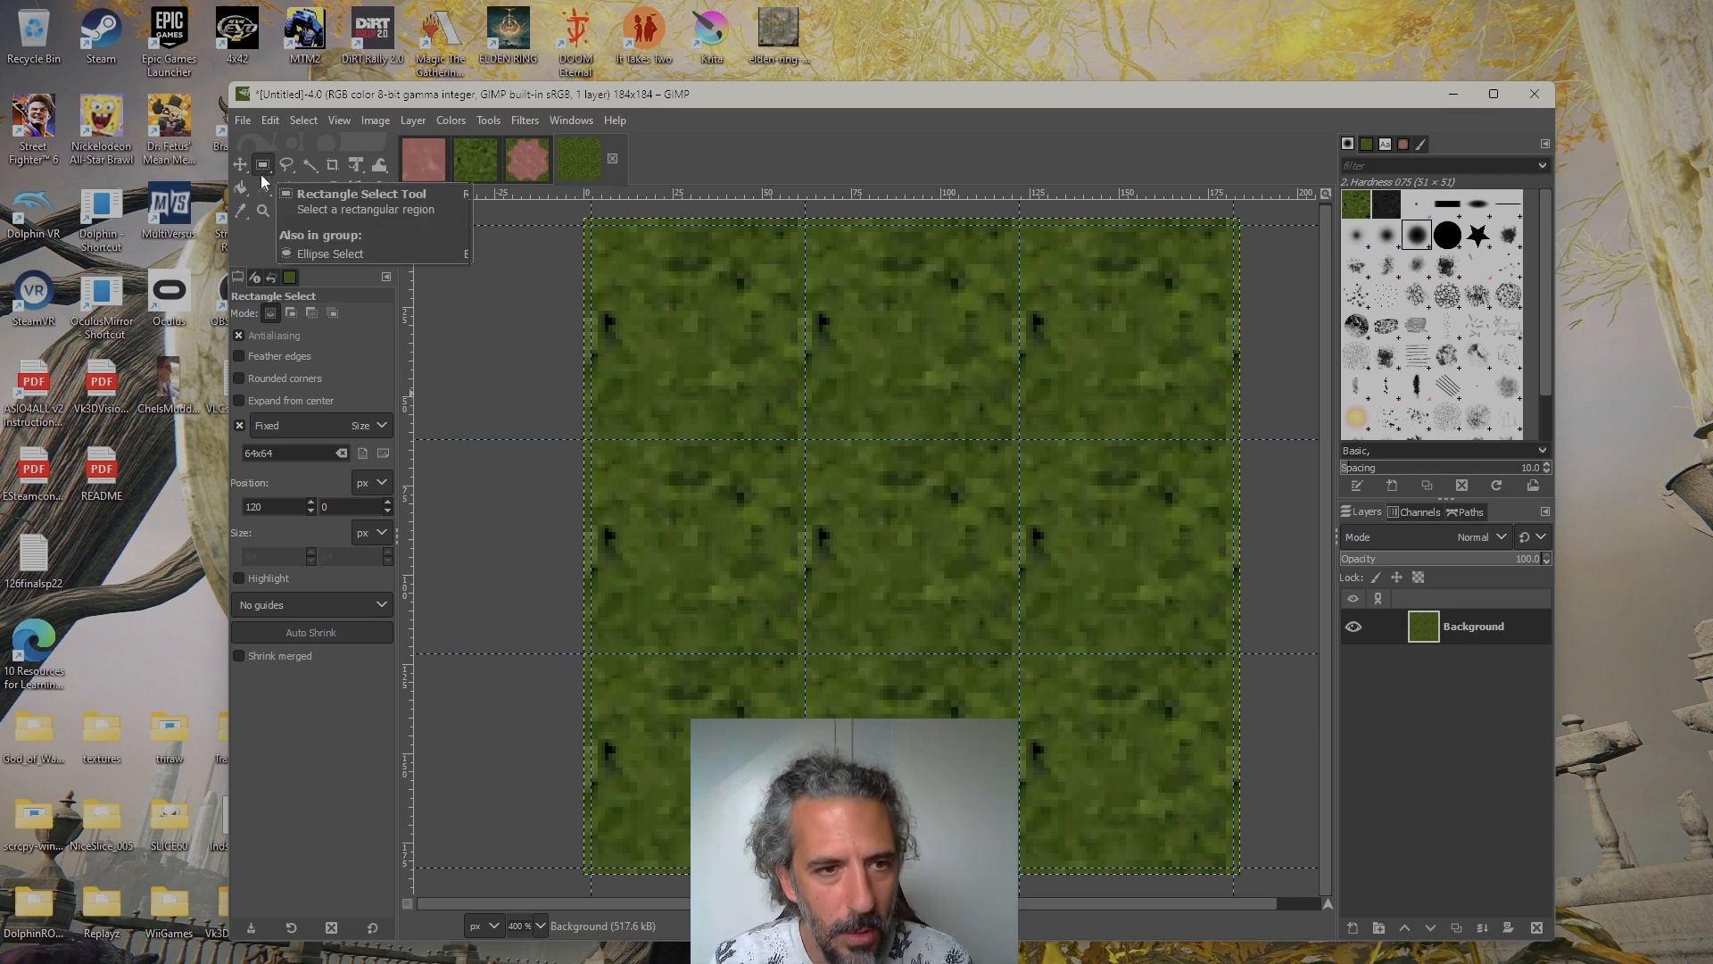
pyautogui.click(377, 425)
pyautogui.click(324, 516)
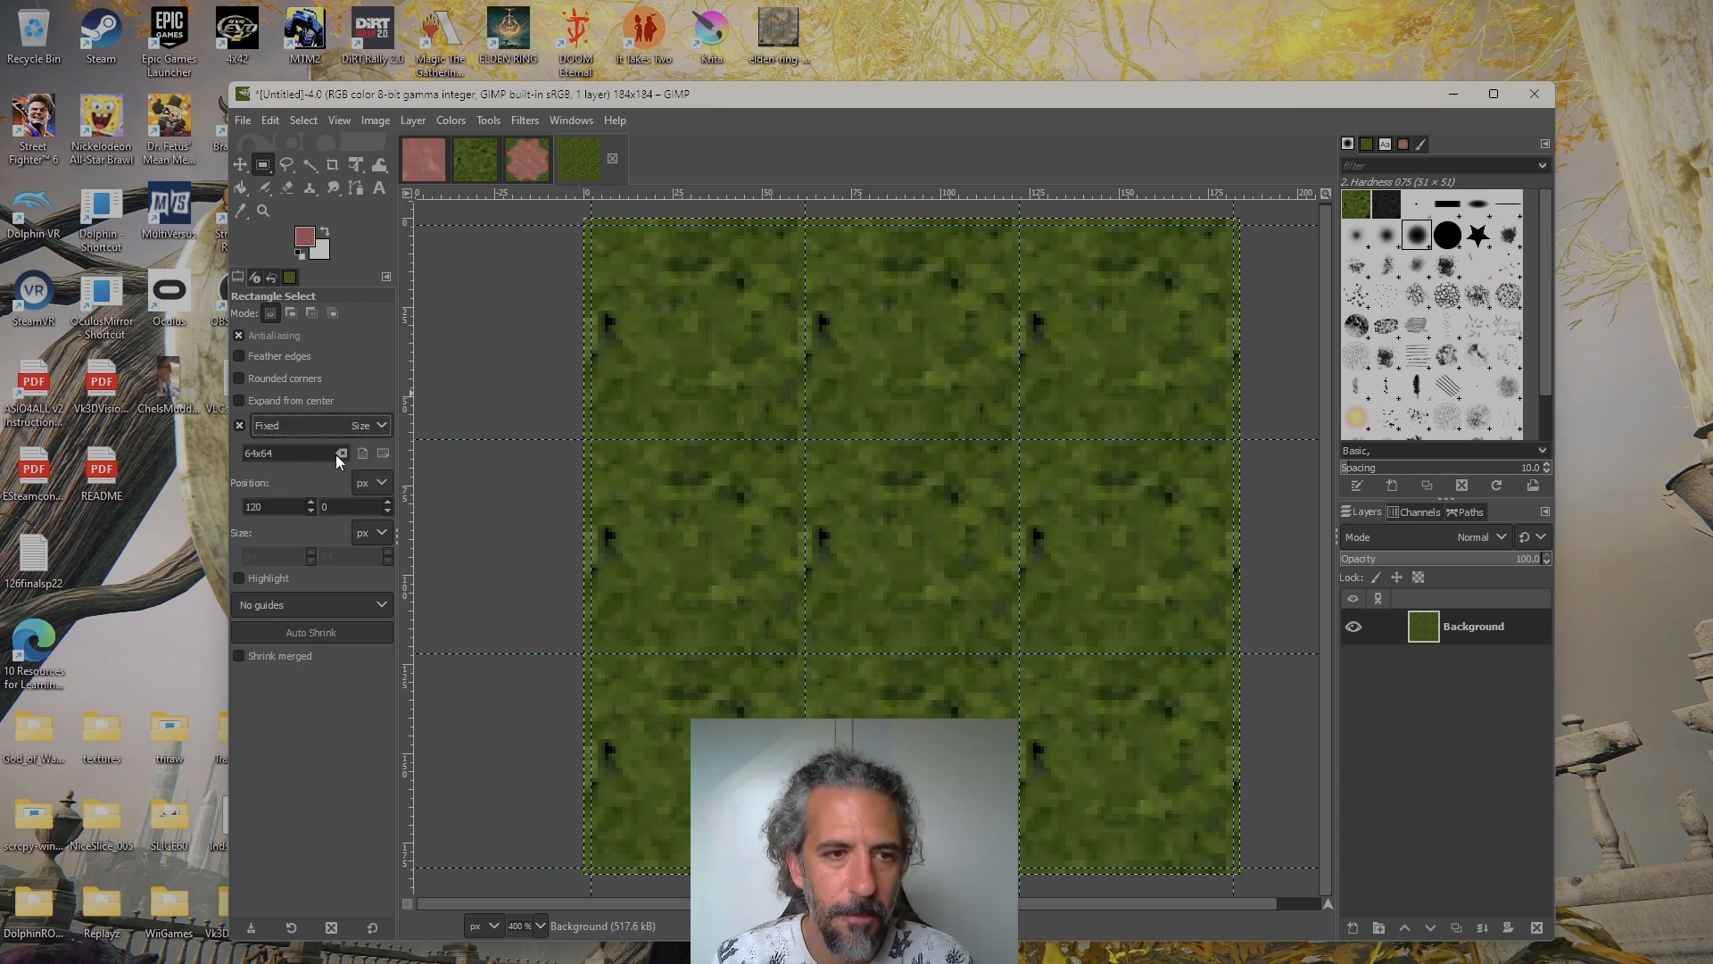
pyautogui.click(687, 365)
pyautogui.moveTo(687, 365); pyautogui.dragTo(701, 325)
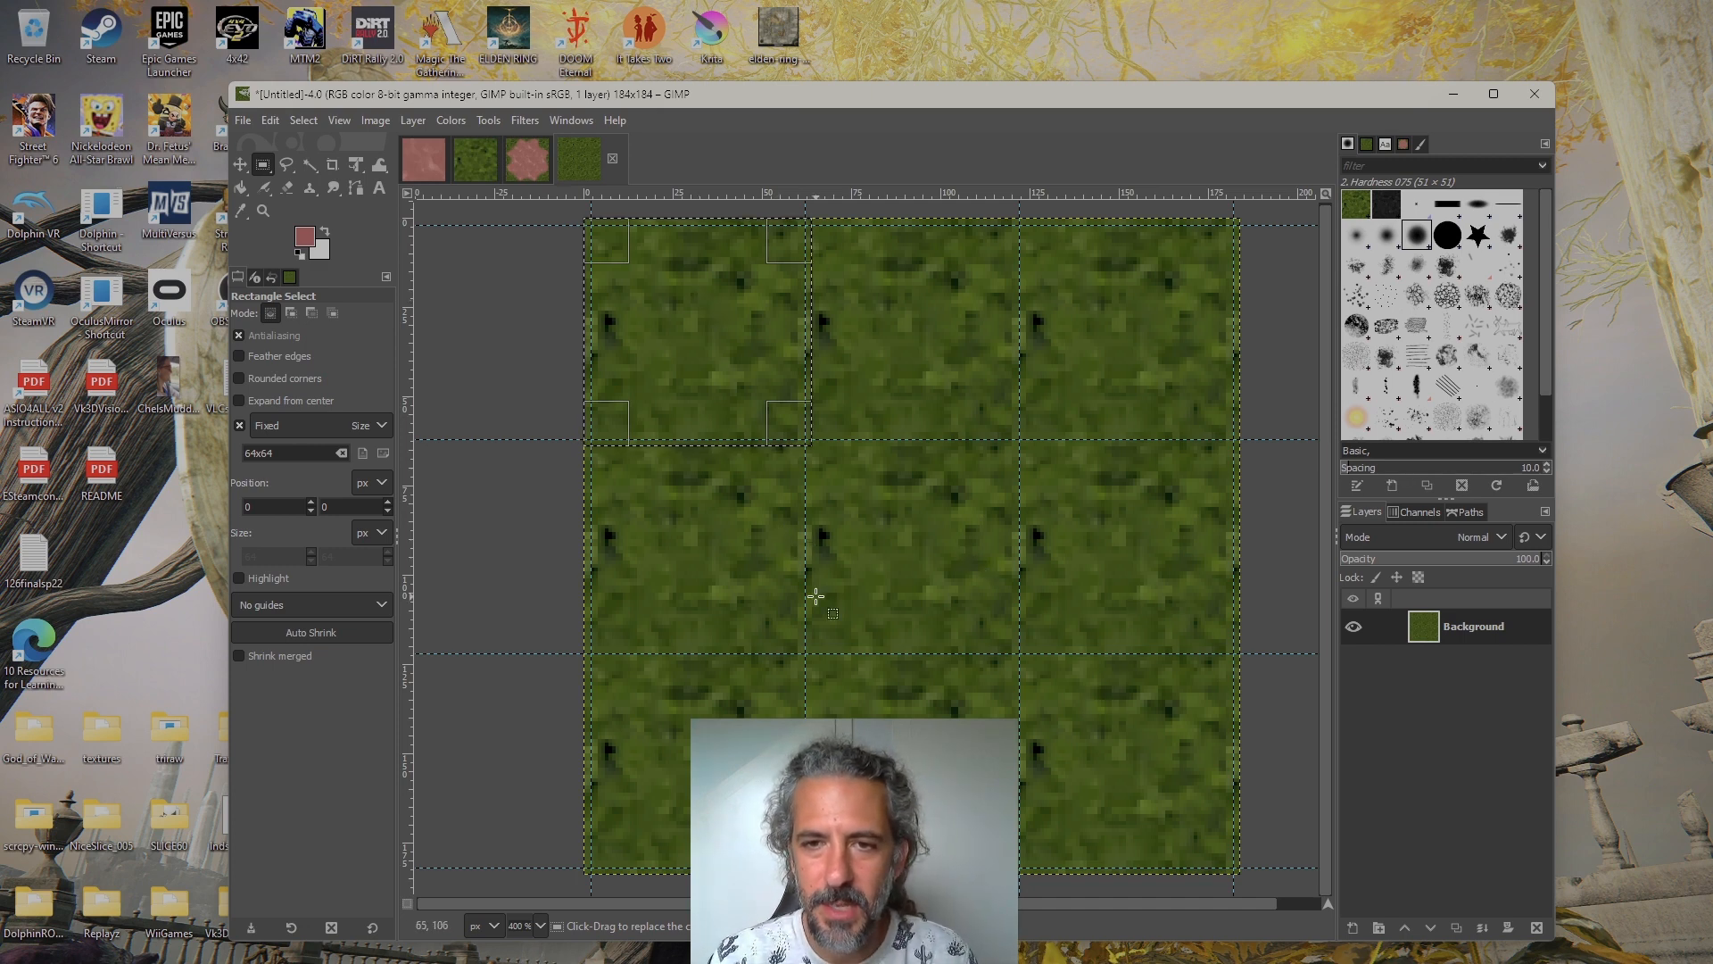
# Examine up close how the 64x64 selection's edges extend past the guides around the upper-left tile
pyautogui.moveTo(843, 568); pyautogui.dragTo(696, 333)
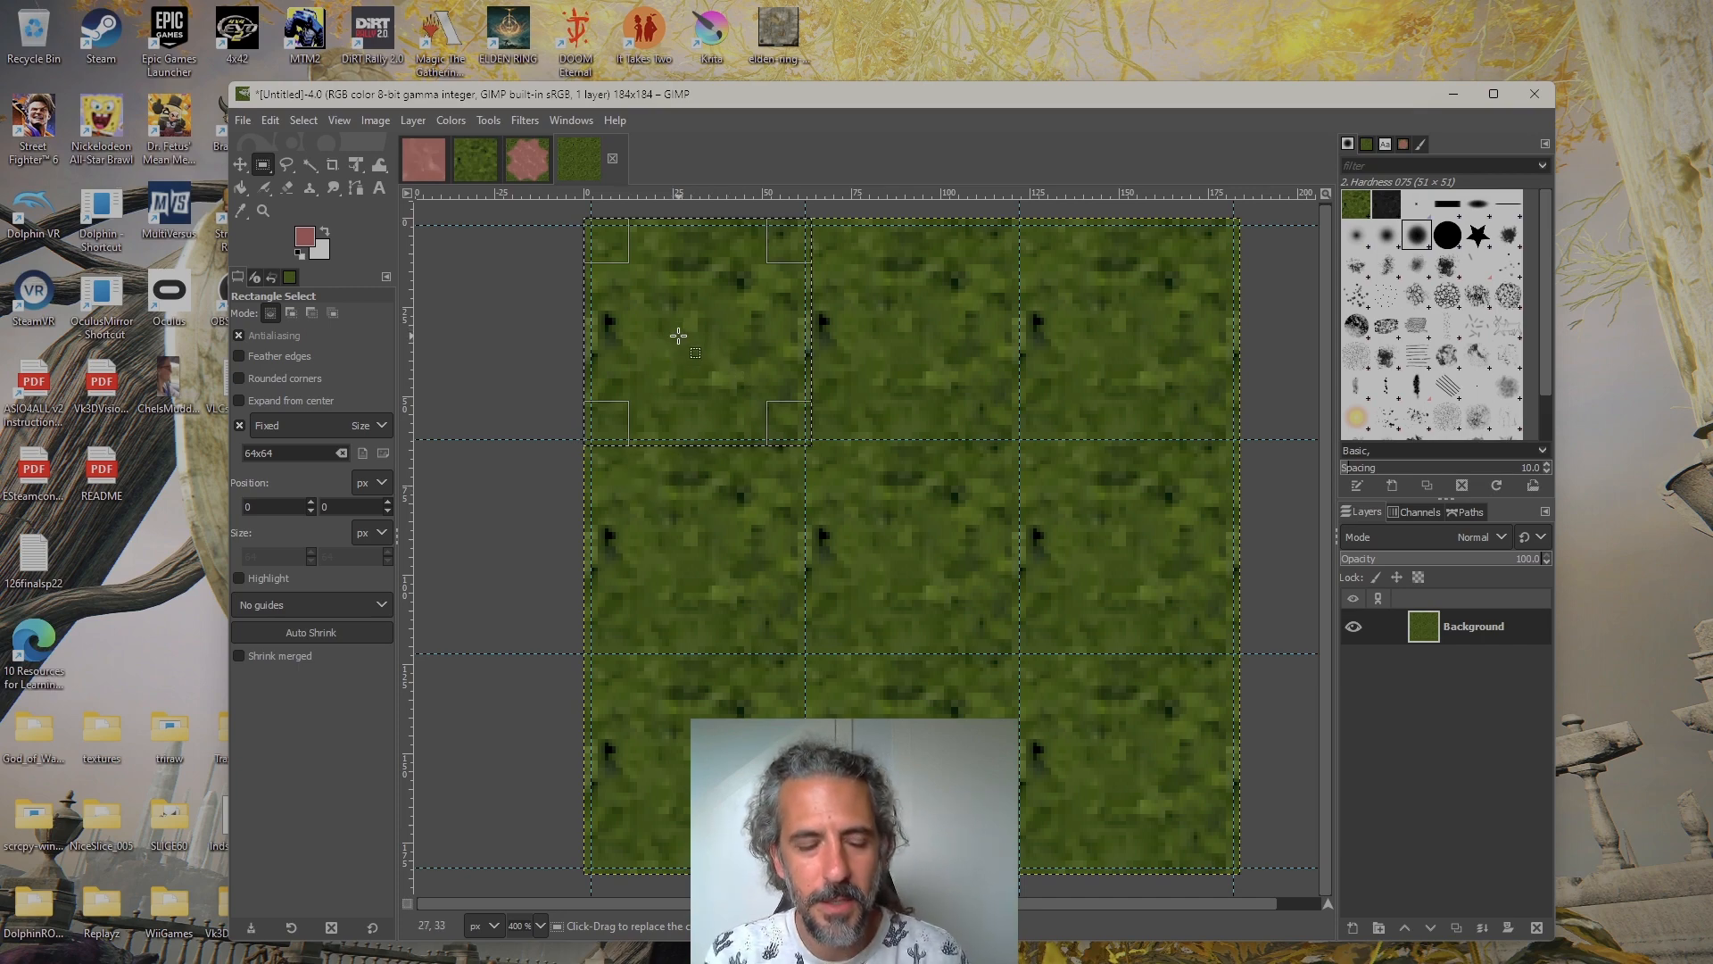
pyautogui.keyDown('ctrl'); pyautogui.scroll(1, 682, 315); pyautogui.keyUp('ctrl')
pyautogui.keyDown('ctrl'); pyautogui.scroll(1, 682, 315); pyautogui.keyUp('ctrl')
pyautogui.moveTo(688, 306); pyautogui.dragTo(810, 507)
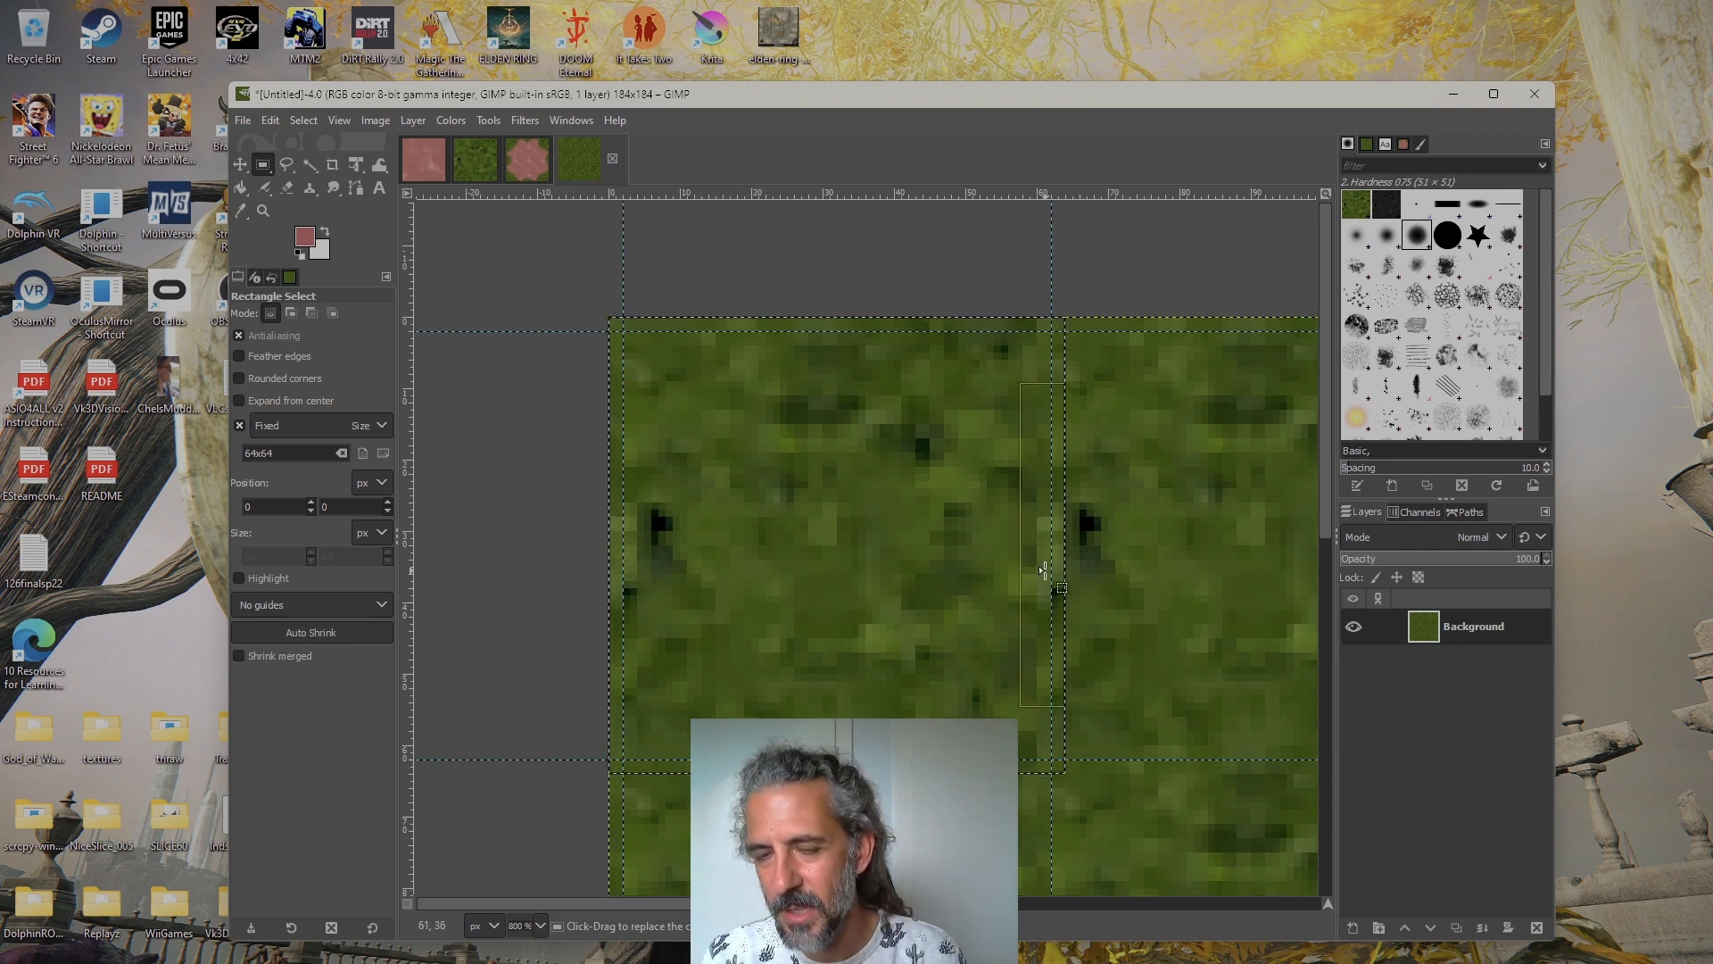
pyautogui.moveTo(1124, 589); pyautogui.dragTo(979, 541)
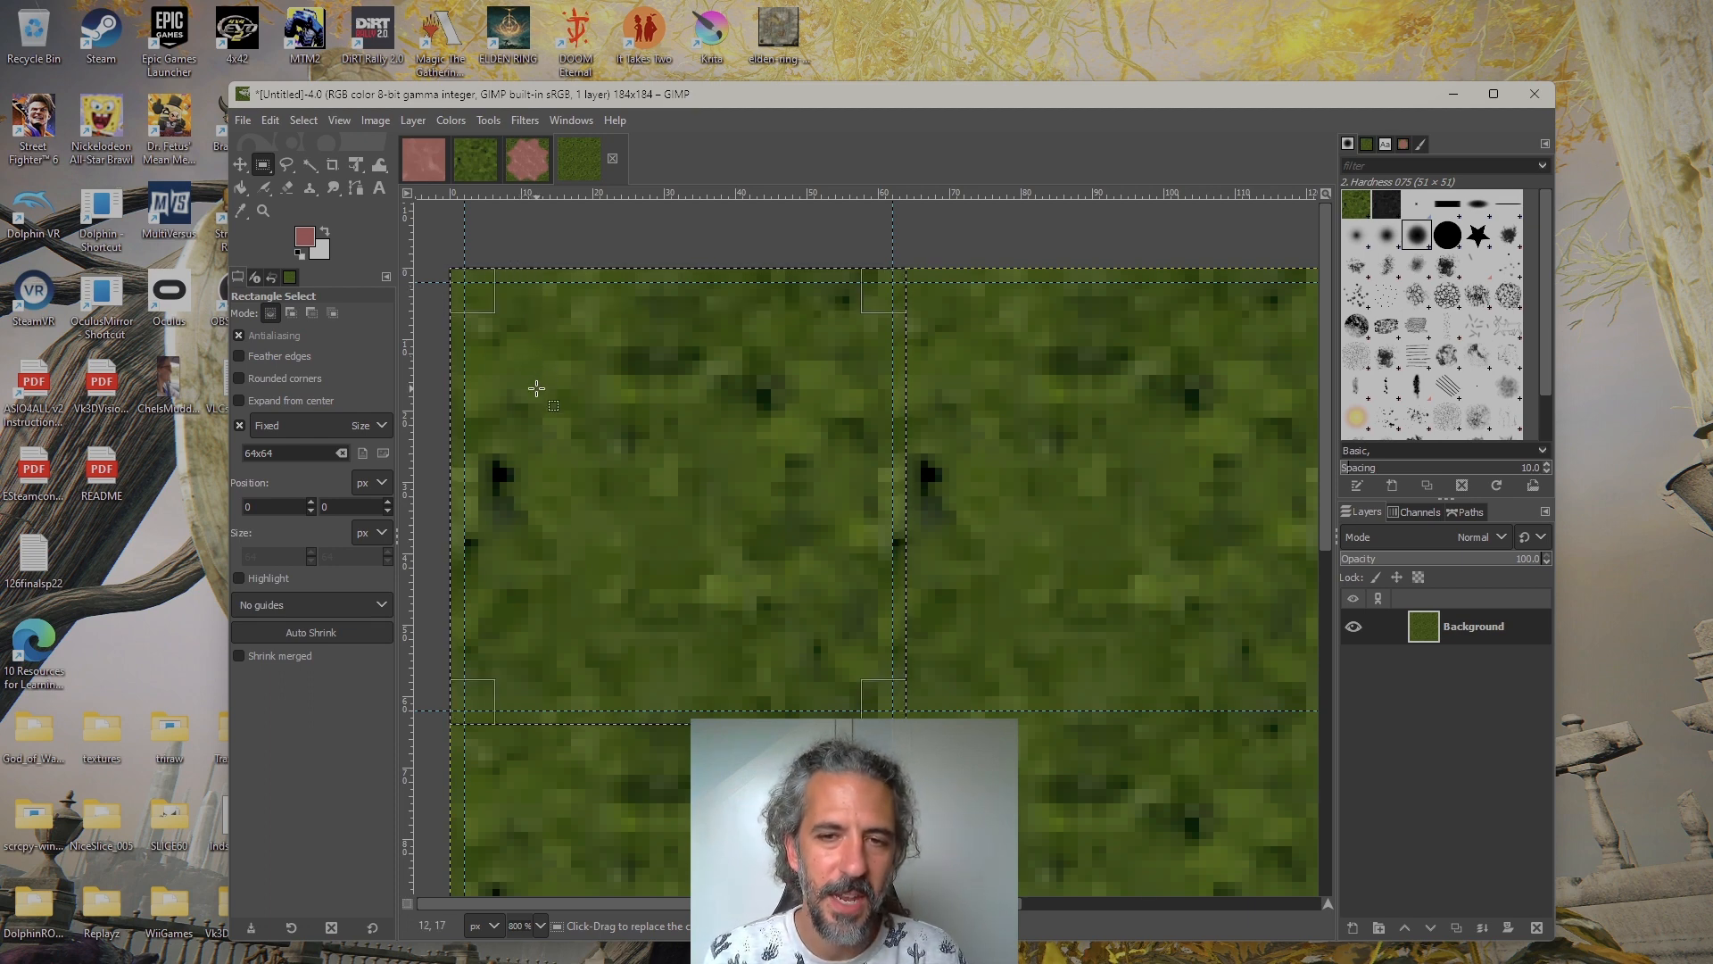
# Shift the 64x64 selection to position 60, 0 over the upper-middle tile, and return it to 0, 0
pyautogui.moveTo(536, 464); pyautogui.dragTo(853, 476)
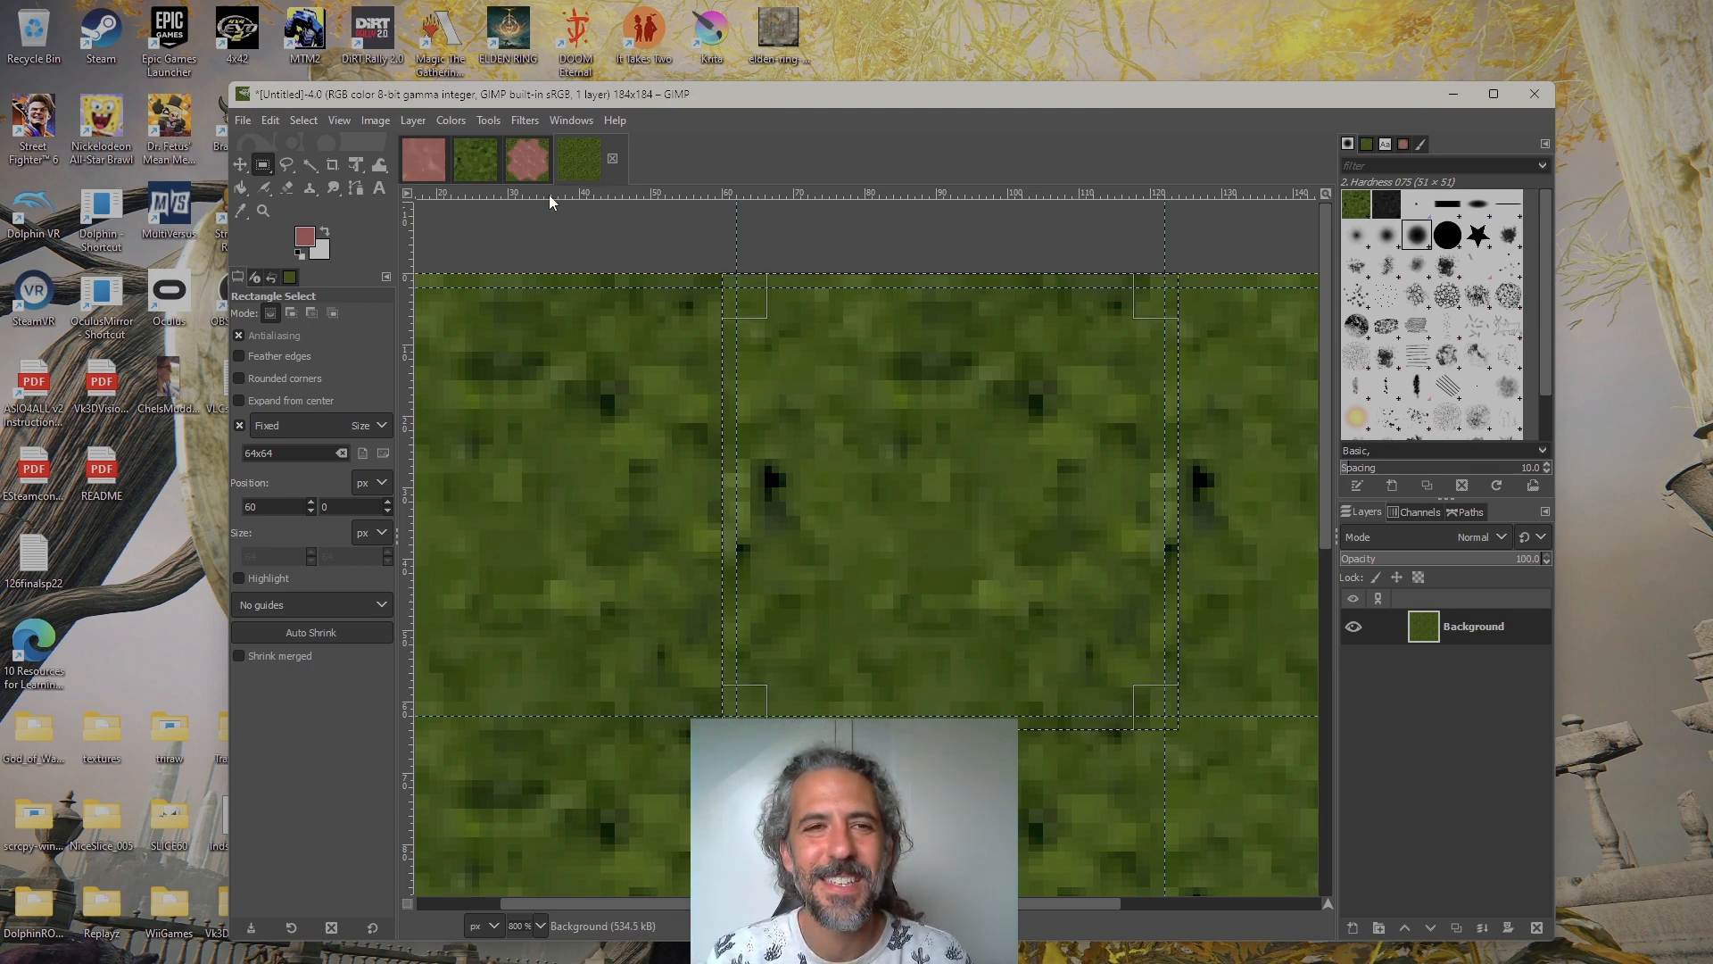
pyautogui.hotkey('alt', '2')
pyautogui.hotkey('alt', '4')
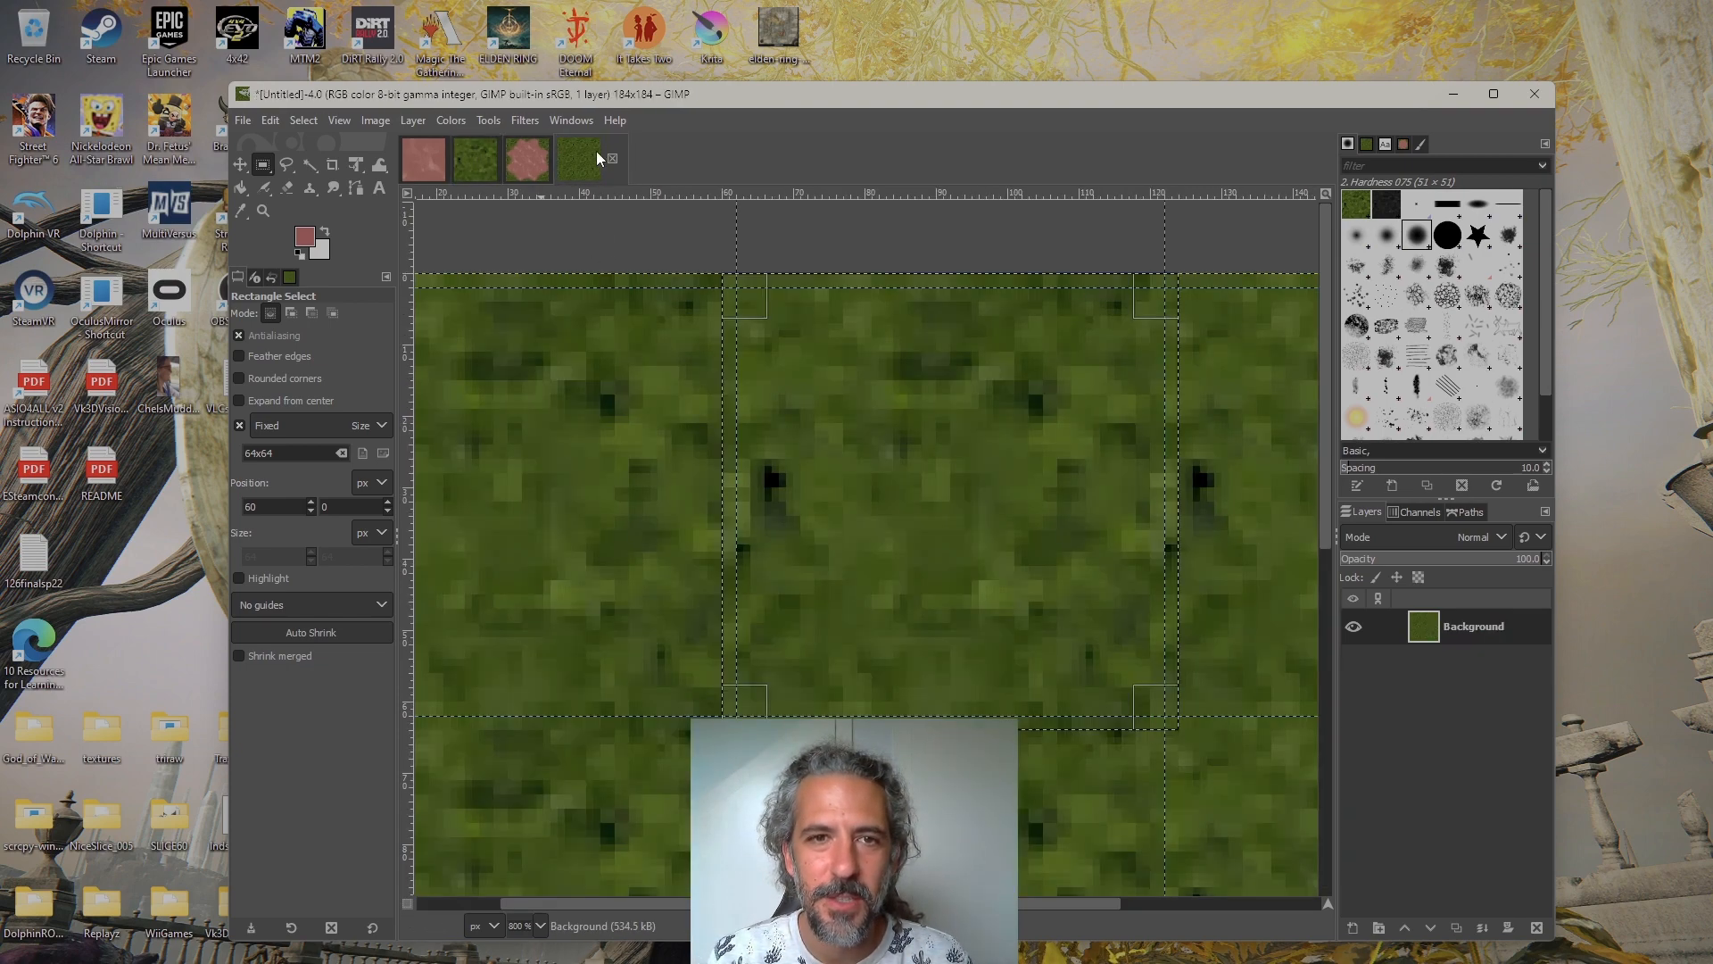
pyautogui.moveTo(840, 438); pyautogui.dragTo(944, 431)
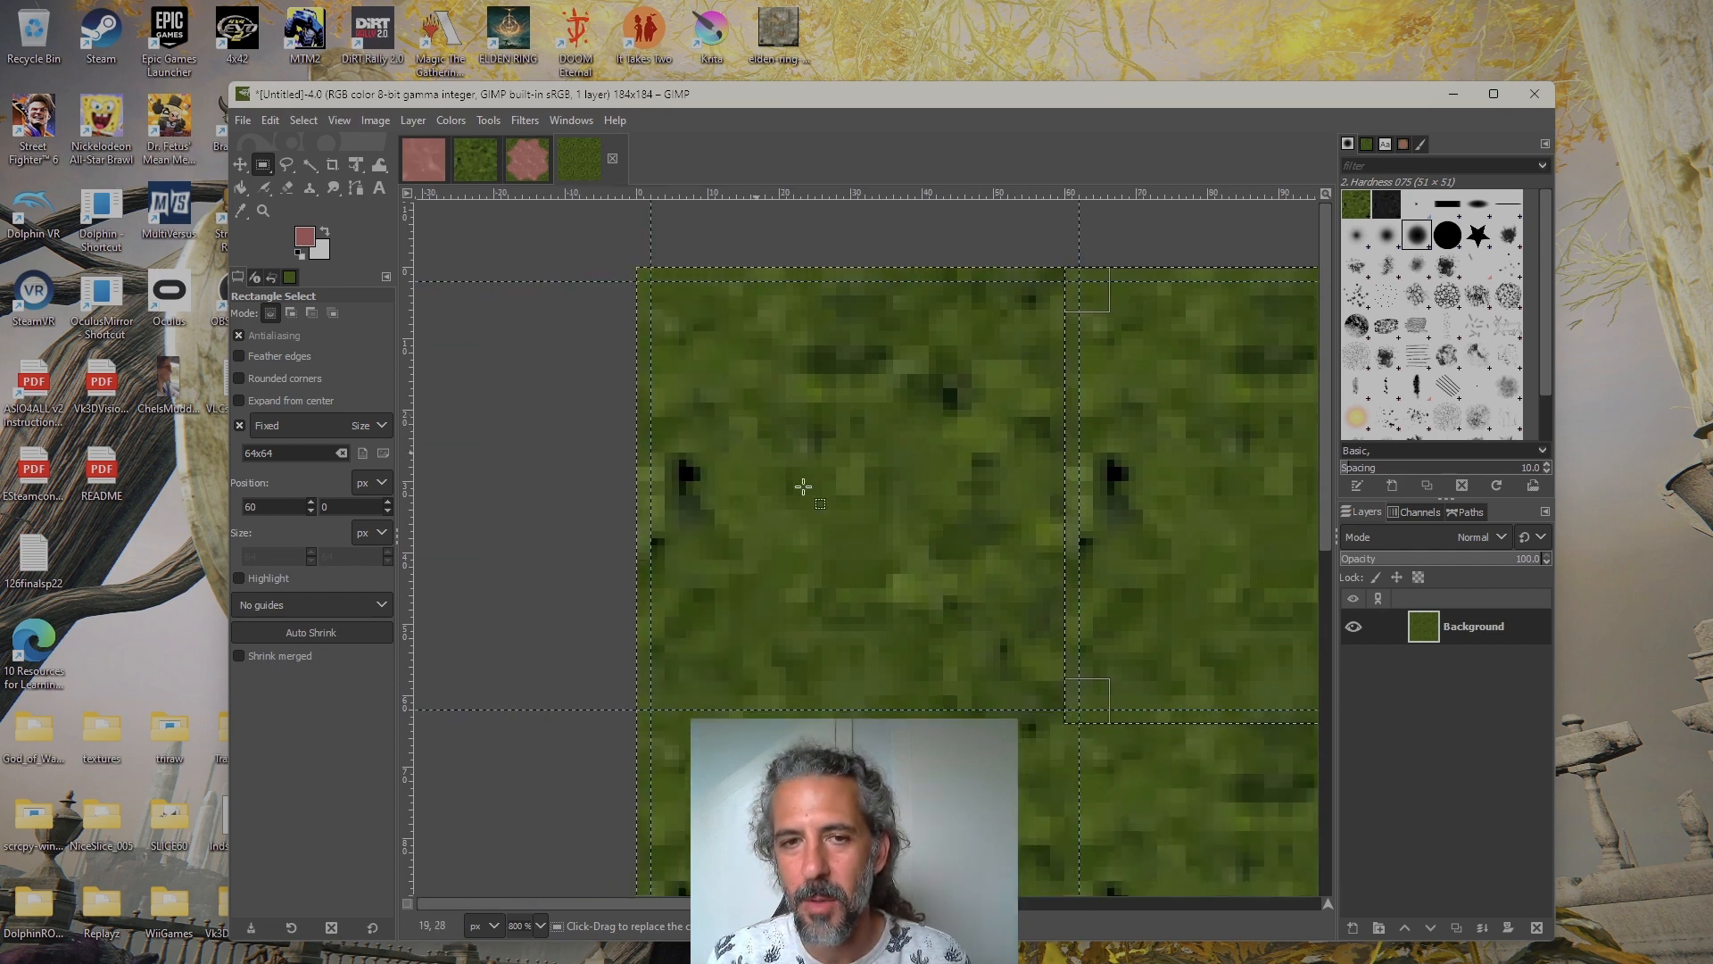
pyautogui.moveTo(884, 524); pyautogui.dragTo(704, 501)
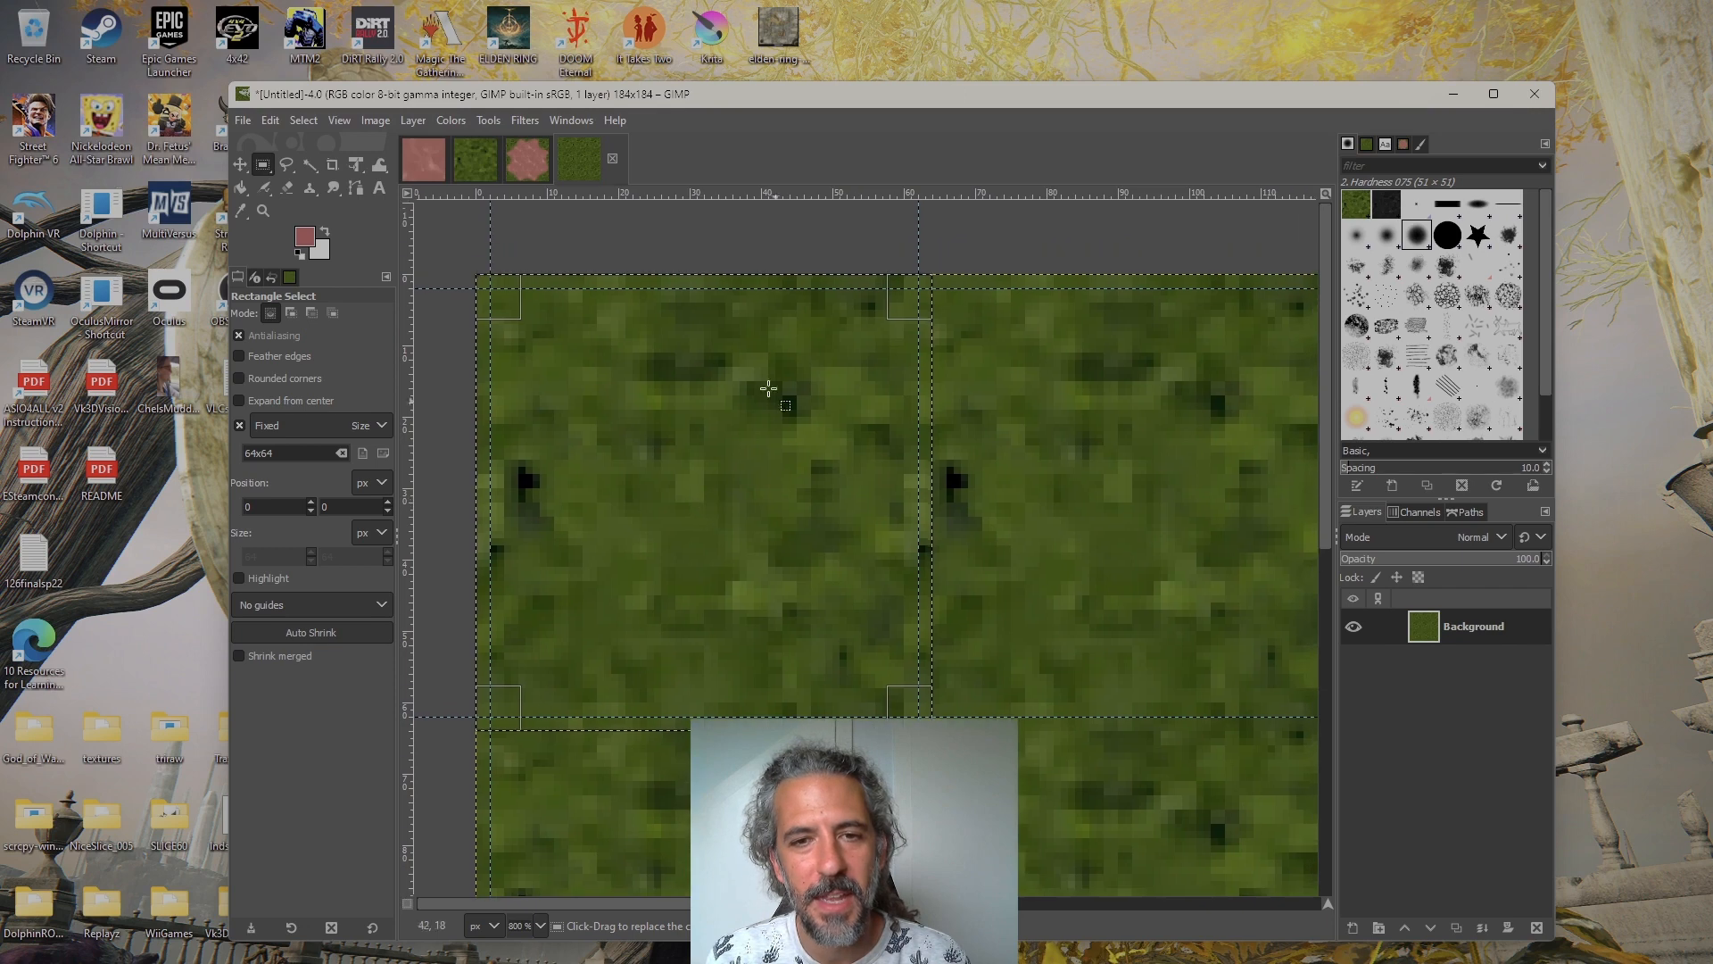
pyautogui.moveTo(823, 493)
pyautogui.mouseDown()
pyautogui.moveTo(758, 490)
pyautogui.moveTo(807, 487)
pyautogui.mouseUp()
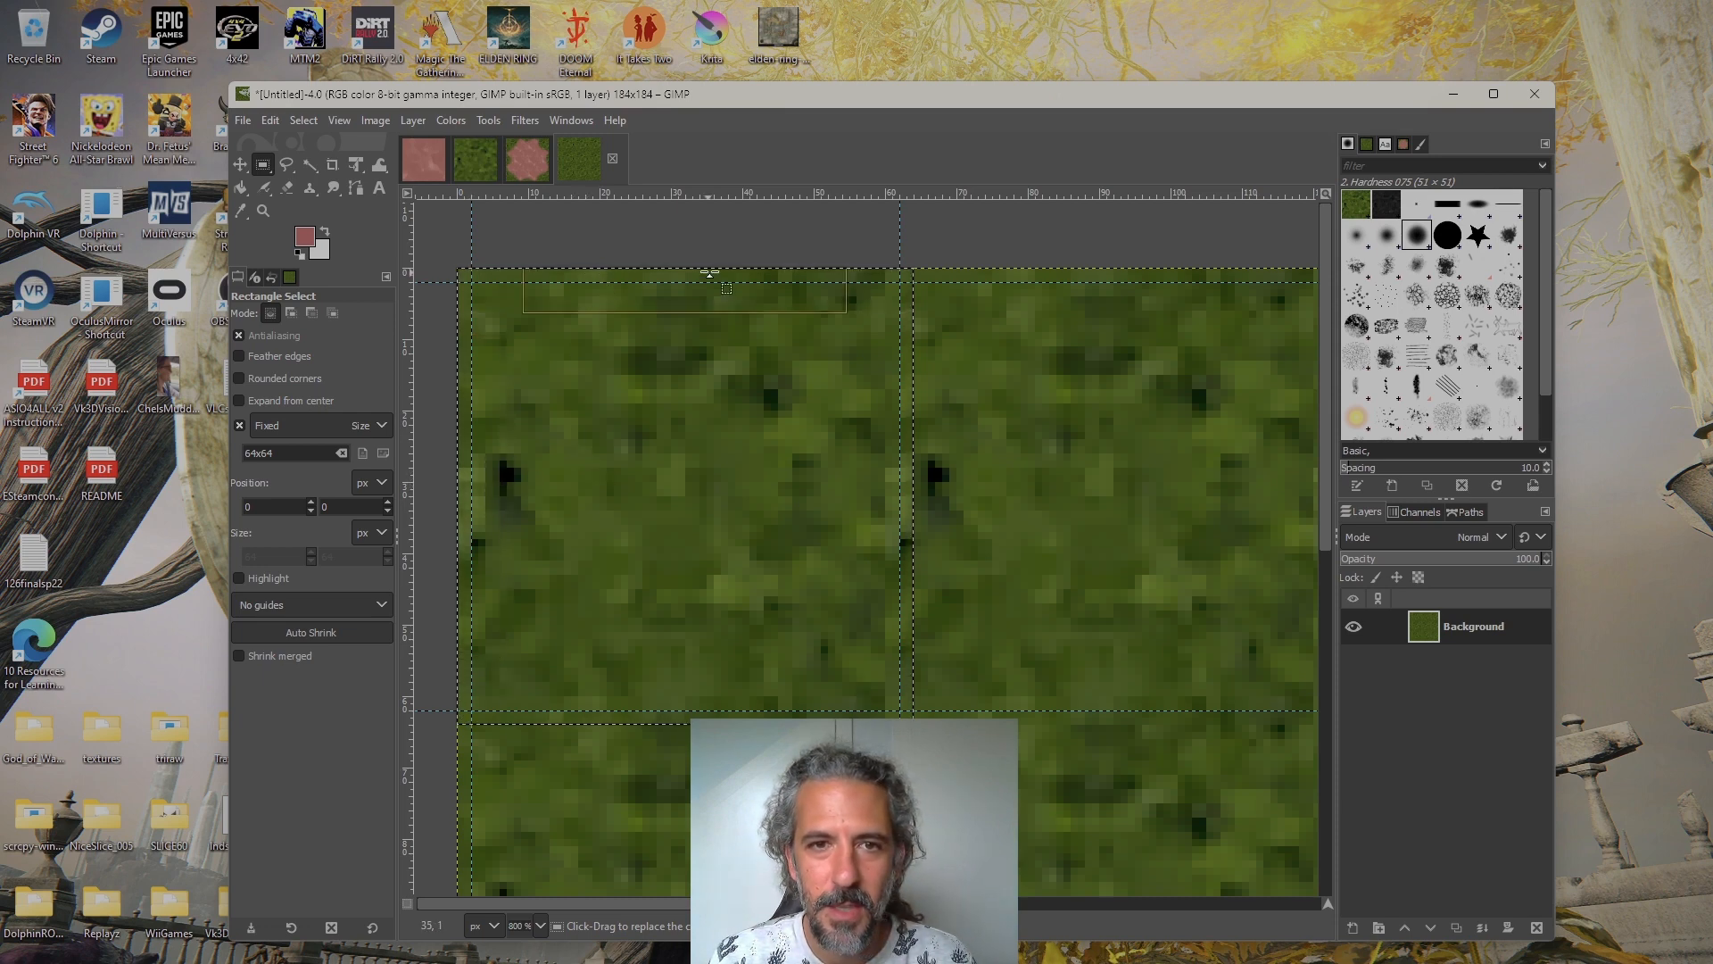
# Place the 64x64 selection at position 60, 0 over the upper-middle tile of the grass image
pyautogui.hscroll(5, 714, 321)
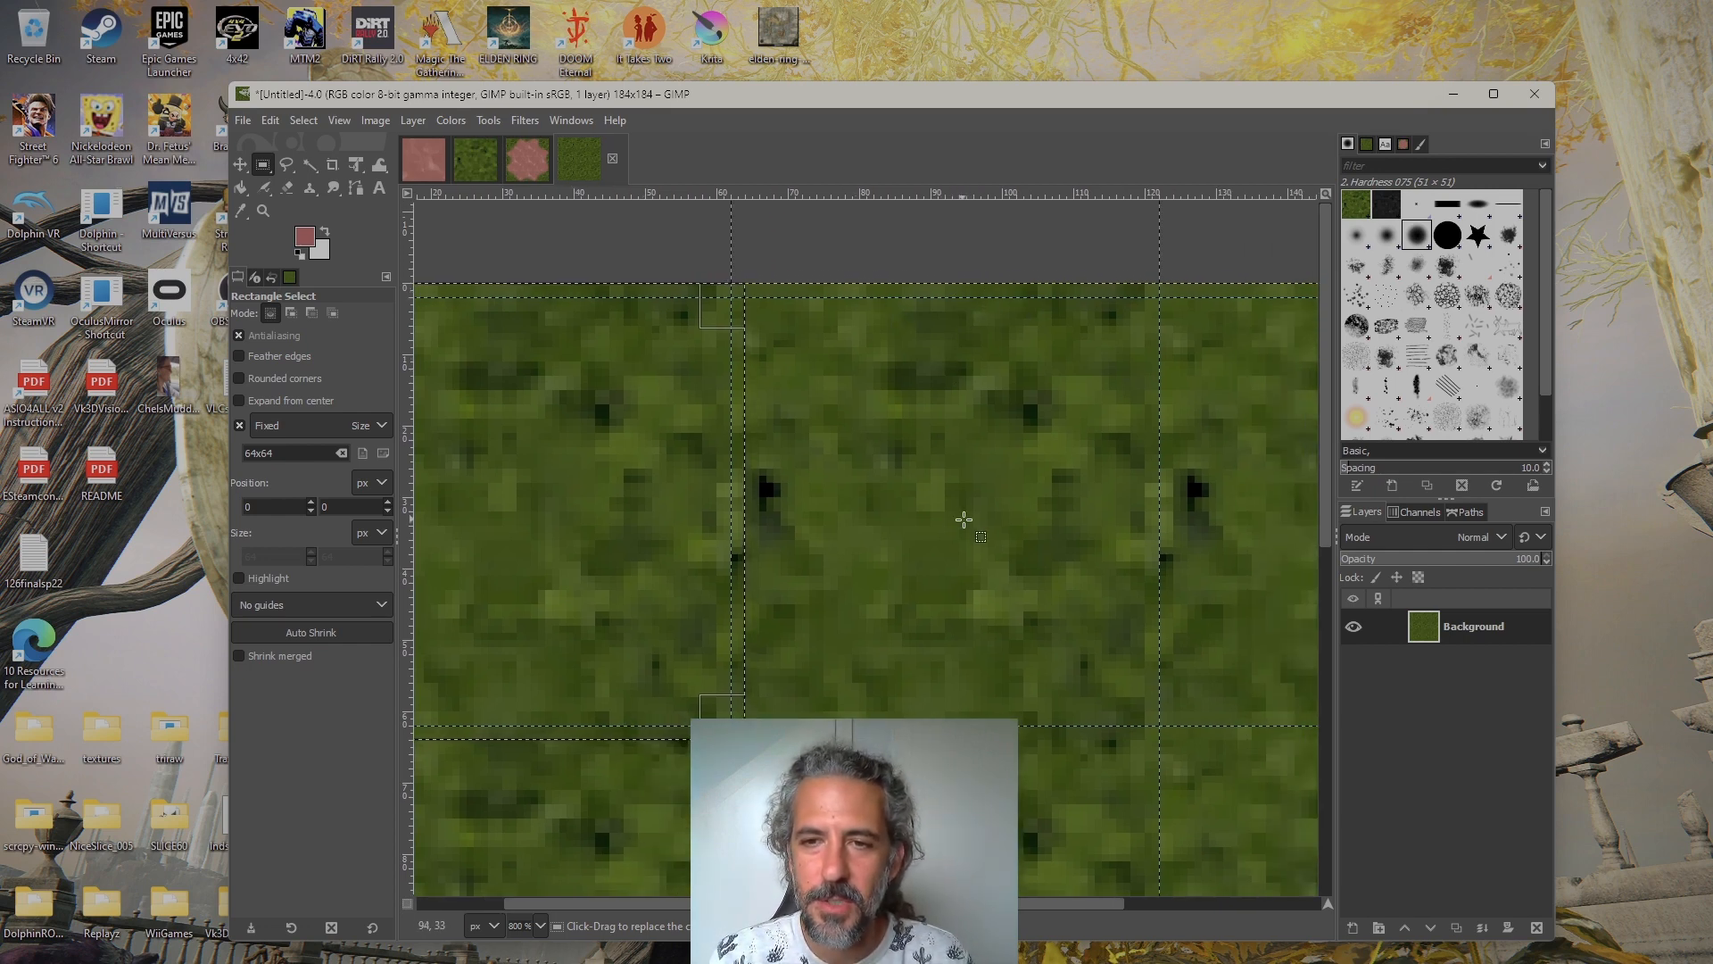
pyautogui.moveTo(911, 491)
pyautogui.mouseDown()
pyautogui.moveTo(1044, 520)
pyautogui.moveTo(937, 509)
pyautogui.mouseUp()
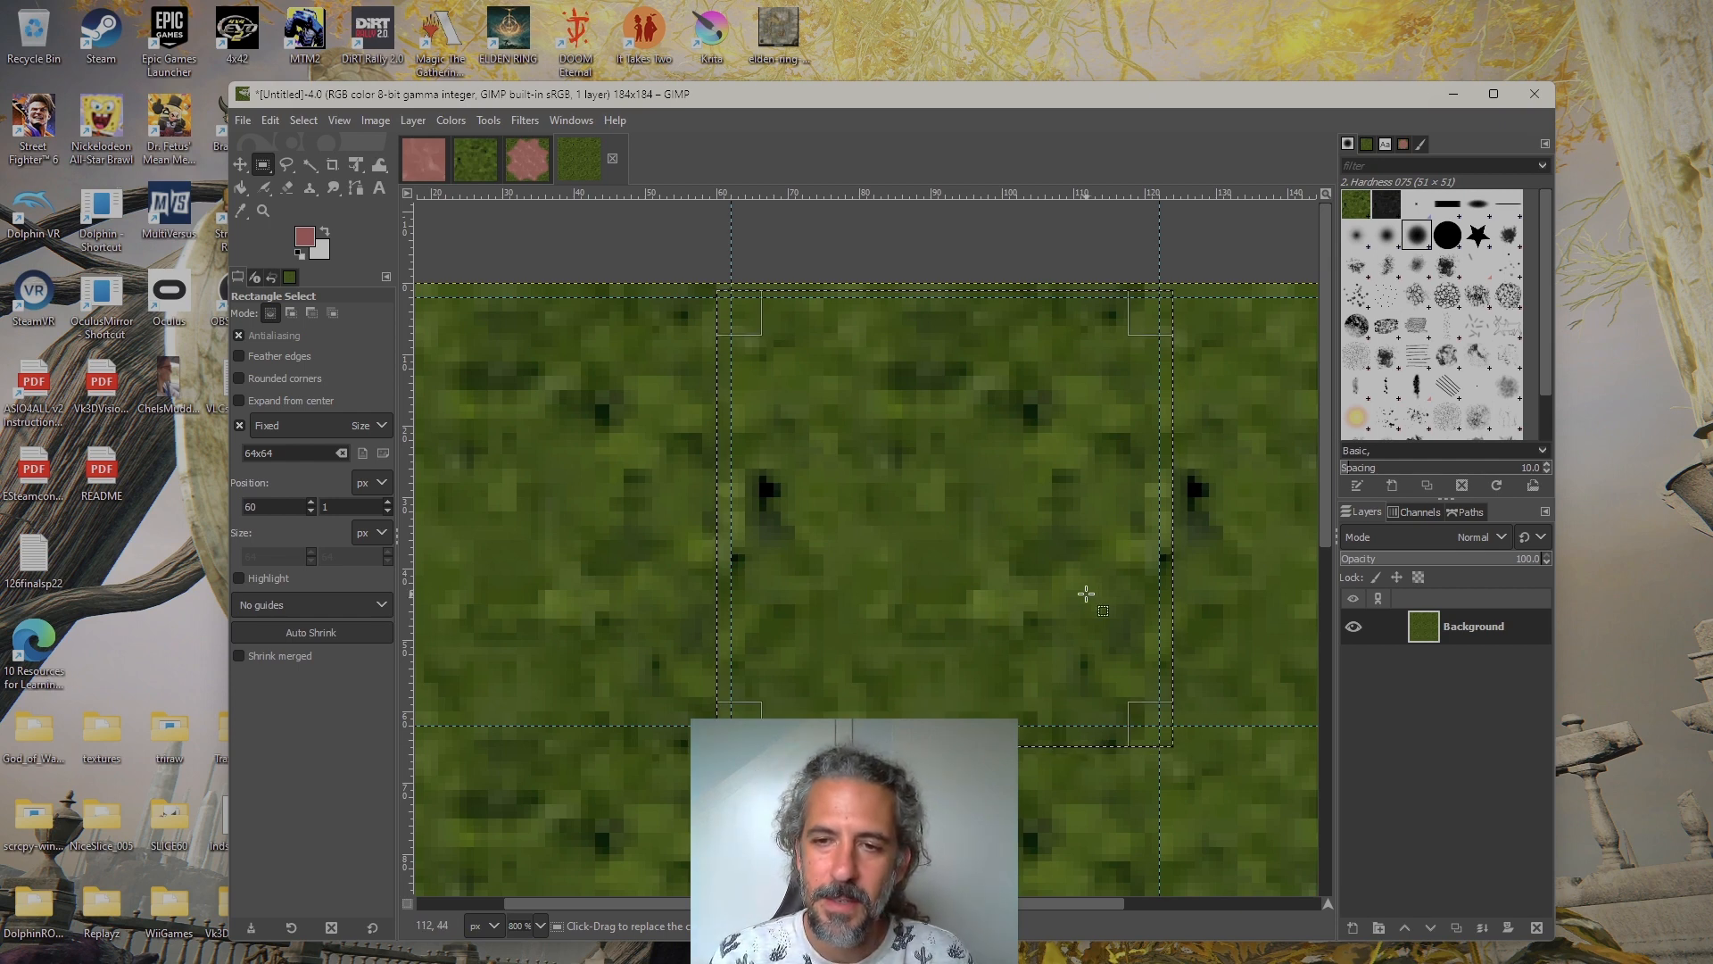
pyautogui.press('Up')
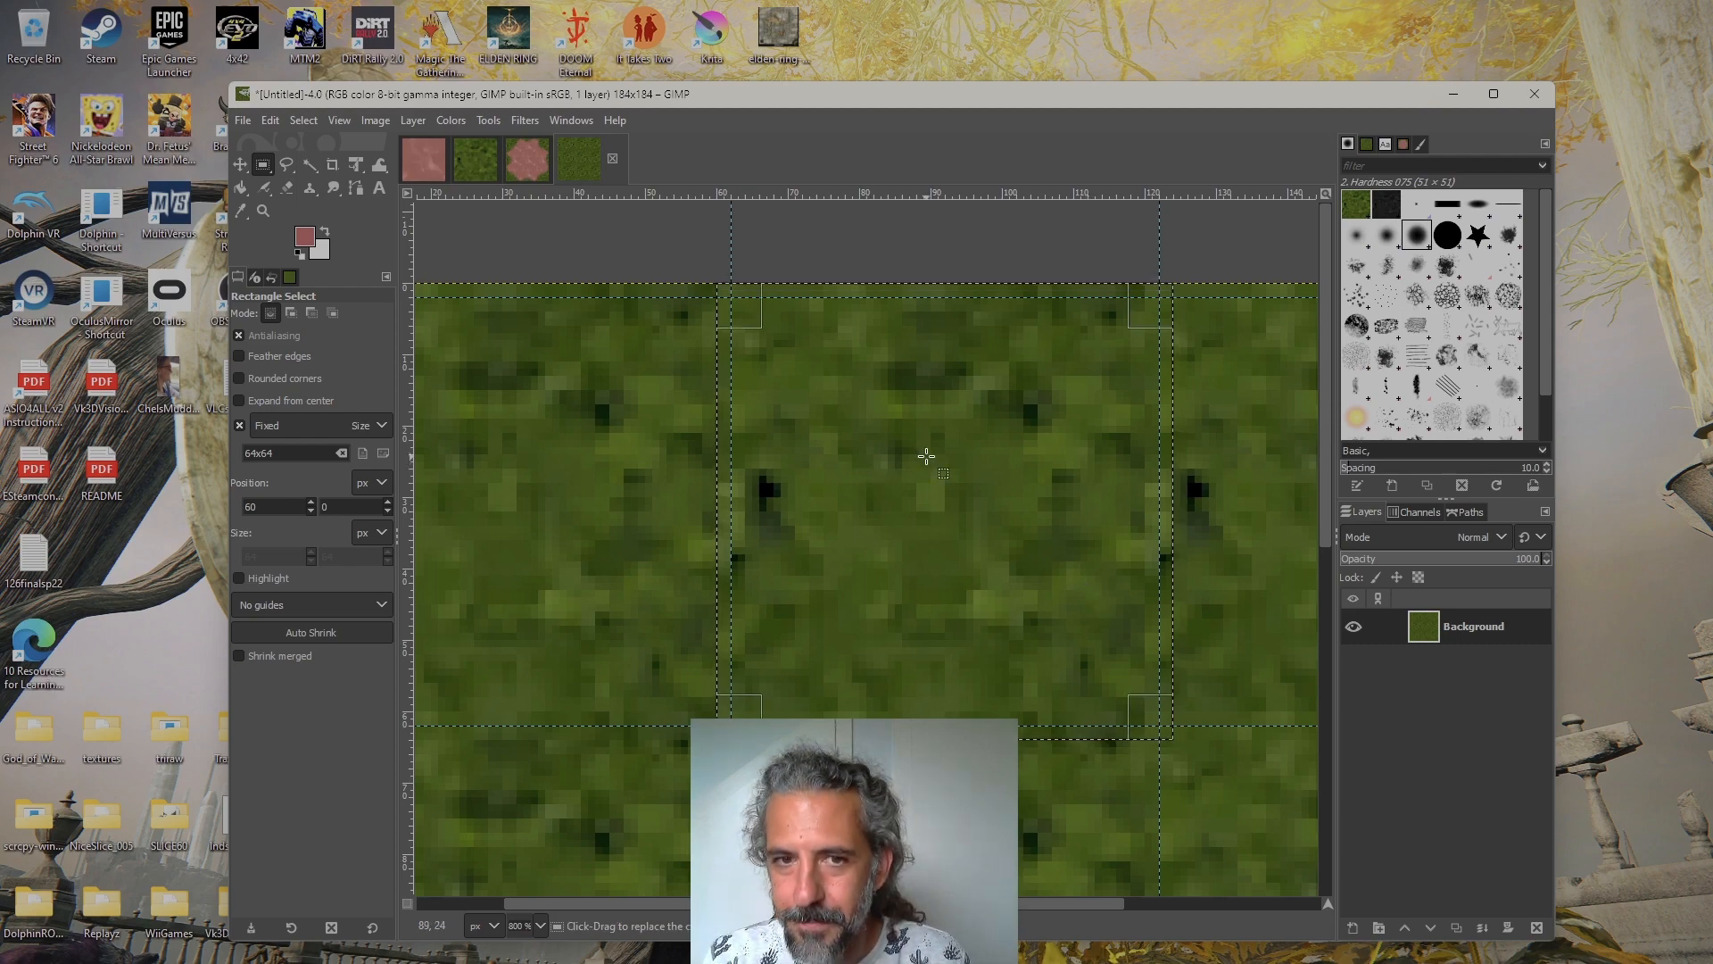
# In cae_lim.xcf, place a fixed-size 64x64 selection at position 0, 0 over the upper-left tile
pyautogui.click(534, 162)
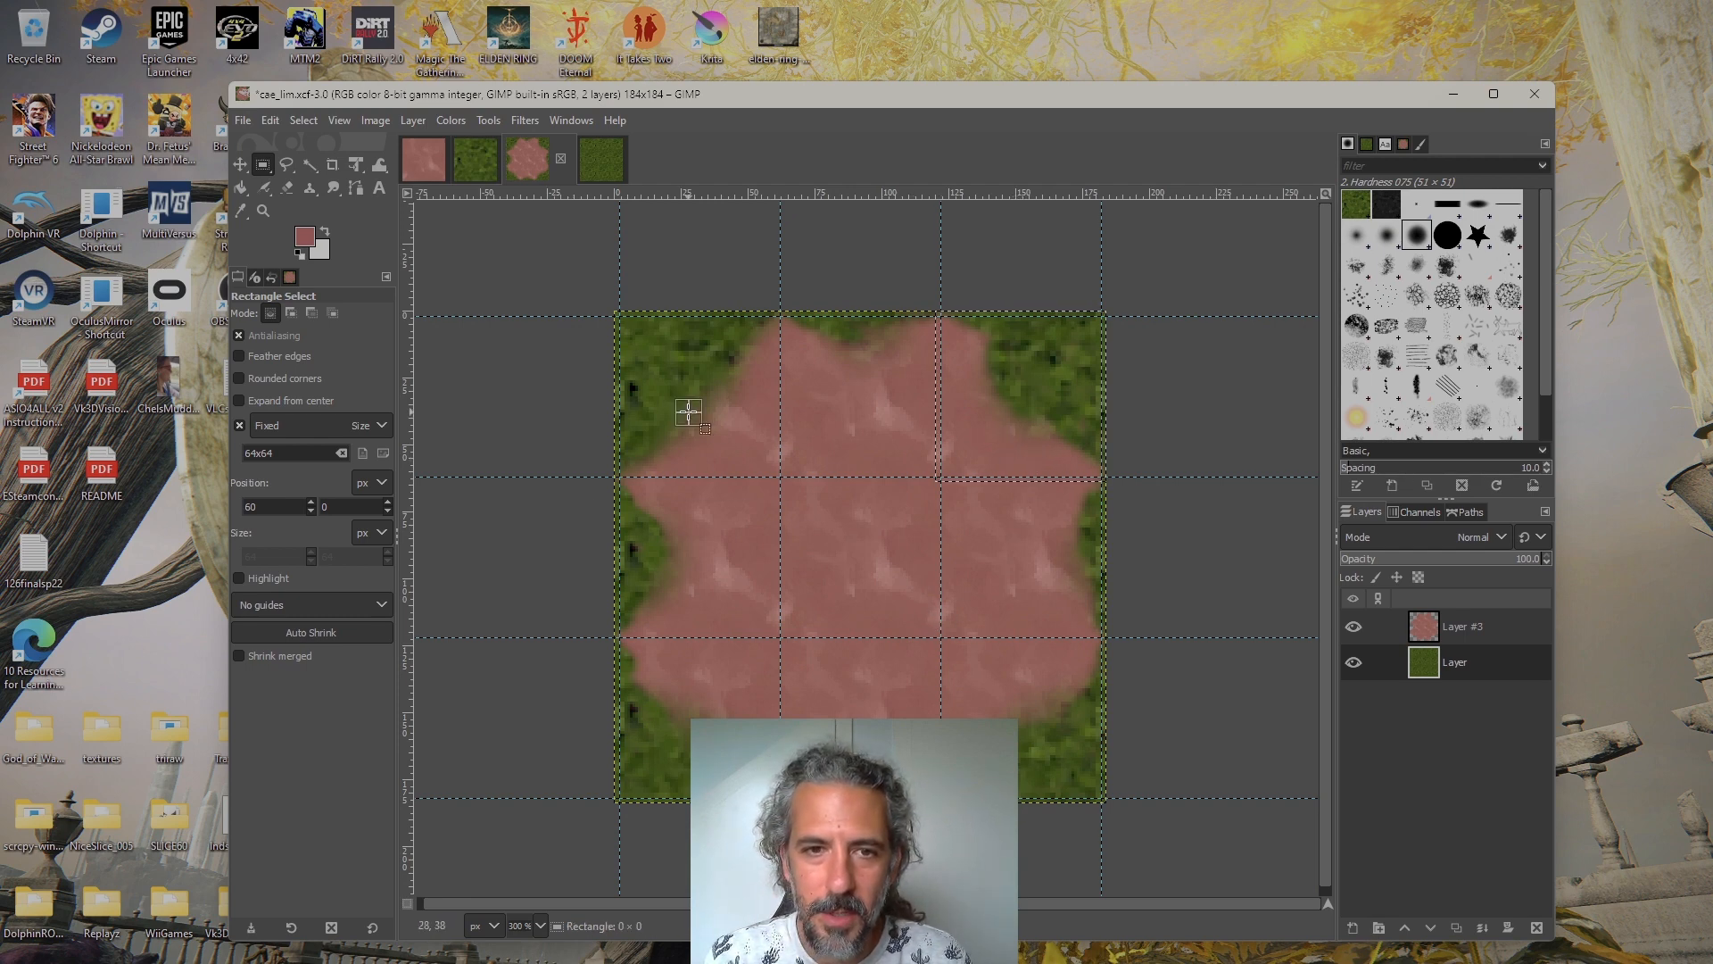
pyautogui.moveTo(688, 410); pyautogui.dragTo(704, 393)
pyautogui.press('Left')
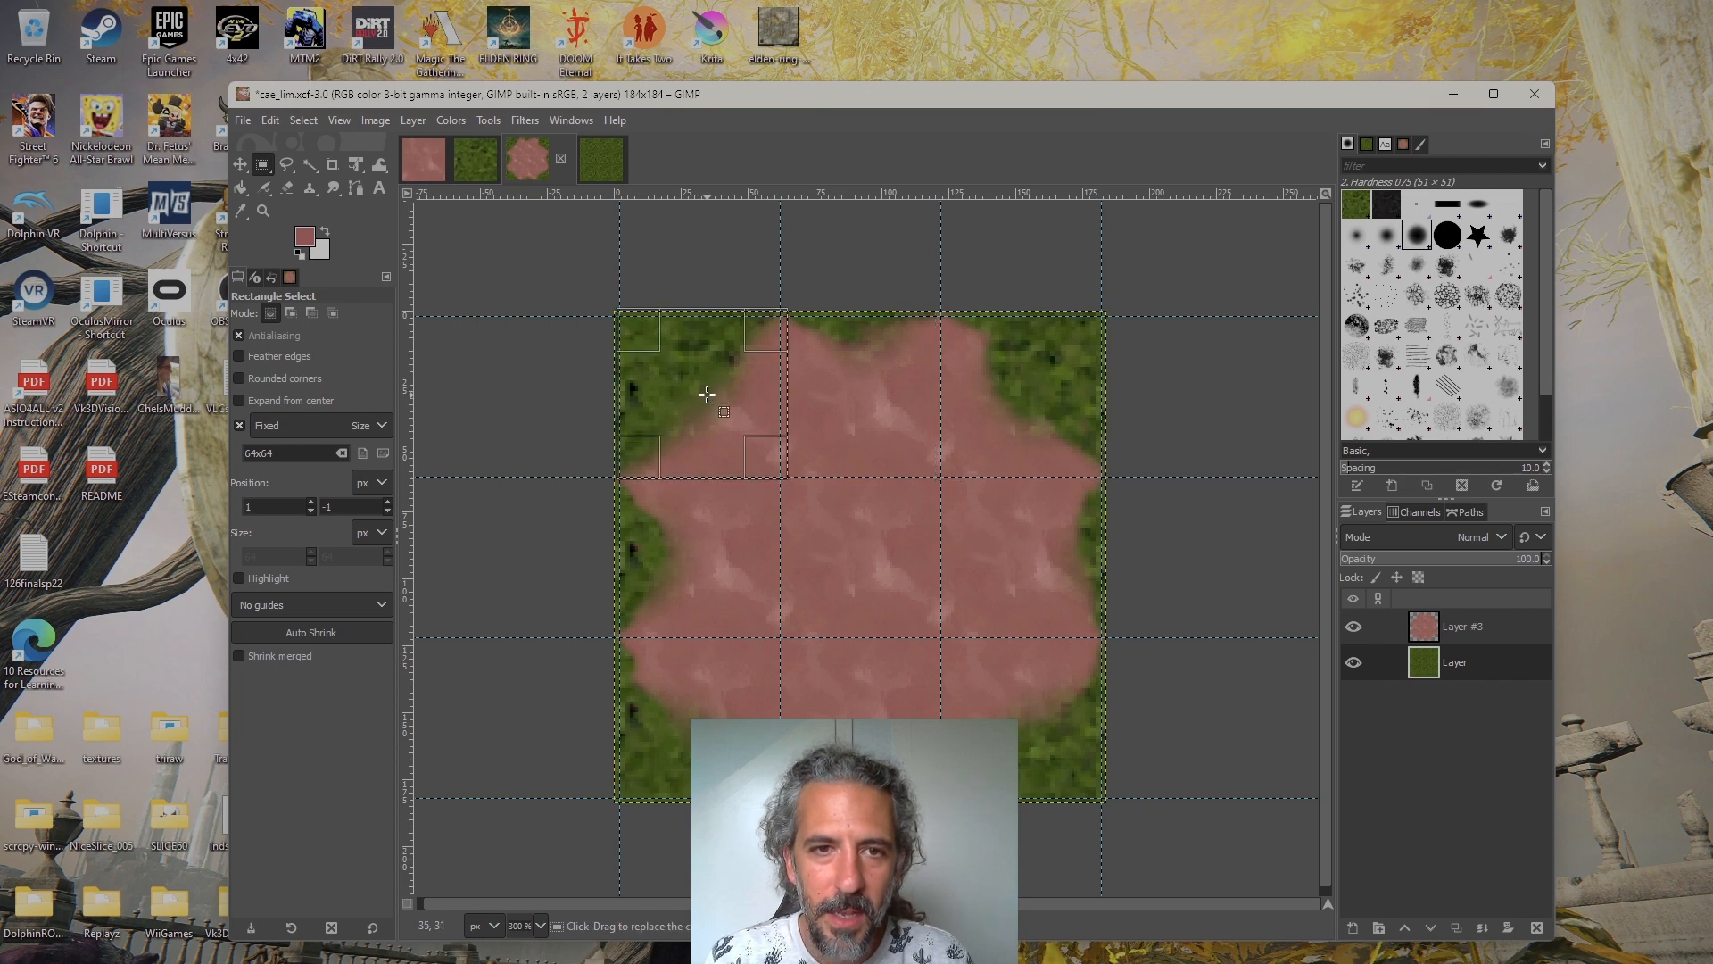
pyautogui.press('Down')
pyautogui.press('Left')
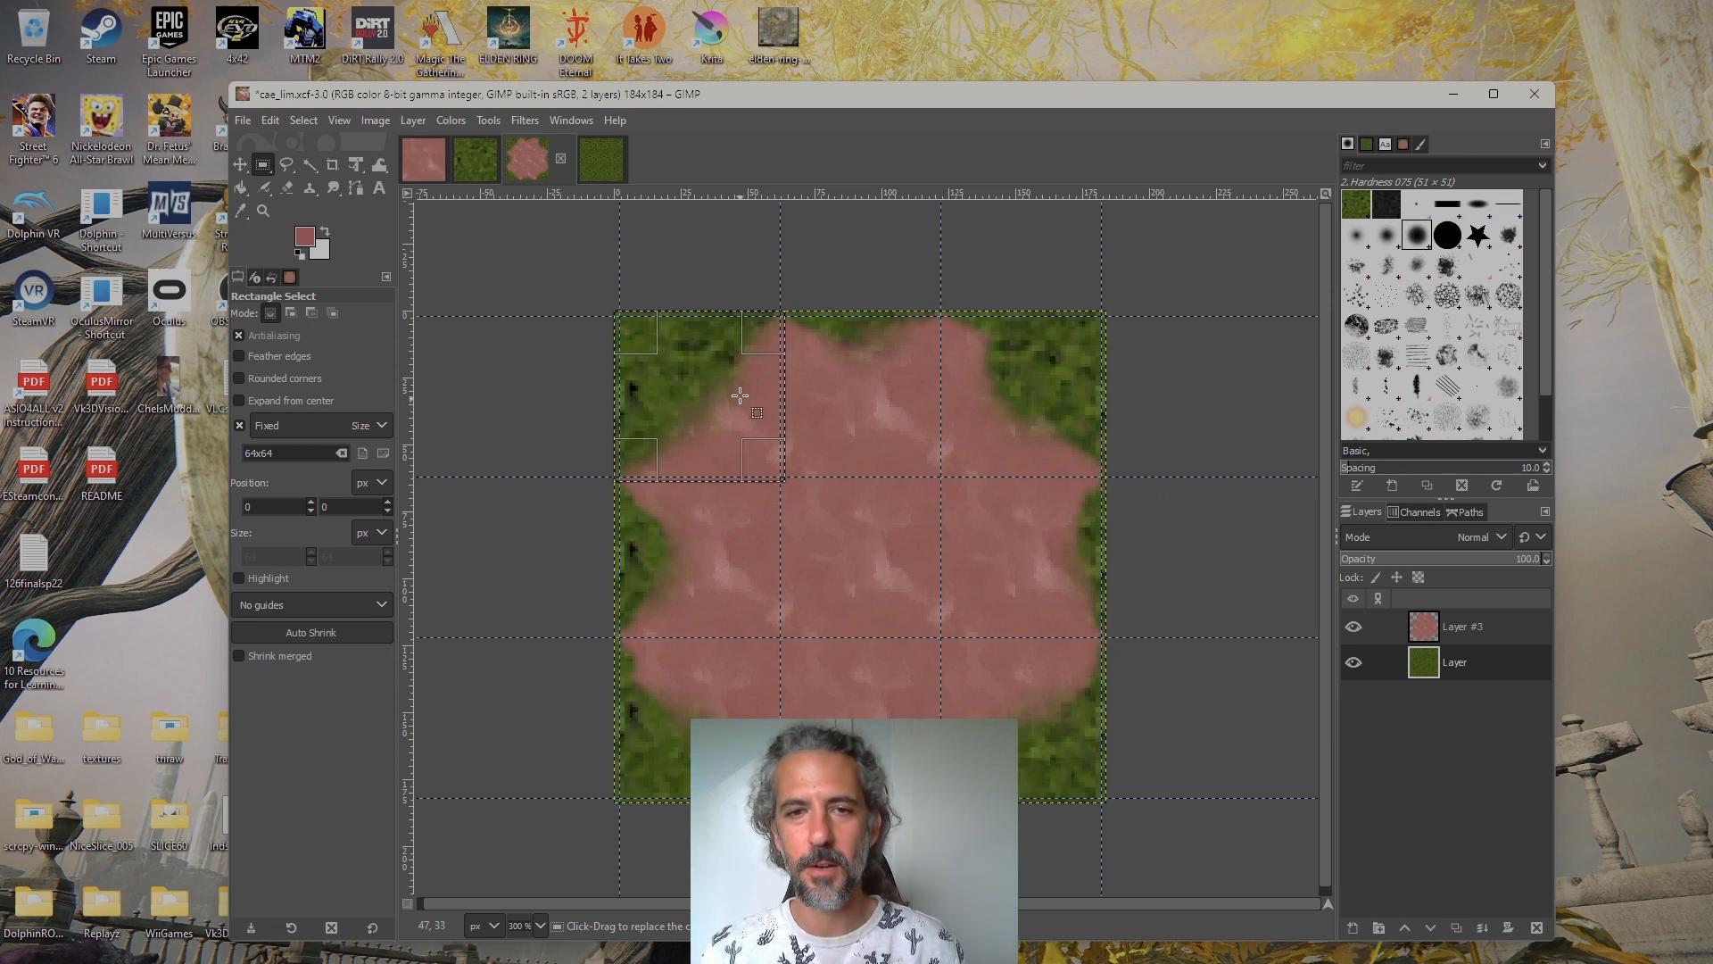
# Move the selection in cae_lim.xcf to position 60, 0 over the upper-middle transition tile
pyautogui.moveTo(739, 390); pyautogui.dragTo(902, 391)
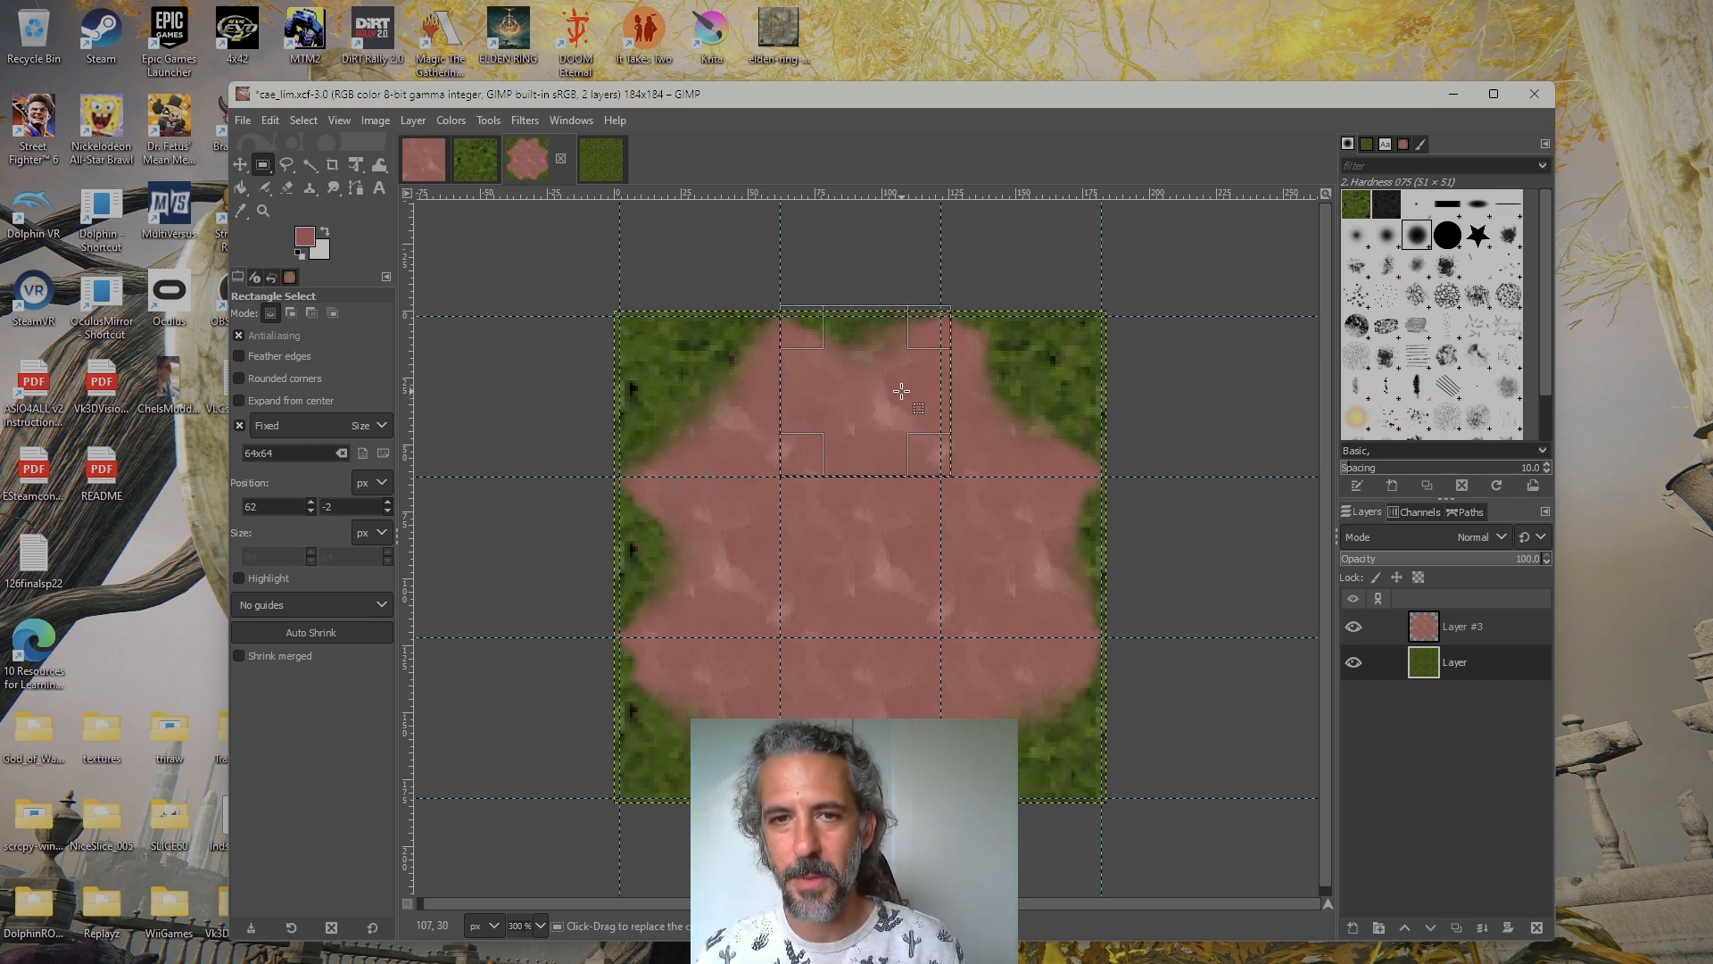
pyautogui.press('Down')
pyautogui.press('Down')
pyautogui.press('Left')
pyautogui.press('Left')
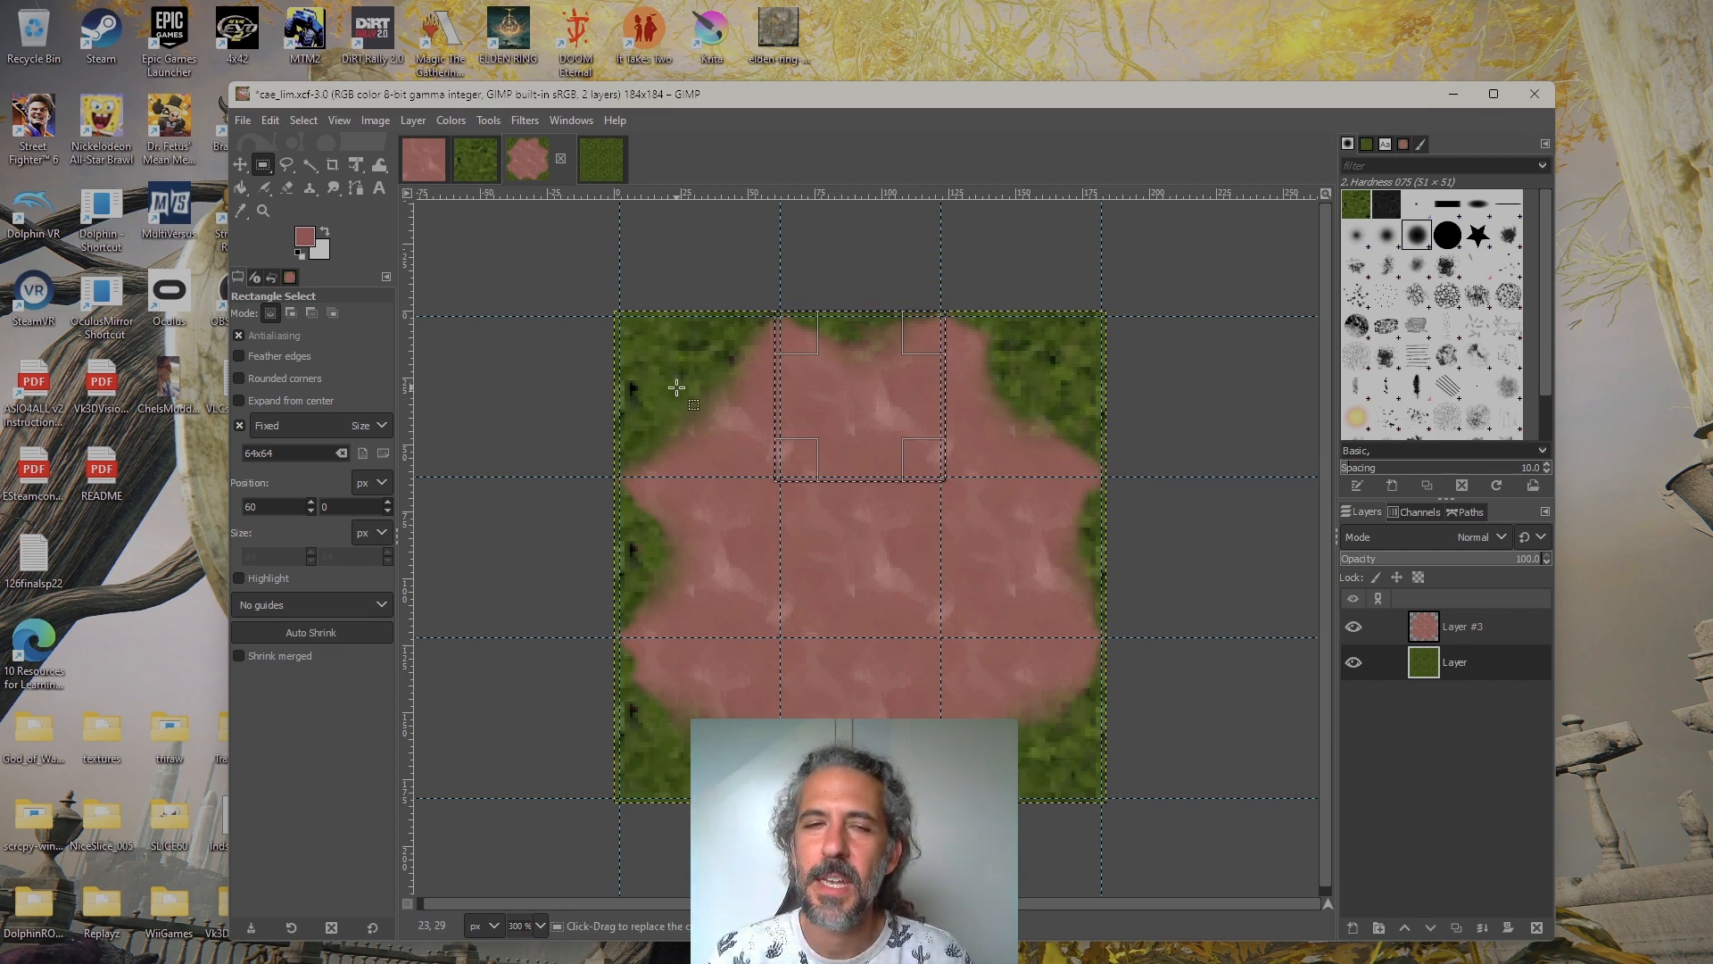
# Compare the whole grass-tiled image with the finished transition in cae_lim.xcf and the source texture in grass.xcf
pyautogui.click(597, 166)
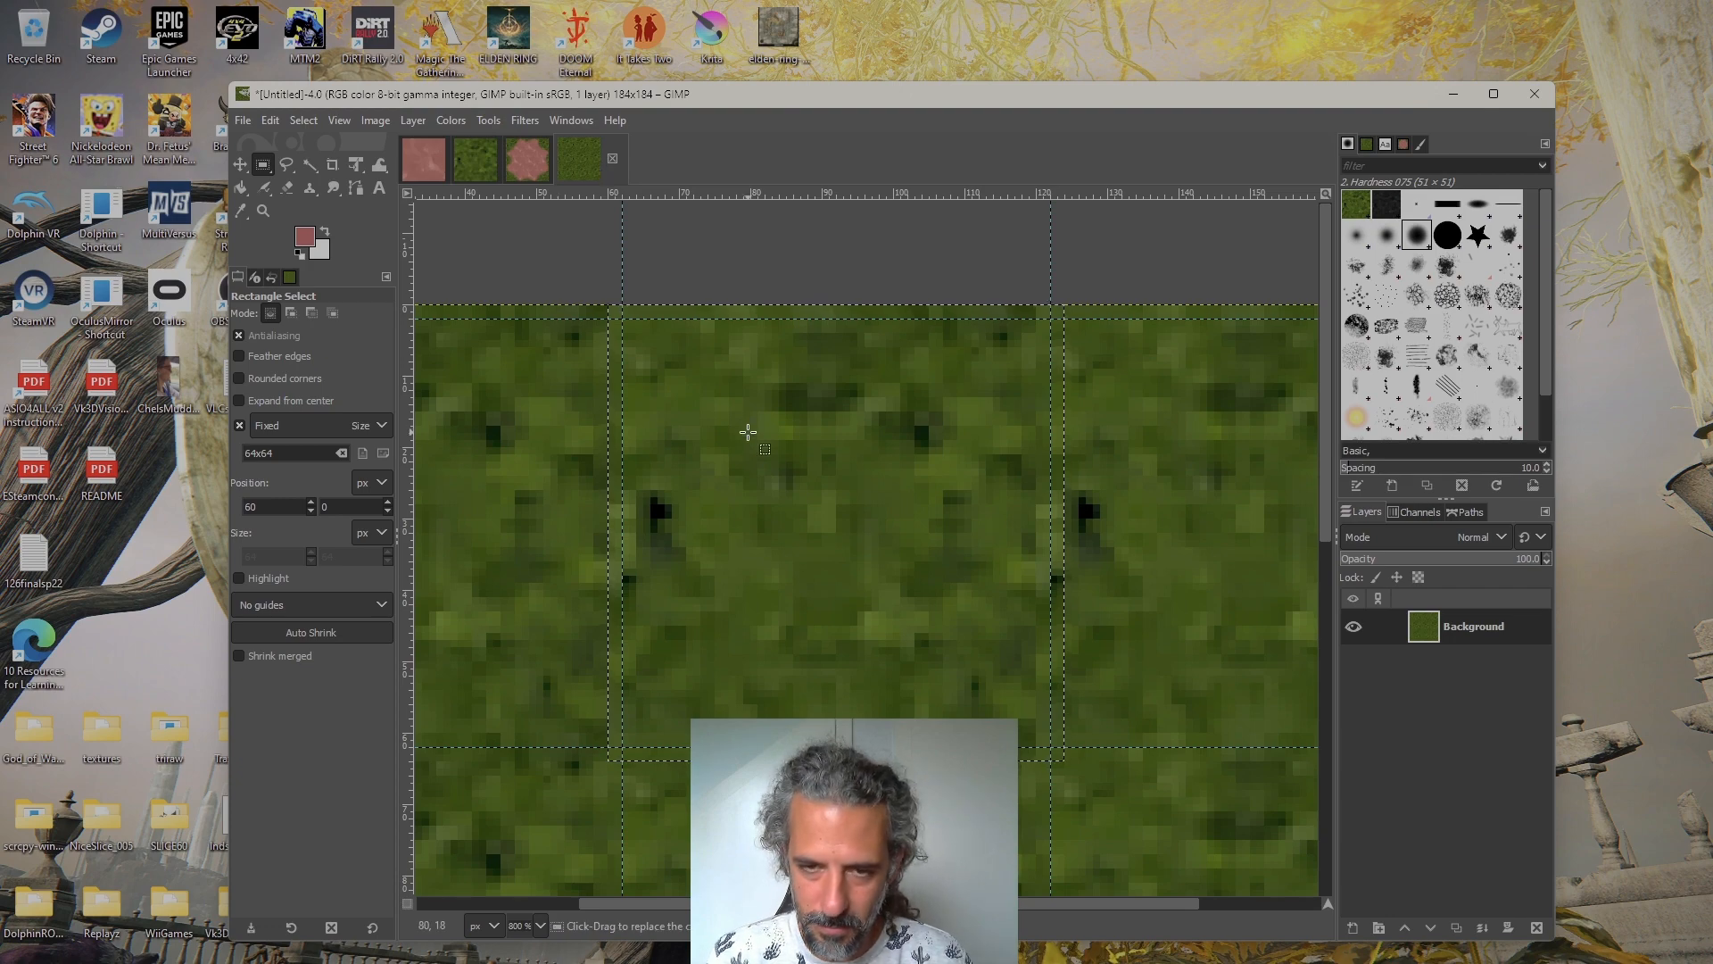
pyautogui.scroll(-5, 758, 448)
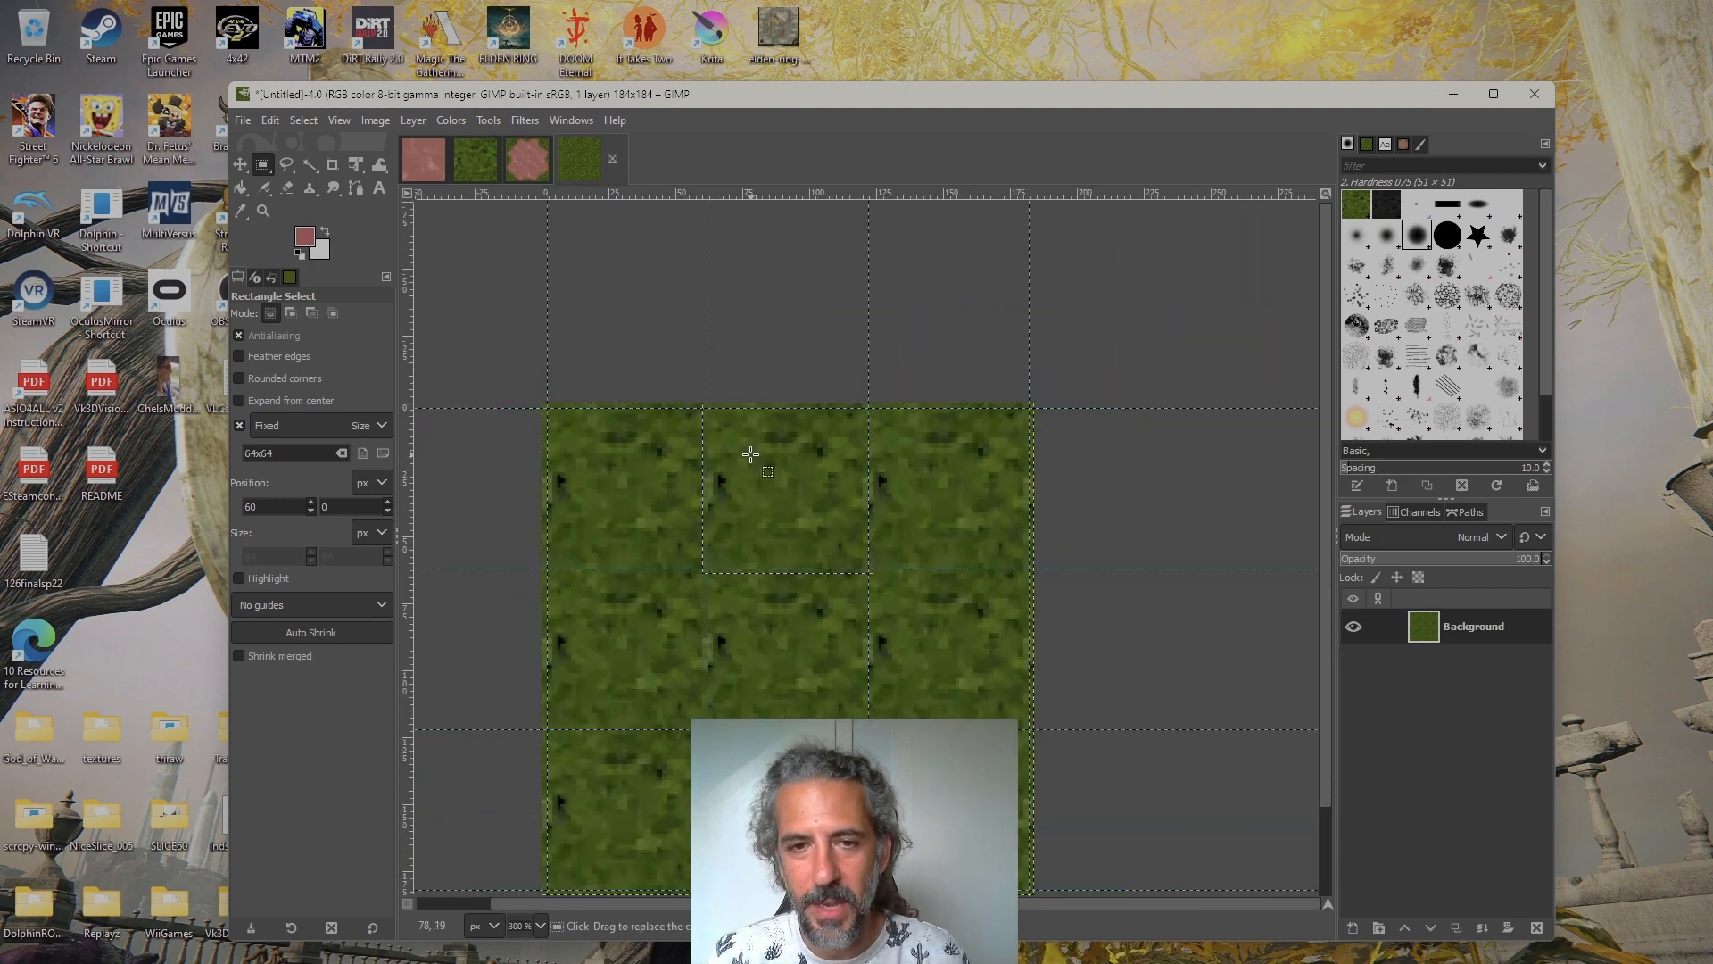
pyautogui.click(527, 158)
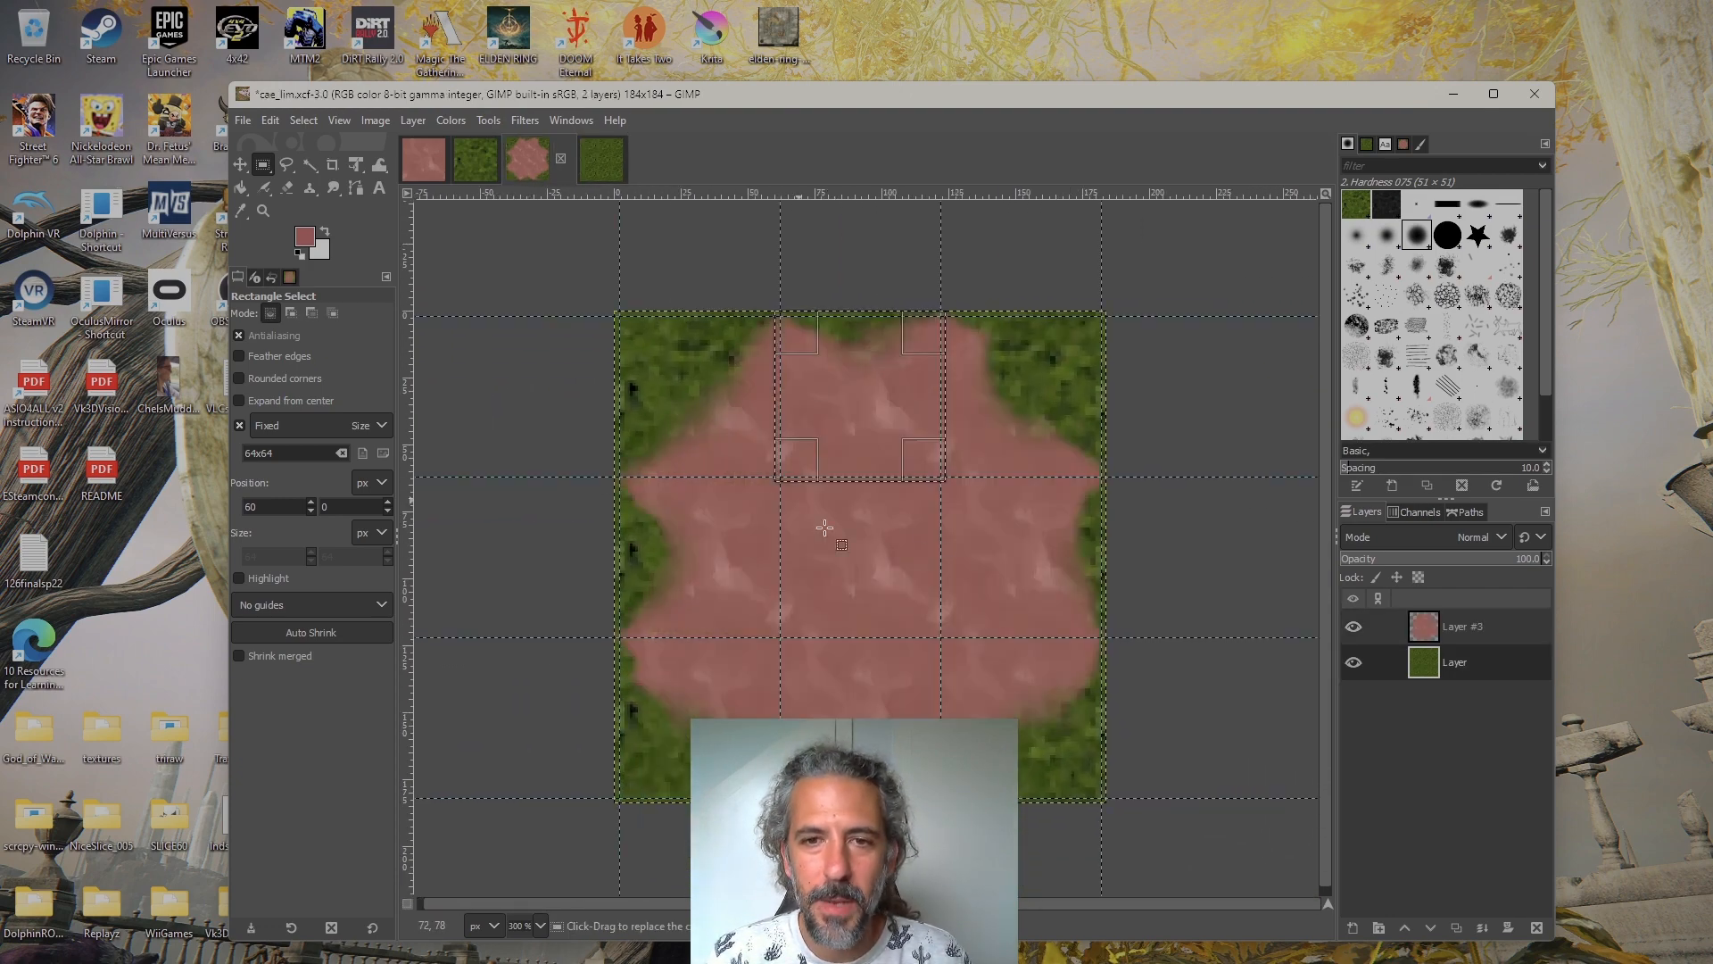
pyautogui.click(599, 165)
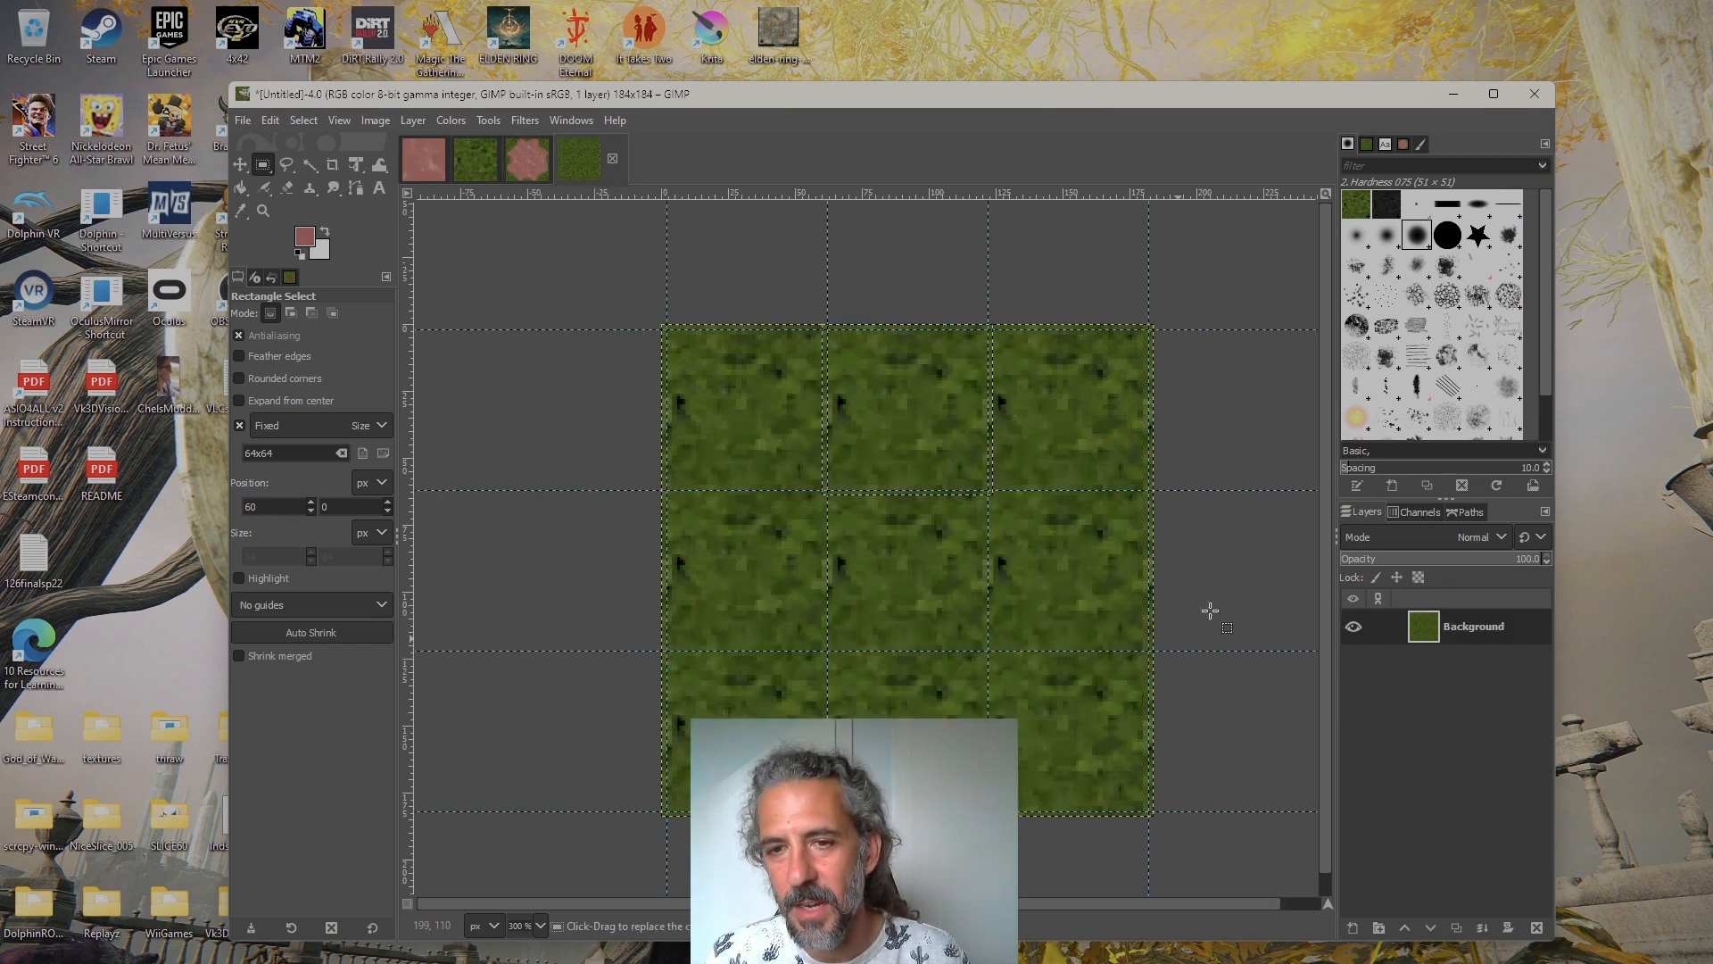
pyautogui.click(478, 160)
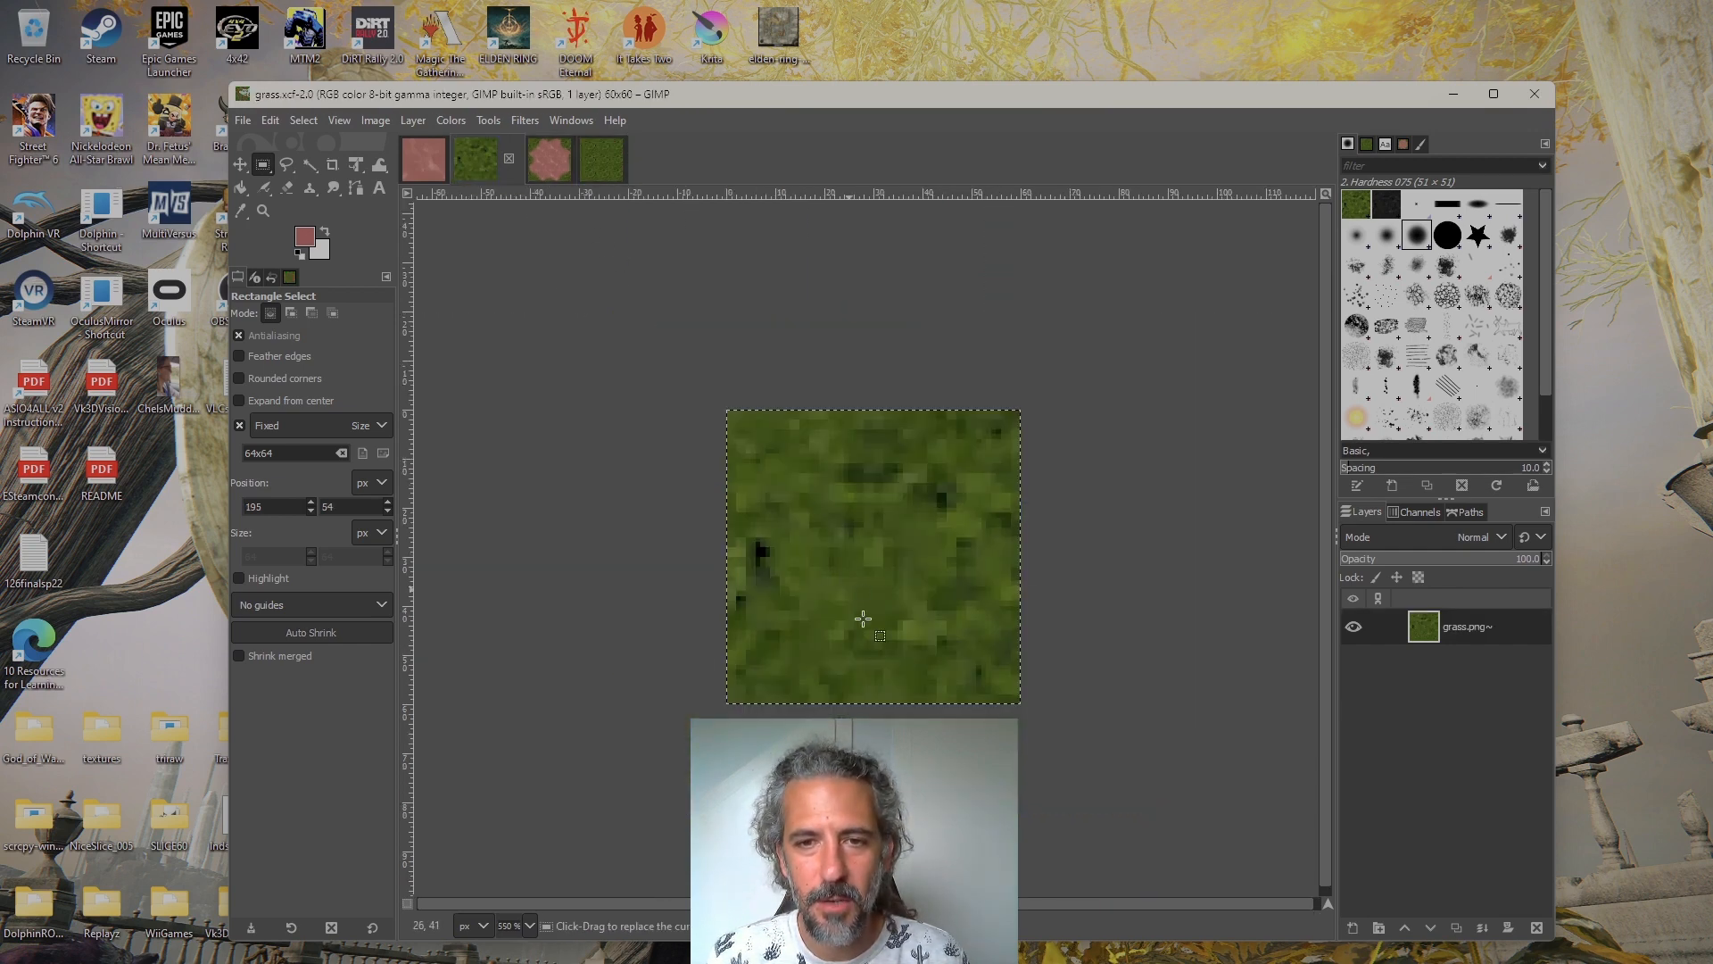
# Add a transparent 184x184 layer above the Background of the untitled grass-tiled image
pyautogui.click(594, 170)
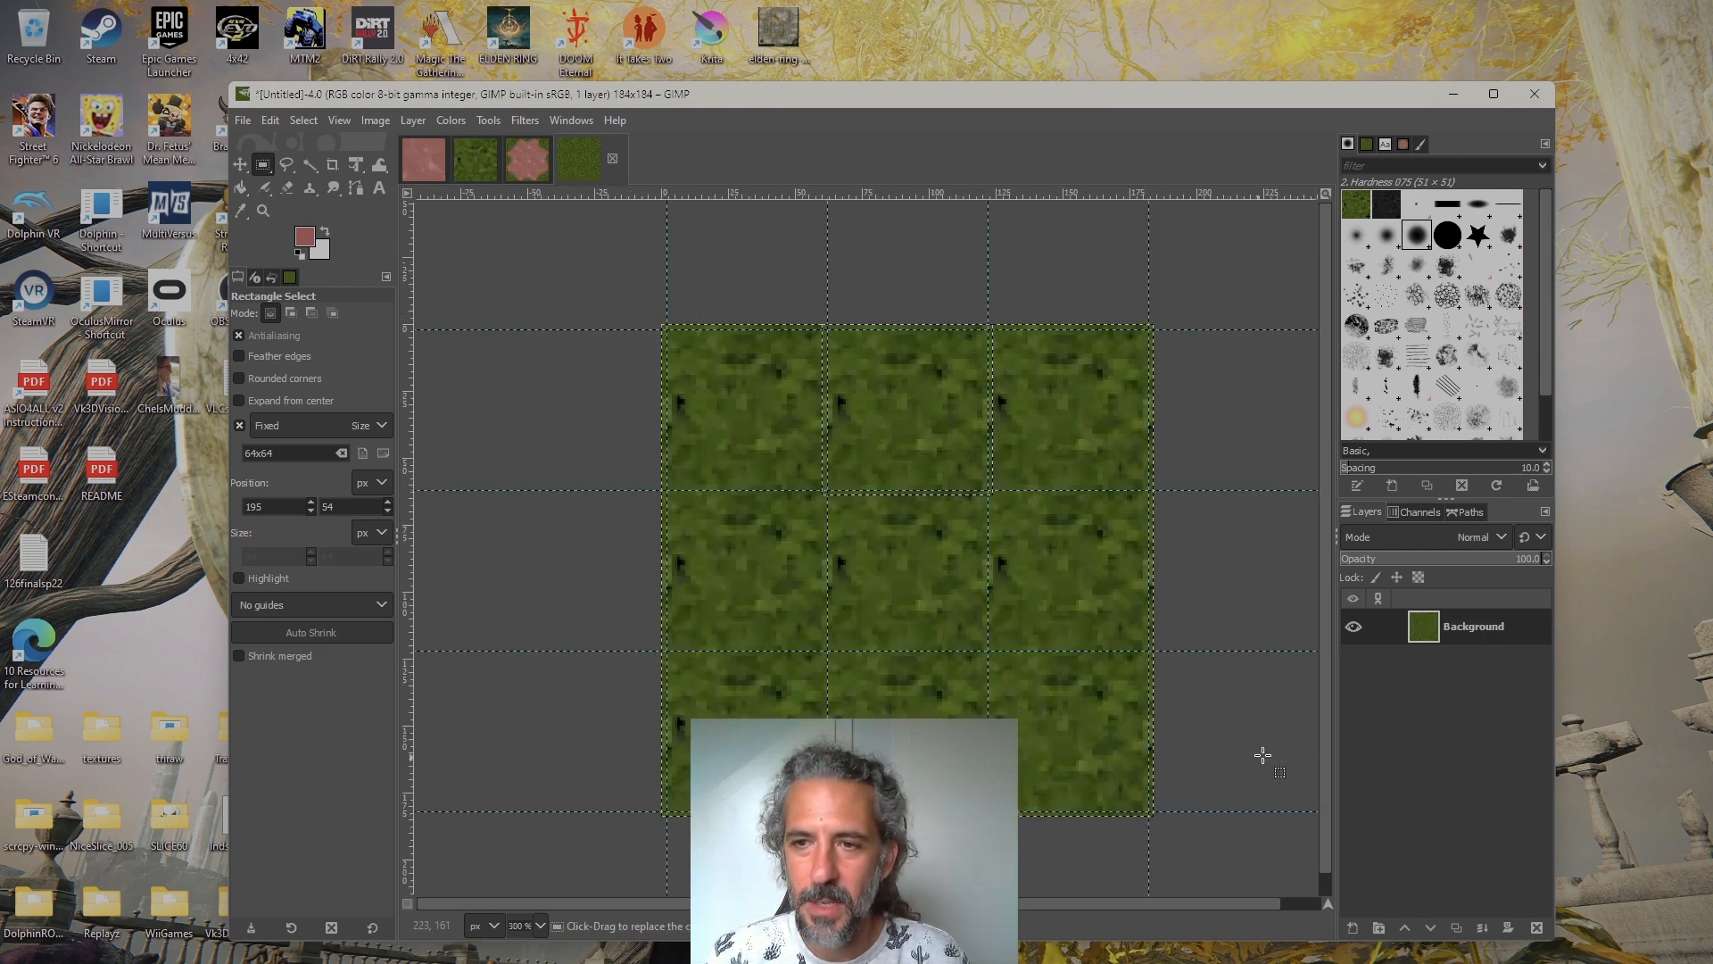
pyautogui.click(1353, 930)
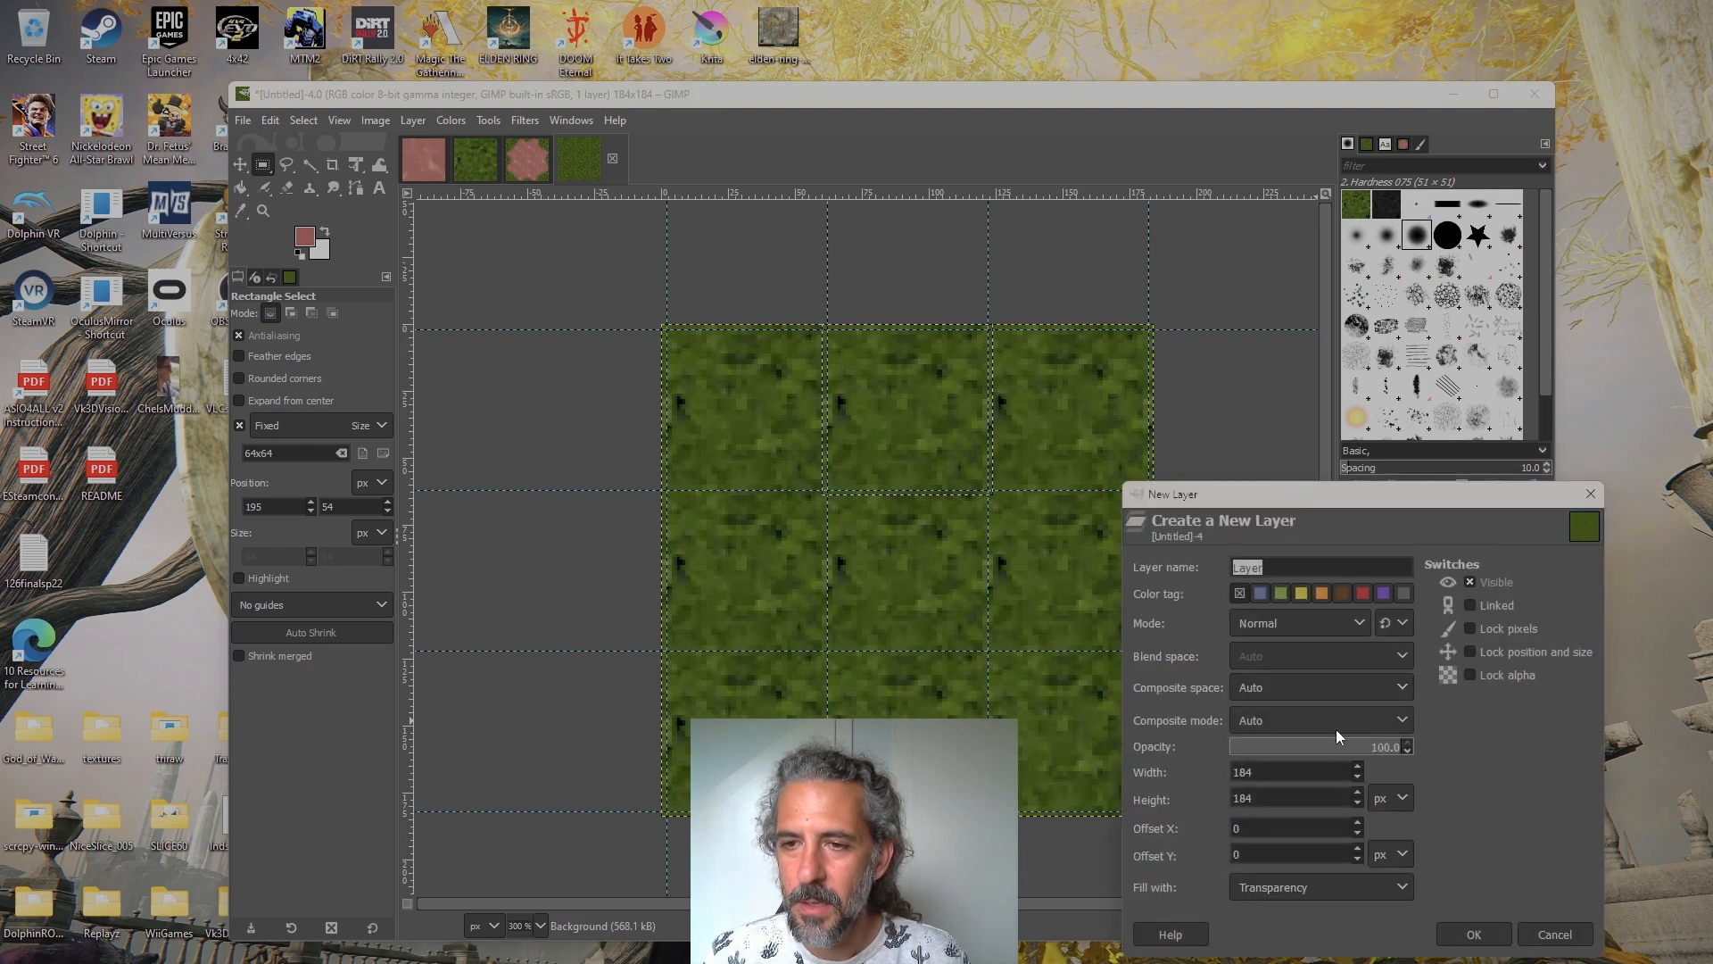
pyautogui.click(1474, 934)
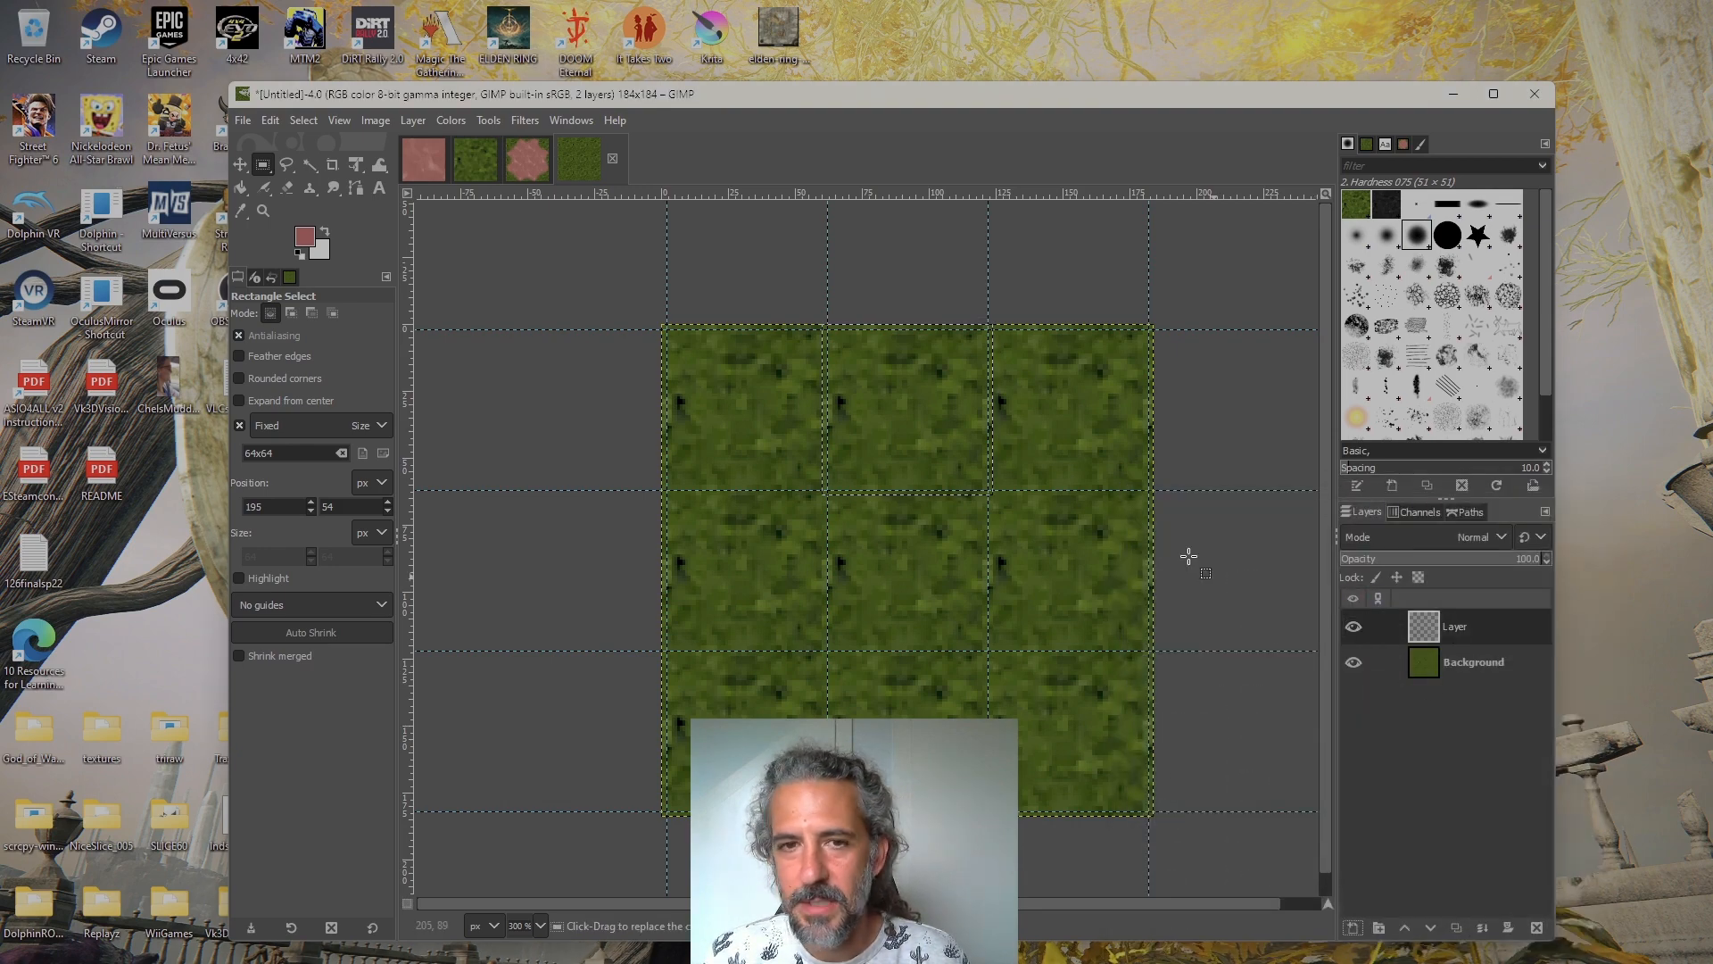
# Copy the 60x60 dirt texture and bucket-fill the new layer with it, using the Clipboard Image pattern
pyautogui.click(422, 159)
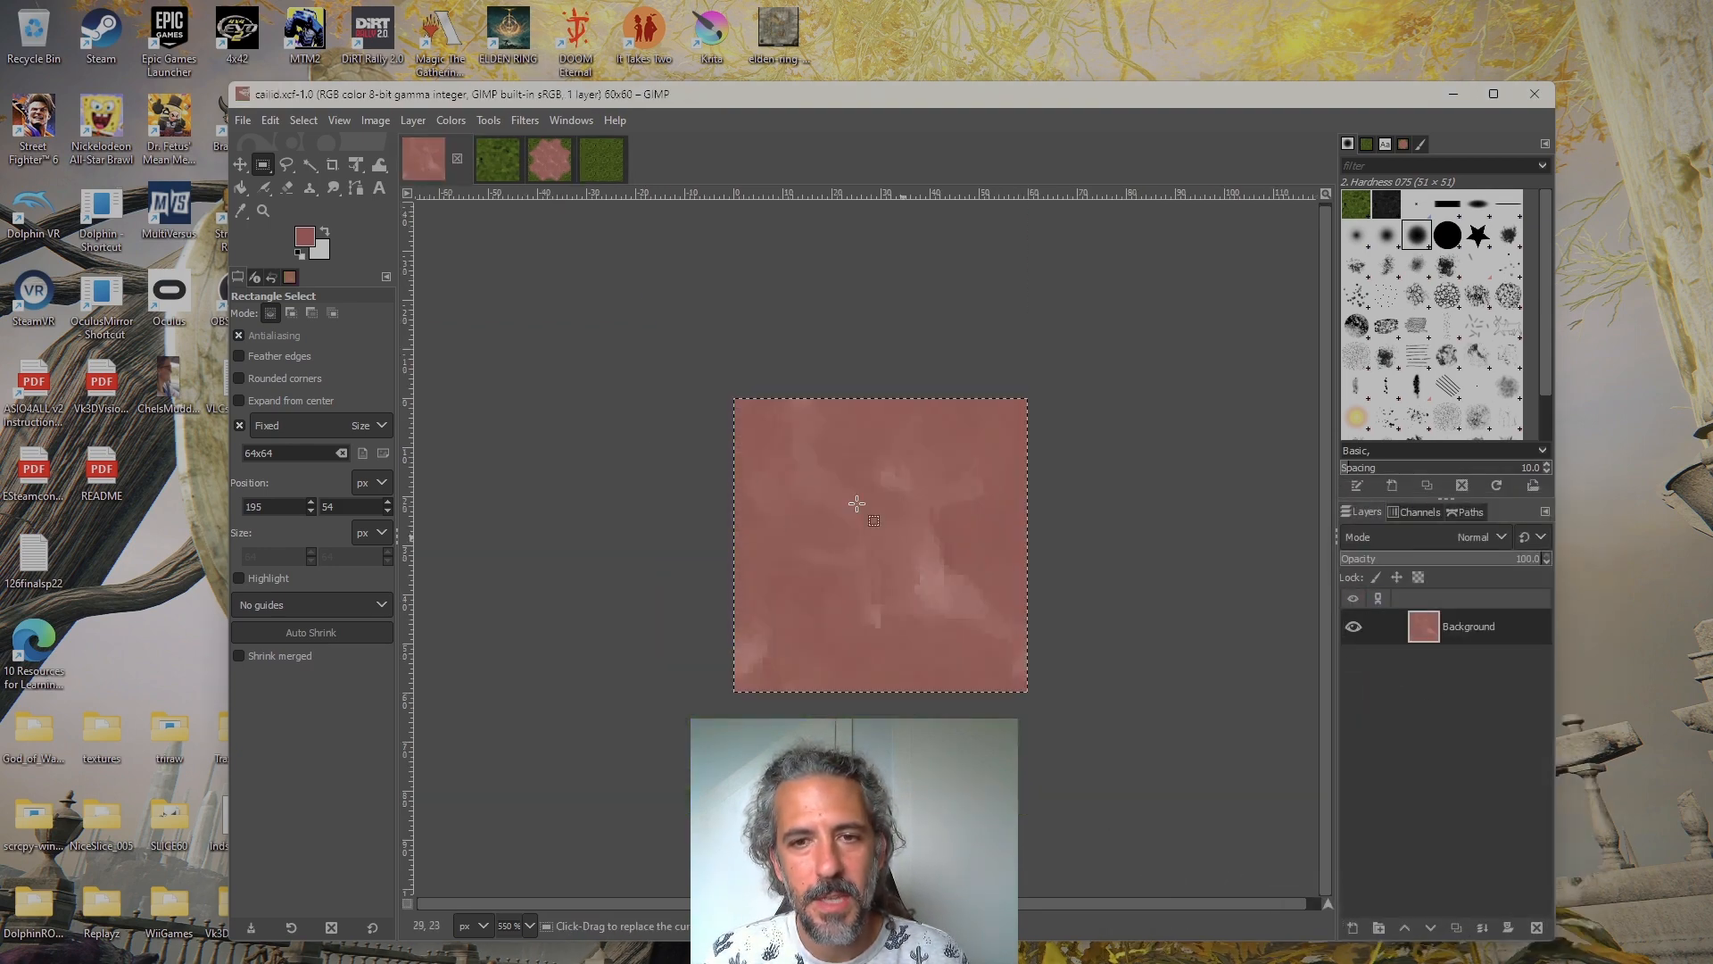
pyautogui.hotkey('ctrl', 'c')
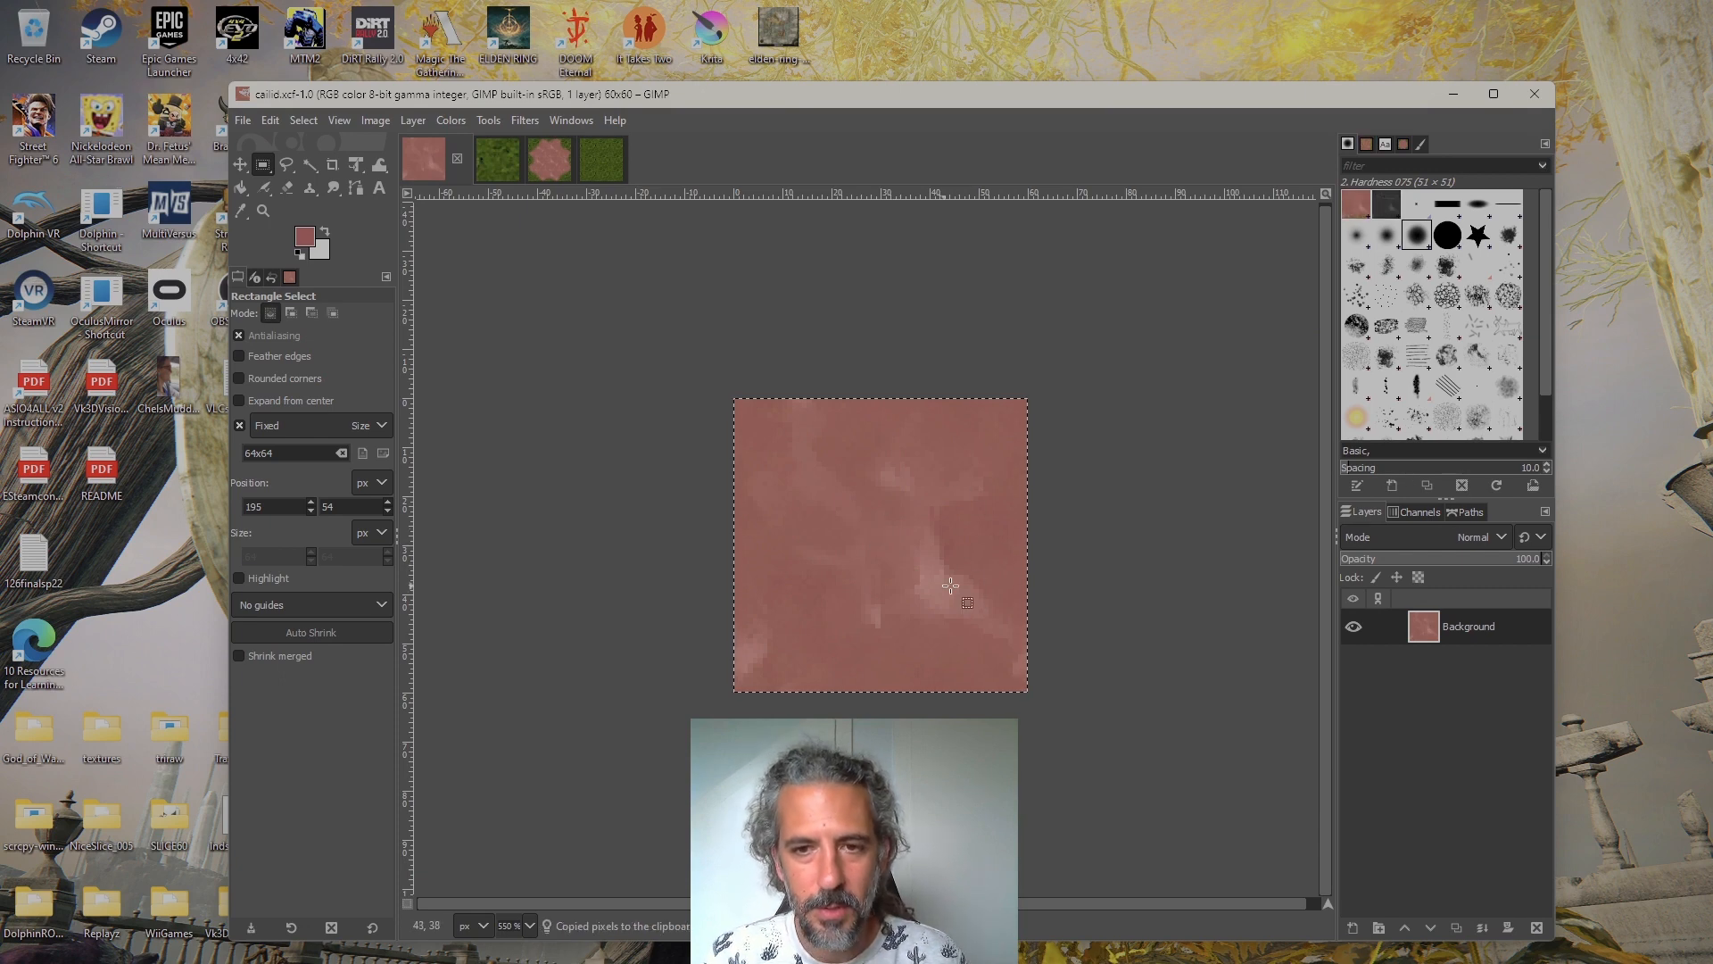
pyautogui.click(606, 160)
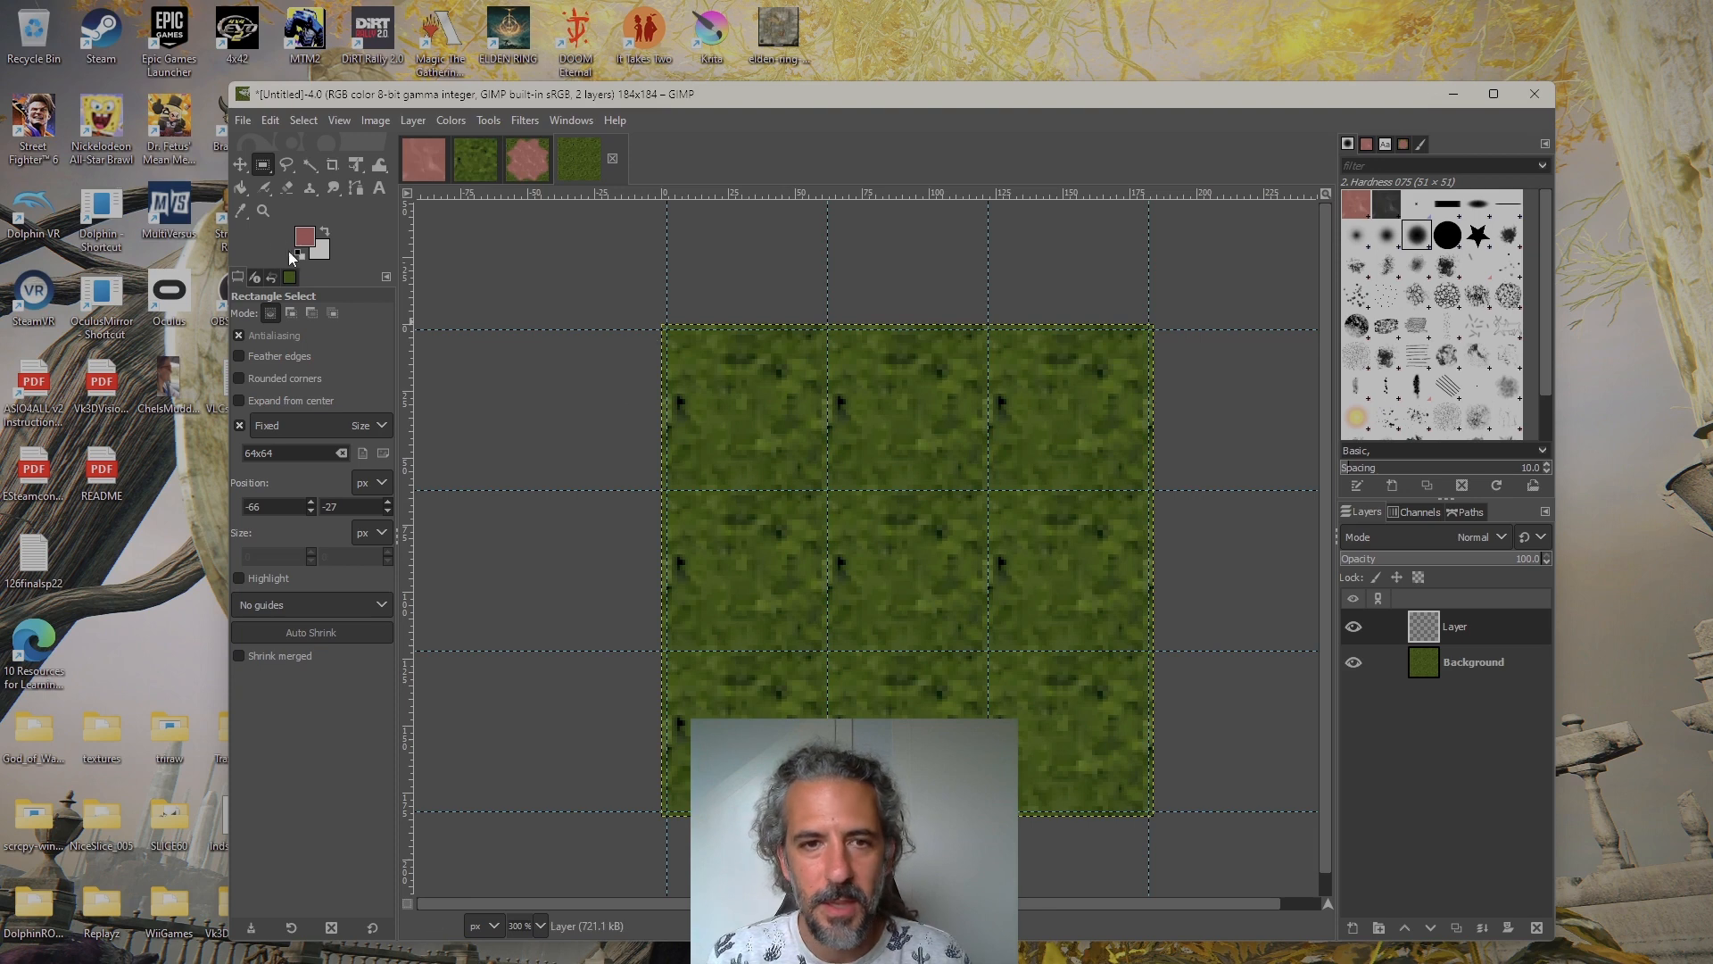
pyautogui.click(242, 189)
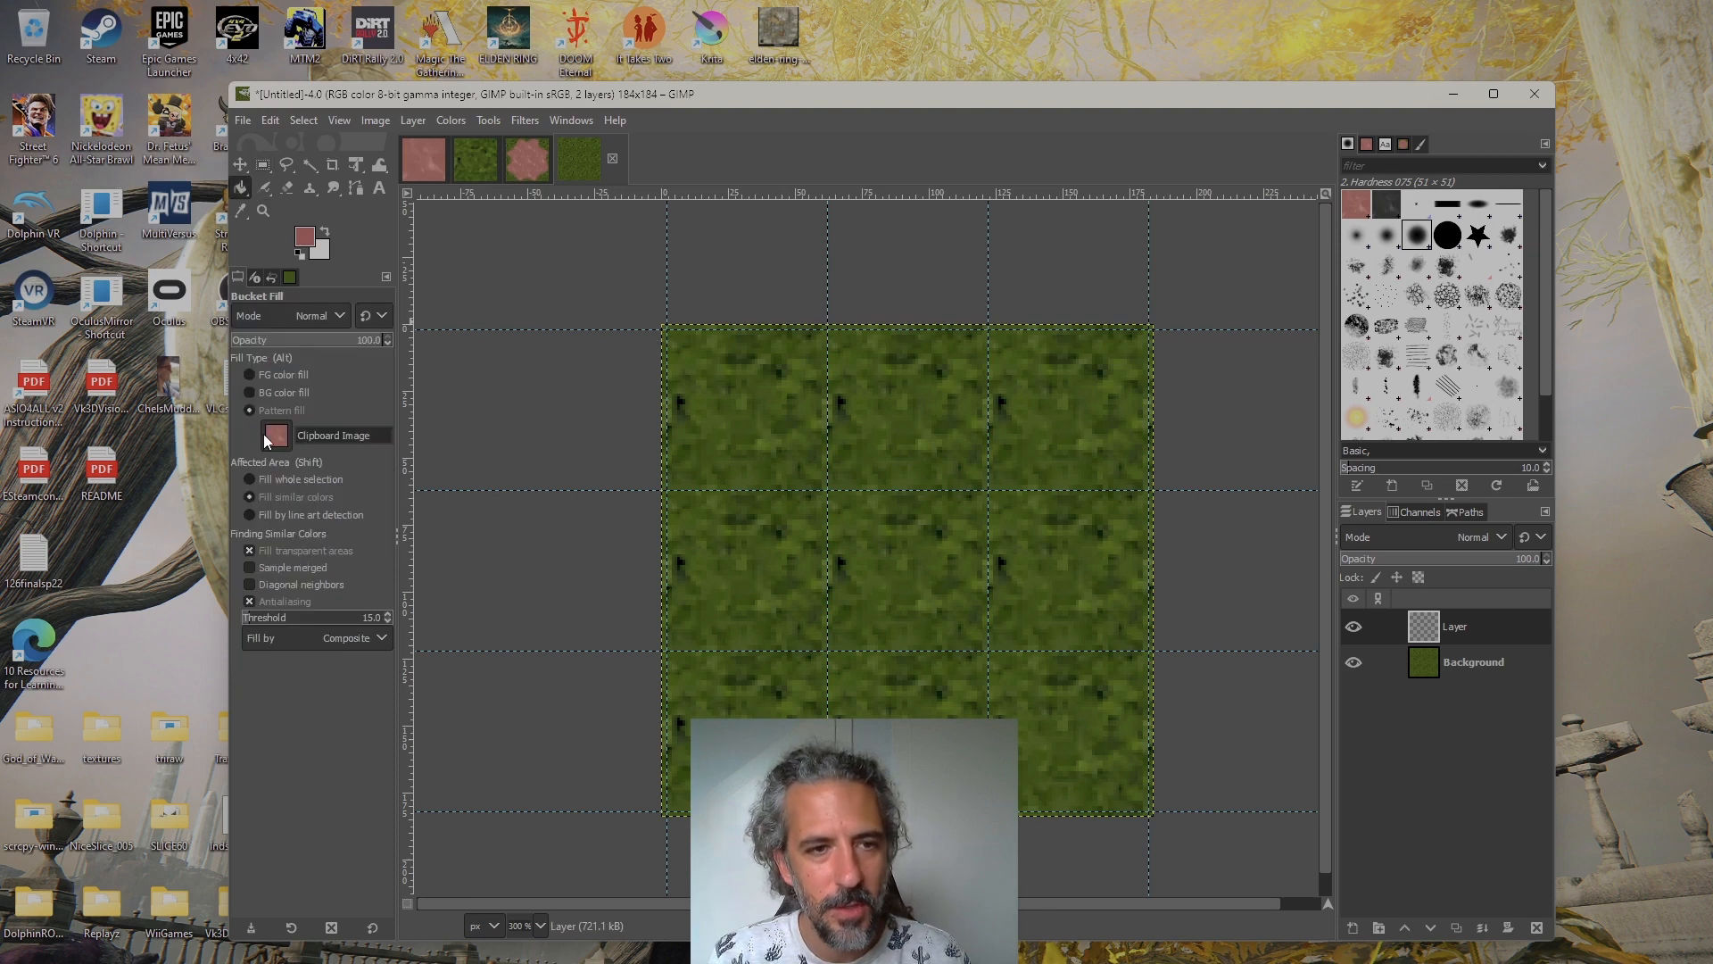
pyautogui.click(705, 357)
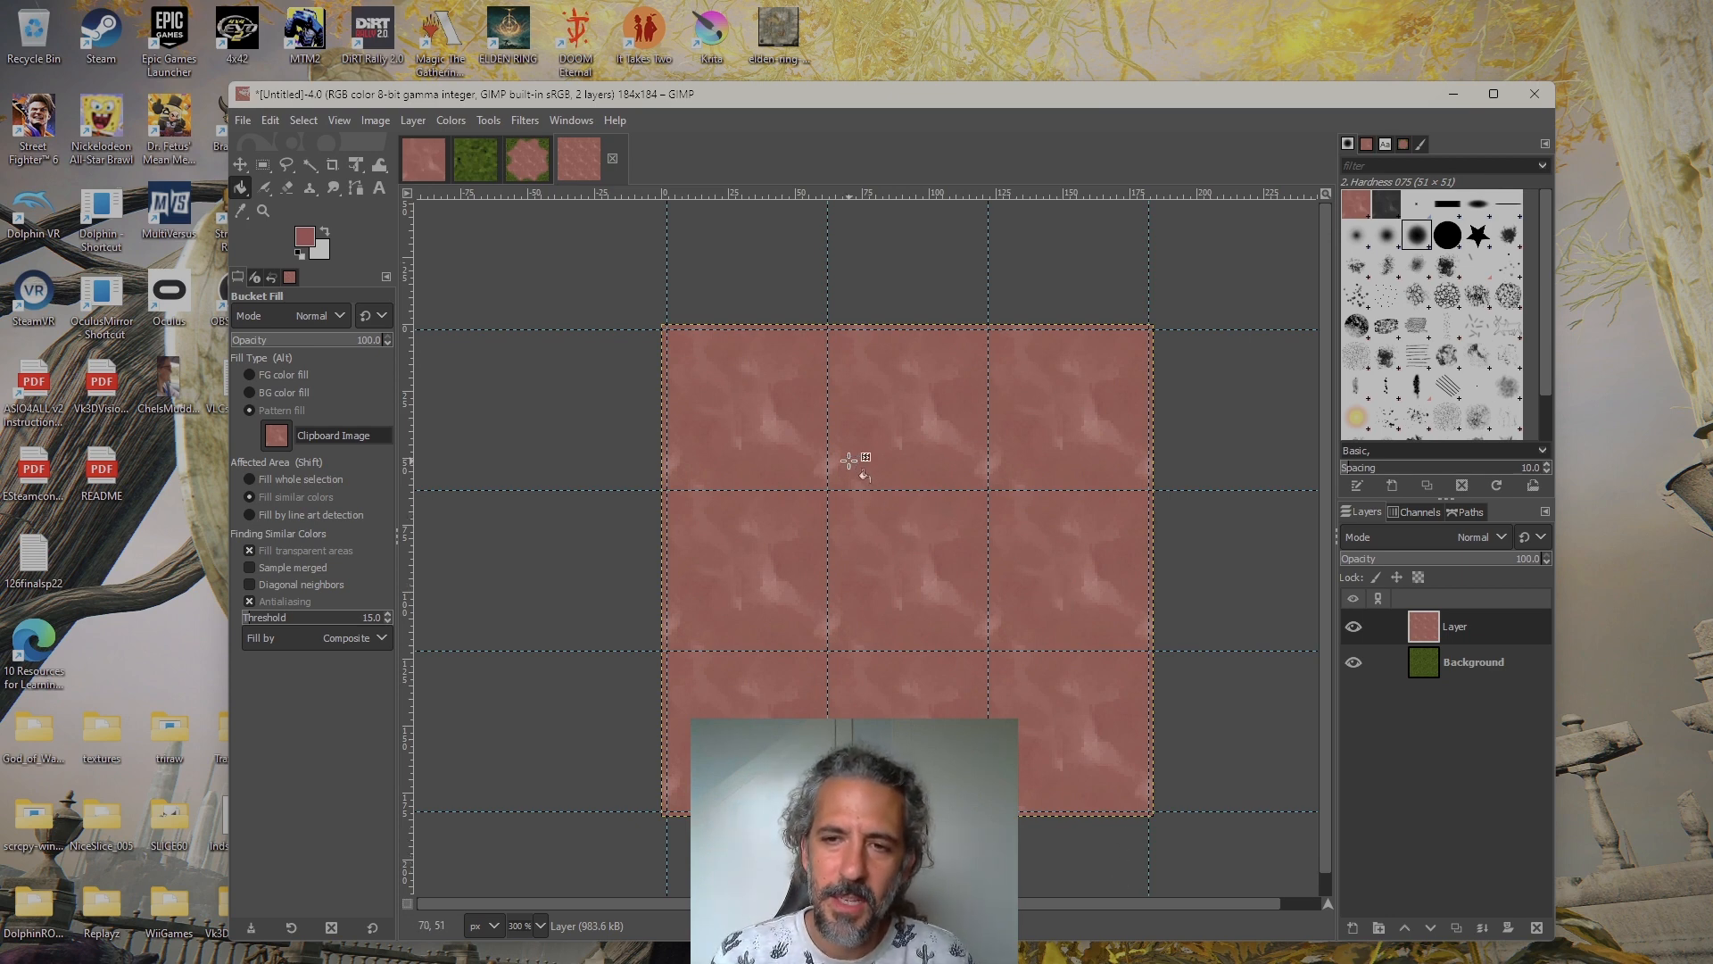
# Switch to the Free Select tool and compare the upper-left tile of the dirt layer with the finished transition in cae_lim.xcf
pyautogui.moveTo(819, 372)
pyautogui.mouseDown()
pyautogui.moveTo(880, 394)
pyautogui.moveTo(813, 371)
pyautogui.mouseUp()
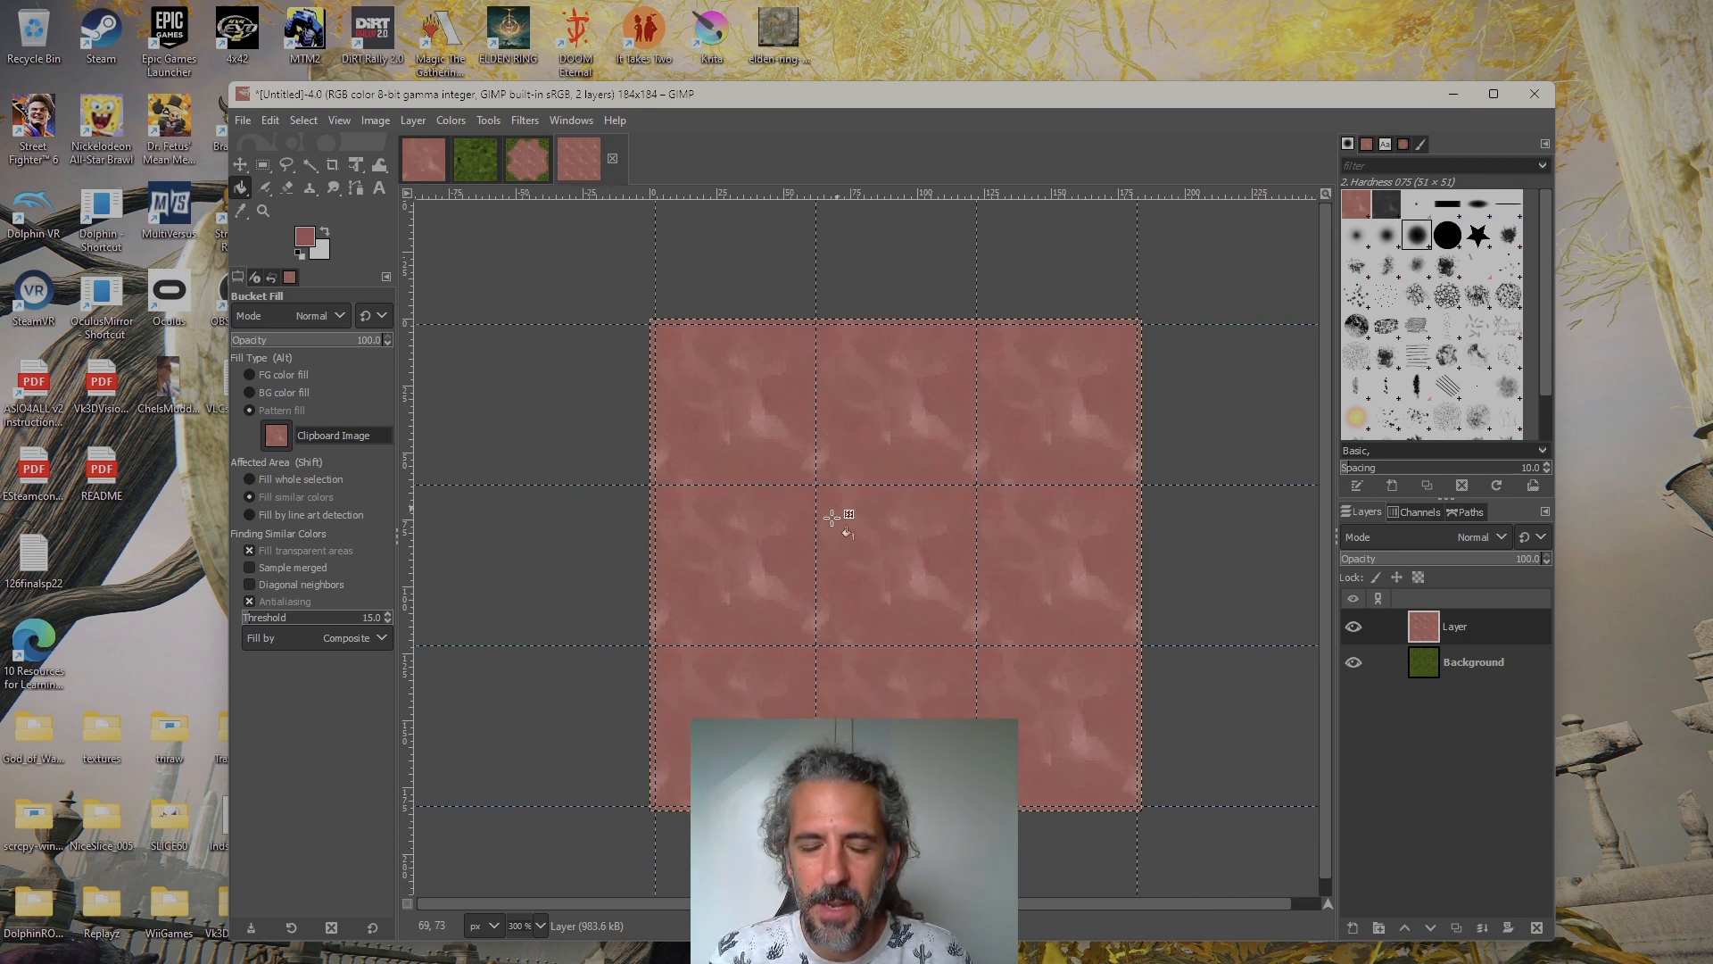
pyautogui.keyDown('ctrl'); pyautogui.scroll(2, 768, 397); pyautogui.keyUp('ctrl')
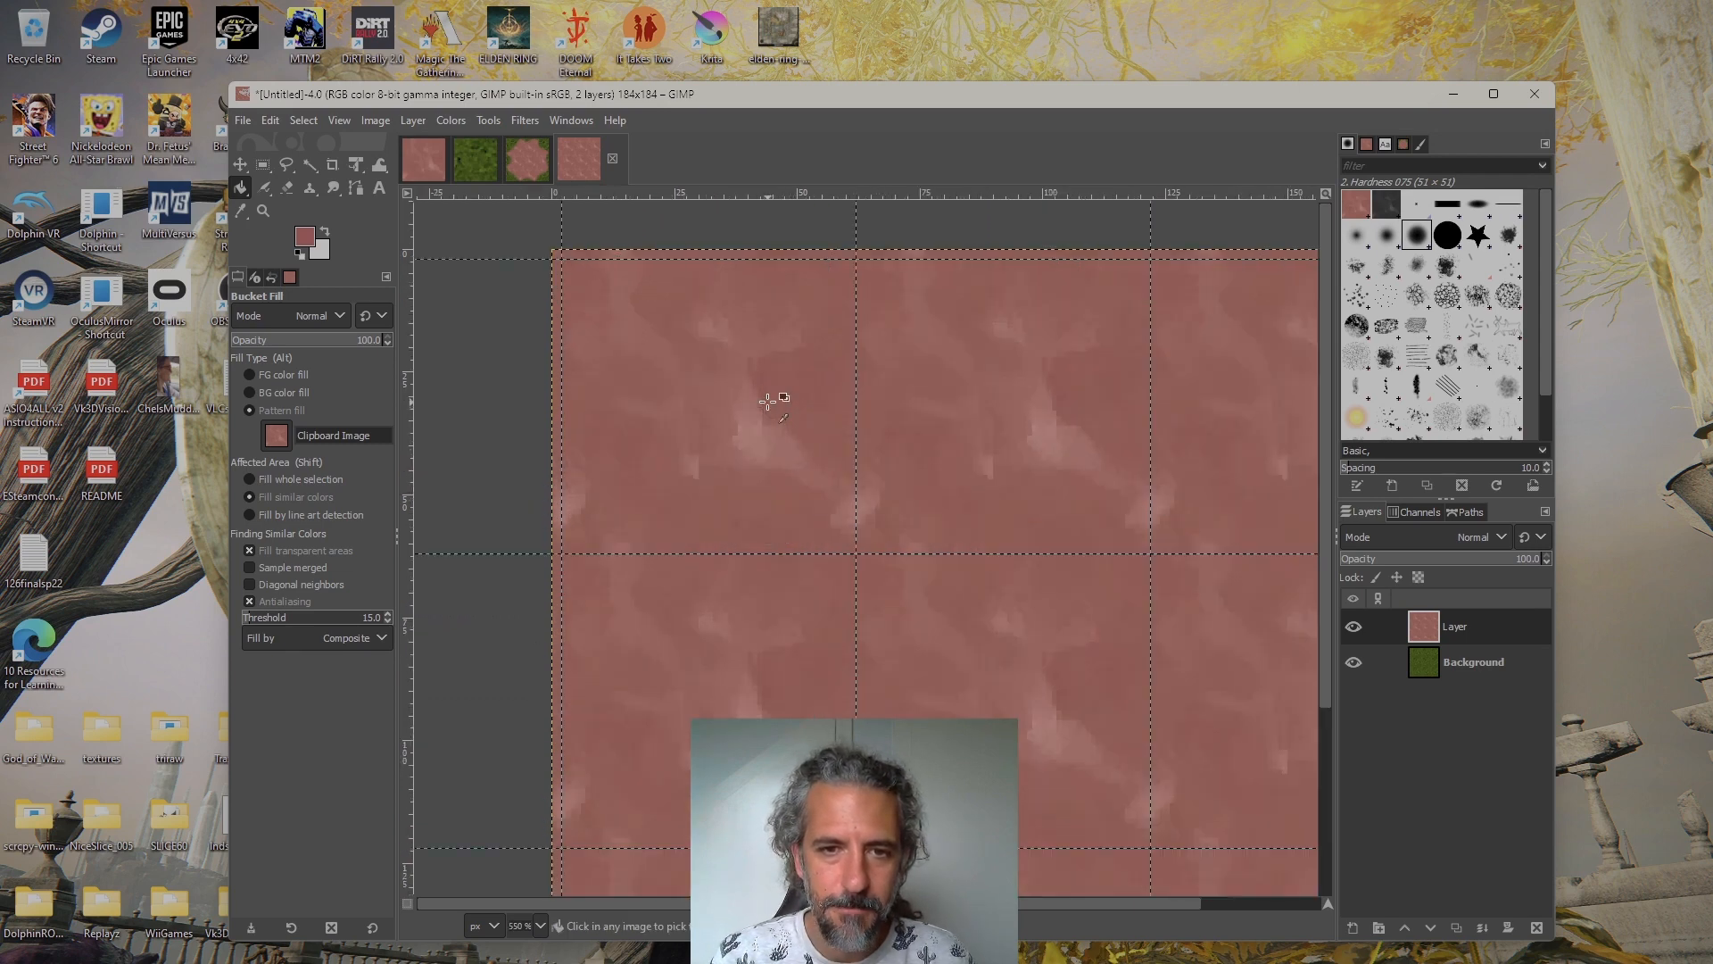
pyautogui.keyDown('ctrl'); pyautogui.scroll(1, 769, 401); pyautogui.keyUp('ctrl')
pyautogui.keyDown('ctrl'); pyautogui.scroll(-1, 768, 401); pyautogui.keyUp('ctrl')
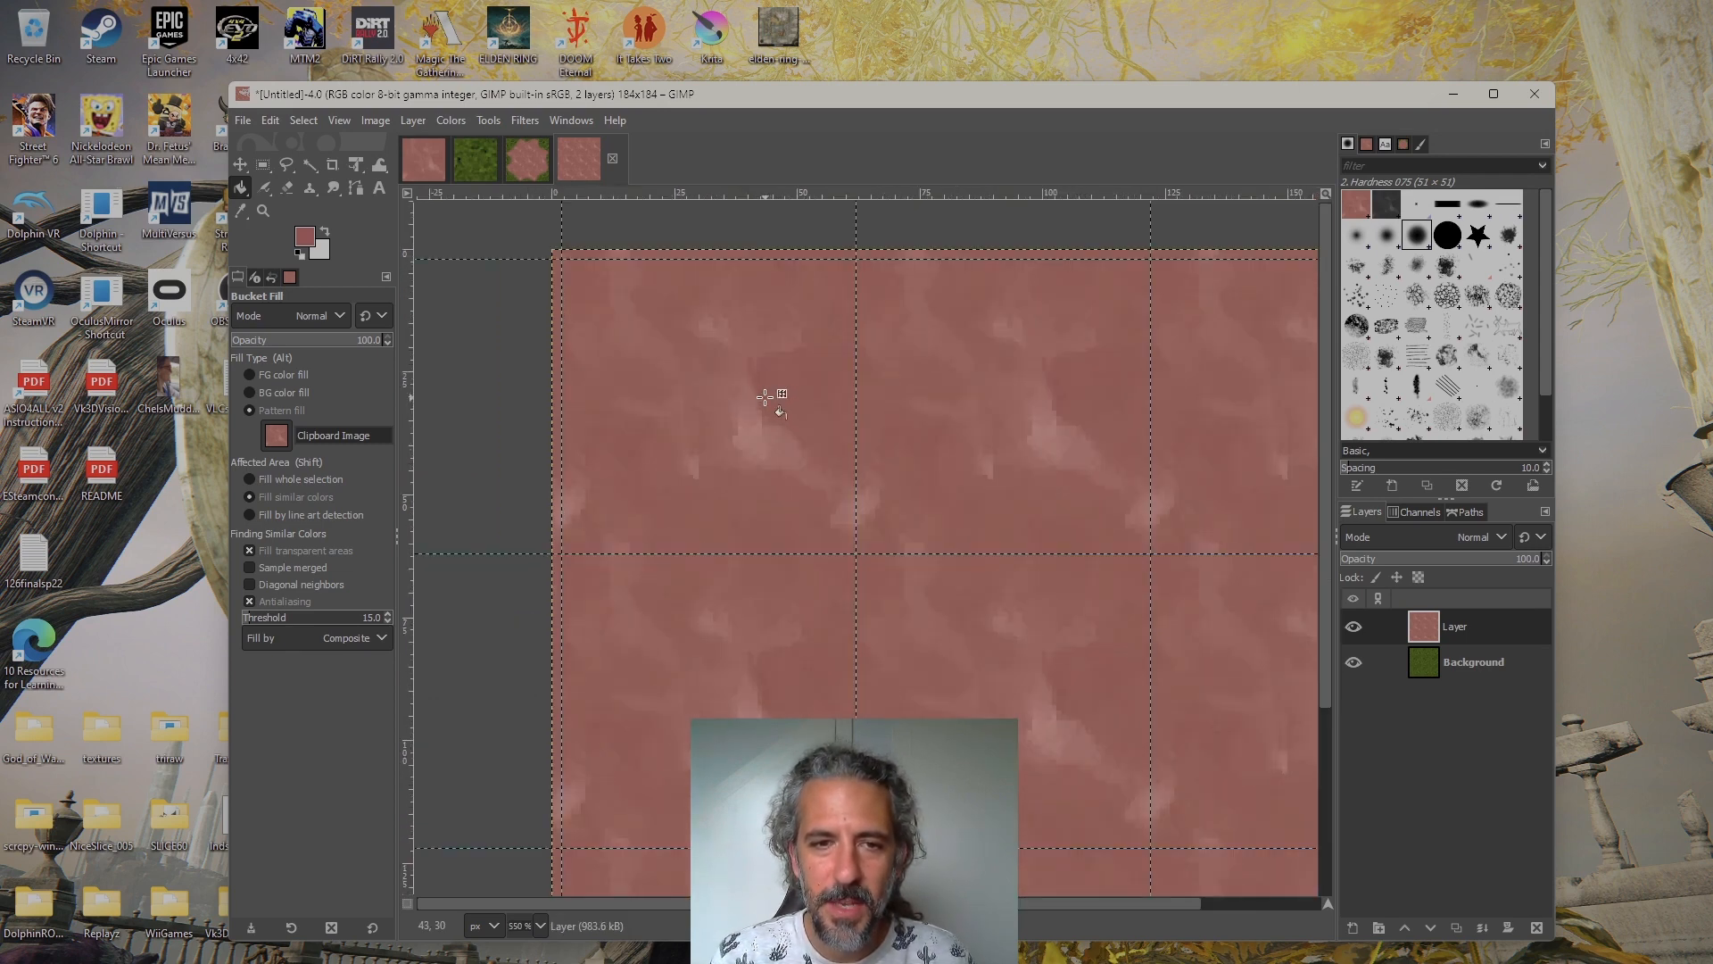
pyautogui.moveTo(769, 401); pyautogui.dragTo(813, 472)
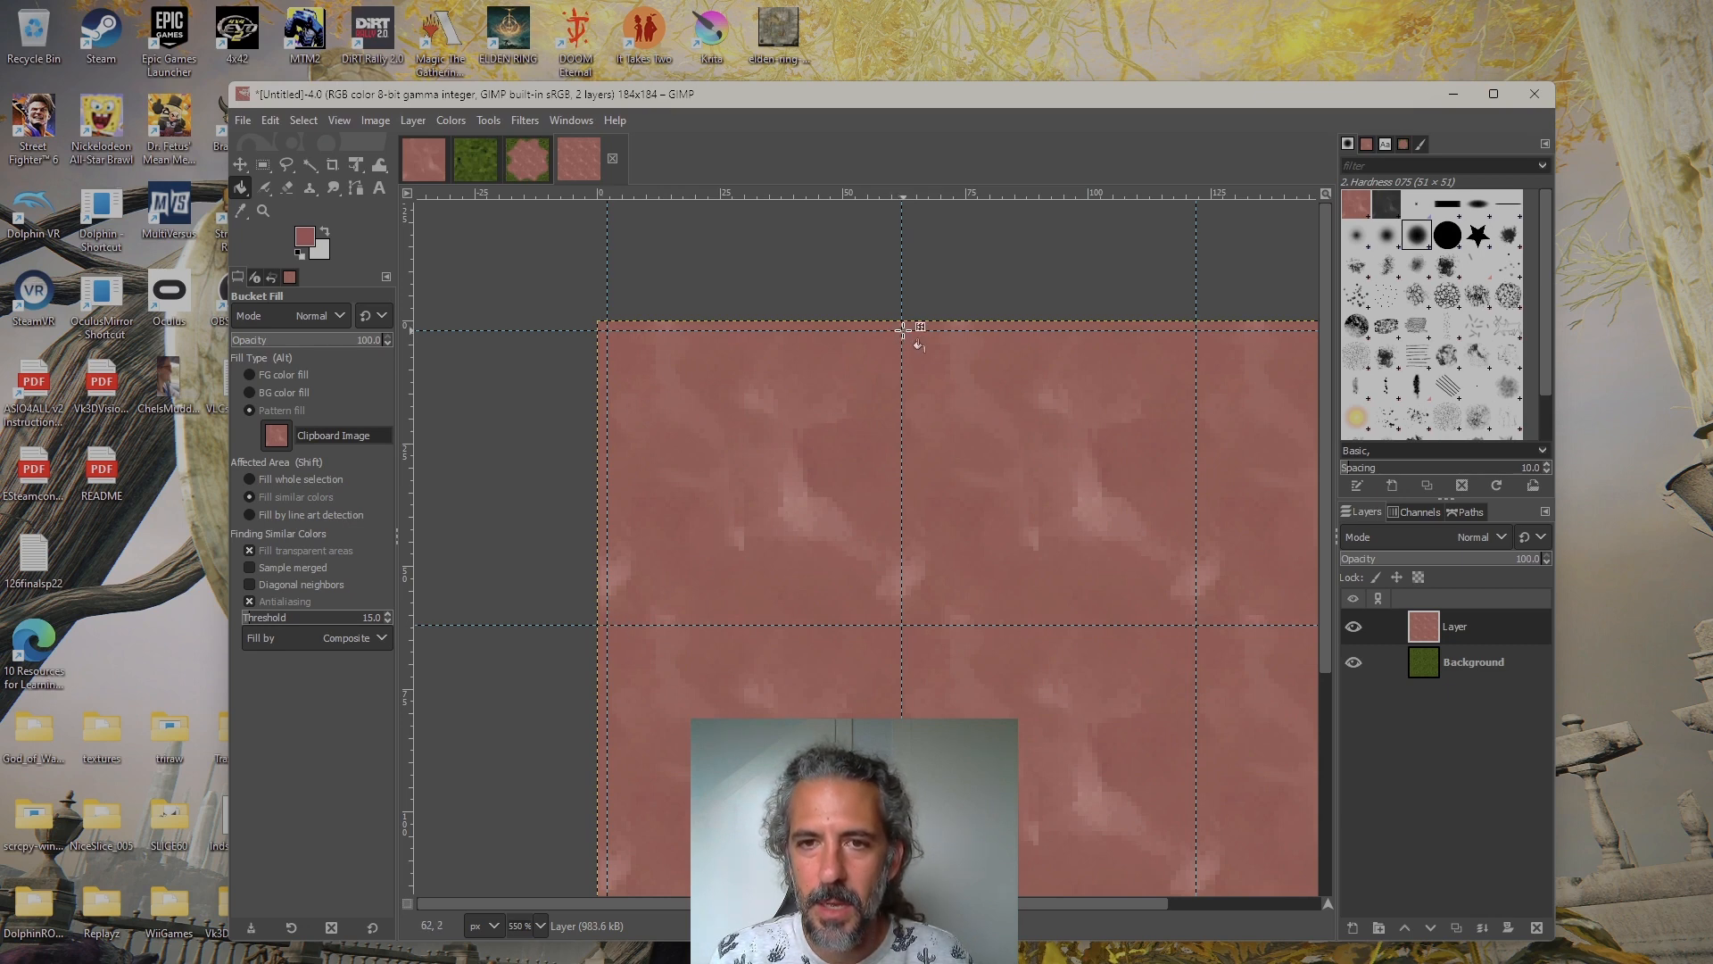
pyautogui.click(285, 164)
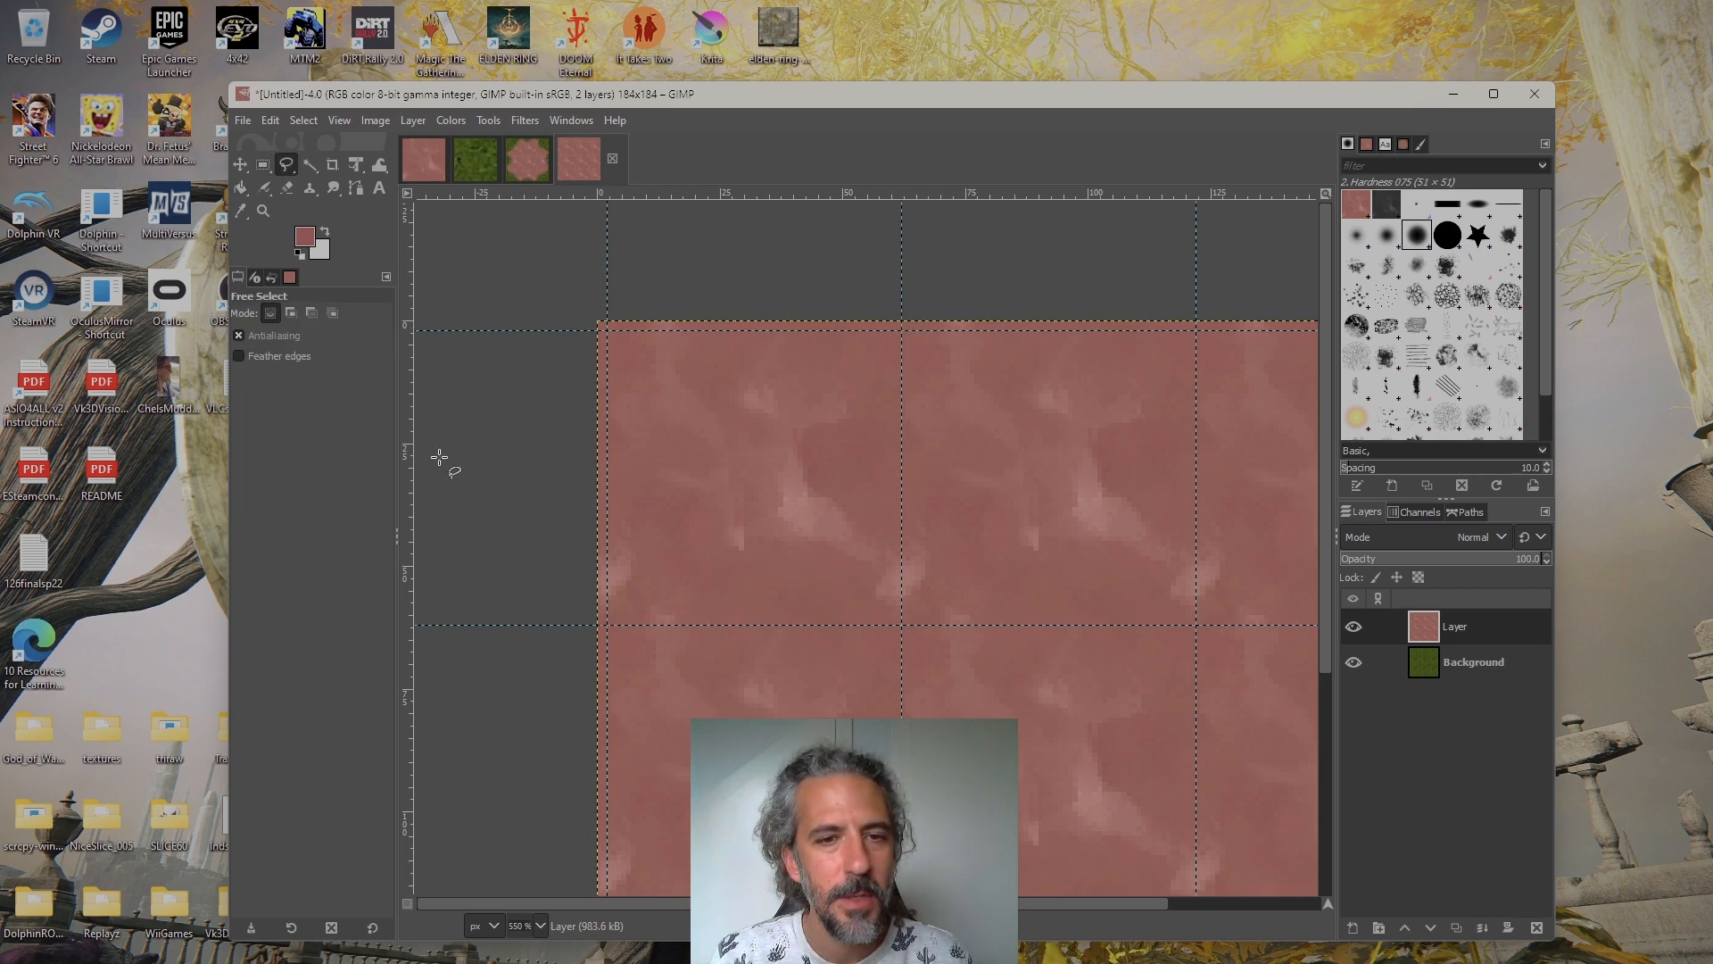
pyautogui.keyDown('ctrl'); pyautogui.scroll(1, 574, 628); pyautogui.keyUp('ctrl')
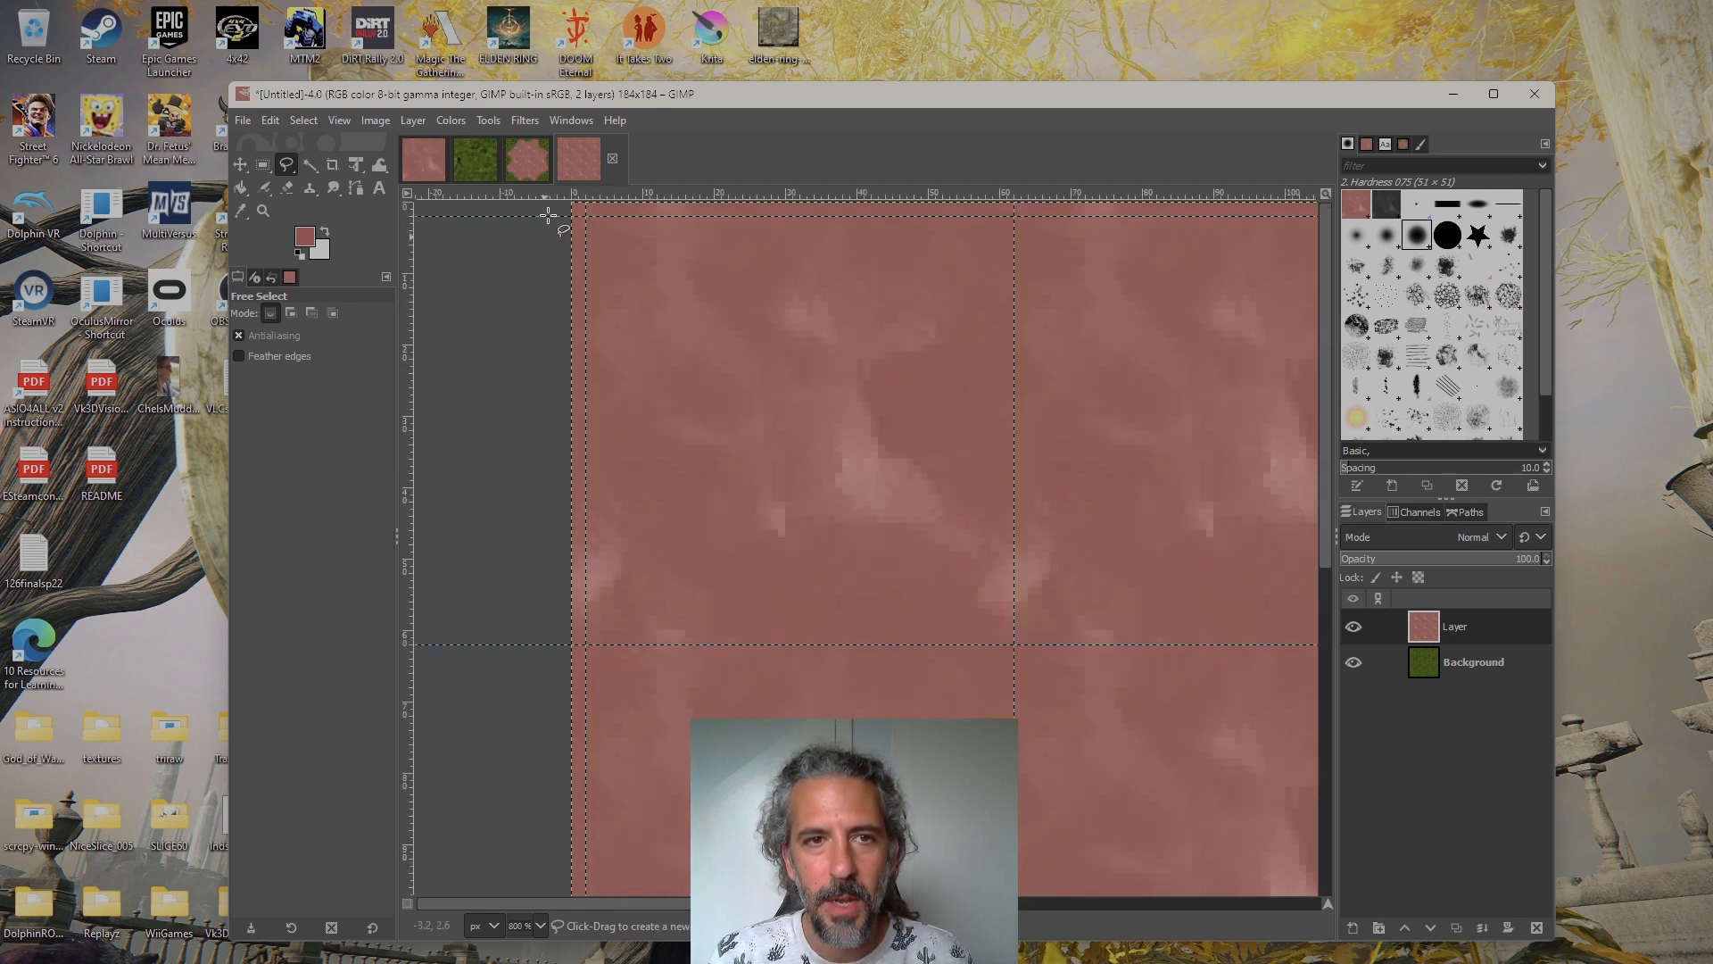
pyautogui.click(528, 159)
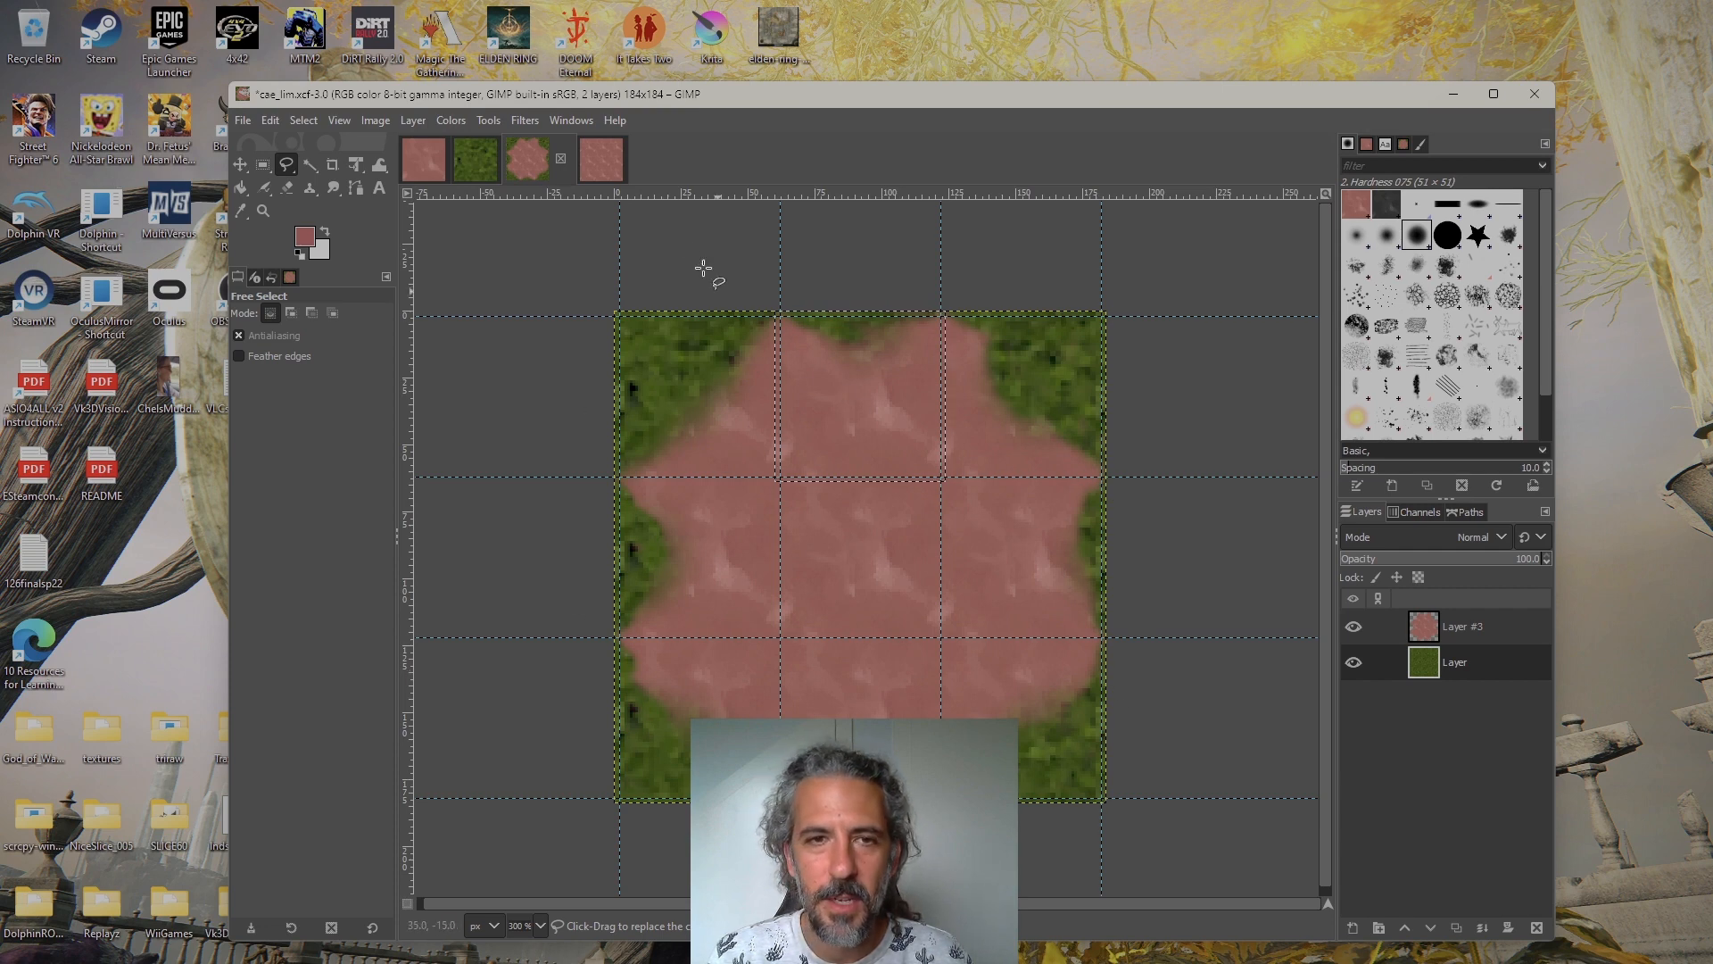
pyautogui.click(598, 160)
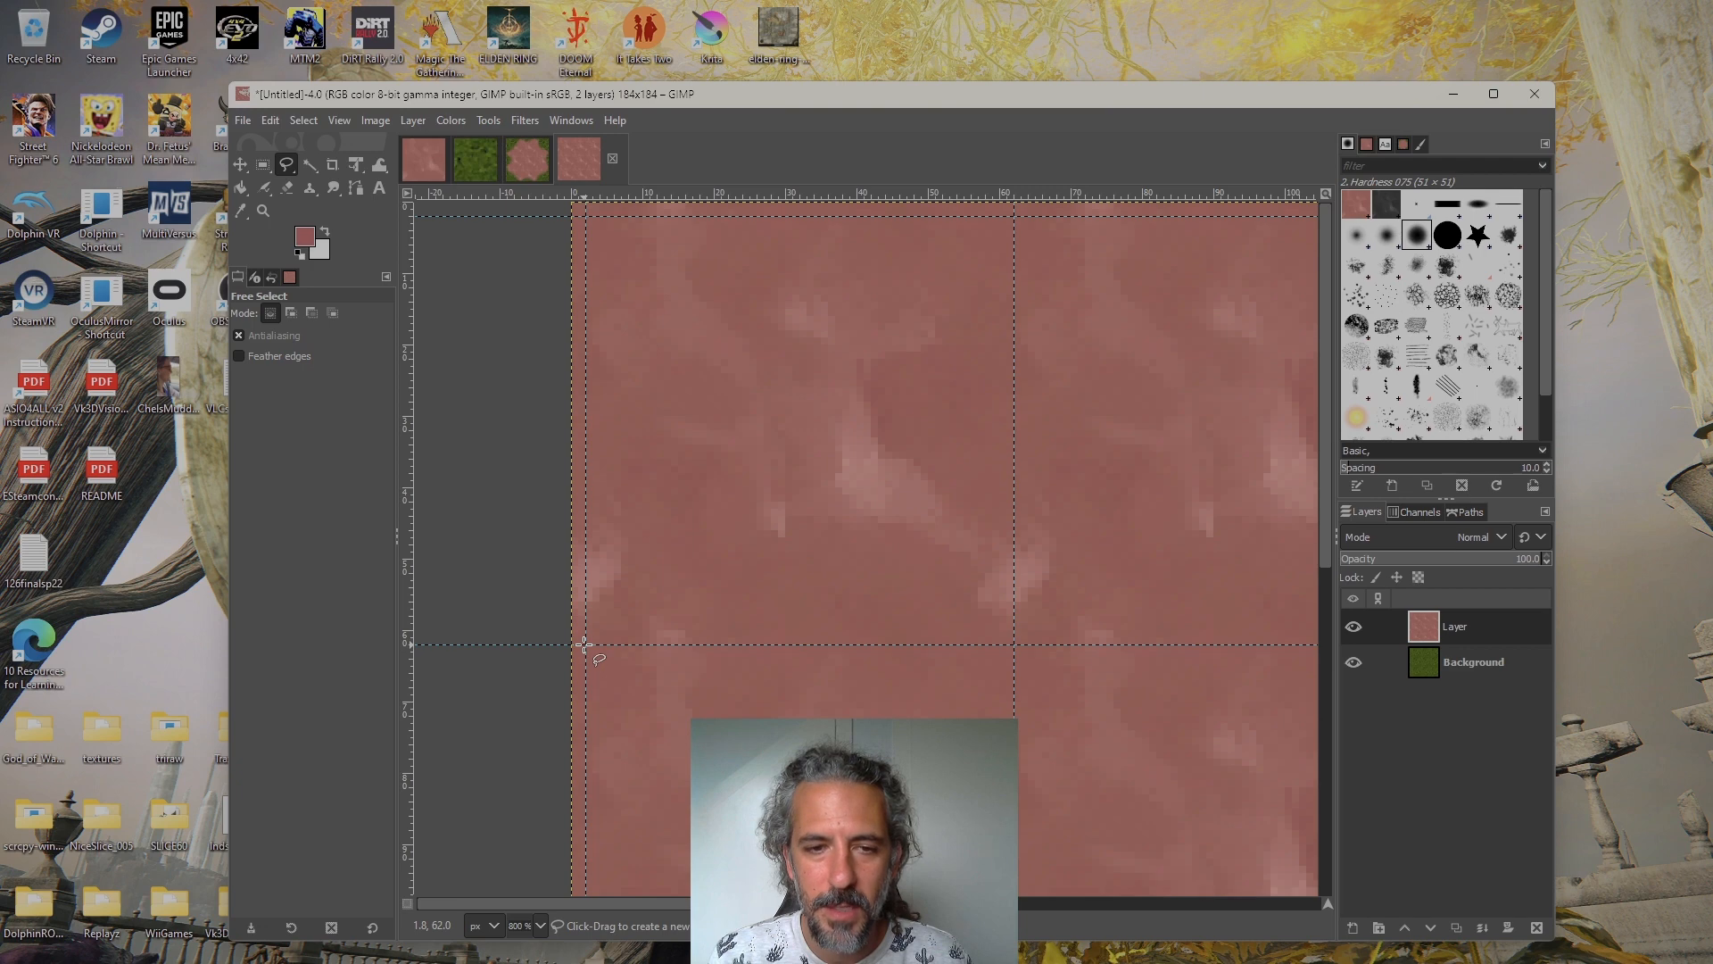
# Free-select the upper-left corner tile along a wavy diagonal between guide intersections 2, 62 and 62, 2, and delete the dirt inside it
pyautogui.moveTo(585, 645); pyautogui.dragTo(613, 619)
pyautogui.moveTo(692, 513); pyautogui.dragTo(775, 393)
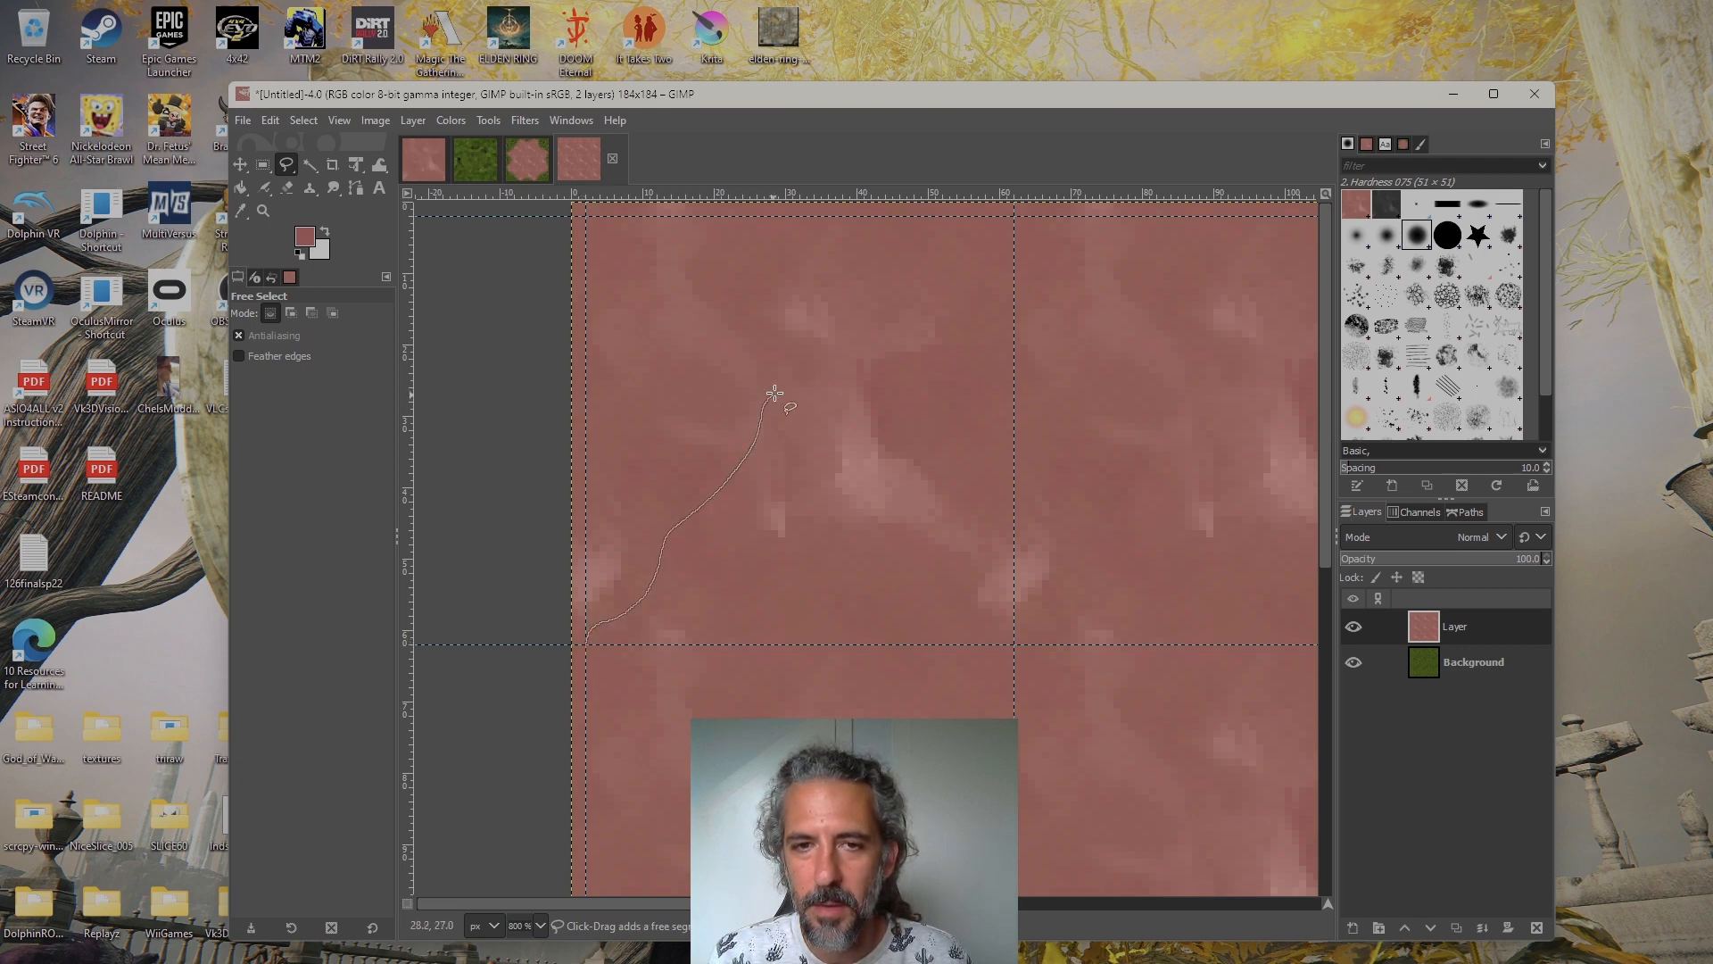
pyautogui.moveTo(872, 323); pyautogui.dragTo(994, 231)
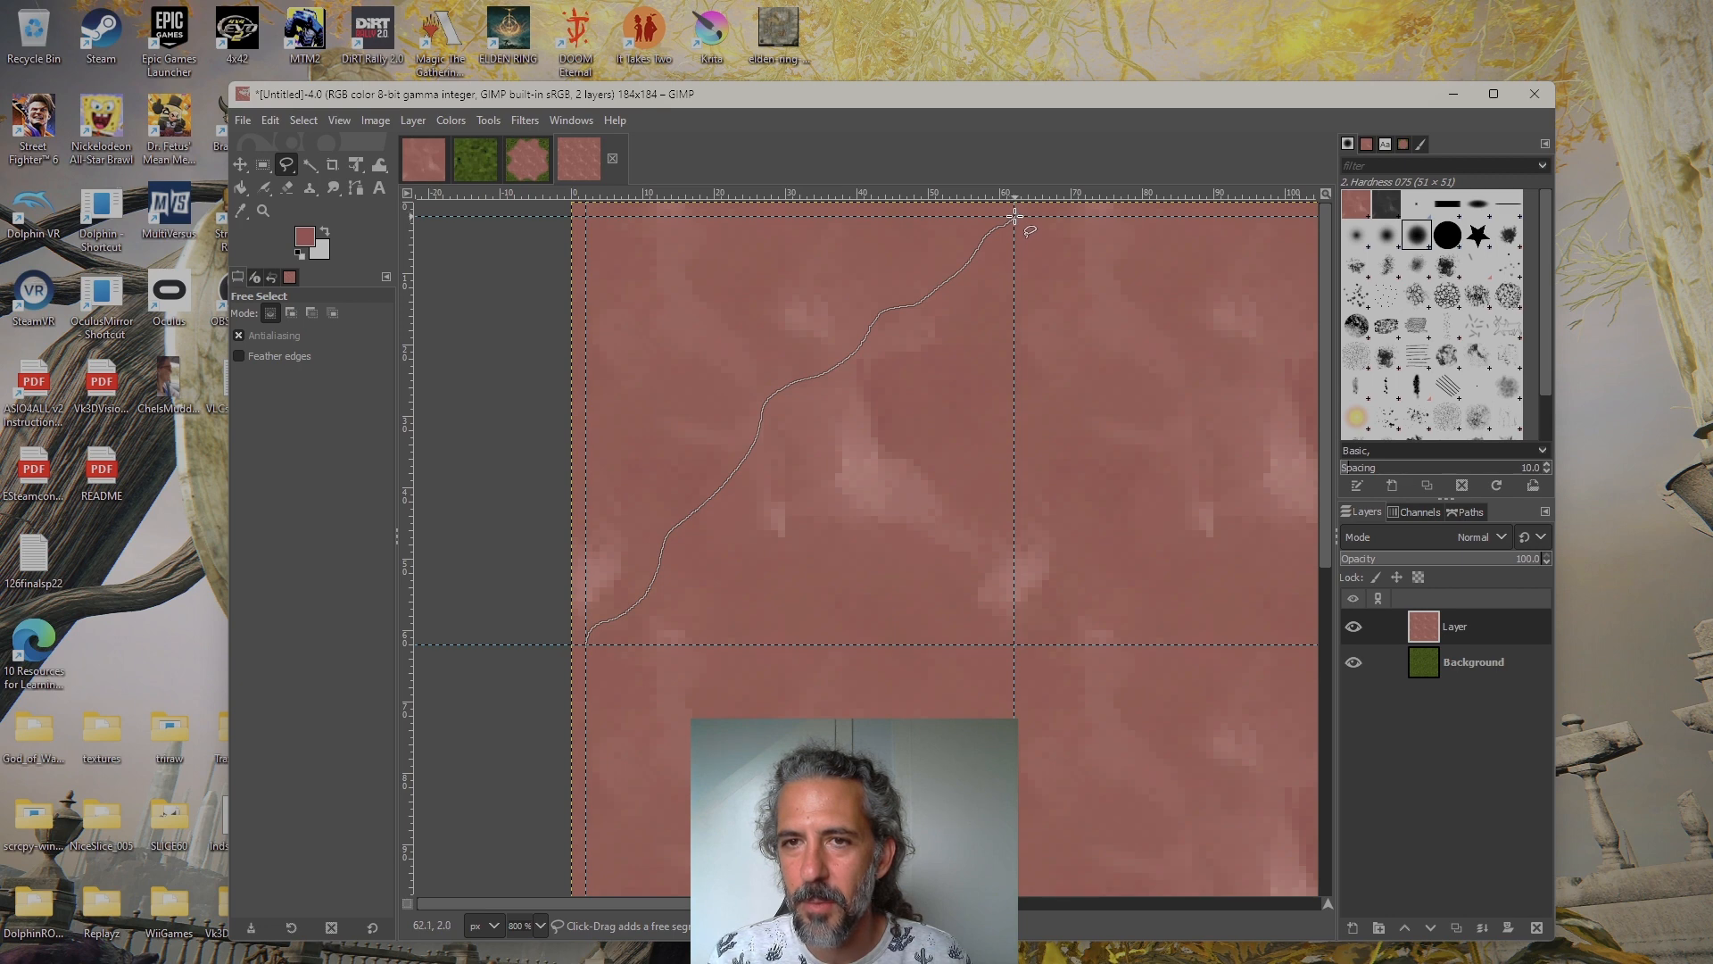
pyautogui.moveTo(1112, 275); pyautogui.dragTo(1084, 439)
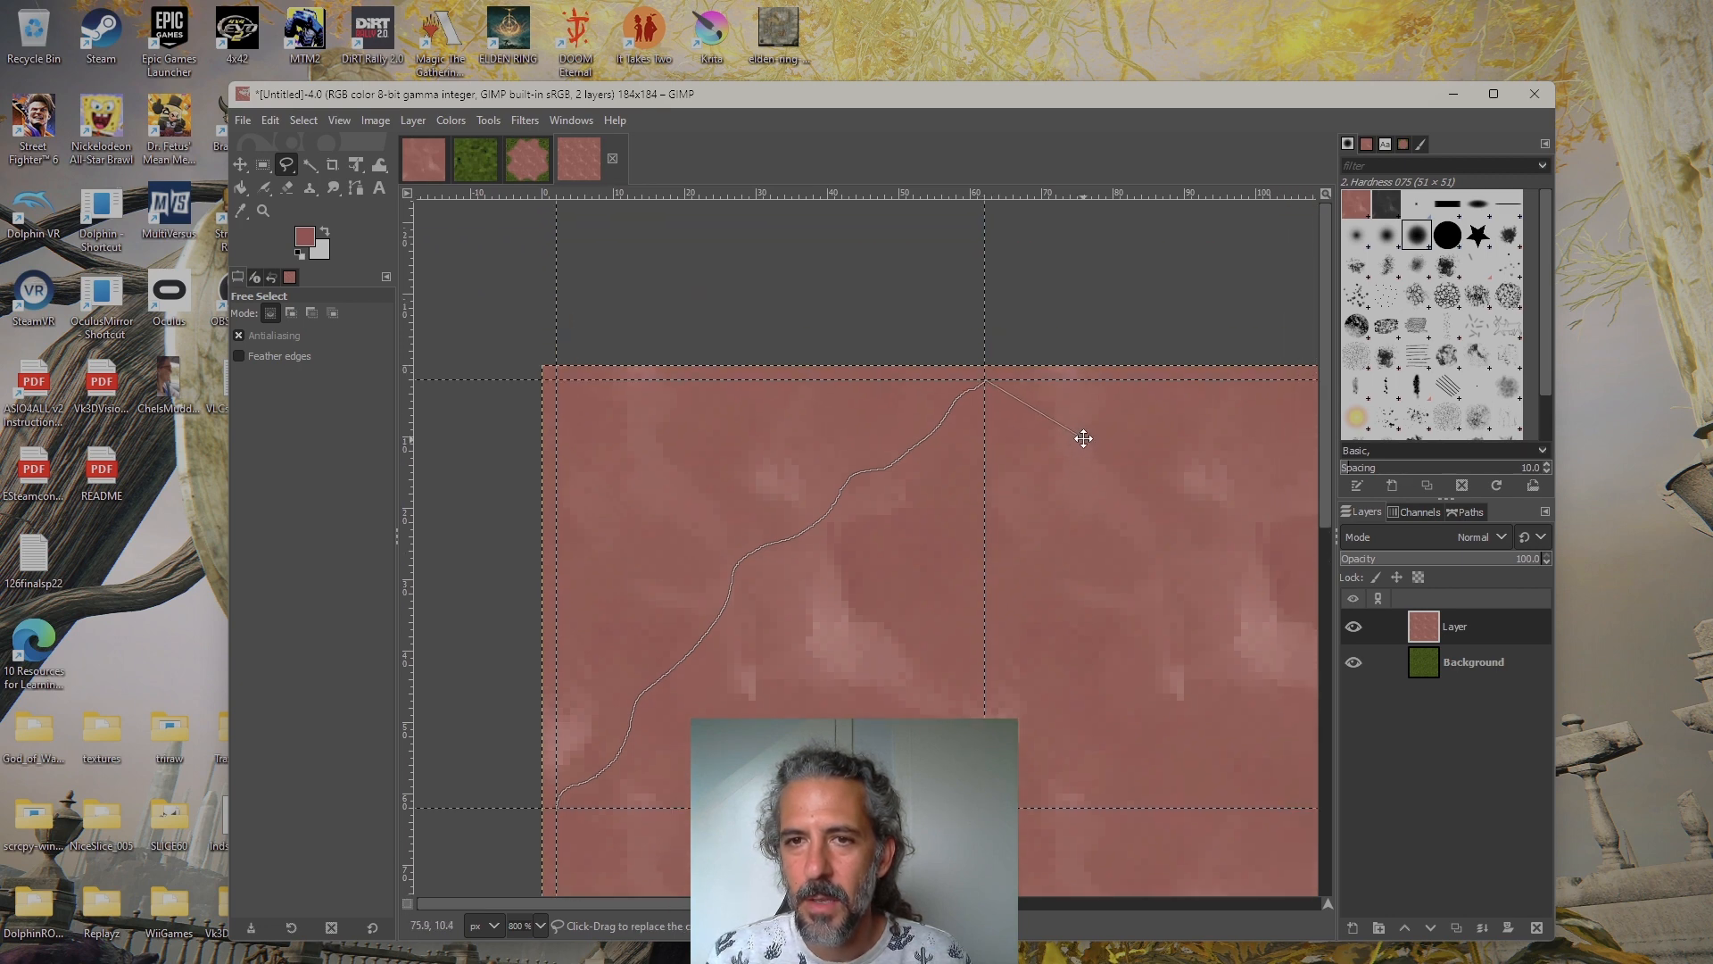
pyautogui.click(981, 280)
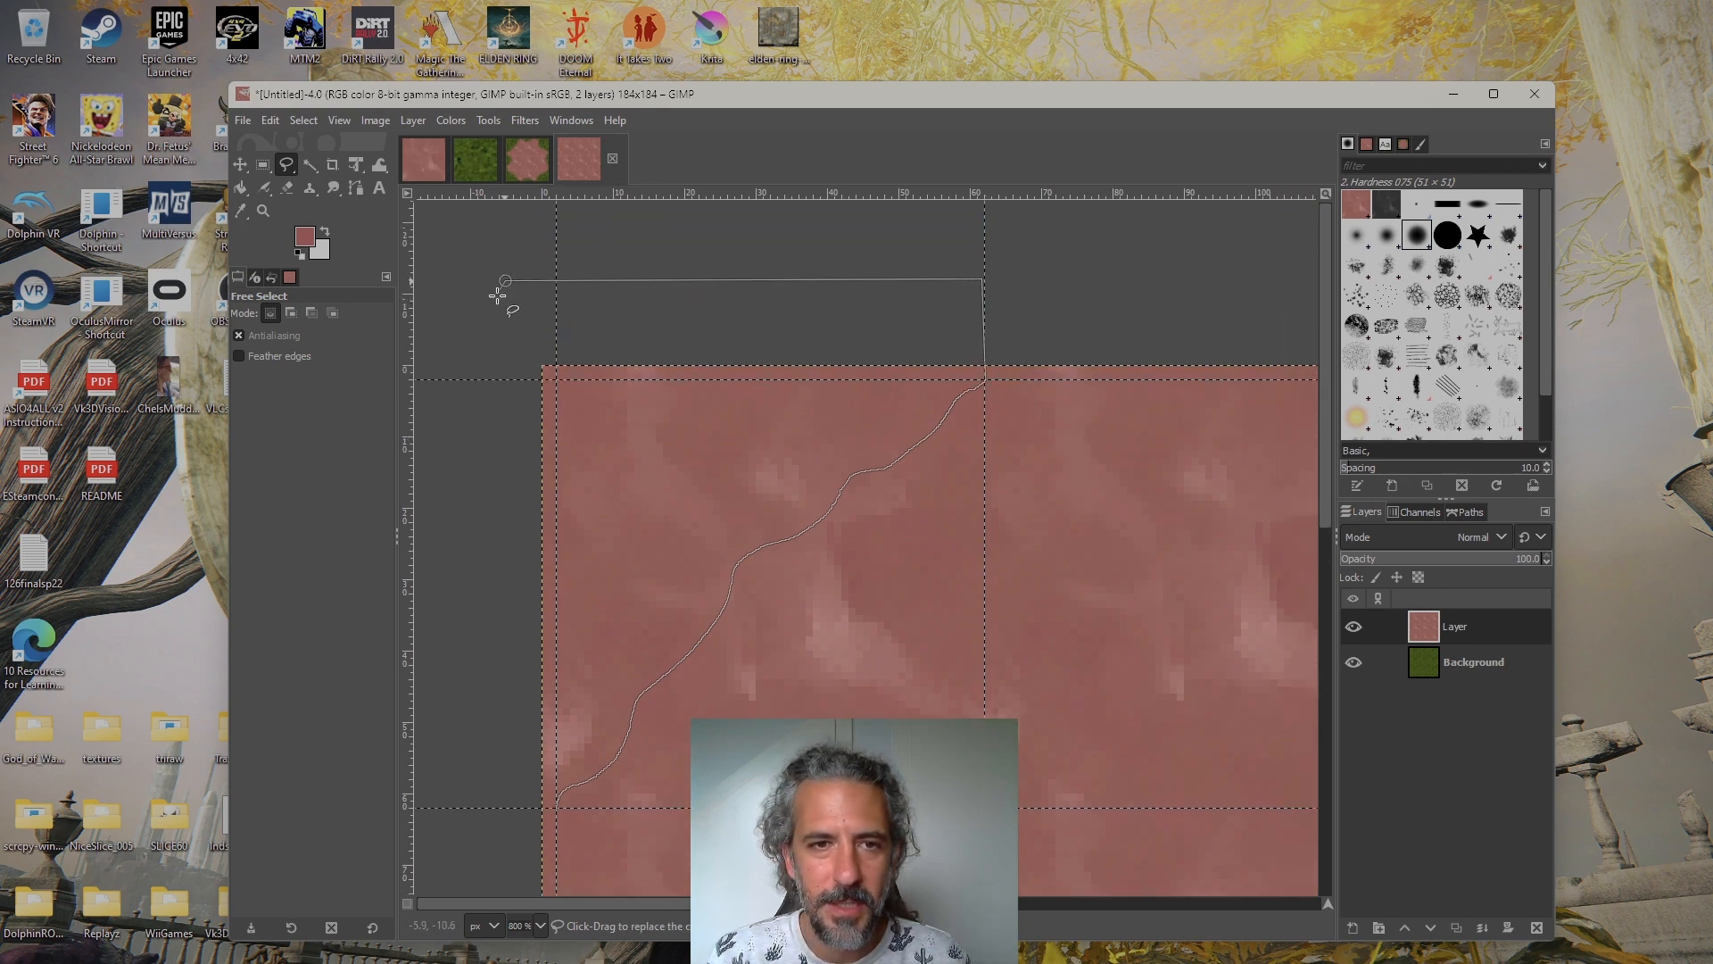
pyautogui.click(506, 281)
pyautogui.click(512, 807)
pyautogui.click(558, 807)
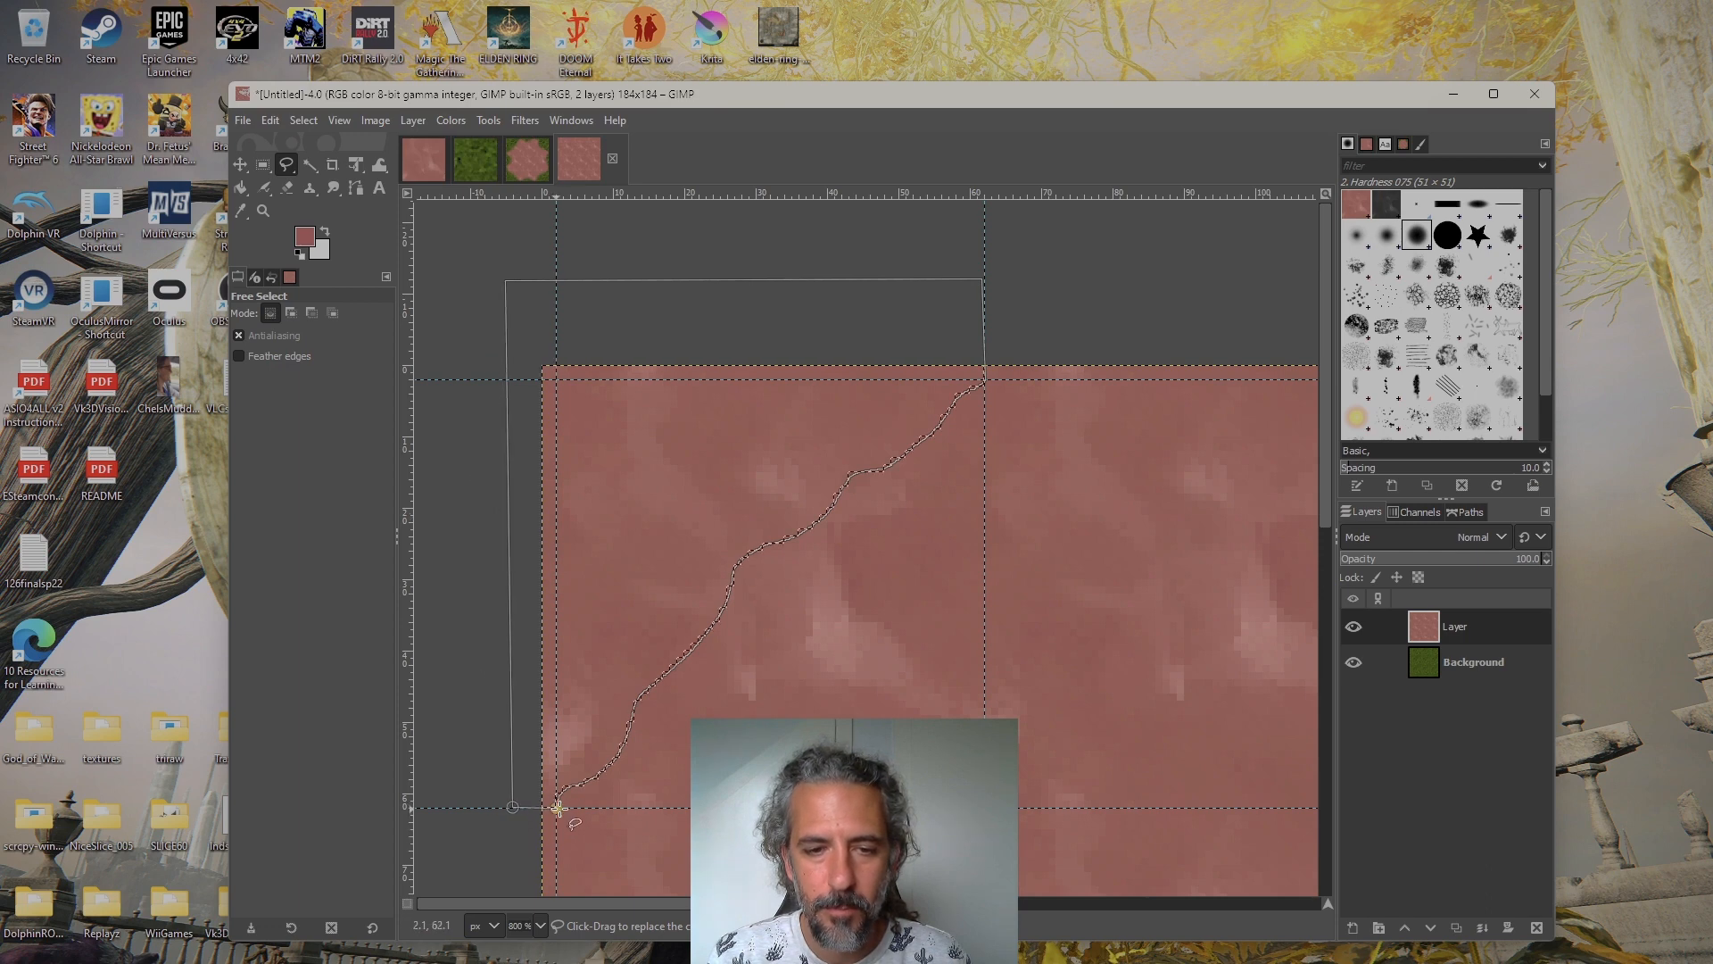
pyautogui.press('Delete')
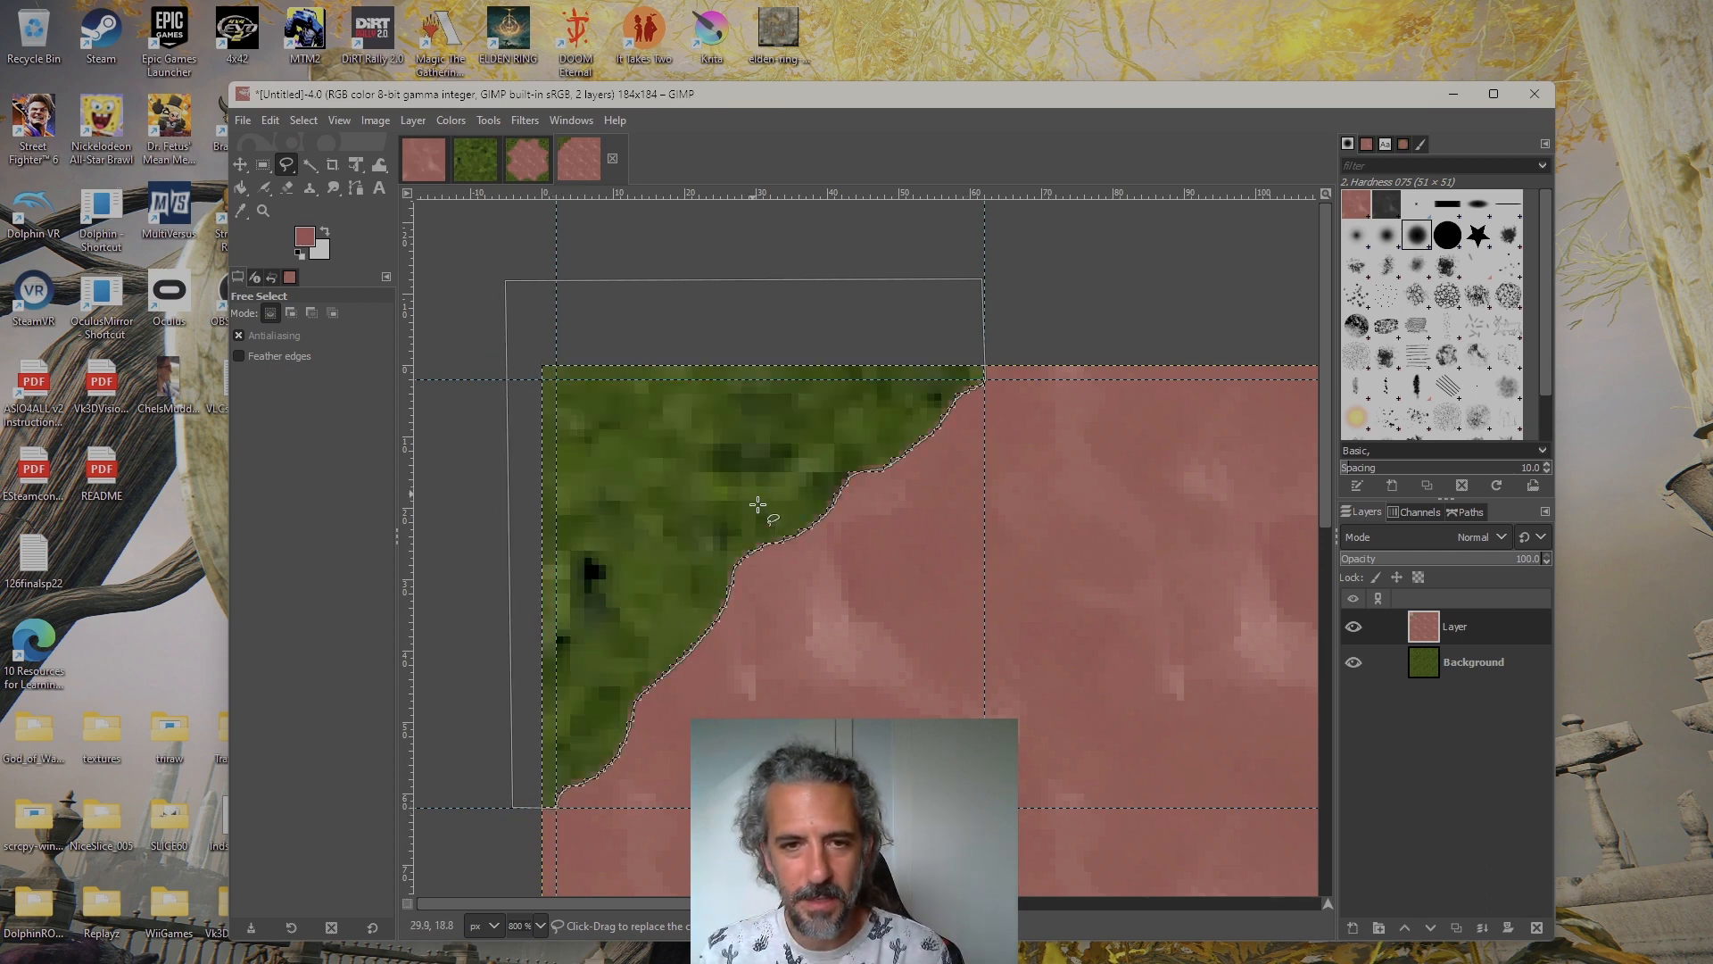
# Switch to Rectangle Select and examine where the cut corner edge meets the guide intersections, along with the neighbouring dirt tiles
pyautogui.click(265, 167)
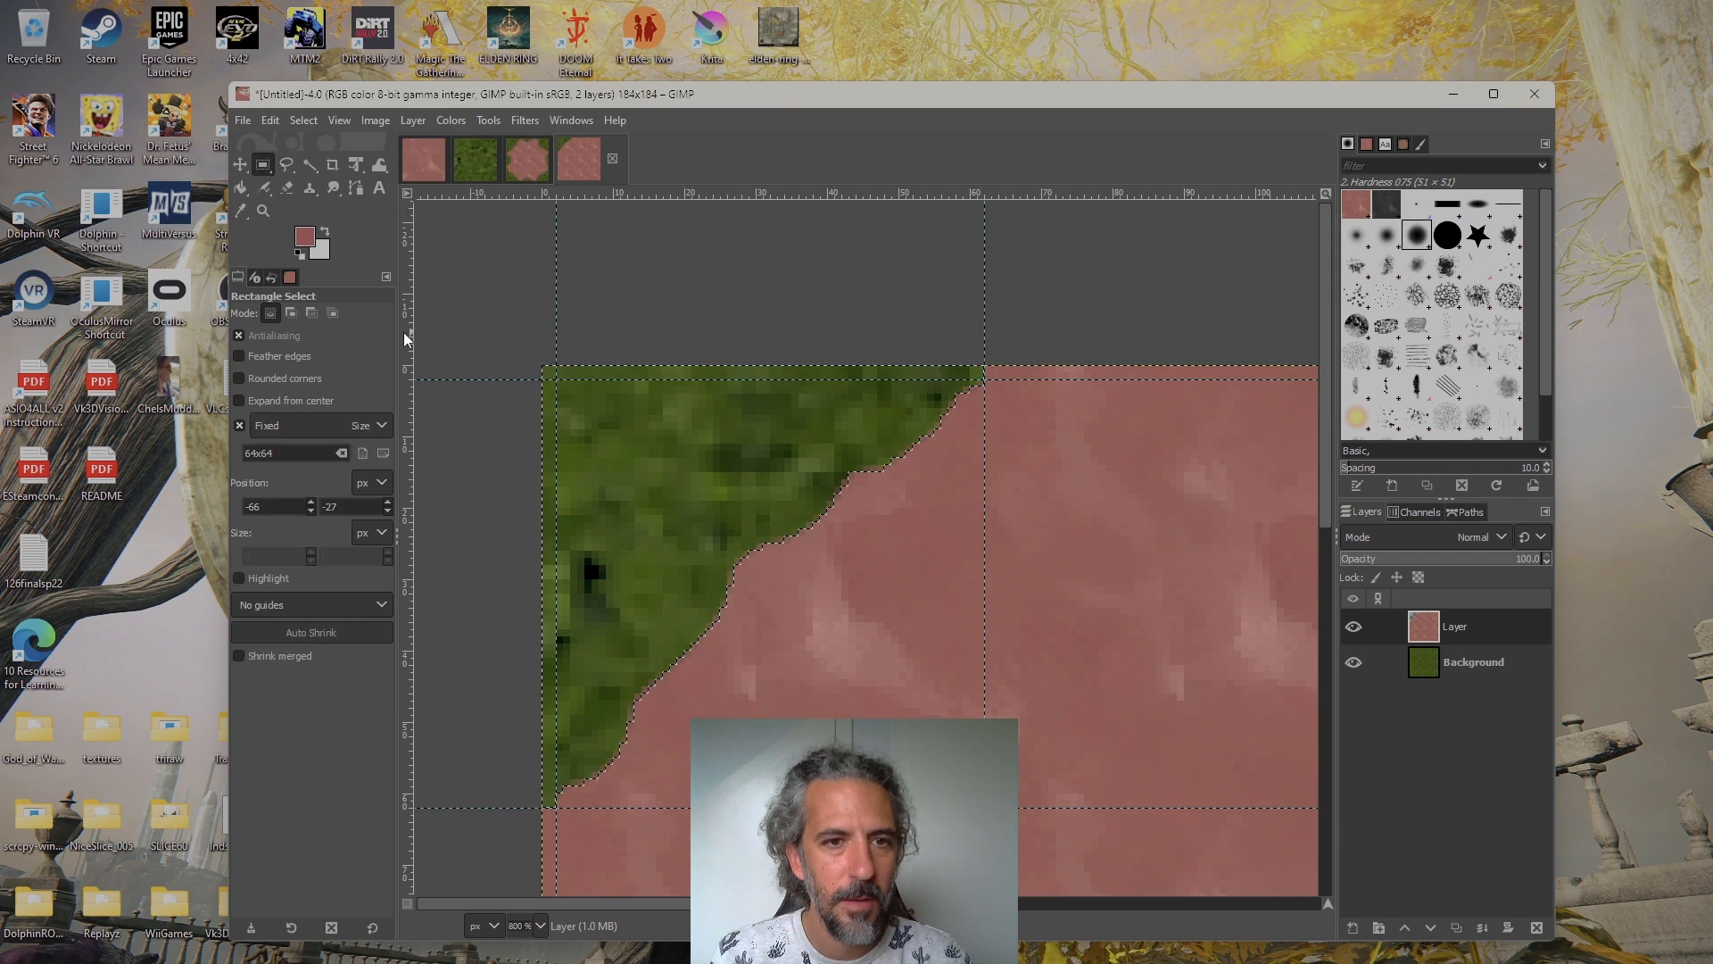
pyautogui.moveTo(1087, 602); pyautogui.dragTo(1036, 536)
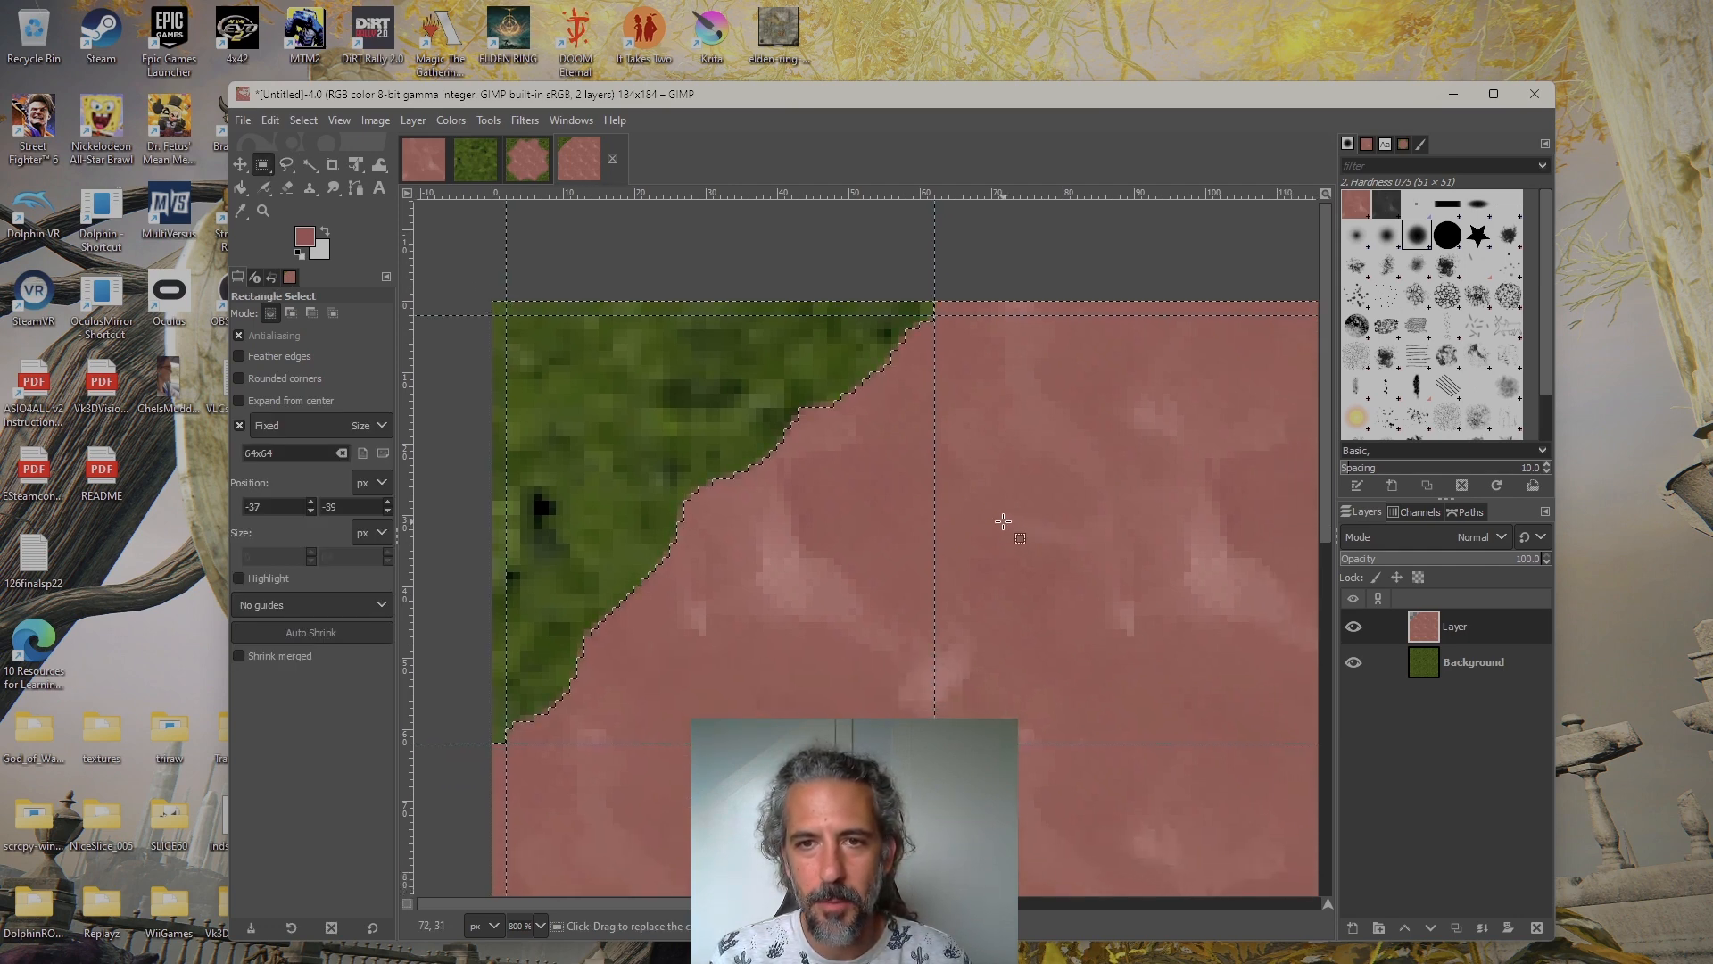
pyautogui.scroll(-3, 751, 584)
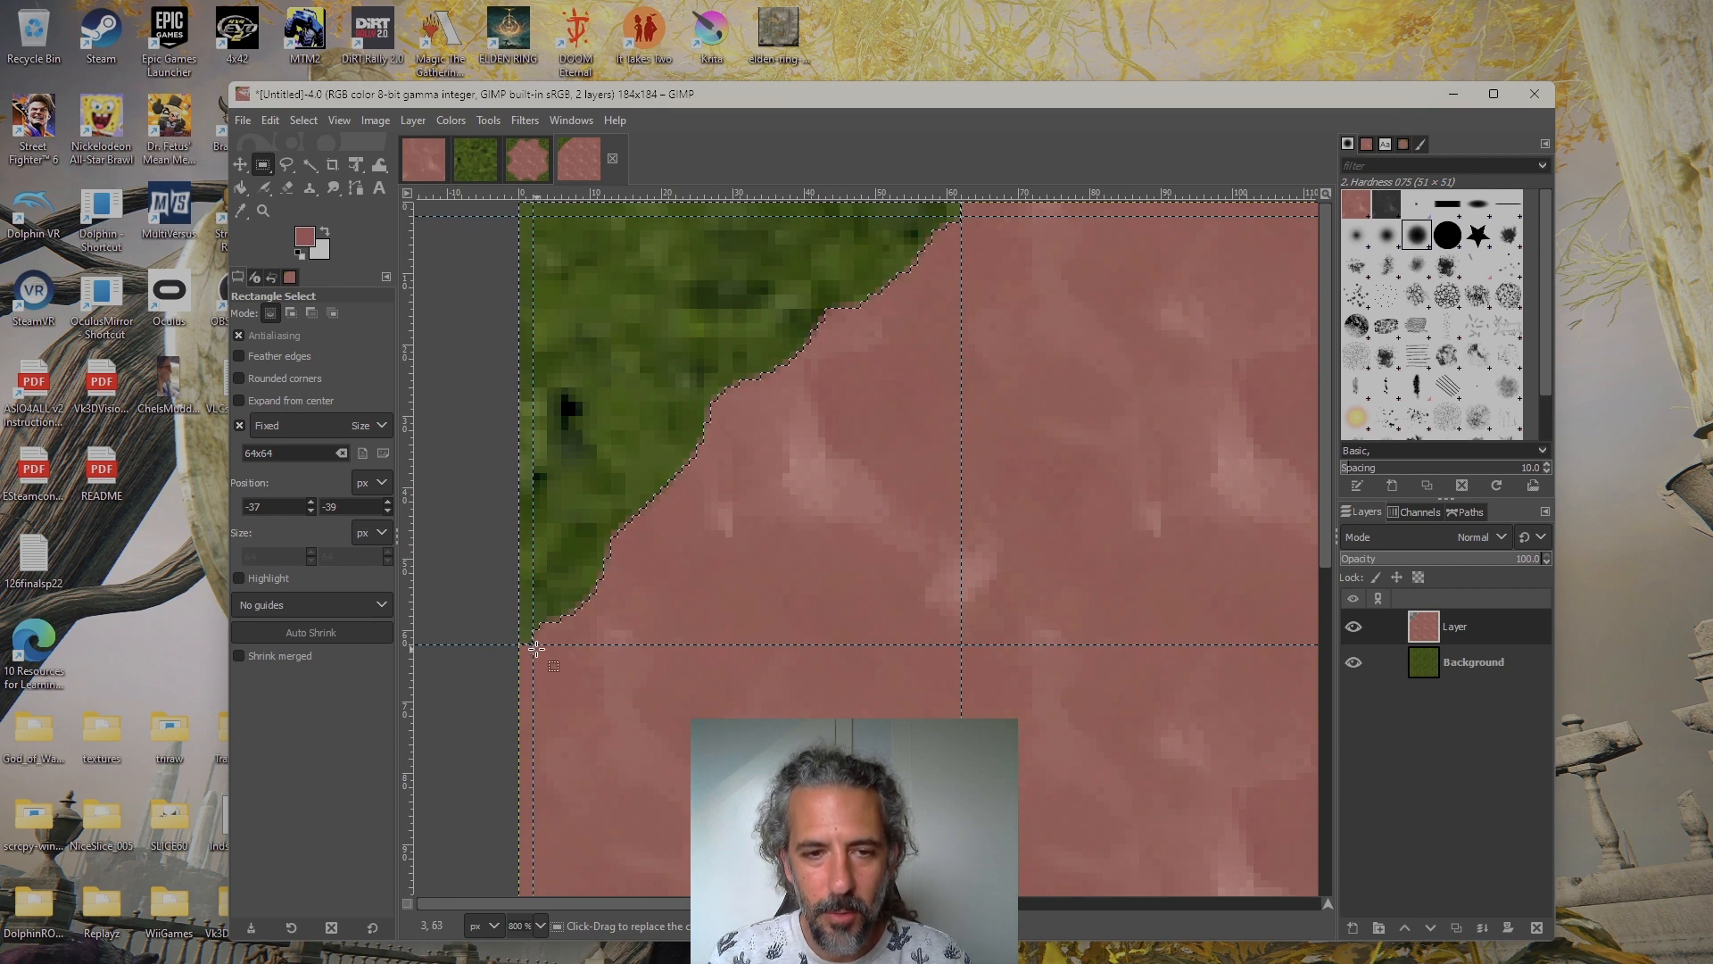
pyautogui.scroll(3, 1033, 345)
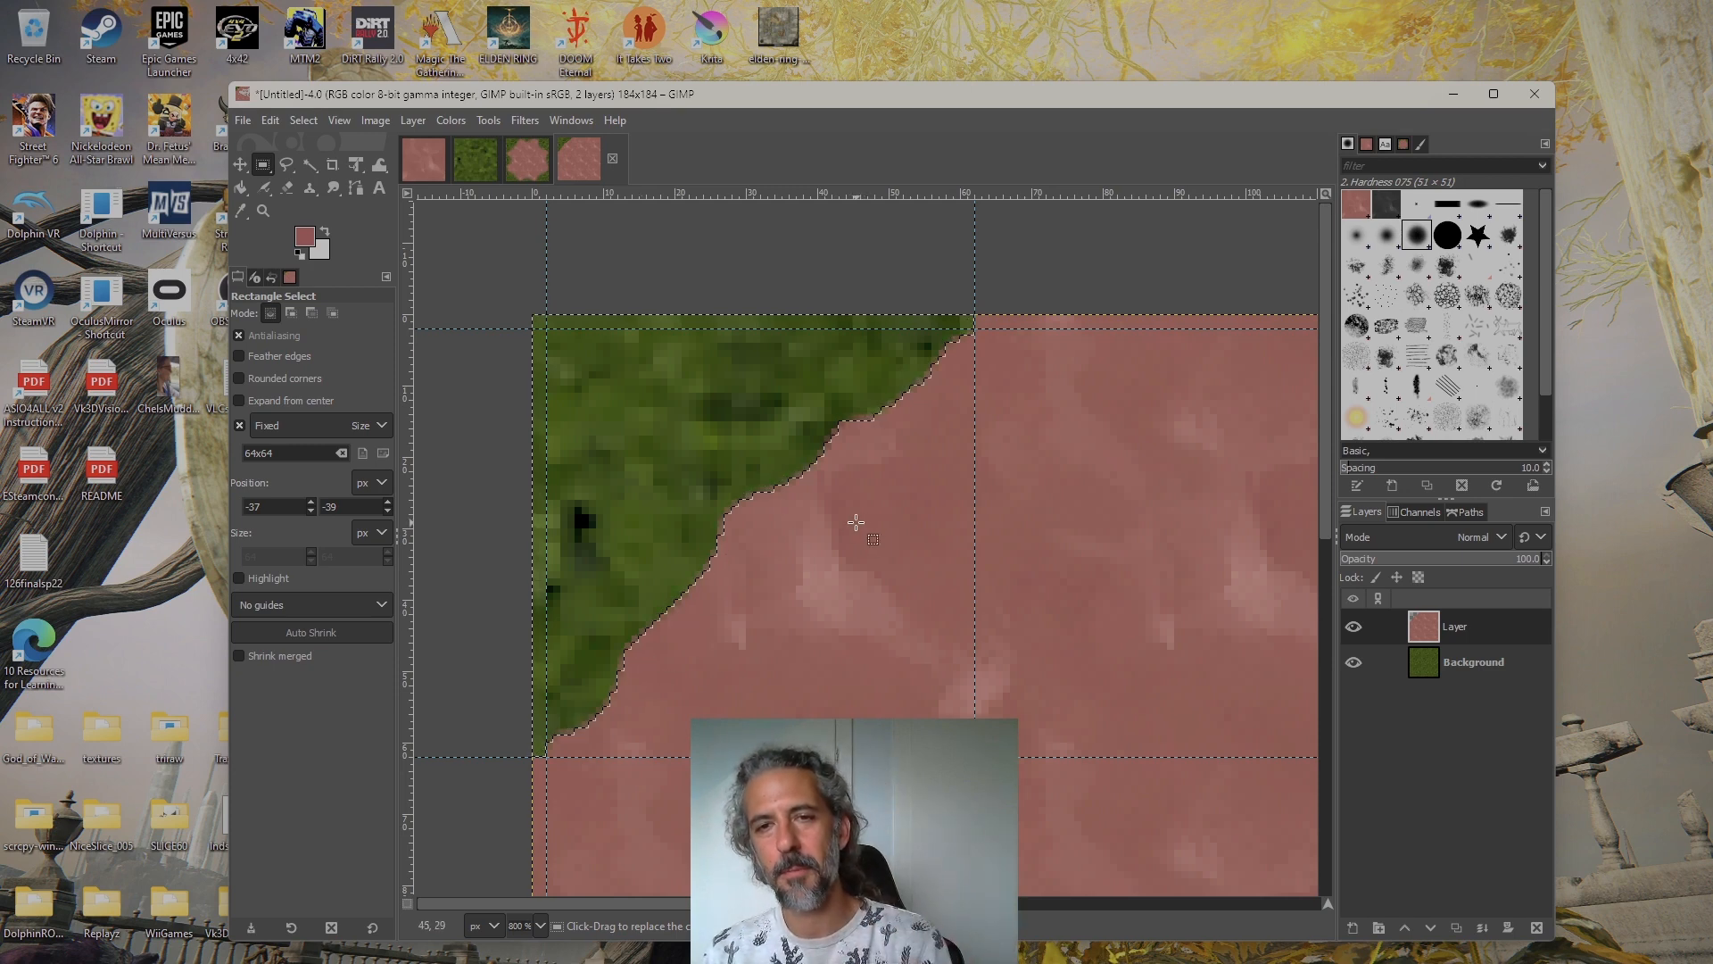
pyautogui.scroll(-8, 864, 345)
pyautogui.hscroll(5, 864, 345)
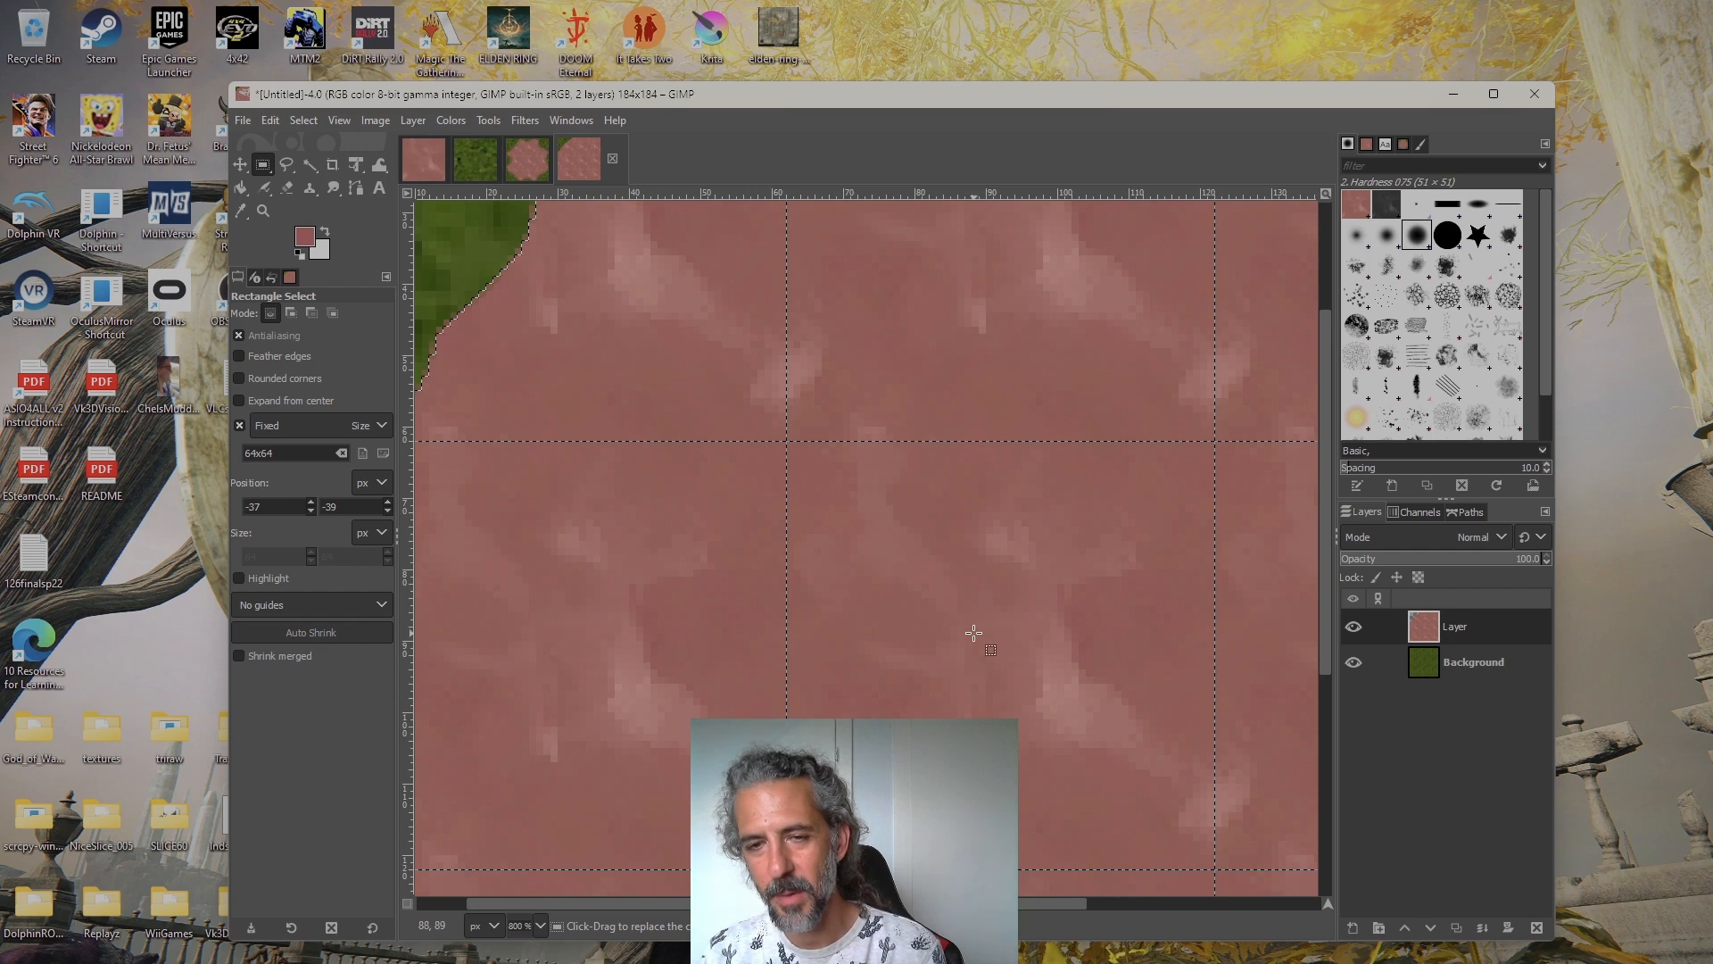
pyautogui.scroll(7, 970, 620)
pyautogui.hscroll(-5, 970, 620)
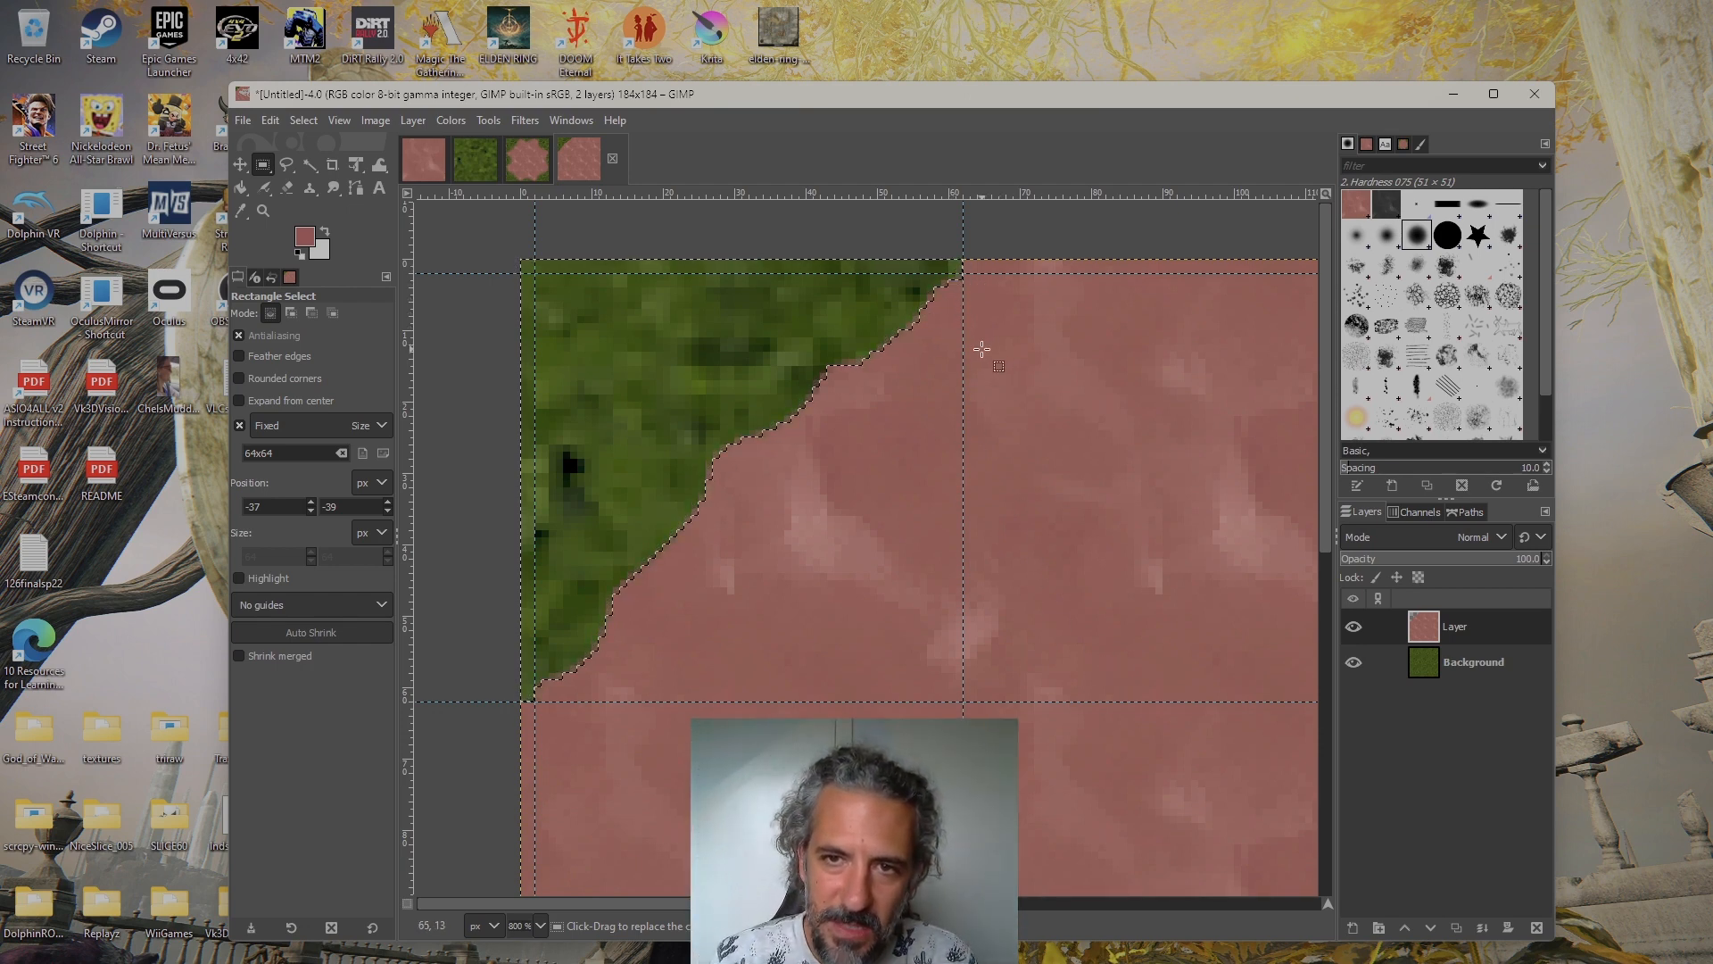
pyautogui.moveTo(981, 350); pyautogui.dragTo(930, 398)
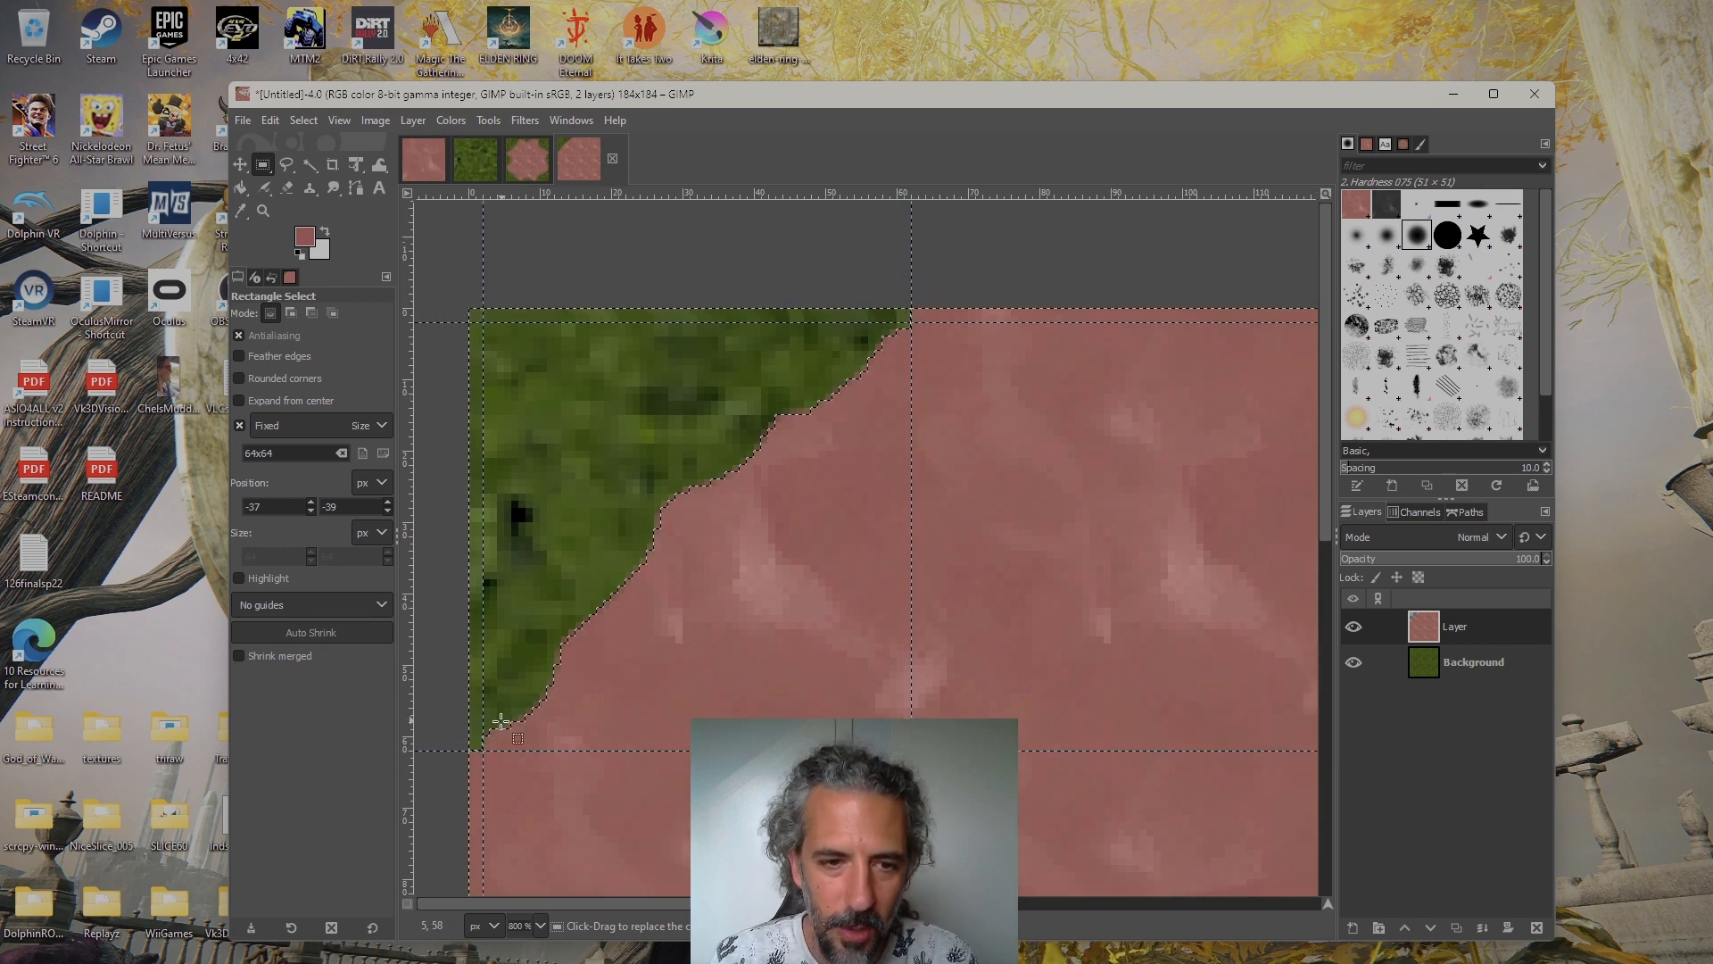
pyautogui.moveTo(696, 679); pyautogui.dragTo(489, 692)
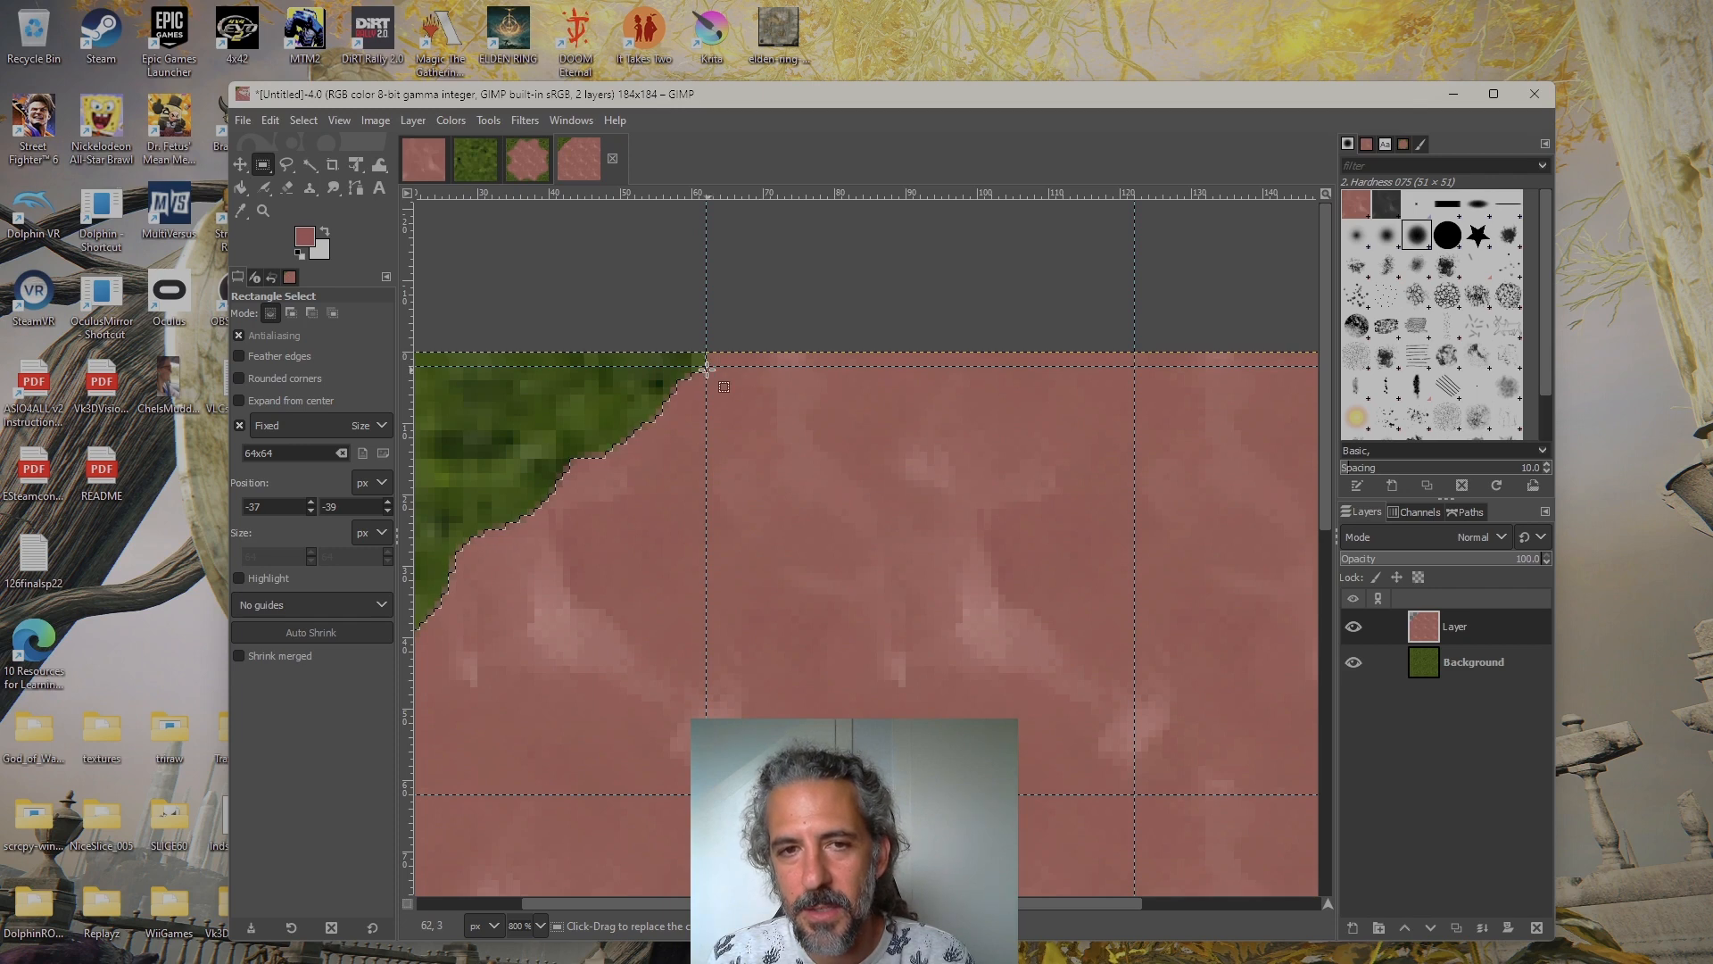
# Free-select a shallow wavy strip along the upper-middle tile's top edge between the vertical guides at 62 and 122, and delete its dirt
pyautogui.moveTo(705, 367); pyautogui.dragTo(728, 395)
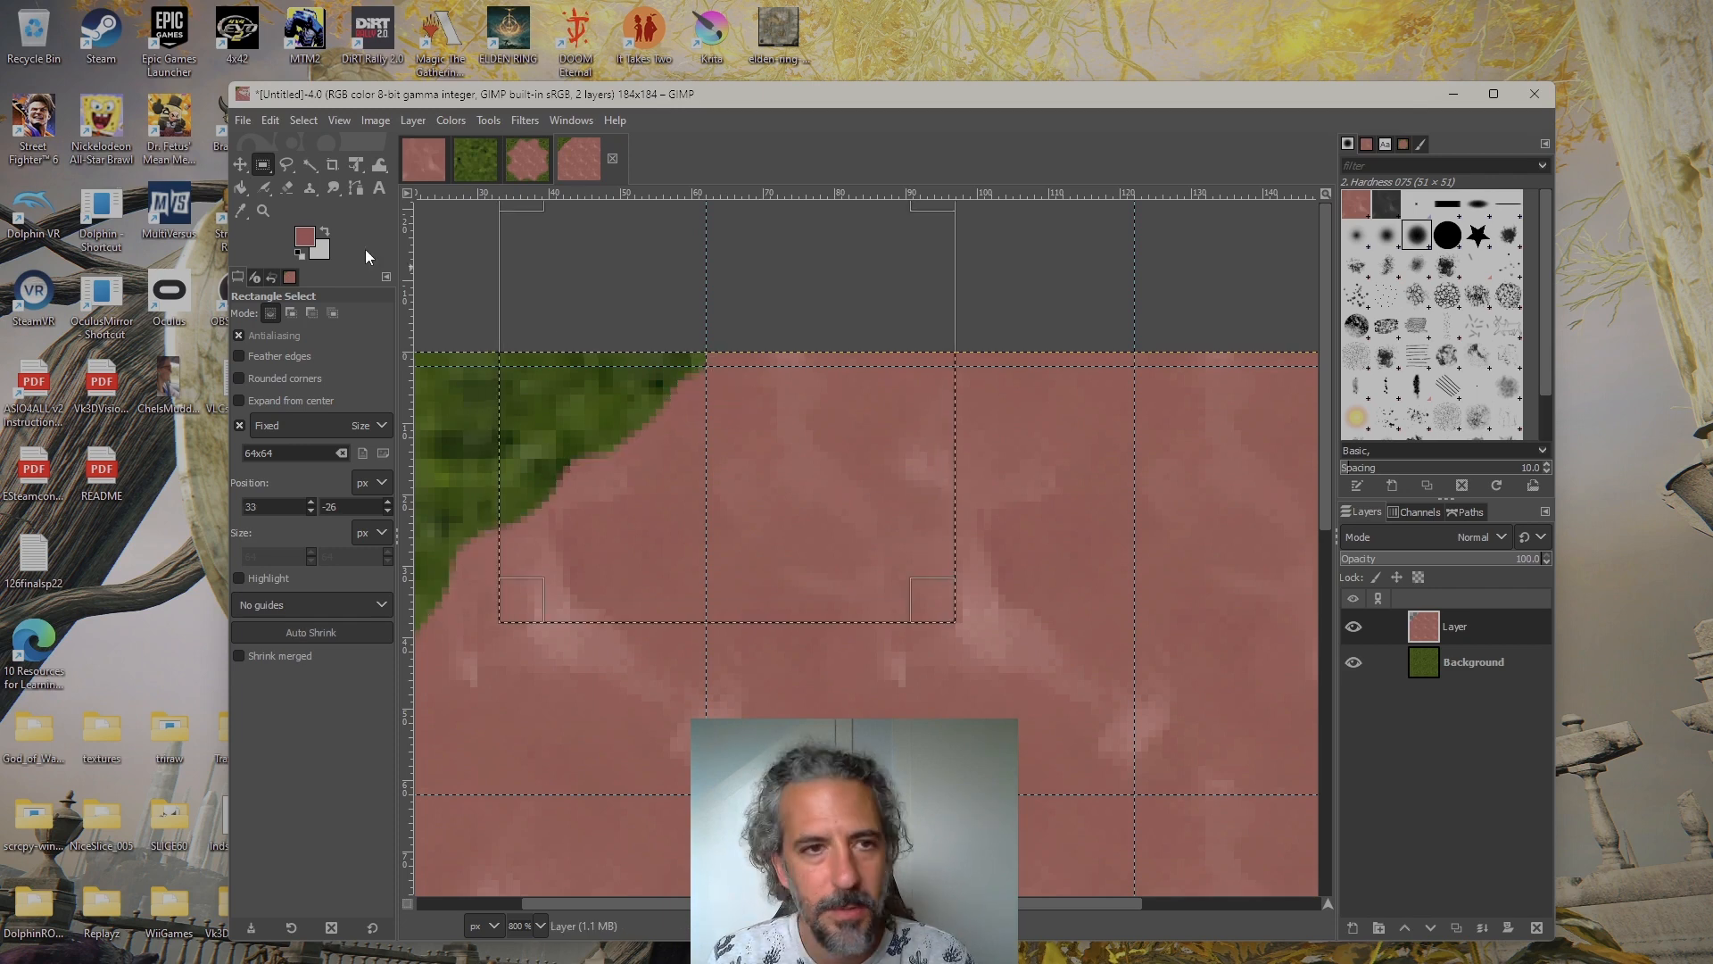
pyautogui.click(286, 165)
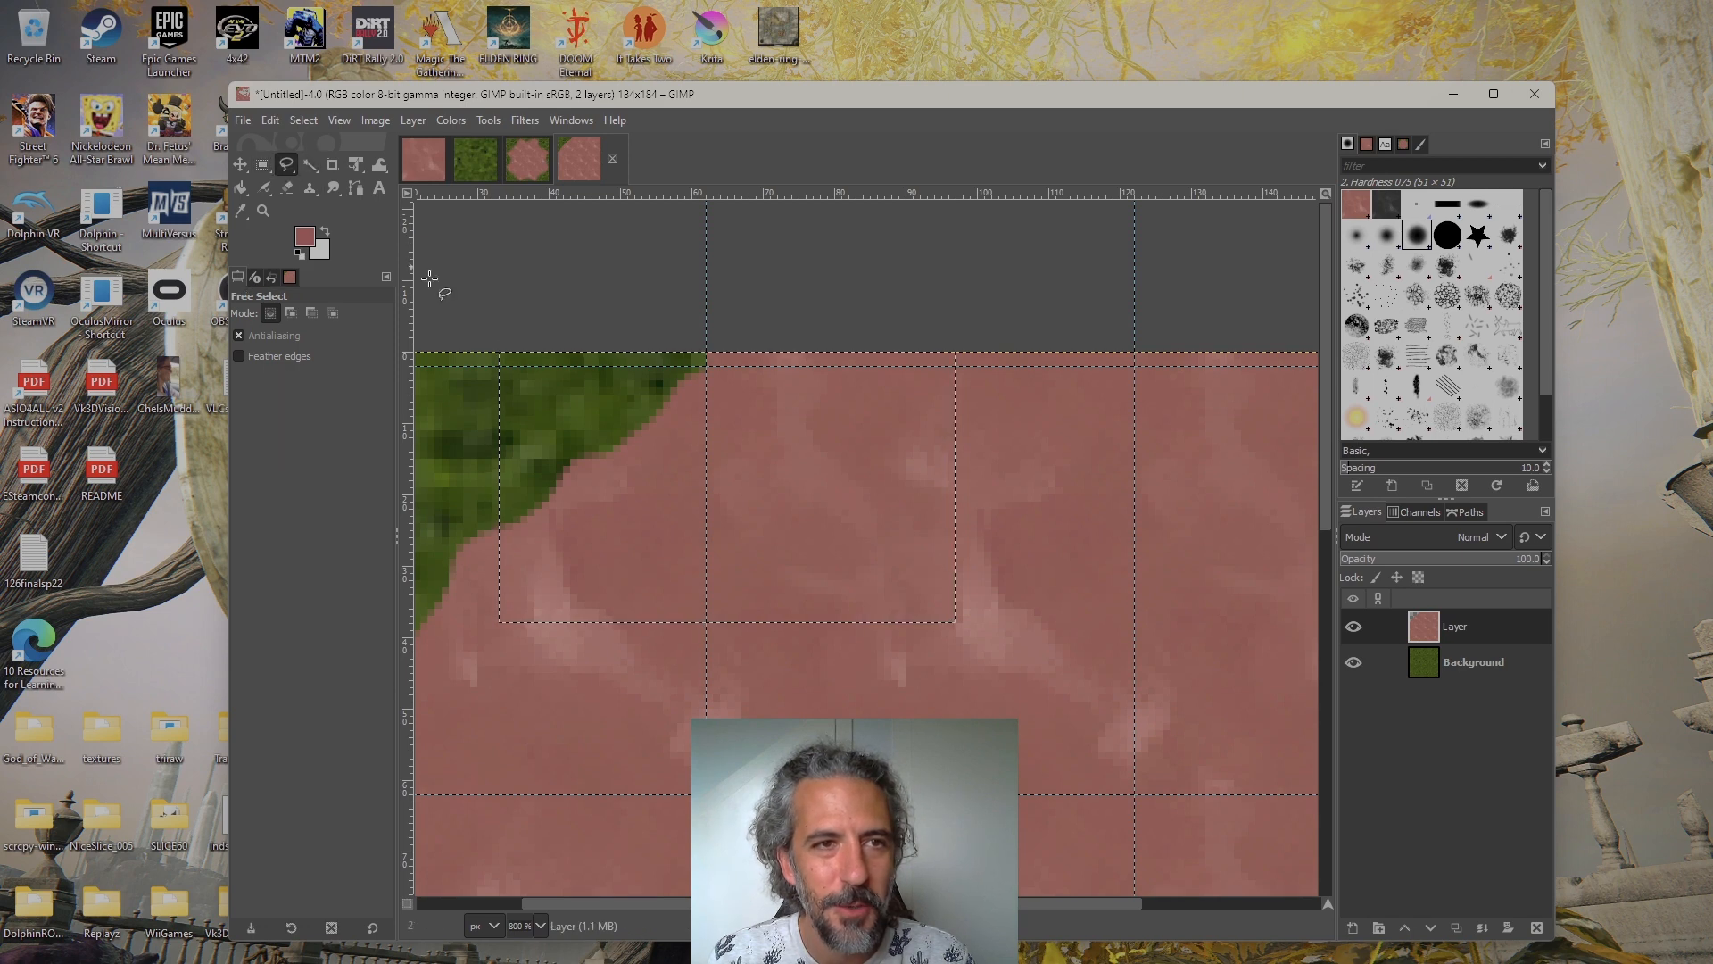
pyautogui.click(852, 294)
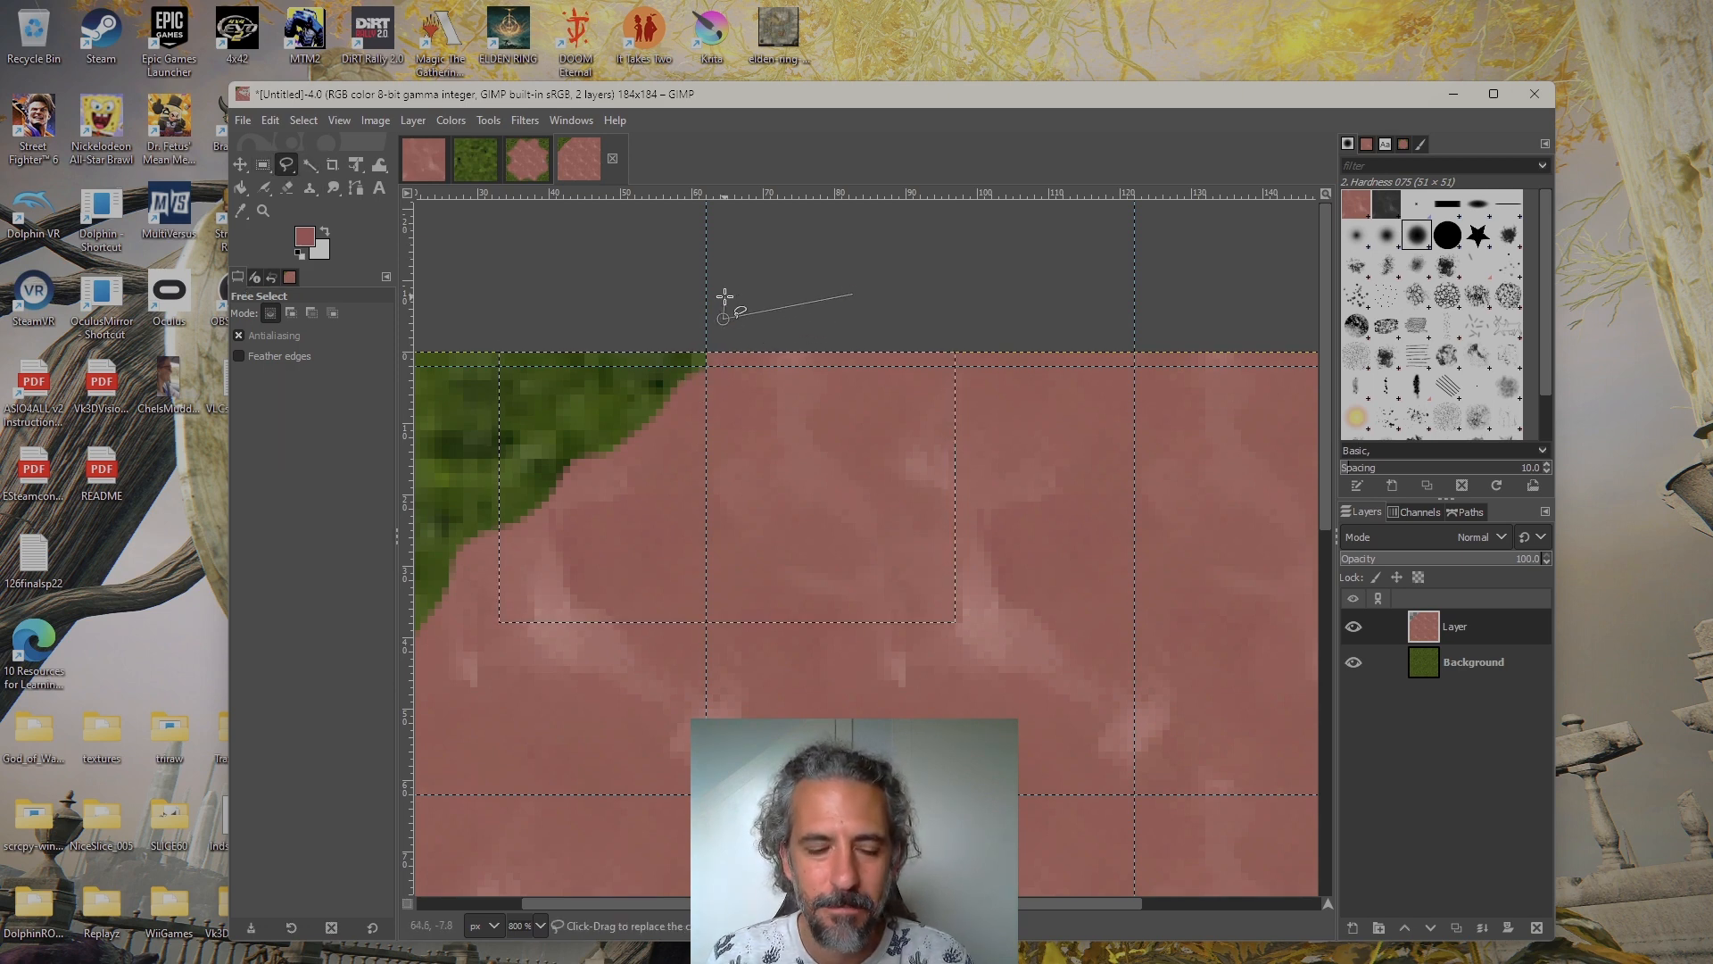
pyautogui.press('Escape')
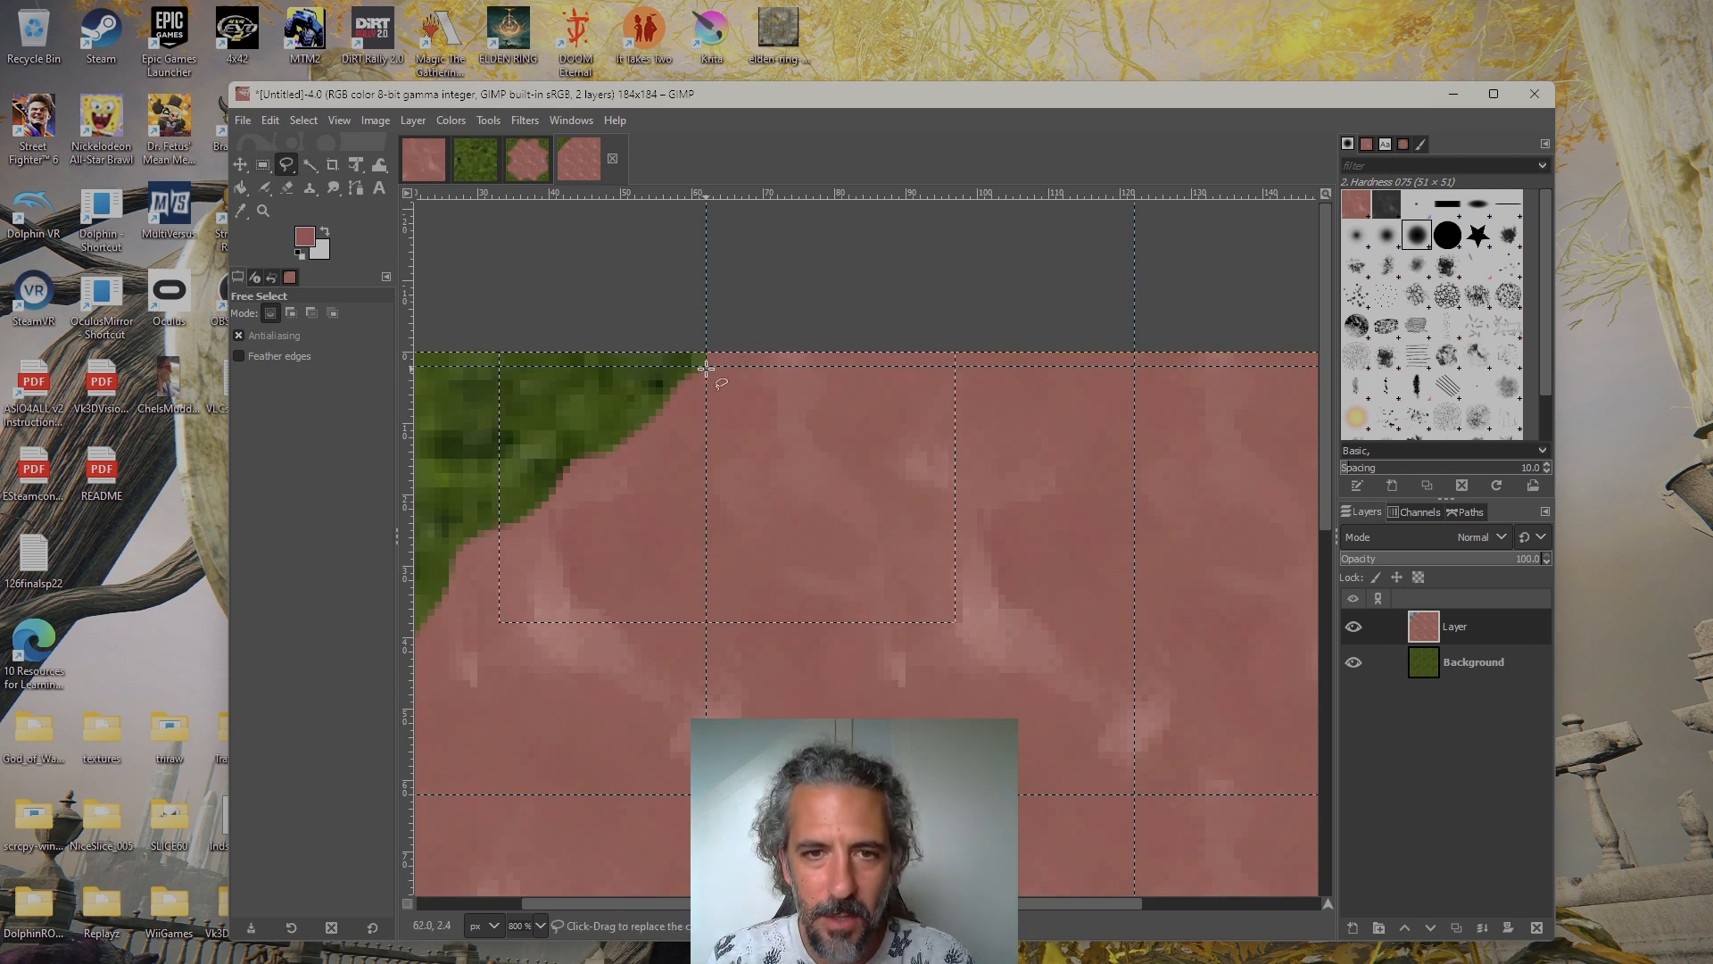
pyautogui.moveTo(739, 387)
pyautogui.mouseDown()
pyautogui.moveTo(928, 403)
pyautogui.moveTo(1130, 368)
pyautogui.mouseUp()
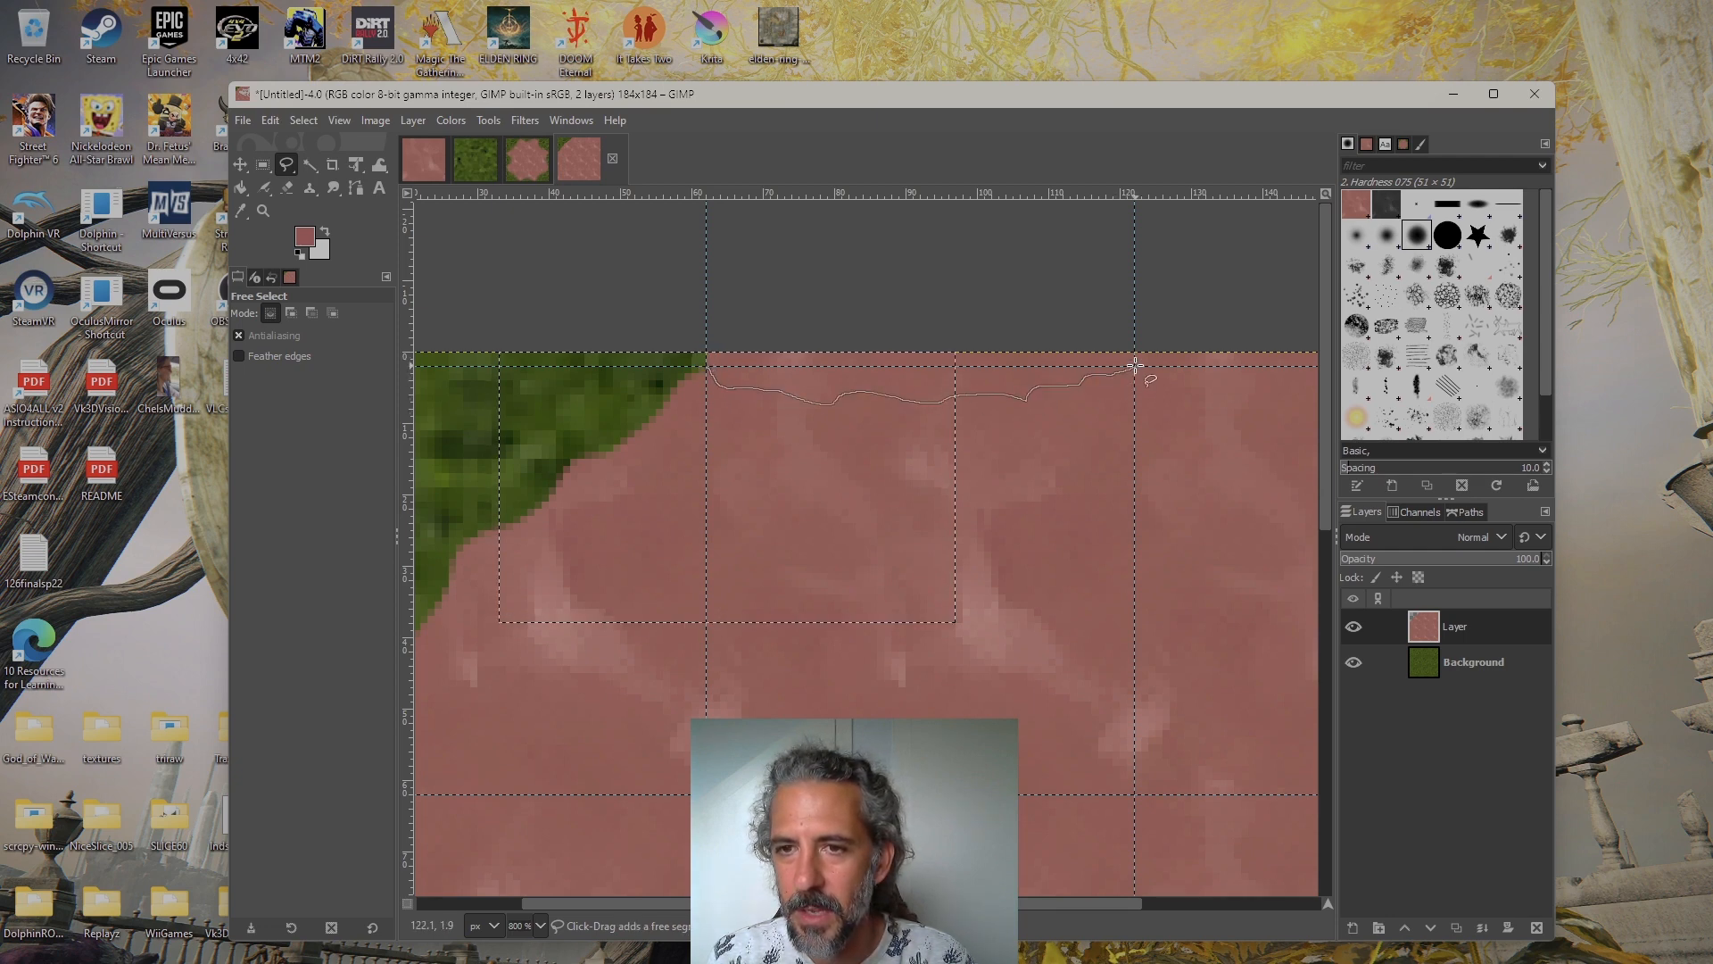
pyautogui.click(1136, 313)
pyautogui.click(707, 367)
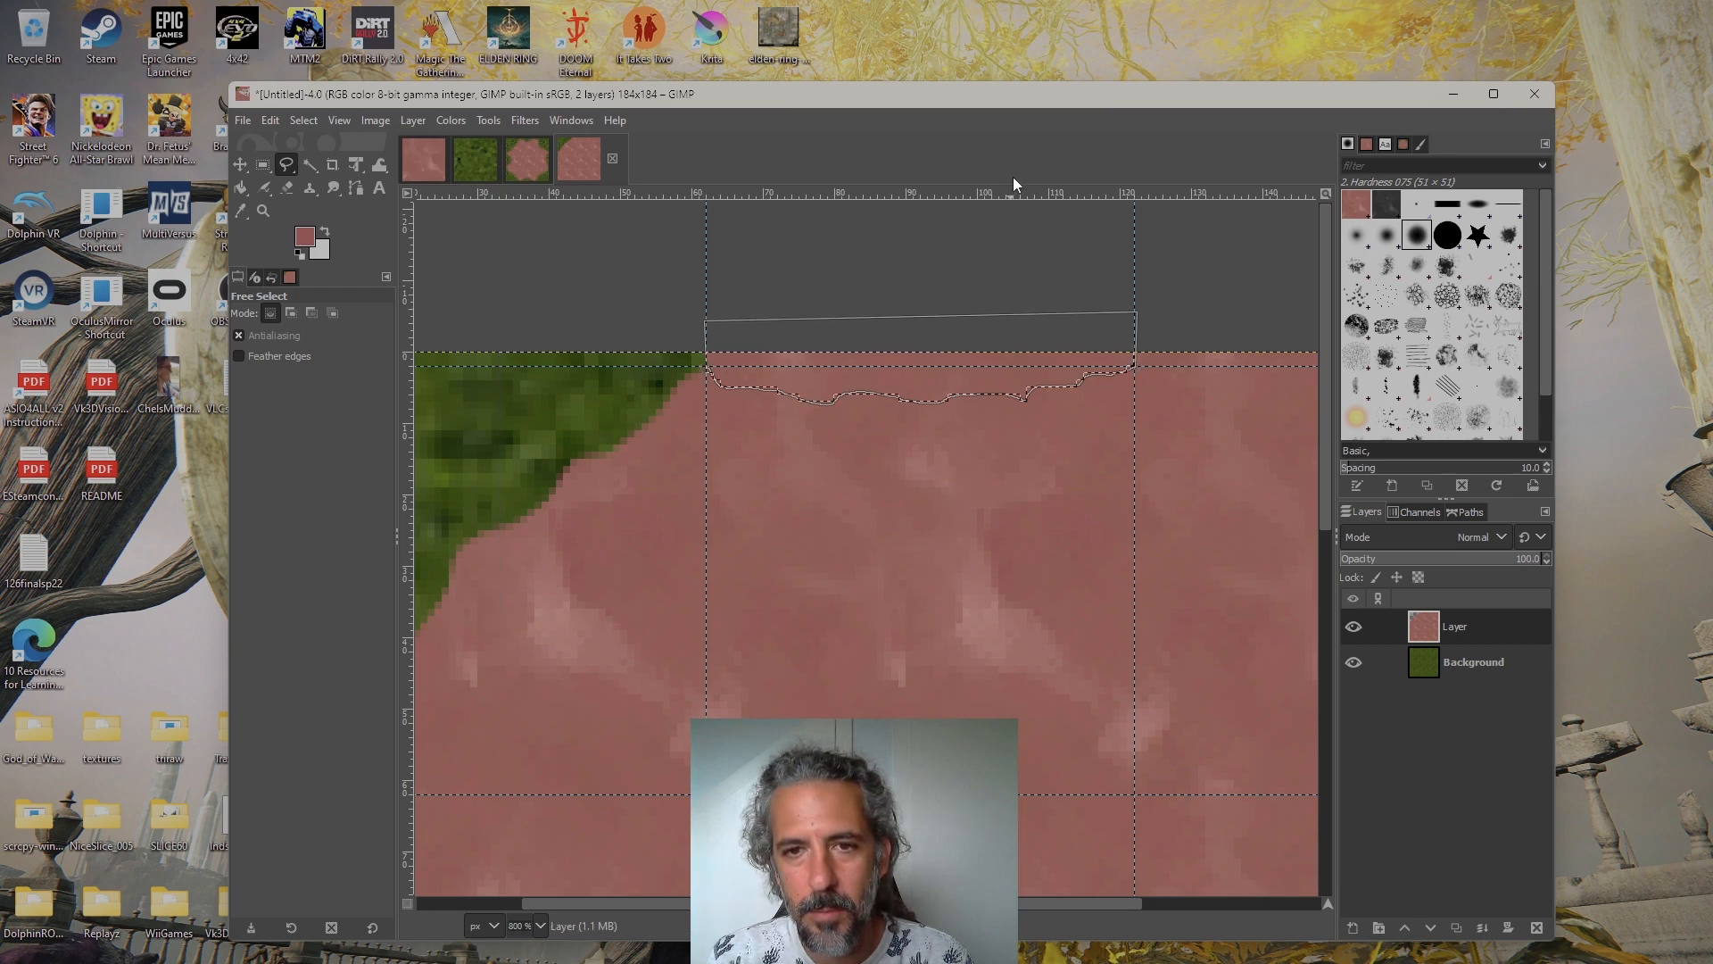
pyautogui.press('Return')
pyautogui.press('Delete')
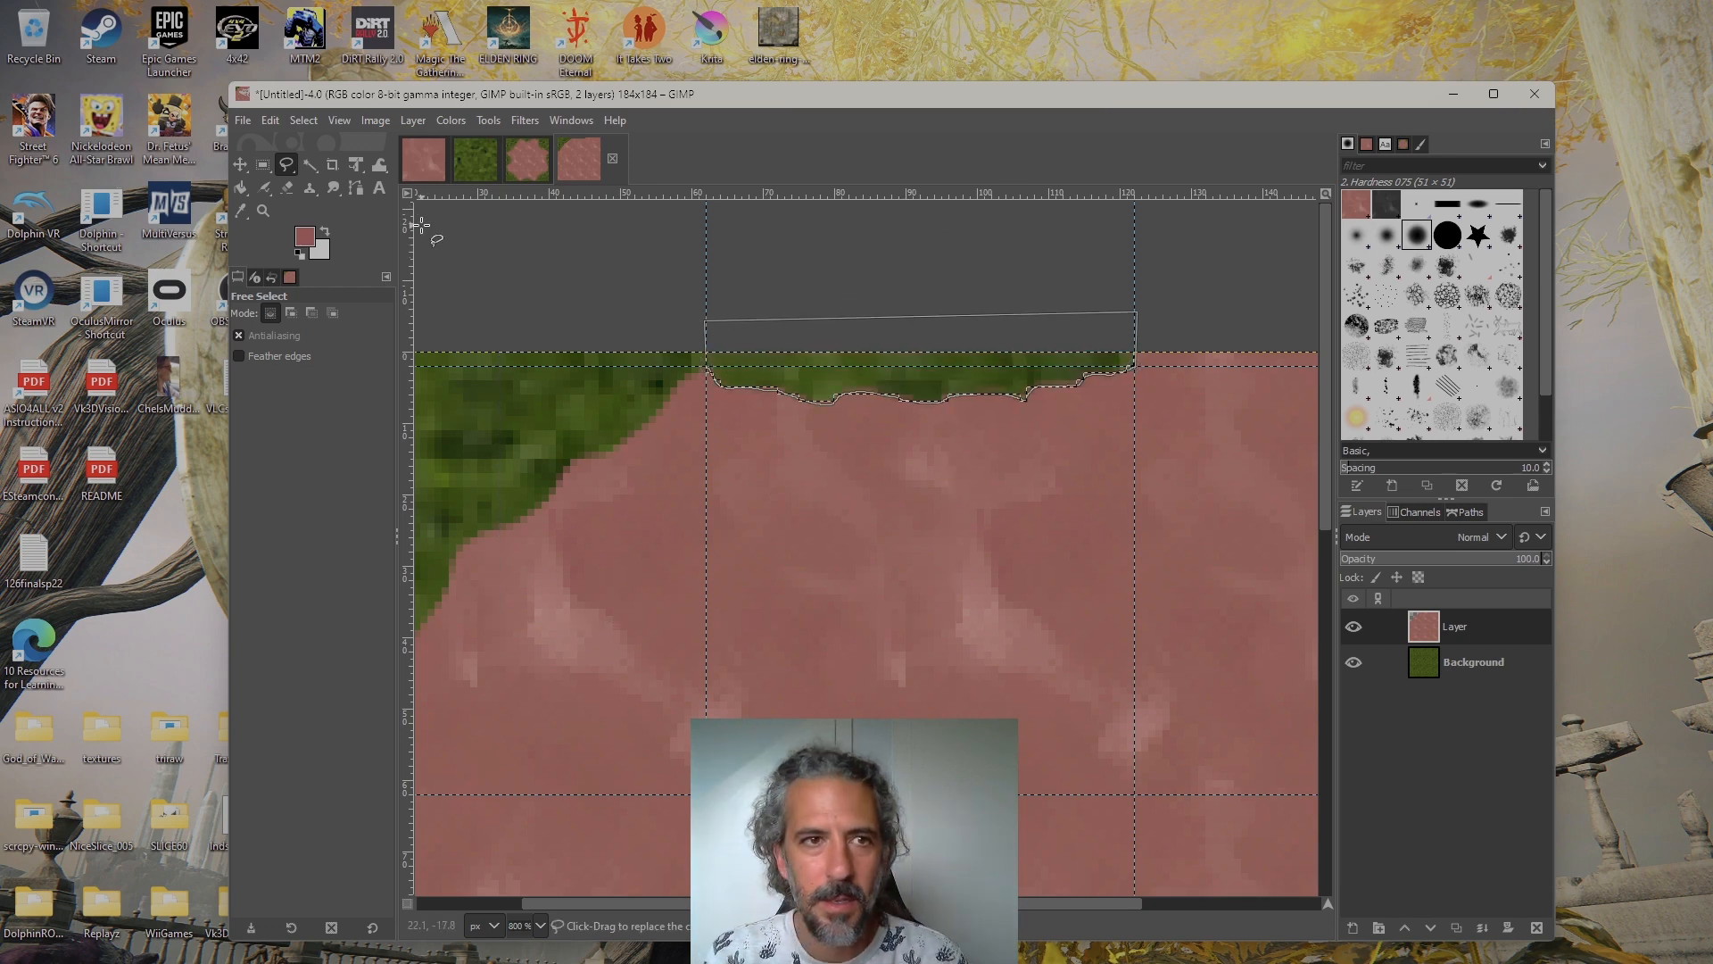
# Switch back to Rectangle Select and clear the active selection
pyautogui.click(263, 164)
pyautogui.moveTo(586, 259); pyautogui.dragTo(706, 306)
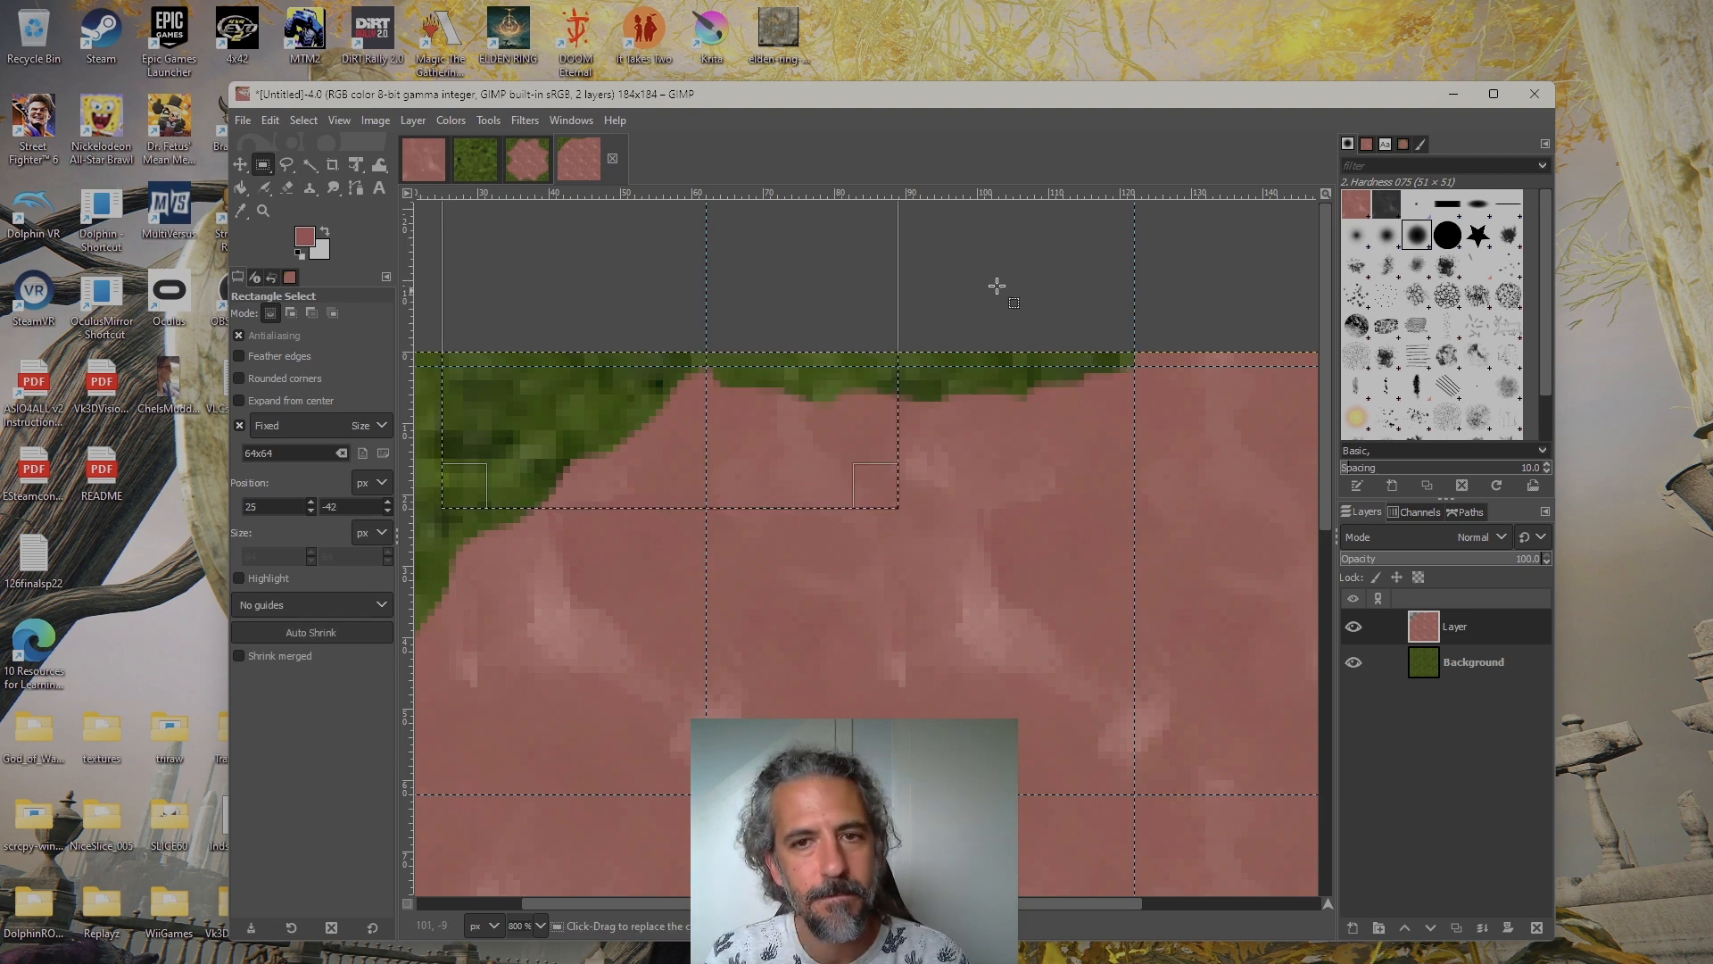
pyautogui.click(1228, 293)
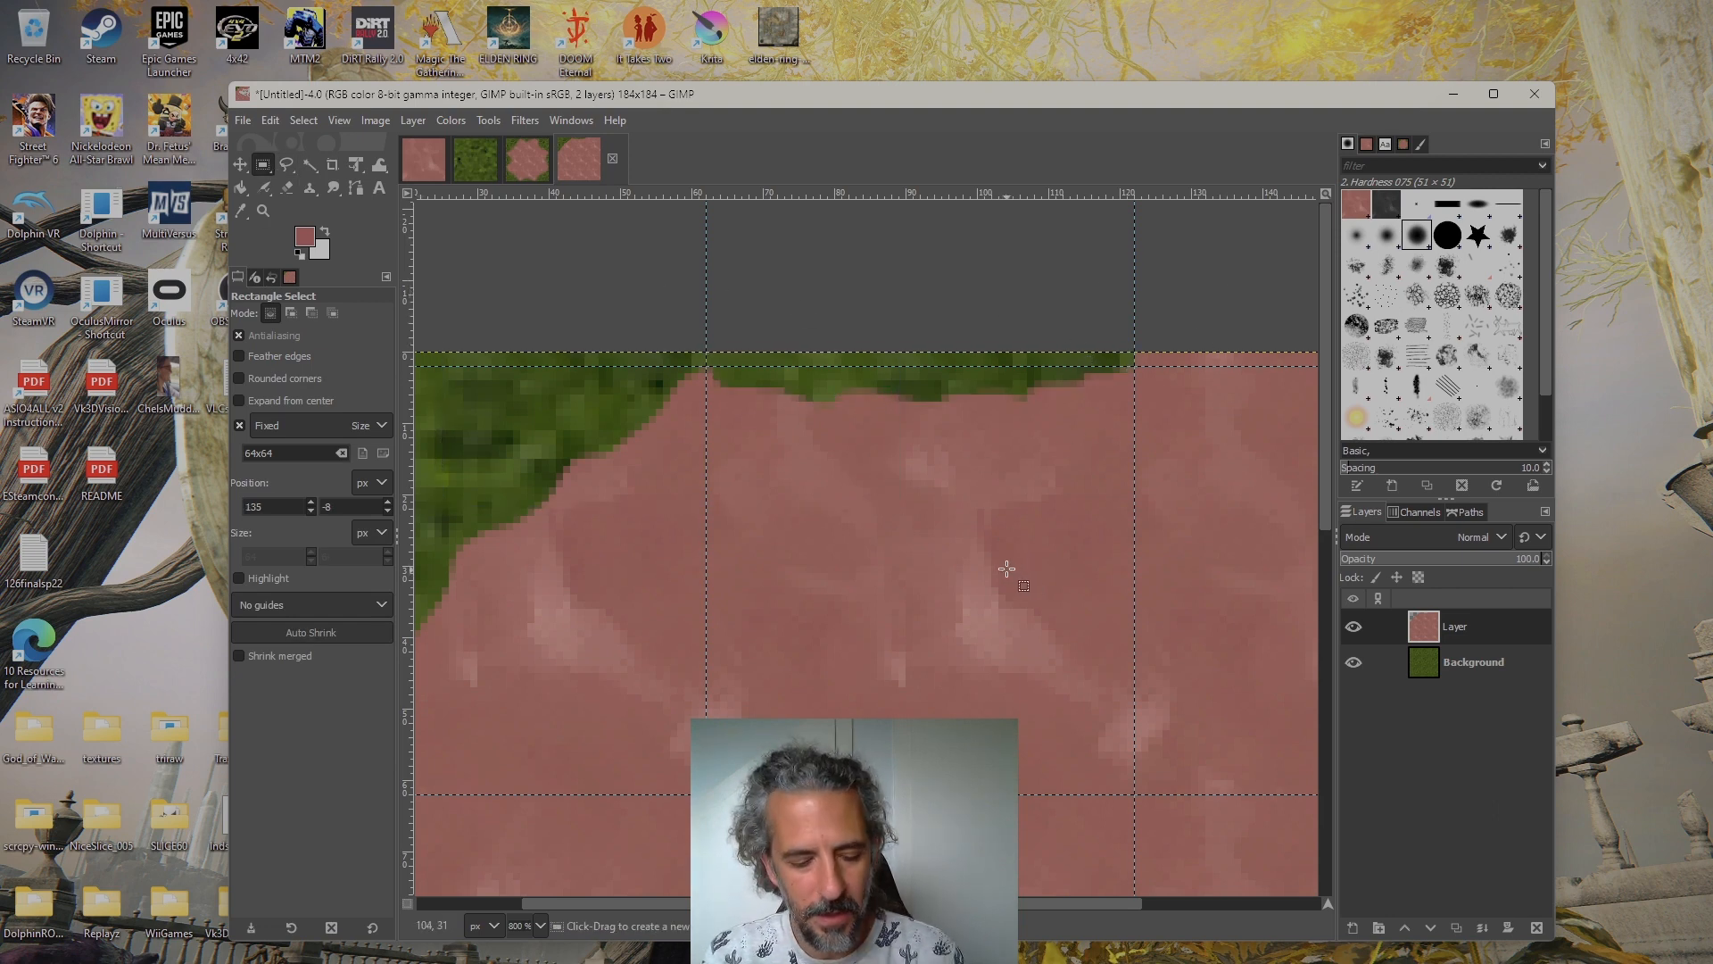
# Compare the two cut edges across the whole tiled image with the finished transition in cae_lim.xcf
pyautogui.scroll(-2, 1002, 610)
pyautogui.moveTo(992, 643); pyautogui.dragTo(878, 496)
pyautogui.click(525, 168)
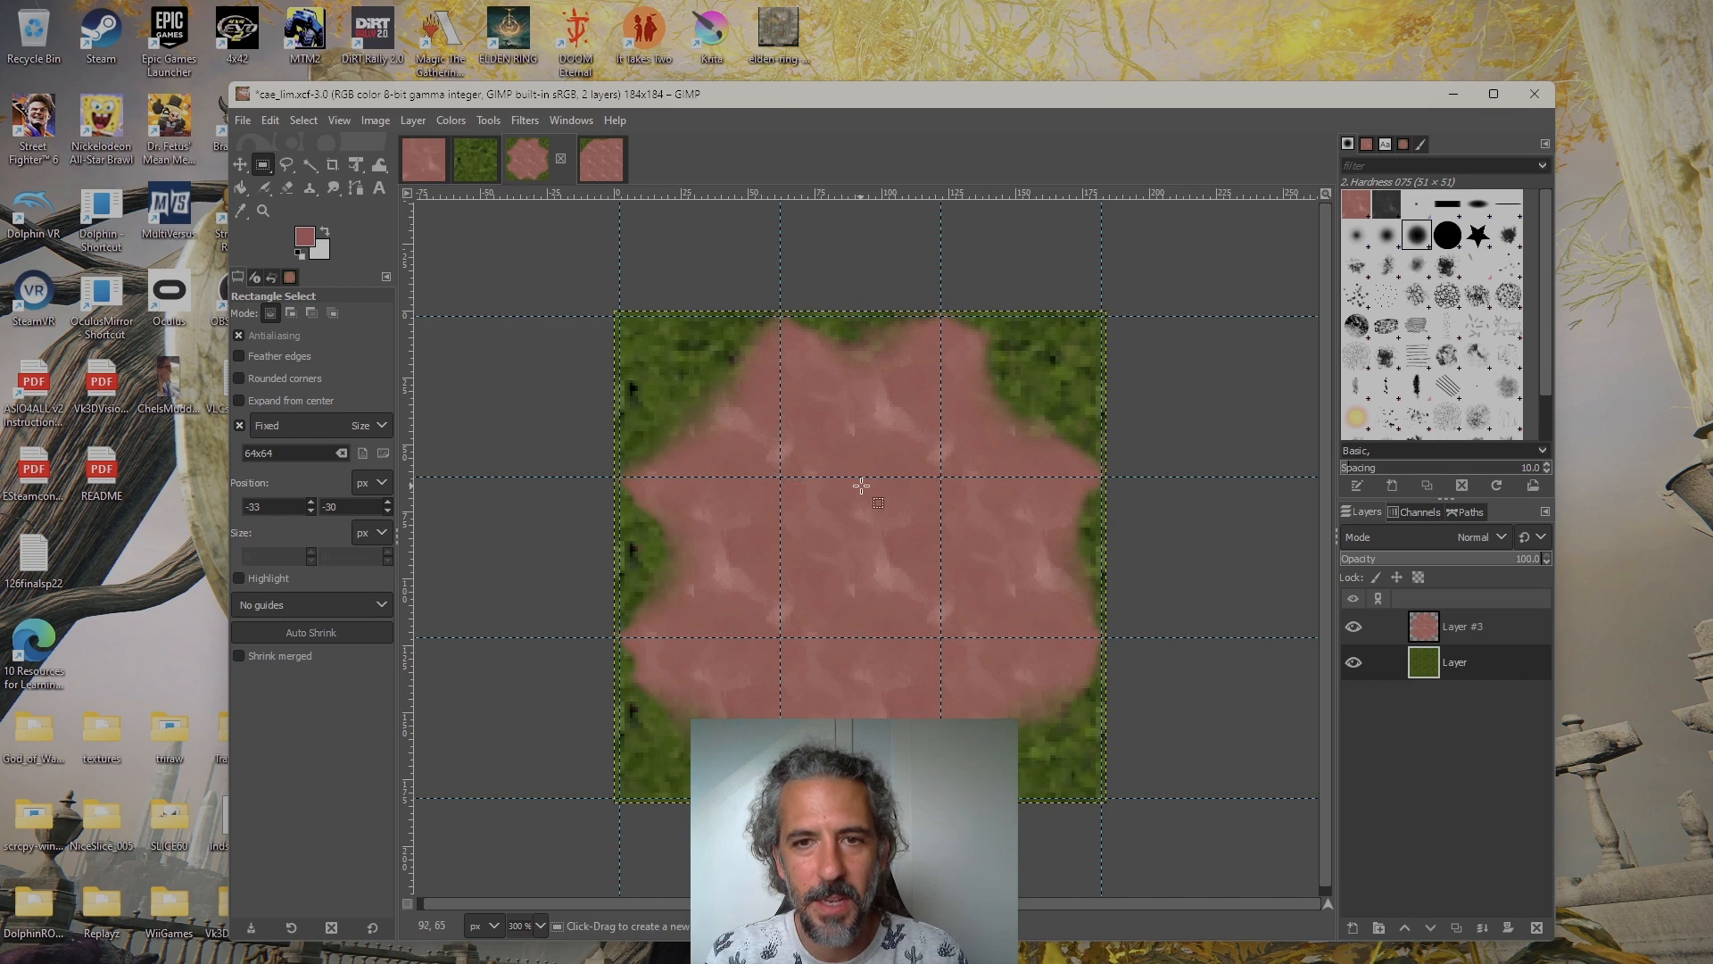
pyautogui.click(609, 183)
pyautogui.moveTo(803, 538); pyautogui.dragTo(847, 476)
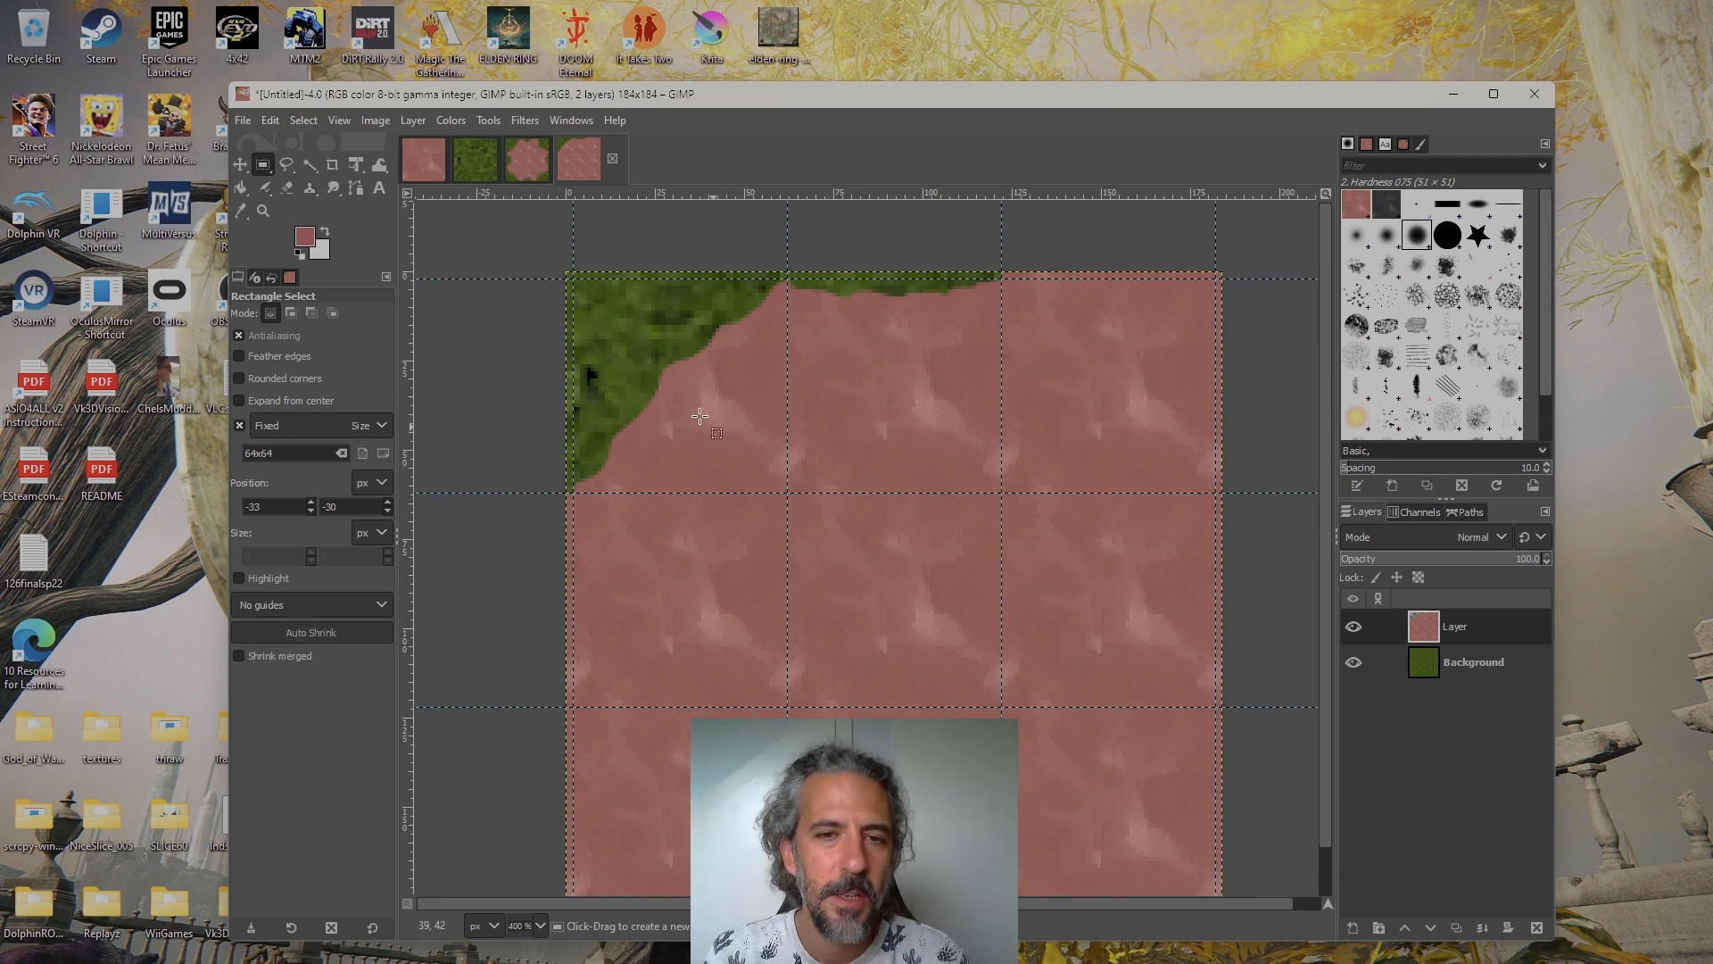
pyautogui.scroll(-3, 695, 428)
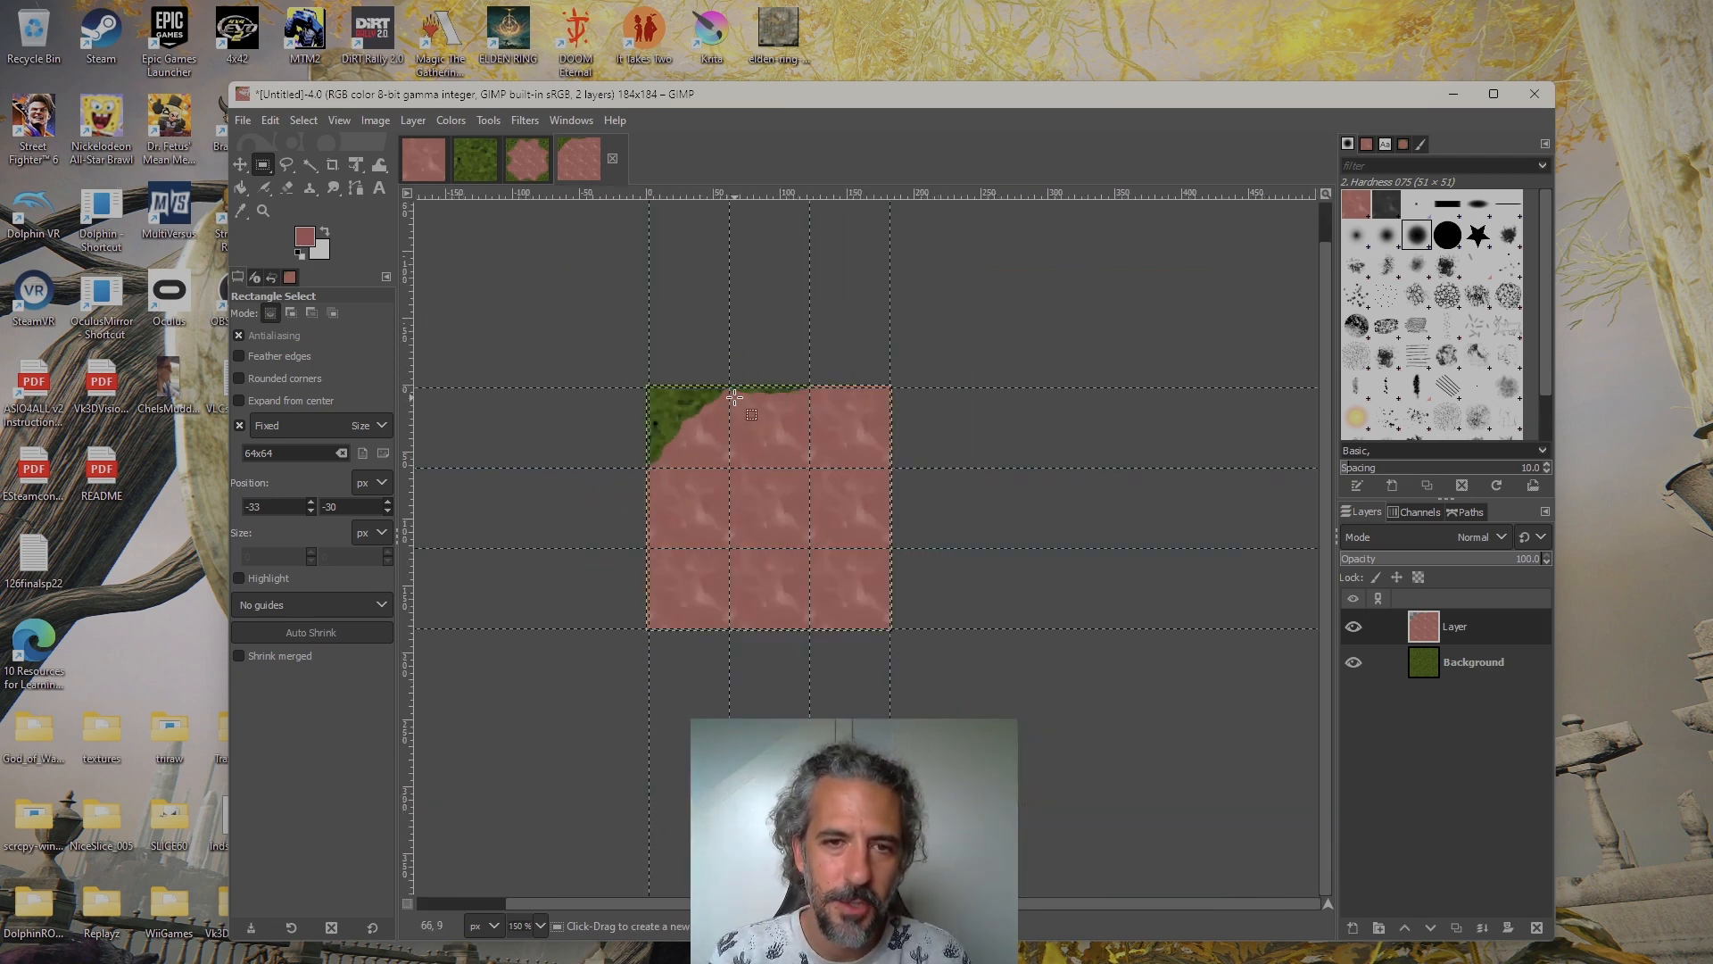
pyautogui.scroll(2, 740, 410)
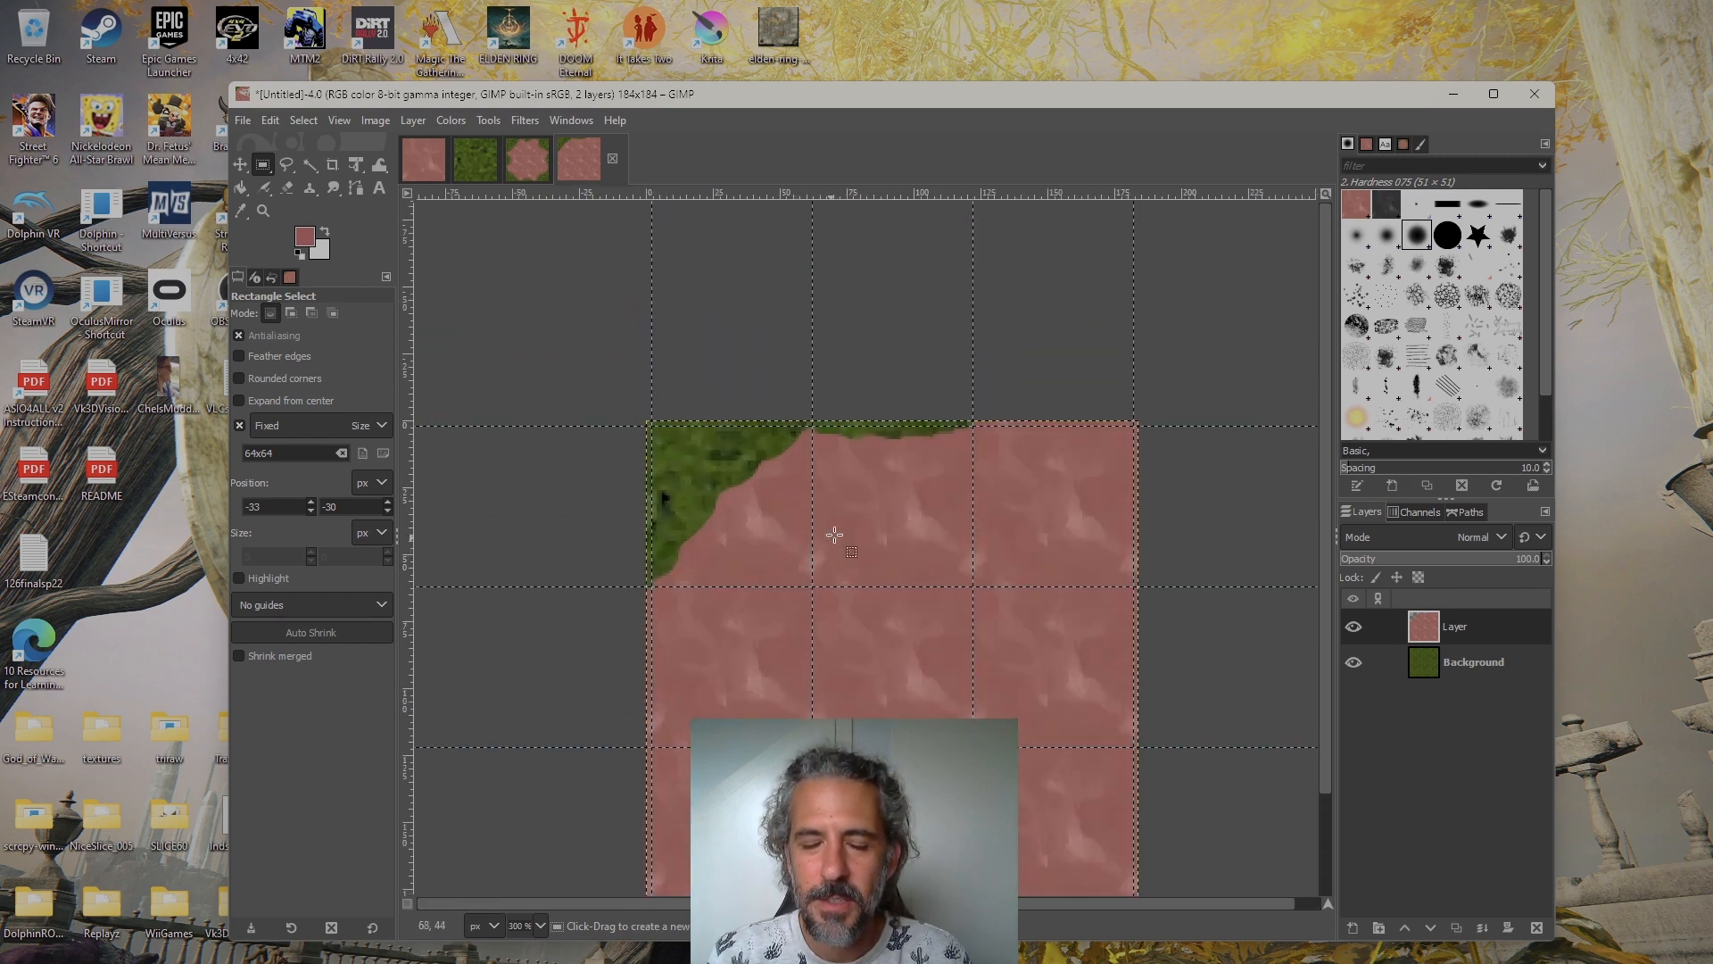
# Erase along the corner tile's and upper-middle tile's cut dirt edges with the 2. Hardness 075 brush at size 51 to soften them
pyautogui.moveTo(859, 518); pyautogui.dragTo(841, 562)
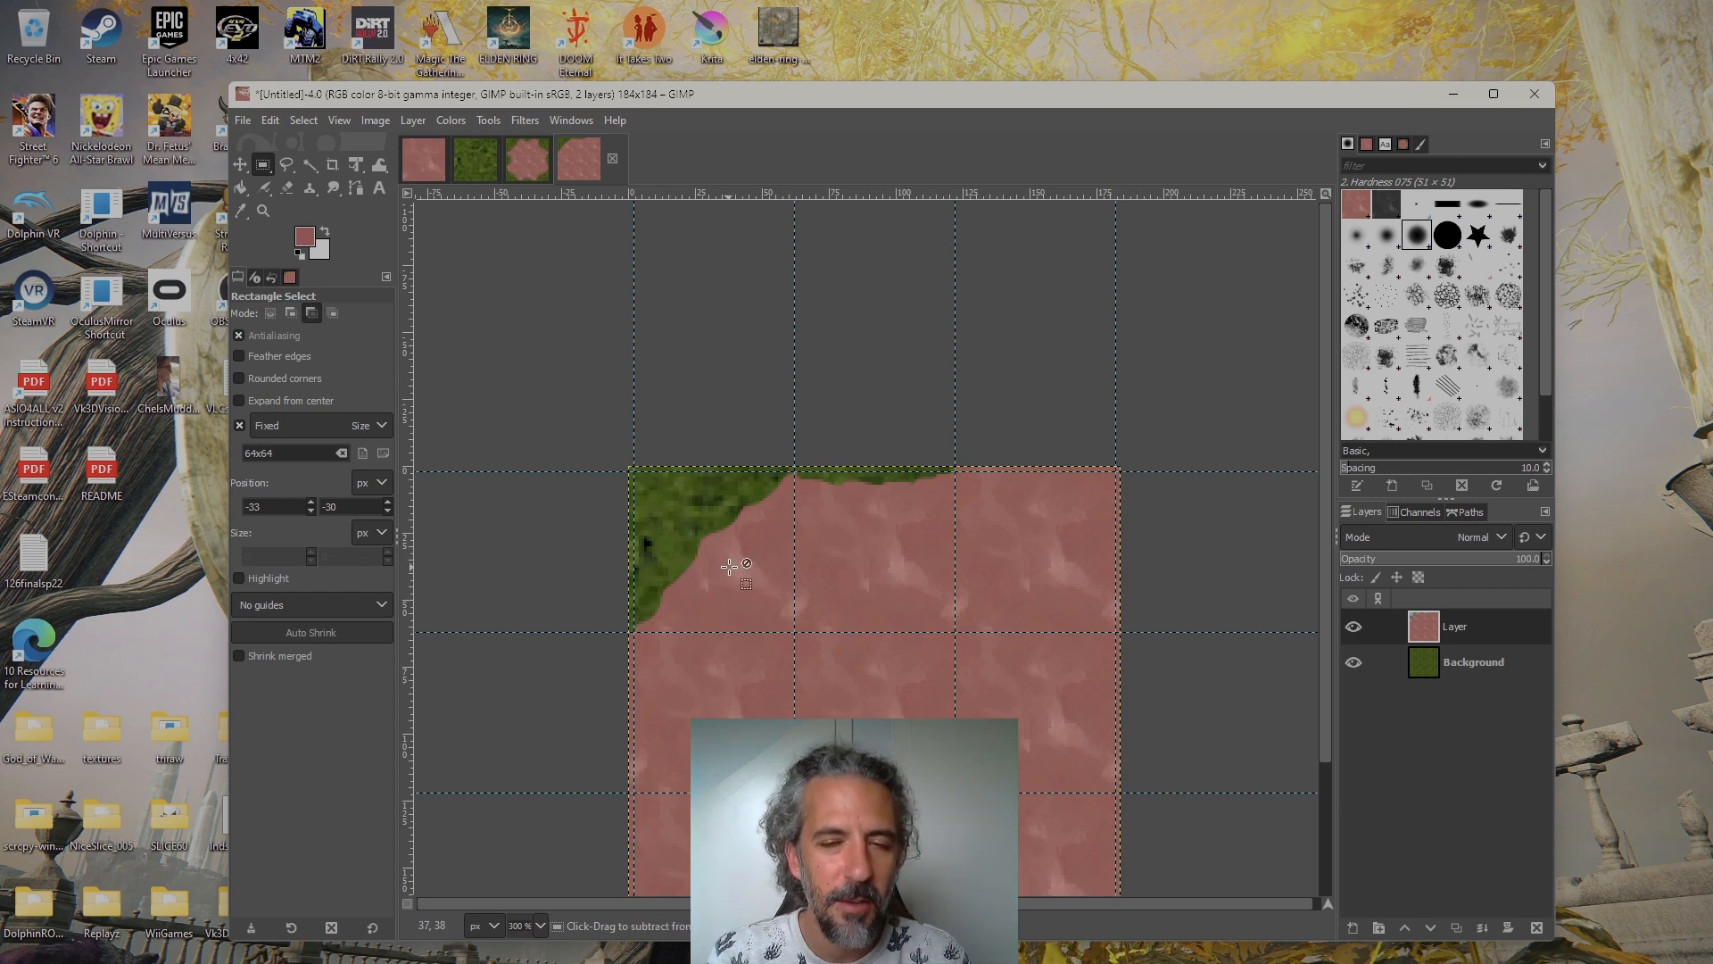
pyautogui.scroll(2, 696, 546)
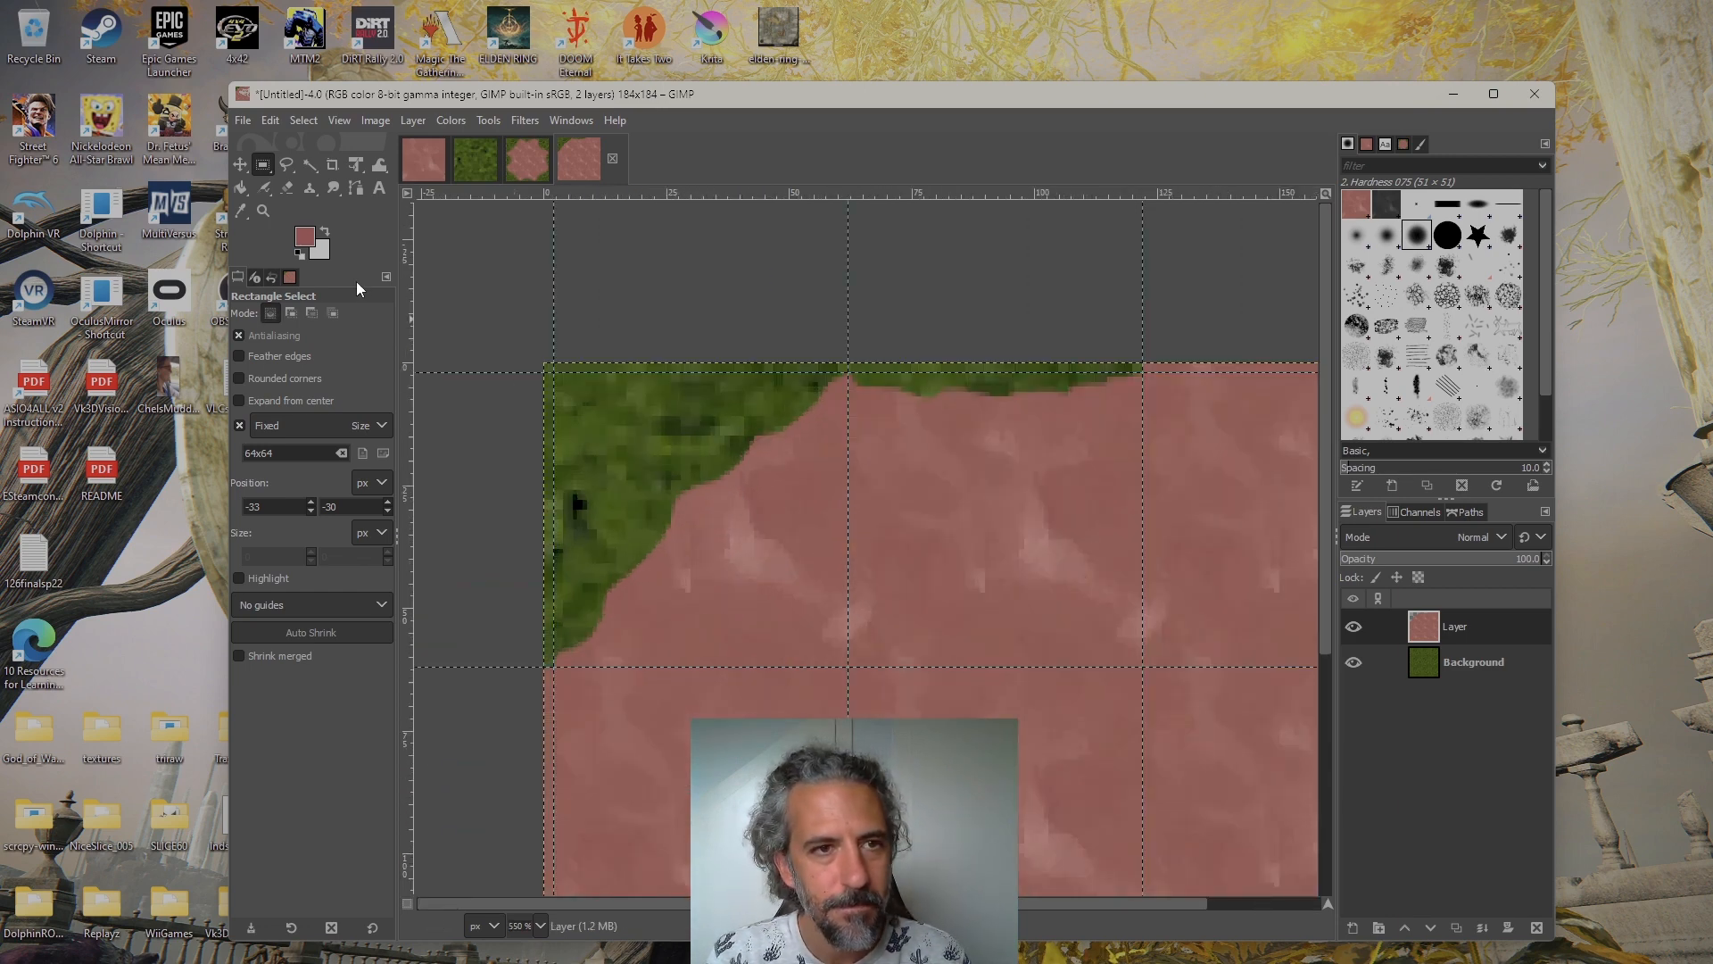
pyautogui.click(288, 190)
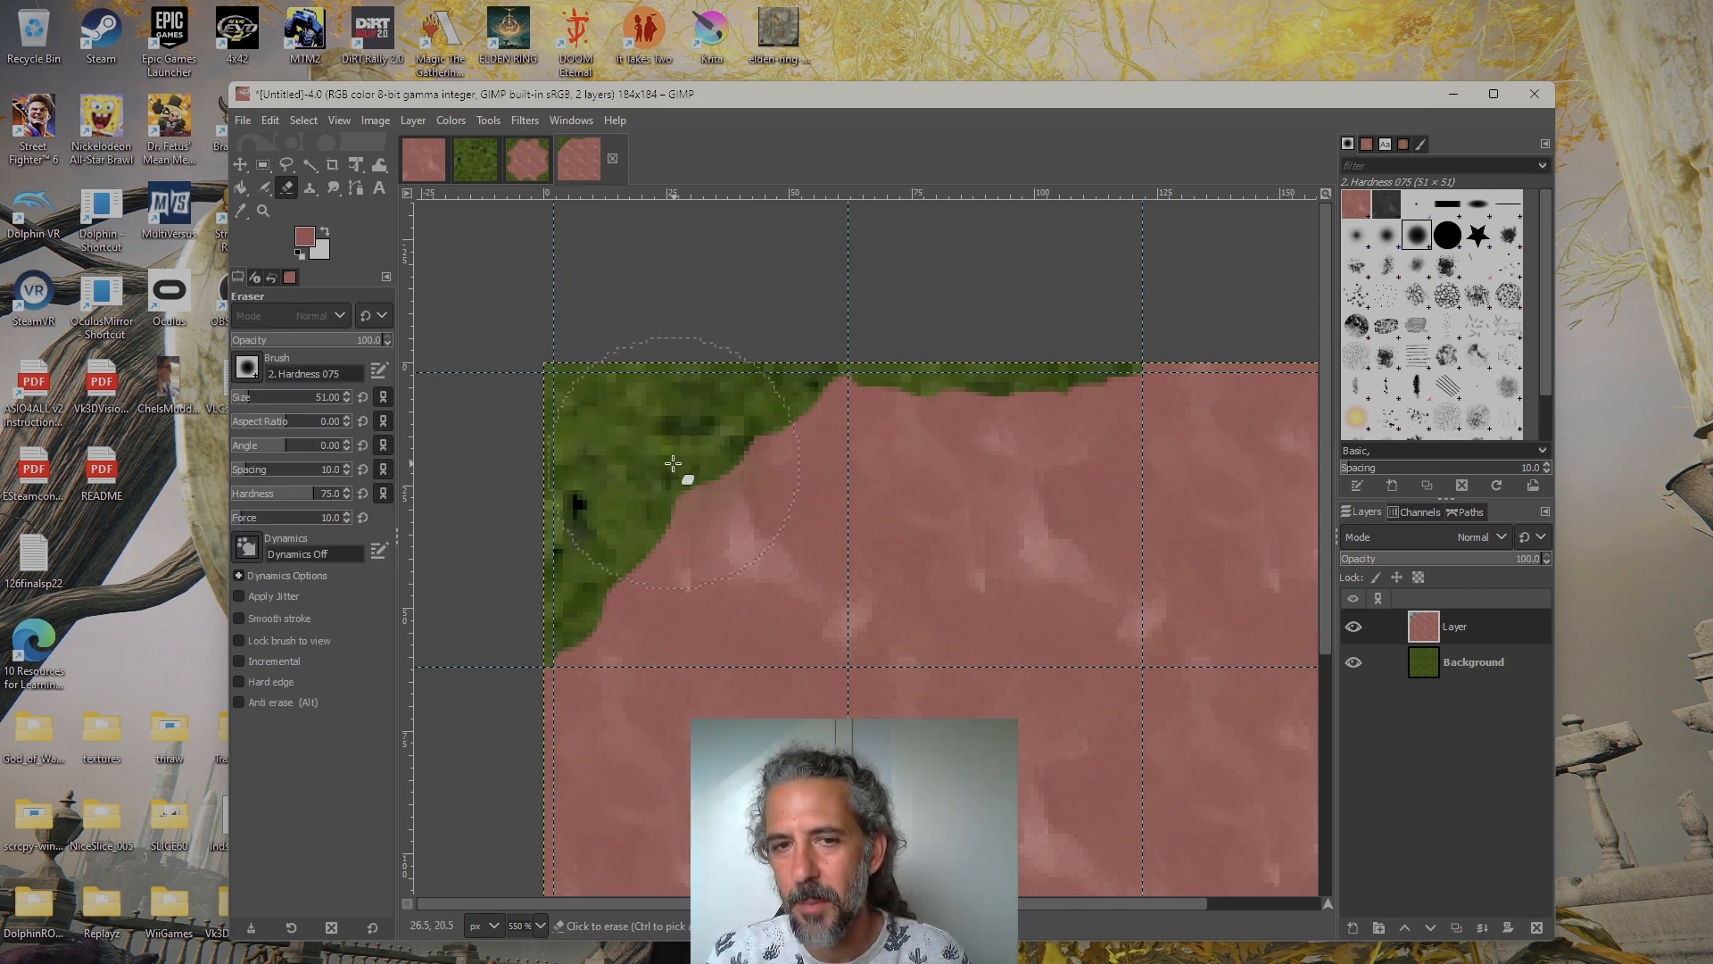
pyautogui.moveTo(698, 474)
pyautogui.mouseDown()
pyautogui.moveTo(731, 433)
pyautogui.moveTo(689, 489)
pyautogui.moveTo(606, 528)
pyautogui.mouseUp()
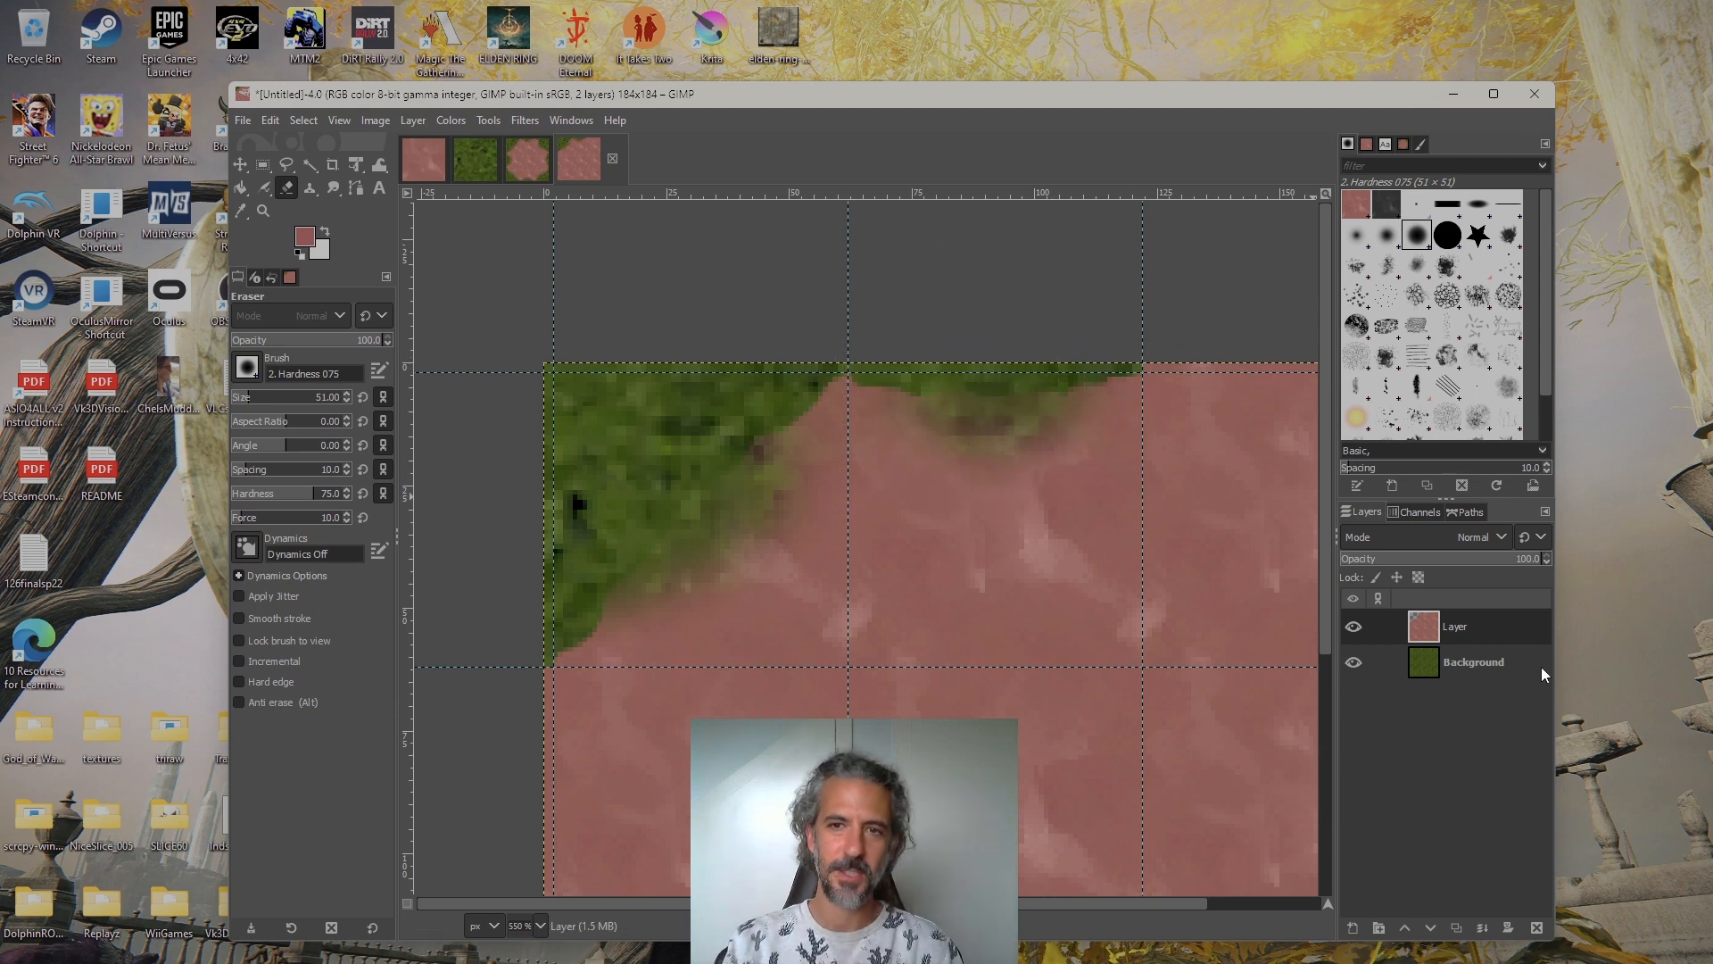
# Examine the softened dirt edges where they meet the guide intersection at 62 and across the whole tiled image
pyautogui.moveTo(1124, 604); pyautogui.dragTo(1053, 482)
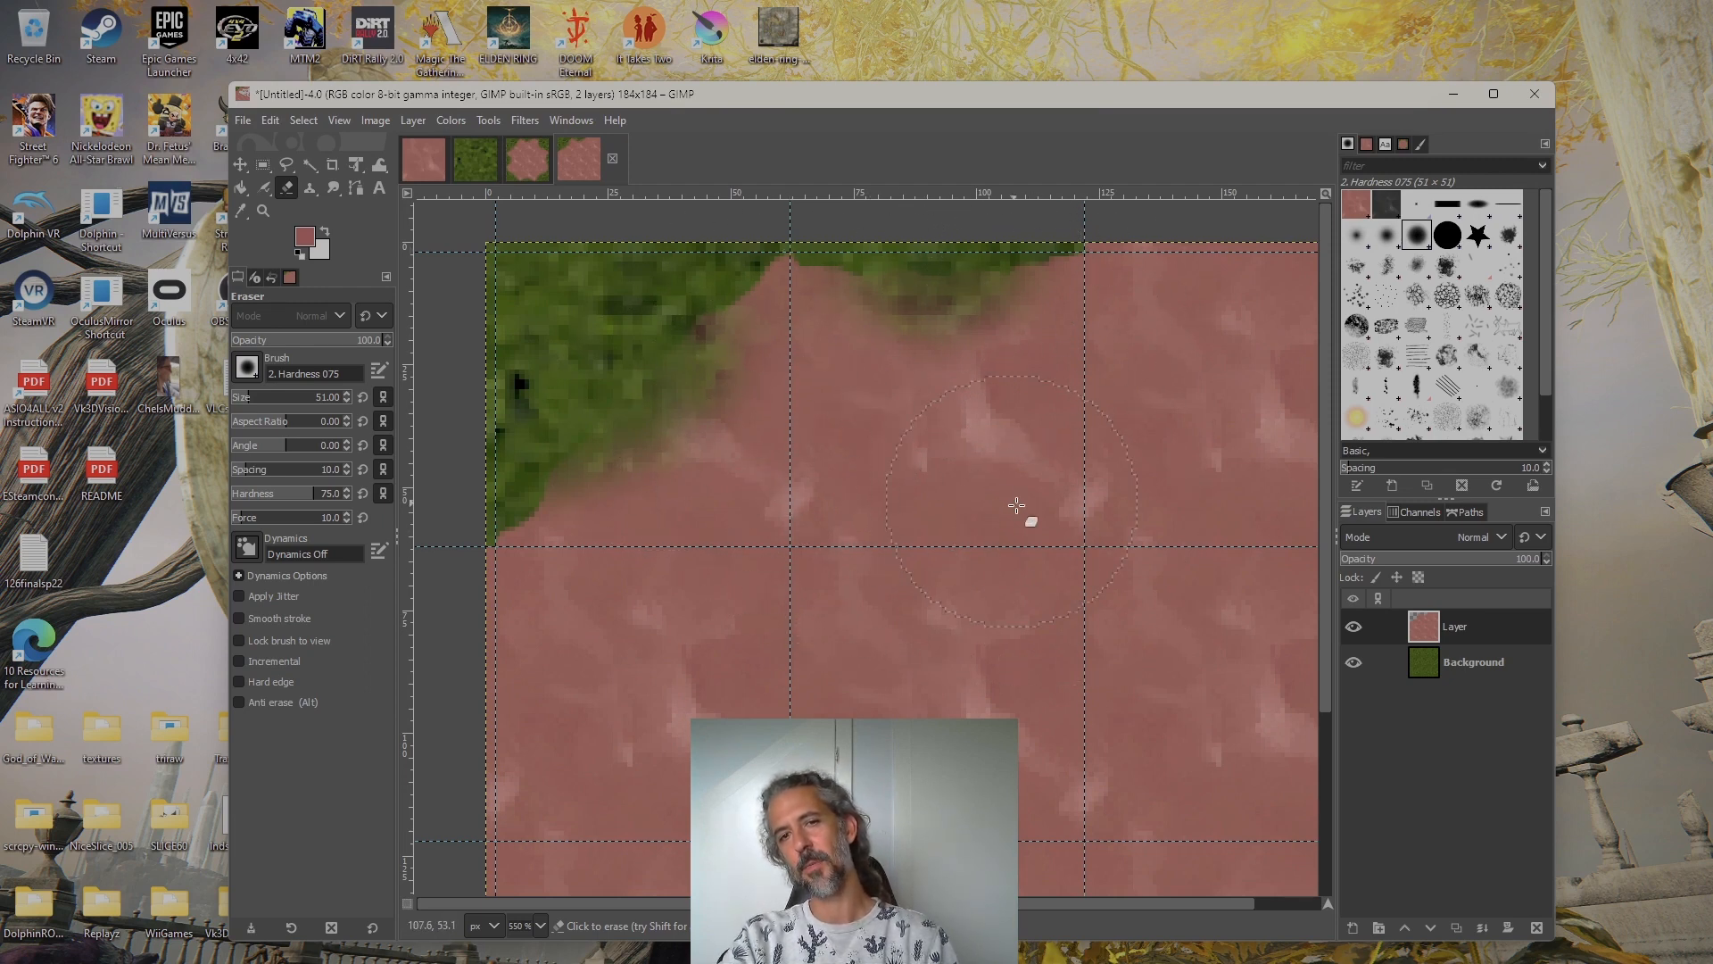
pyautogui.click(531, 160)
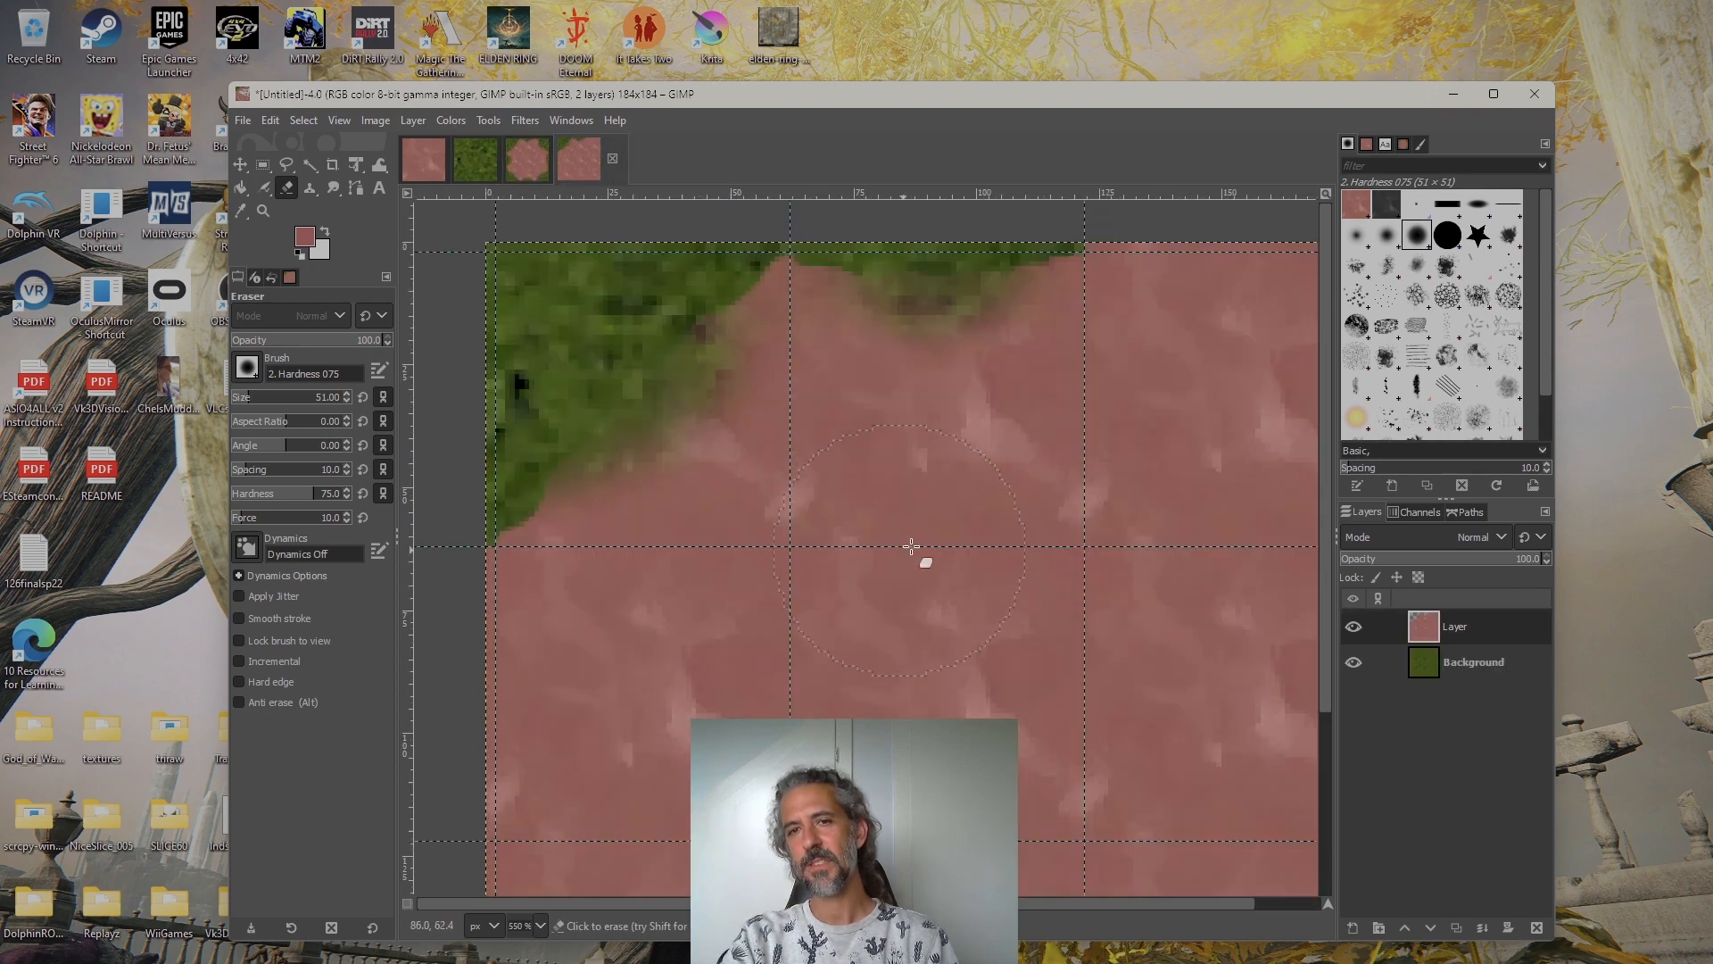
pyautogui.scroll(-2, 961, 532)
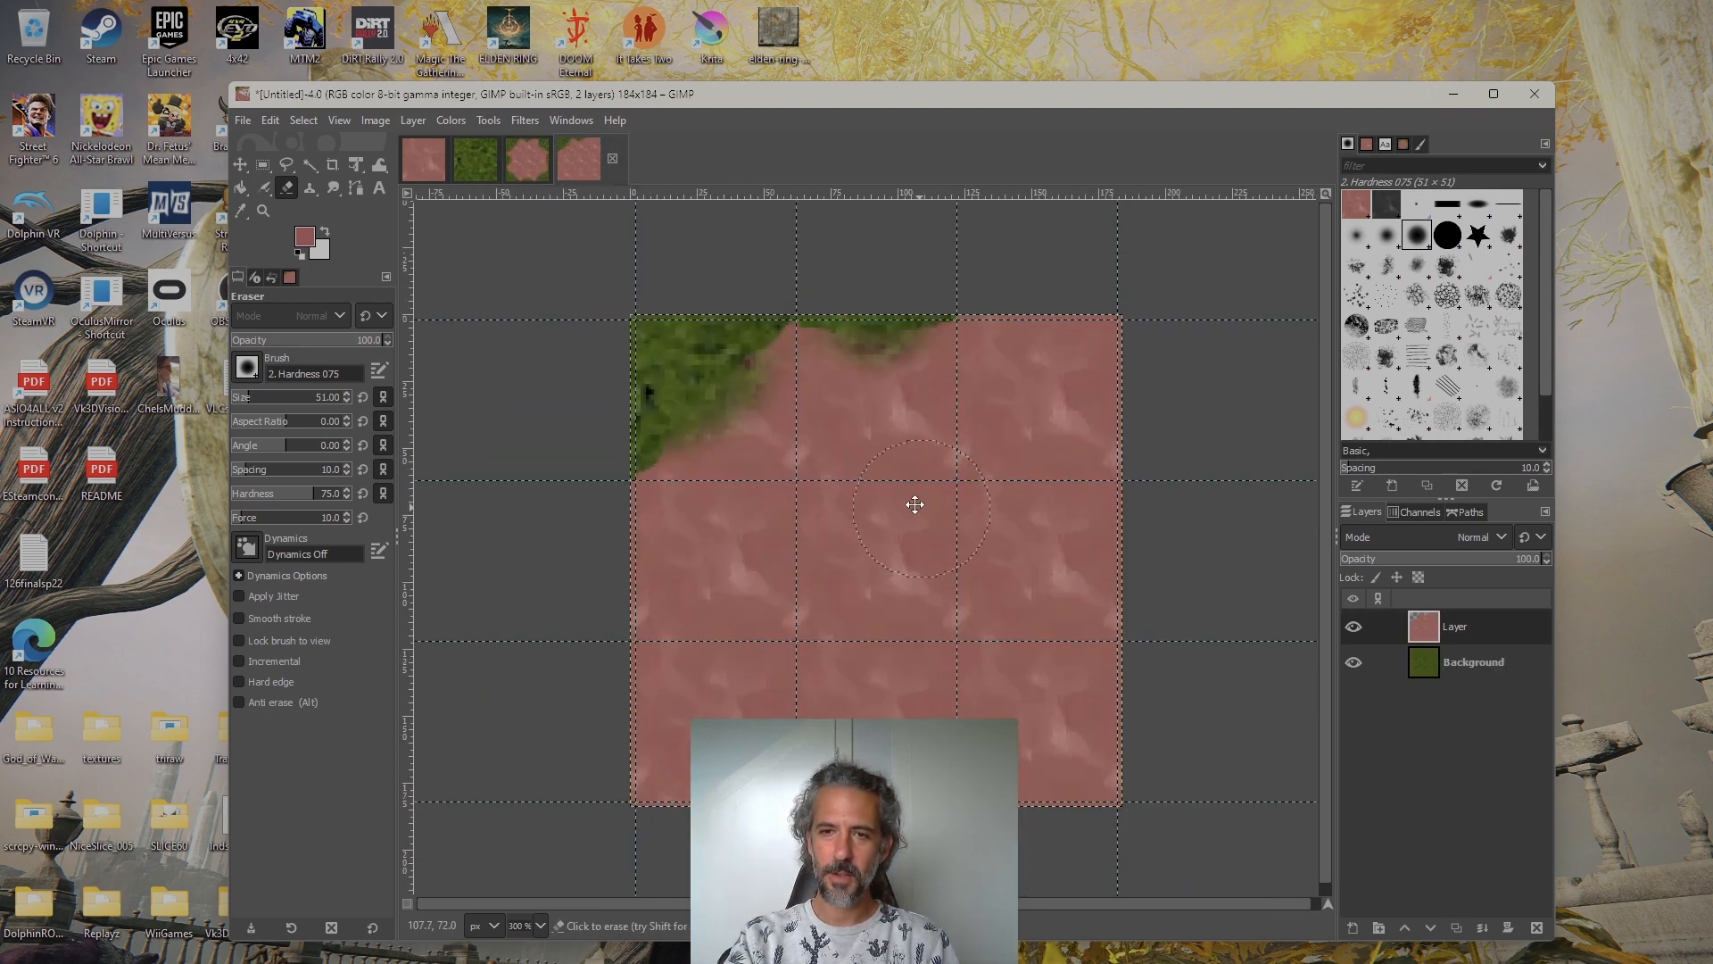
pyautogui.scroll(3, 758, 383)
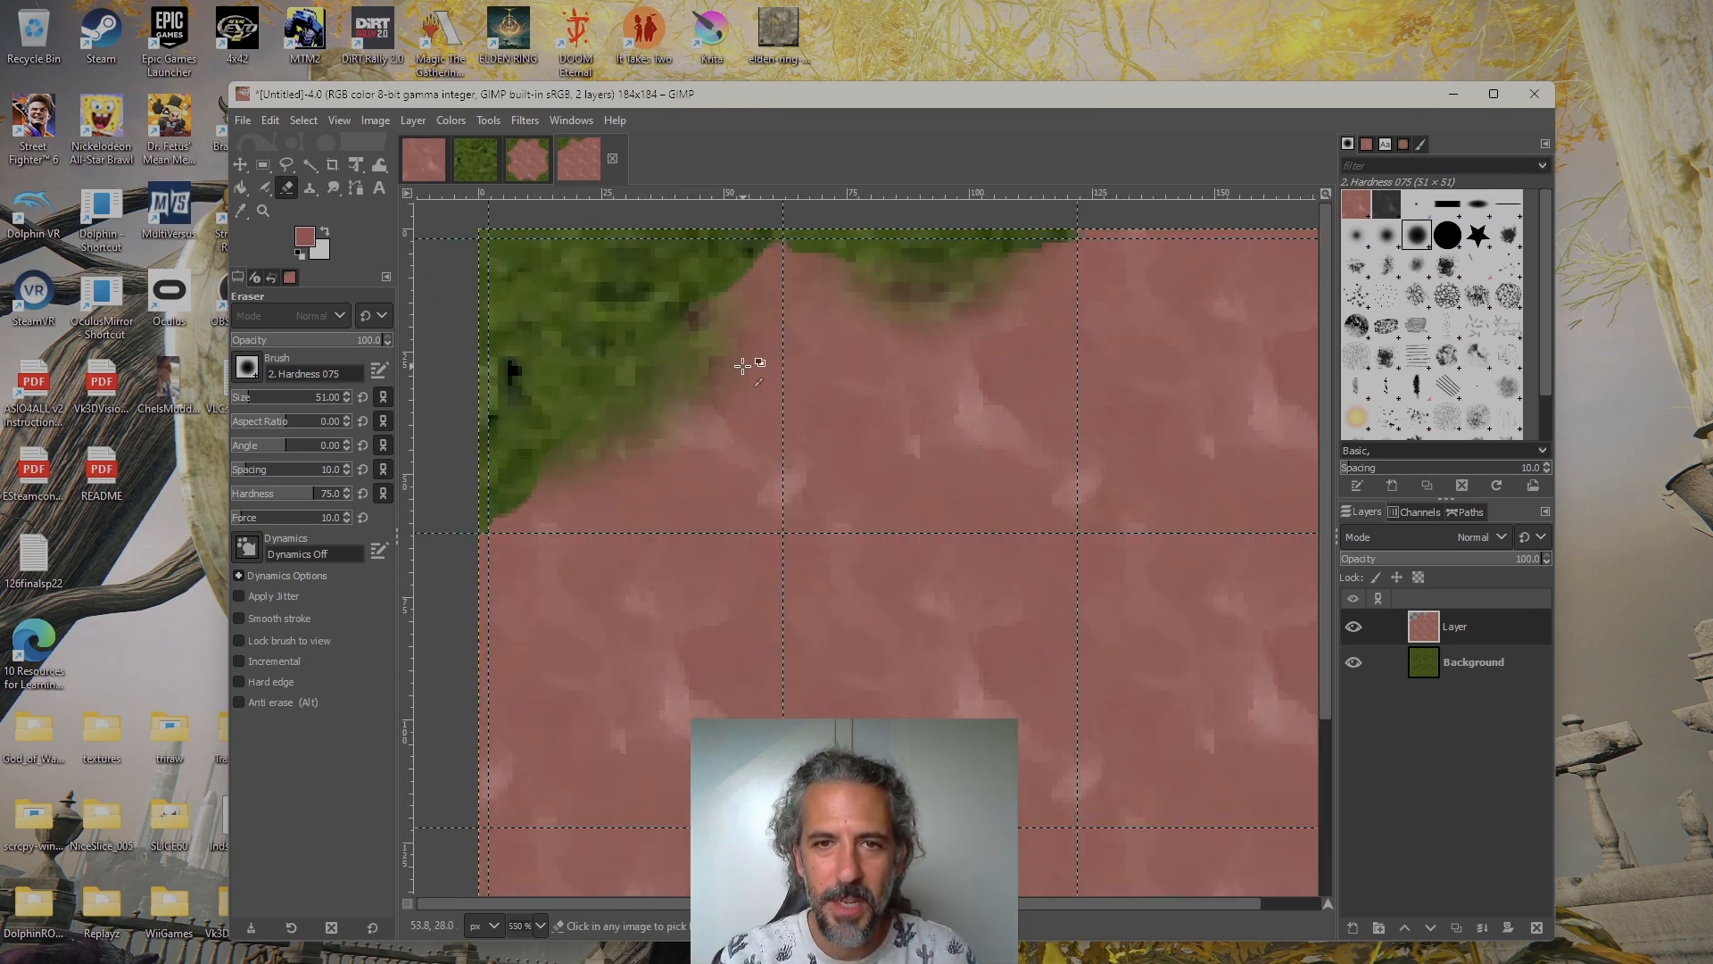
pyautogui.scroll(1, 795, 411)
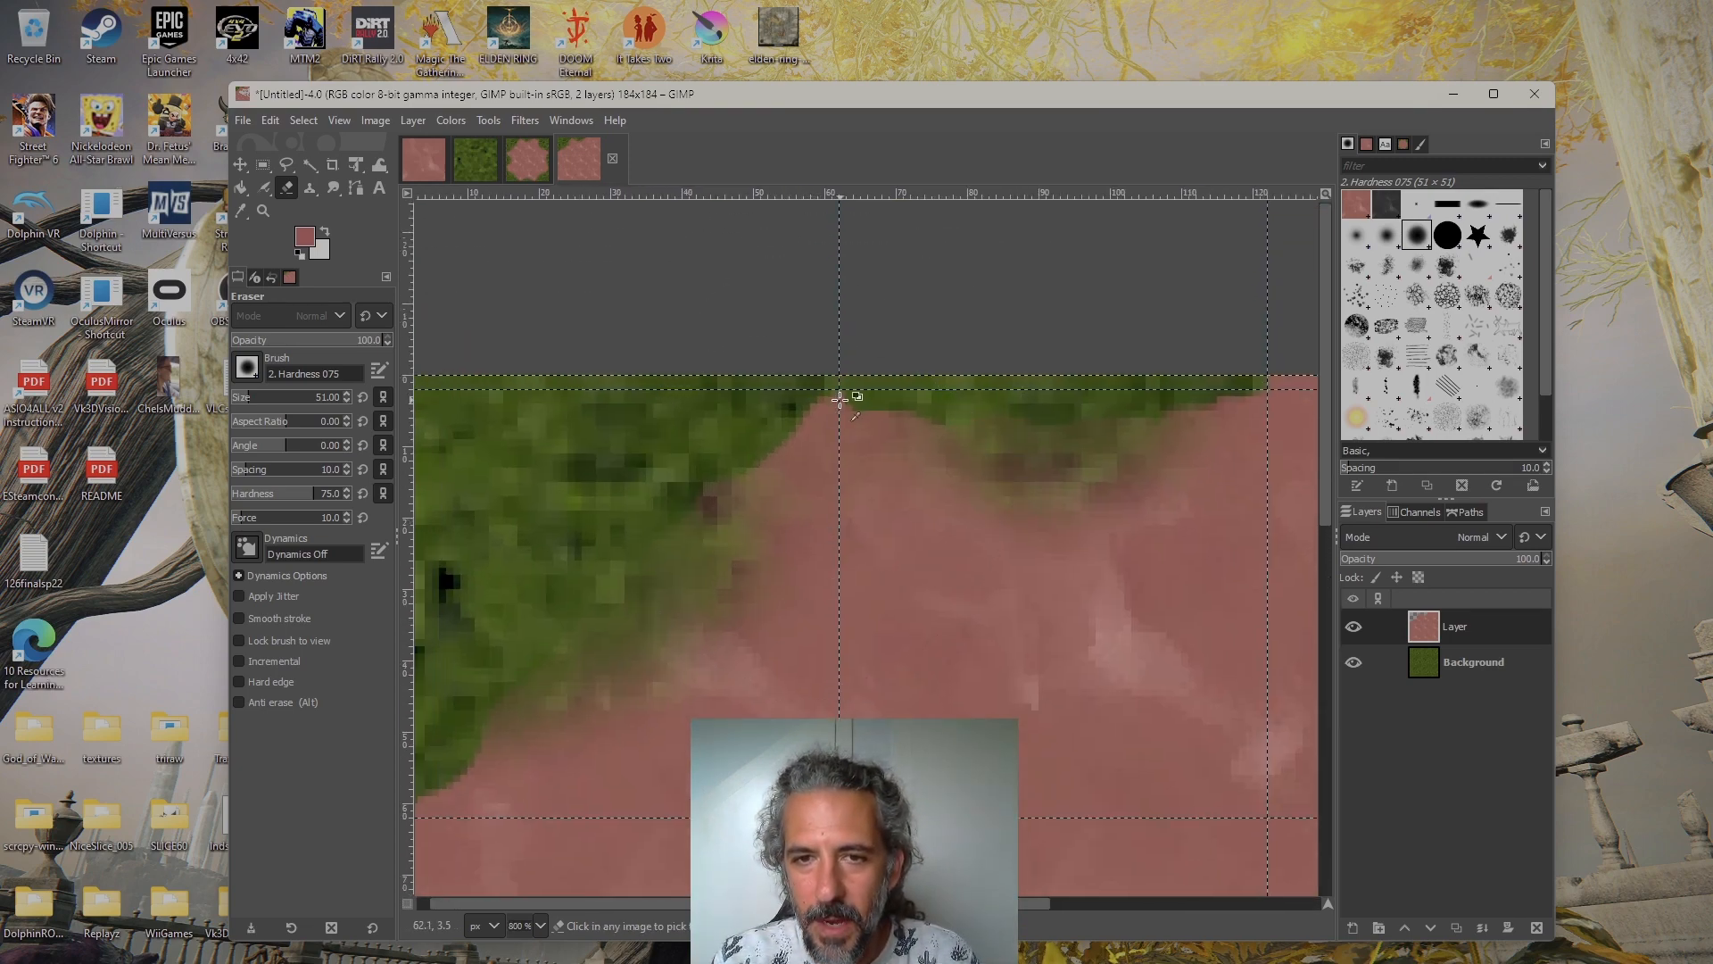
pyautogui.scroll(3, 847, 397)
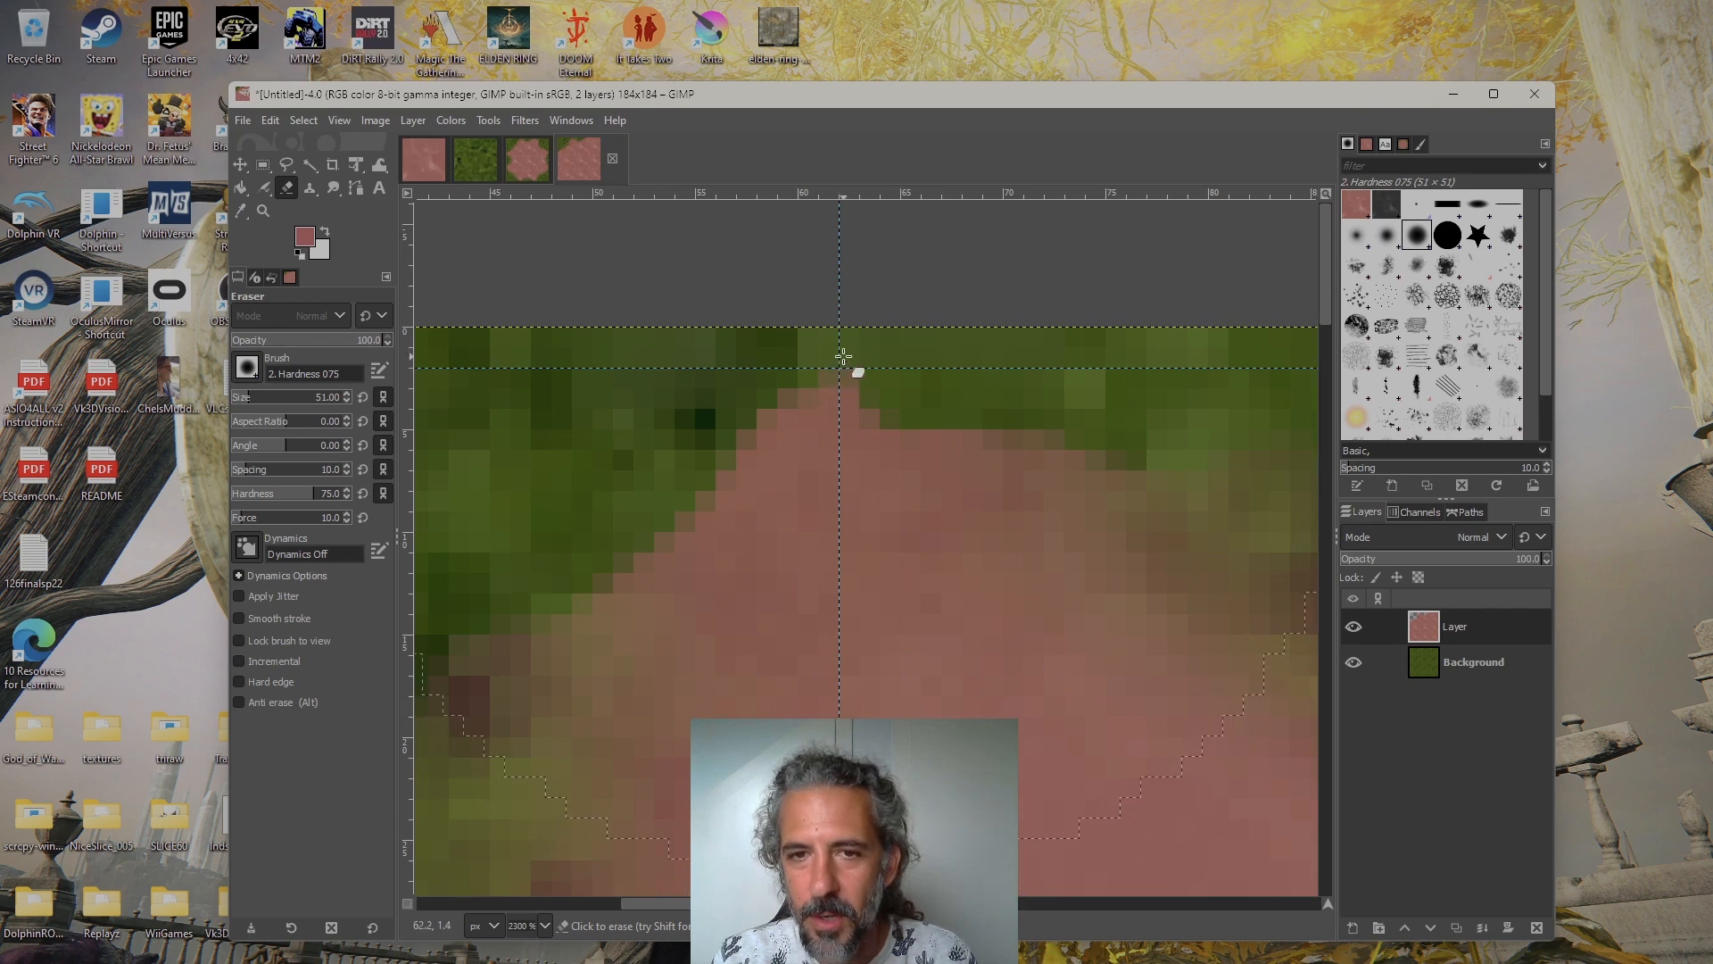
pyautogui.scroll(-1, 859, 422)
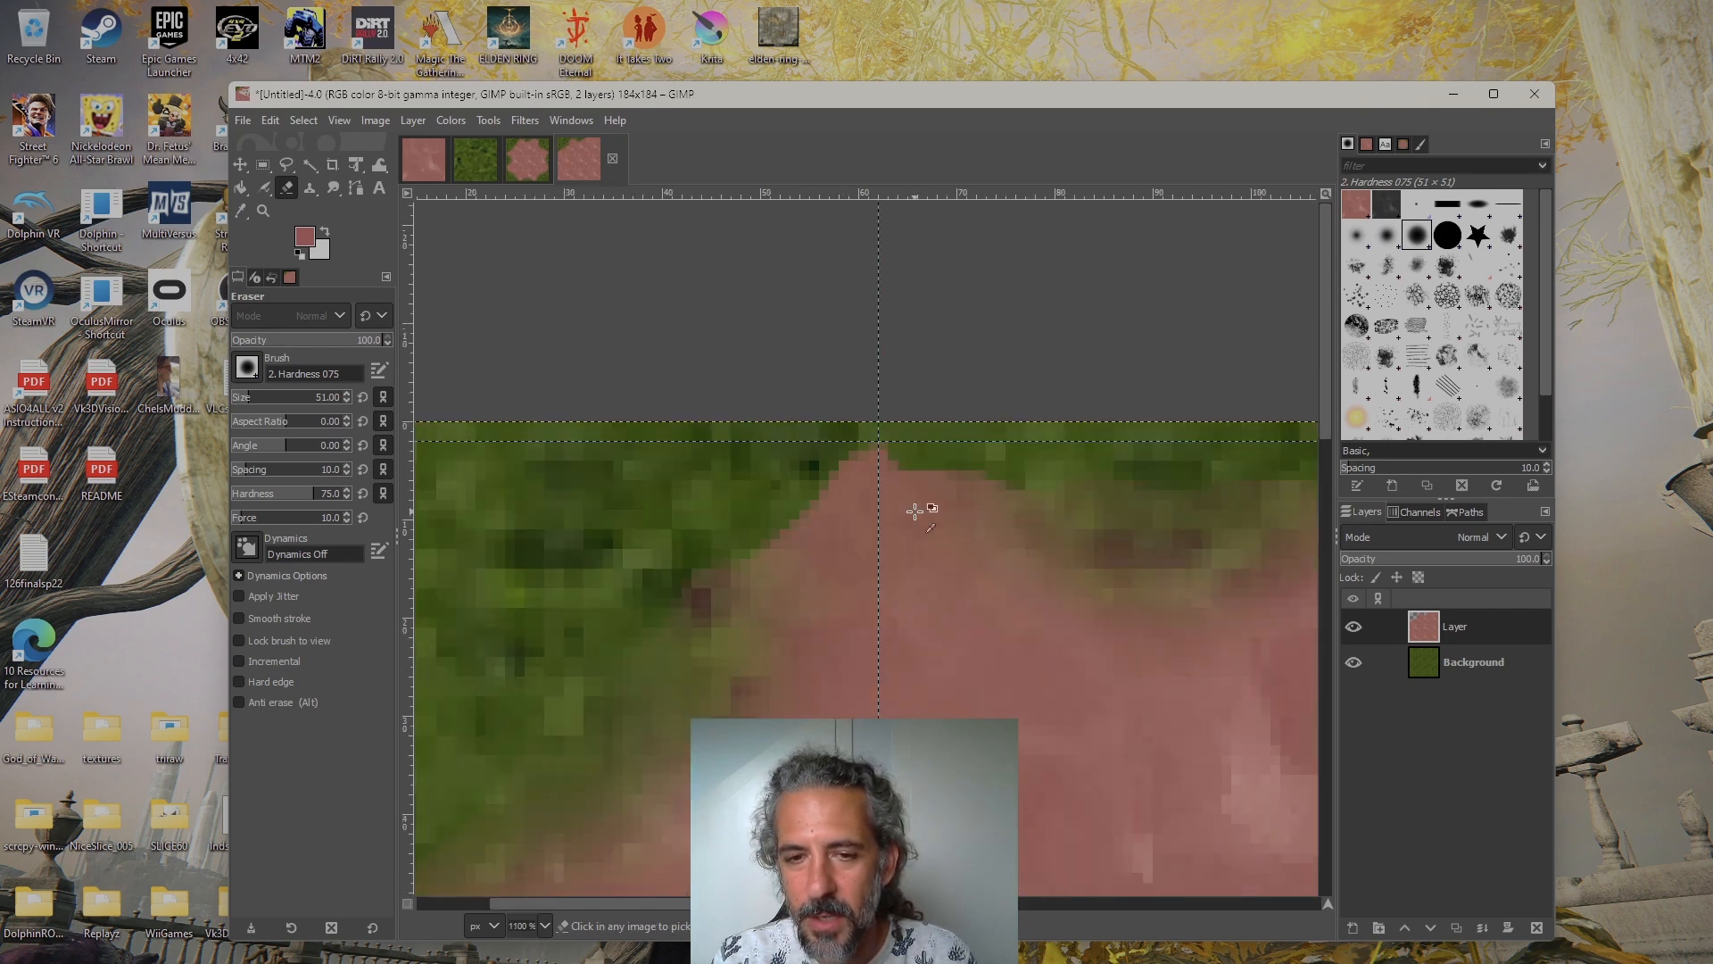
pyautogui.scroll(-1, 848, 344)
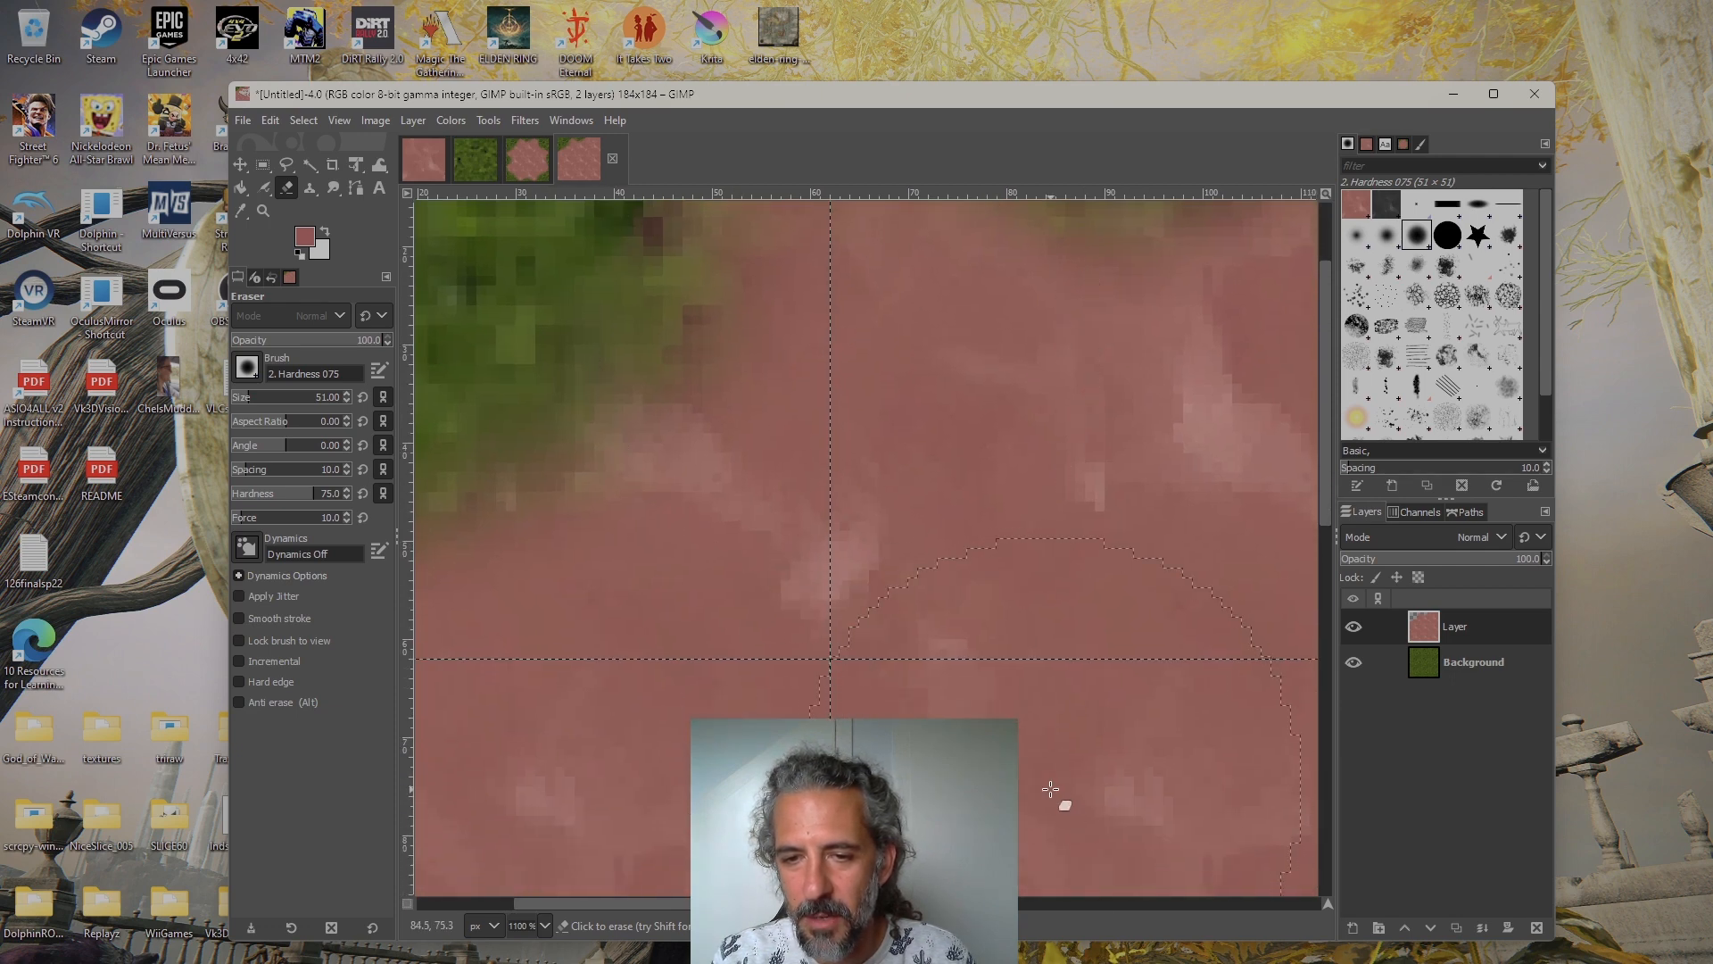
pyautogui.moveTo(1045, 773); pyautogui.dragTo(936, 516)
pyautogui.scroll(-3, 1031, 631)
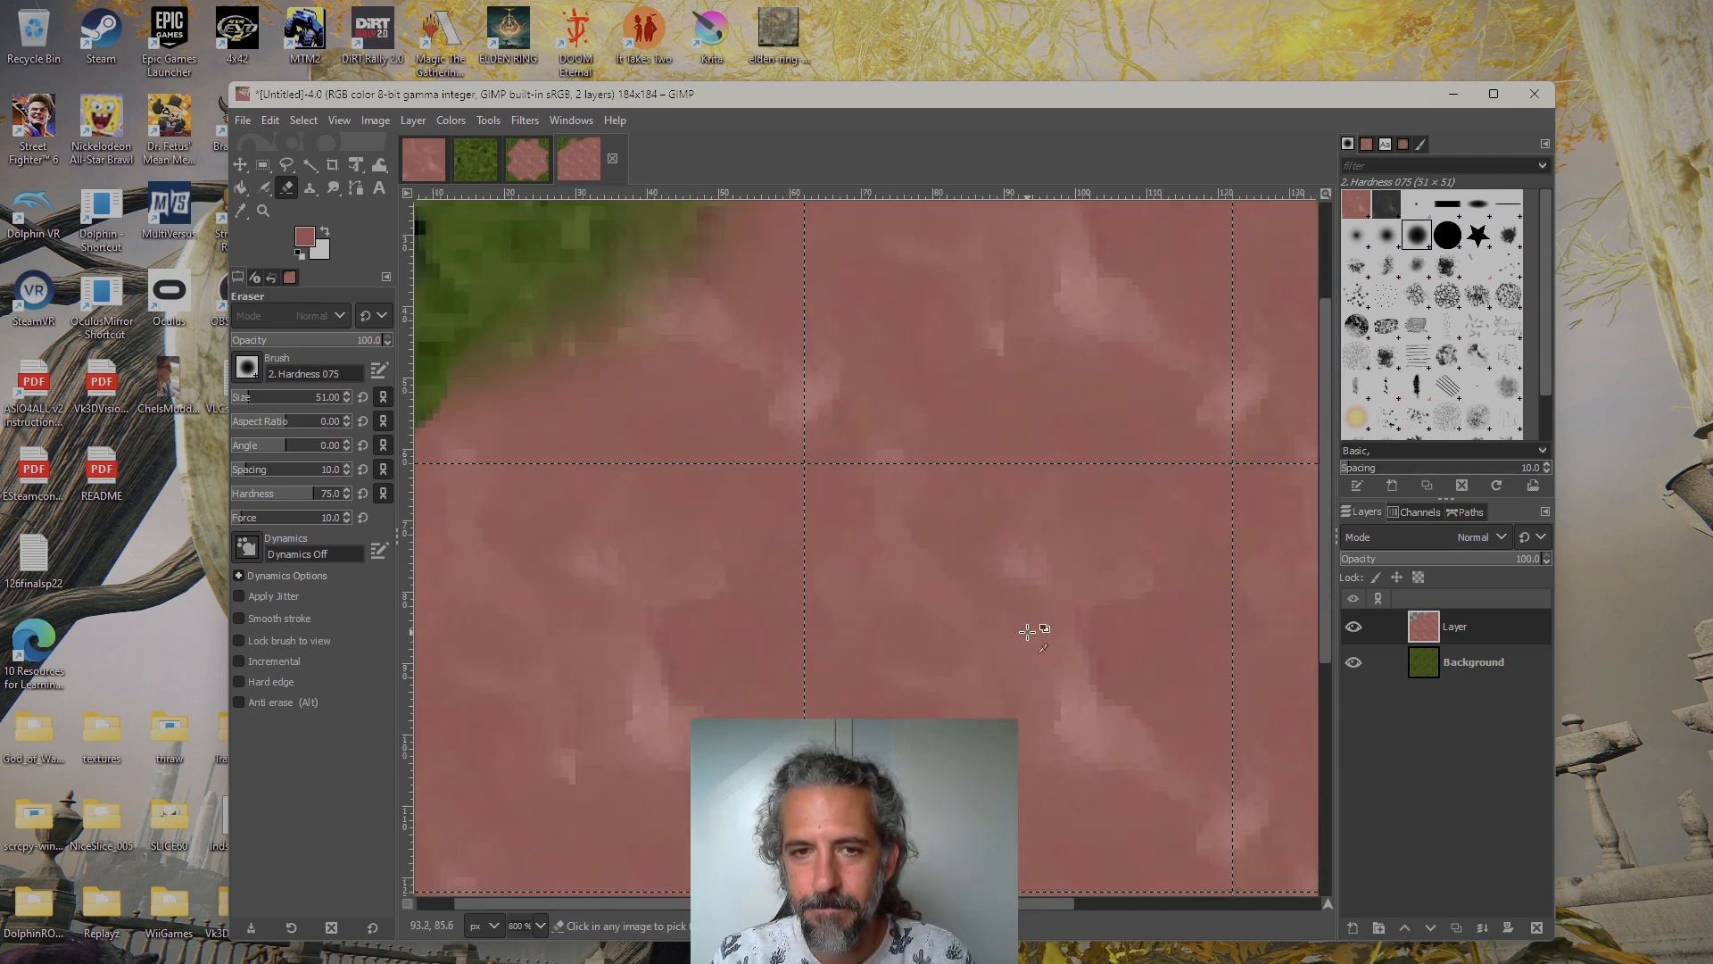
pyautogui.moveTo(1068, 582); pyautogui.dragTo(873, 520)
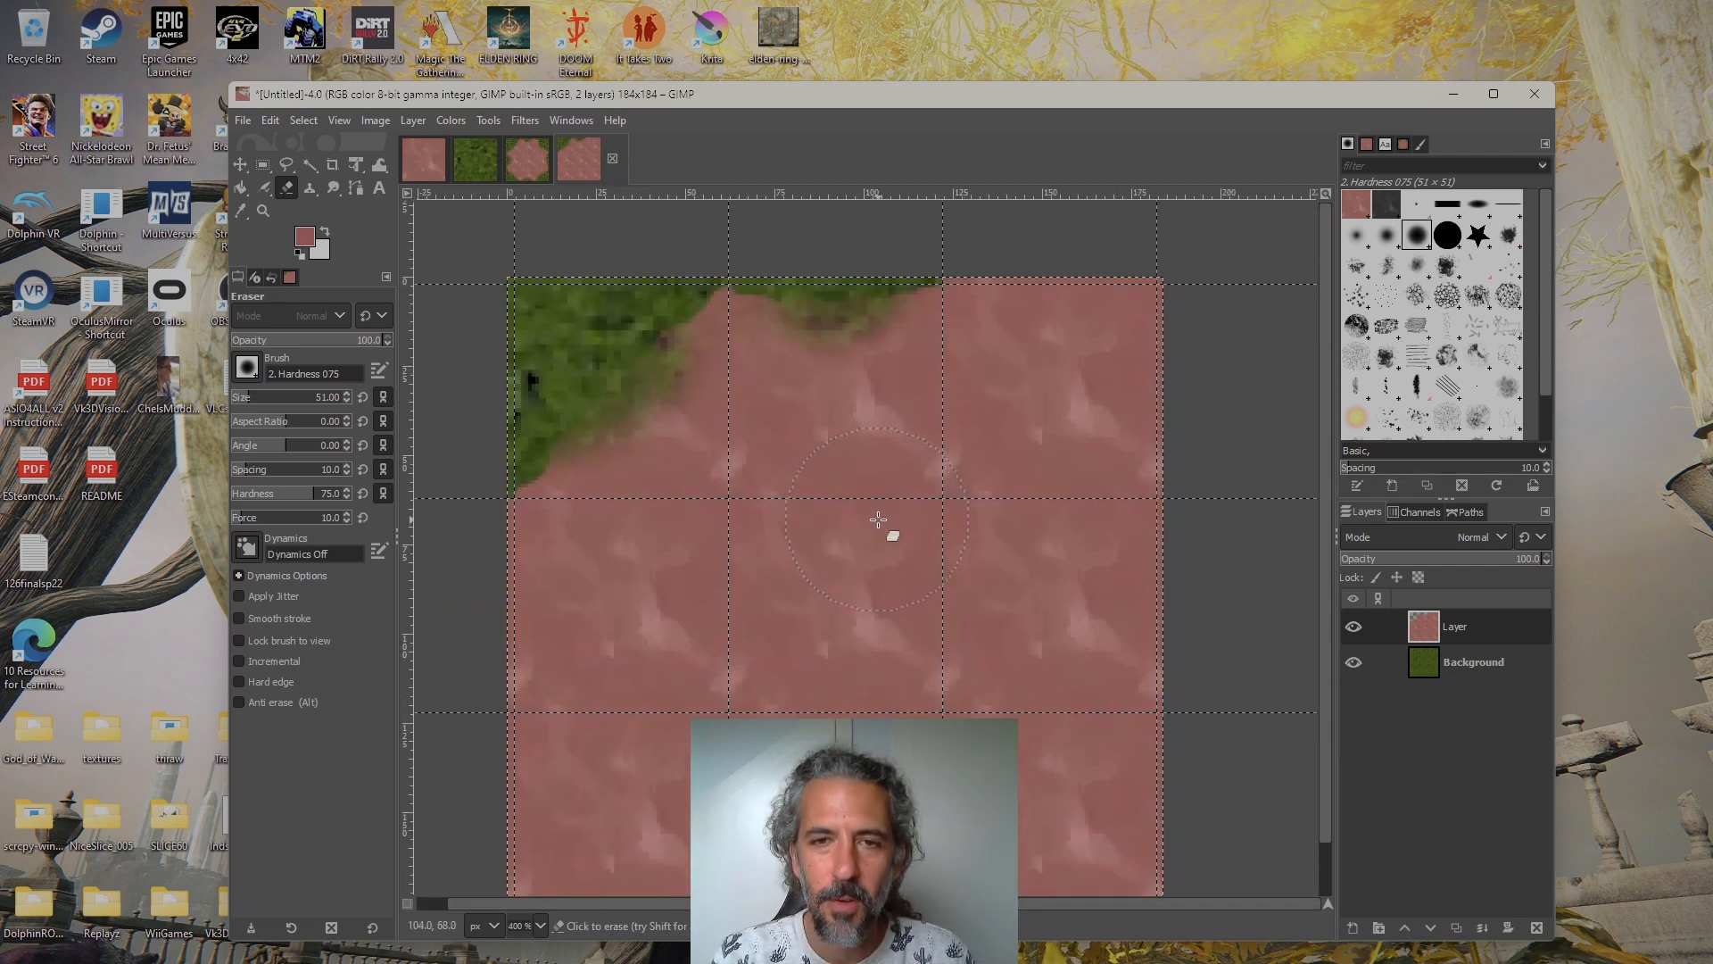
# Switch to cae_lim.xcf and convert the image to indexed colors with an optimum palette of 256 colors and no dithering
pyautogui.click(538, 165)
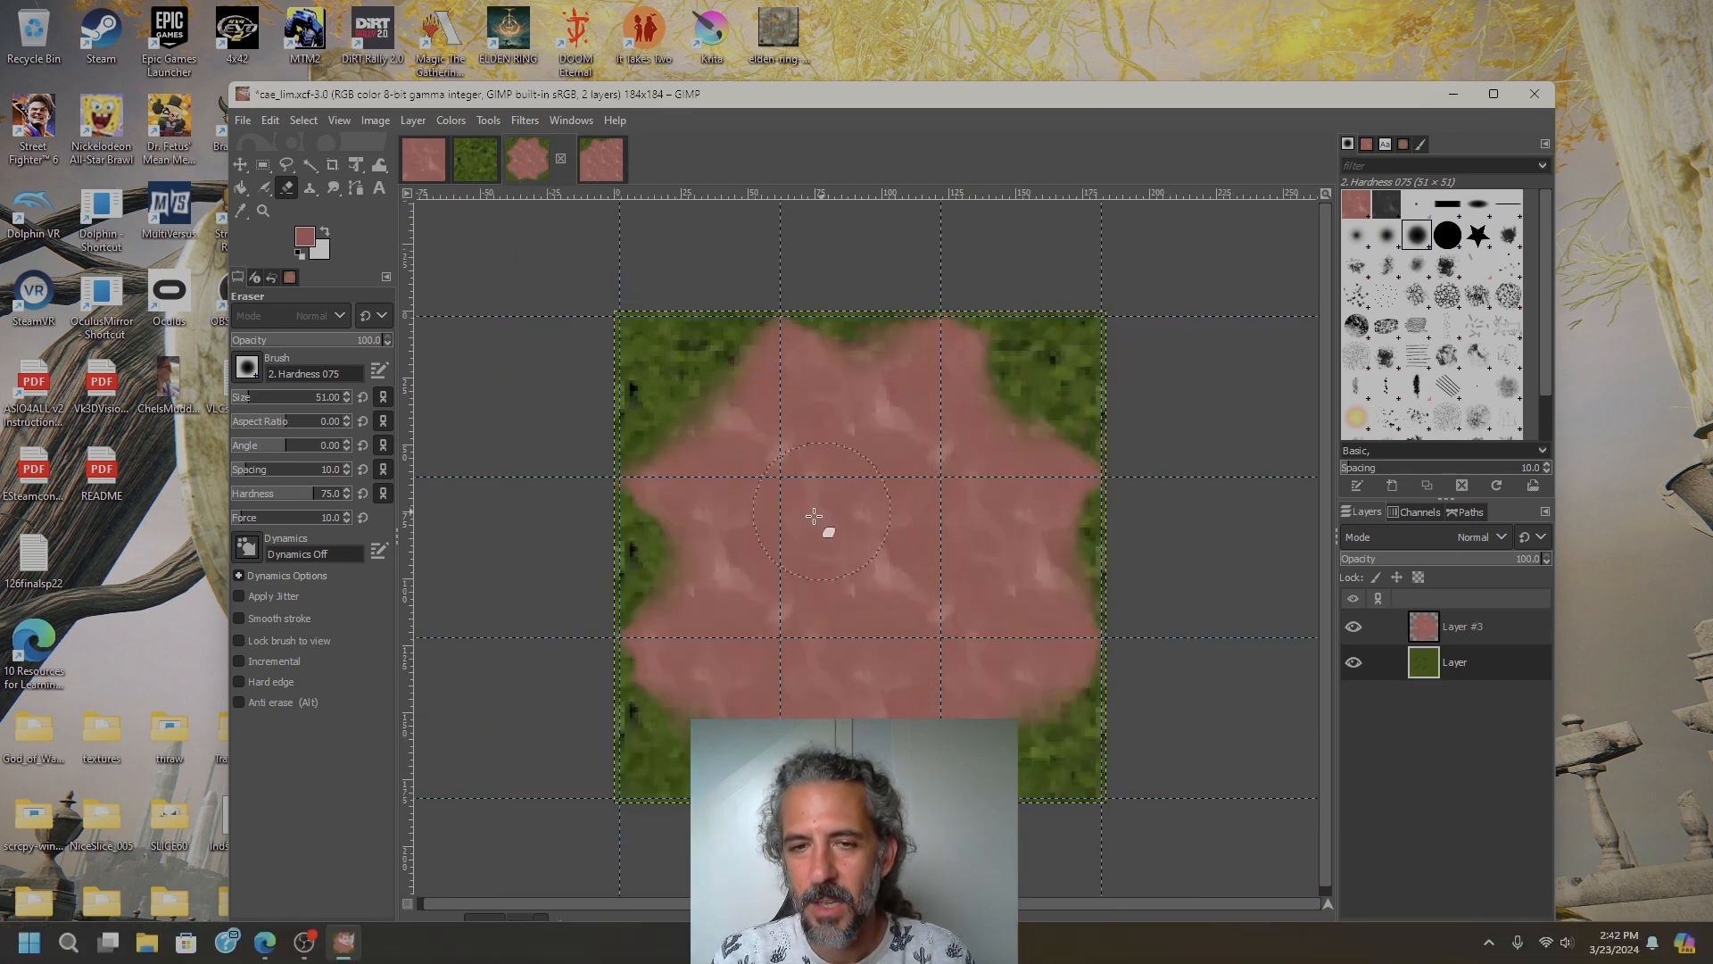
pyautogui.click(262, 164)
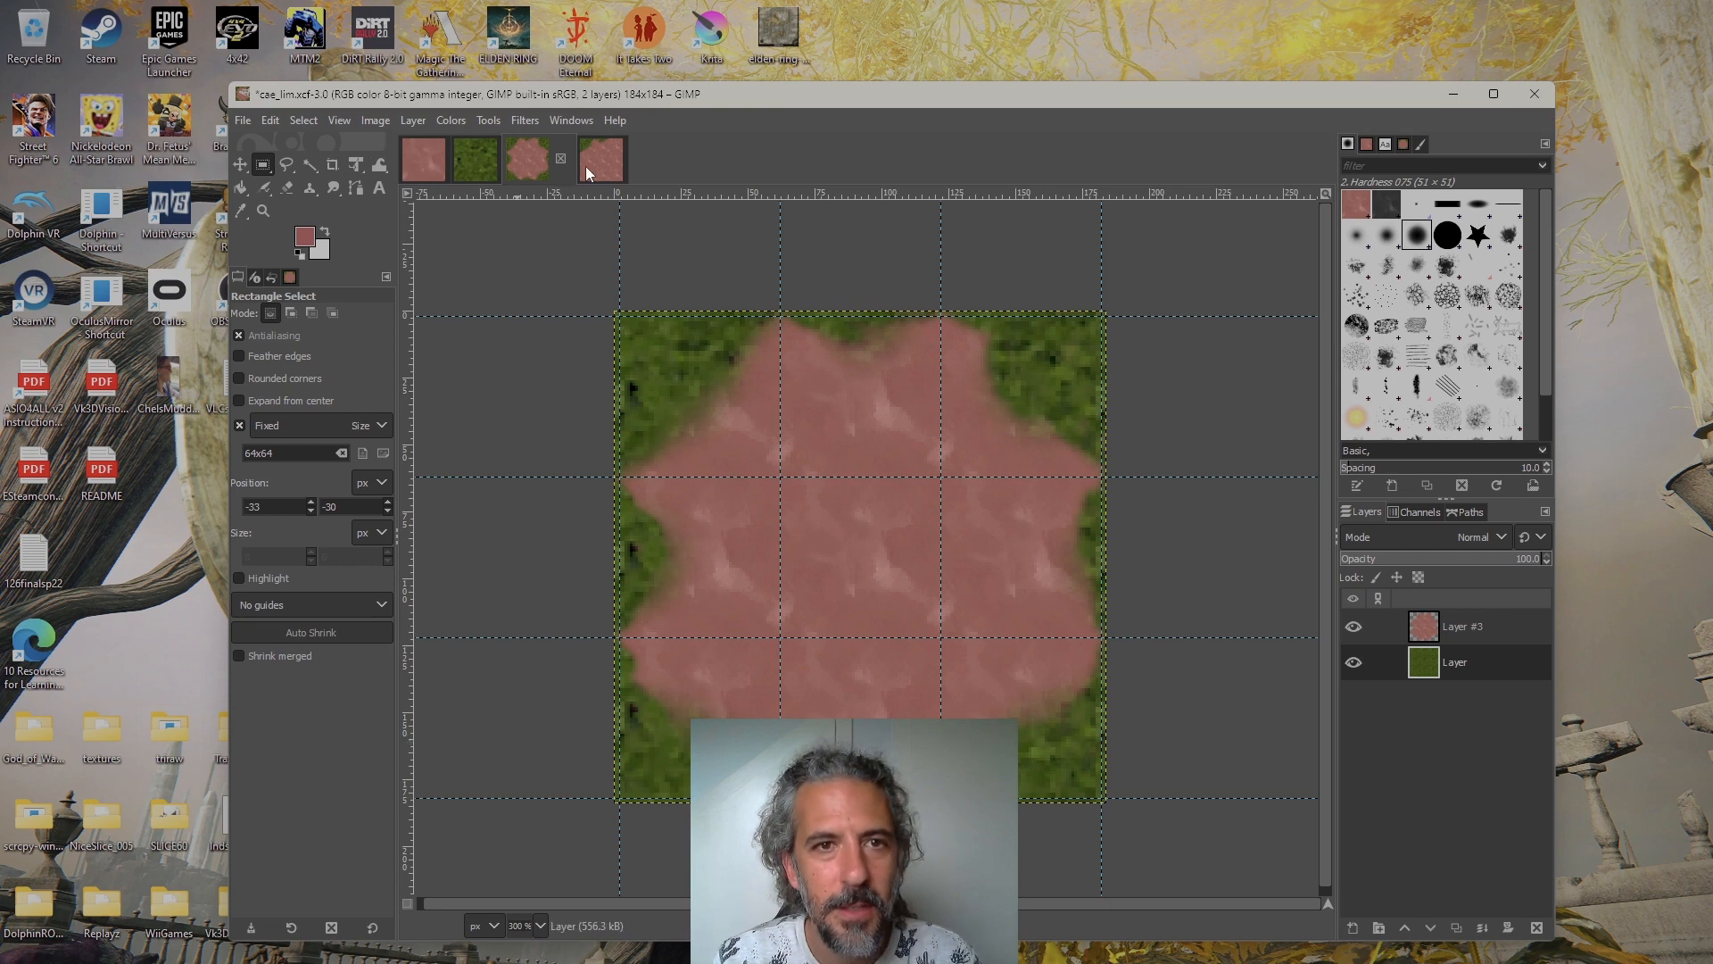
pyautogui.click(375, 116)
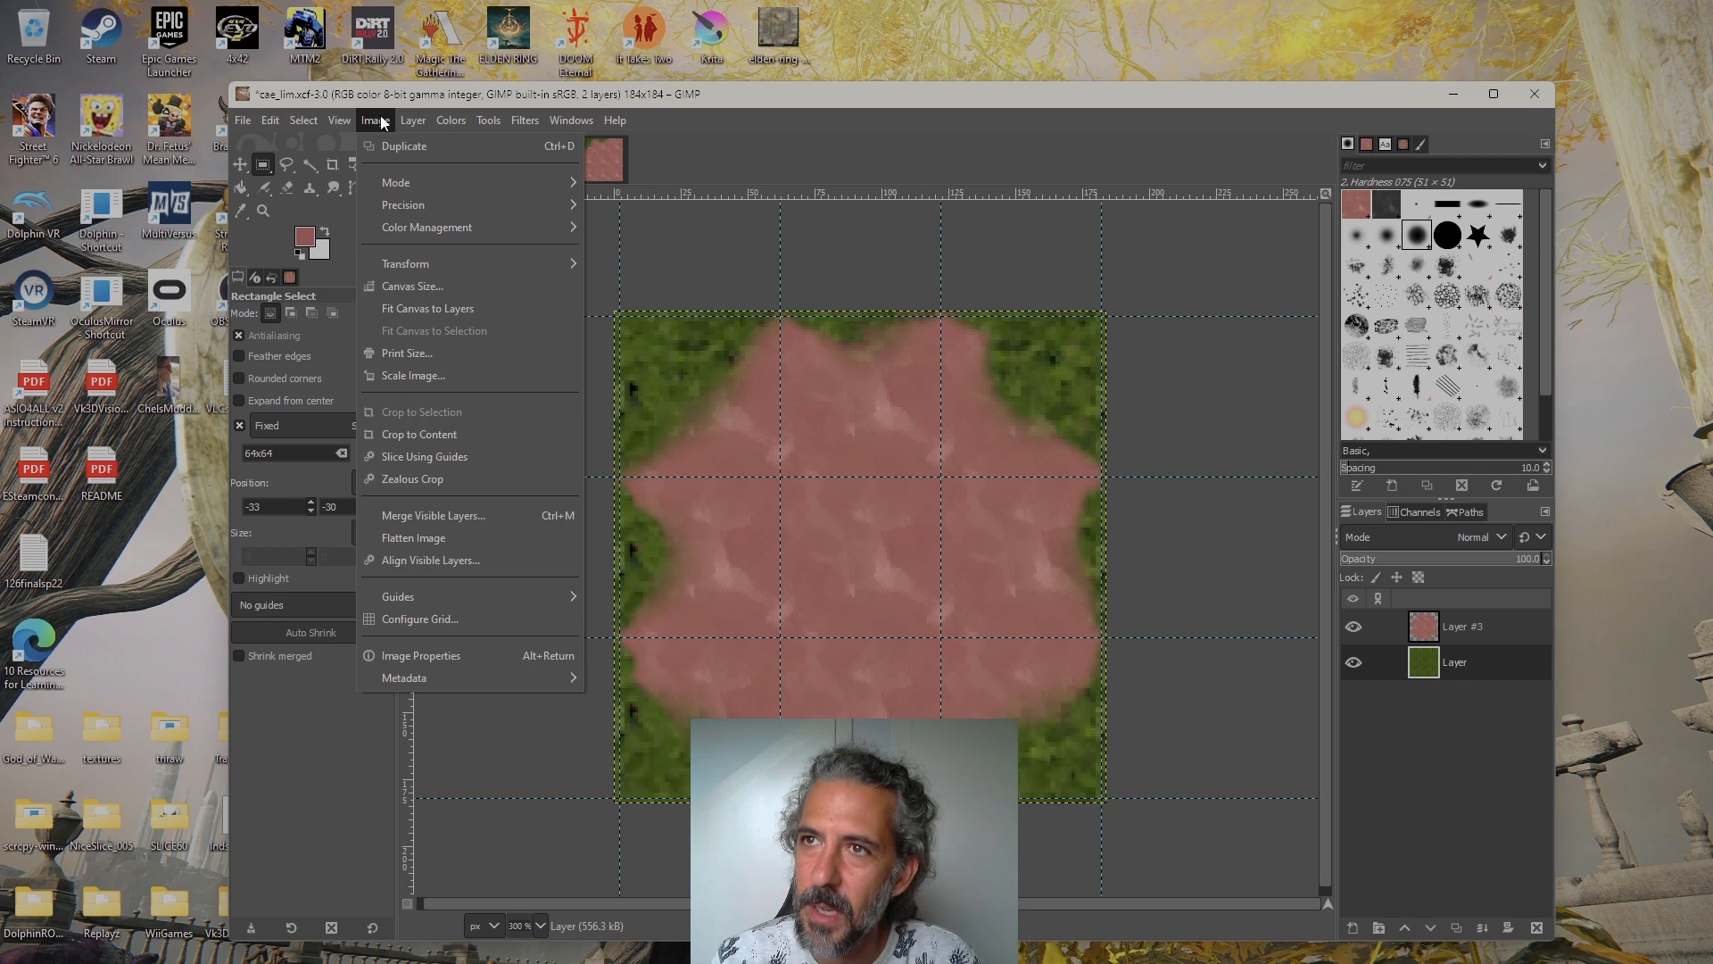
pyautogui.click(446, 93)
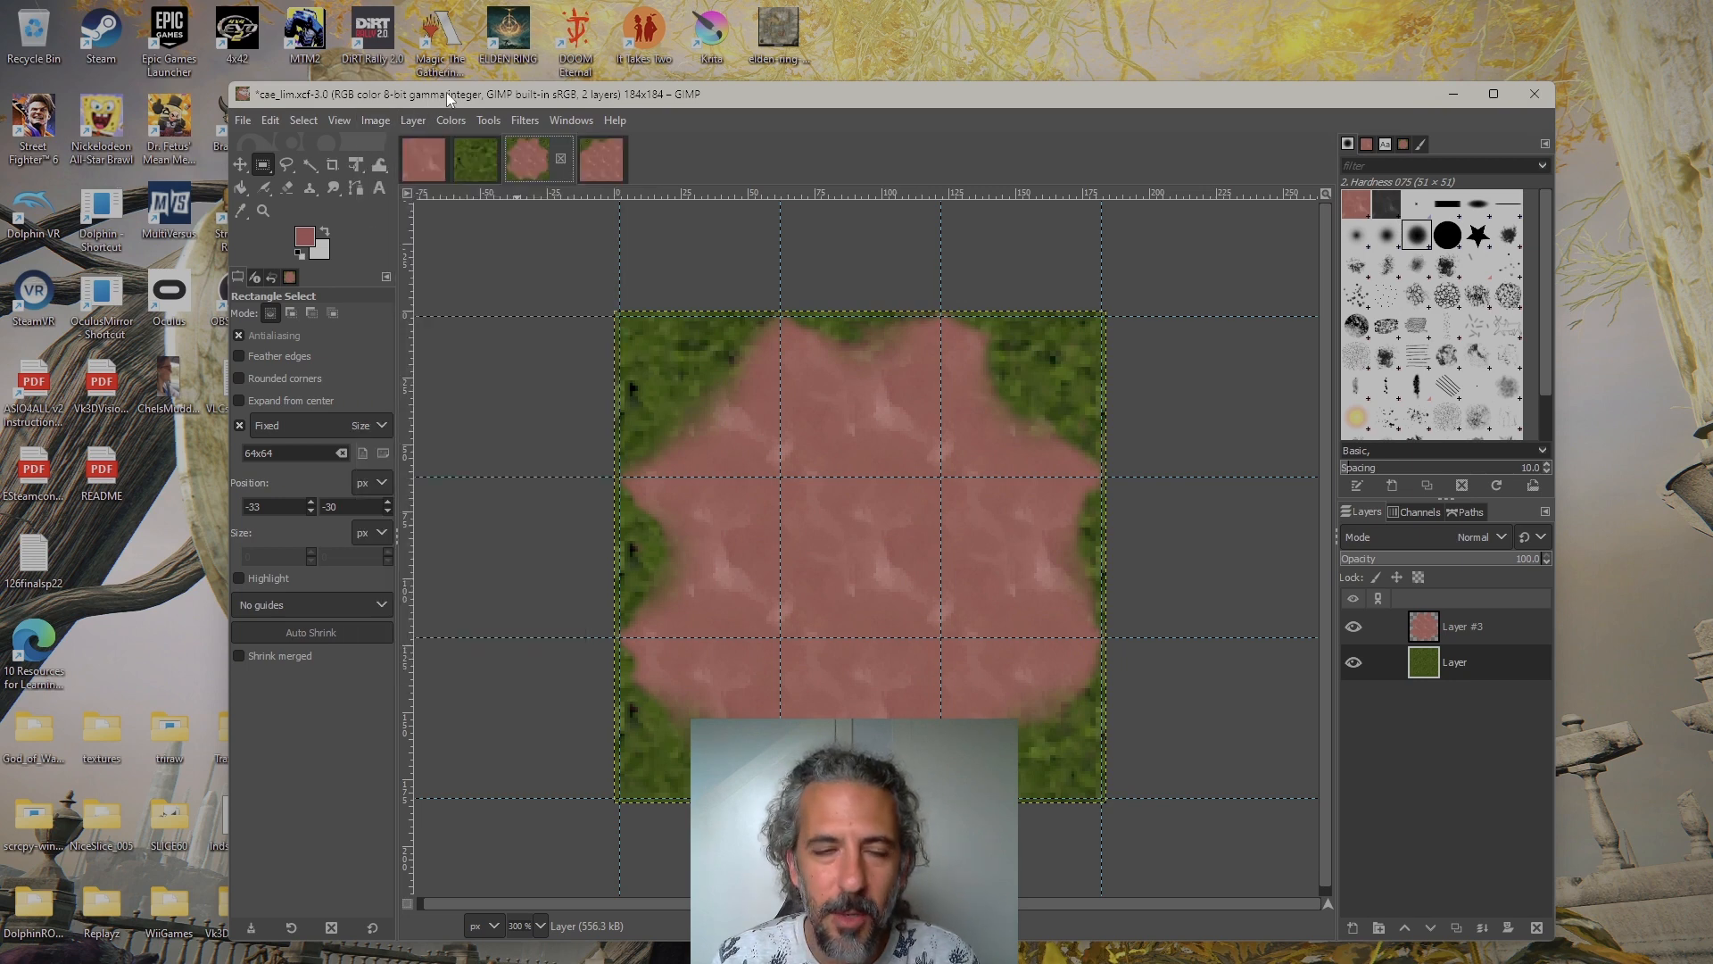
pyautogui.click(377, 120)
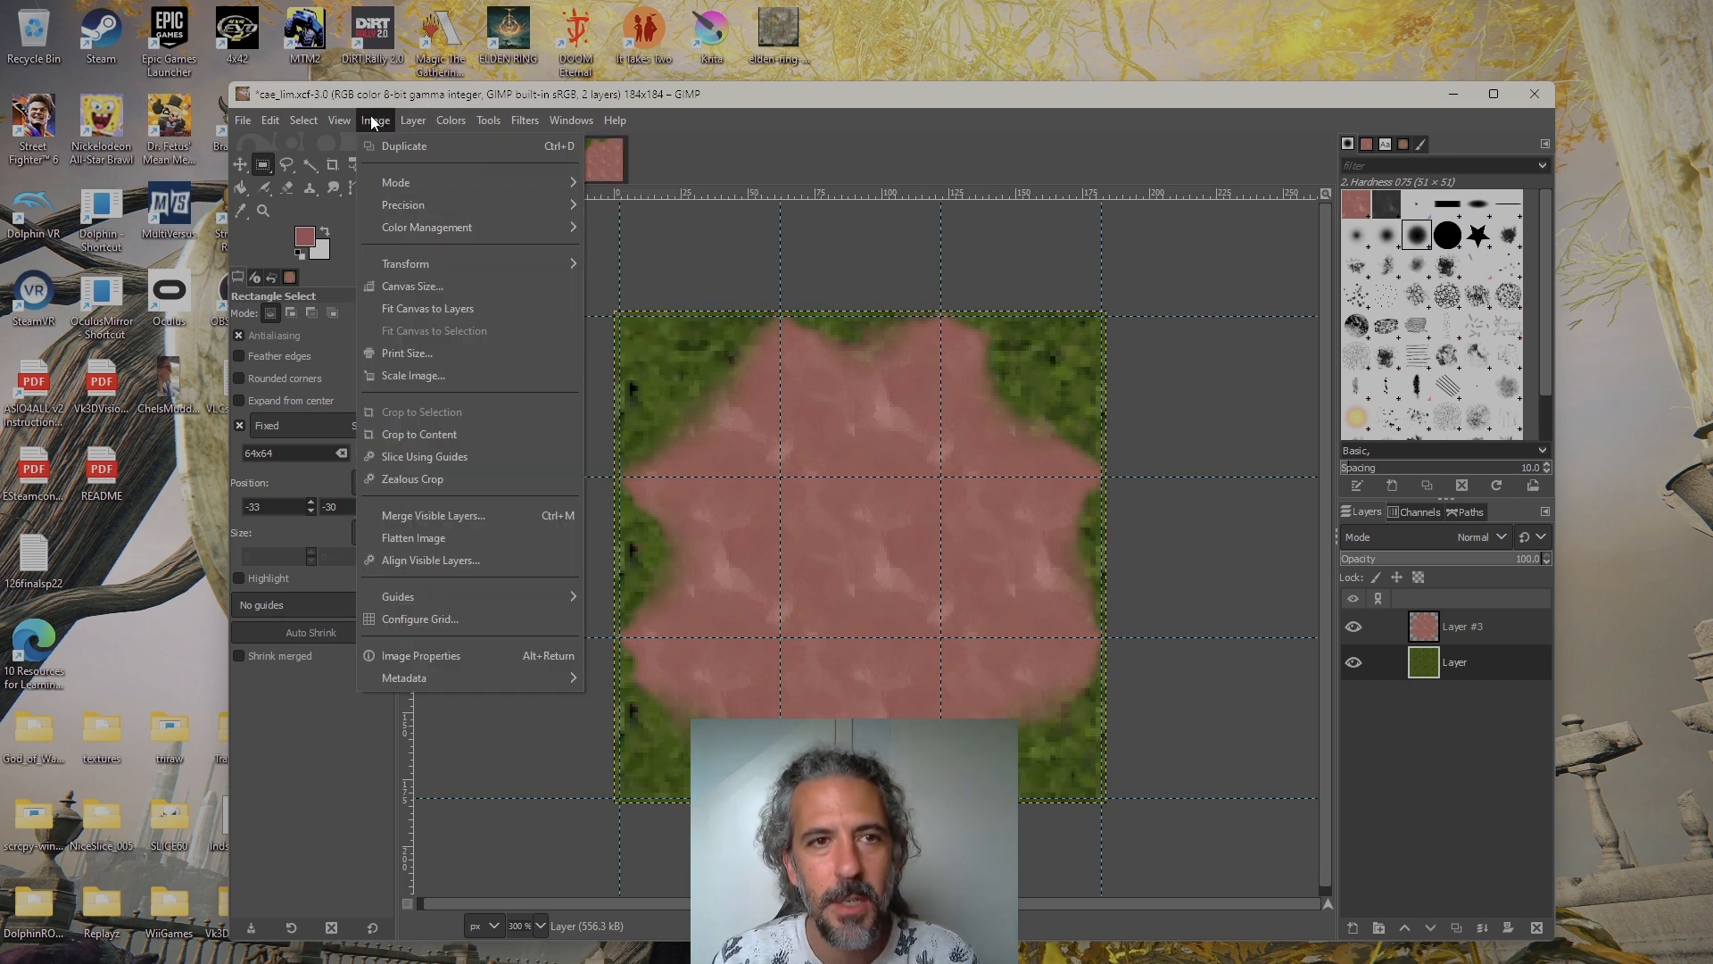
pyautogui.click(437, 126)
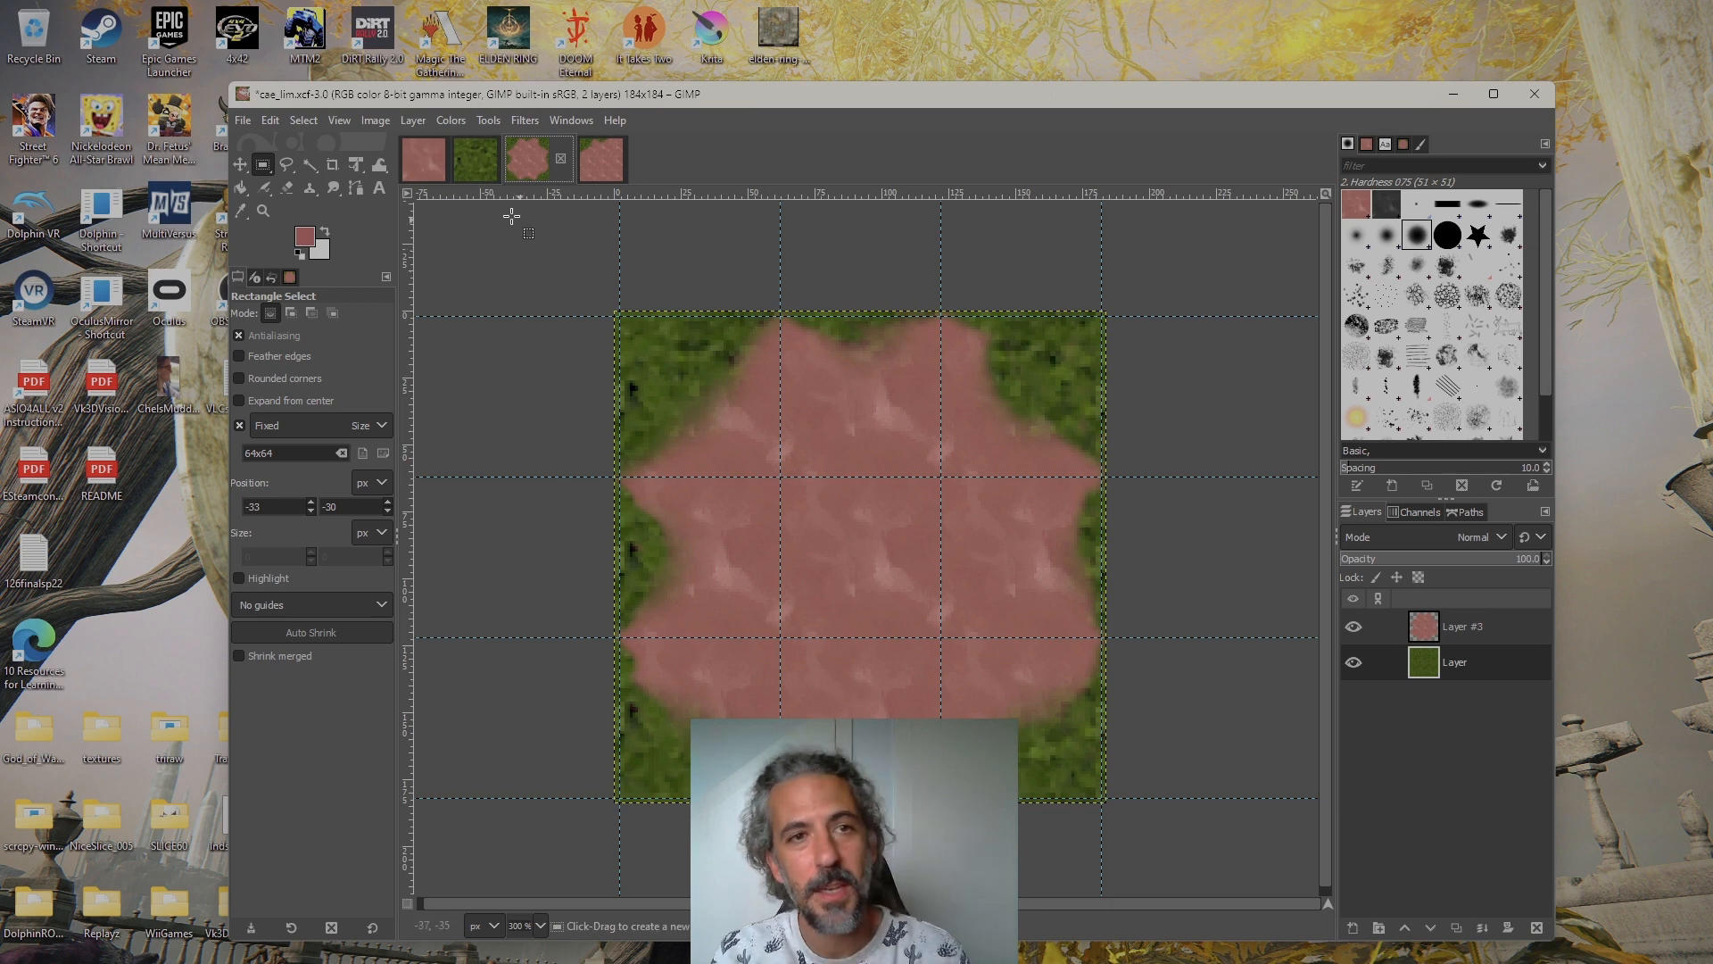
pyautogui.click(374, 121)
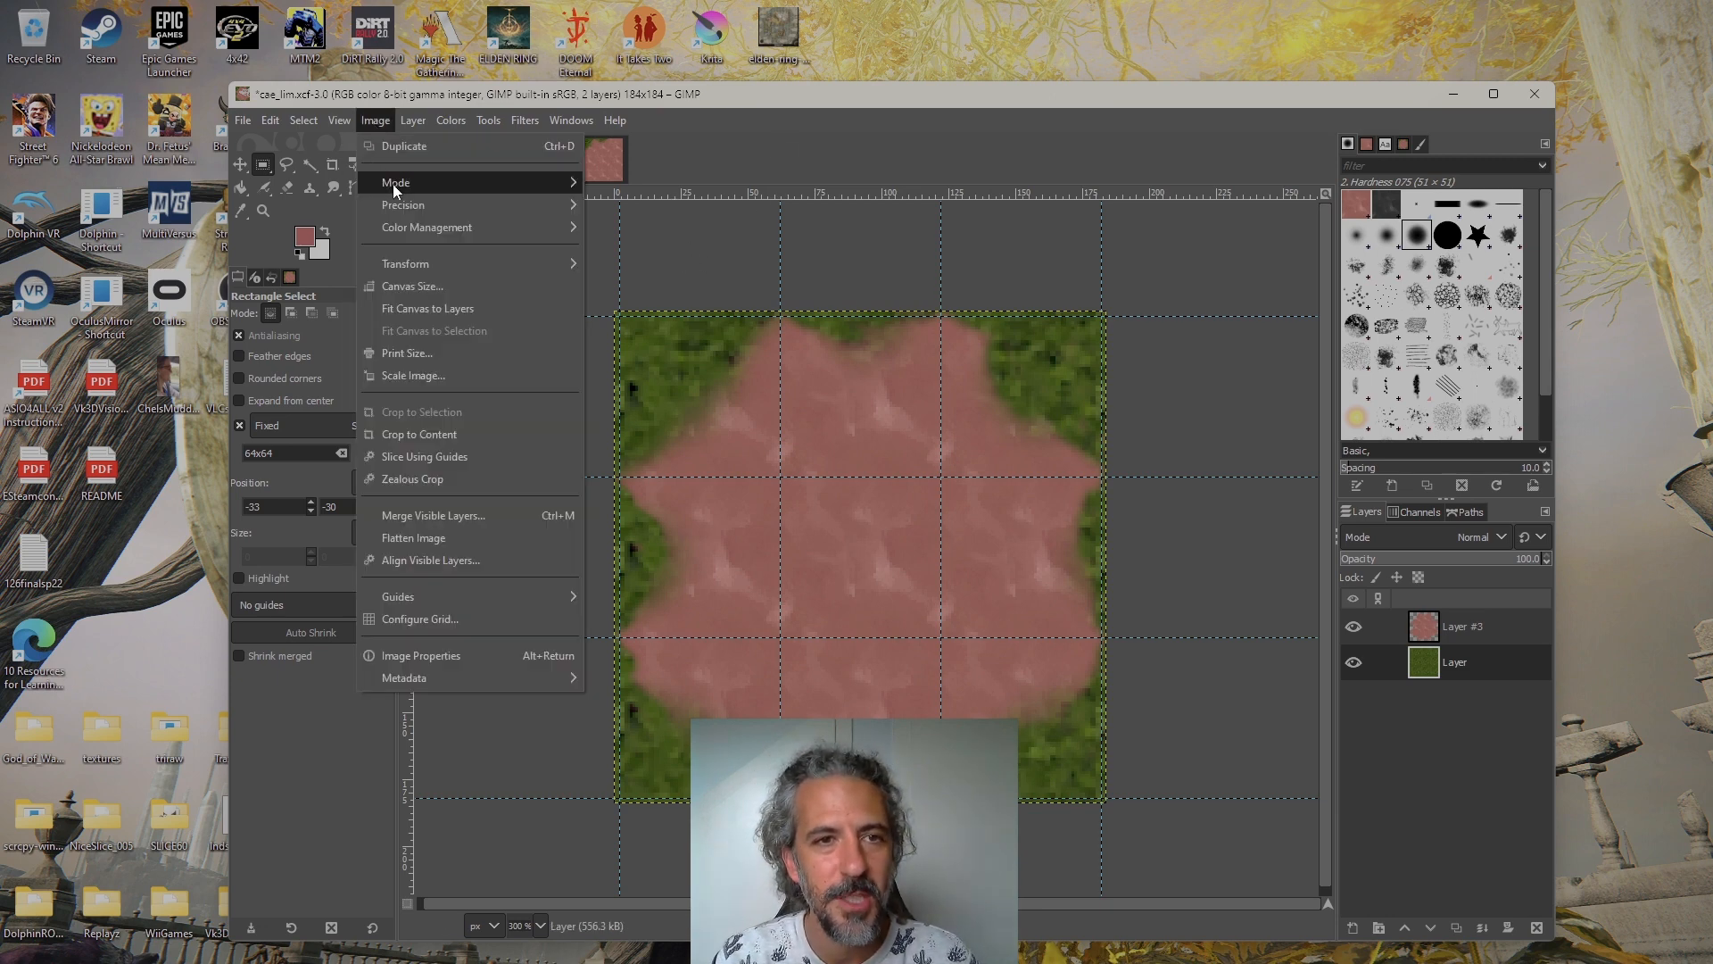
pyautogui.moveTo(393, 184)
pyautogui.click(651, 228)
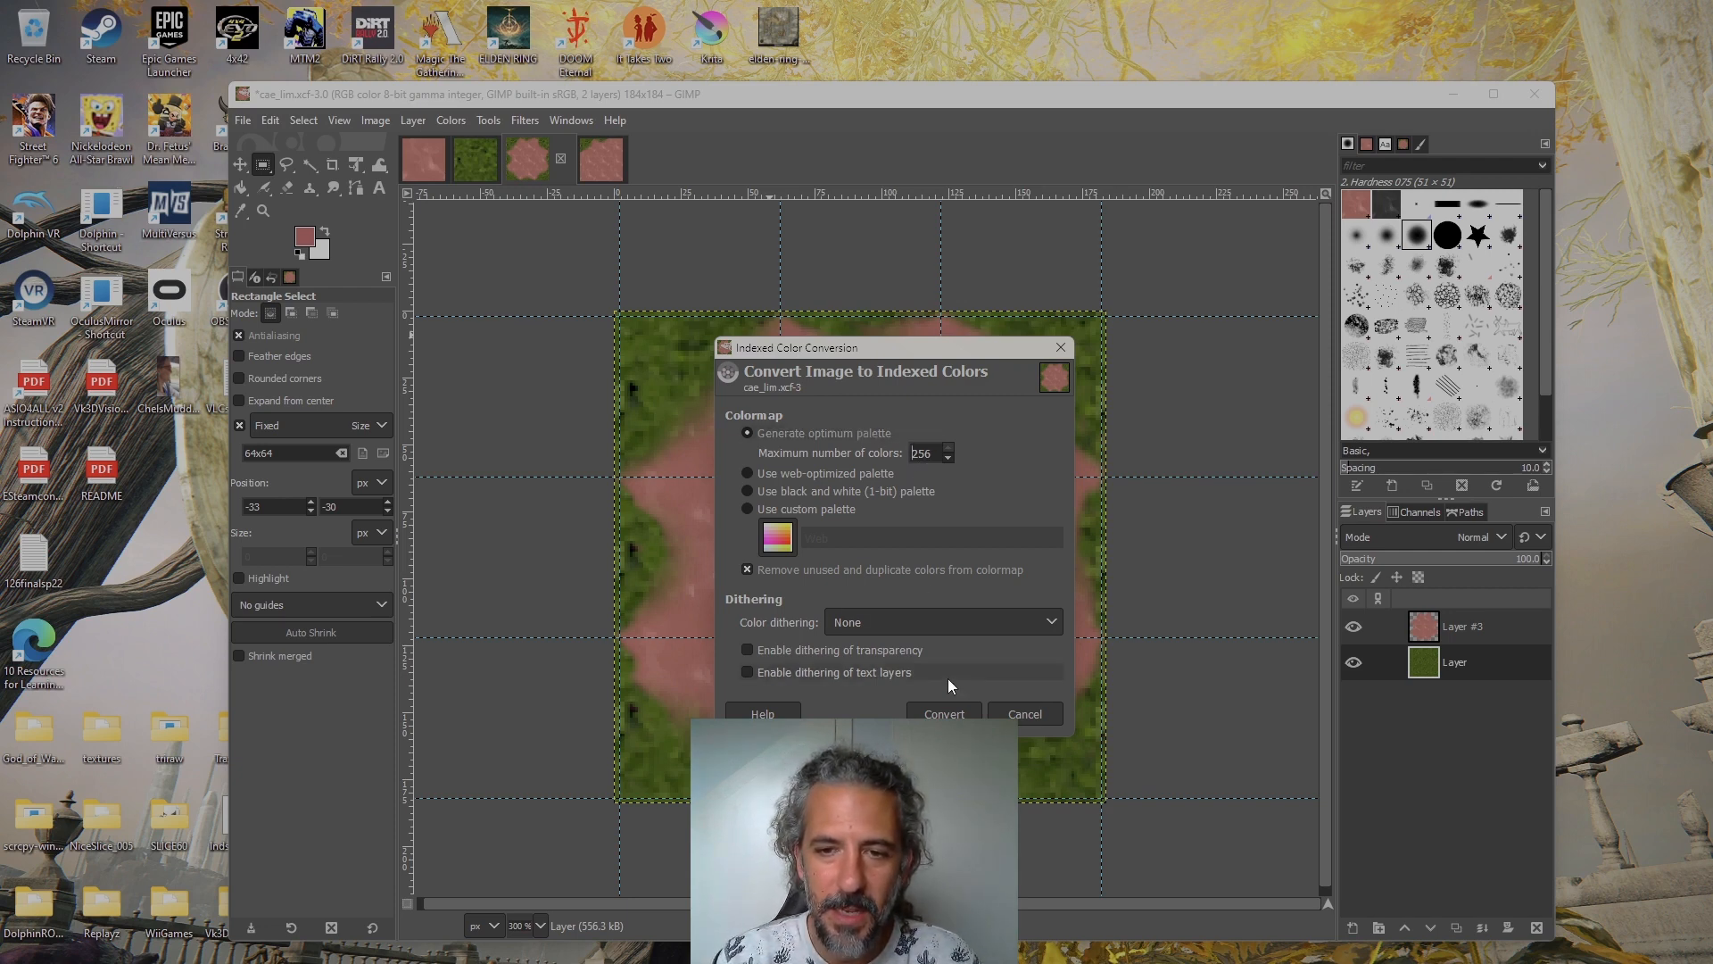
pyautogui.click(955, 713)
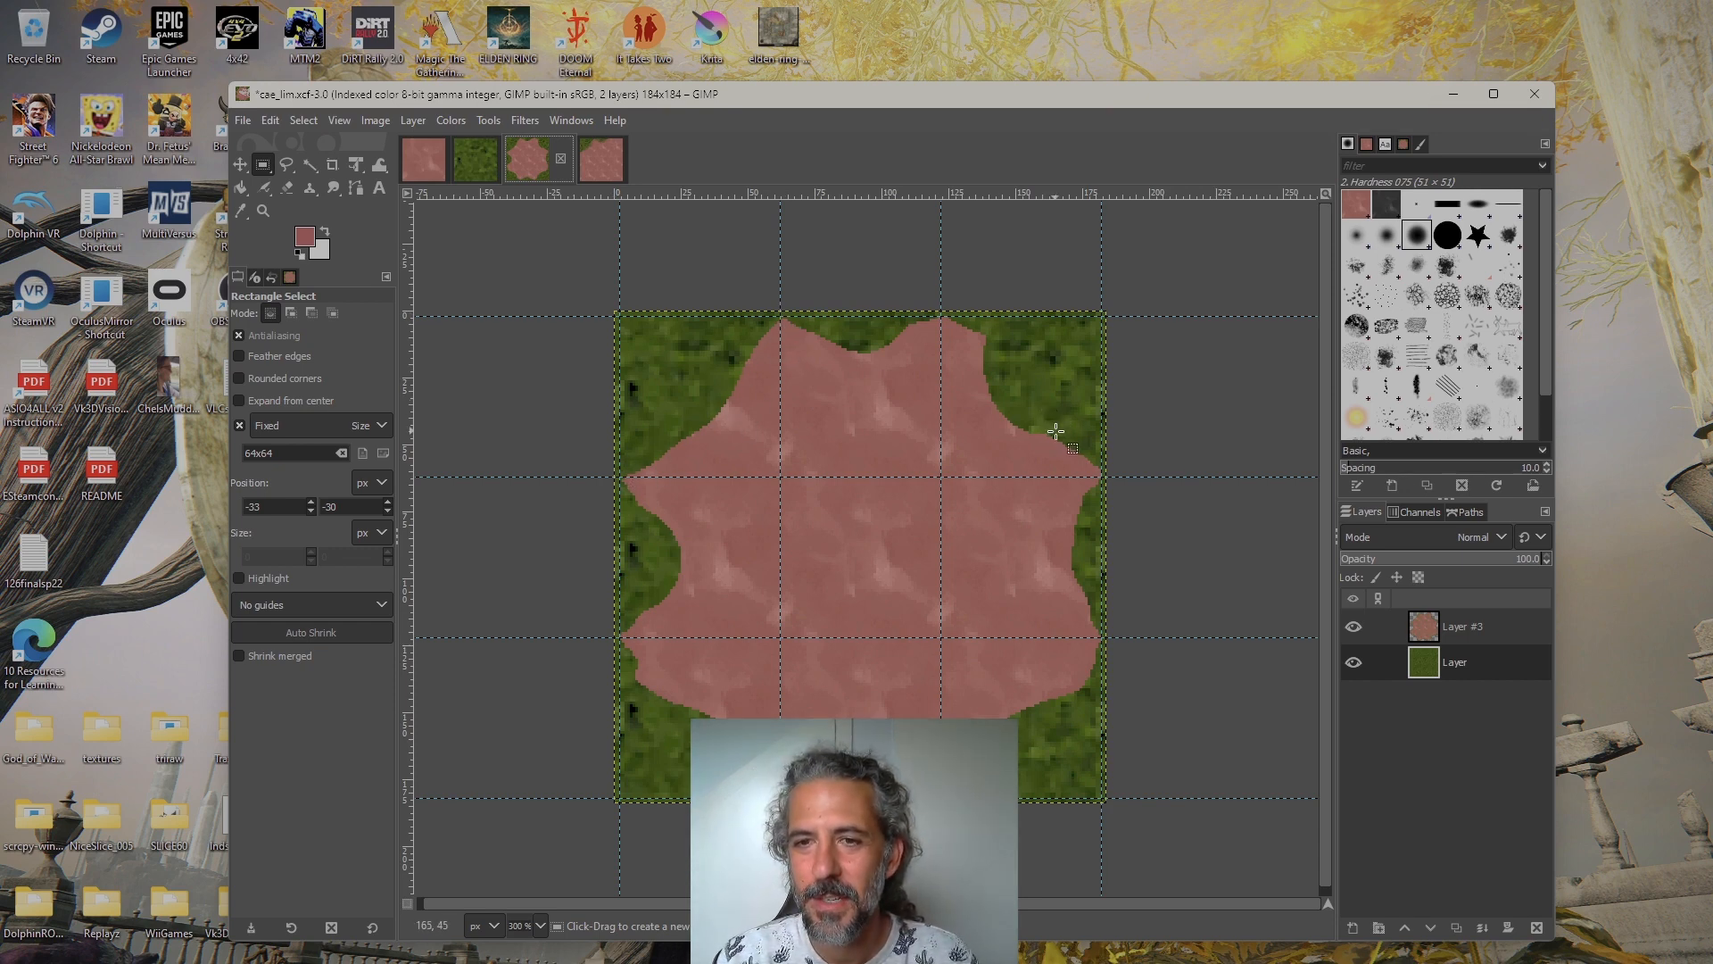
# Select the entire cae_lim.xcf image and copy its visible content
pyautogui.click(267, 121)
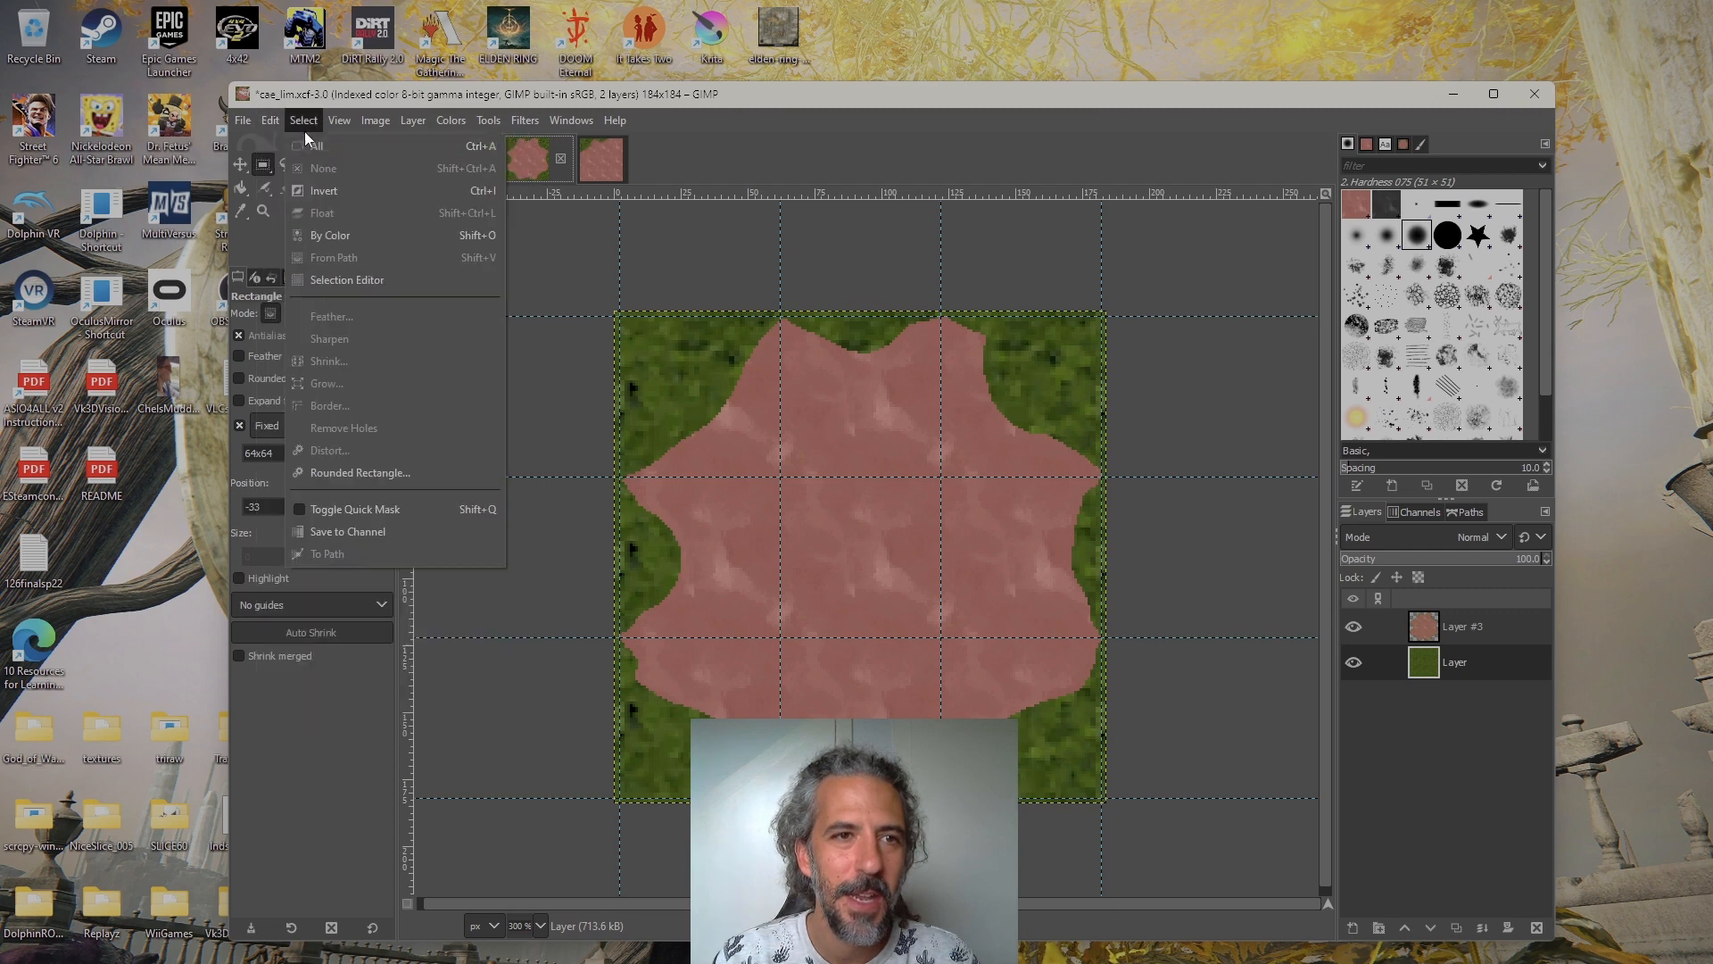
pyautogui.click(831, 158)
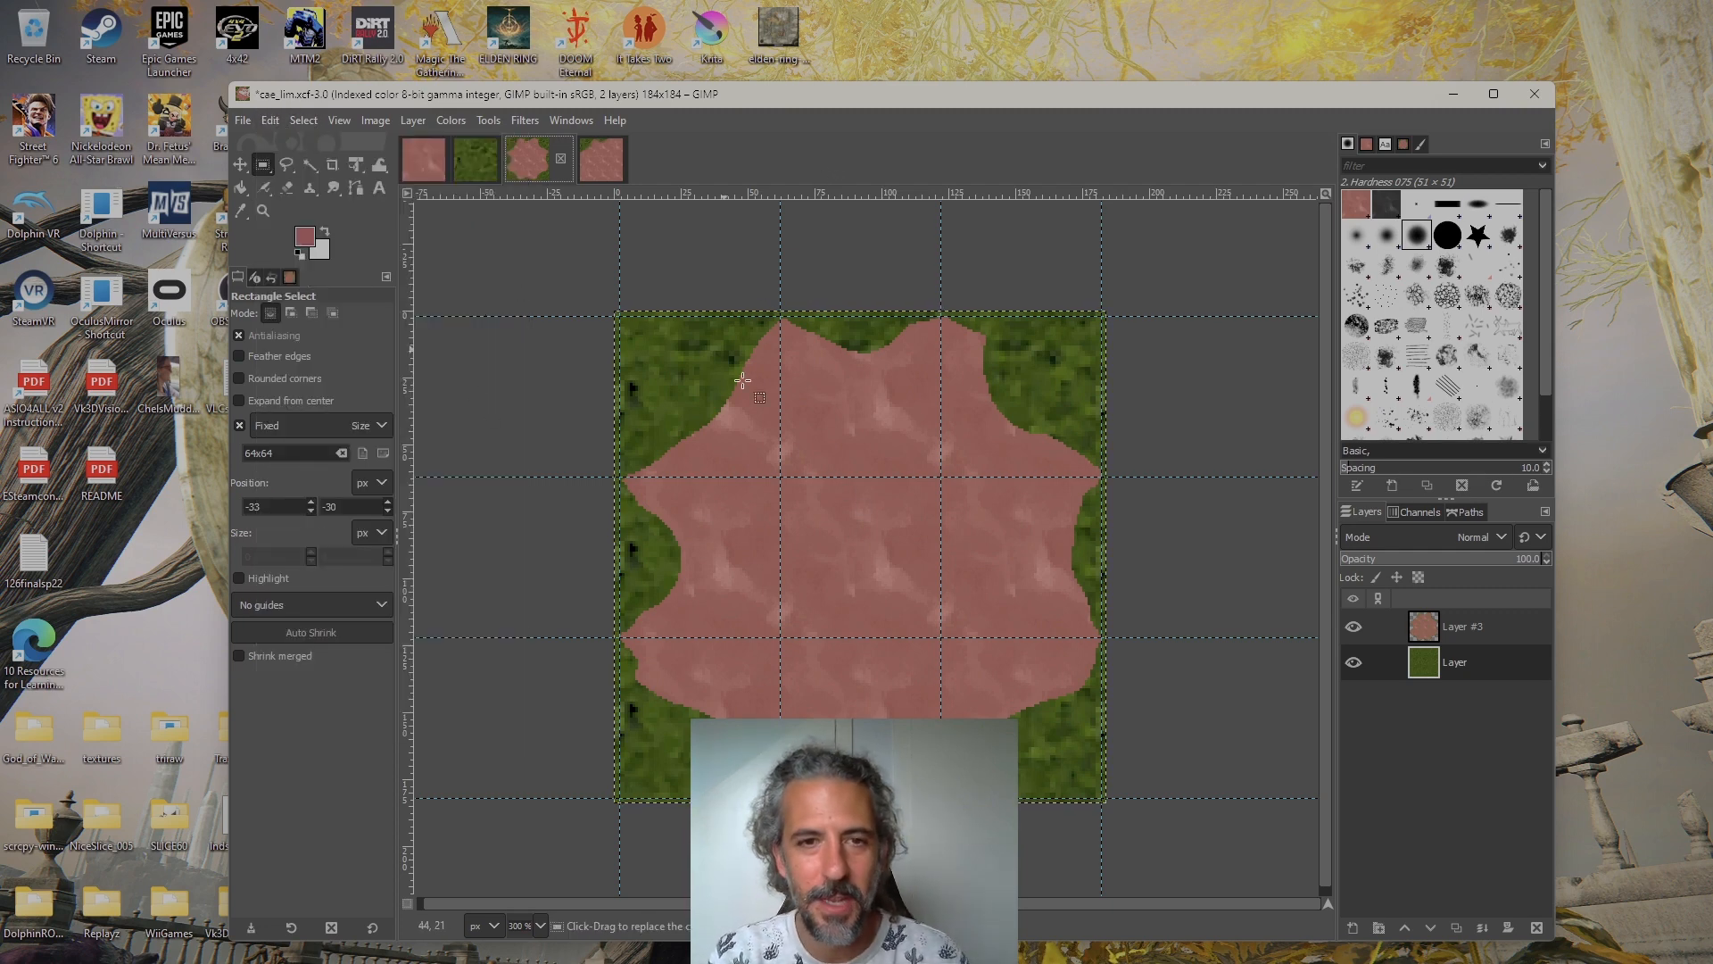
pyautogui.click(270, 121)
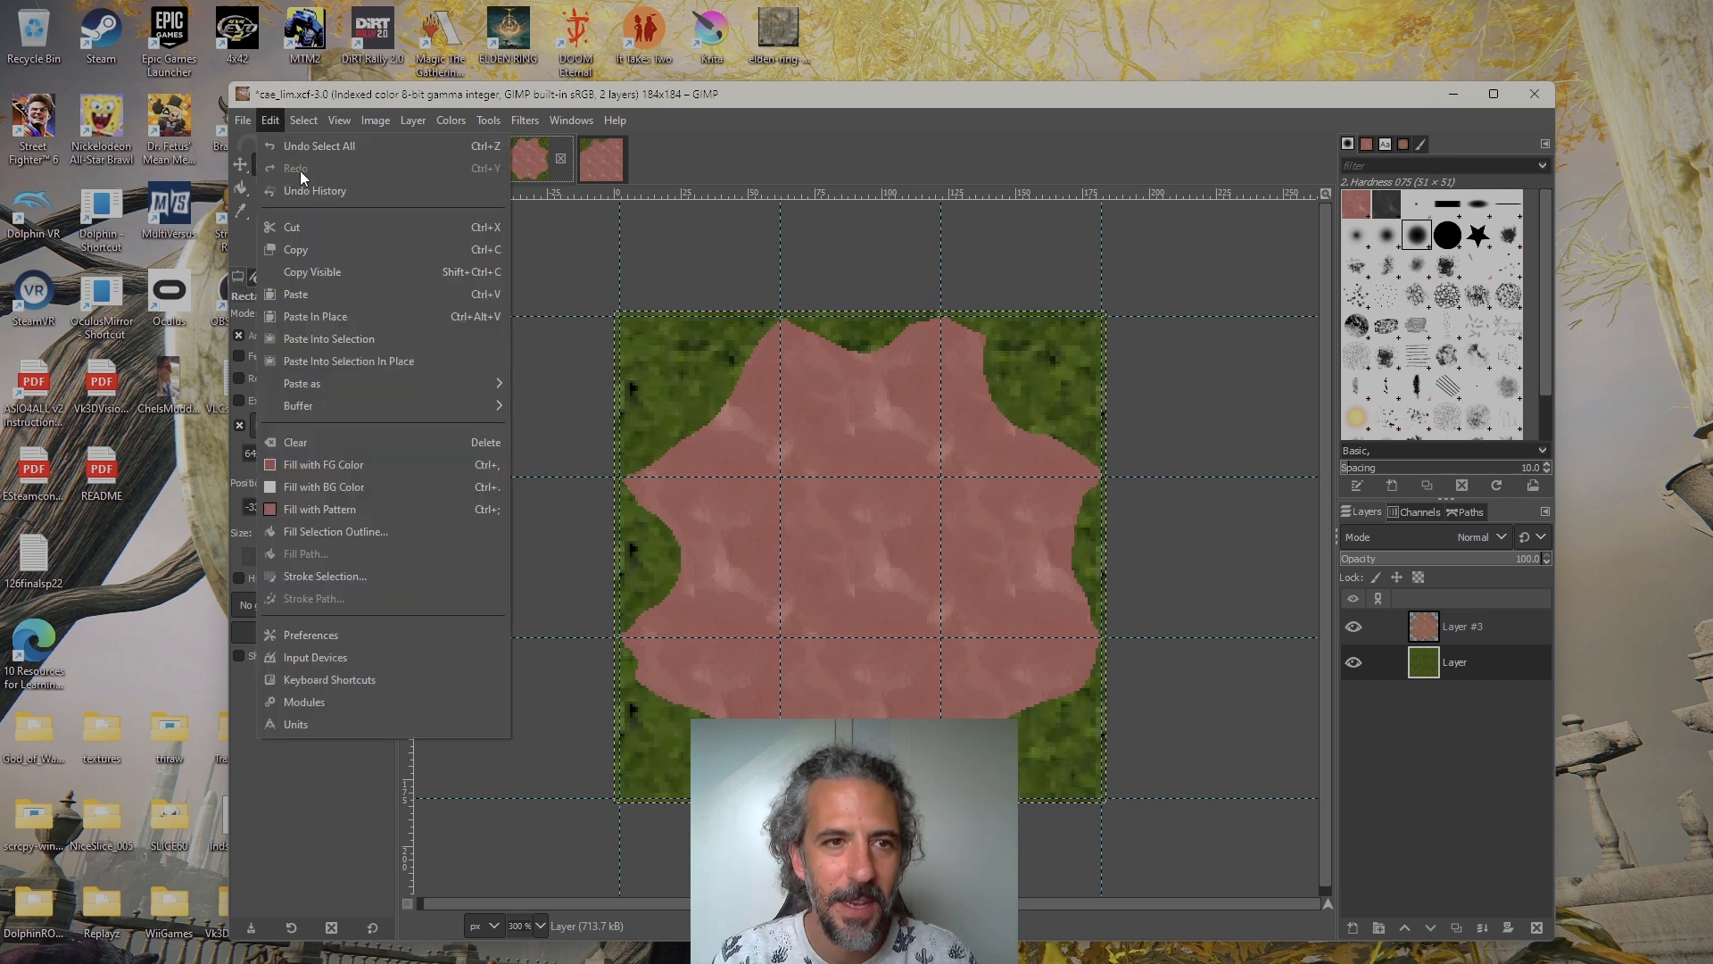
pyautogui.click(368, 271)
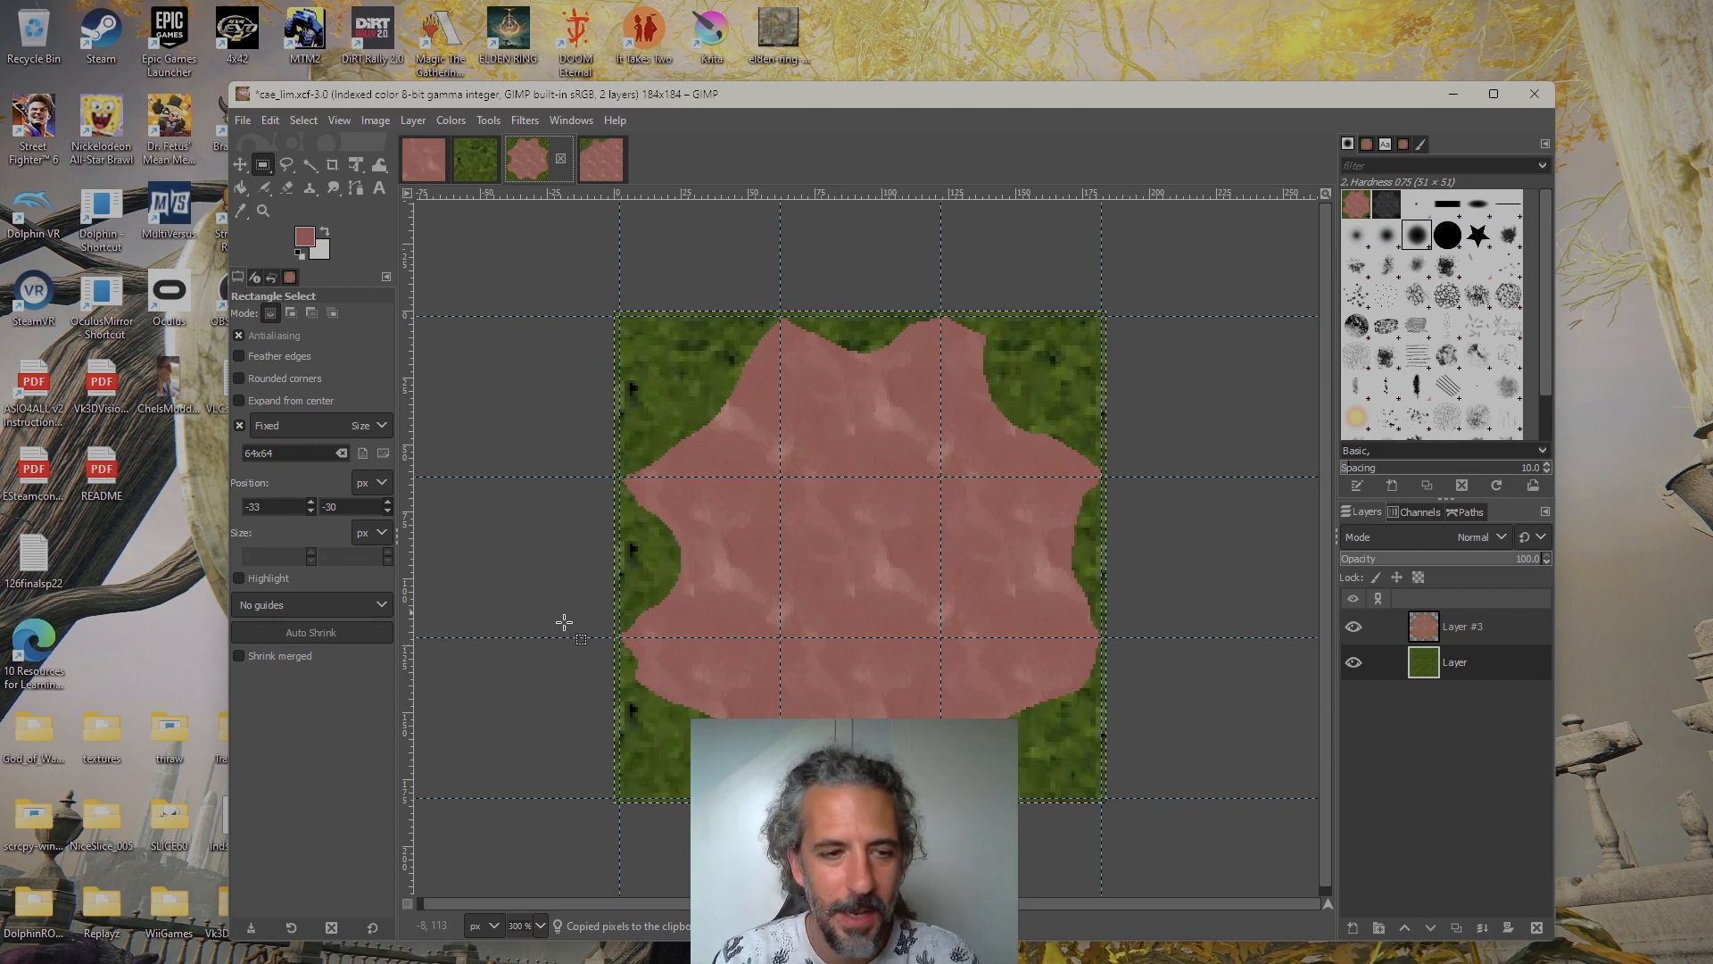
# Launch the Traxx 1.5.12 track editor from the Traxx1512 folder and reposition its window
pyautogui.doubleClick(219, 759)
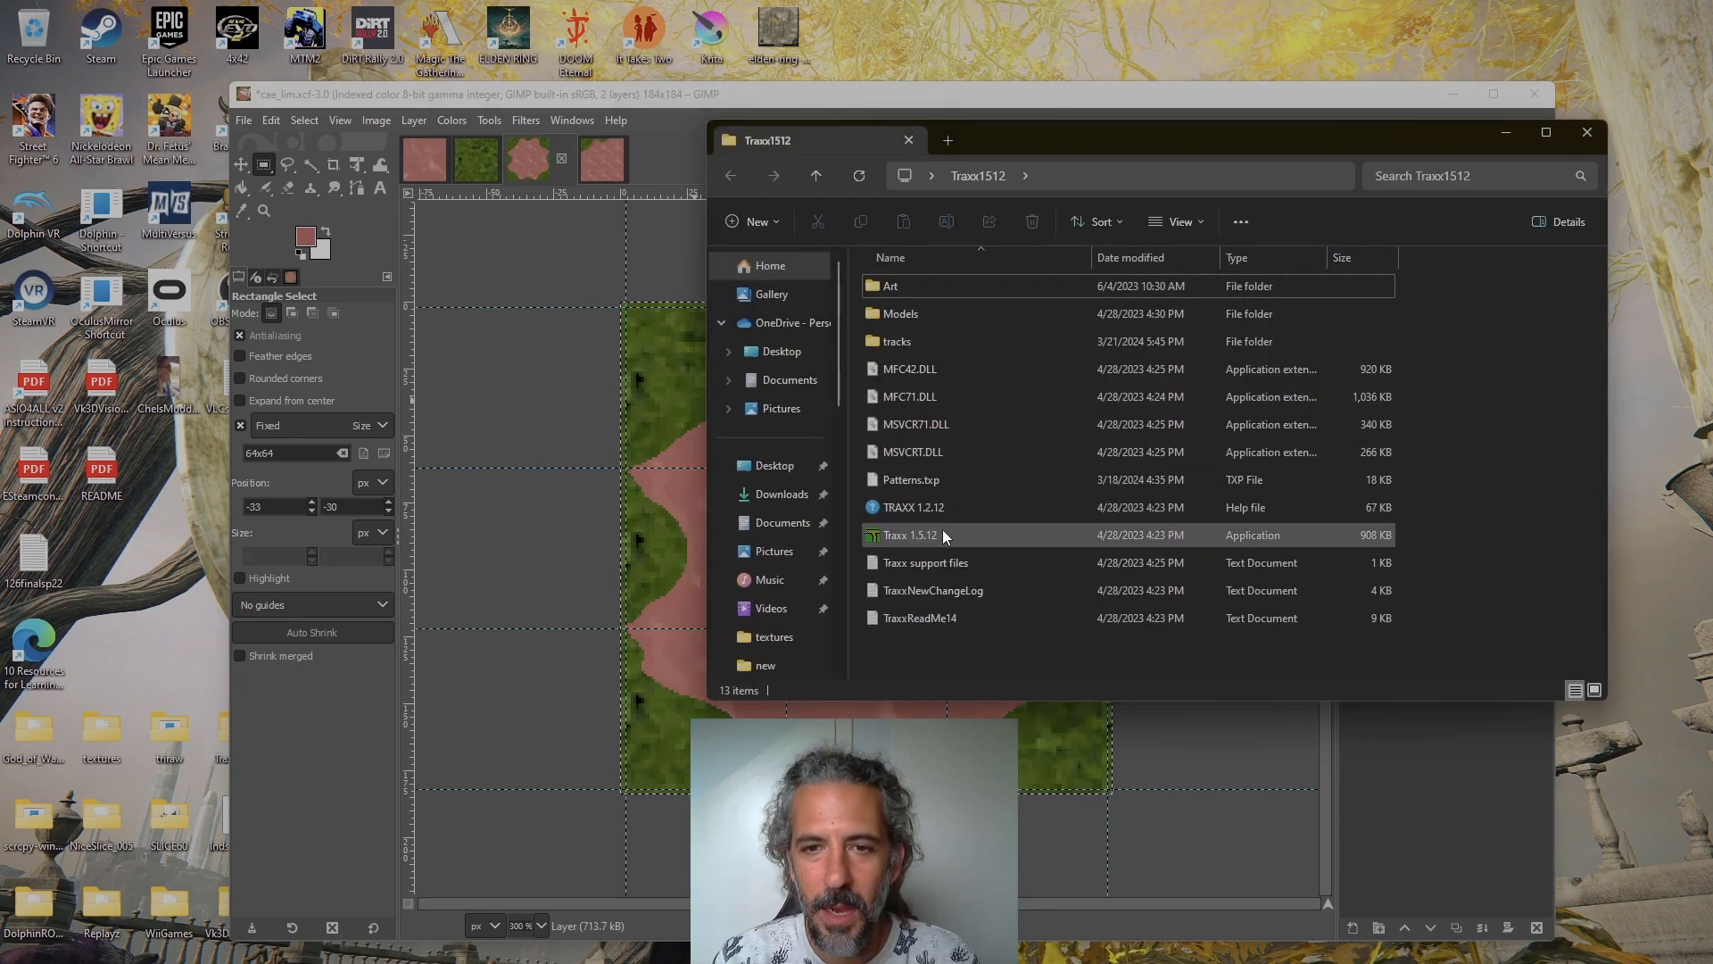
pyautogui.doubleClick(937, 534)
pyautogui.moveTo(714, 118); pyautogui.dragTo(1044, 88)
# Open the Auto Texture Transitions settings in Traxx, review the tile layout and fill options, and close them
pyautogui.click(560, 107)
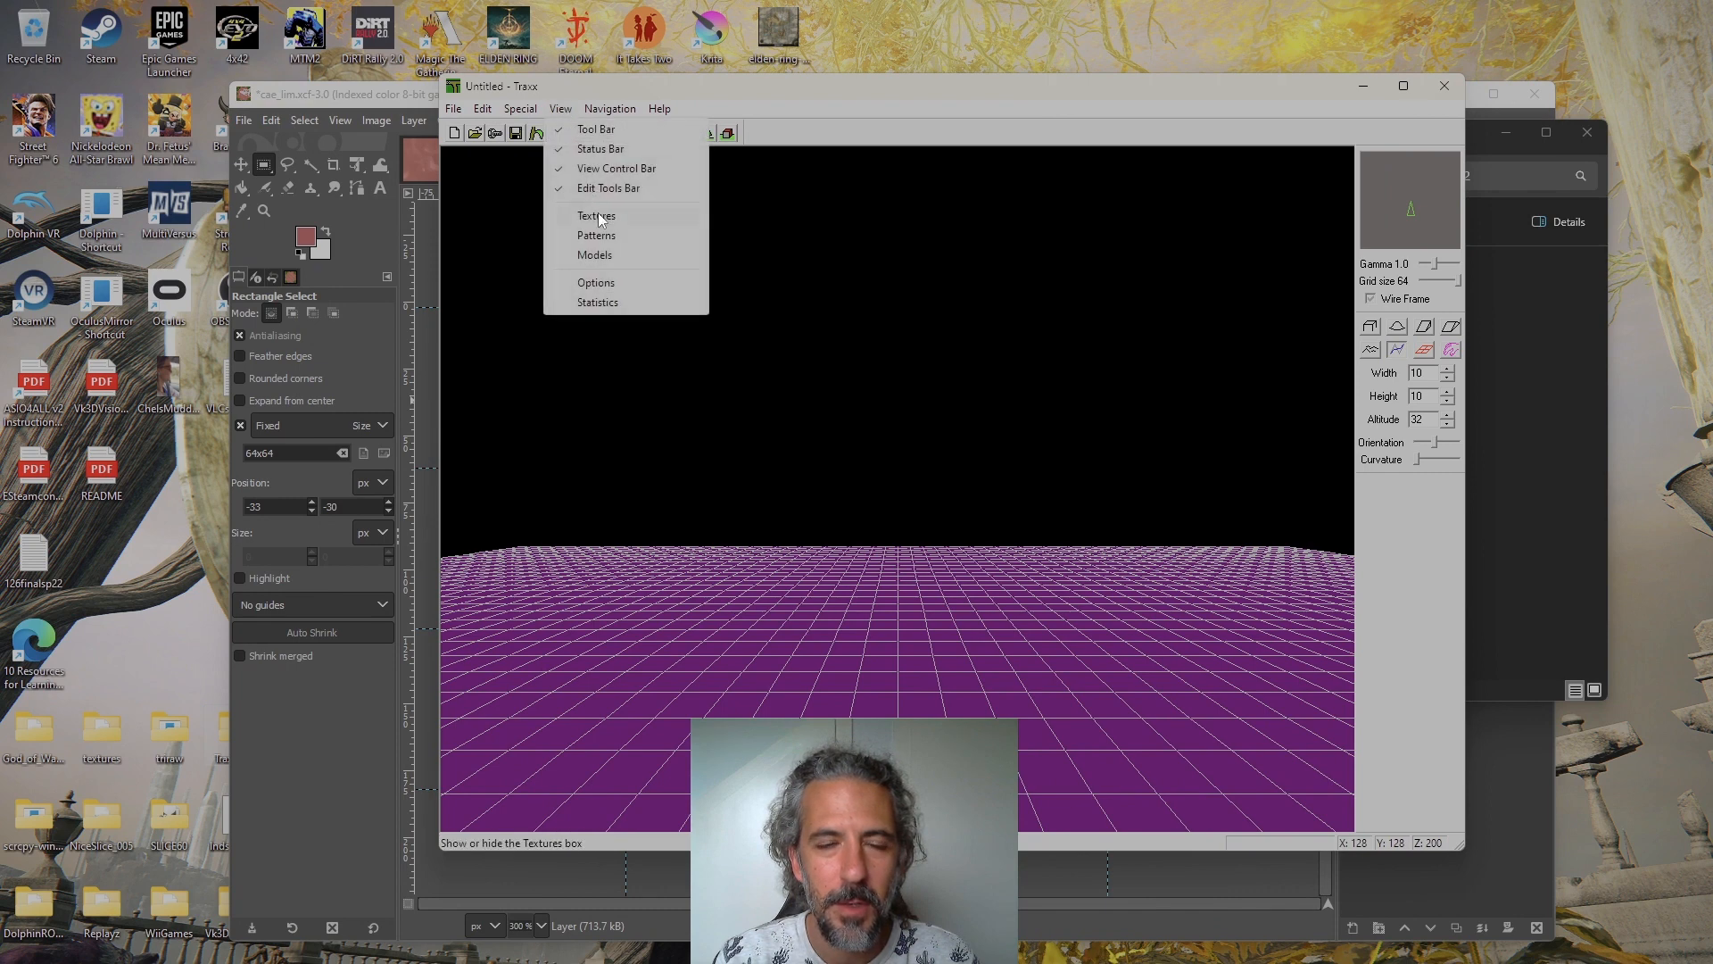
pyautogui.moveTo(523, 108)
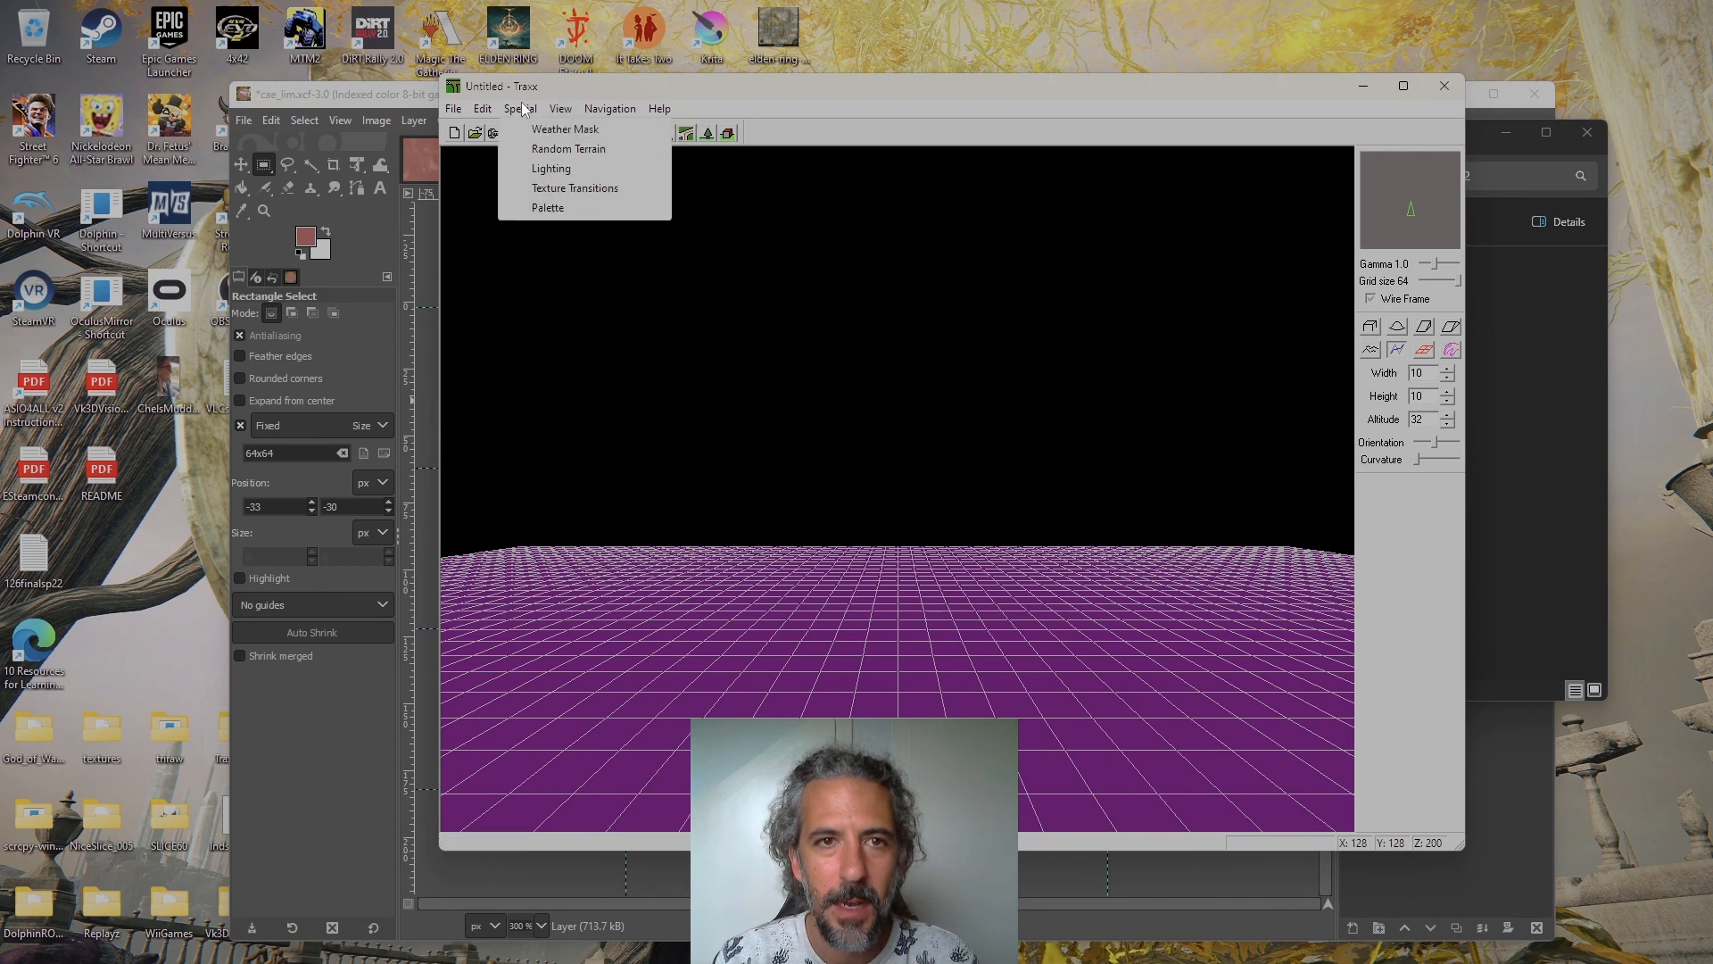
pyautogui.click(522, 185)
pyautogui.moveTo(278, 166); pyautogui.dragTo(940, 200)
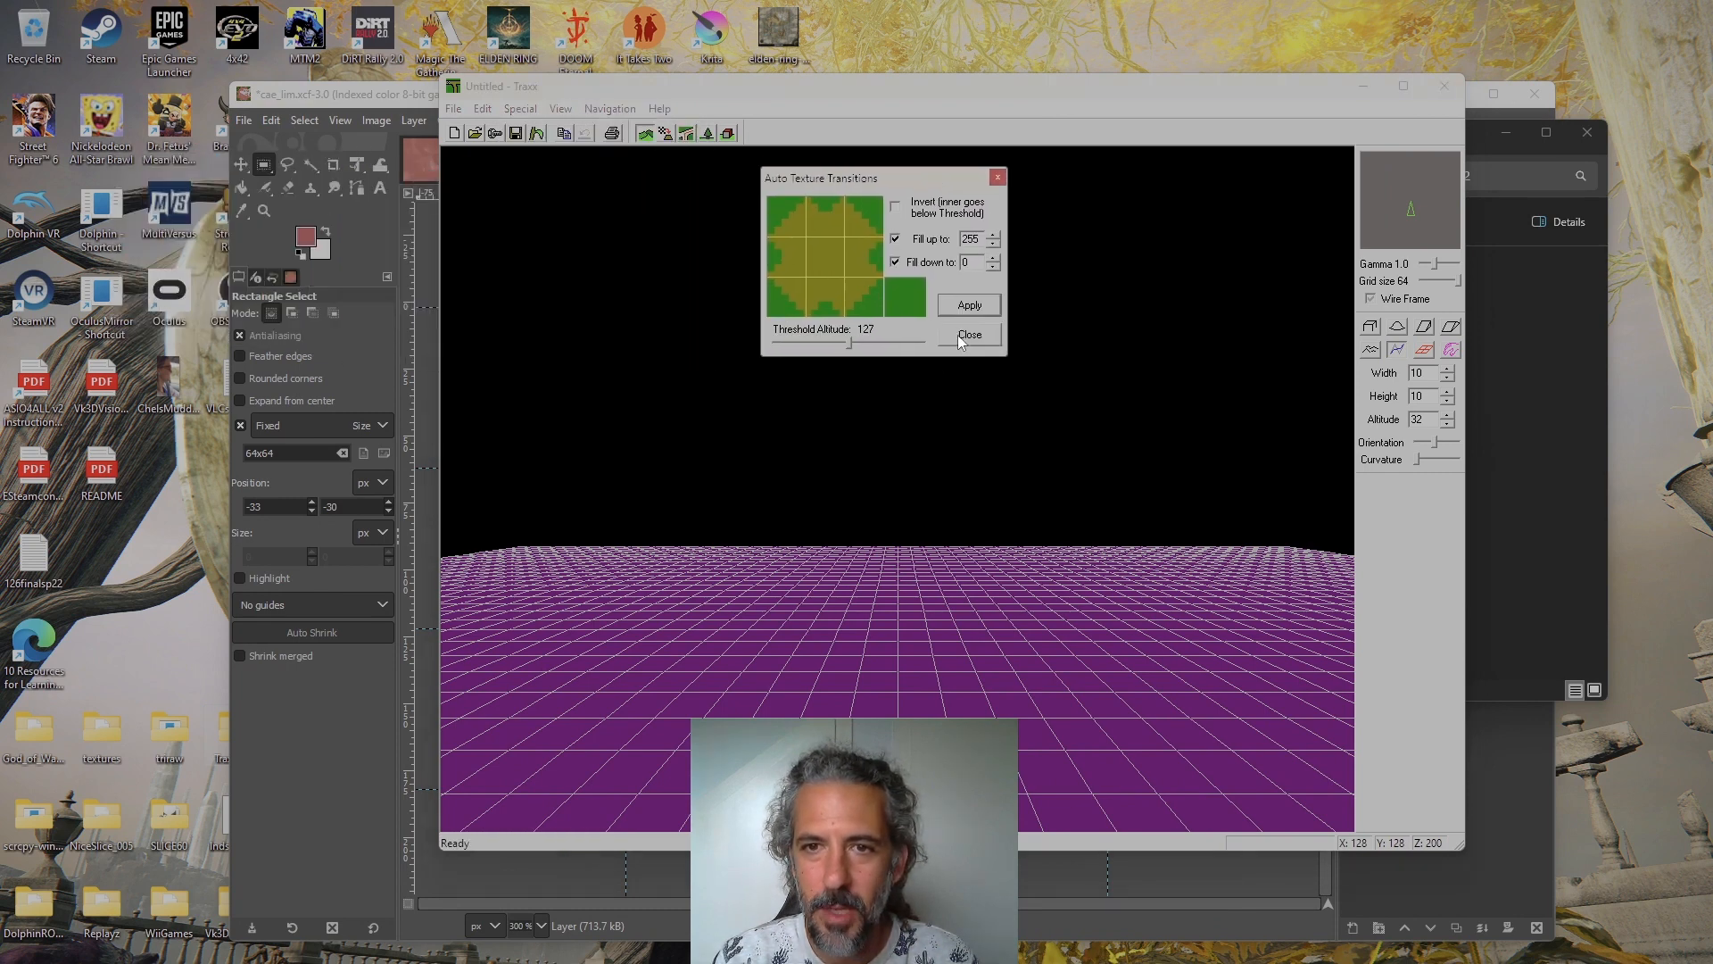
pyautogui.click(969, 348)
# Show the Textures box over the terrain view and try to paste the copied transition image as a composite
pyautogui.click(560, 108)
pyautogui.click(596, 215)
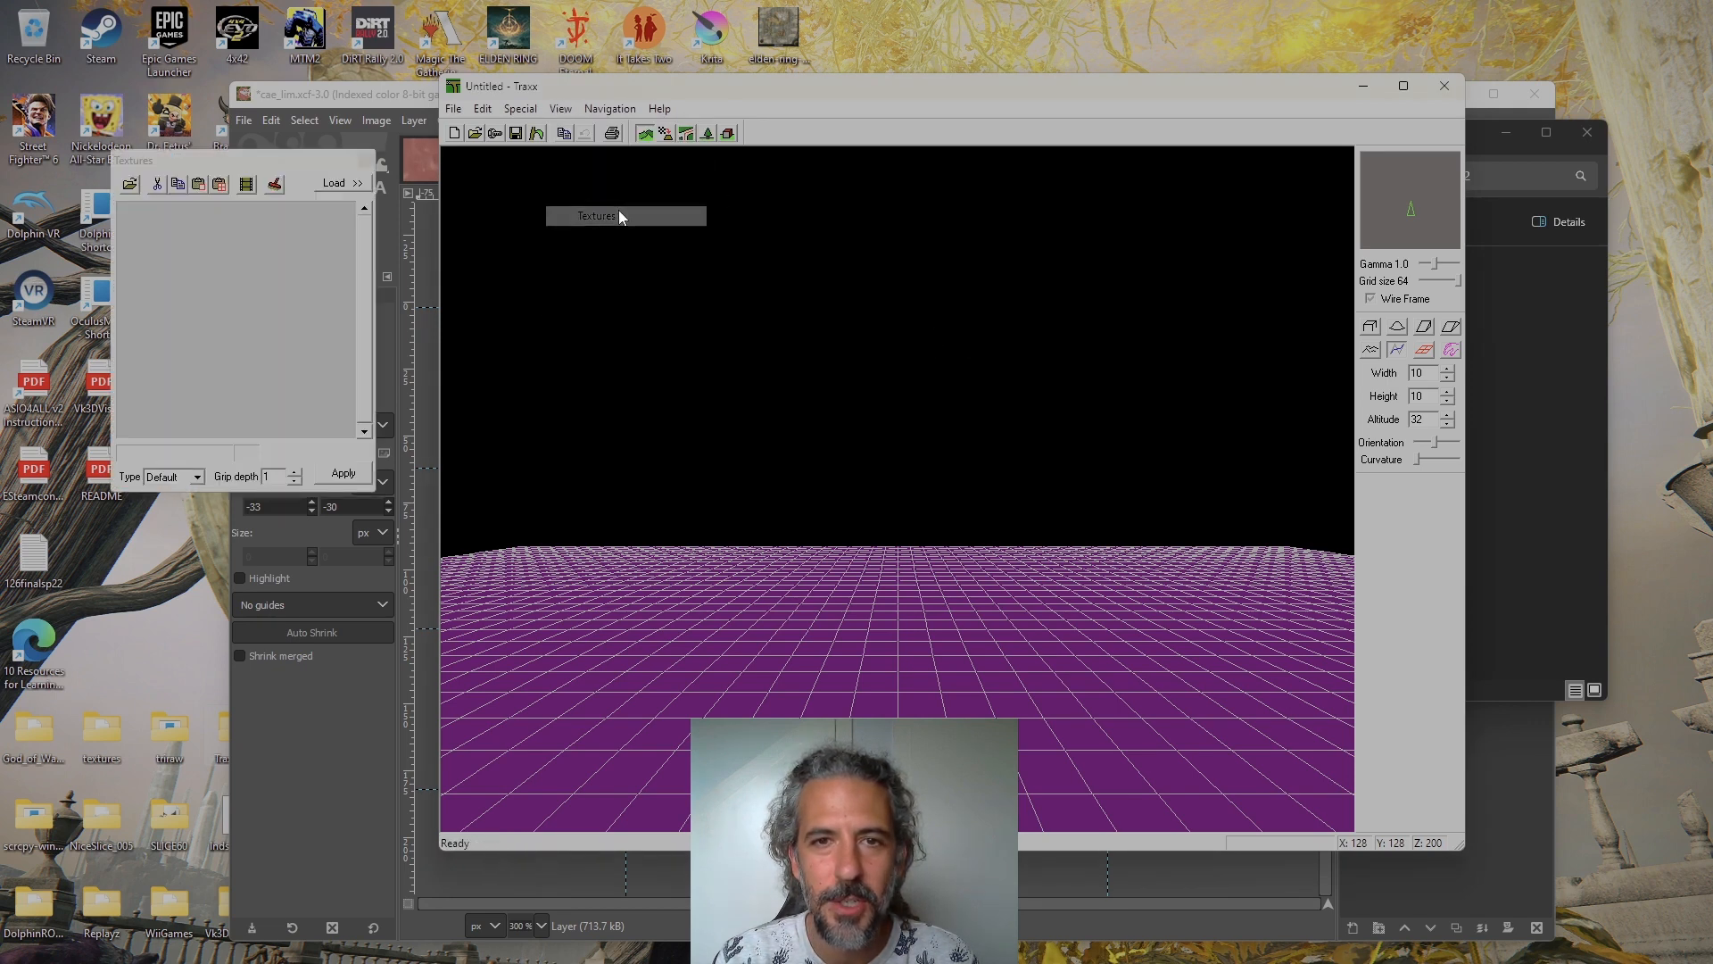
pyautogui.moveTo(332, 167); pyautogui.dragTo(1062, 235)
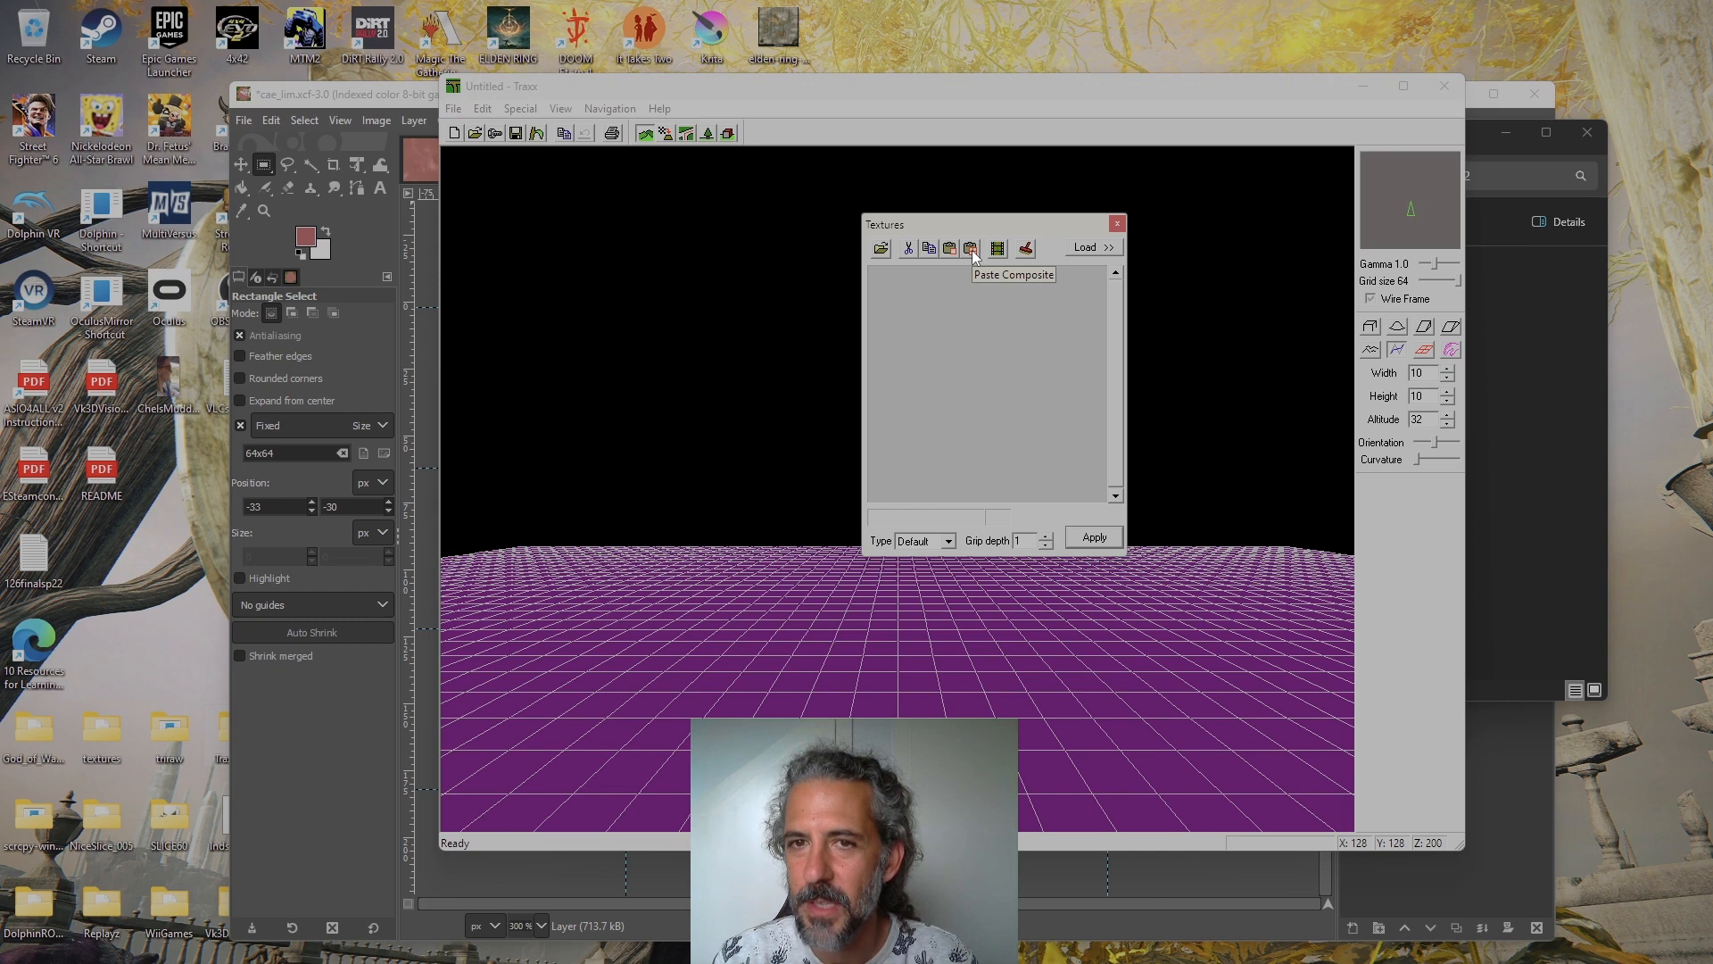
pyautogui.click(972, 250)
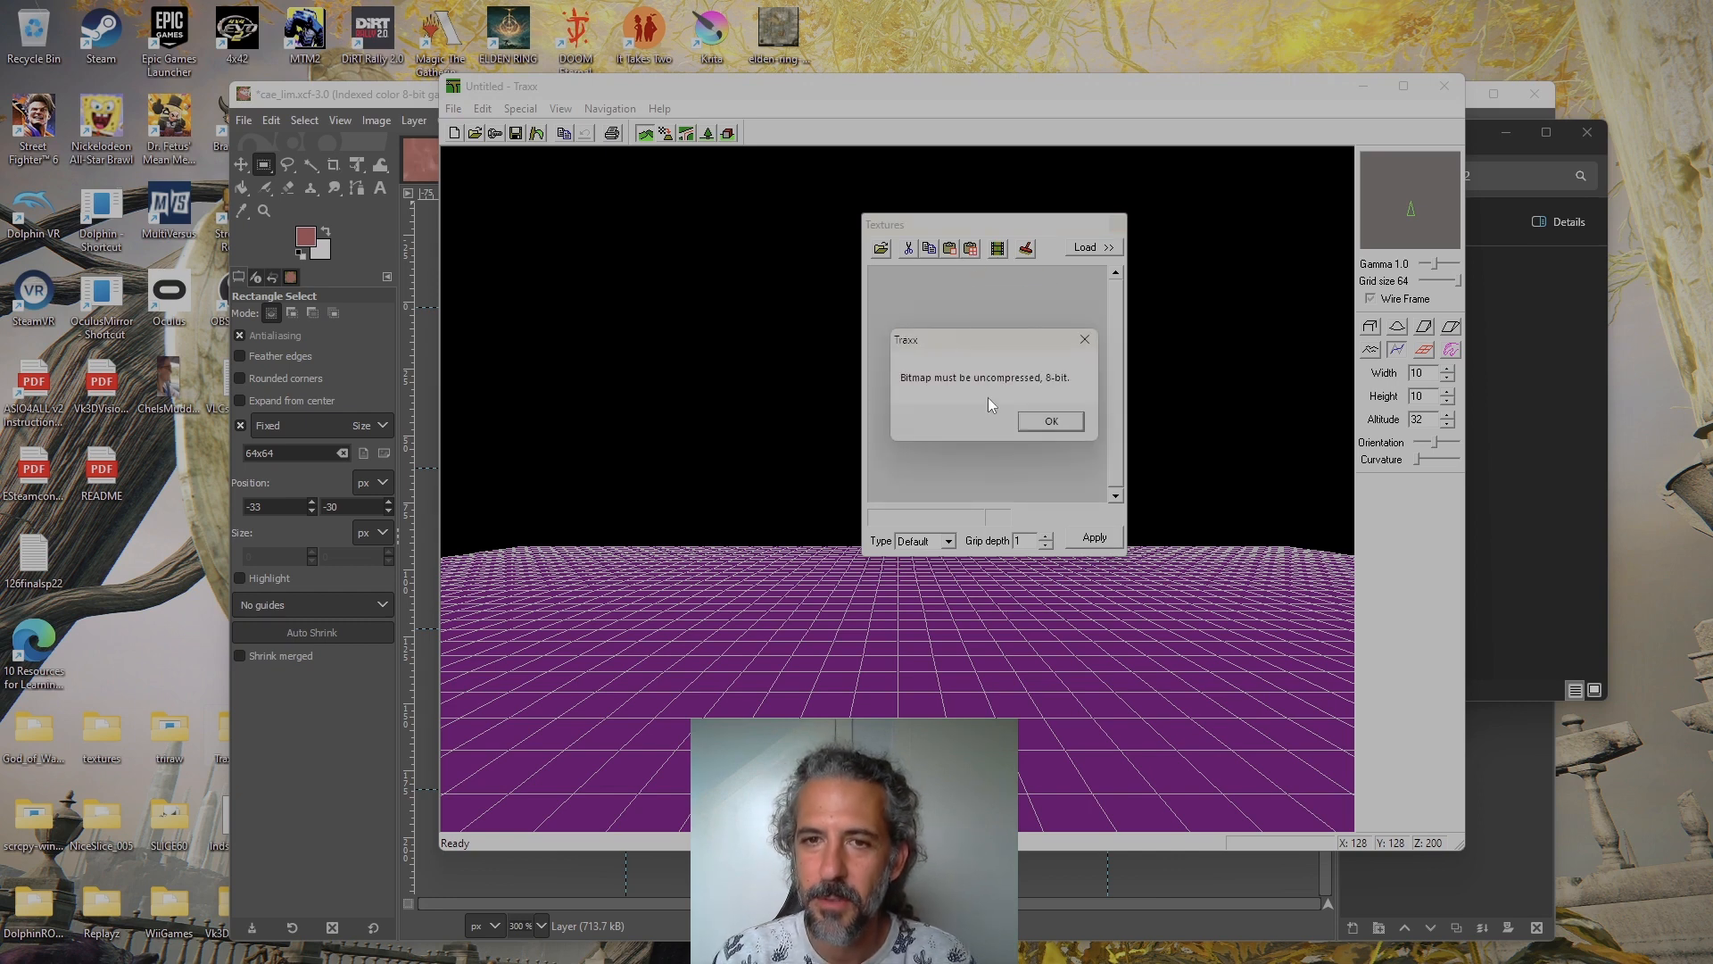
pyautogui.click(1053, 421)
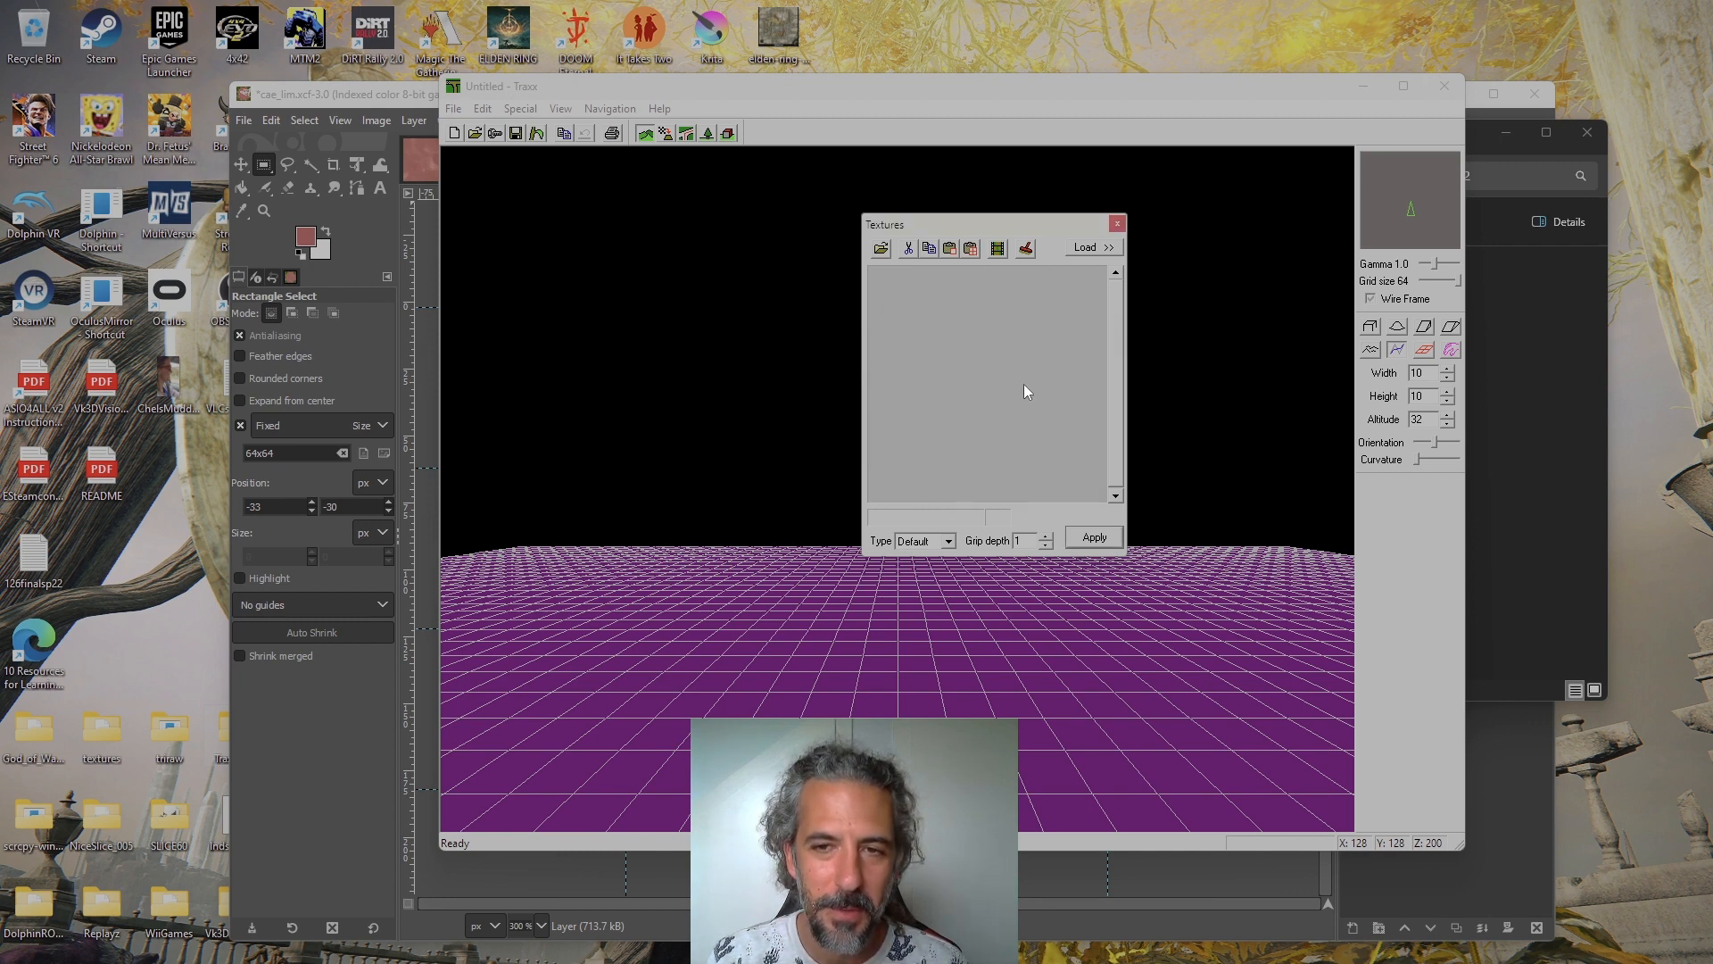
# Close the Textures box, minimize Traxx and switch back to the cae_lim.xcf image in GIMP
pyautogui.click(1117, 224)
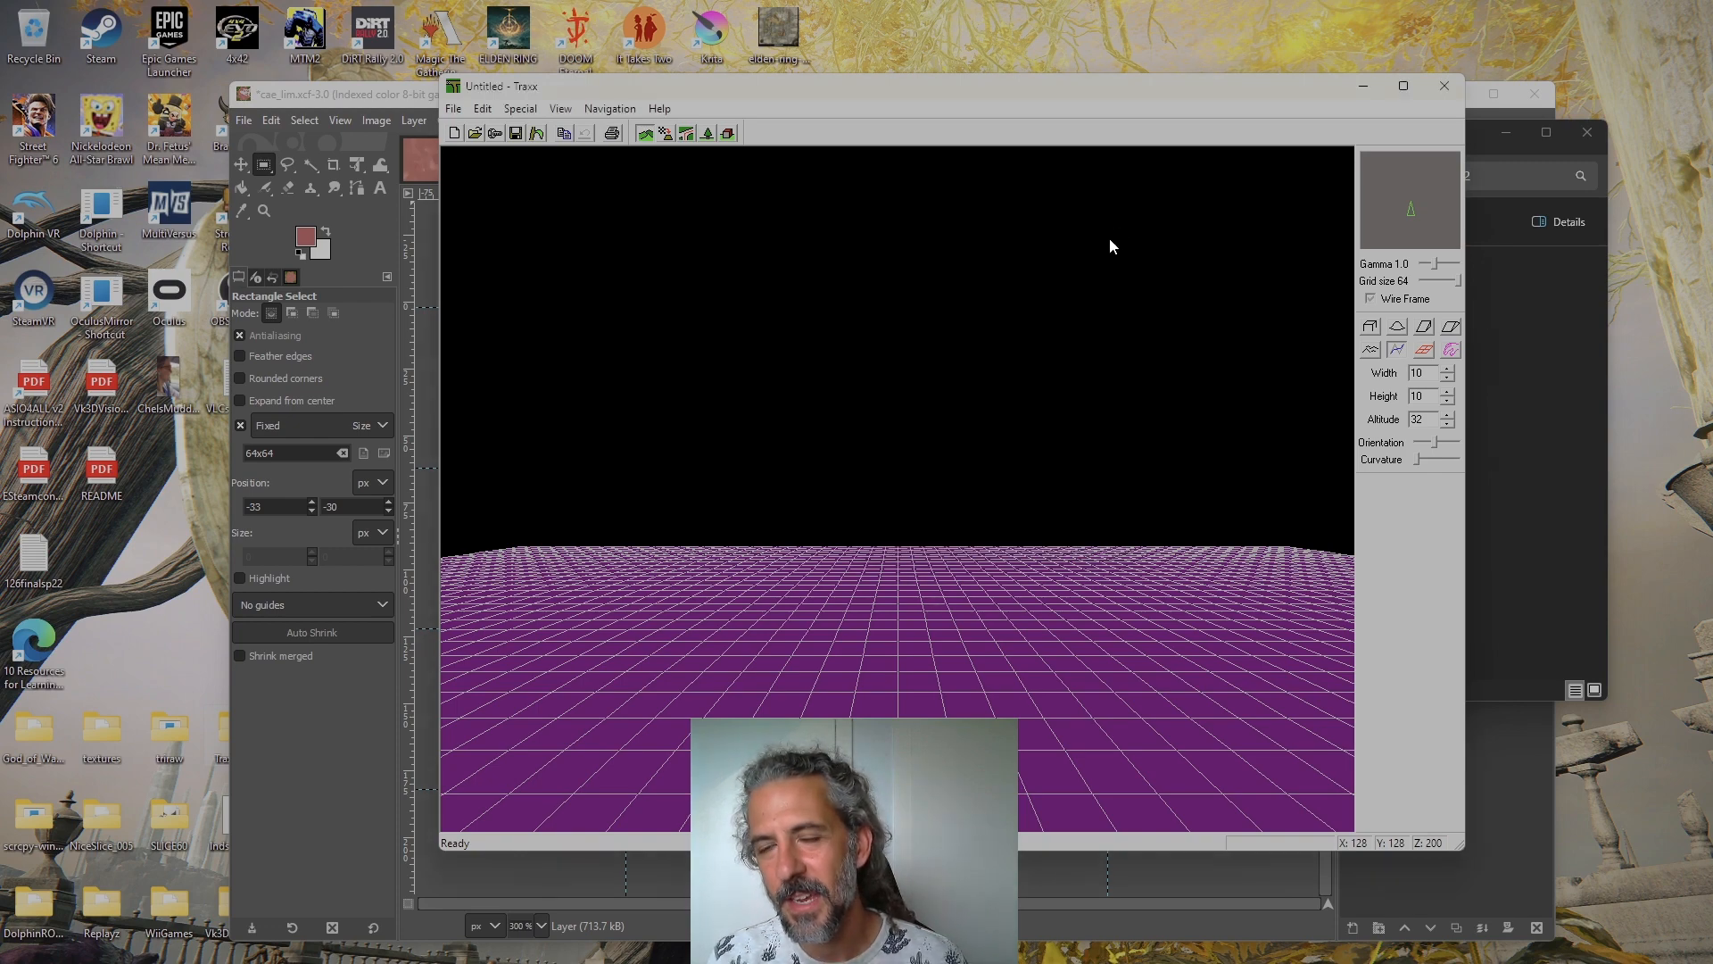
pyautogui.click(1365, 86)
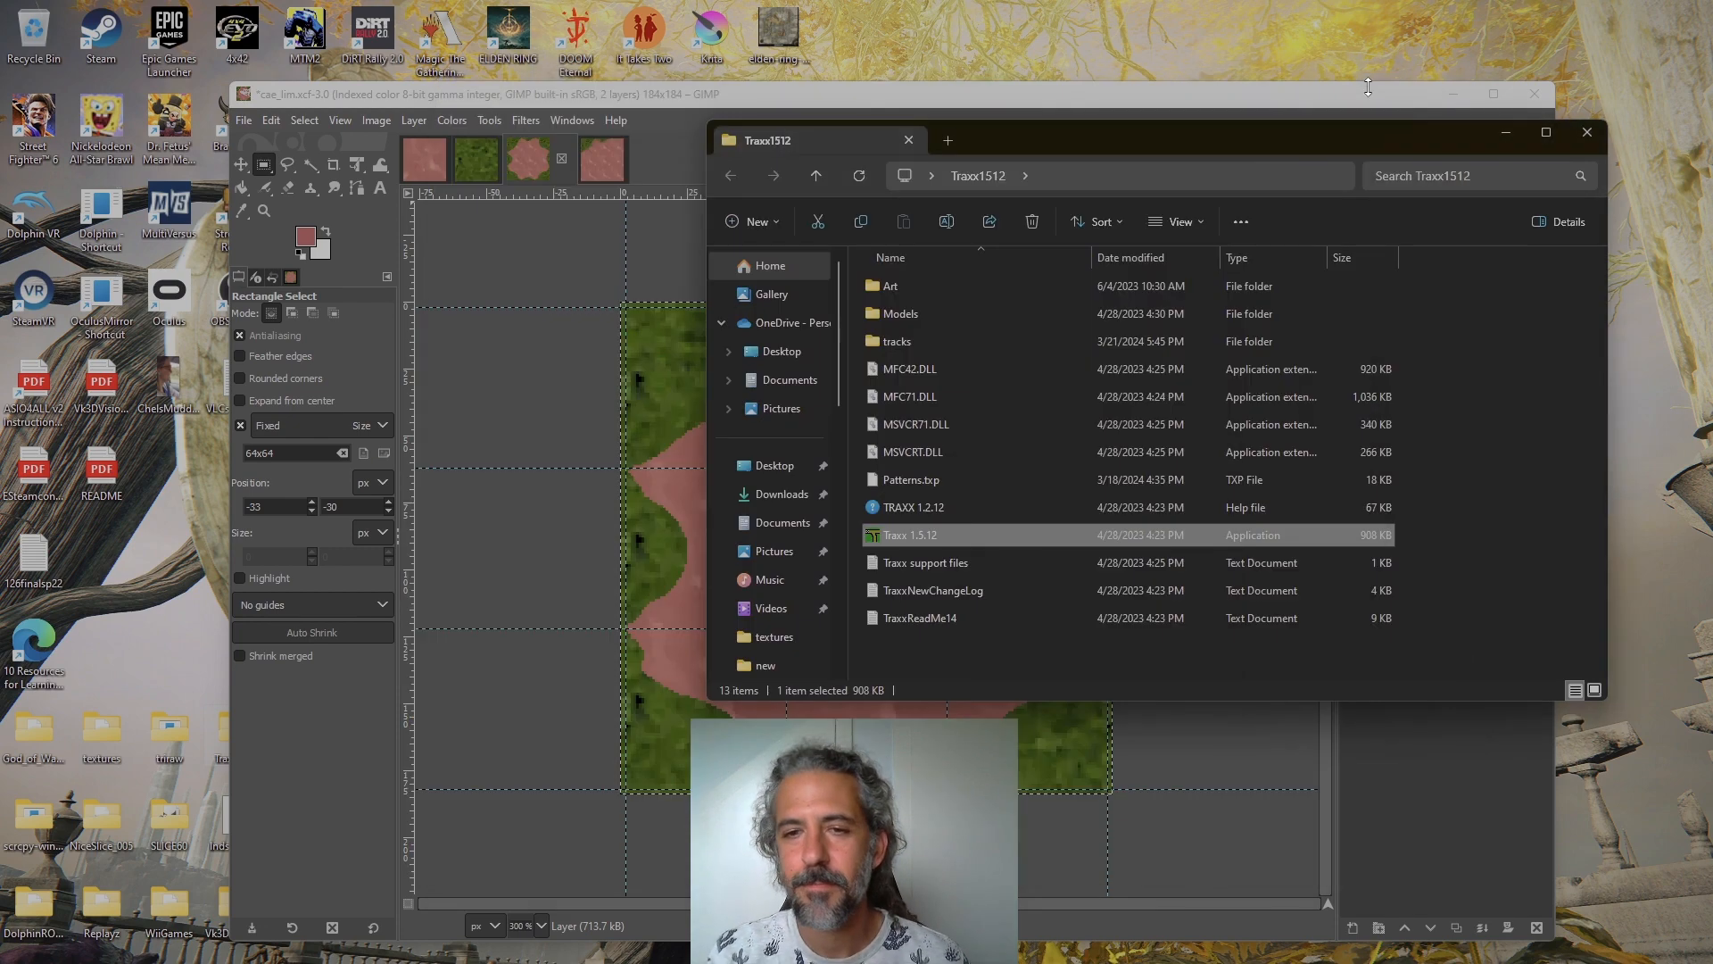
pyautogui.click(689, 97)
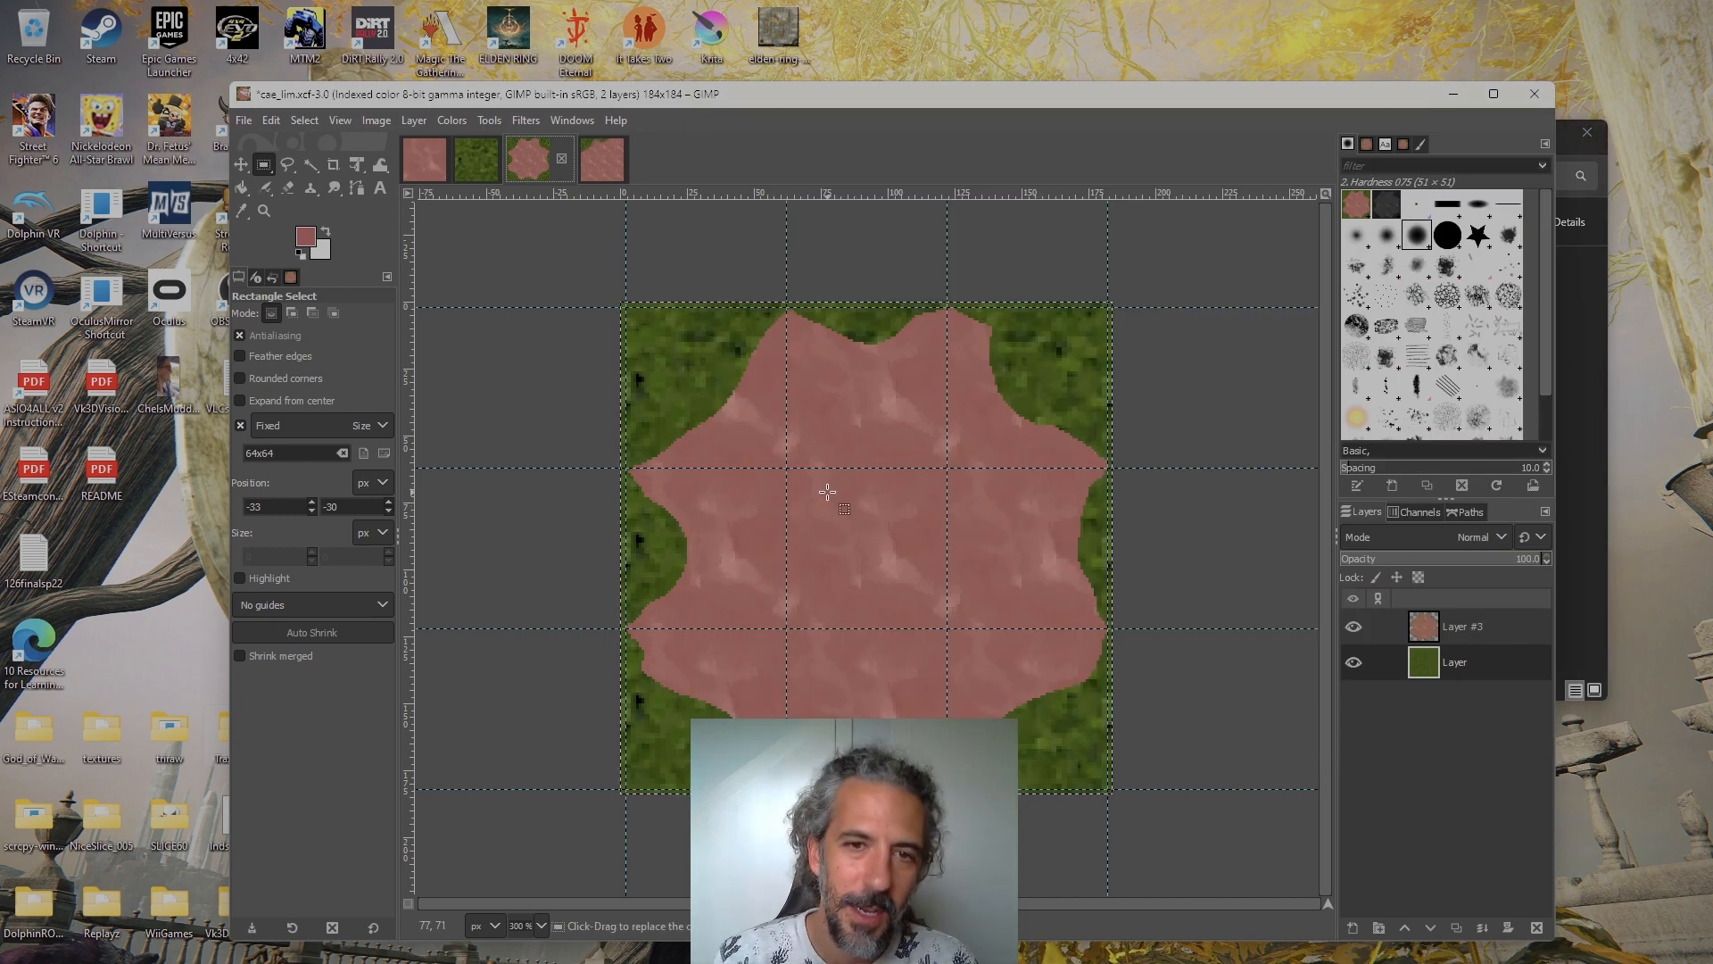
# Undo the indexed color conversion of cae_lim.xcf to bring the image back to RGB
pyautogui.click(378, 125)
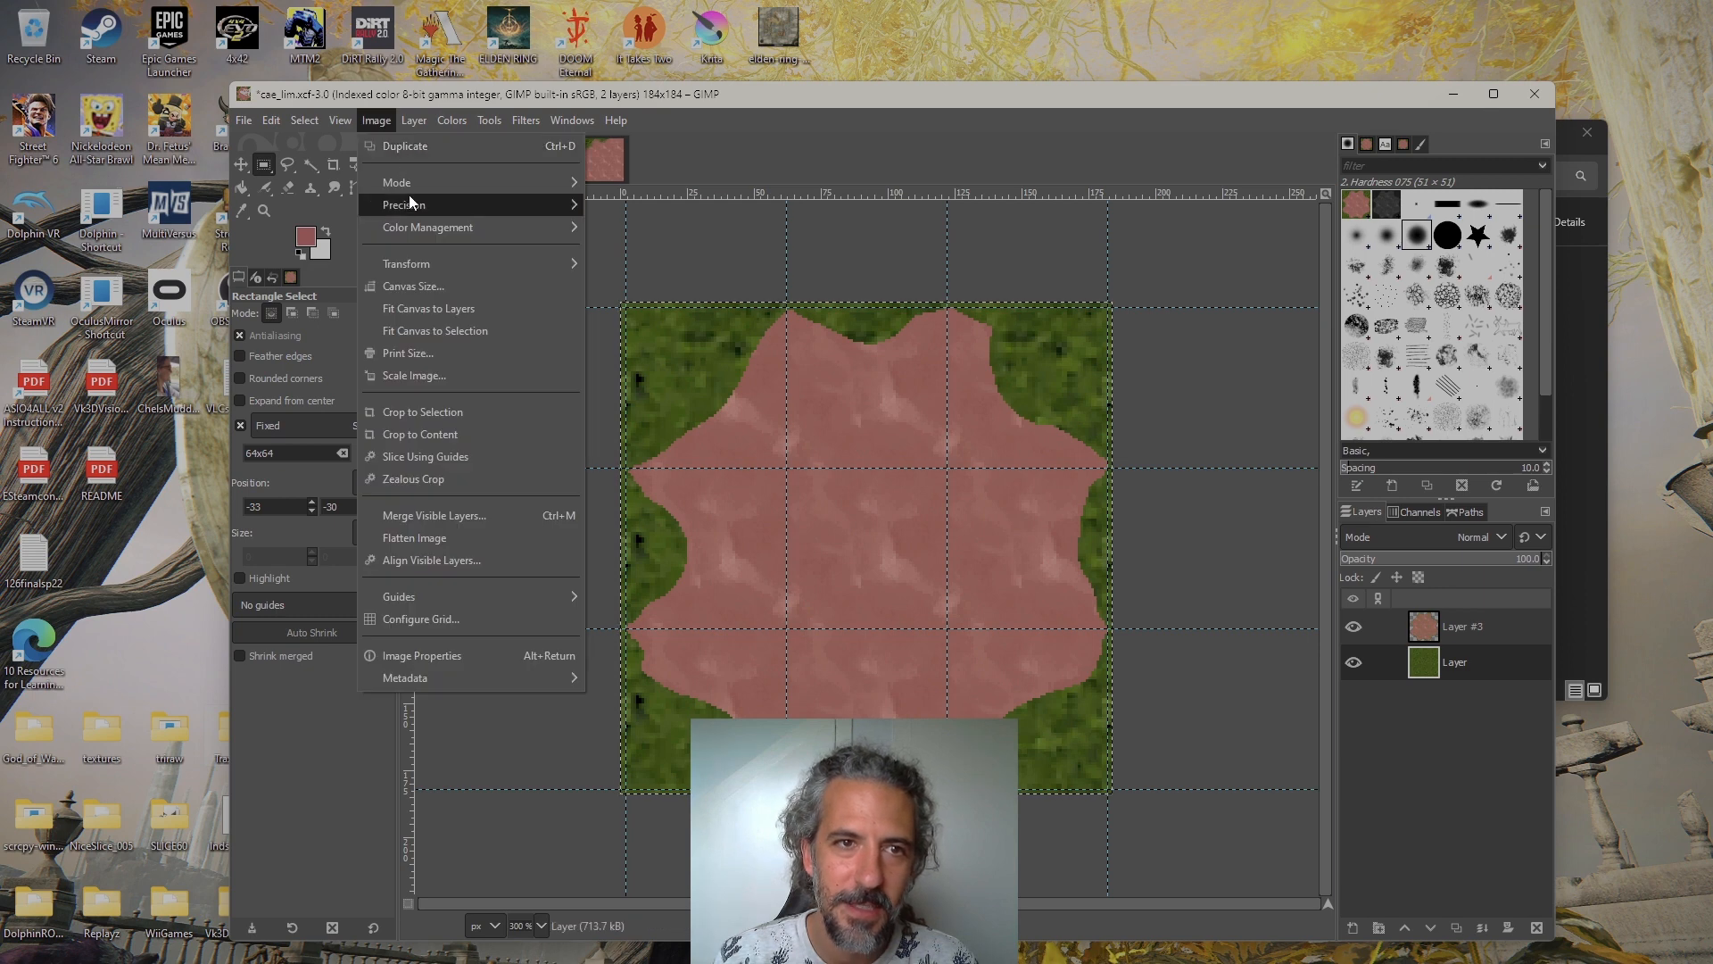
pyautogui.click(881, 465)
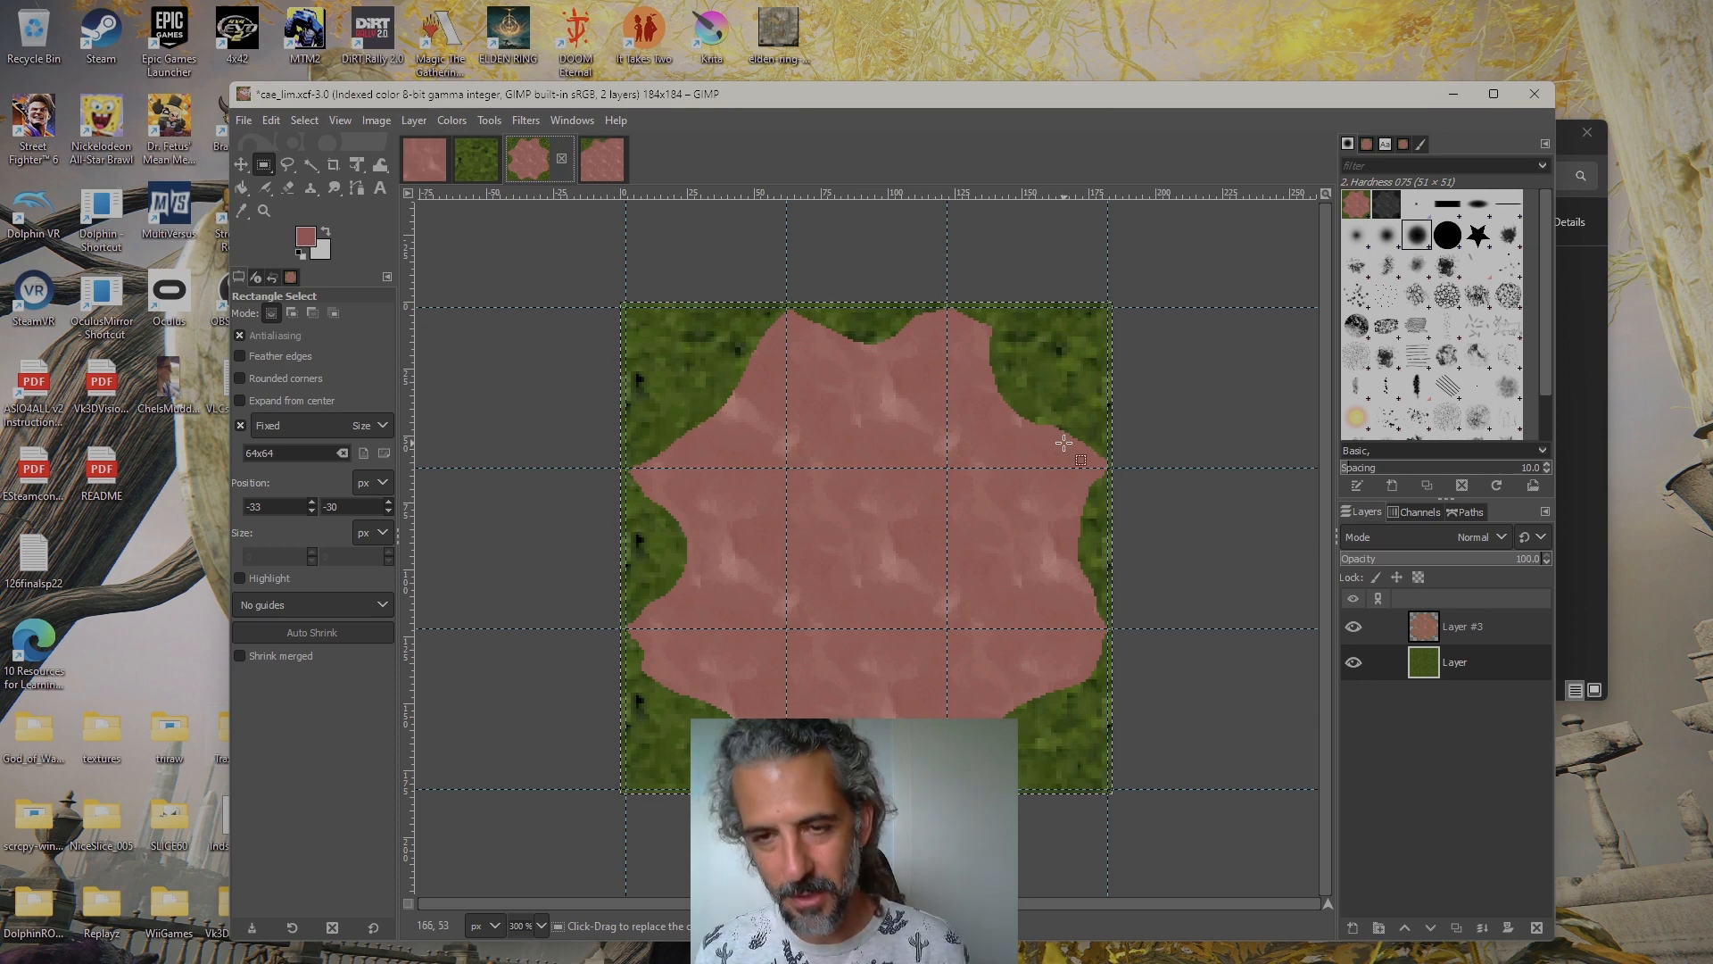
pyautogui.hotkey('ctrl', 'z')
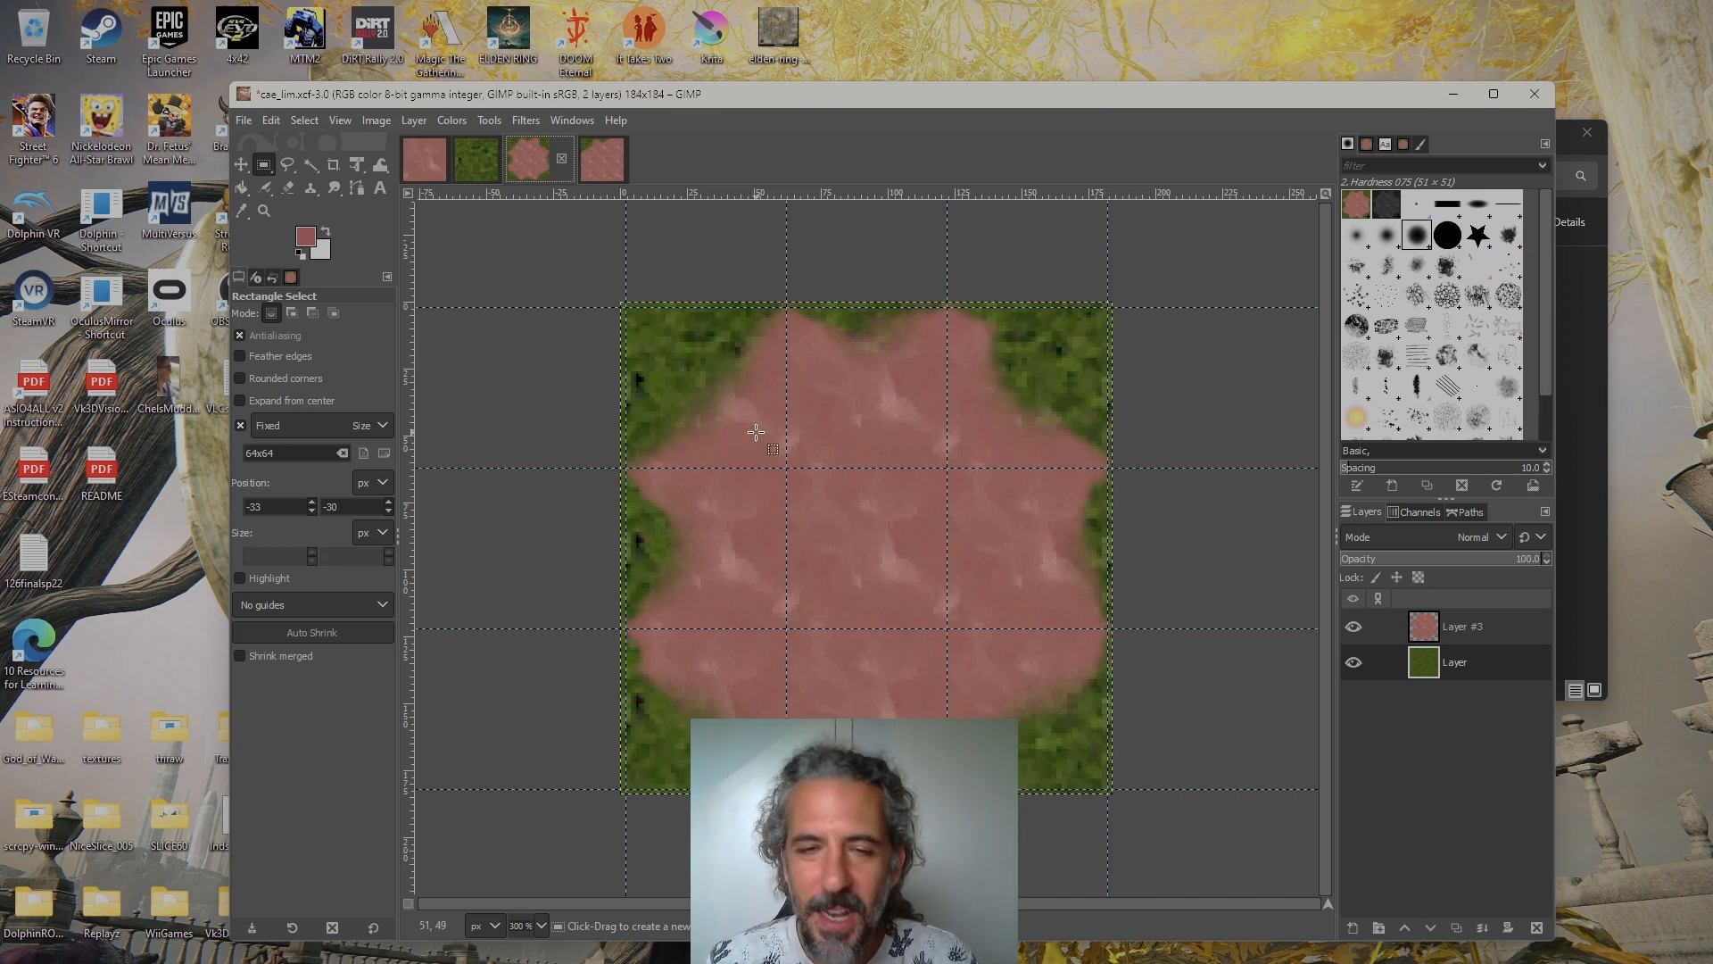
# Make Layer #3 the active layer and turn off snapping to guides
pyautogui.click(1443, 628)
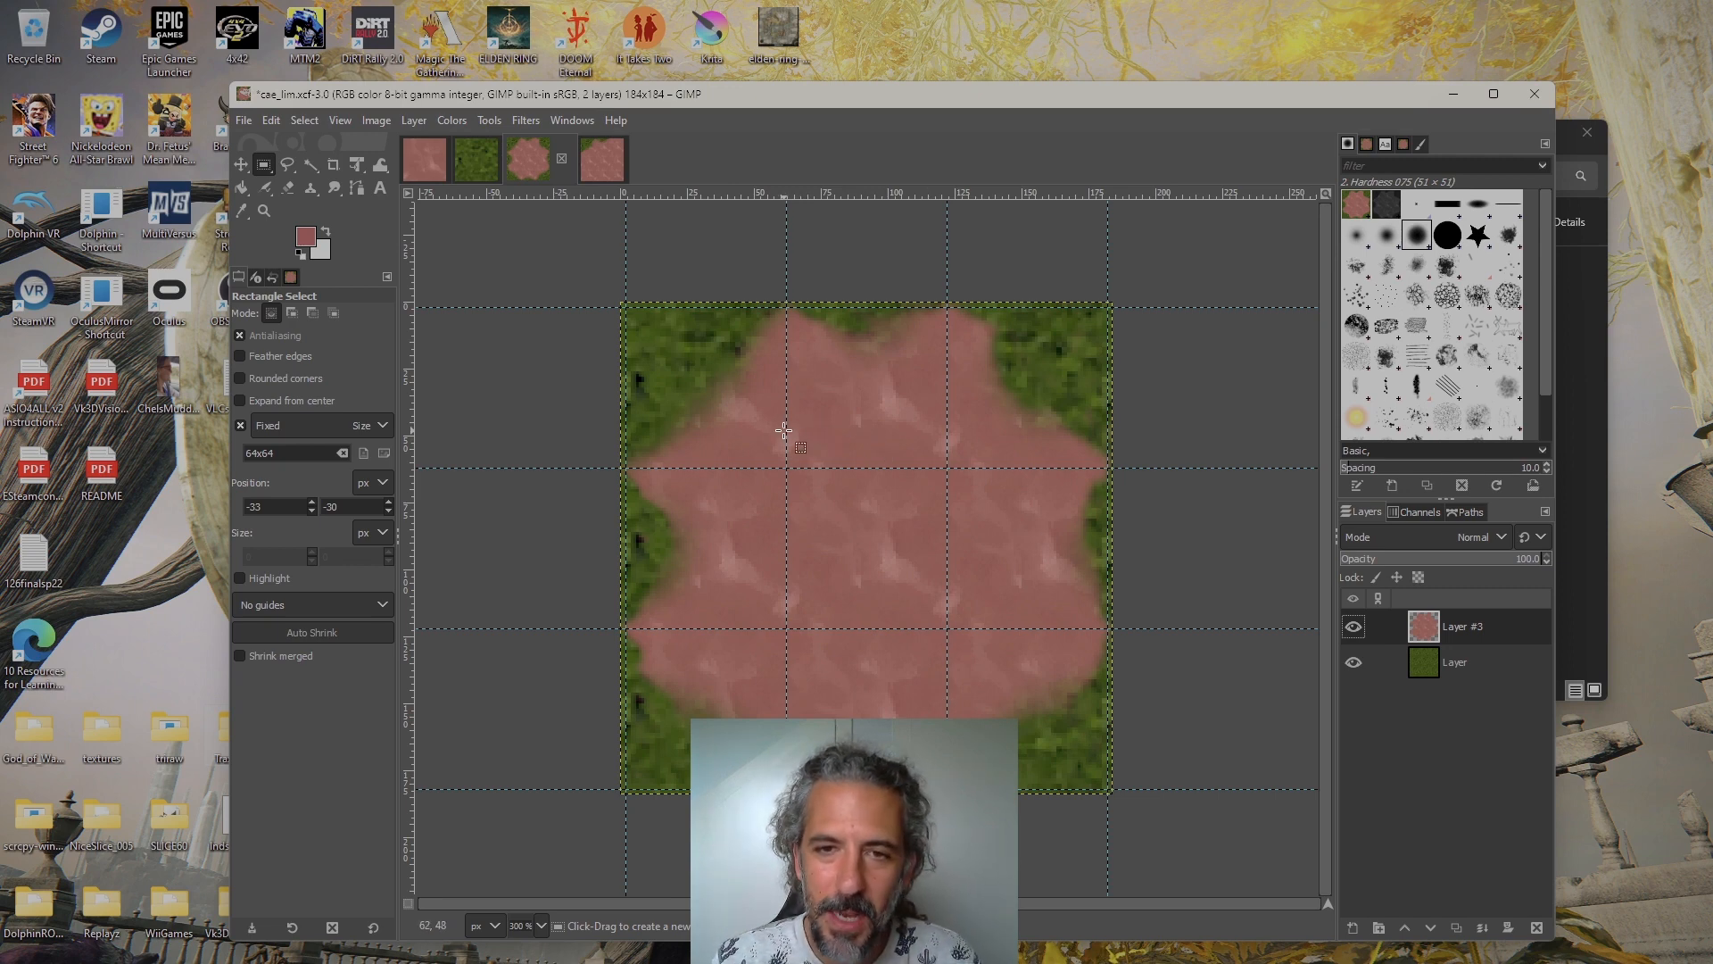
pyautogui.moveTo(770, 424); pyautogui.dragTo(701, 385)
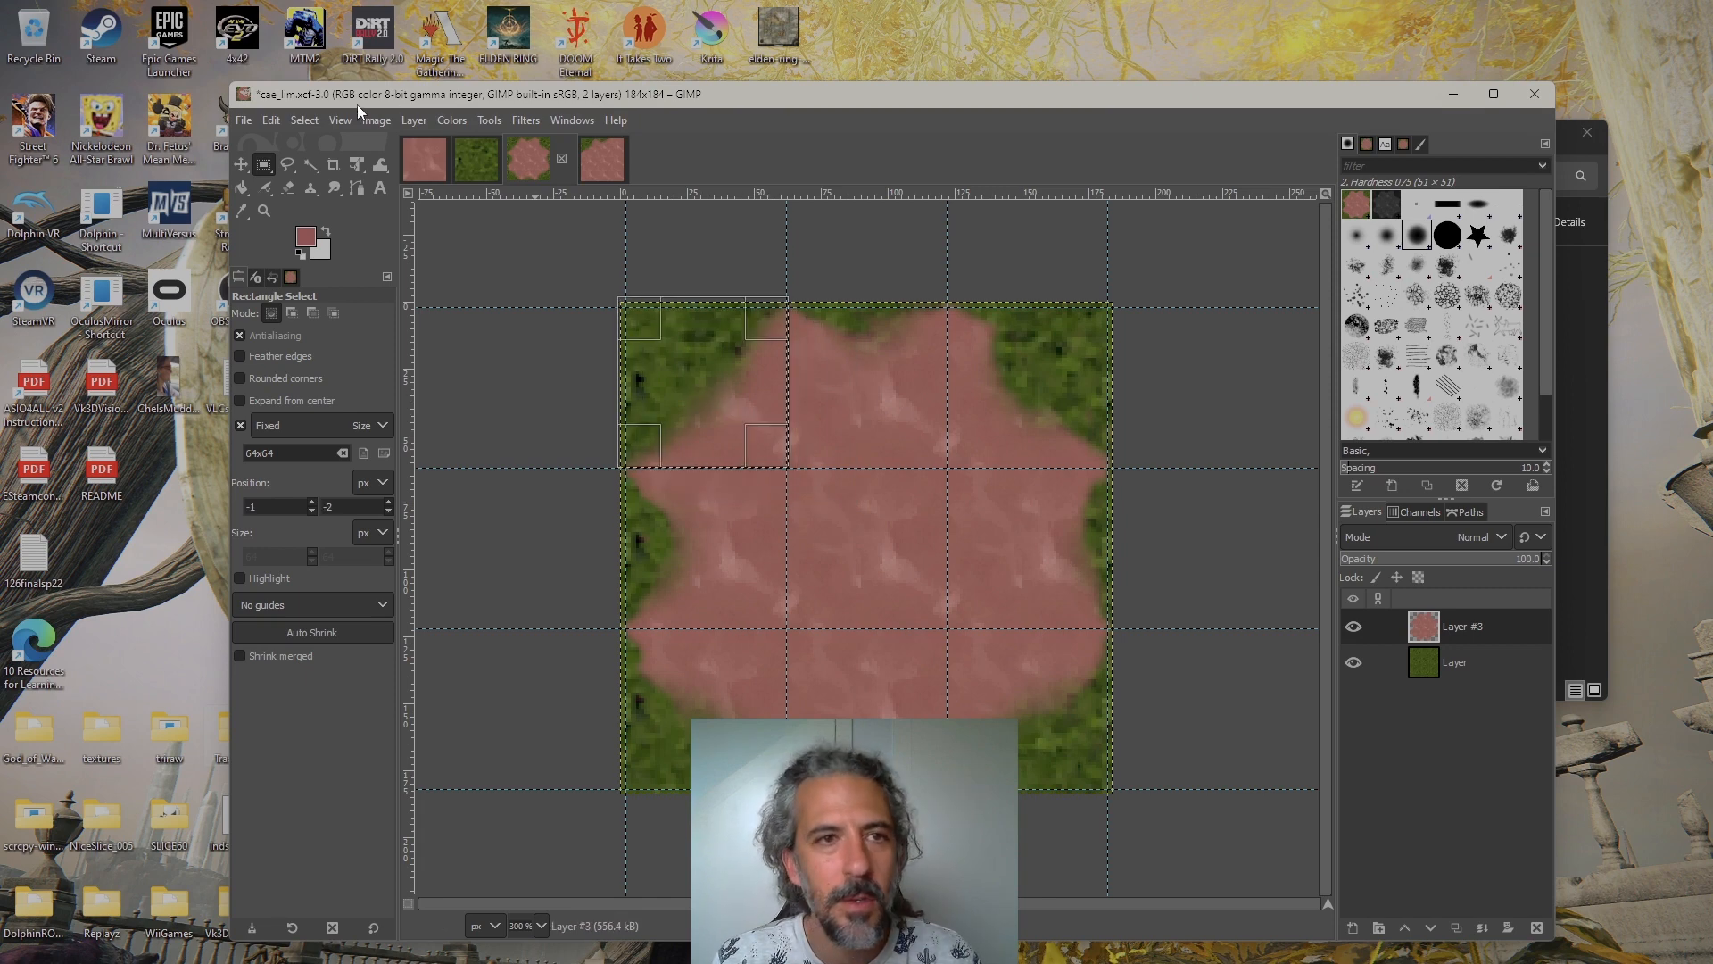
pyautogui.click(316, 115)
pyautogui.moveTo(338, 120)
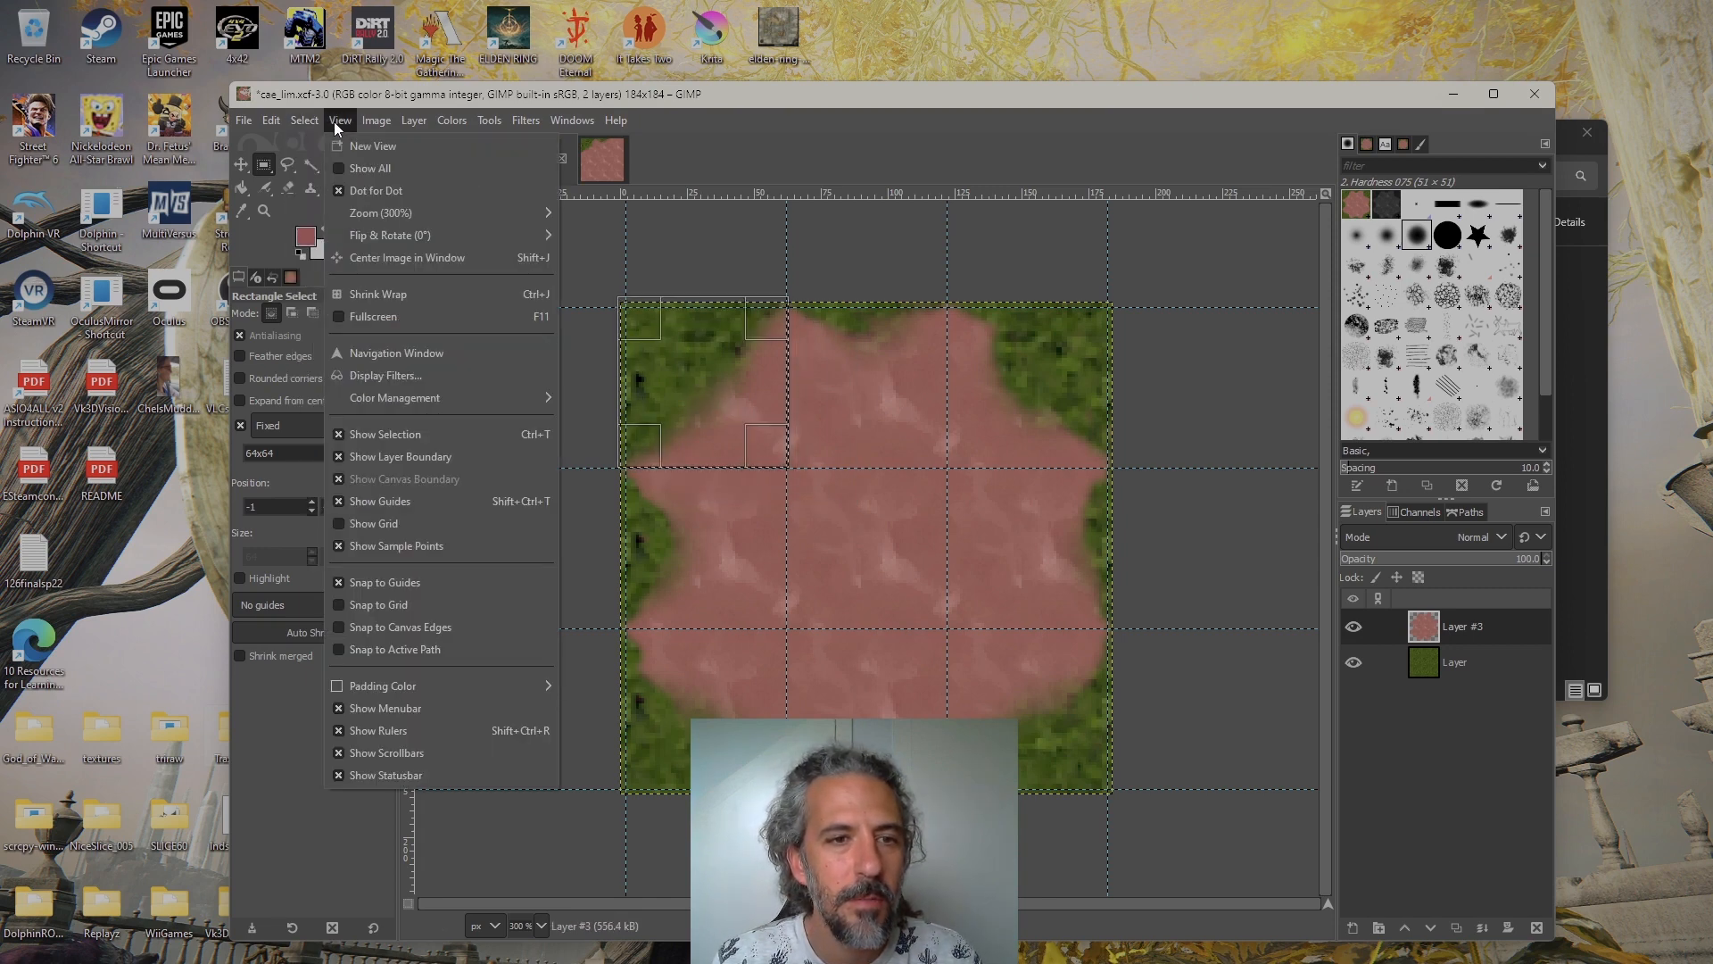
pyautogui.click(389, 581)
# Place a fixed 64×64 rectangle selection at position 0, 0 over the top-left tile of the transition image
pyautogui.moveTo(811, 367); pyautogui.dragTo(875, 446)
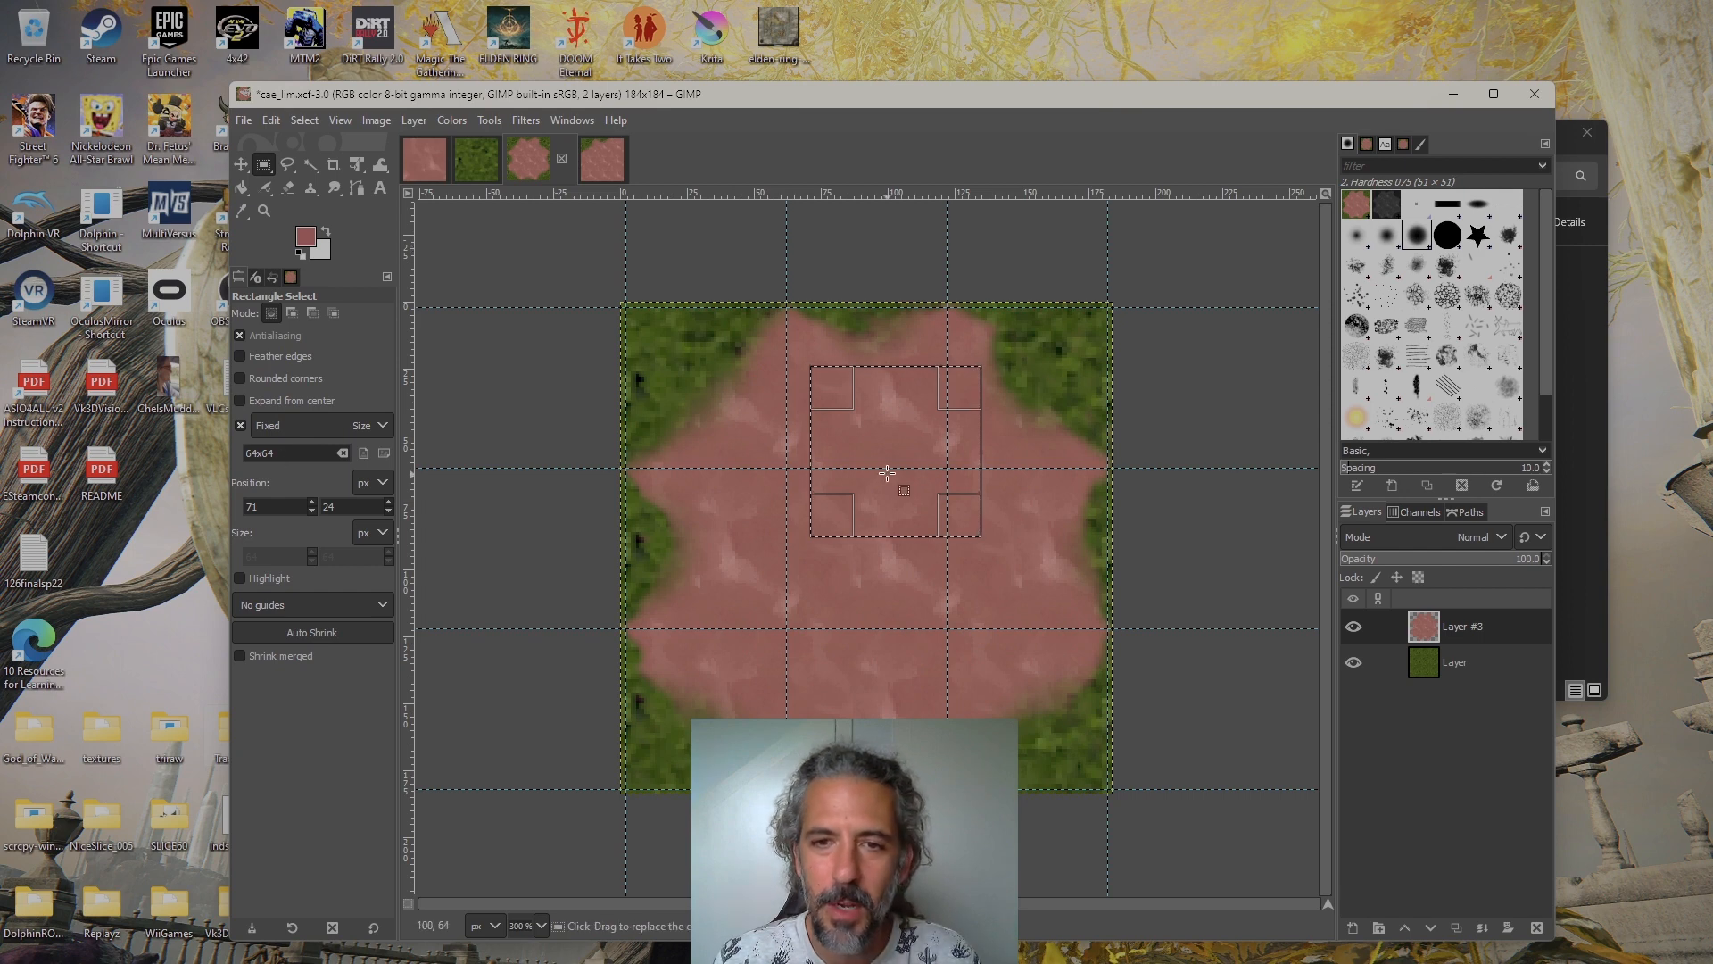
pyautogui.moveTo(894, 467); pyautogui.dragTo(705, 406)
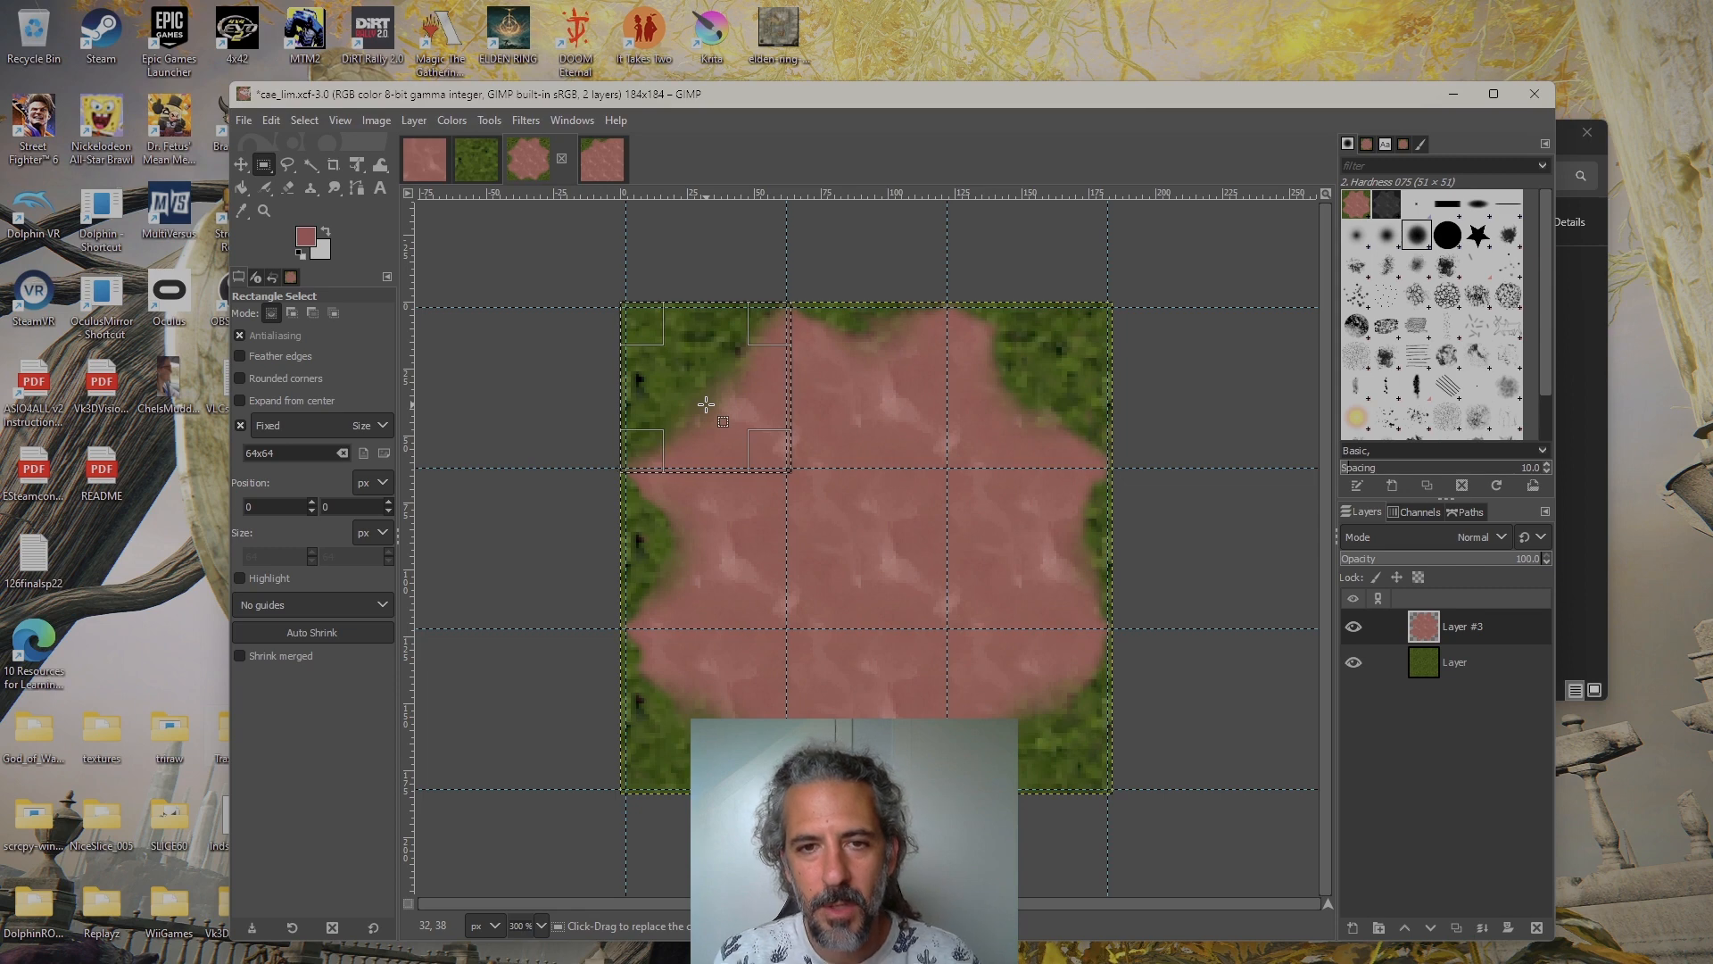
pyautogui.keyDown('ctrl'); pyautogui.scroll(2, 714, 451); pyautogui.keyUp('ctrl')
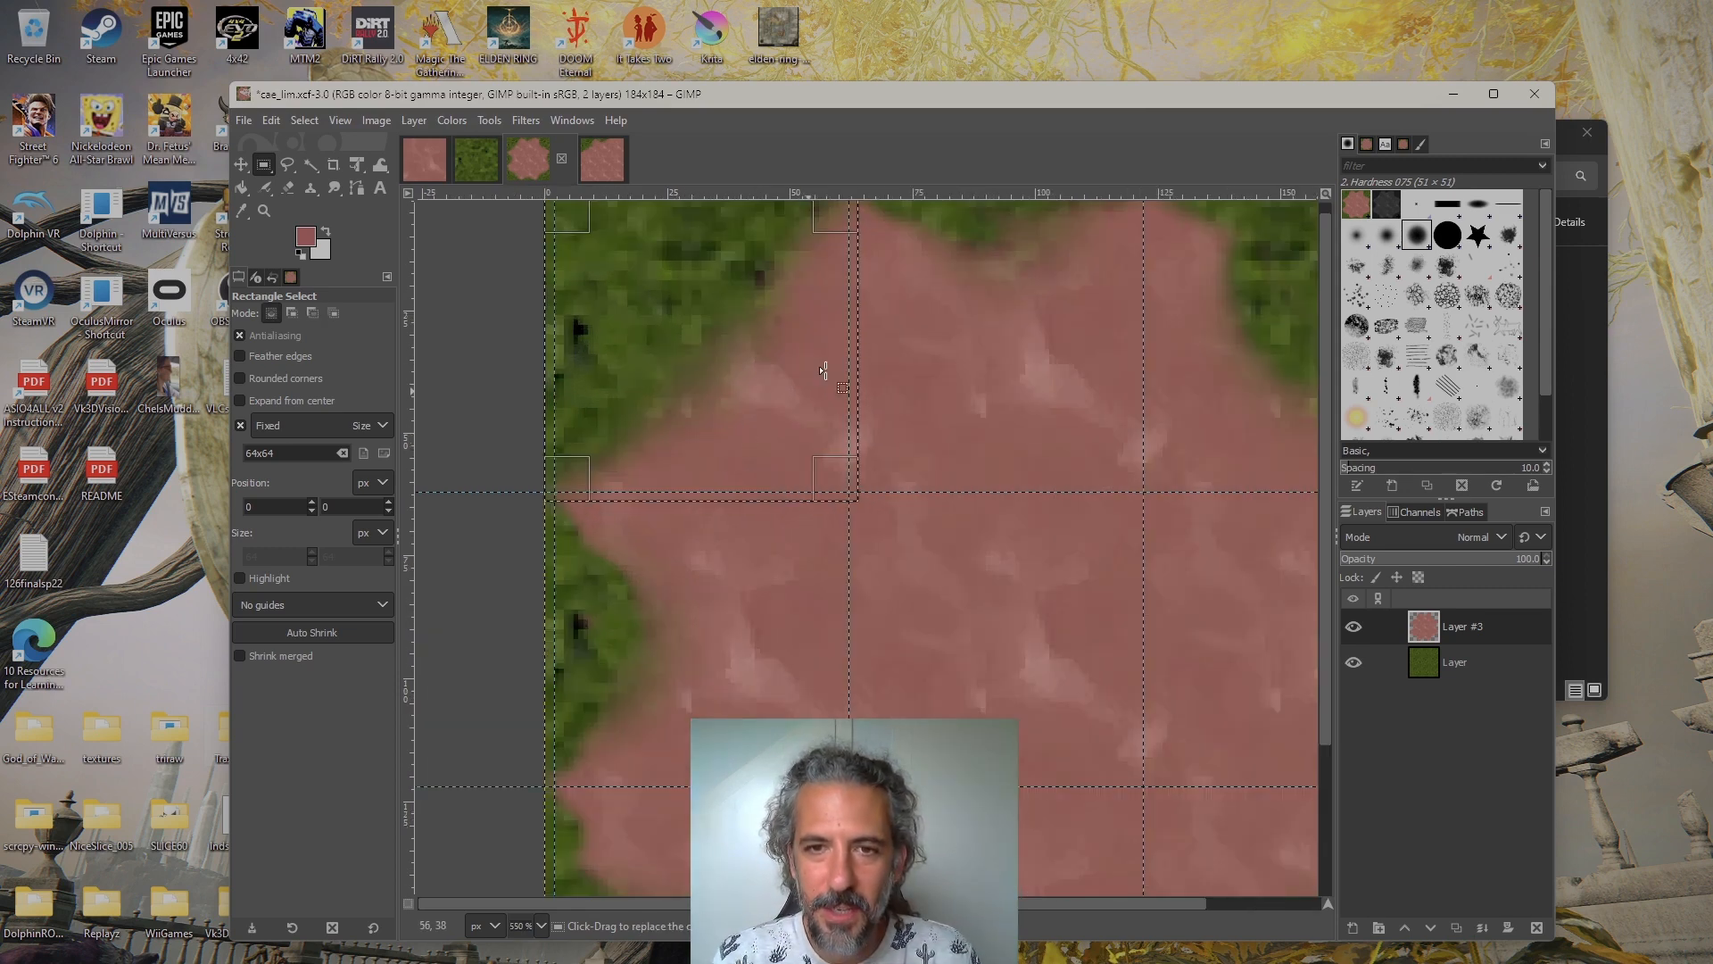
pyautogui.scroll(2, 727, 398)
pyautogui.hscroll(-1, 726, 398)
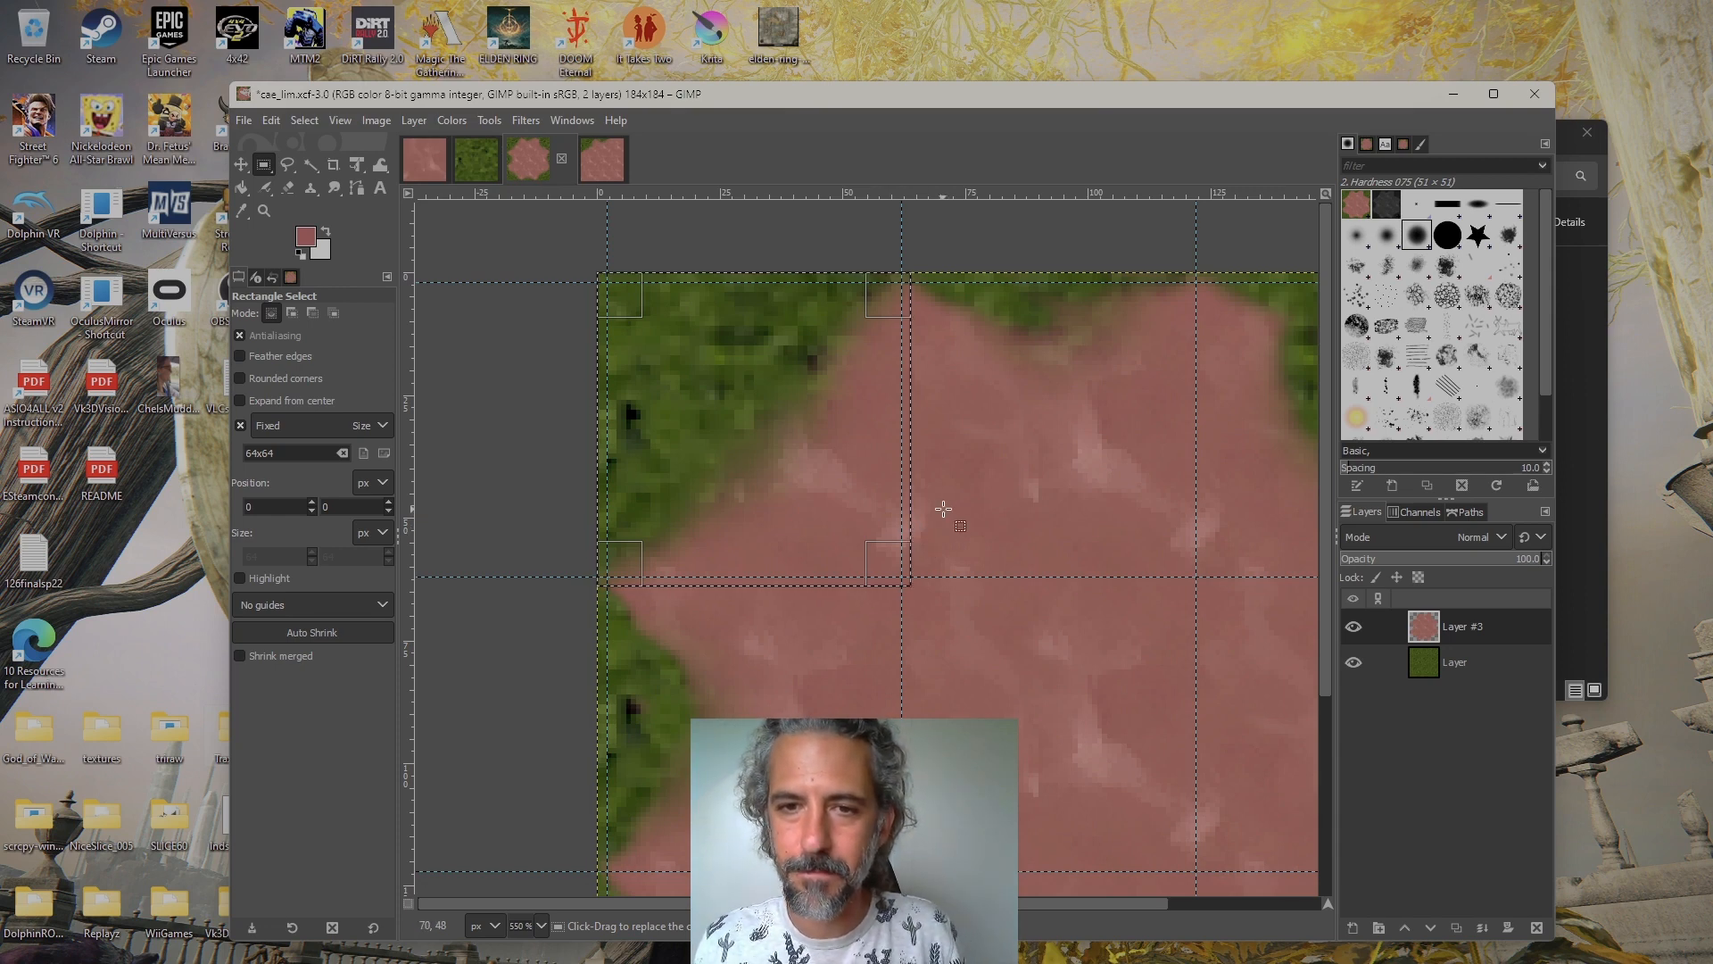
pyautogui.moveTo(944, 509); pyautogui.dragTo(967, 468)
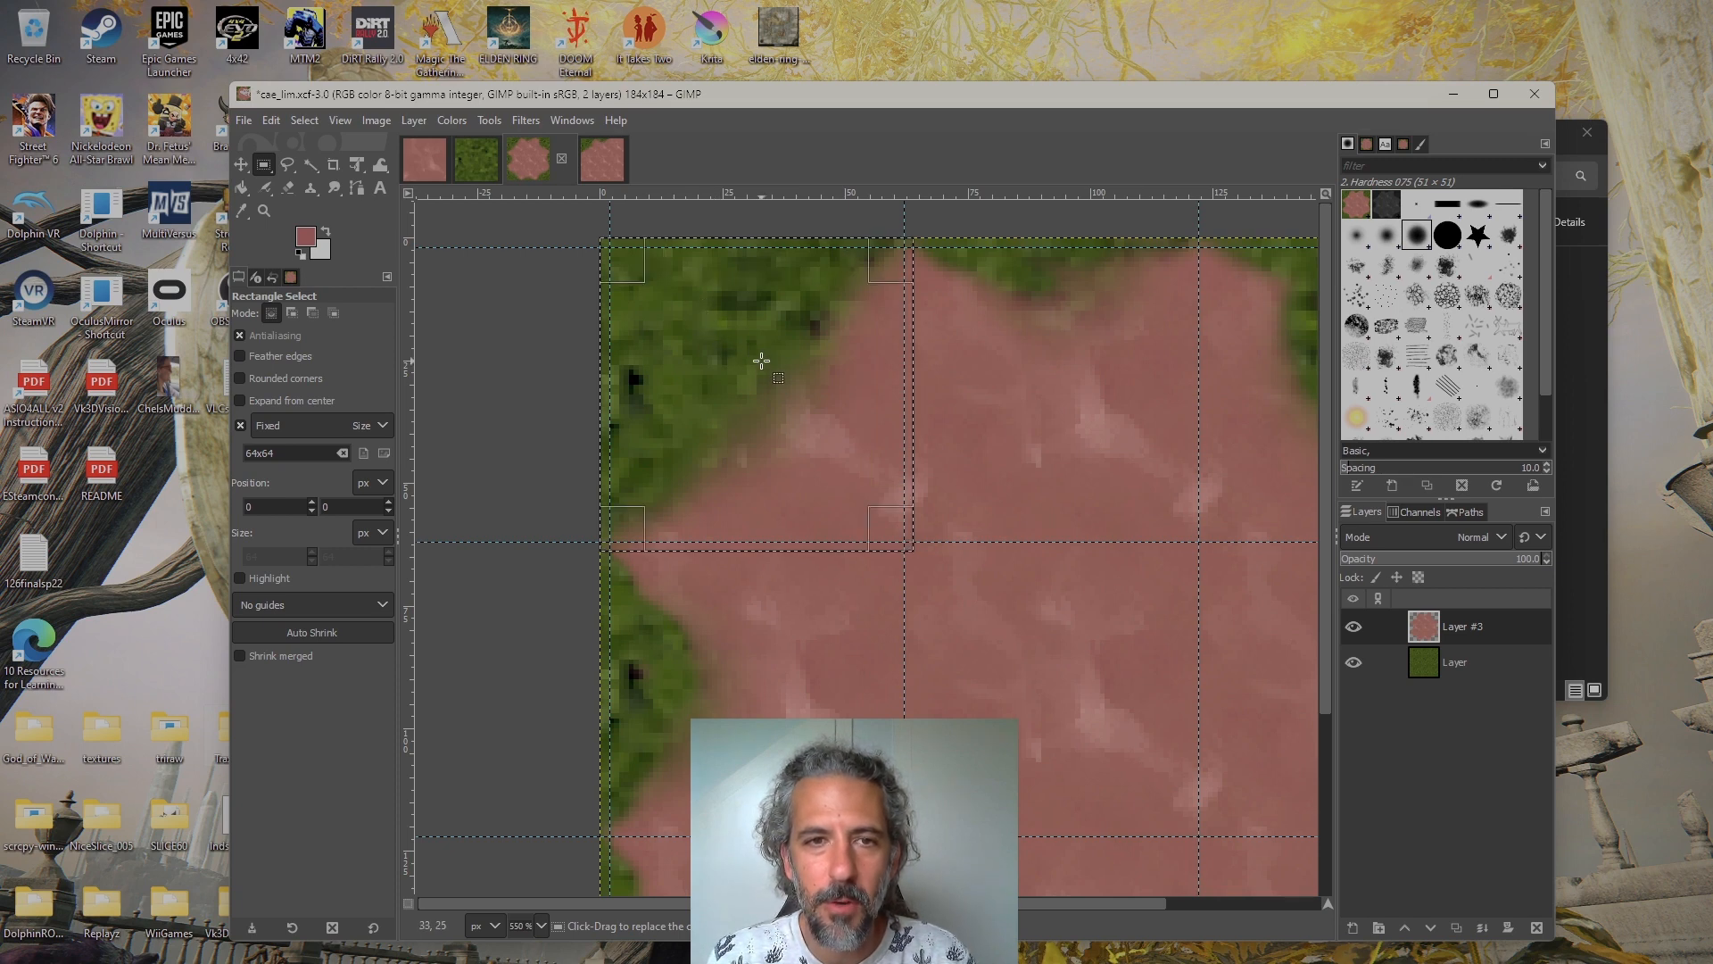
# Copy the visible content of the top-left tile selection and create a new image from the clipboard
pyautogui.click(271, 121)
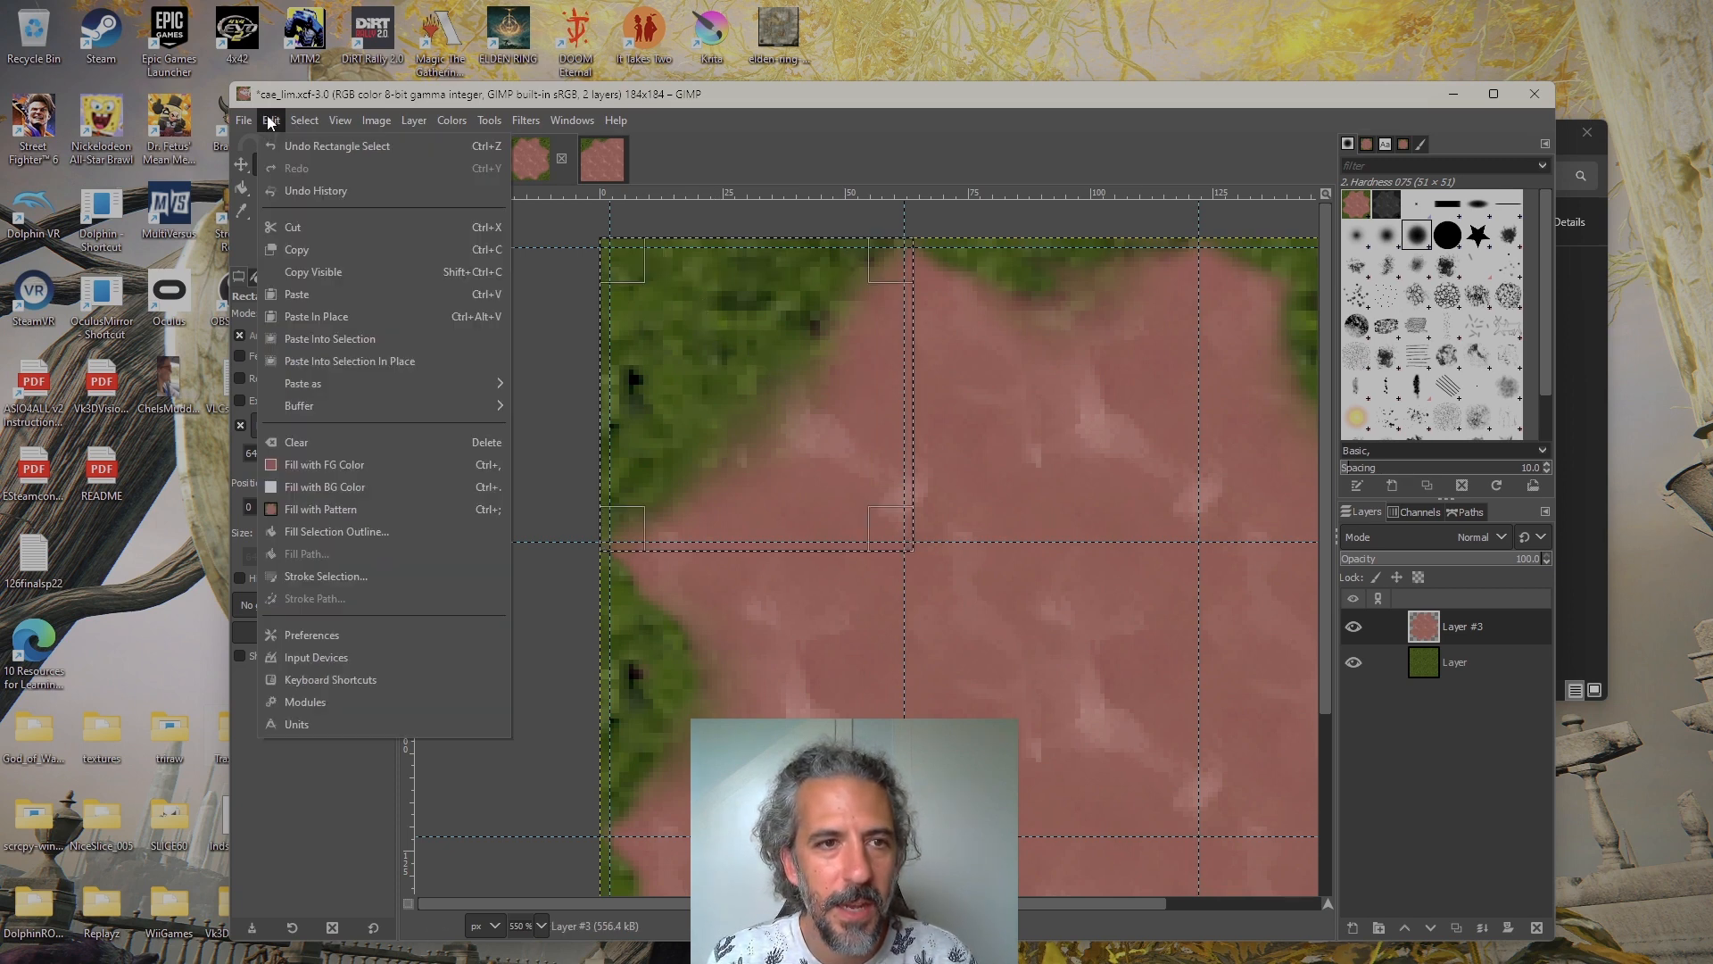
pyautogui.click(358, 277)
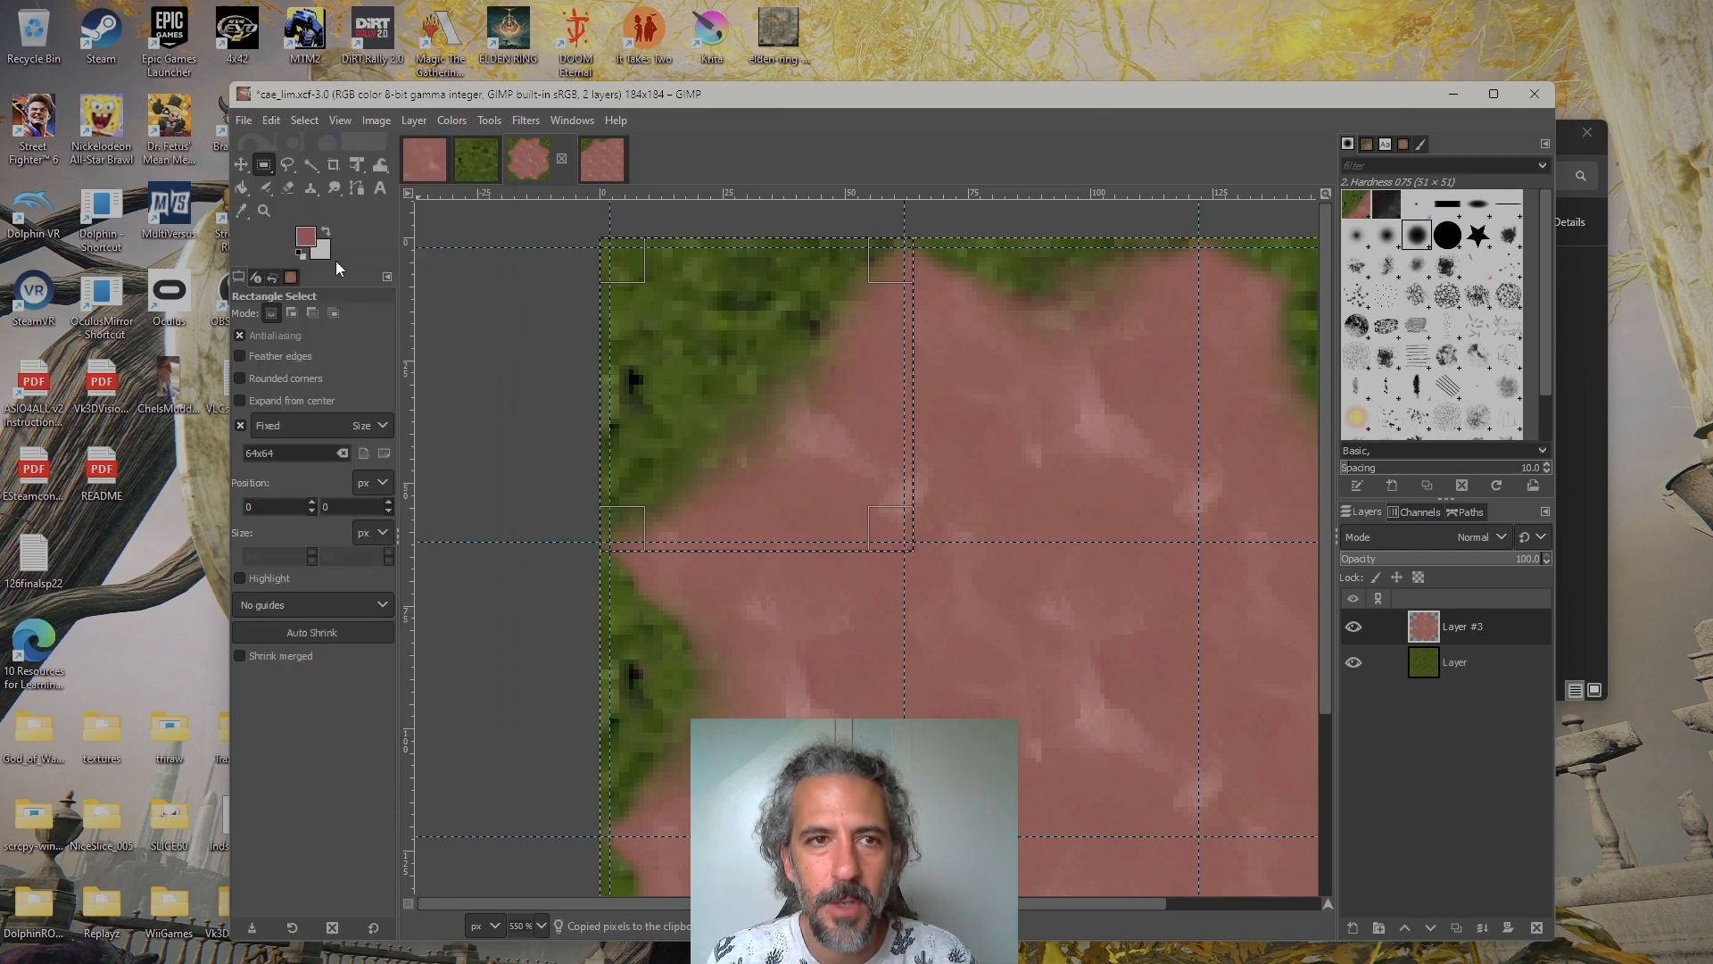
pyautogui.click(243, 120)
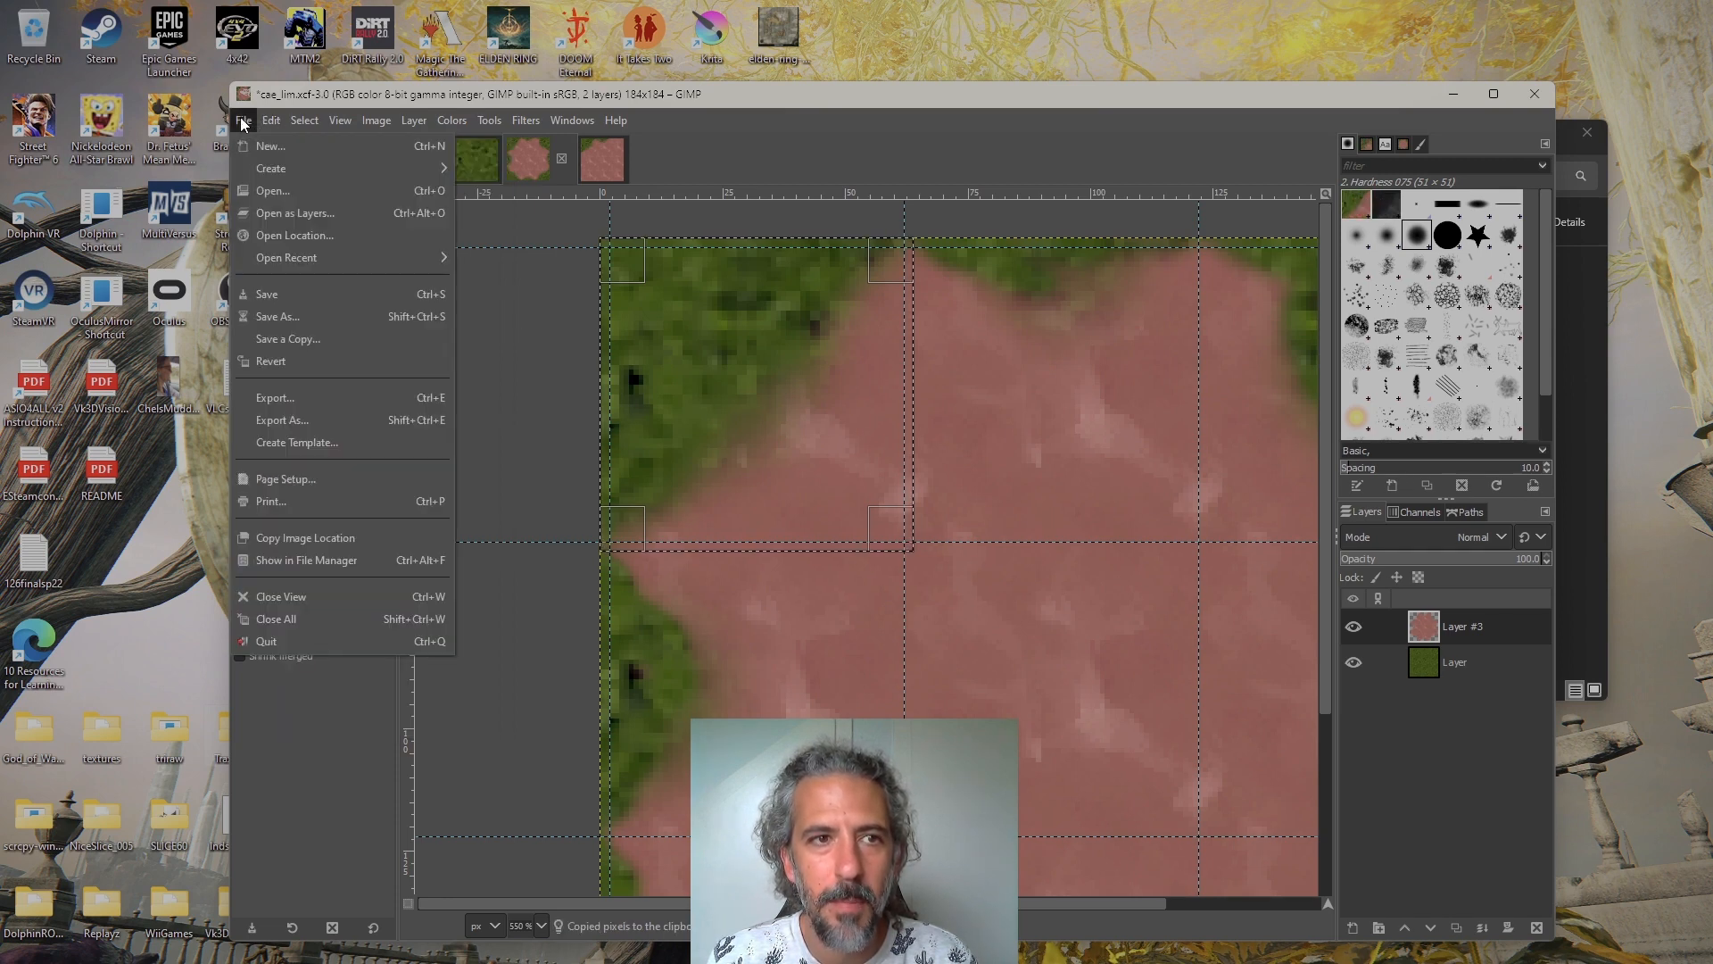
pyautogui.moveTo(261, 170)
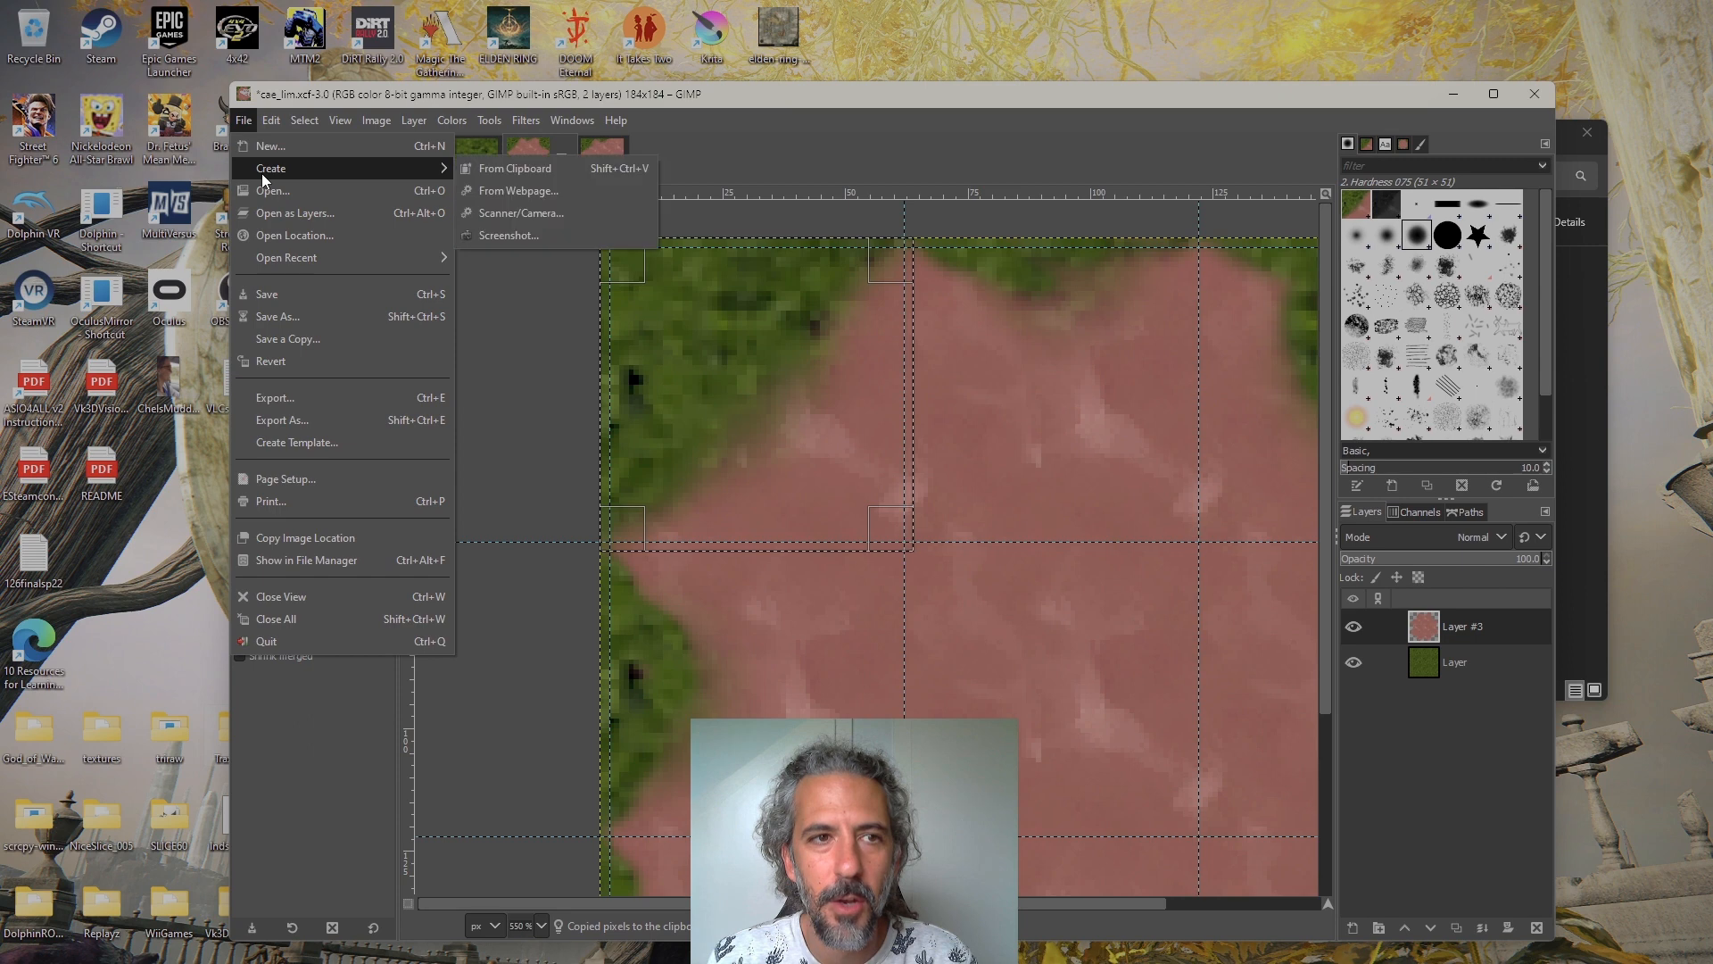
pyautogui.click(496, 170)
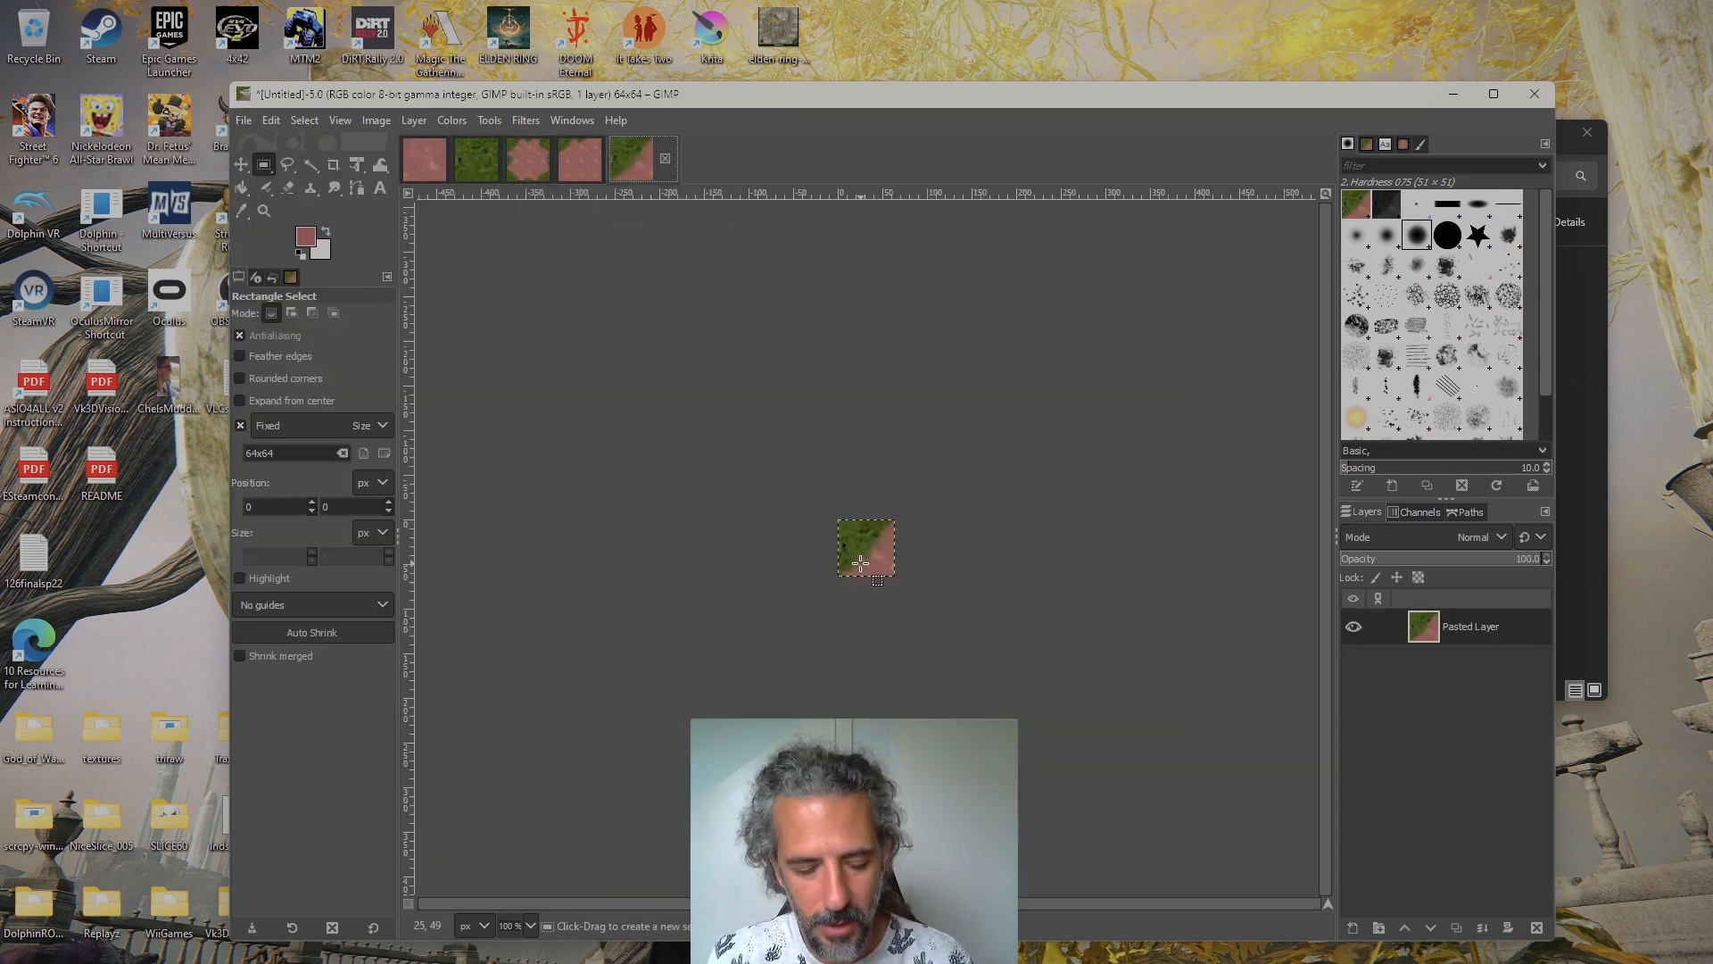
pyautogui.scroll(5, 860, 563)
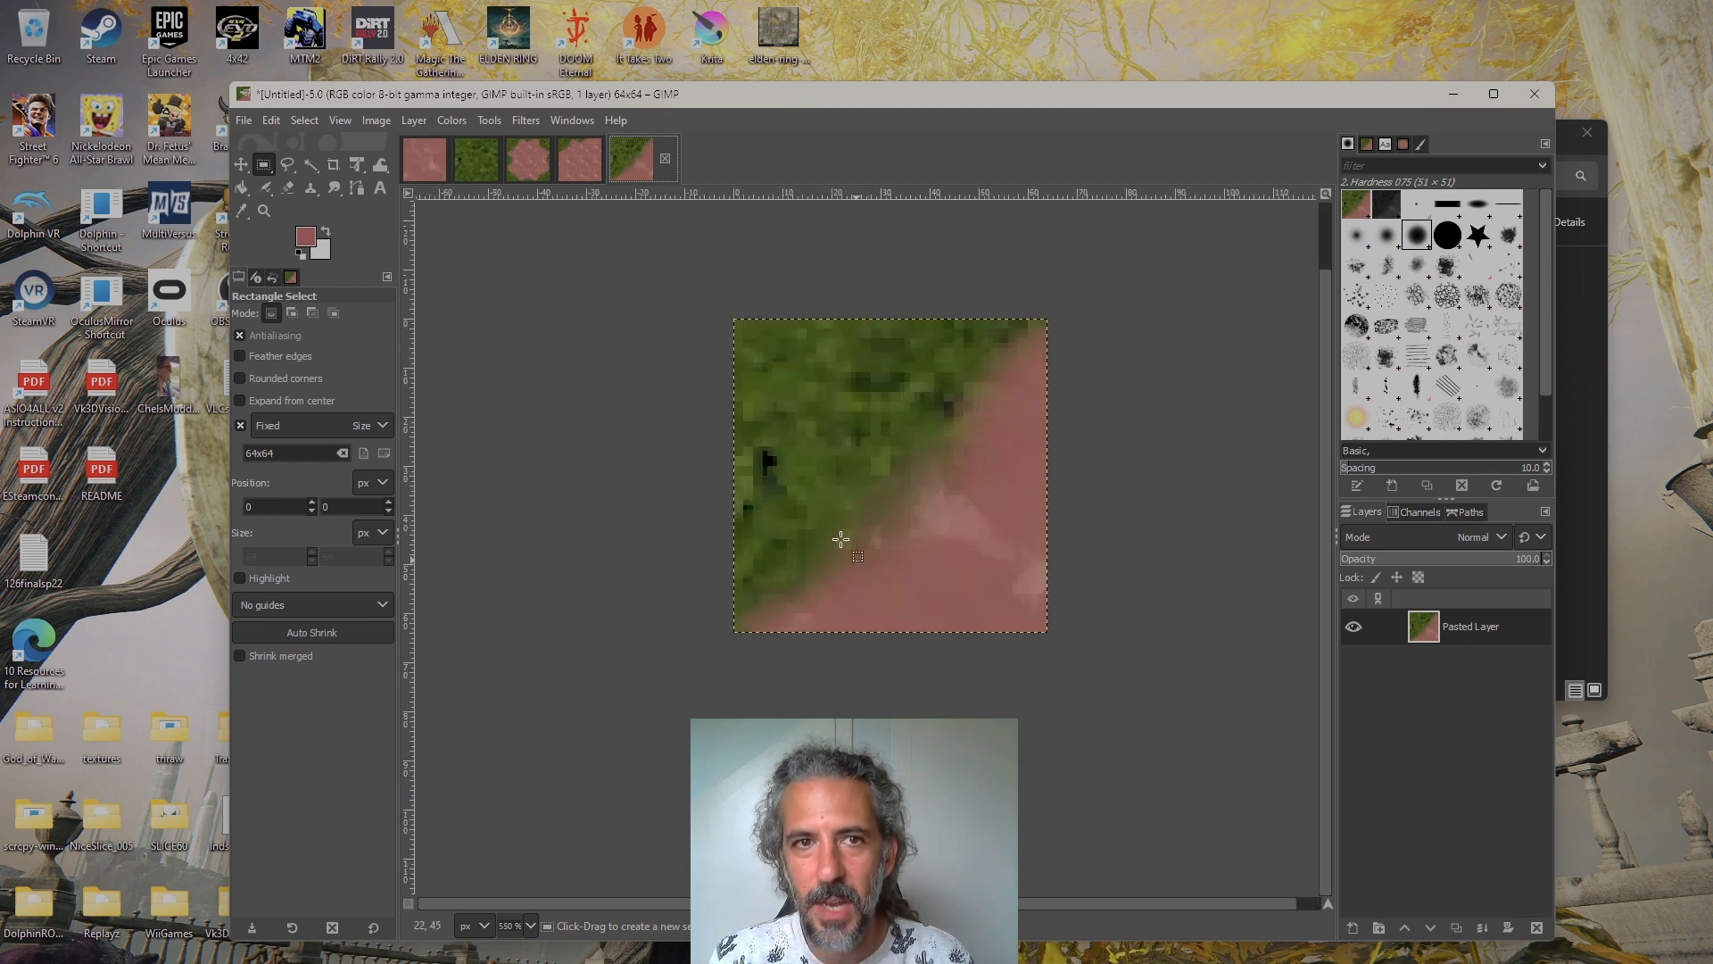
# Move the 64×64 selection in cae_lim.xcf to position 60, 0 and copy its visible content into a new image
pyautogui.click(532, 177)
pyautogui.scroll(-3, 962, 455)
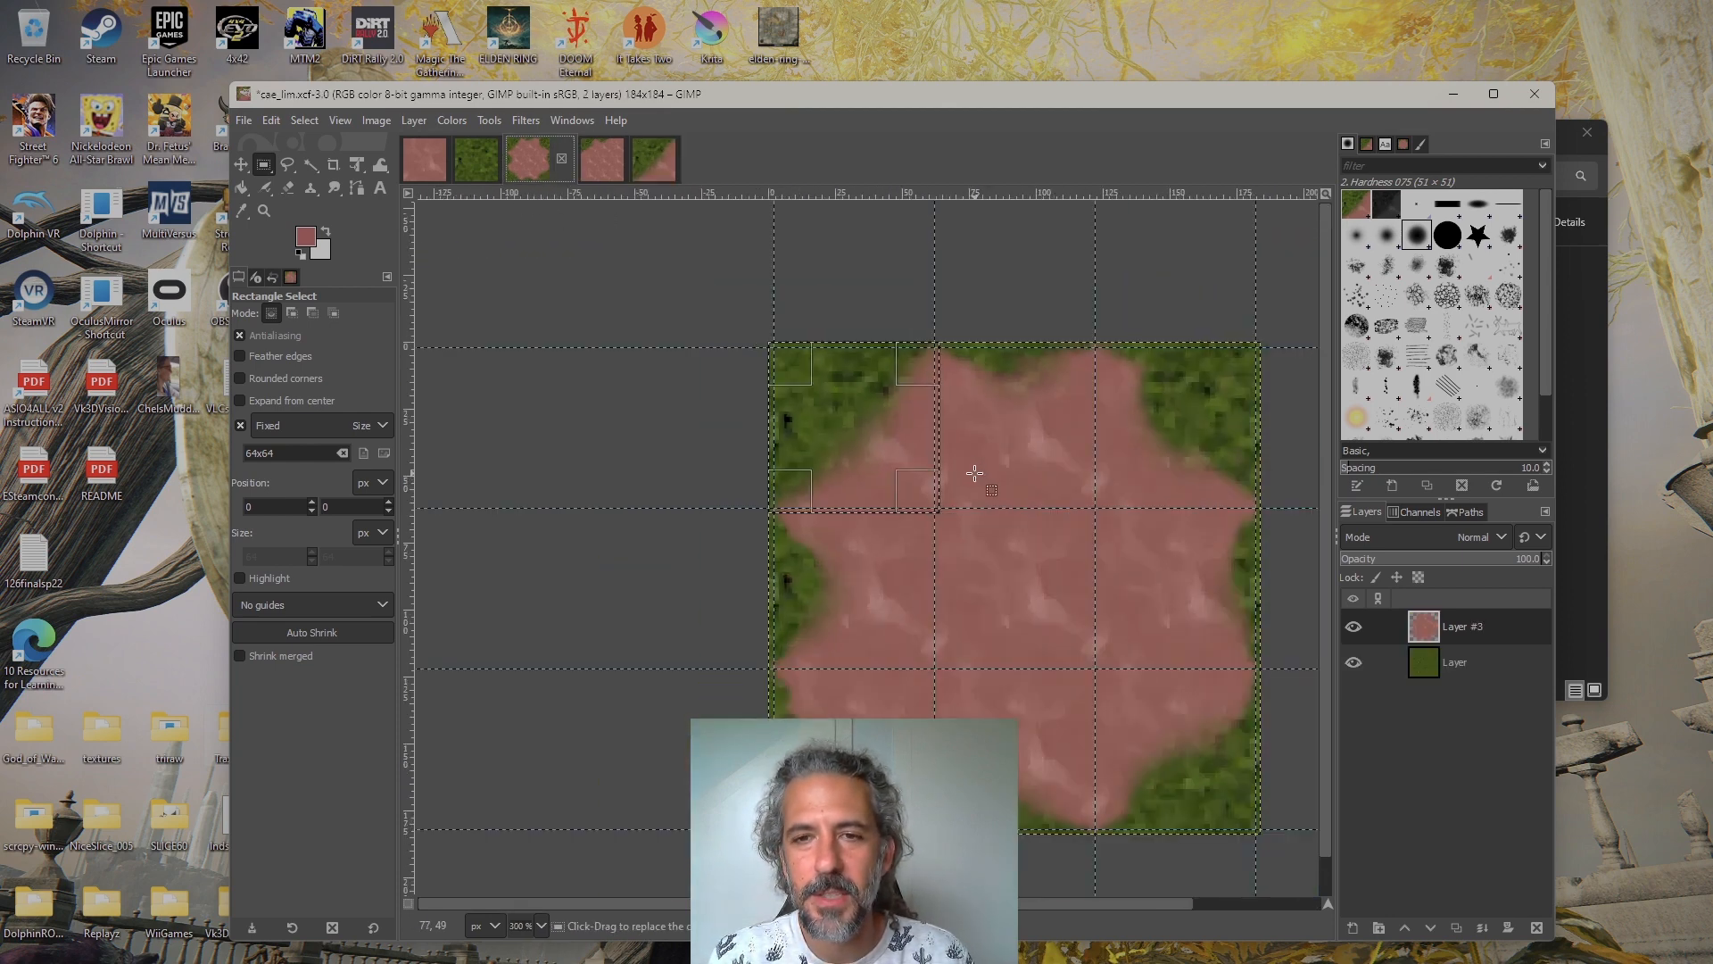
pyautogui.moveTo(996, 447); pyautogui.dragTo(1019, 428)
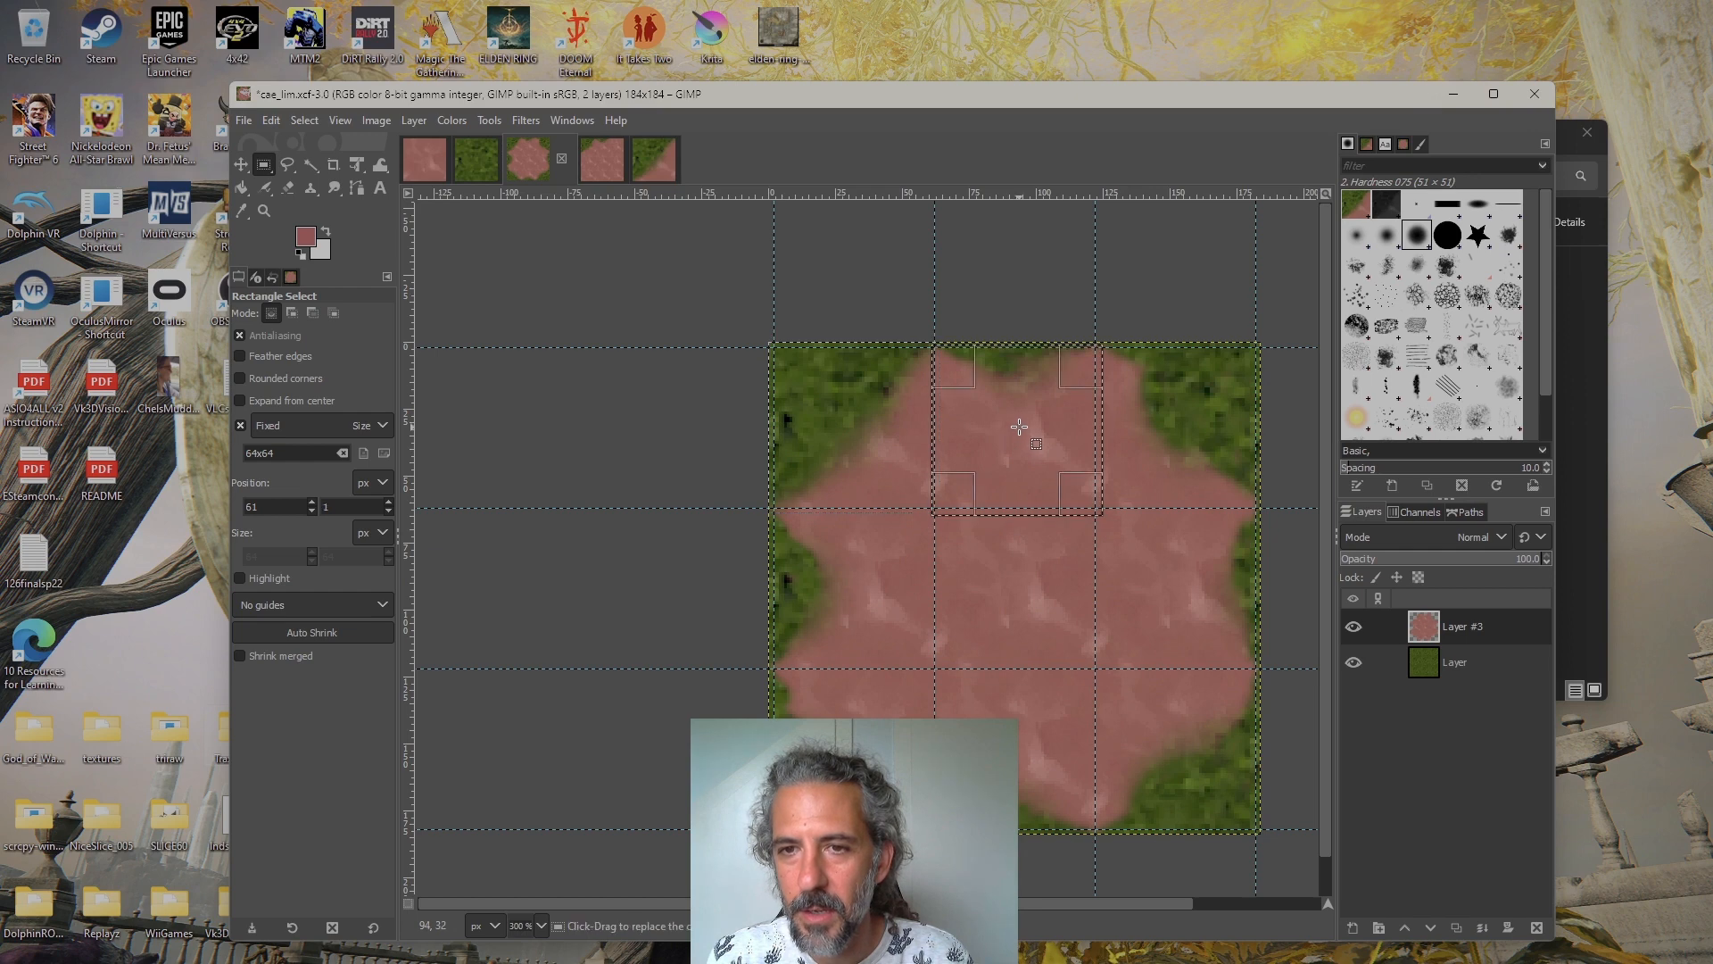
pyautogui.press('Left')
pyautogui.press('Up')
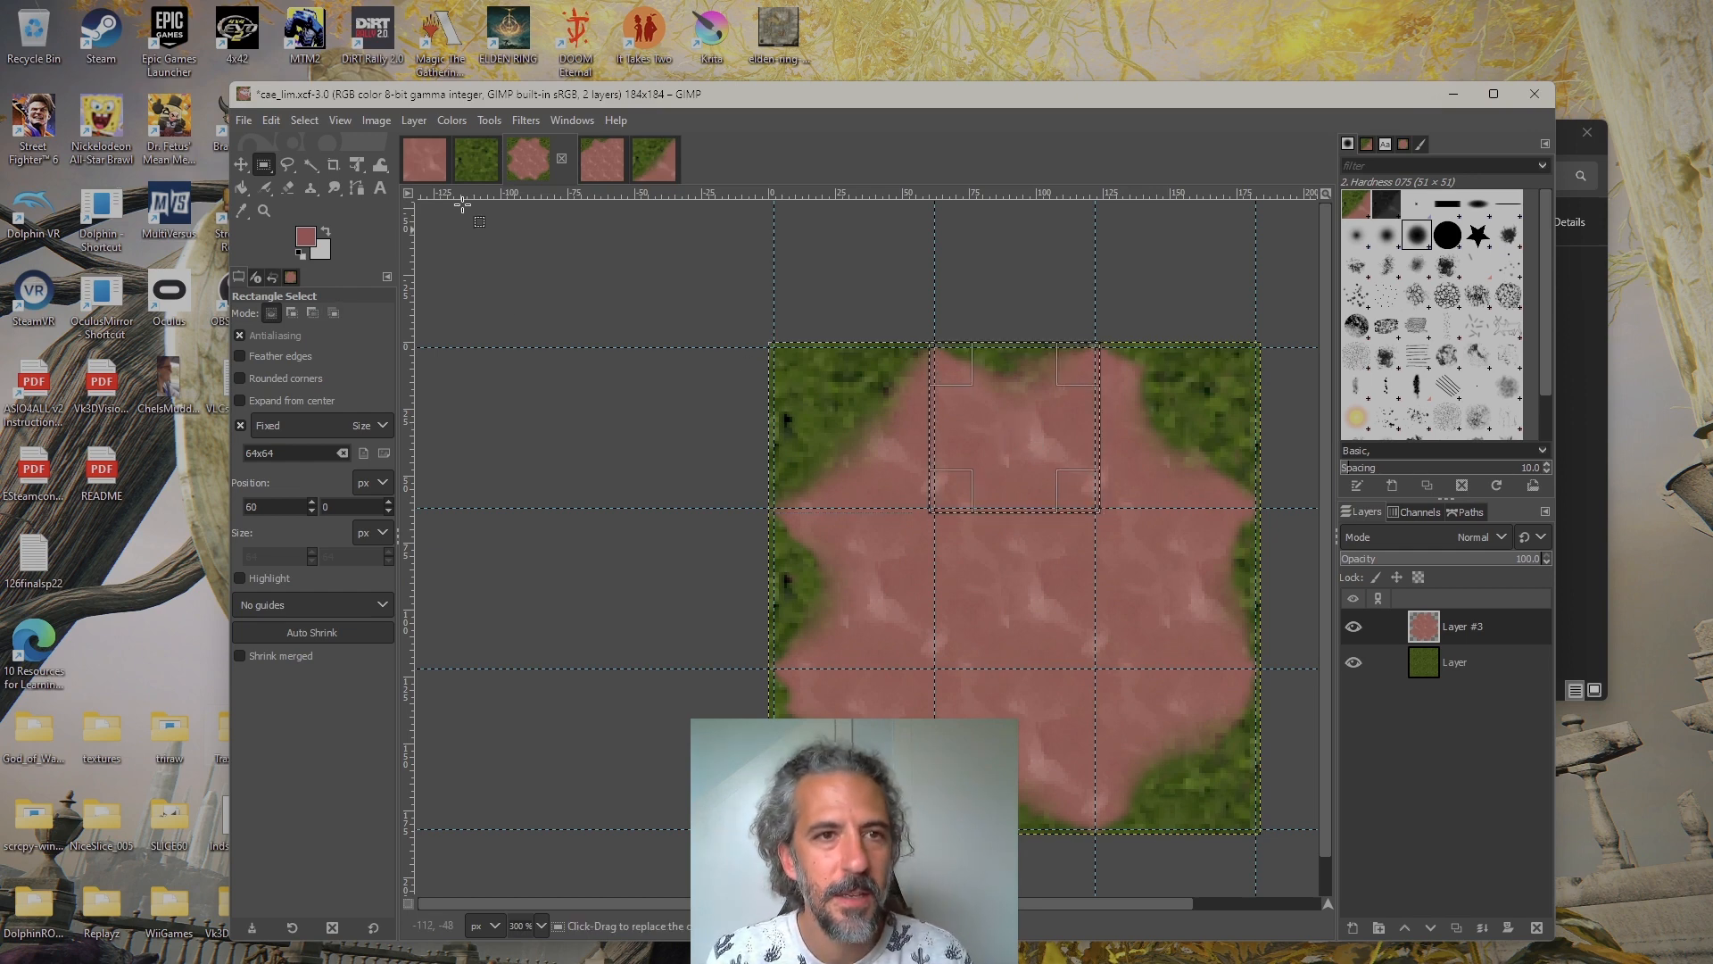
pyautogui.click(272, 120)
pyautogui.click(324, 272)
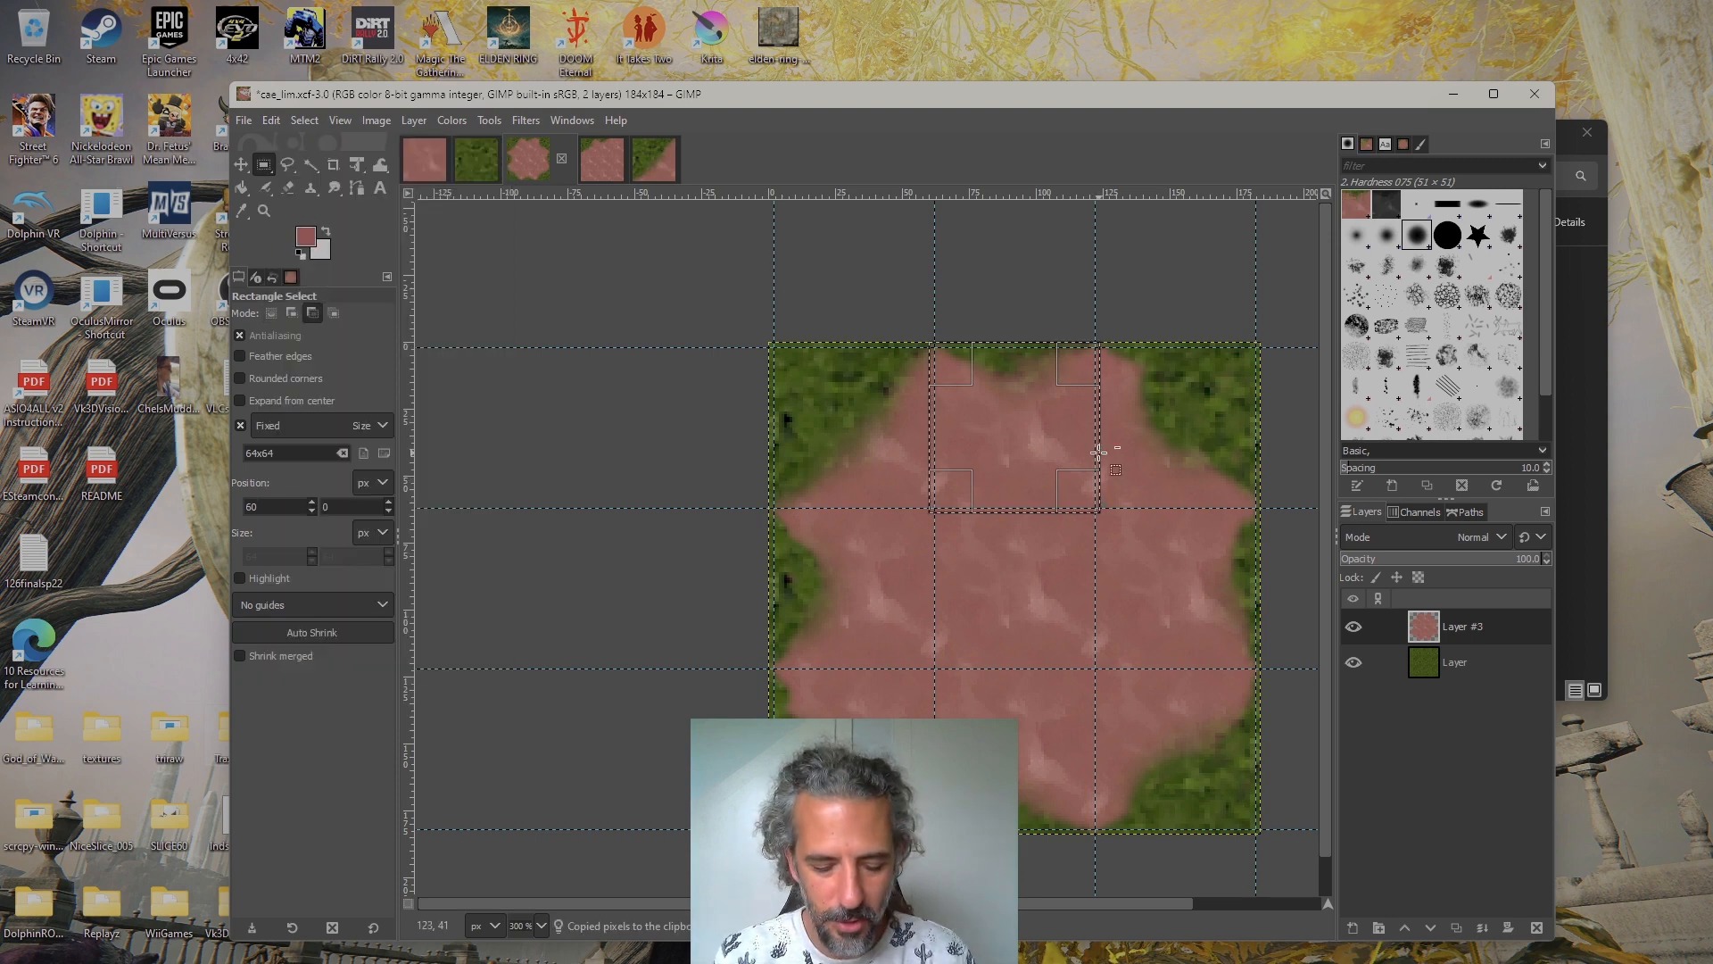
pyautogui.hotkey('ctrl', 'shift', 'v')
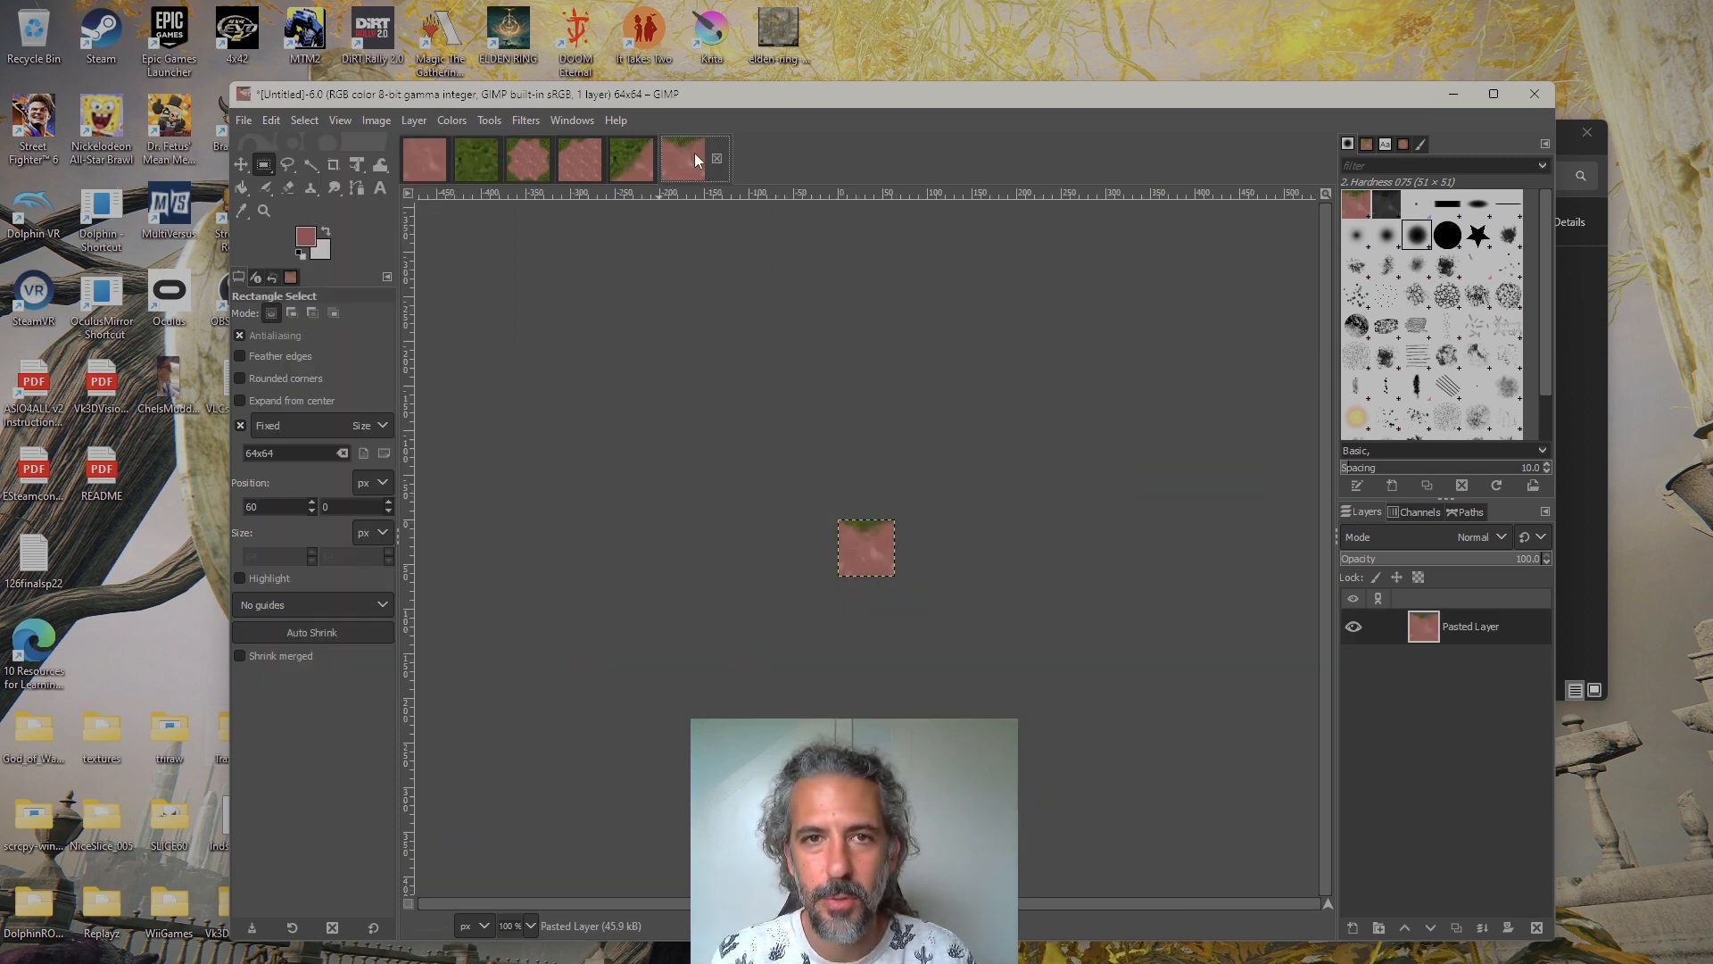
# Move the selection in cae_lim.xcf to the top-right tile at position 120, 0 and copy its visible content into a new image
pyautogui.click(528, 158)
pyautogui.moveTo(1015, 456); pyautogui.dragTo(1175, 453)
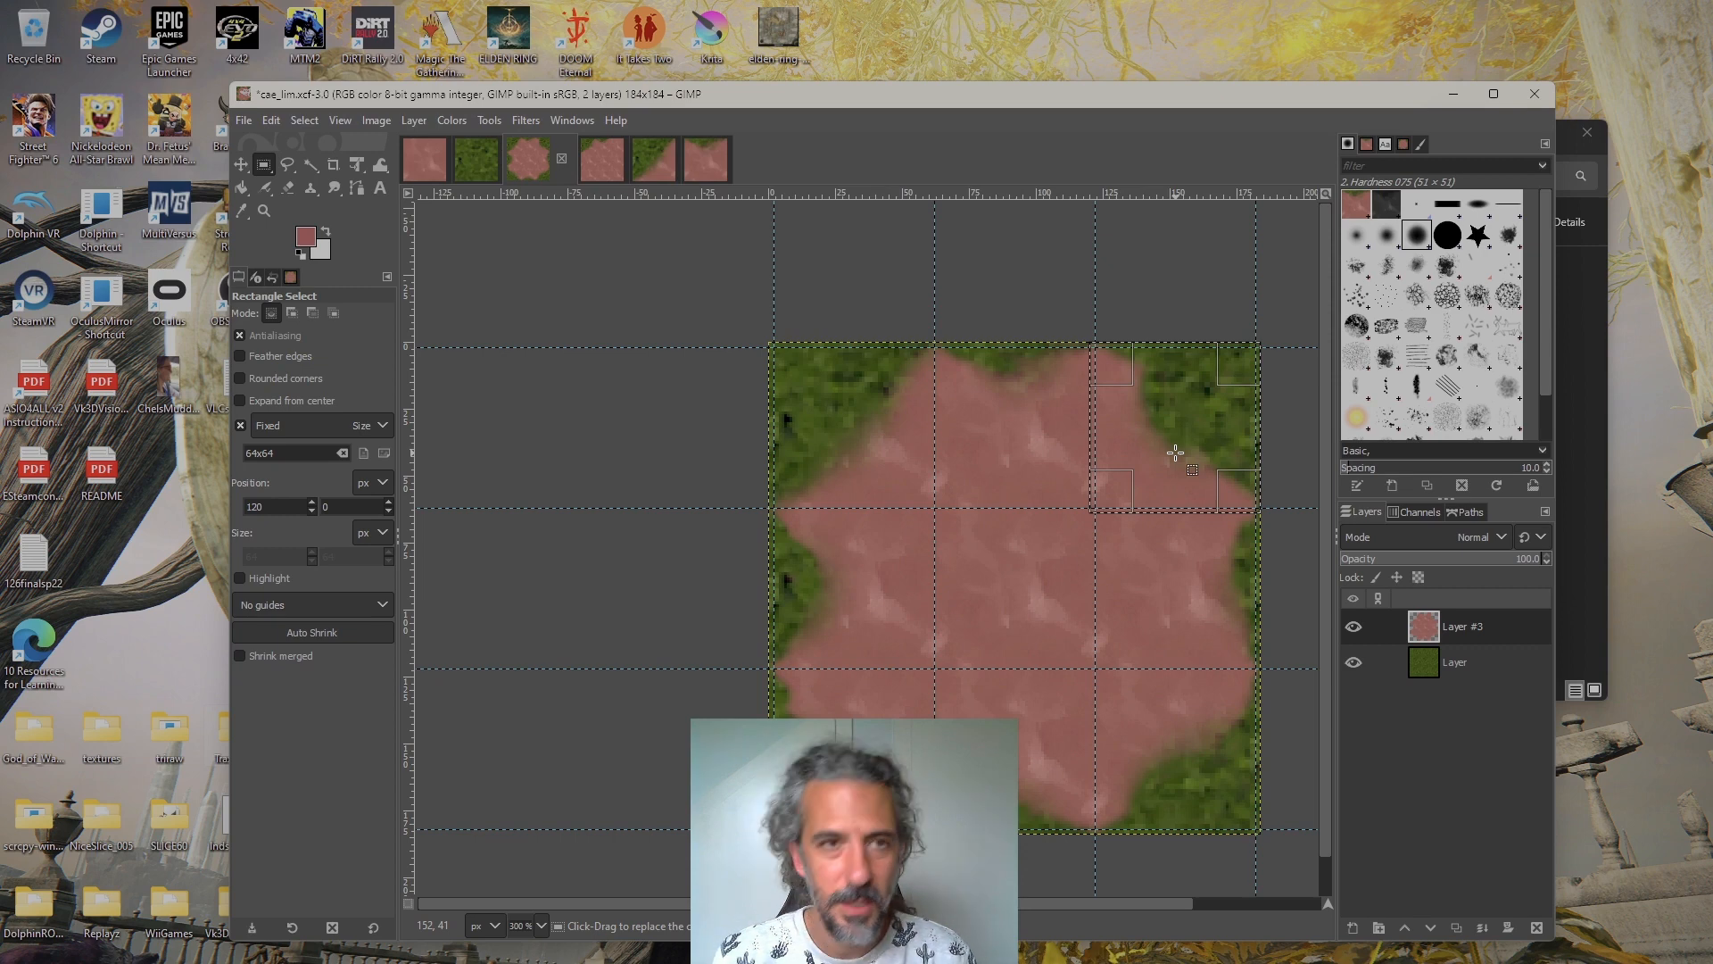
pyautogui.click(267, 121)
pyautogui.click(313, 263)
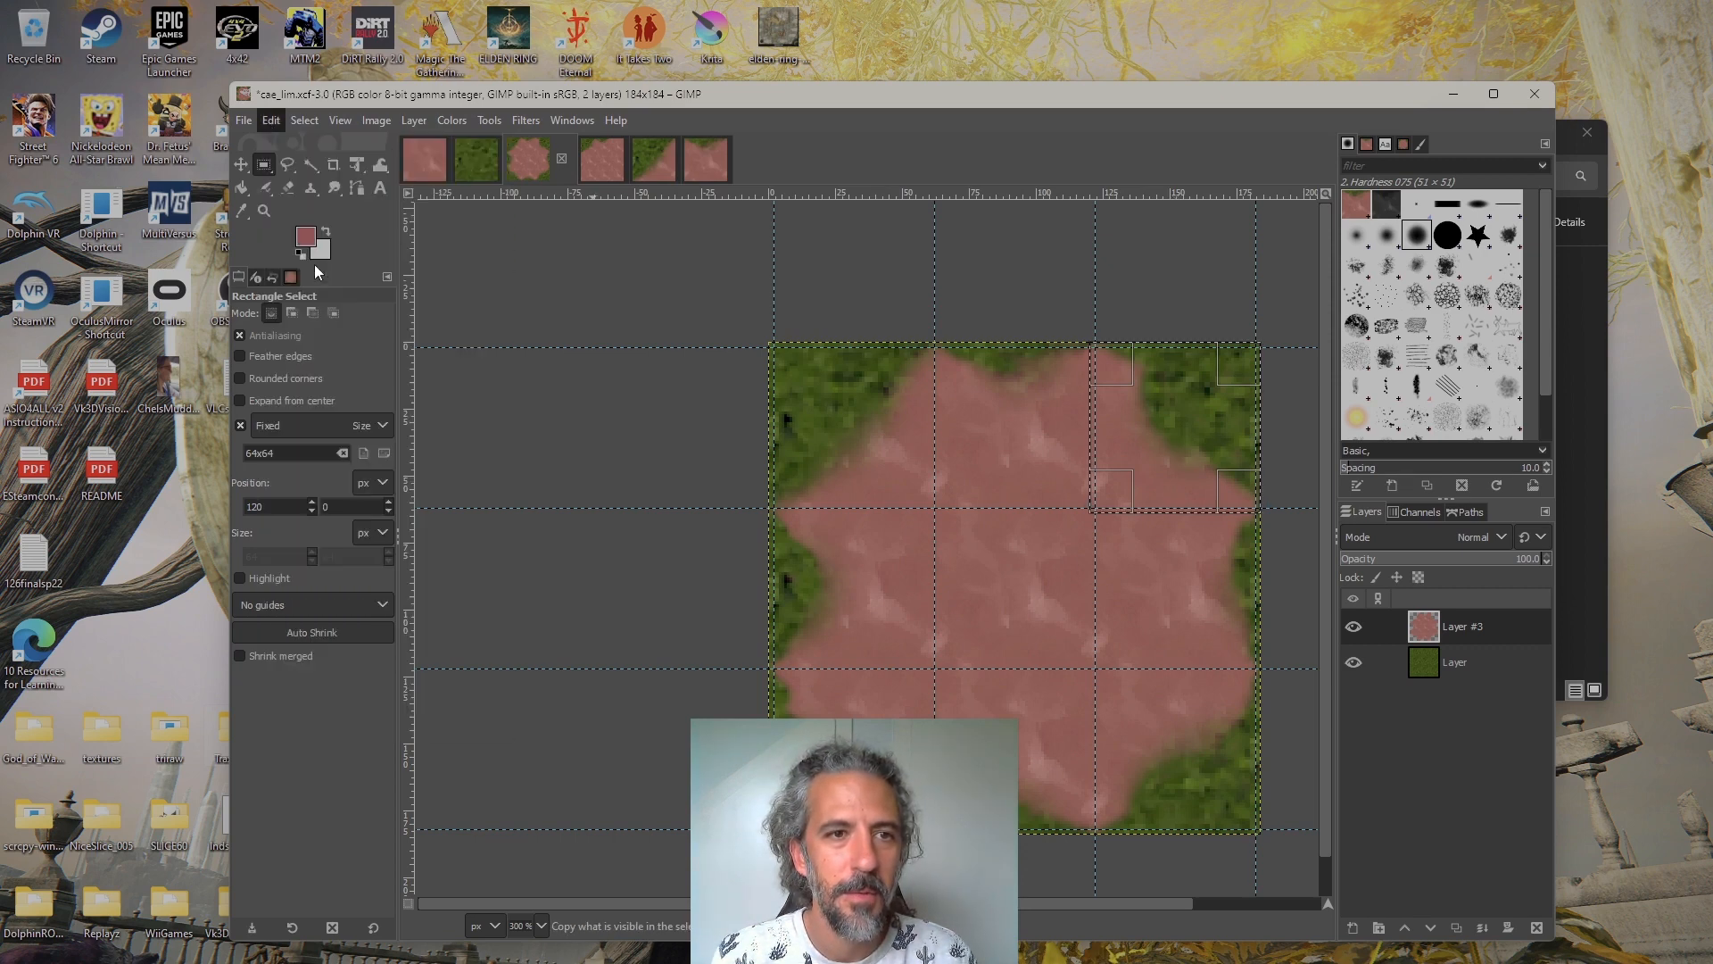
pyautogui.hotkey('ctrl', 'shift', 'v')
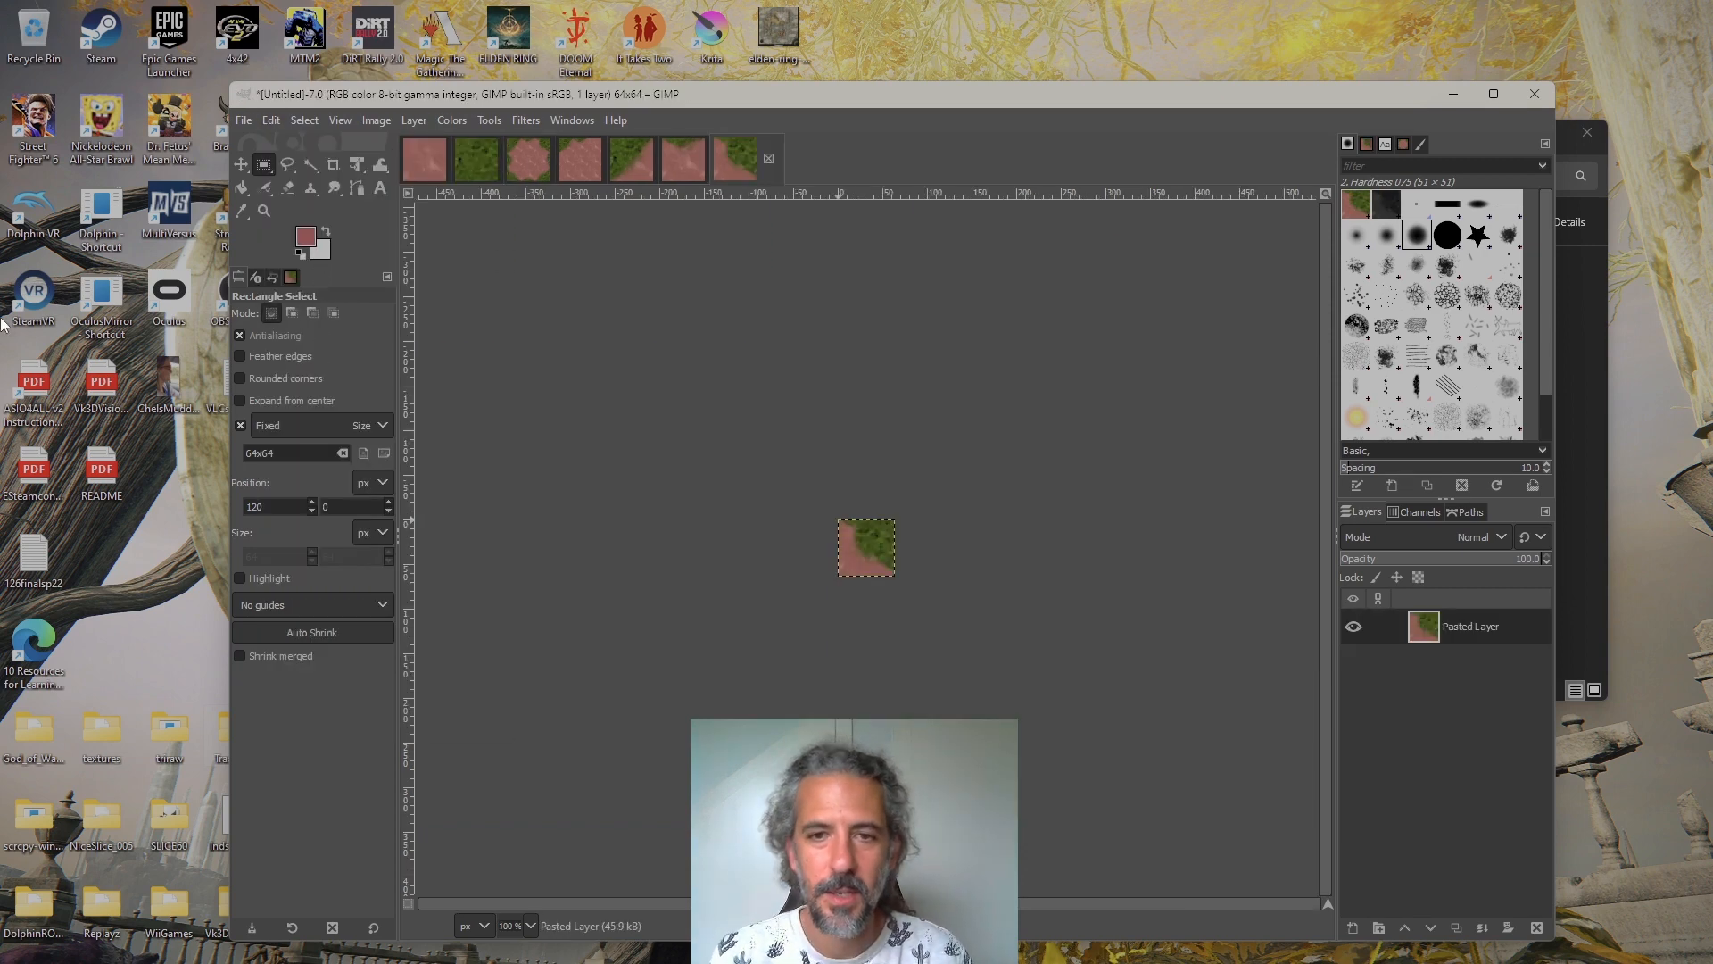
# Move the selection in cae_lim.xcf to the middle-left tile at position 0, 60 and copy its visible content into a new image
pyautogui.click(527, 159)
pyautogui.moveTo(910, 610); pyautogui.dragTo(853, 587)
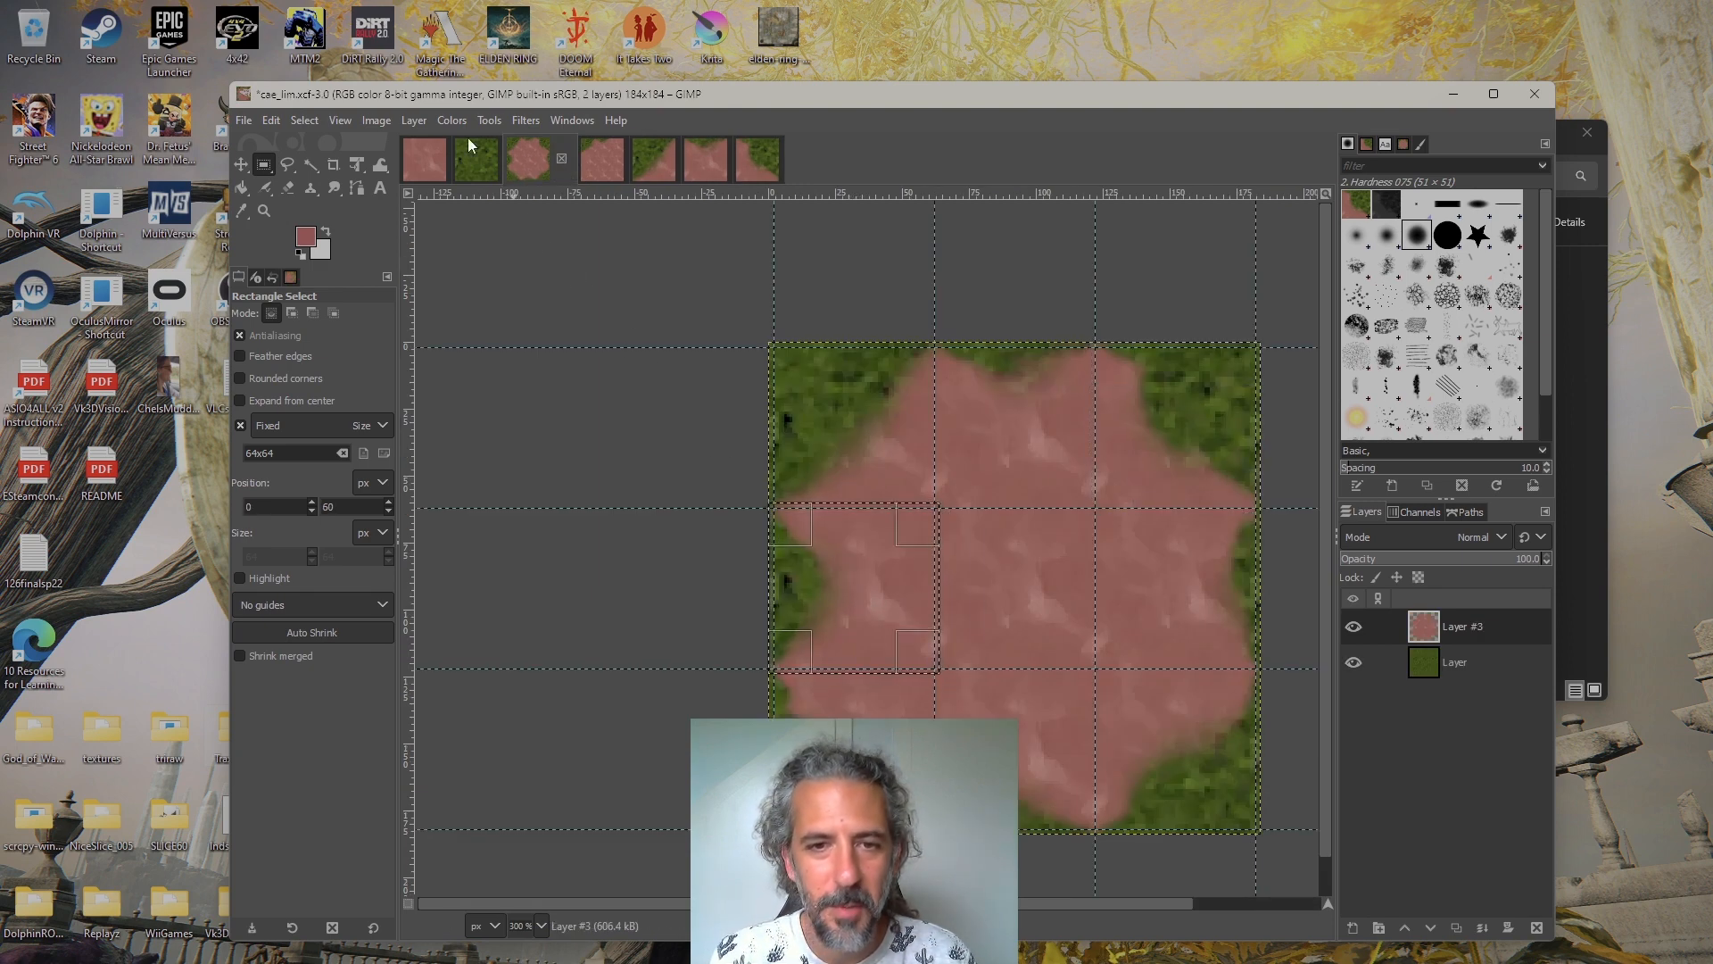
pyautogui.click(274, 124)
pyautogui.click(317, 271)
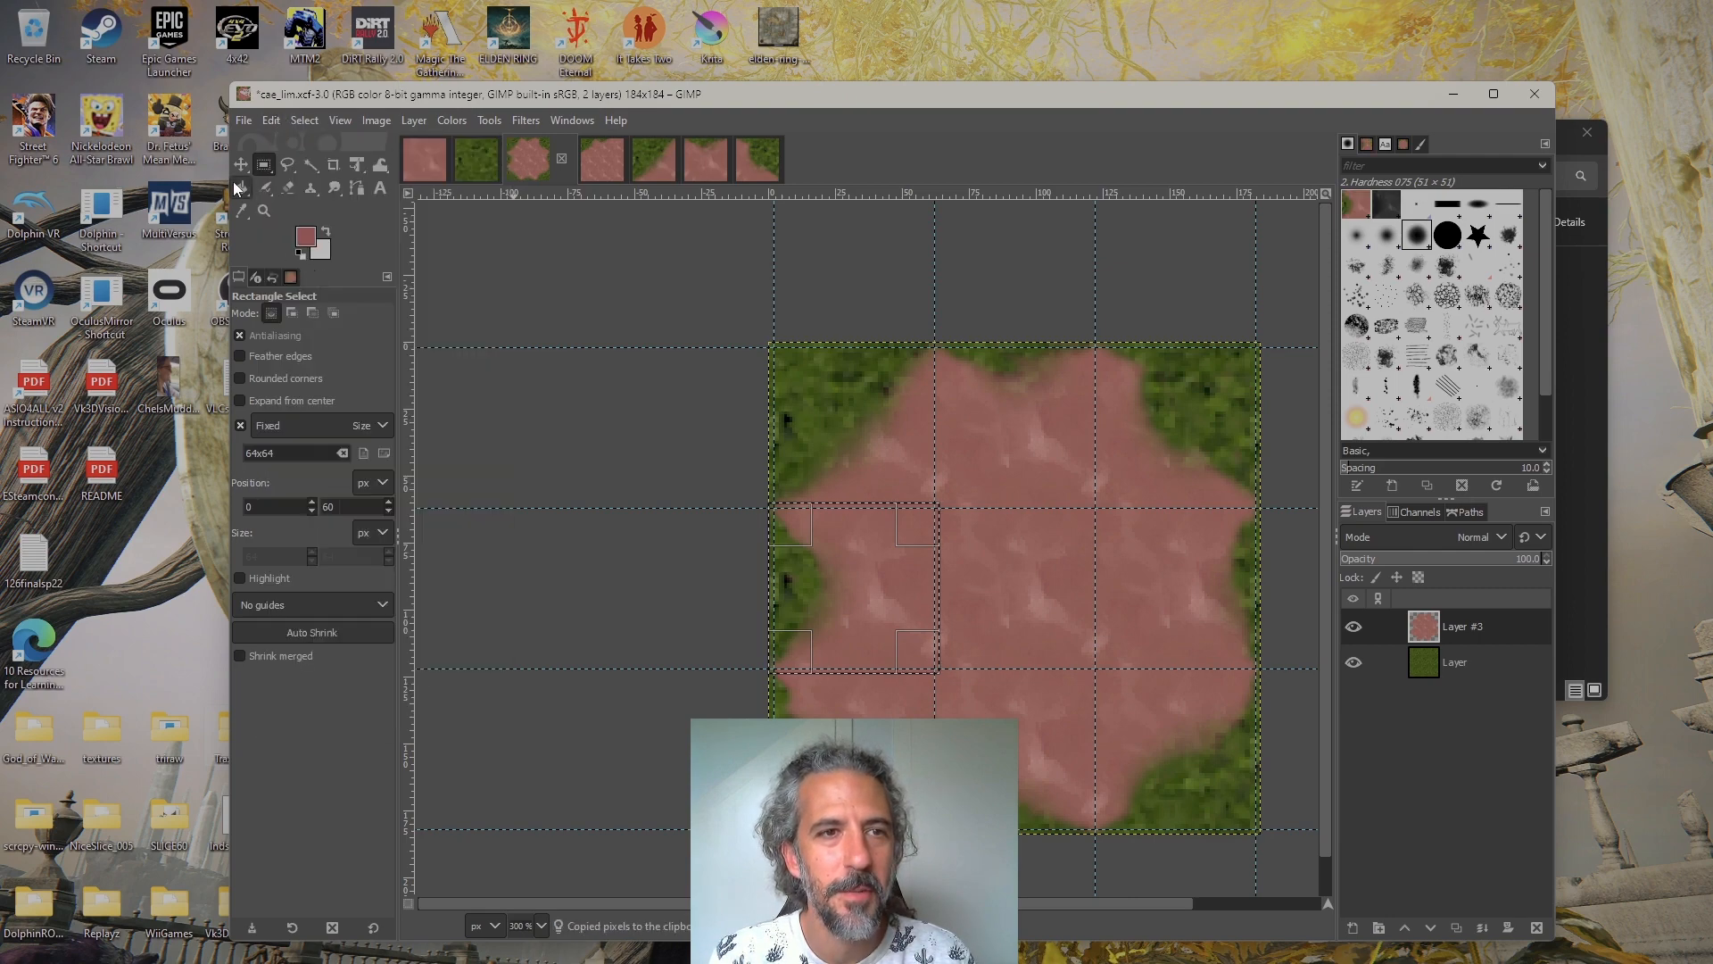
pyautogui.hotkey('ctrl', 'shift', 'v')
# Move the selection in cae_lim.xcf to the center tile at position 60, 60 and copy its visible content into a new image
pyautogui.click(528, 159)
pyautogui.moveTo(877, 612); pyautogui.dragTo(1037, 612)
pyautogui.scroll(1, 1037, 612)
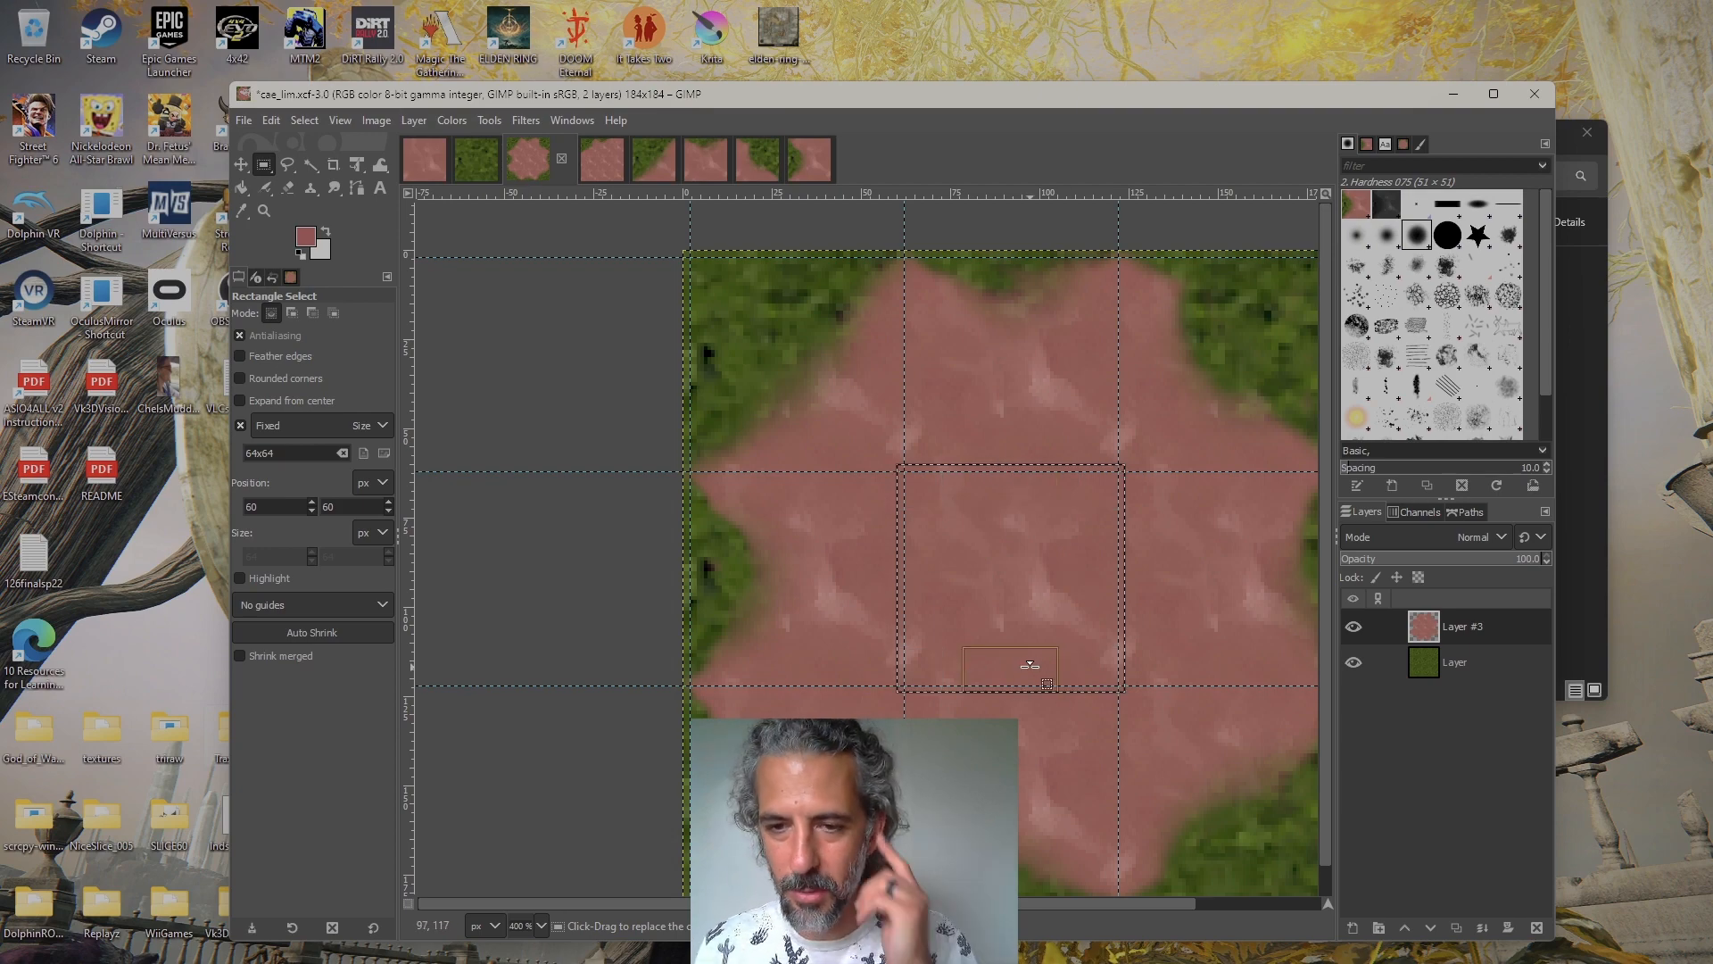
pyautogui.click(271, 120)
pyautogui.click(344, 273)
pyautogui.hotkey('ctrl', 'shift', 'v')
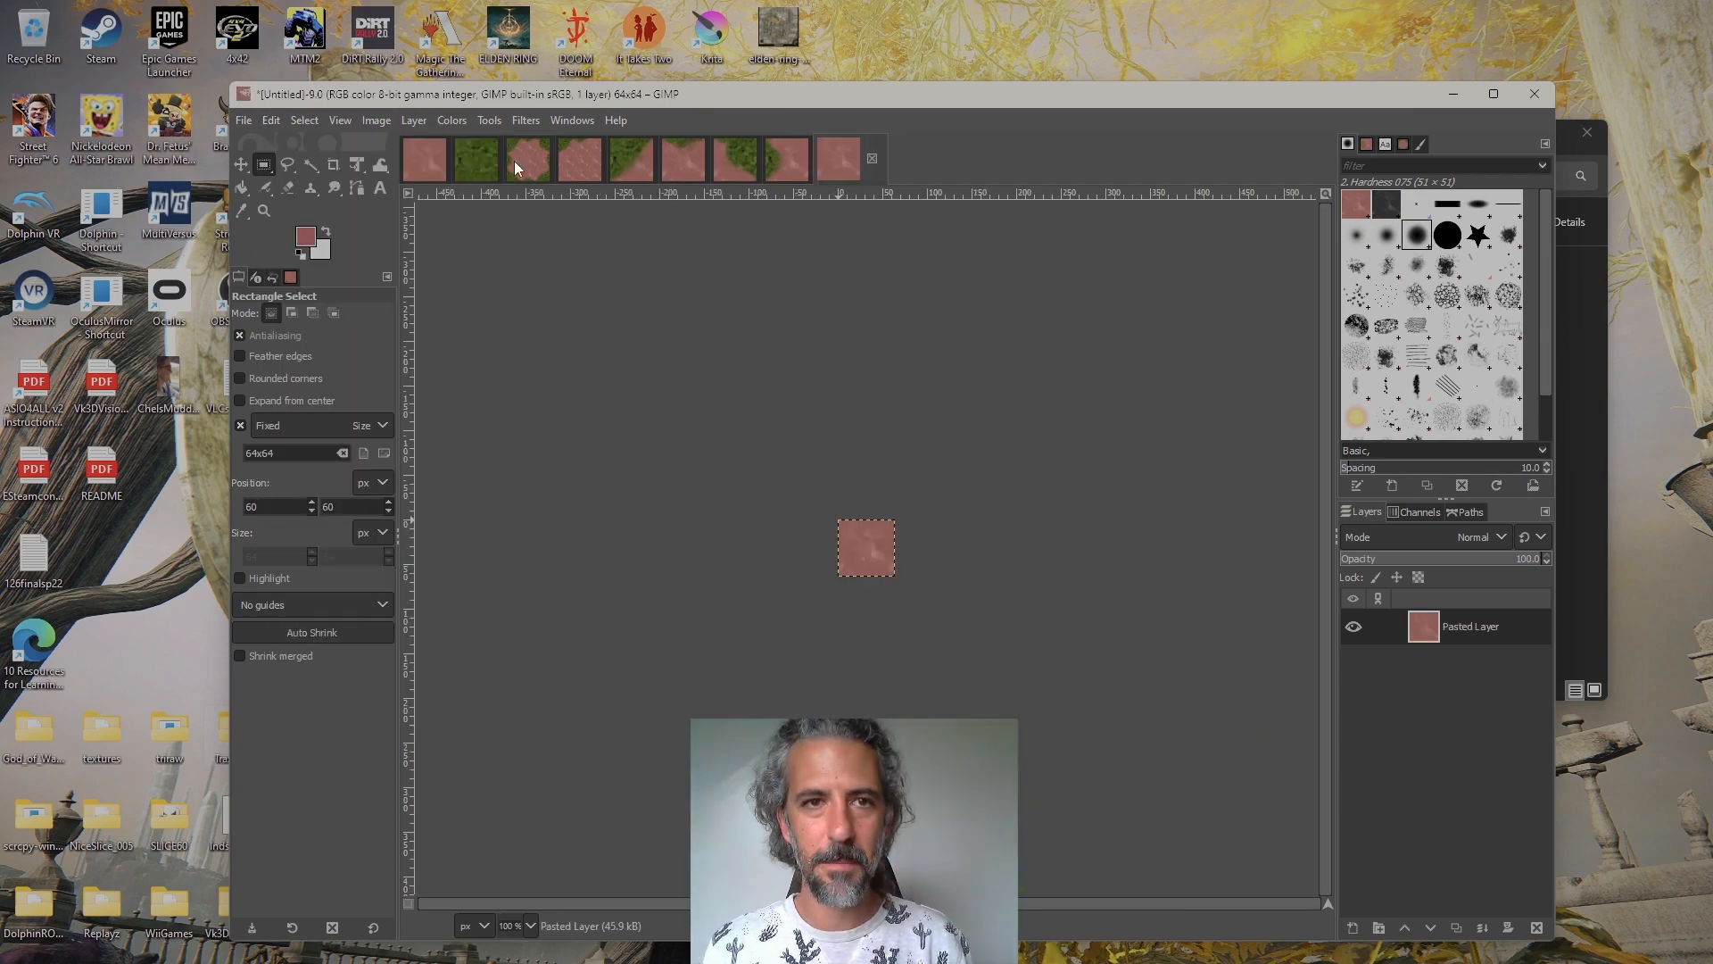
# Move the 64×64 selection in cae_lim.xcf to the middle-right tile and copy its visible content into a new image
pyautogui.click(515, 164)
pyautogui.moveTo(1020, 629); pyautogui.dragTo(1111, 616)
pyautogui.click(271, 121)
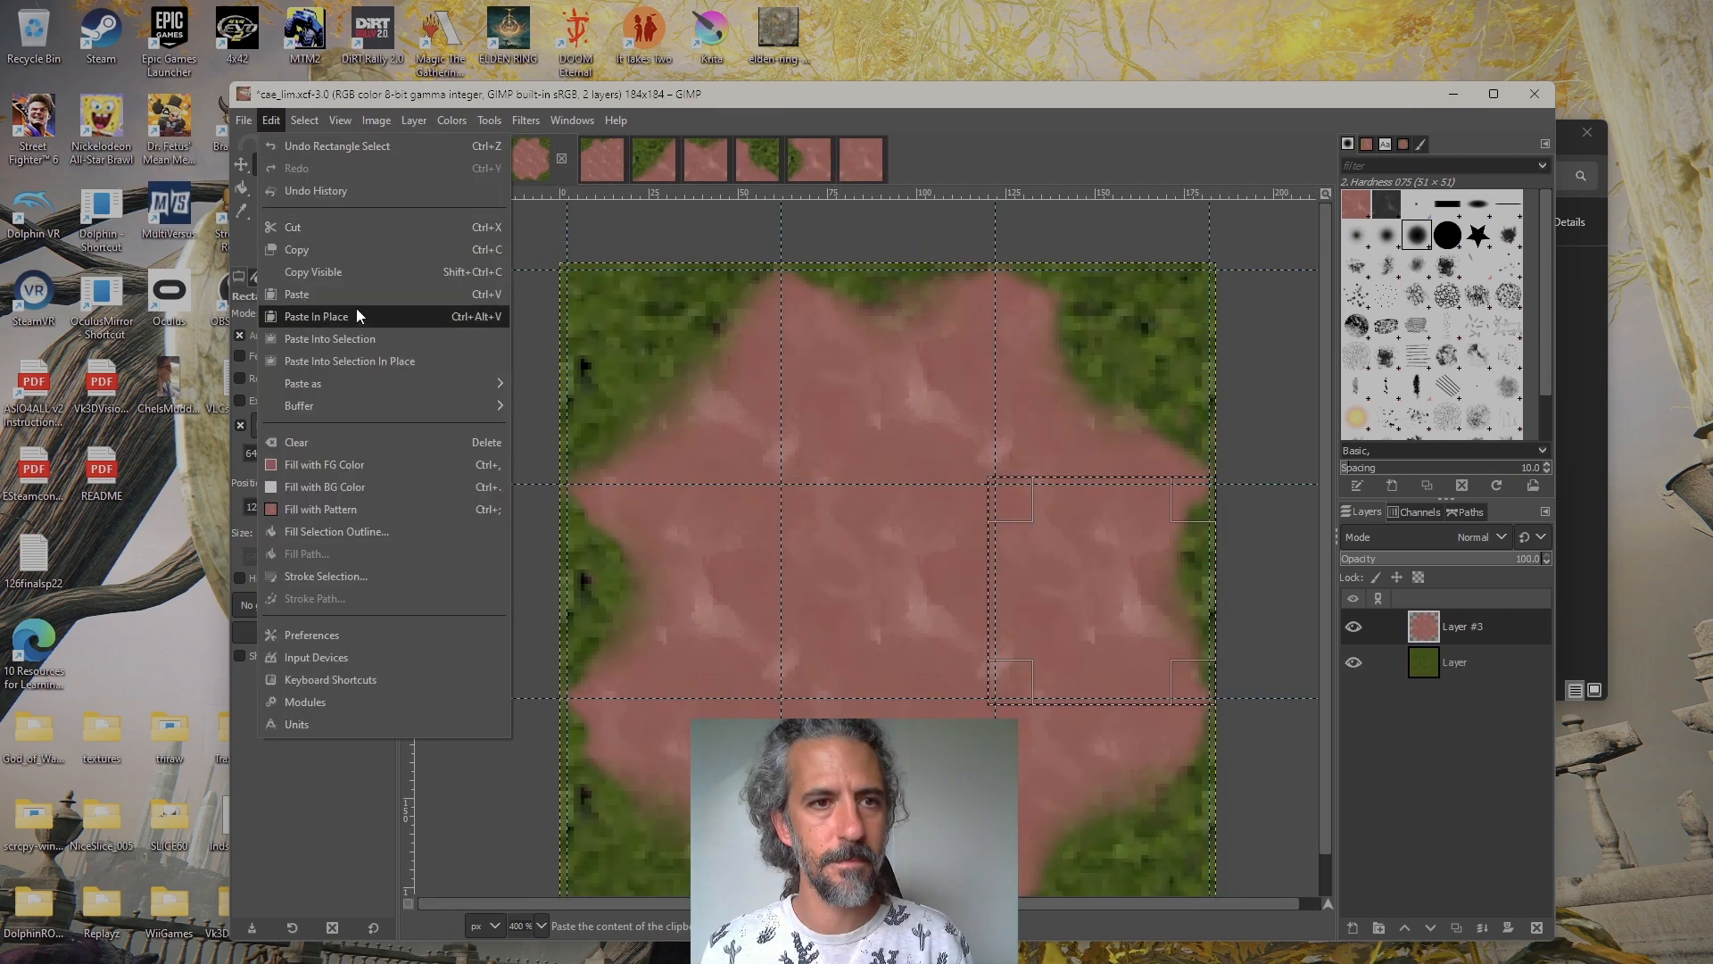
pyautogui.click(345, 273)
pyautogui.hotkey('ctrl', 'shift', 'v')
# Move the 64×64 selection in cae_lim.xcf to the bottom-left tile and copy its visible content into a new image
pyautogui.click(521, 168)
pyautogui.scroll(-3, 661, 554)
pyautogui.moveTo(673, 591)
pyautogui.mouseDown()
pyautogui.moveTo(673, 605)
pyautogui.moveTo(860, 601)
pyautogui.moveTo(873, 573)
pyautogui.moveTo(1084, 574)
pyautogui.mouseUp()
pyautogui.click(272, 121)
pyautogui.click(344, 273)
pyautogui.click(244, 121)
pyautogui.click(271, 125)
pyautogui.click(265, 125)
pyautogui.click(285, 93)
pyautogui.hotkey('ctrl', 'shift', 'v')
# Move the 64×64 selection in cae_lim.xcf to the bottom-middle tile and copy its visible content into a new image
pyautogui.click(513, 154)
pyautogui.click(293, 122)
pyautogui.moveTo(271, 120)
pyautogui.click(344, 273)
pyautogui.hotkey('ctrl', 'shift', 'v')
# Move the 64×64 selection in cae_lim.xcf to the bottom-right tile at position 120, 120 and copy its visible content into a new image
pyautogui.click(521, 160)
pyautogui.click(280, 122)
pyautogui.click(345, 273)
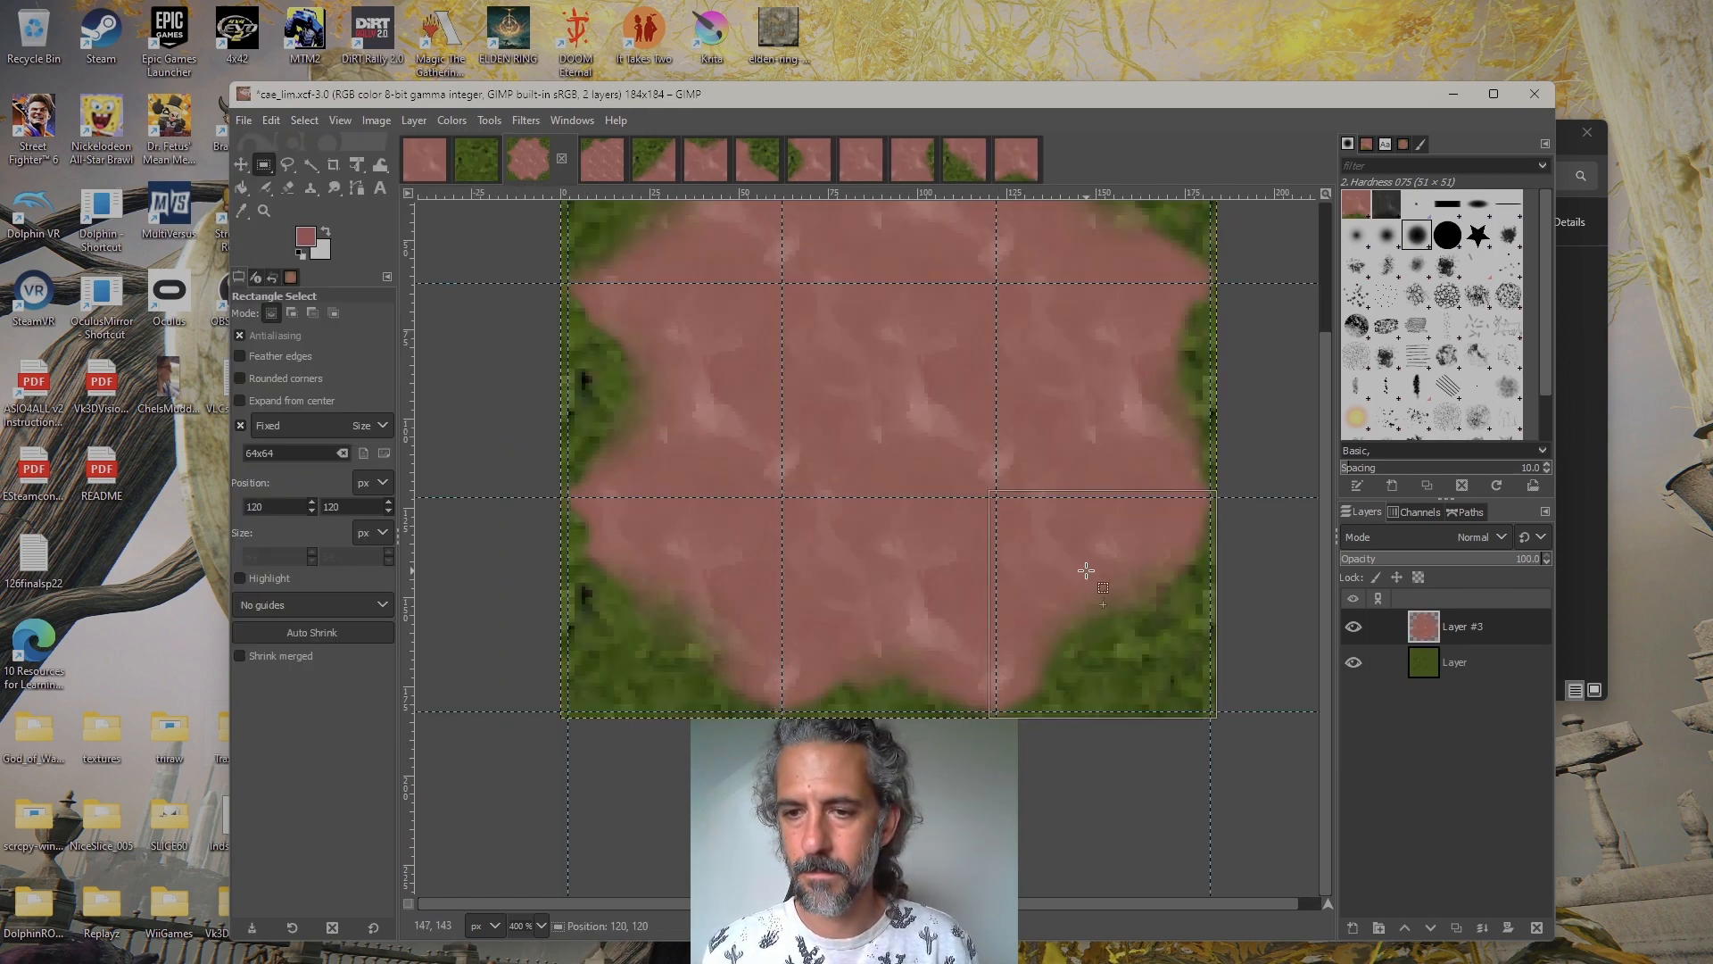
pyautogui.click(279, 122)
pyautogui.click(339, 273)
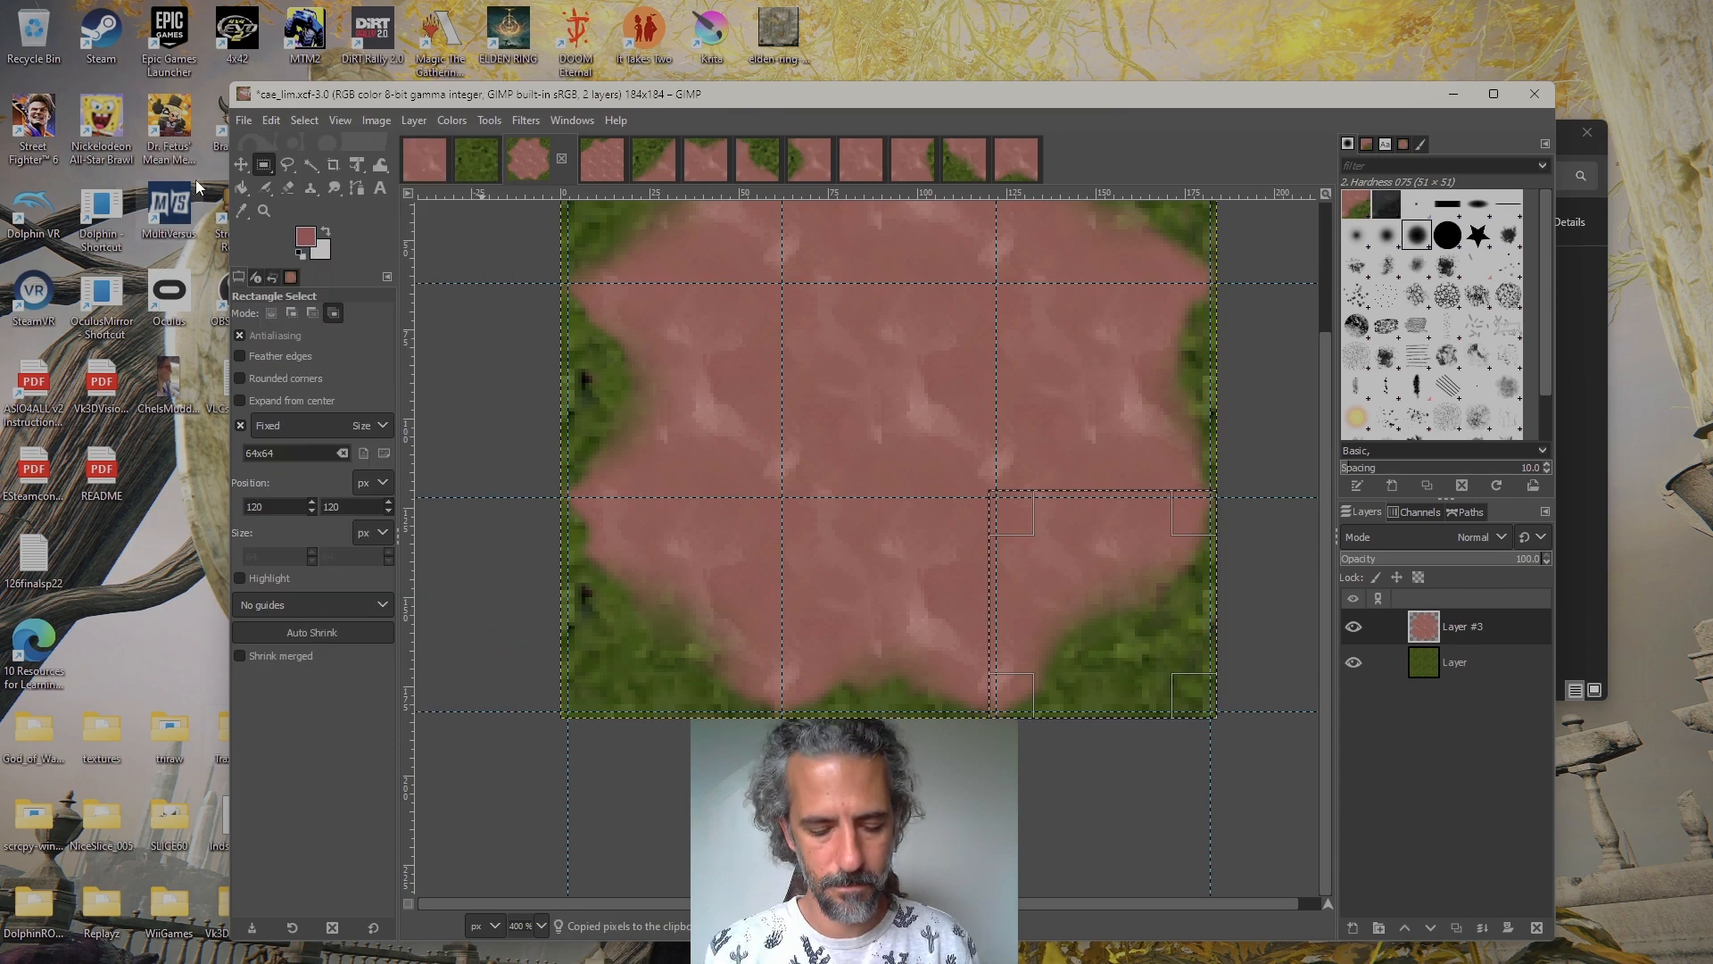
pyautogui.hotkey('ctrl', 'shift', 'v')
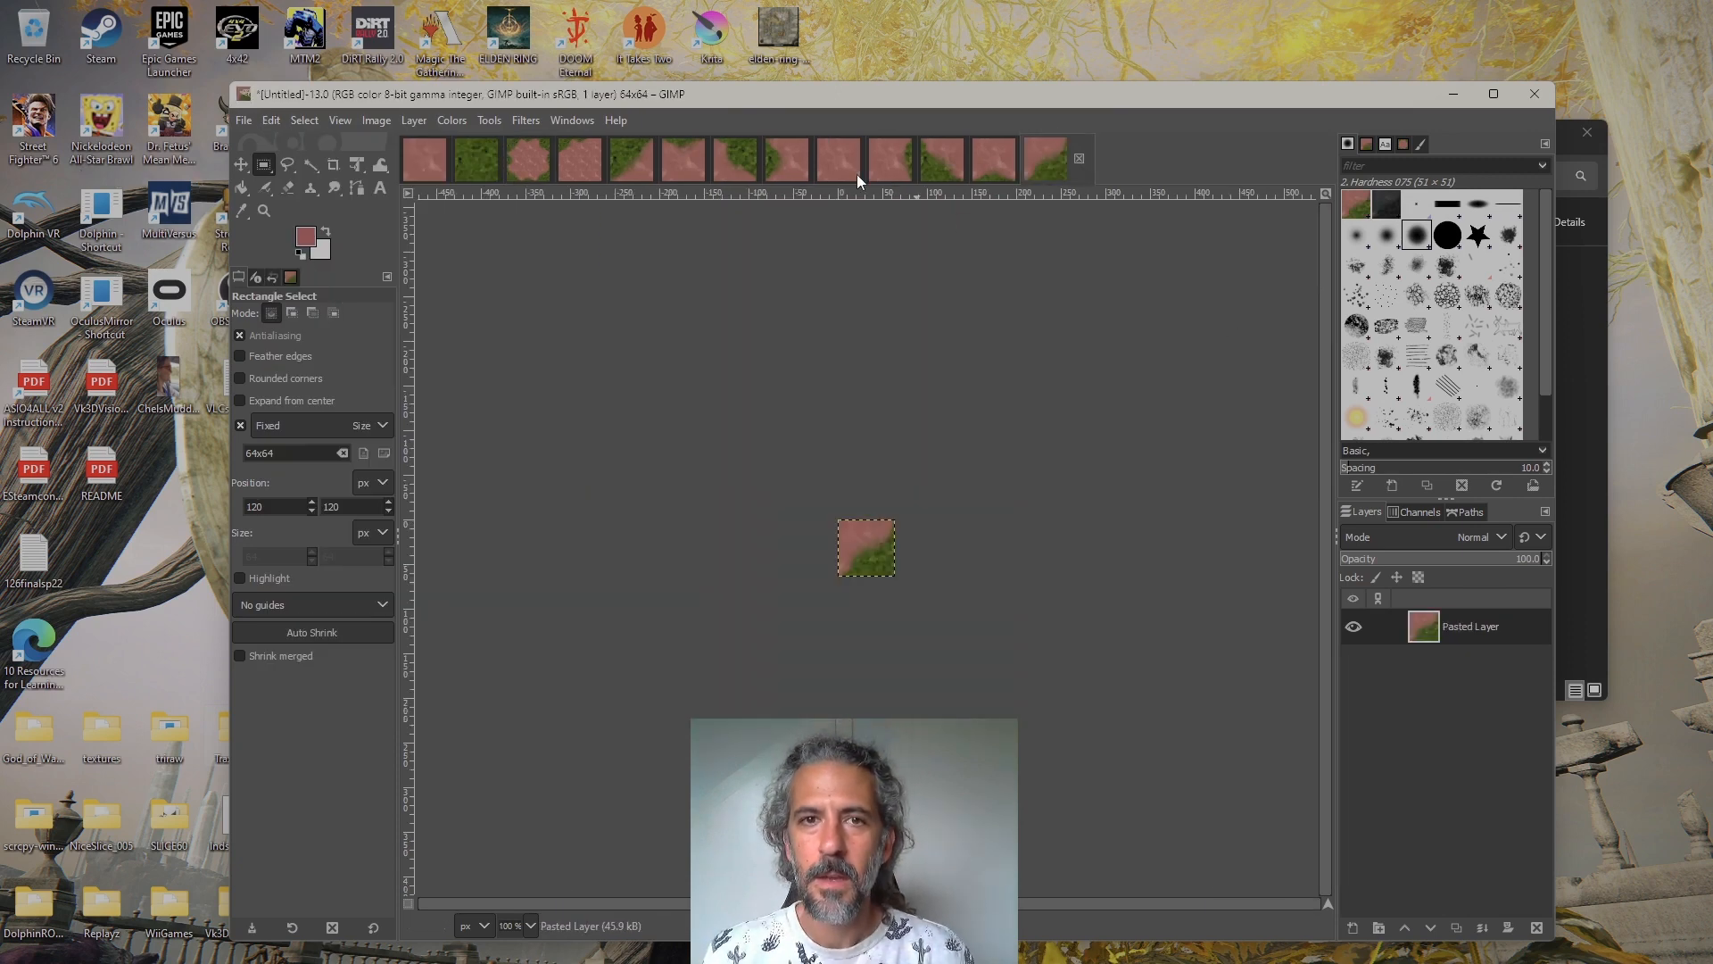
# Switch to Traxx and examine the tile layout in Auto Texture Transitions against cae_lim.xcf, then return to GIMP
pyautogui.click(546, 156)
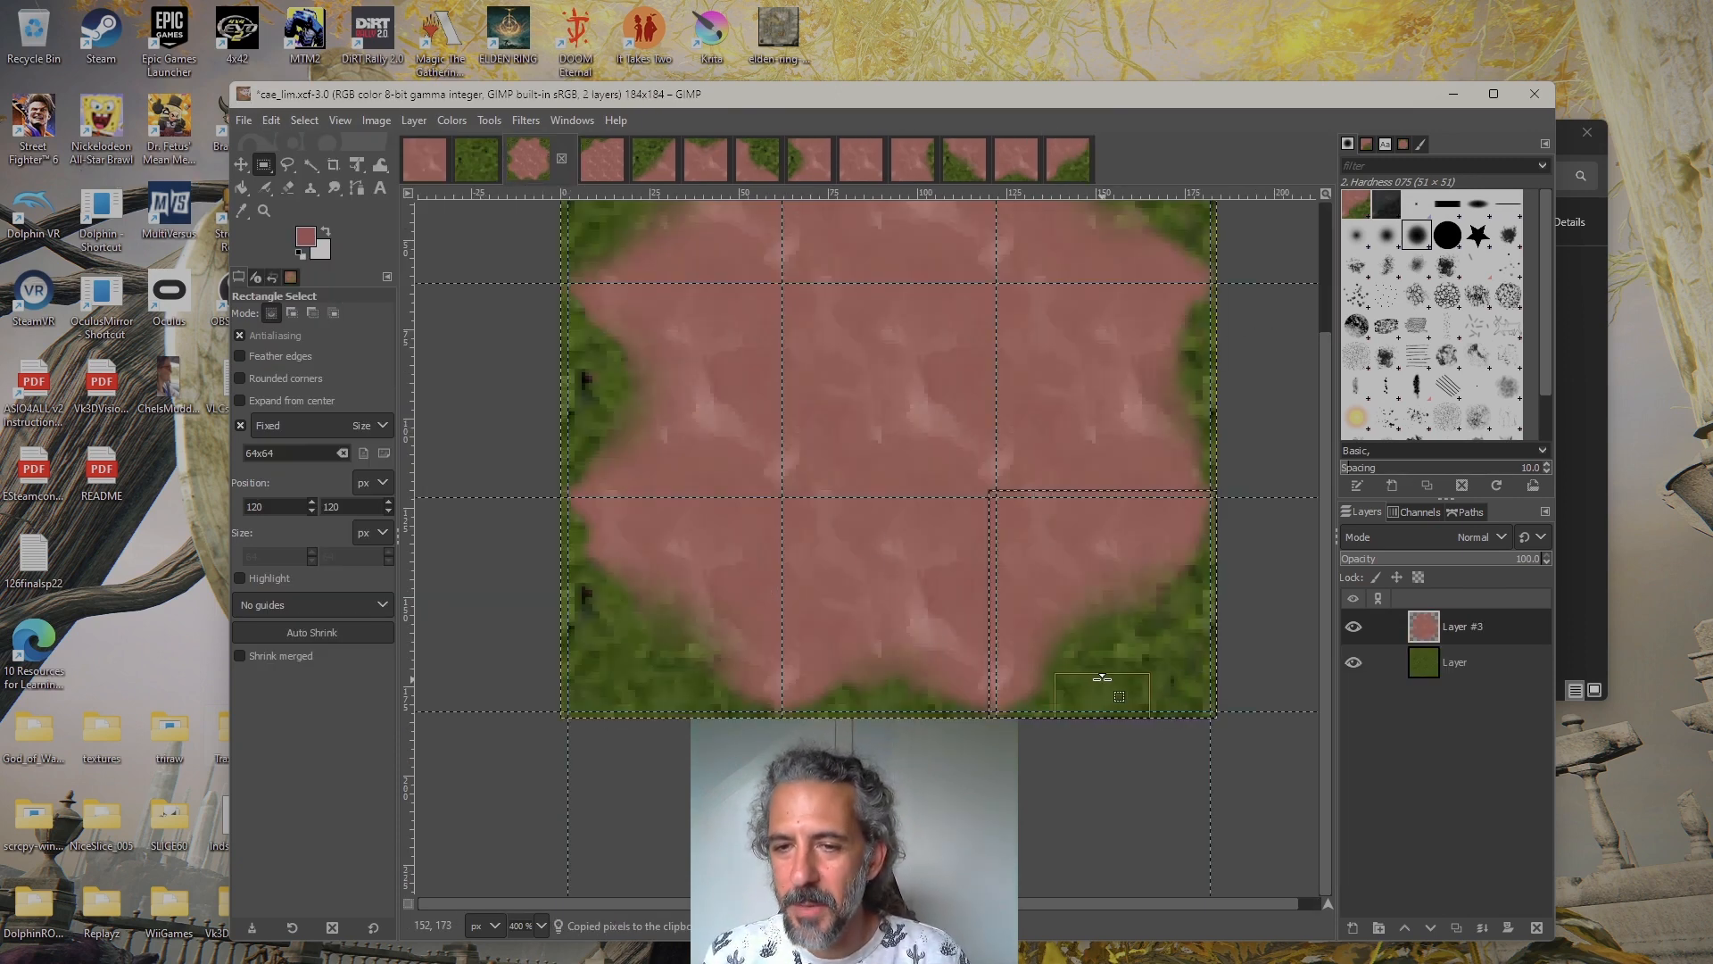
pyautogui.moveTo(904, 421); pyautogui.dragTo(948, 586)
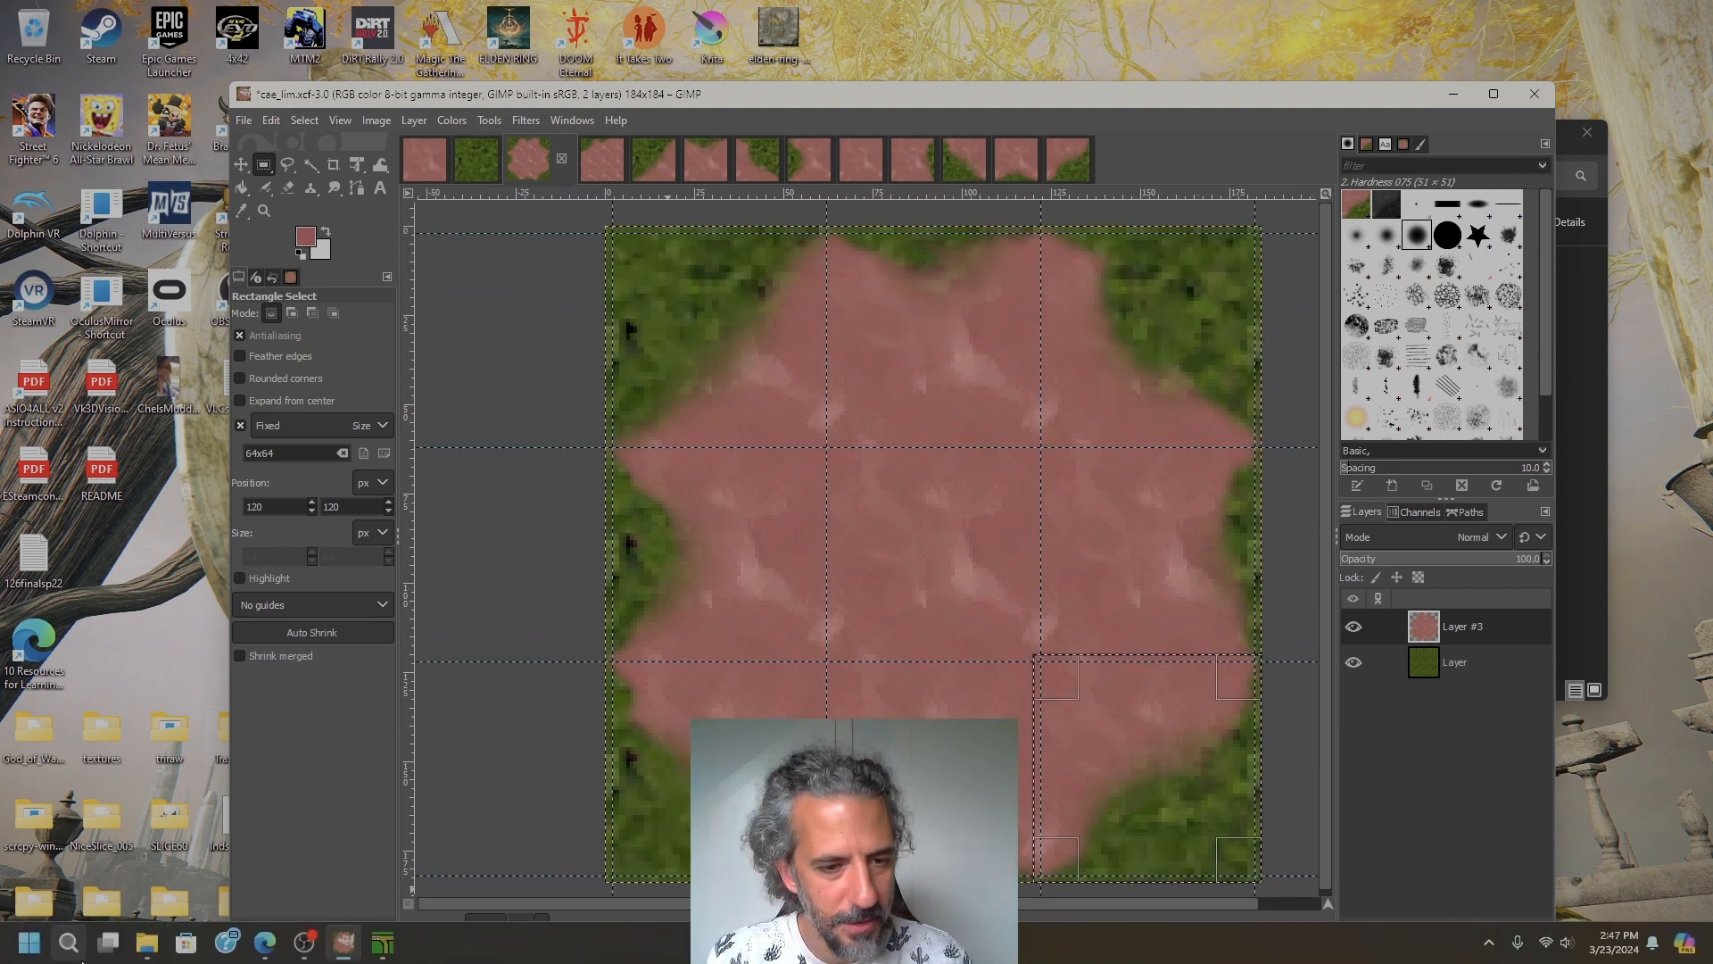
pyautogui.click(373, 952)
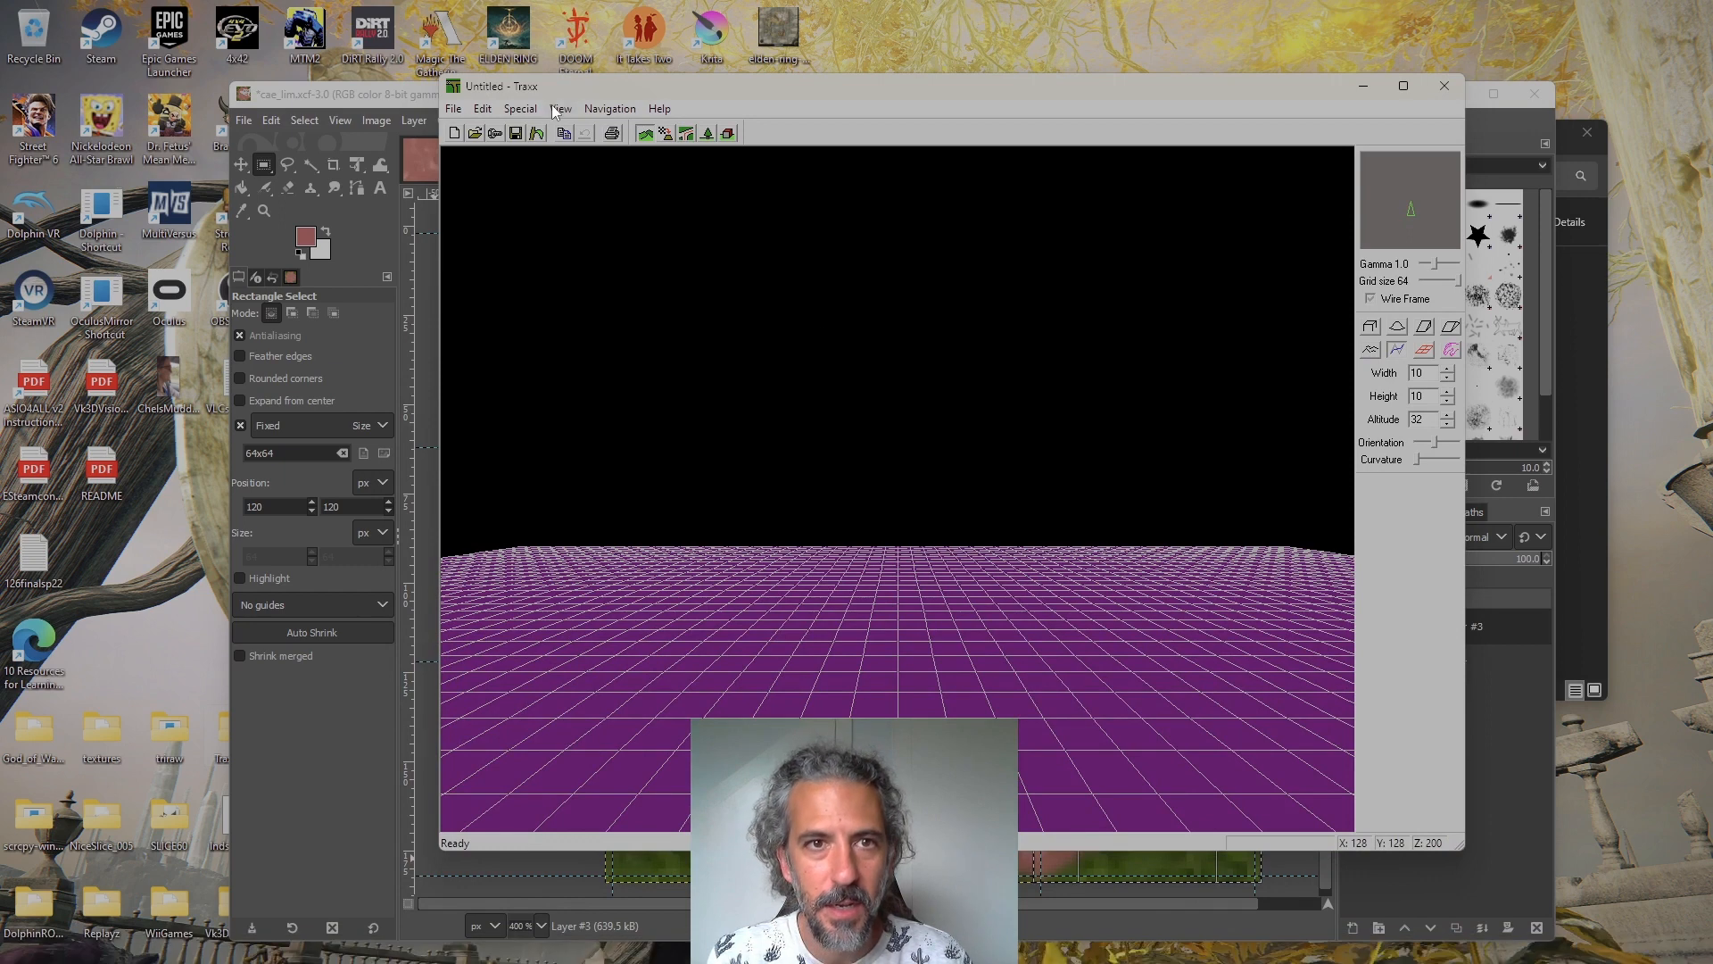
pyautogui.click(520, 109)
pyautogui.click(532, 186)
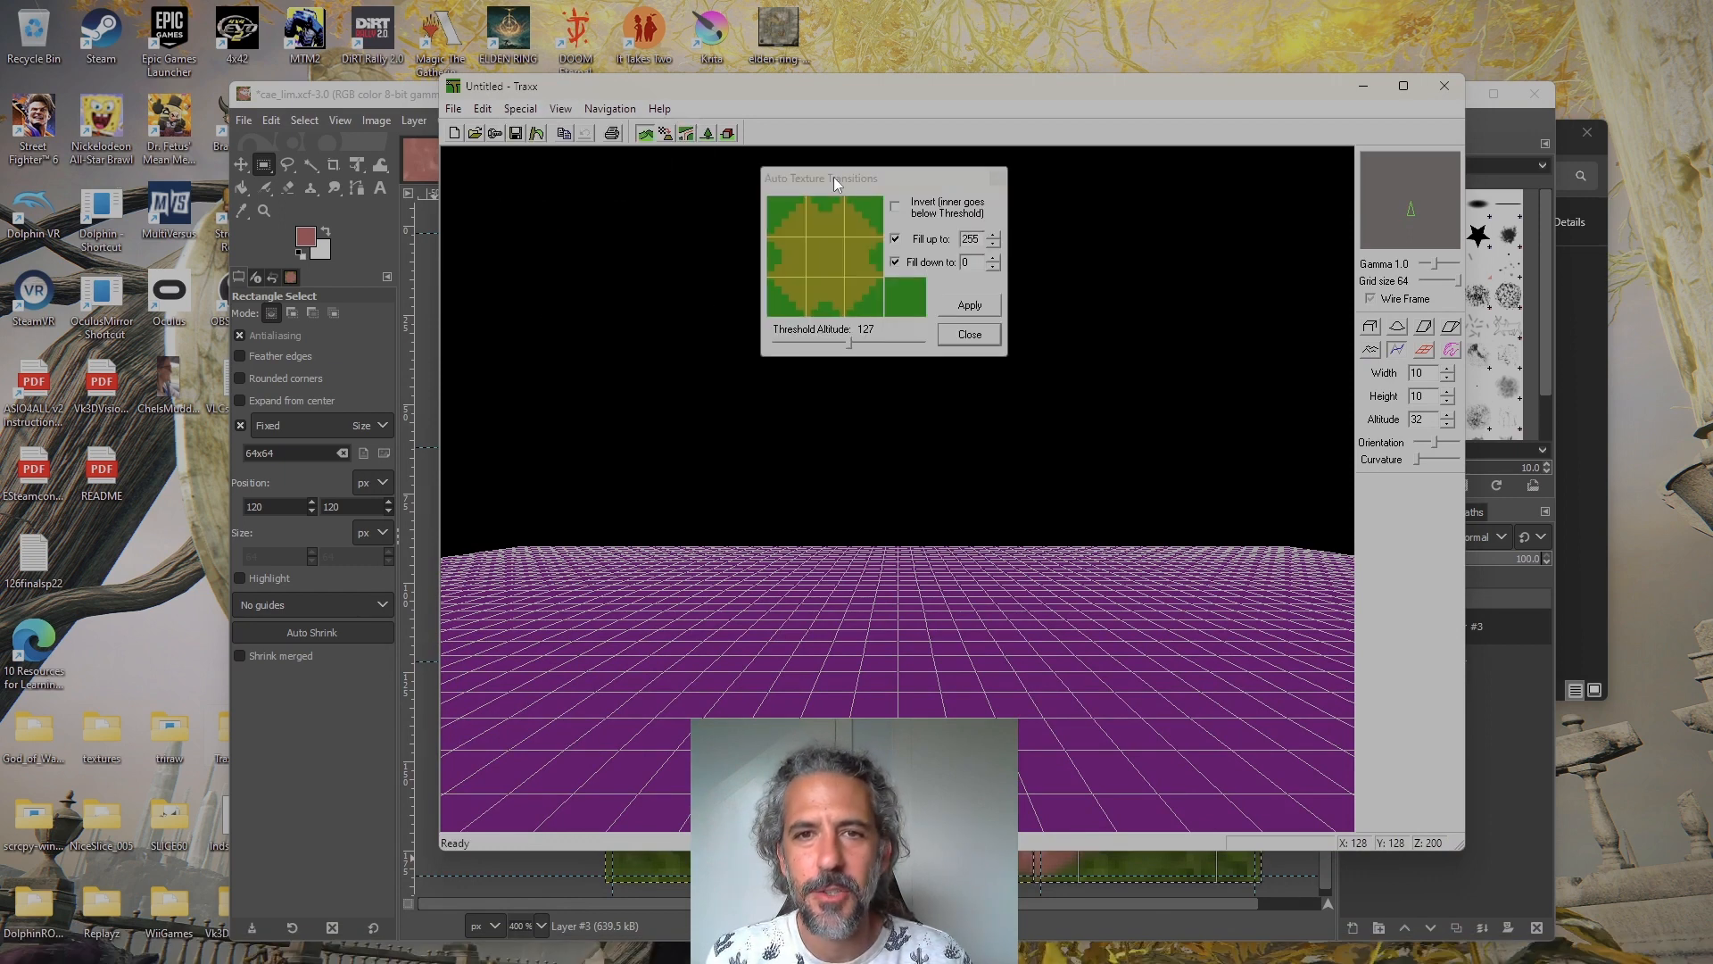
pyautogui.moveTo(862, 185); pyautogui.dragTo(1069, 337)
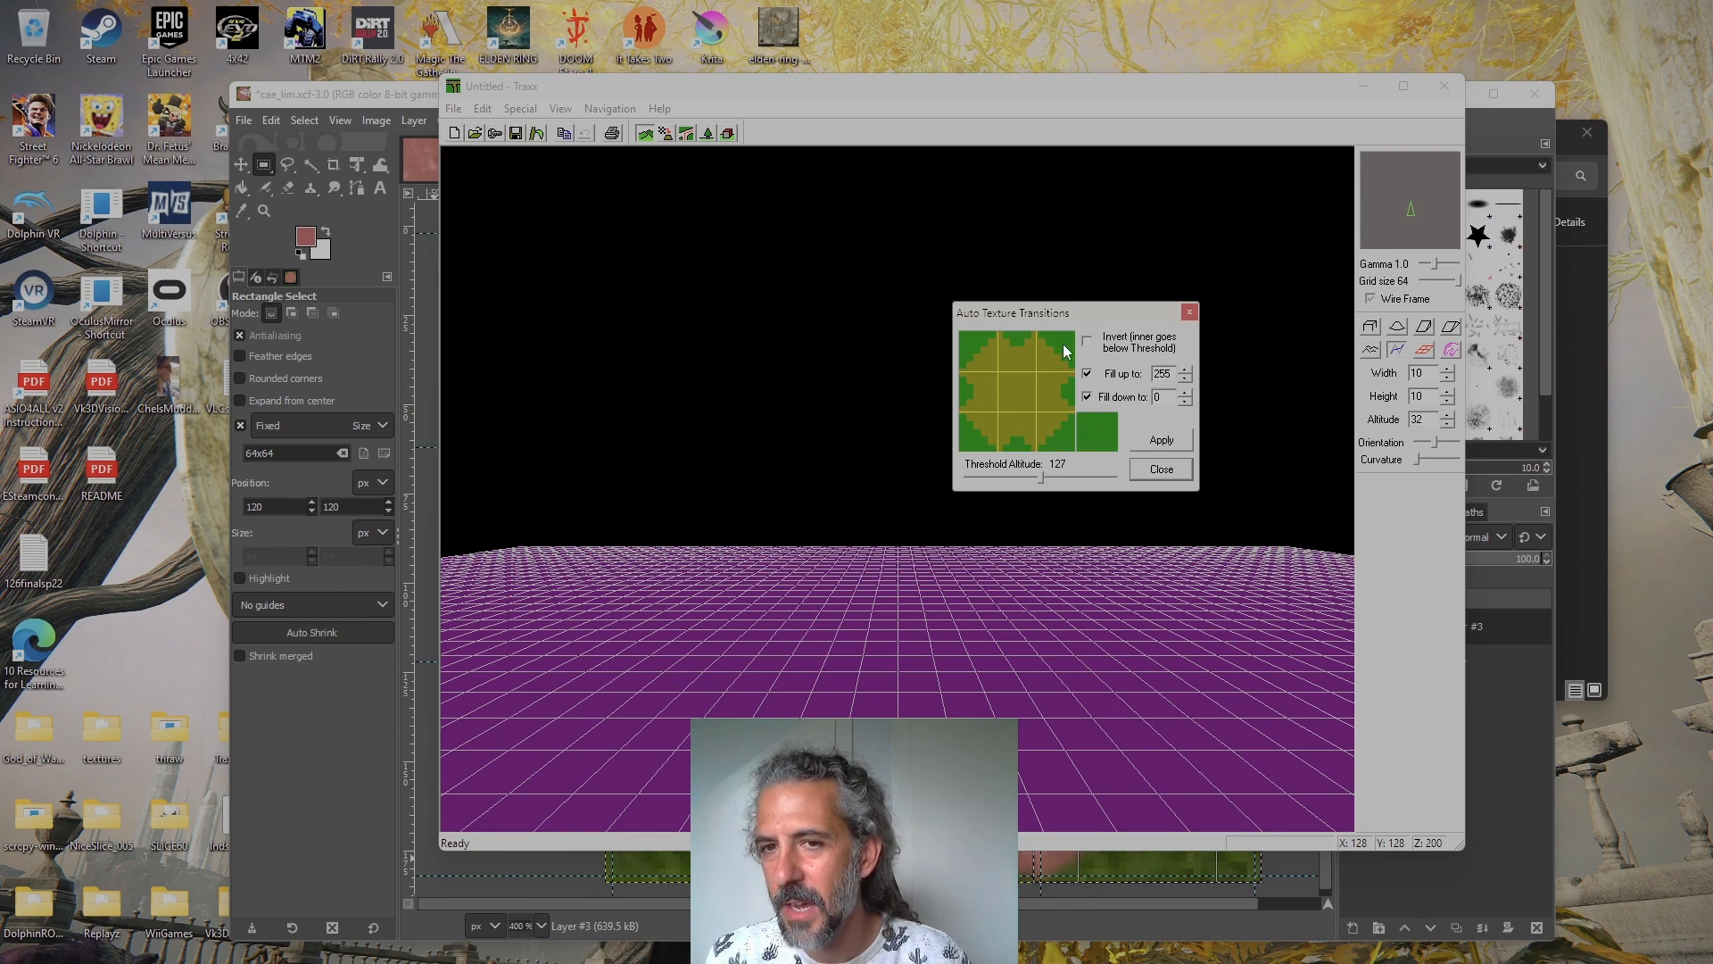
pyautogui.click(960, 421)
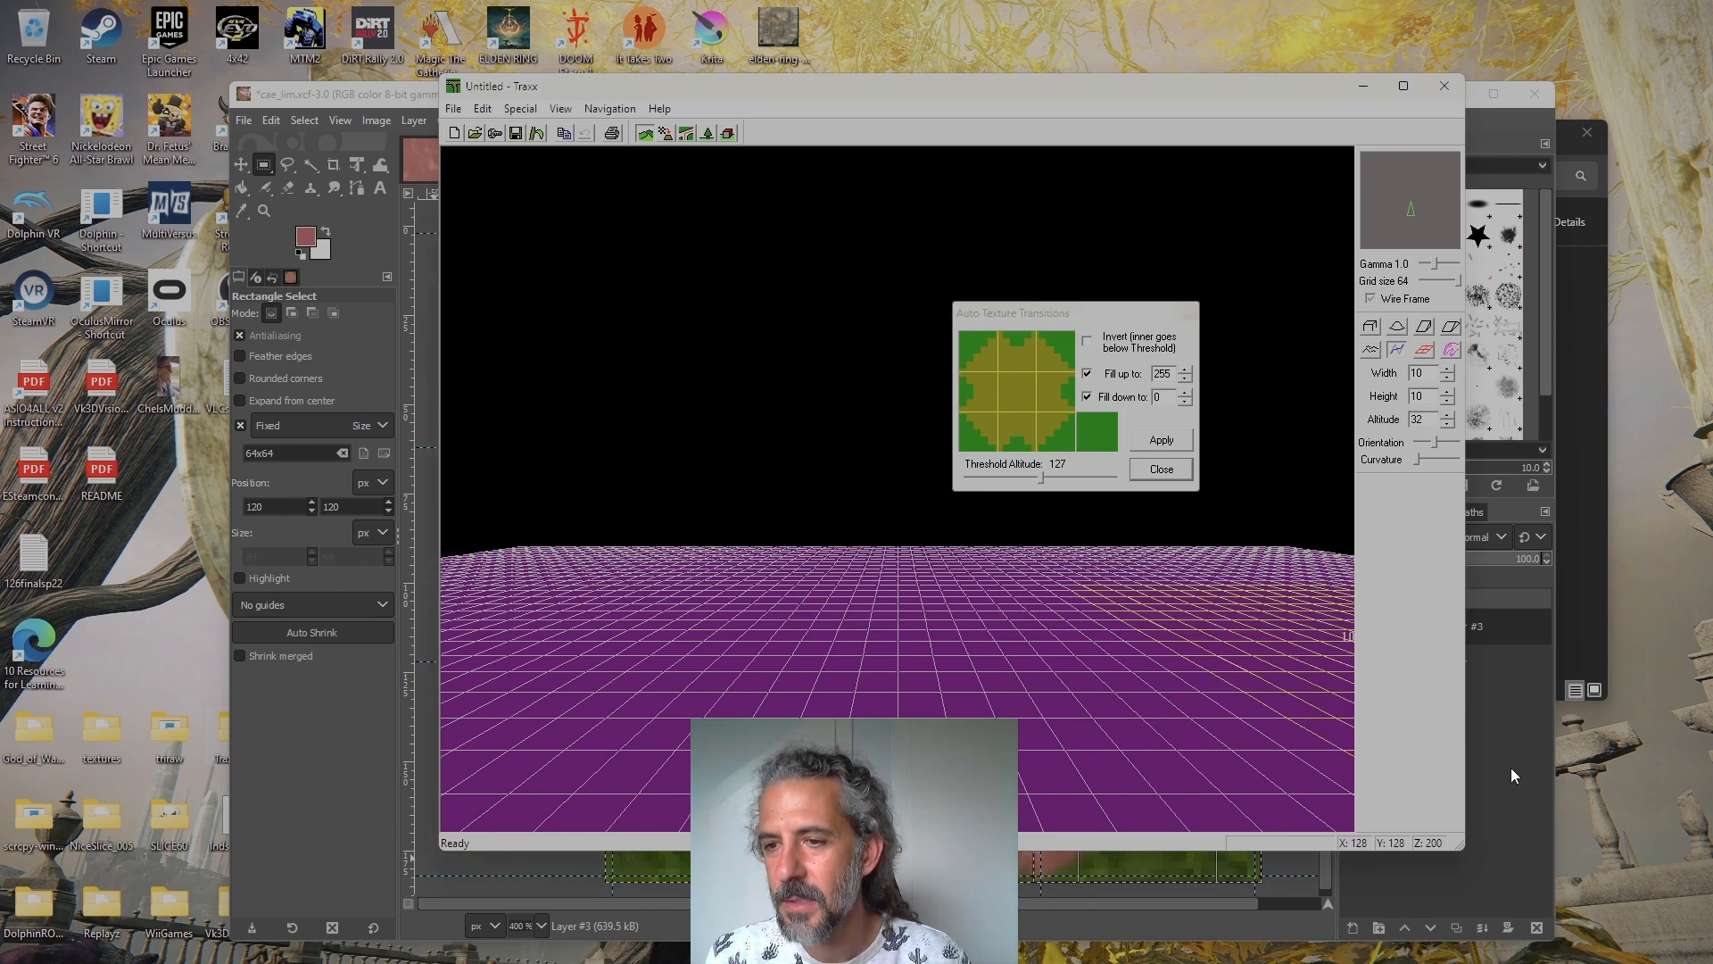
pyautogui.click(1512, 768)
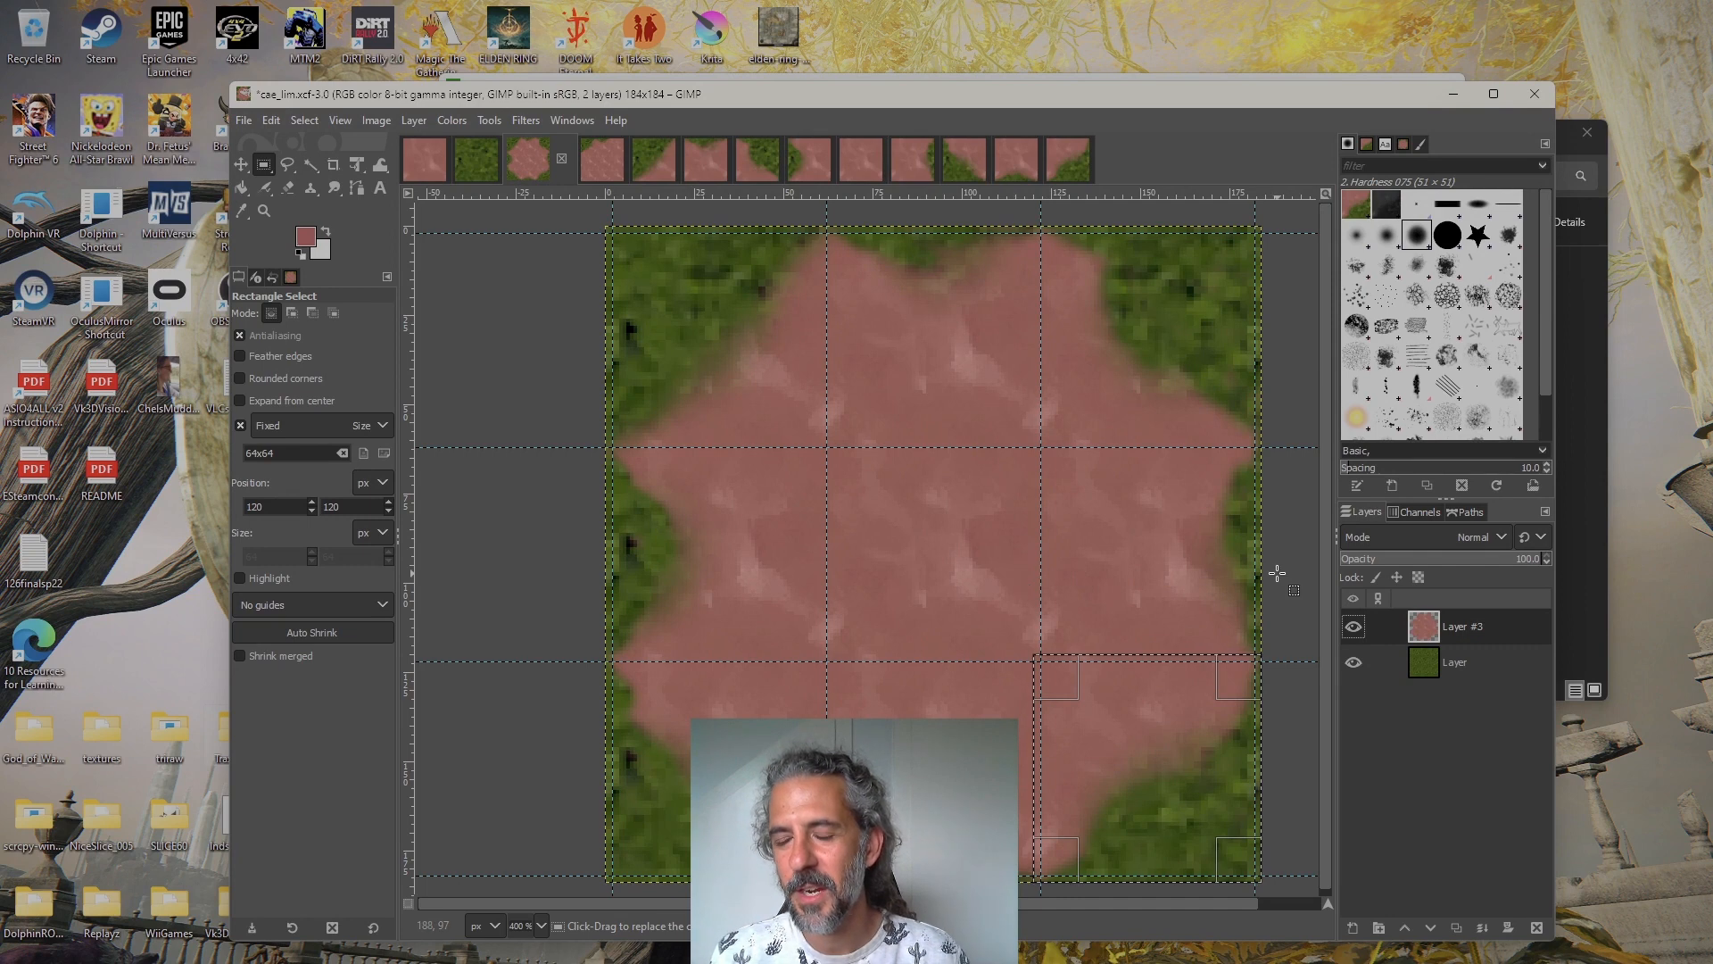
pyautogui.click(1357, 627)
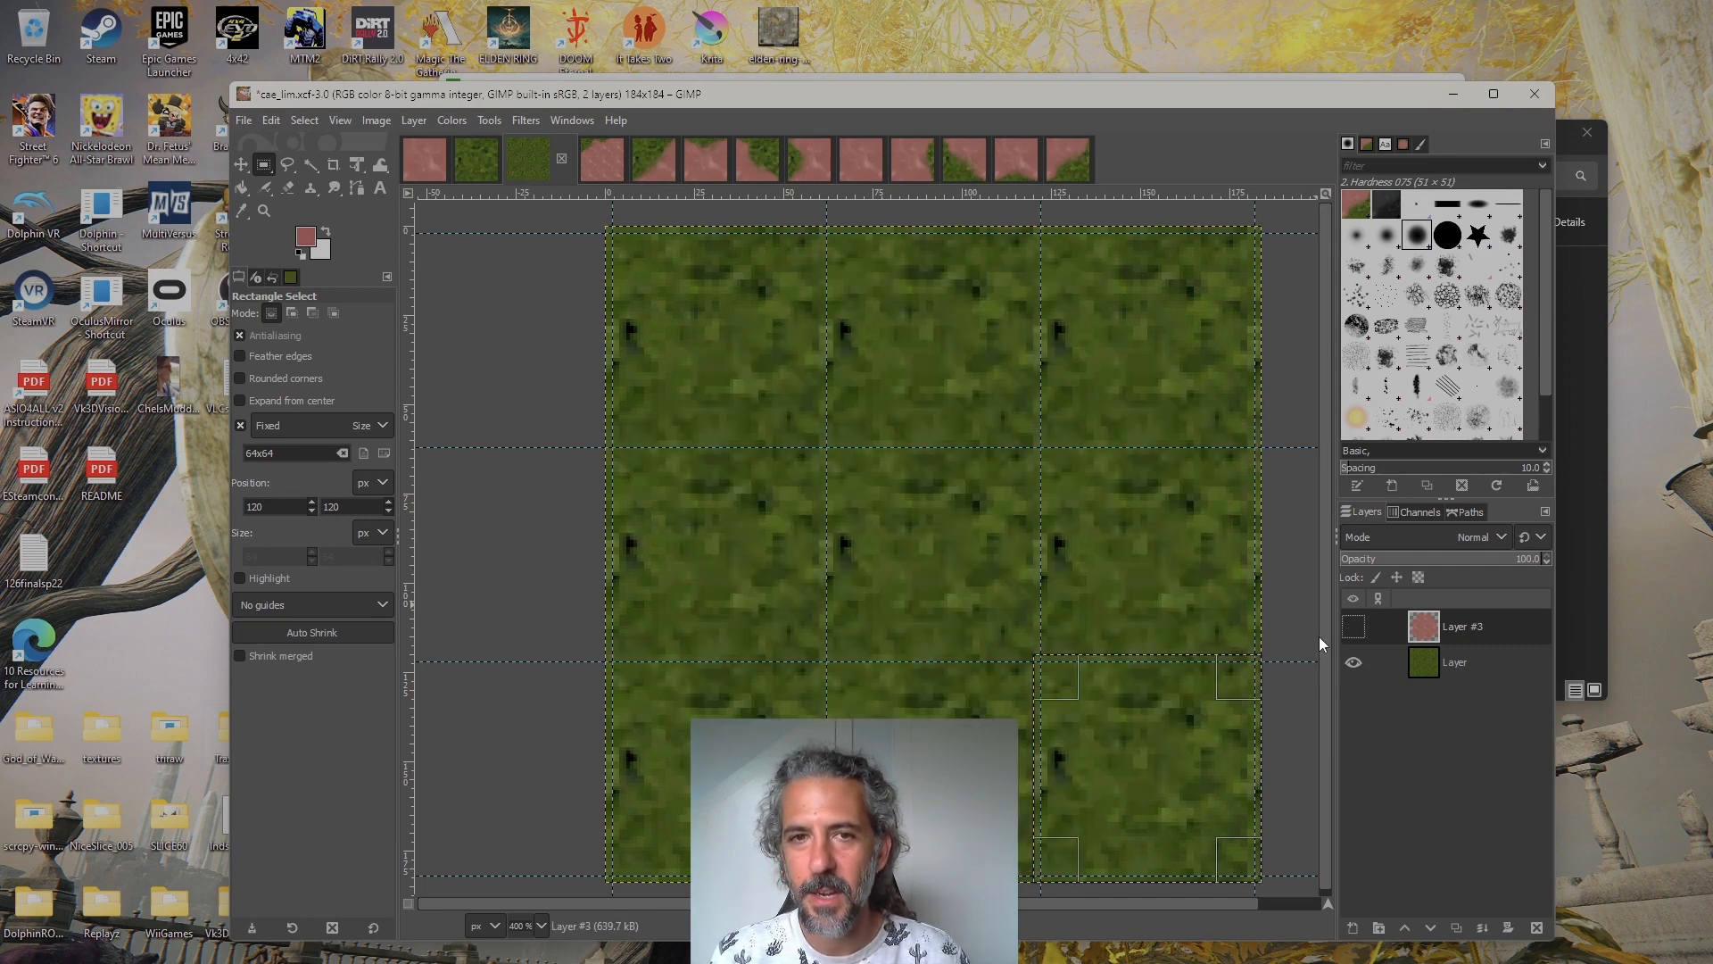
pyautogui.moveTo(773, 422); pyautogui.dragTo(933, 585)
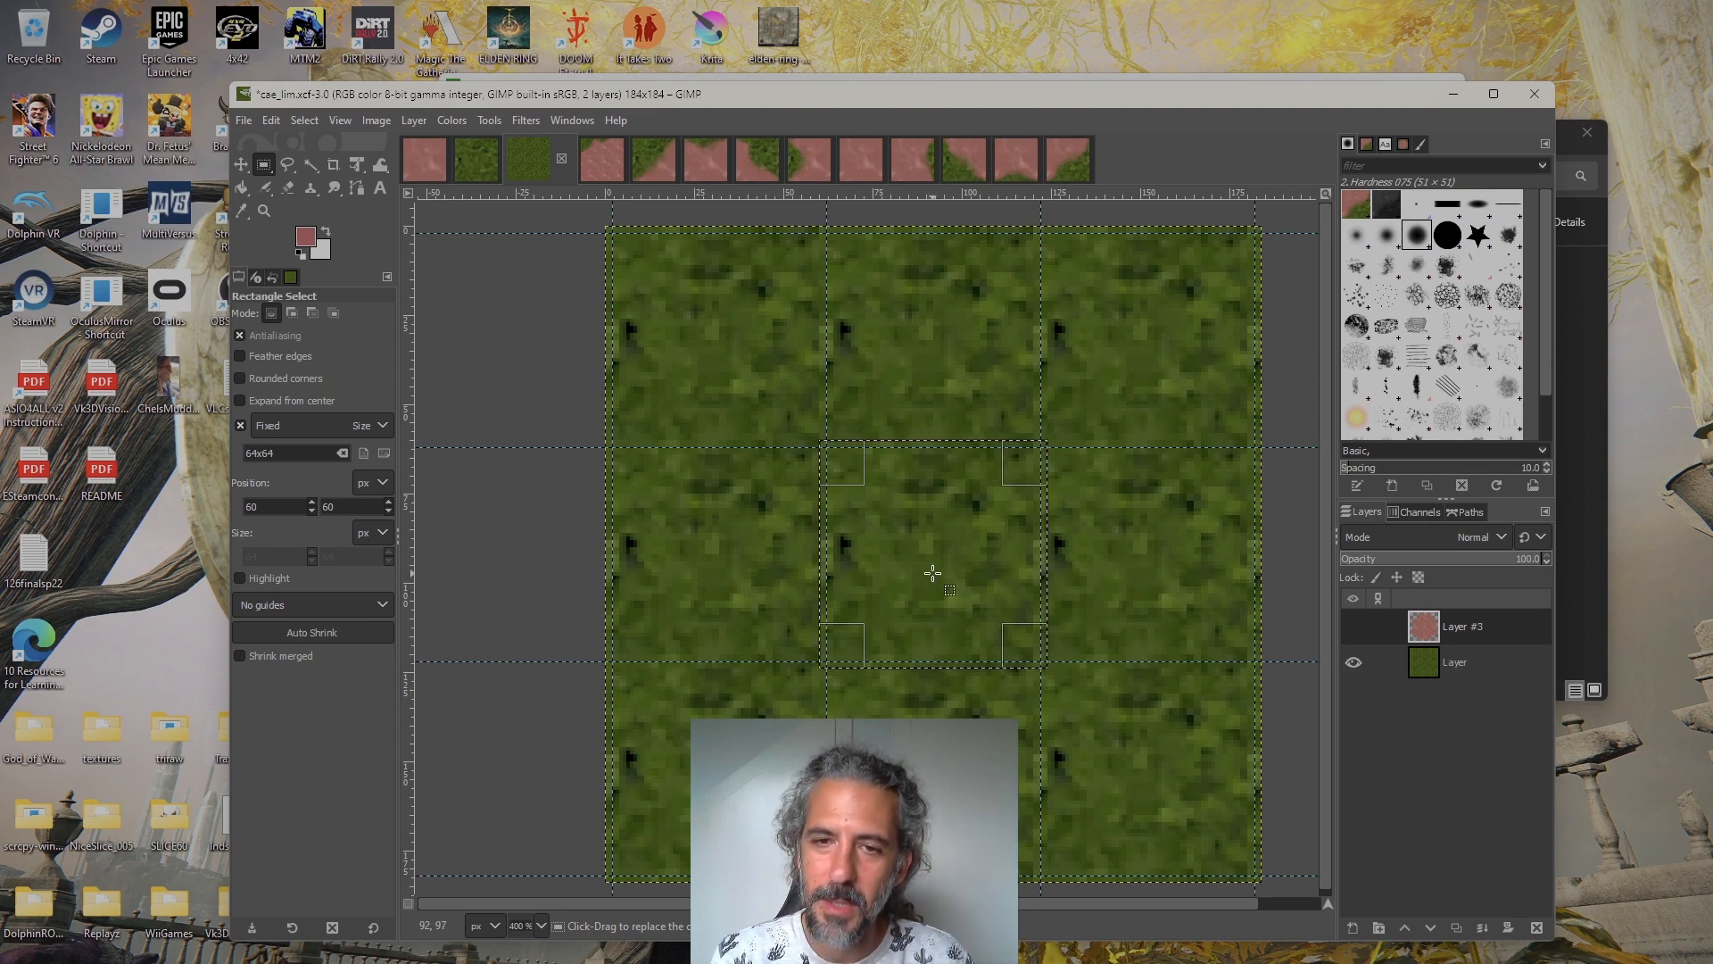
pyautogui.click(1353, 626)
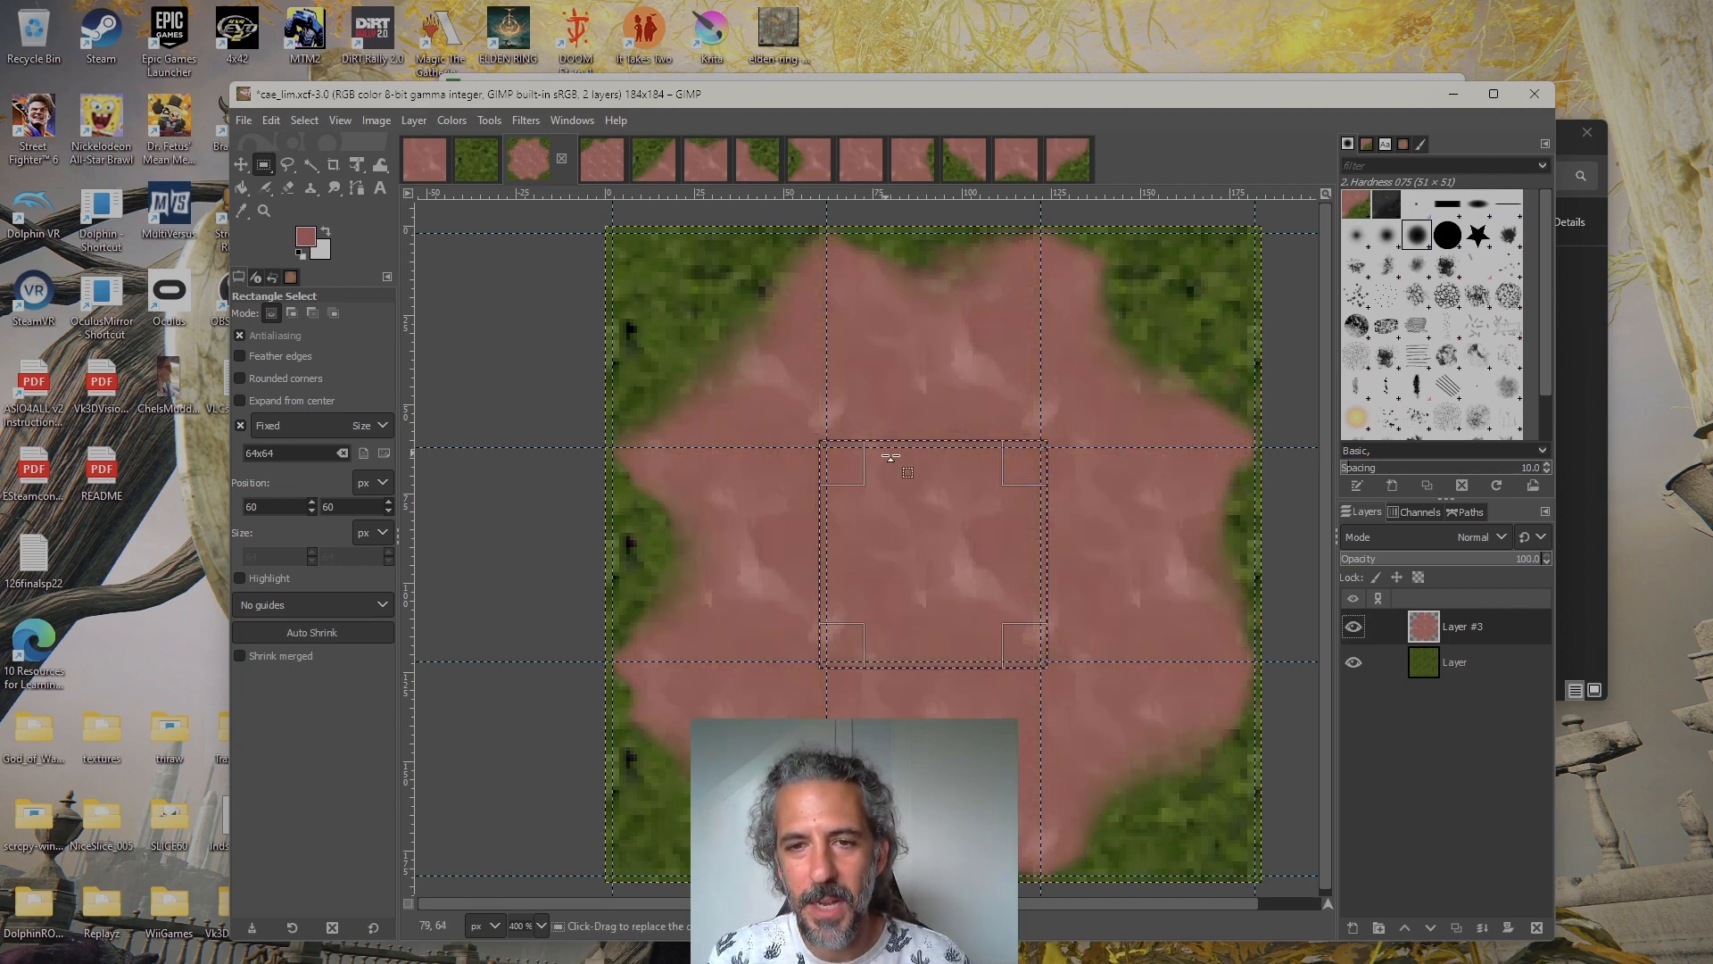
# Hide Layer #3, move the 64×64 selection to the top-left tile at position 0, 0, and copy the visible grass into a new image
pyautogui.click(1353, 627)
pyautogui.moveTo(915, 555); pyautogui.dragTo(703, 339)
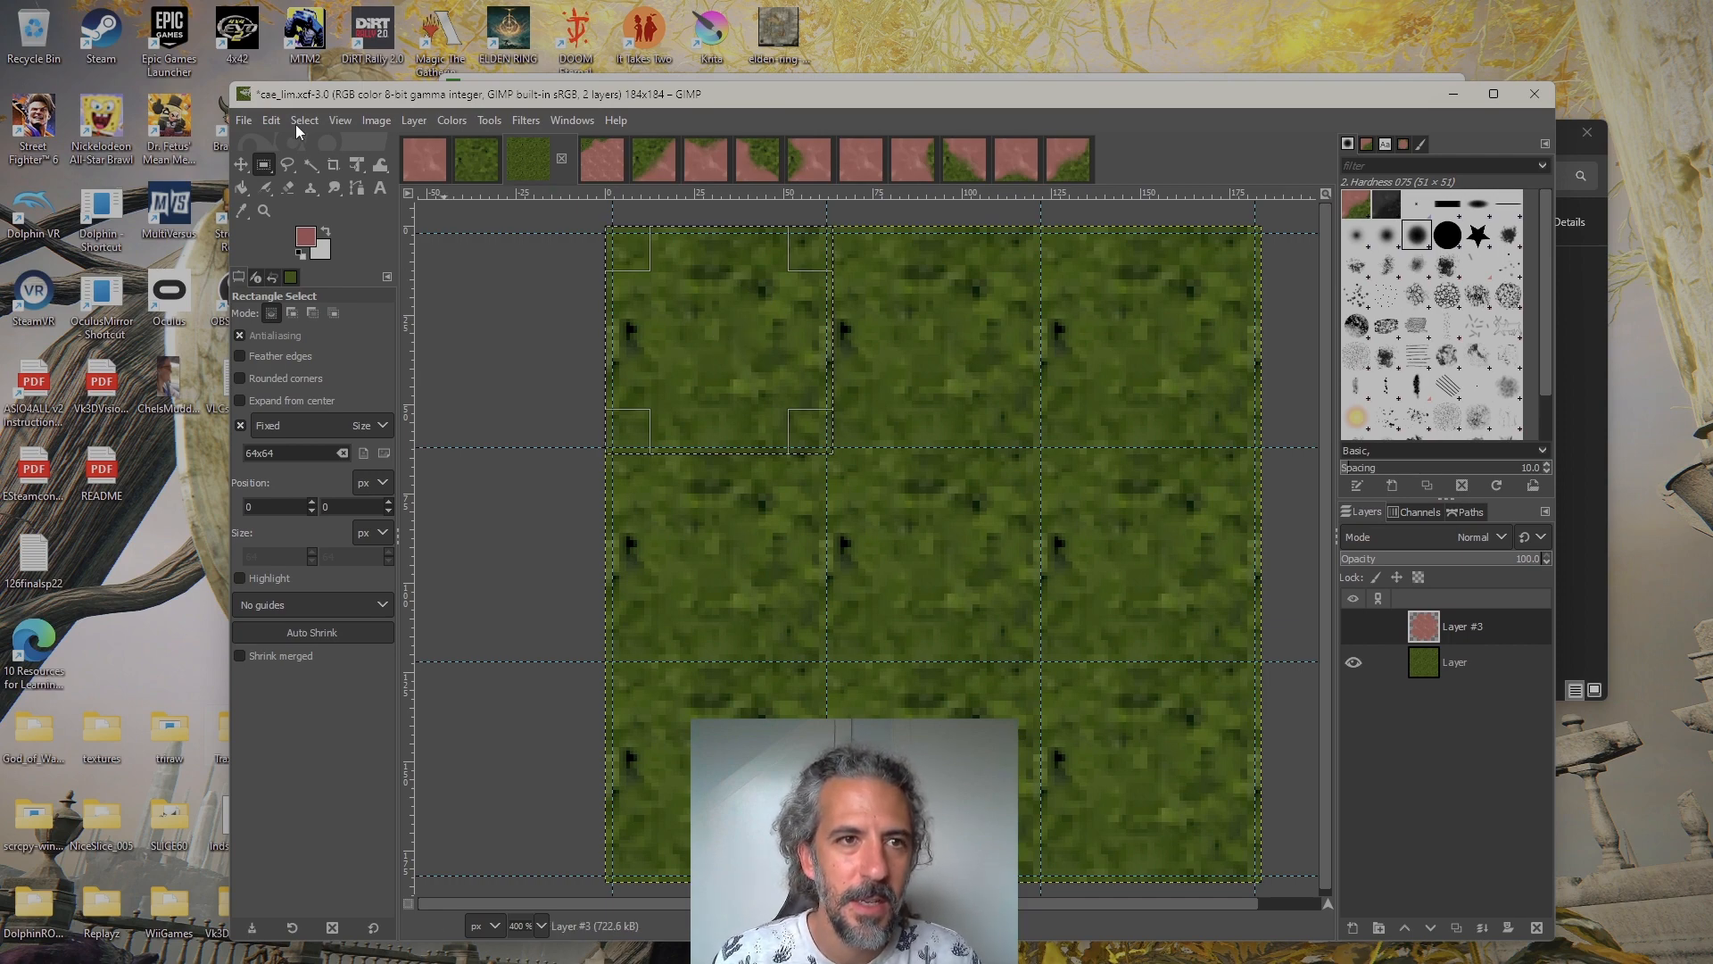
pyautogui.click(271, 120)
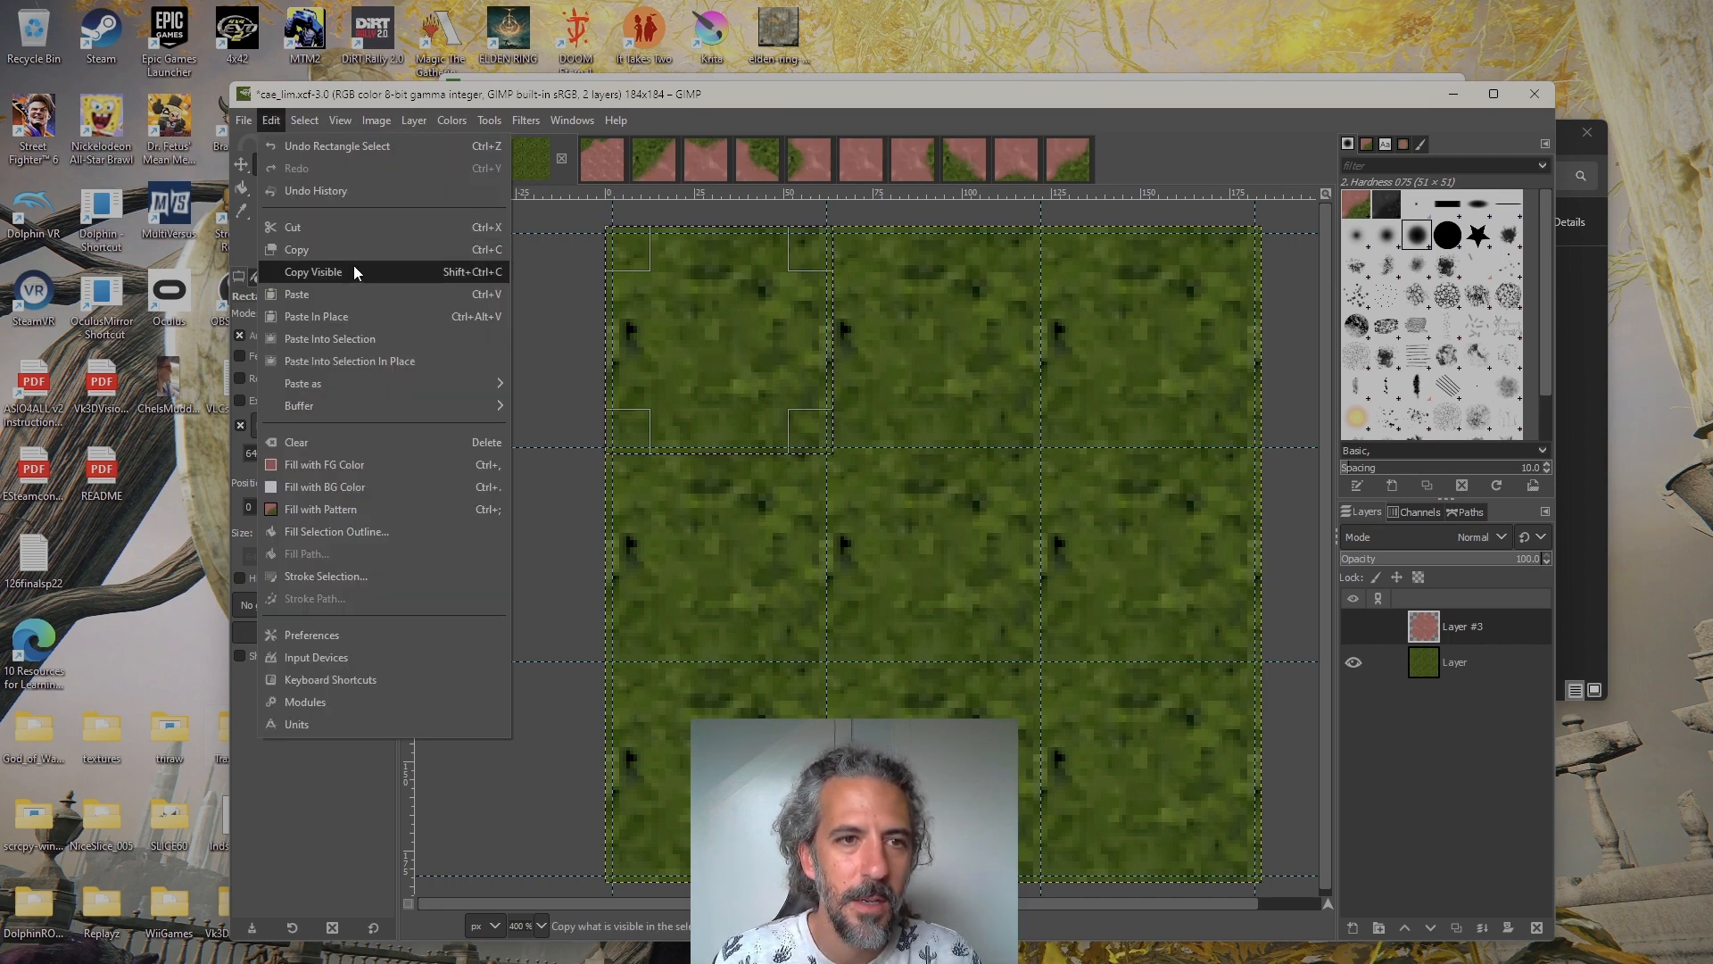
pyautogui.click(352, 250)
pyautogui.click(273, 120)
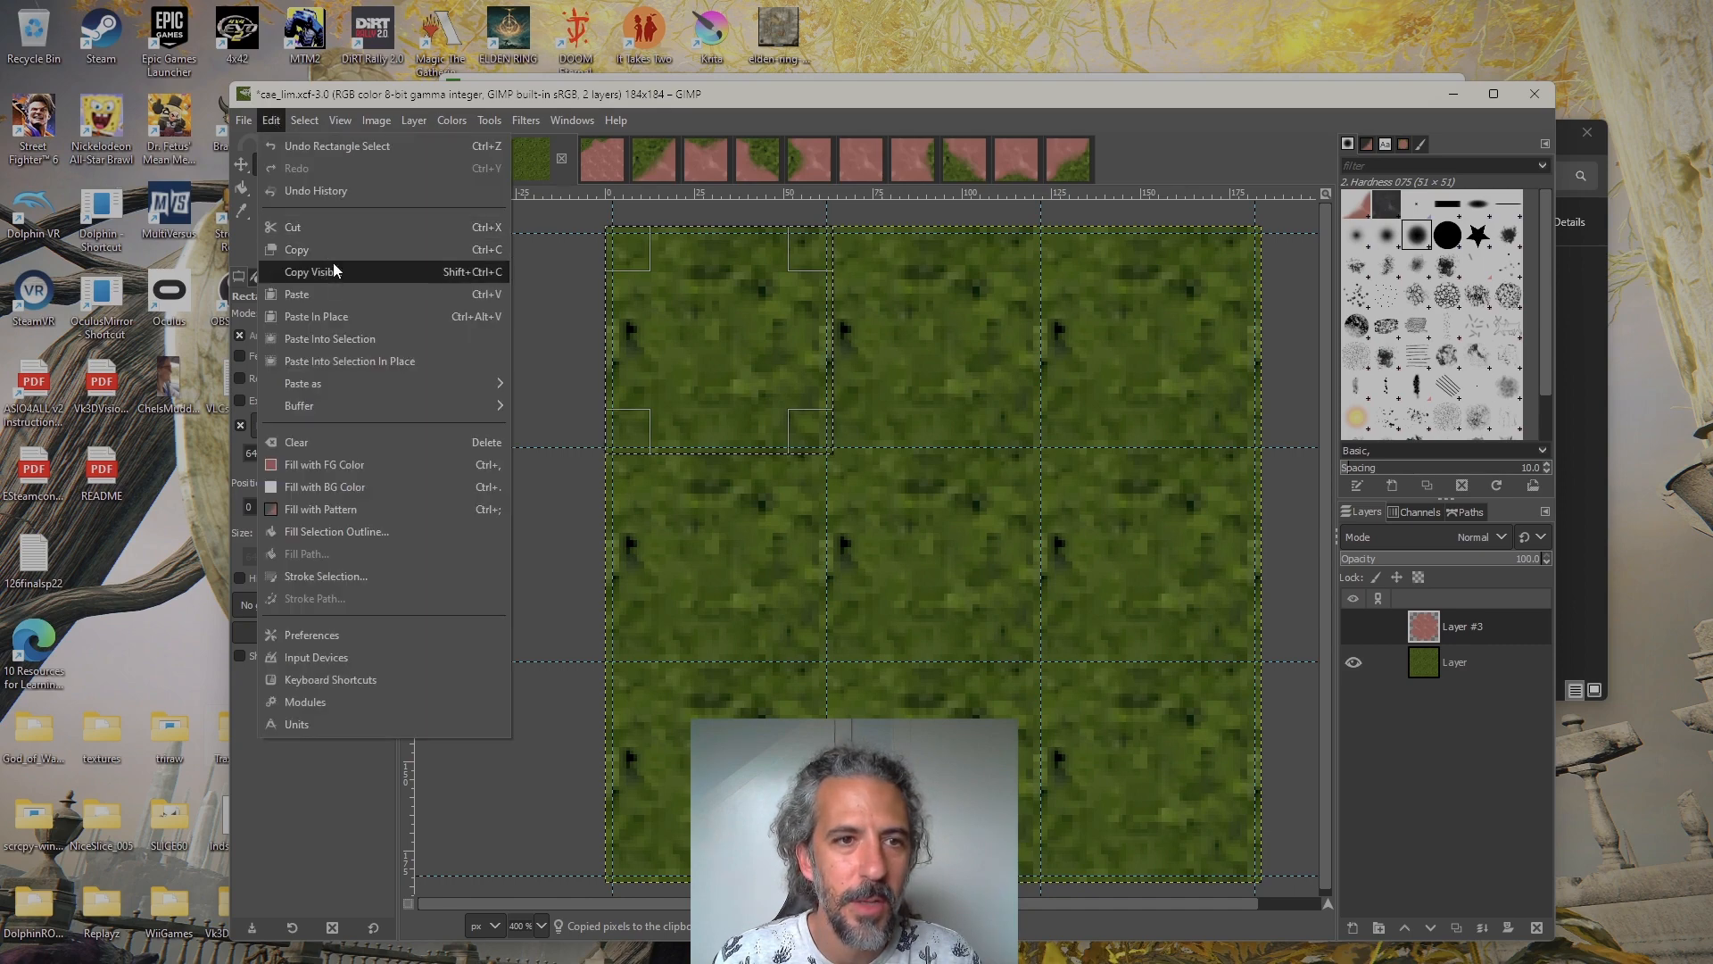
pyautogui.click(334, 266)
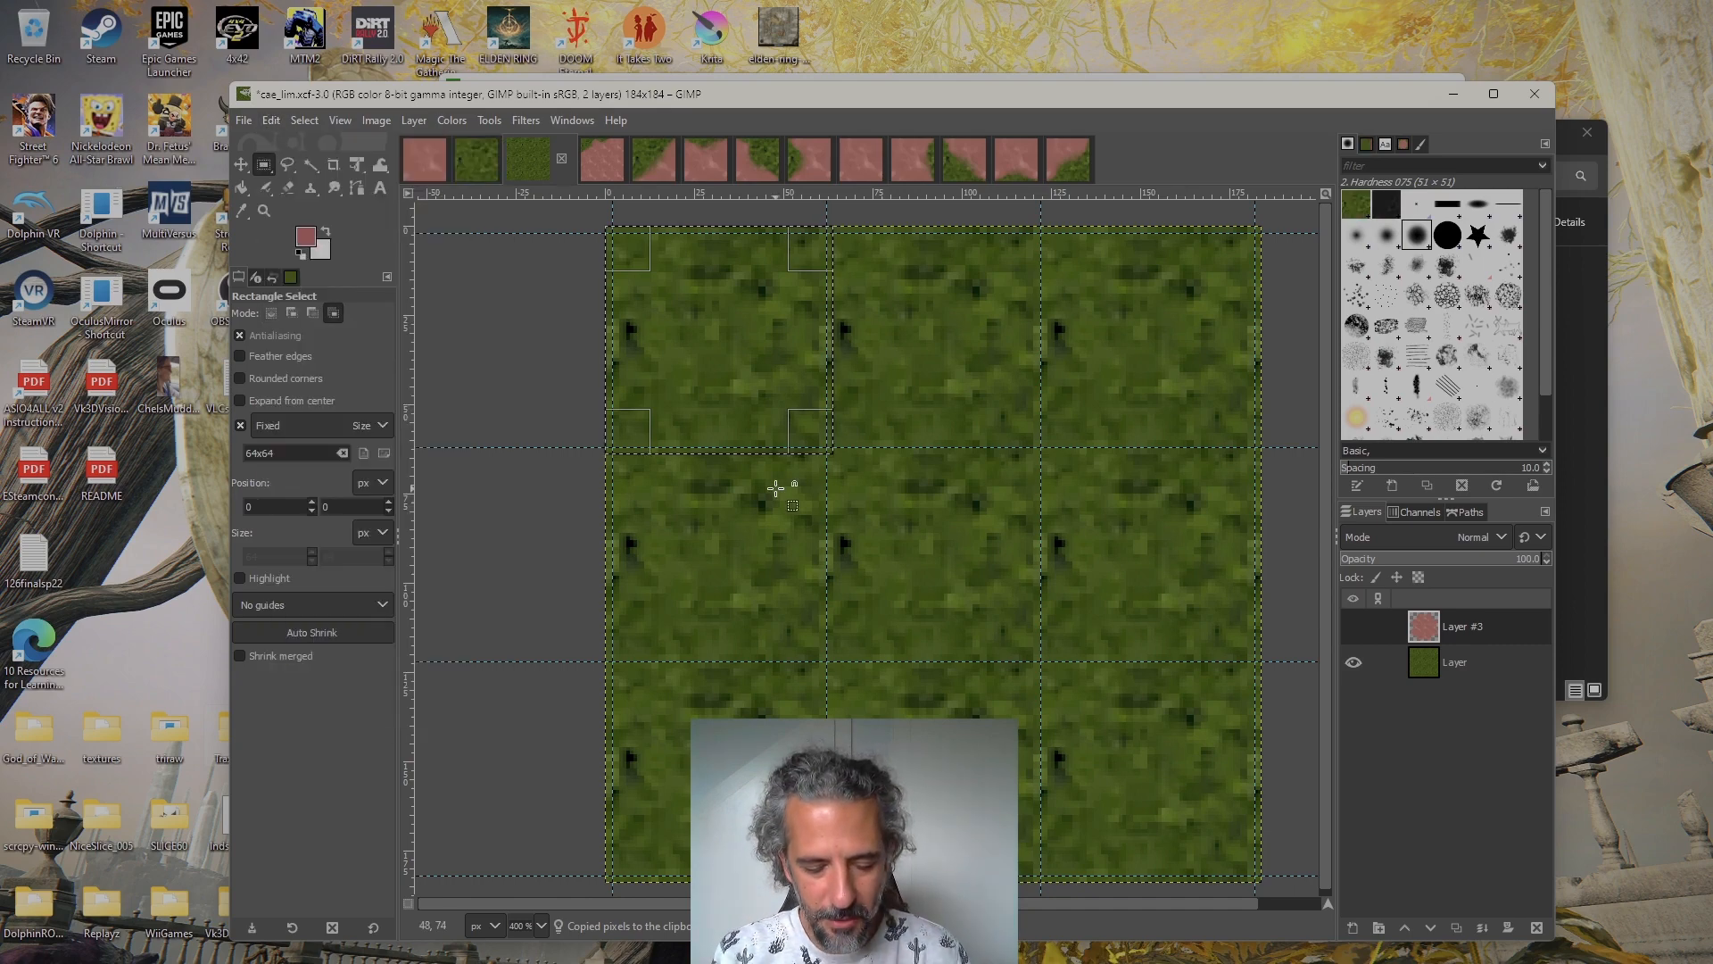
pyautogui.hotkey('ctrl', 'shift', 'v')
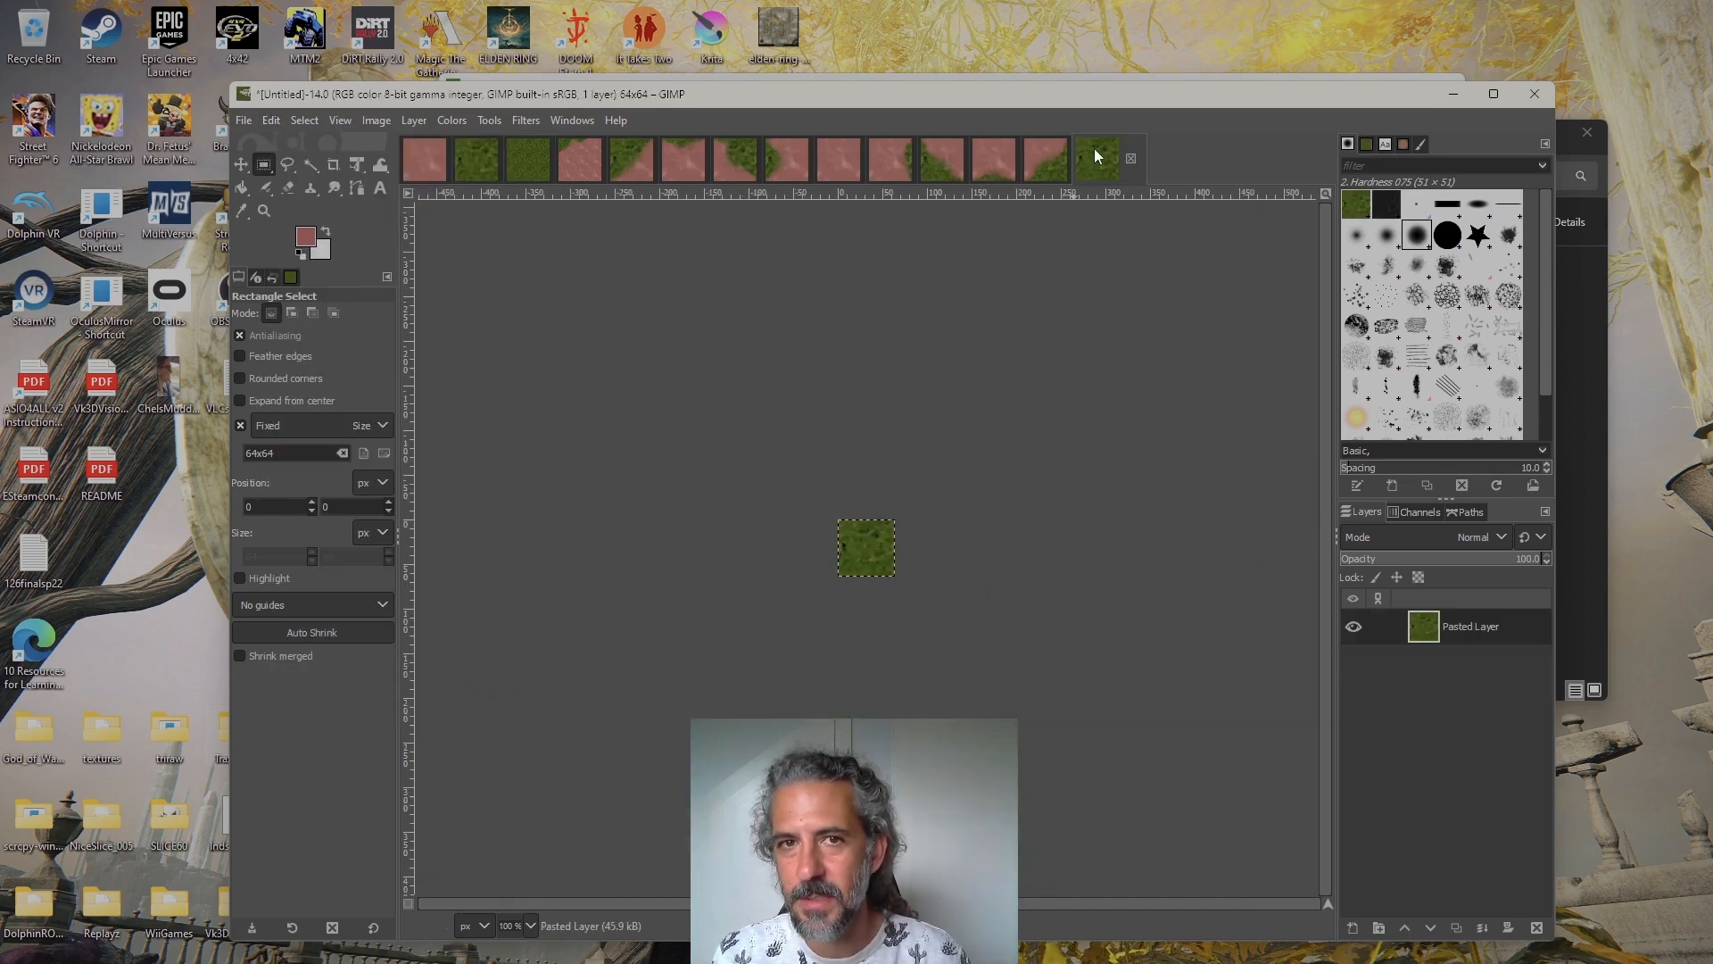
# Check the separate 64×64 images of the full dirt tile, the full grass tile and the top-left transition tile
pyautogui.click(848, 166)
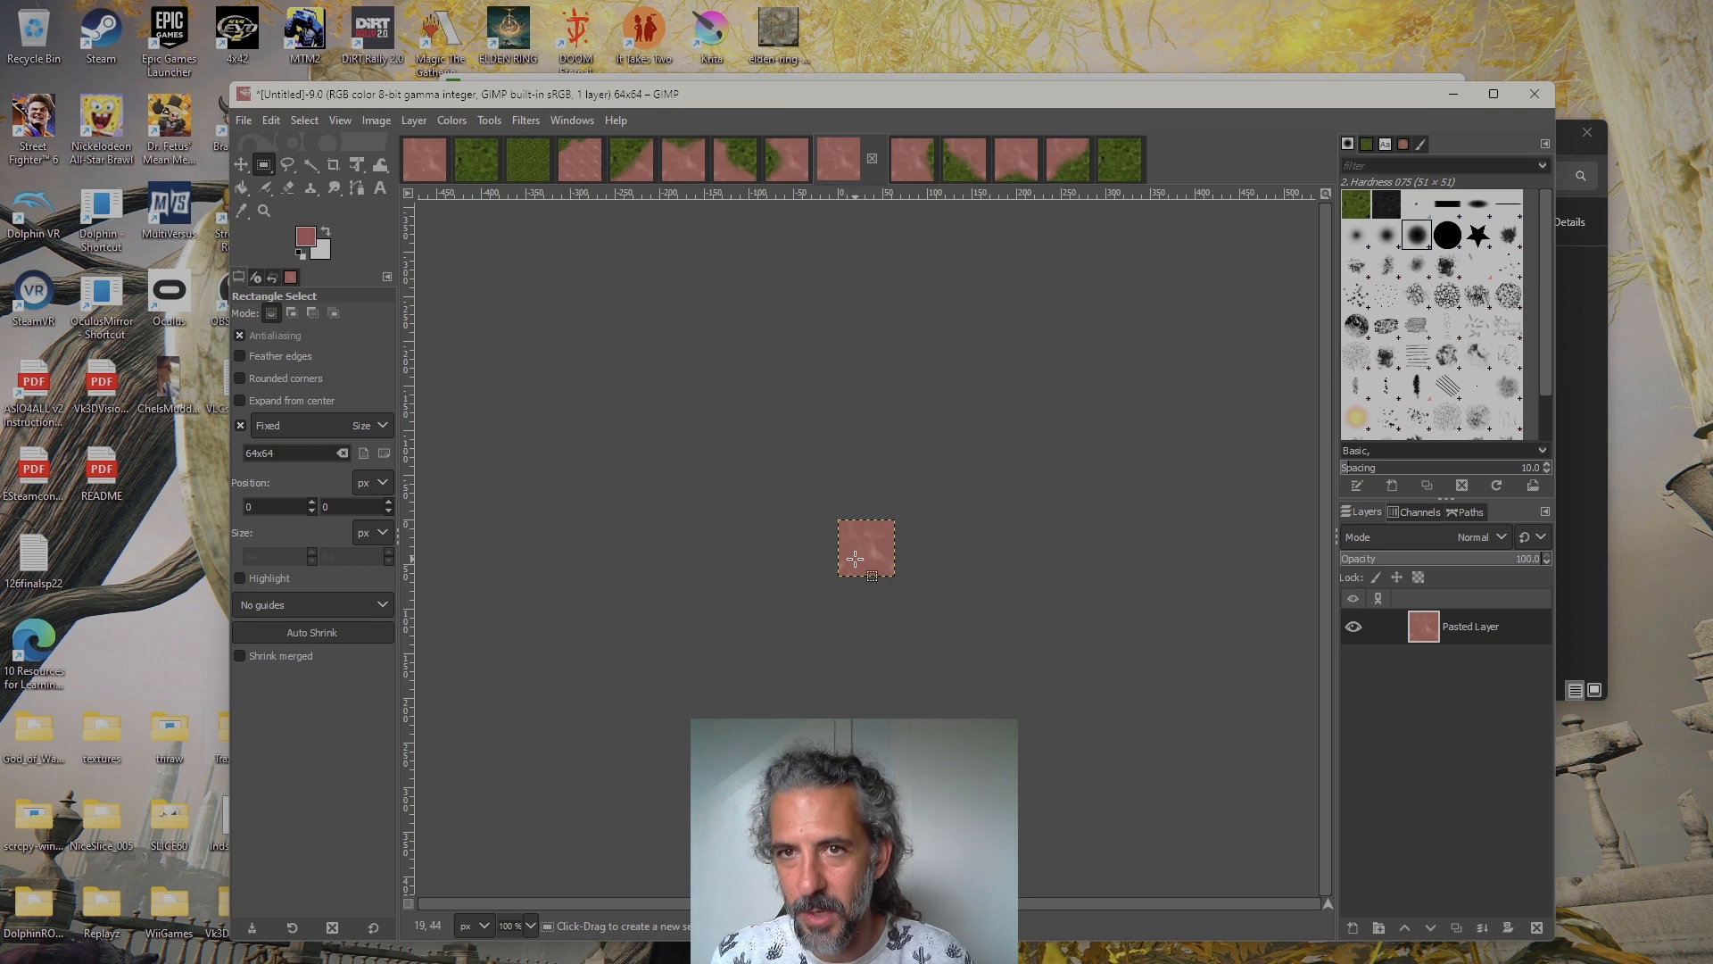
pyautogui.click(1118, 157)
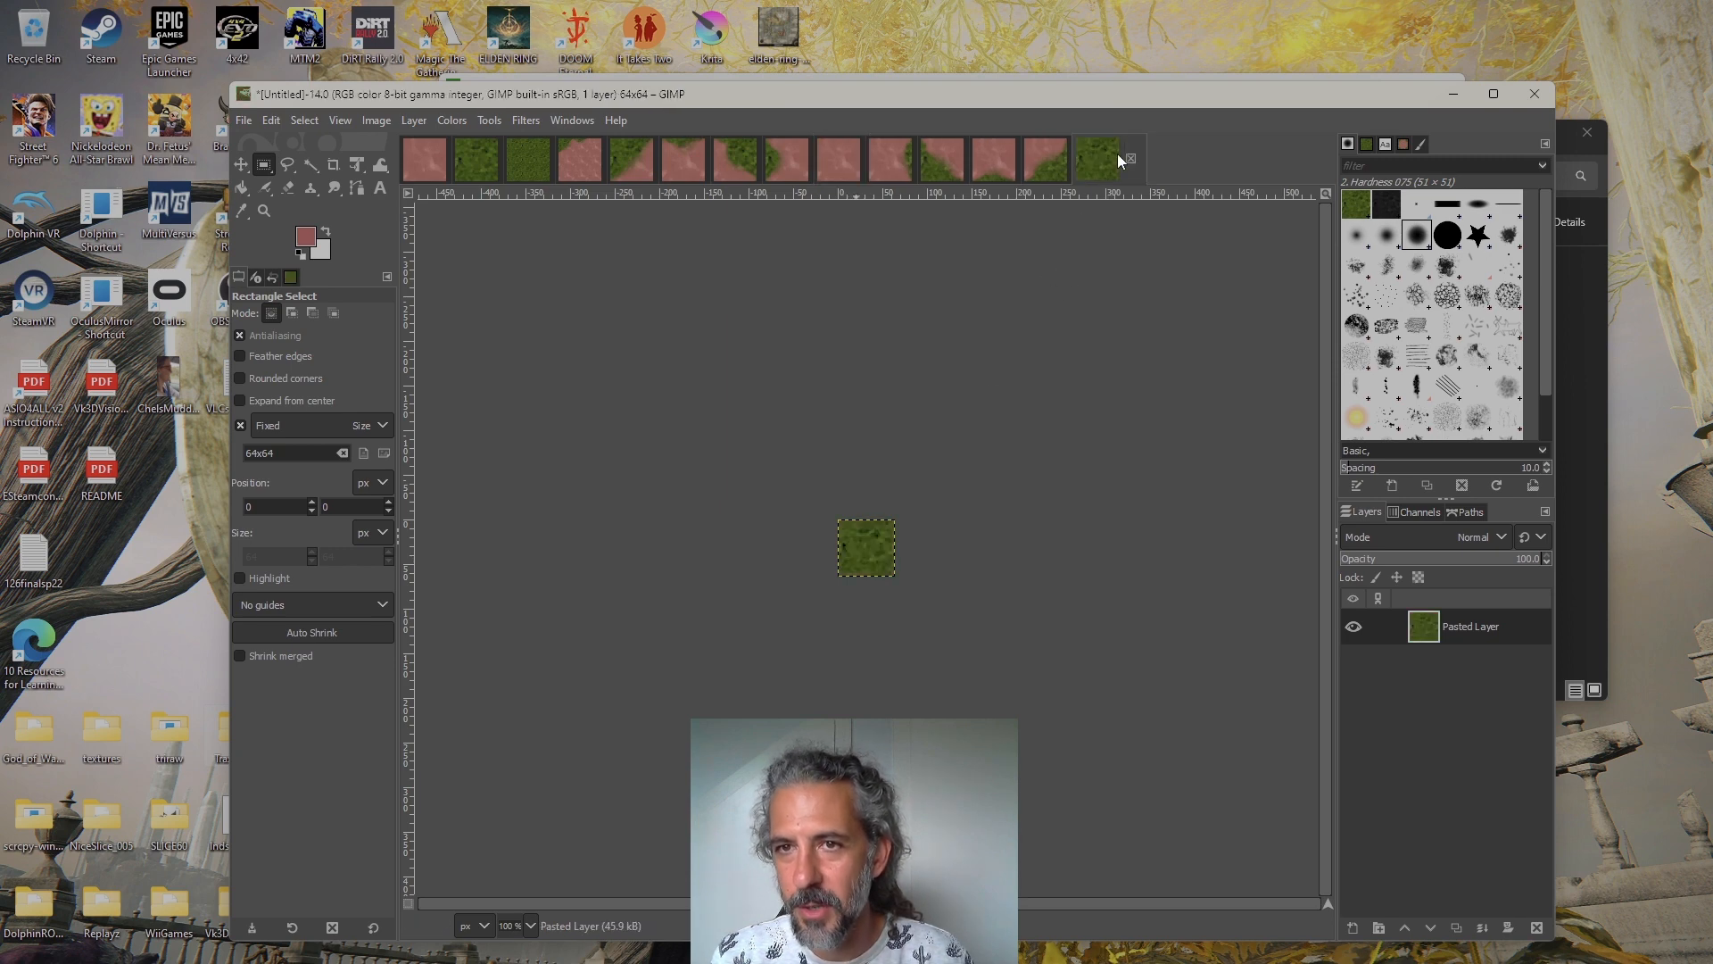
pyautogui.click(639, 166)
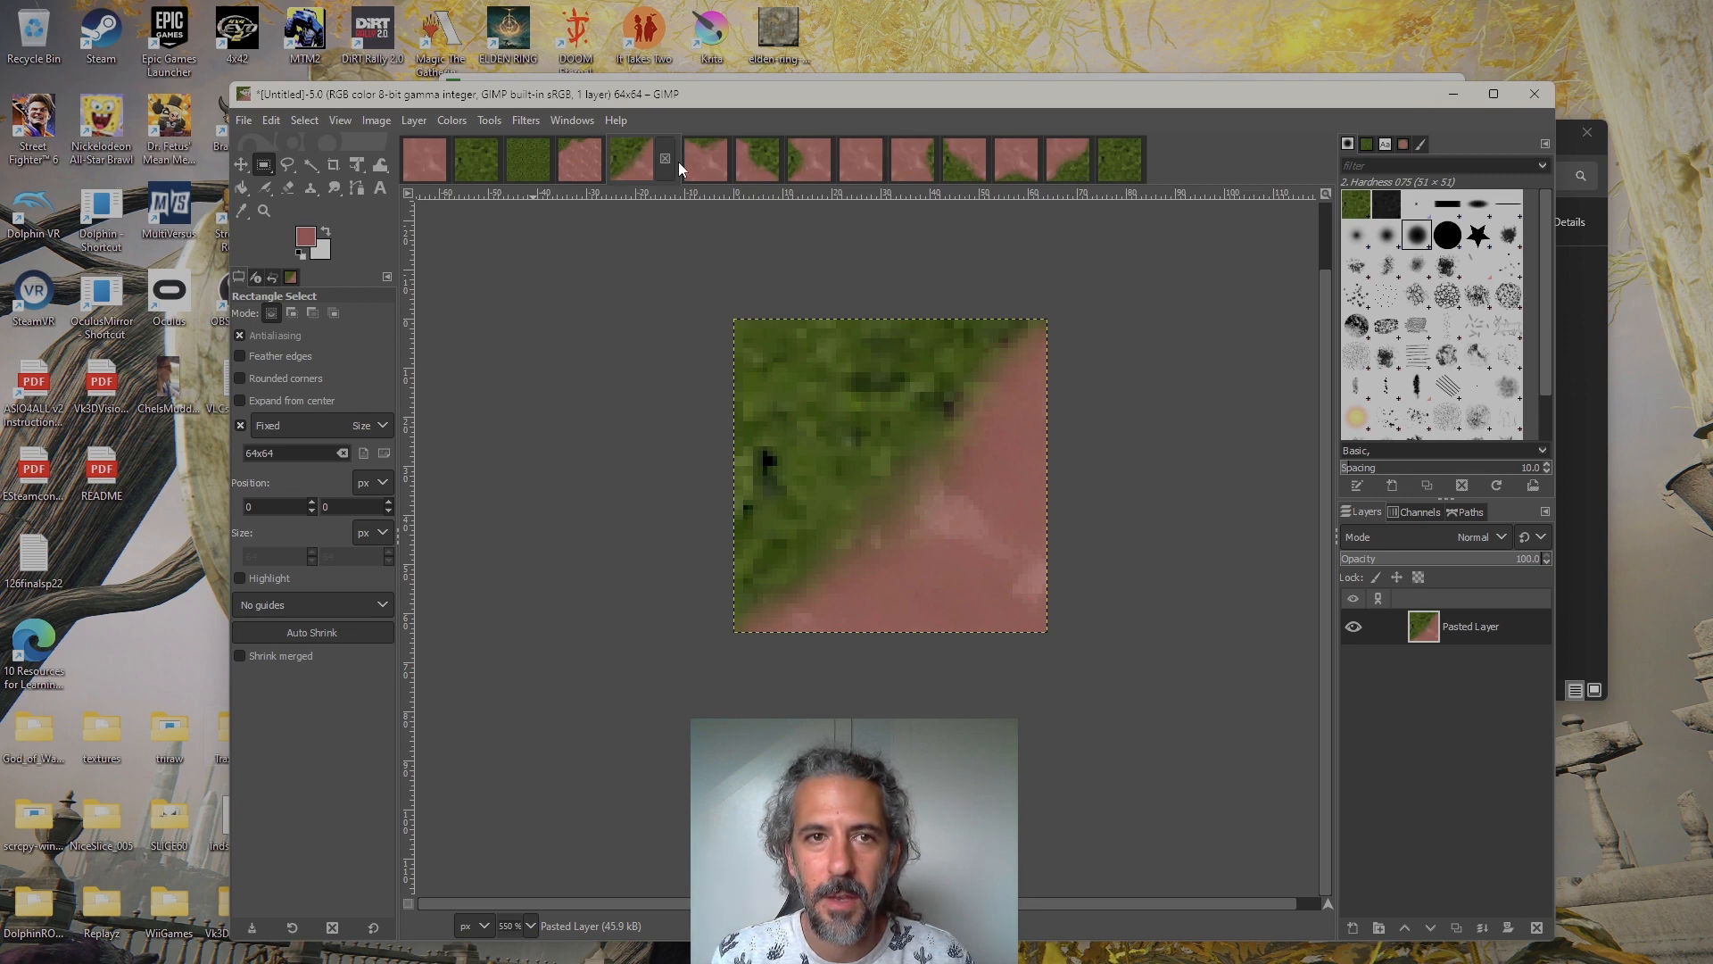
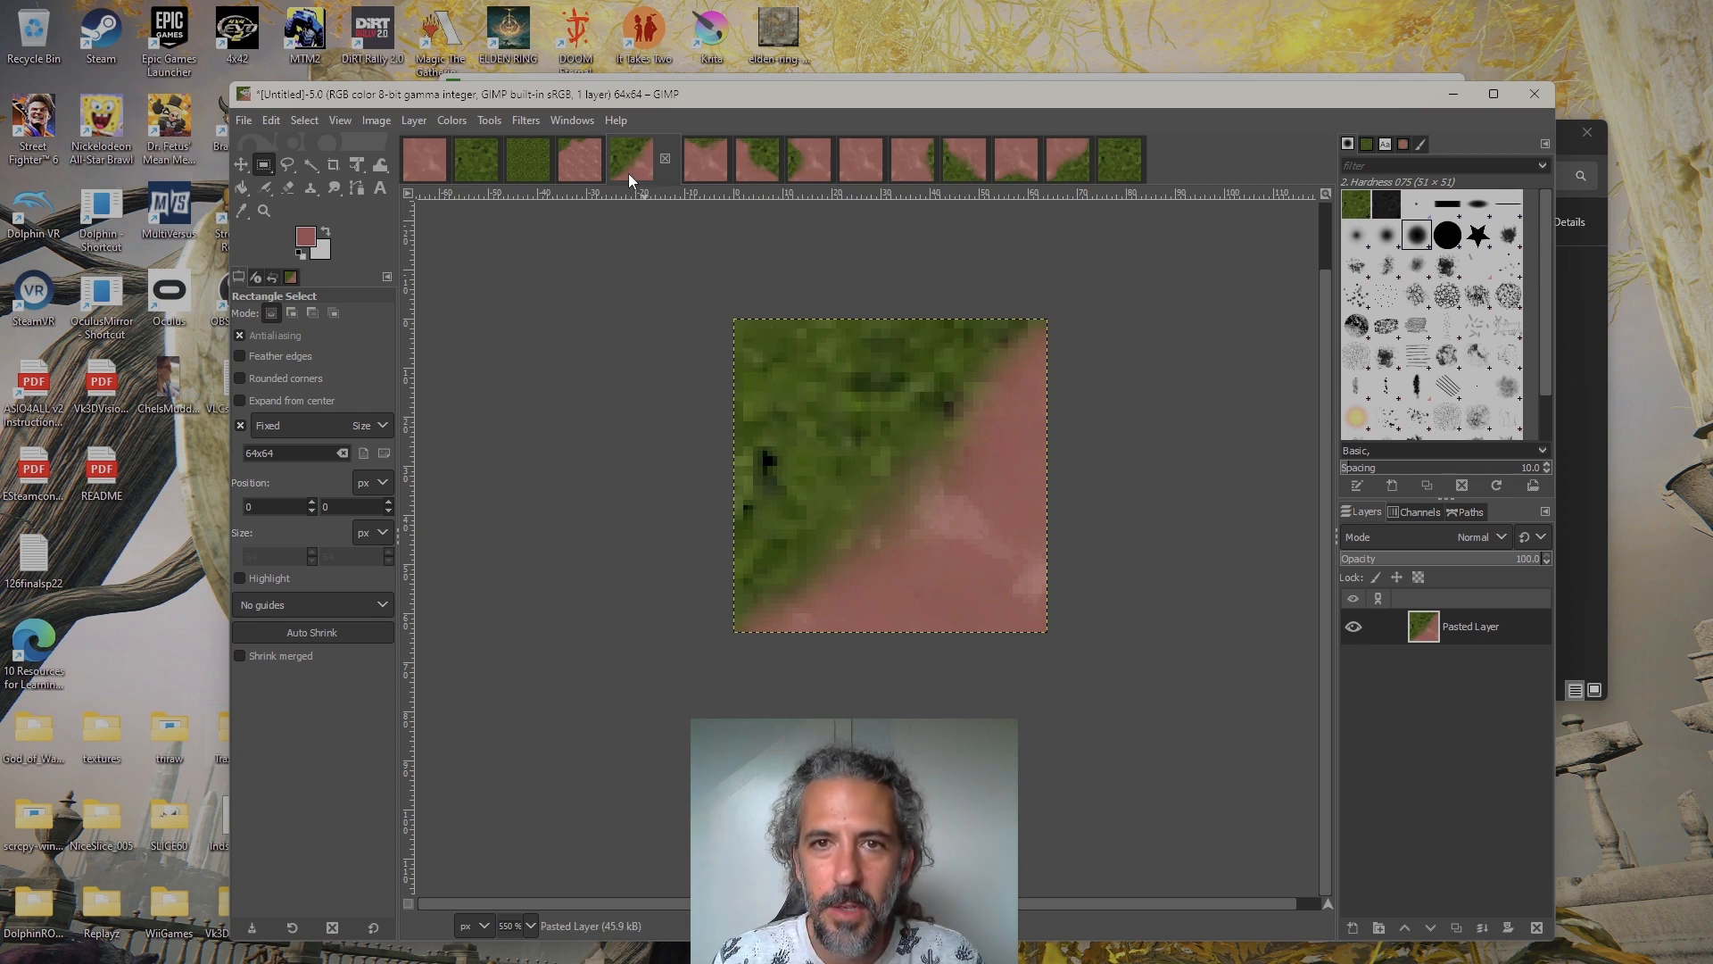
# Examine the 64×64 top-right transition tile up close, then show Layer #3 in cae_lim.xcf
pyautogui.click(757, 175)
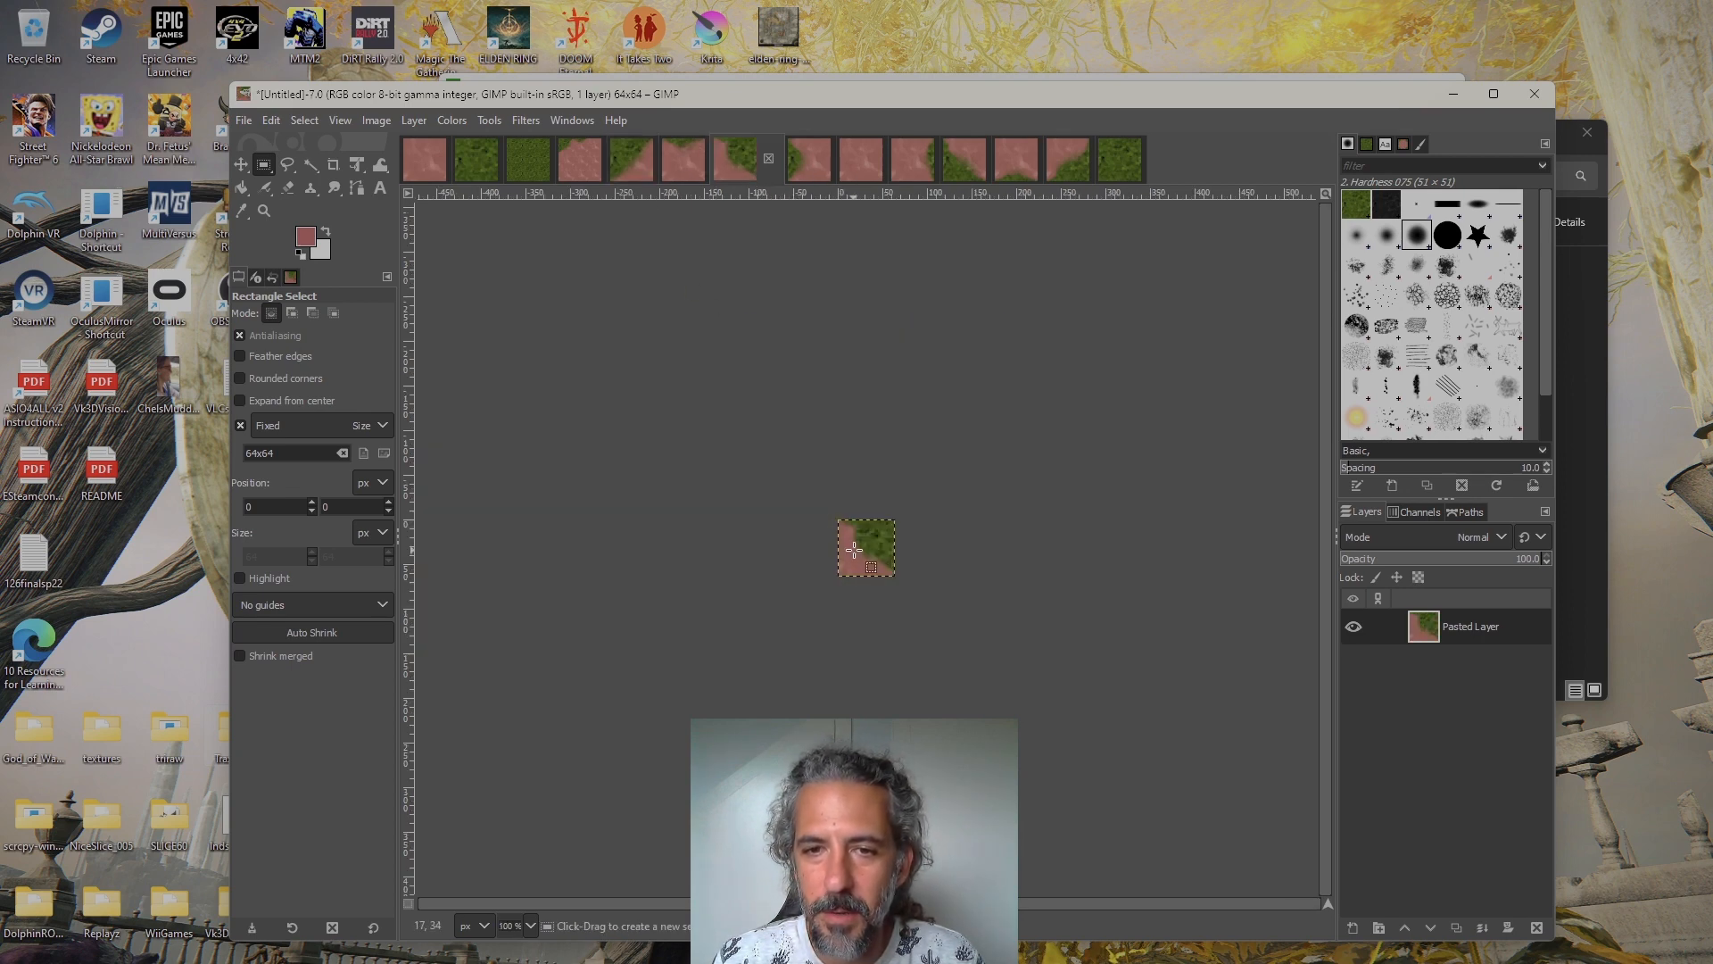
pyautogui.scroll(6, 854, 551)
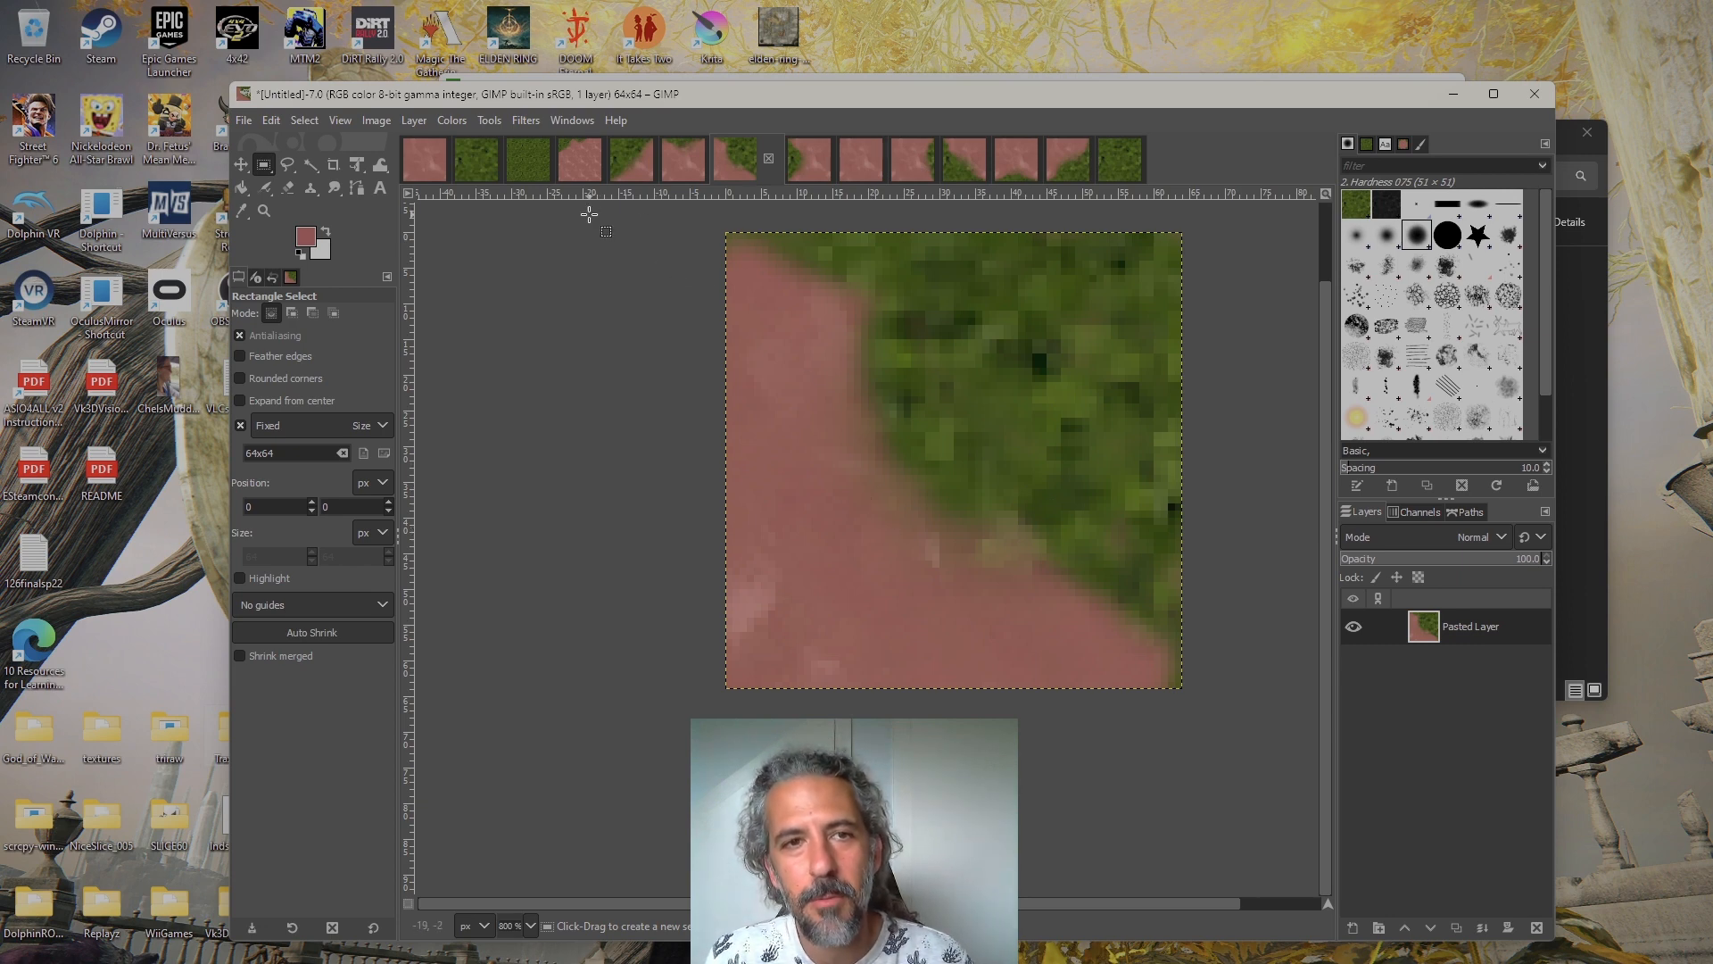
pyautogui.click(527, 162)
pyautogui.click(1354, 626)
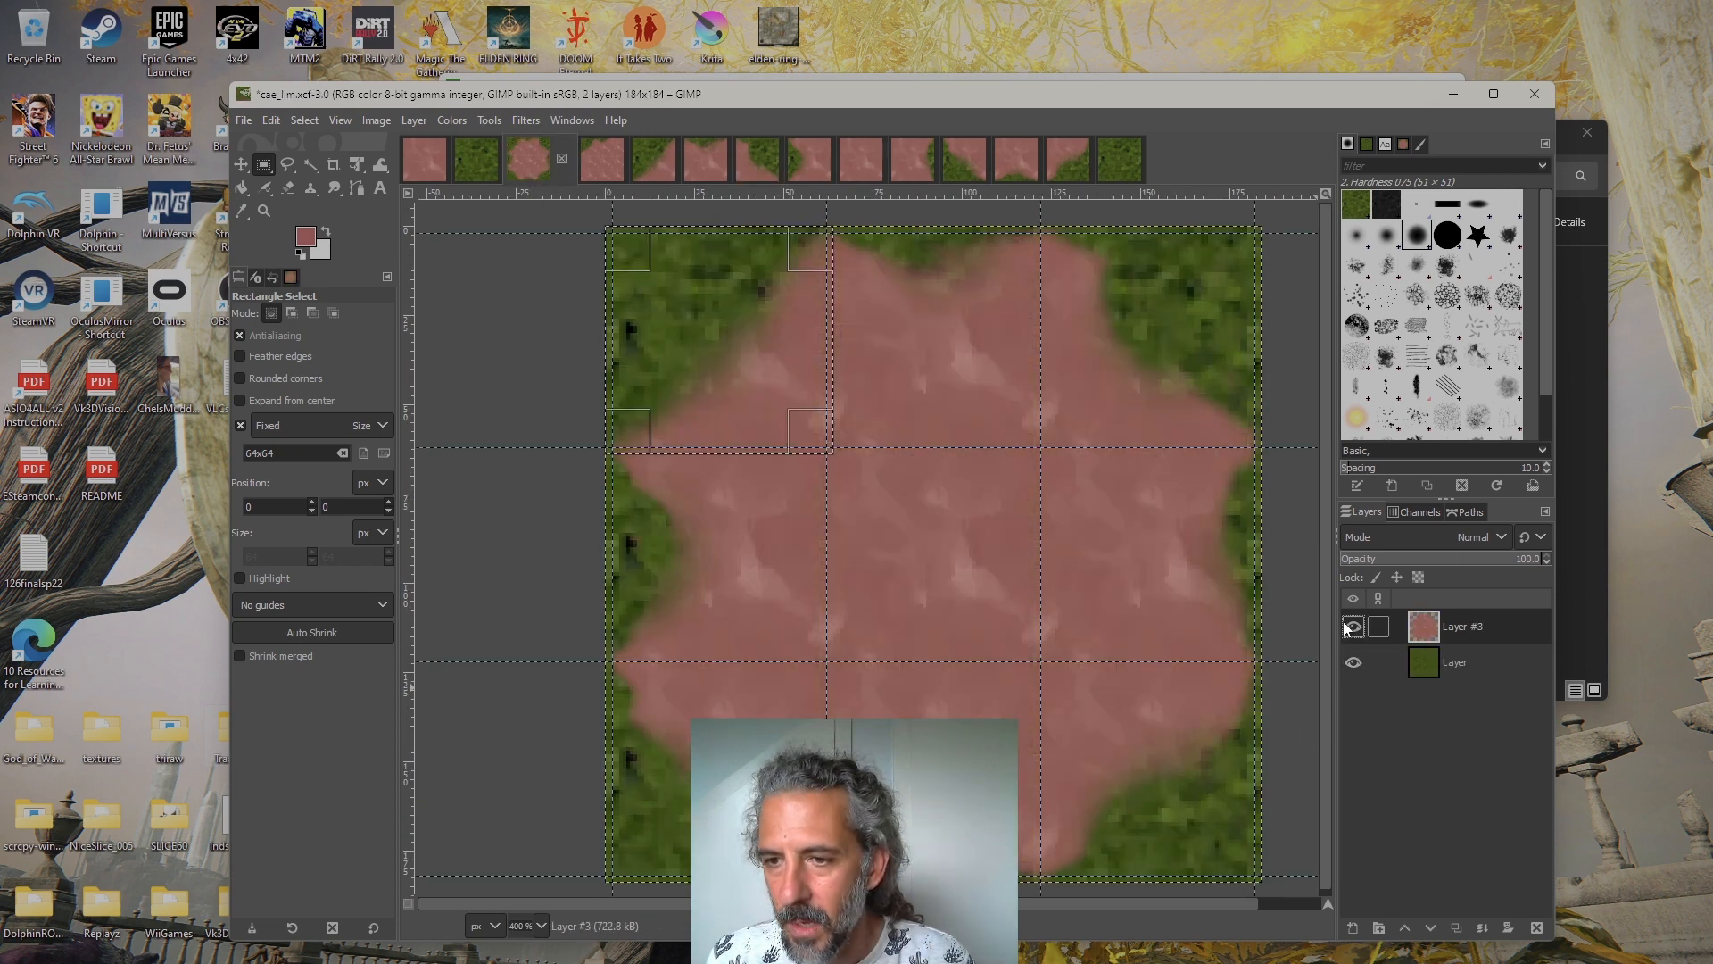
# Compare the separate top-left, full grass and full dirt tiles with cae_lim.xcf, hiding Layer #3 to view the grass alone
pyautogui.click(667, 173)
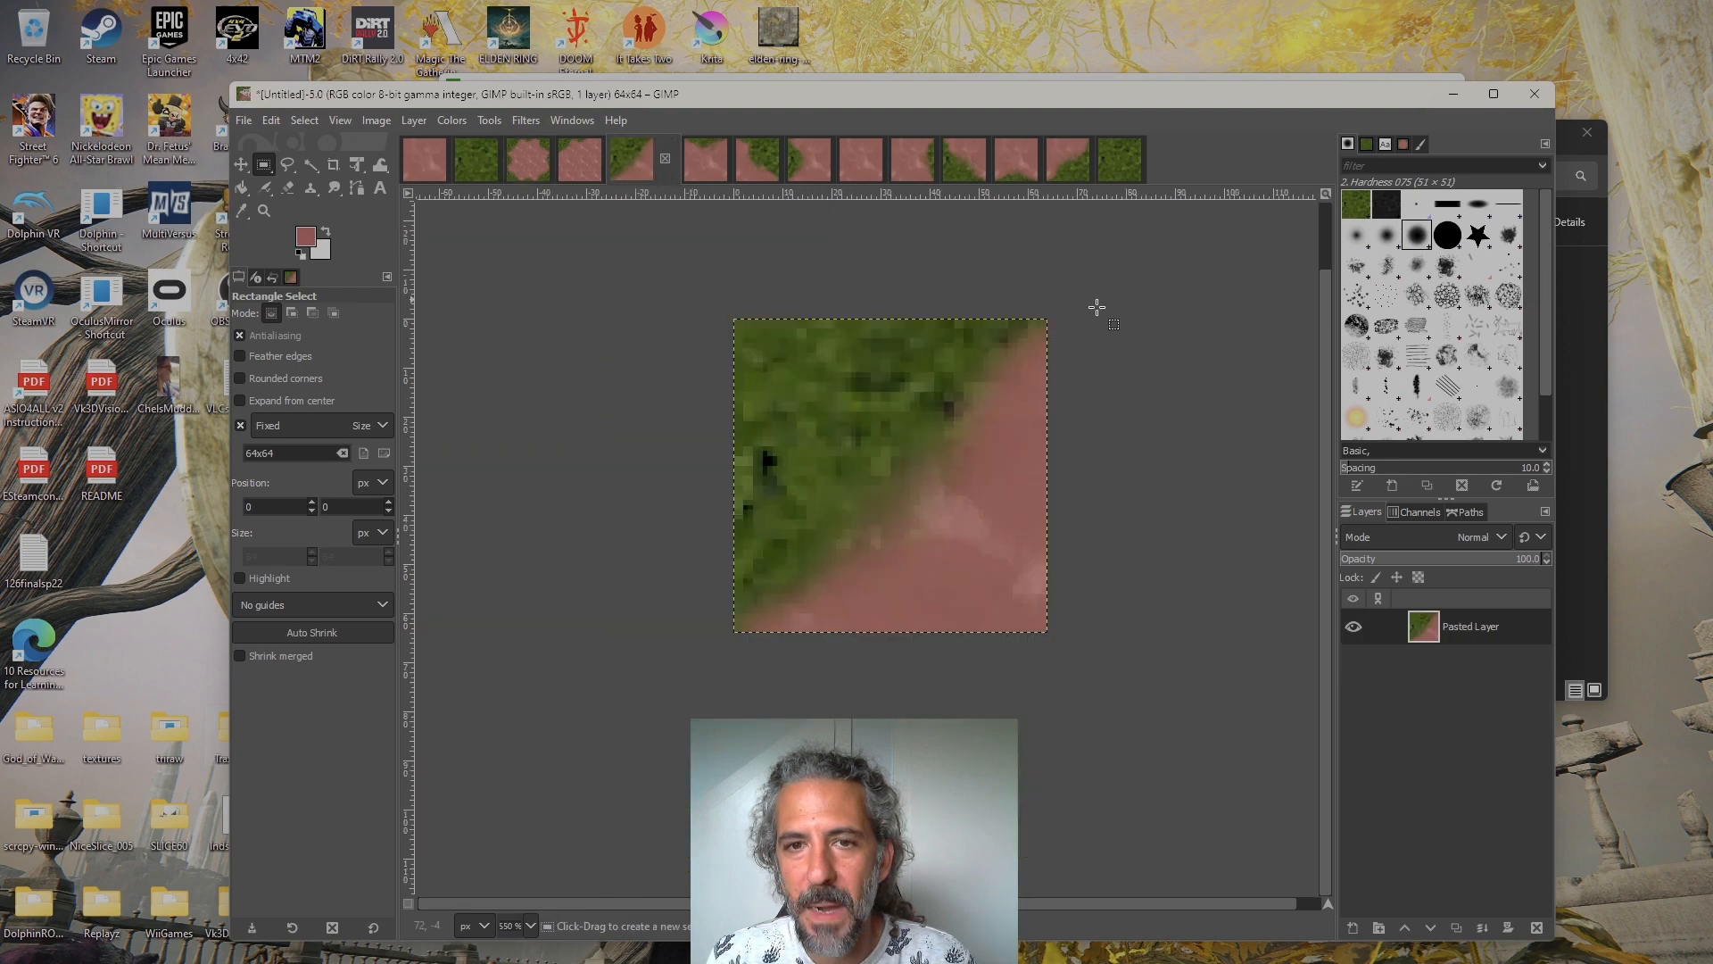
pyautogui.click(1123, 163)
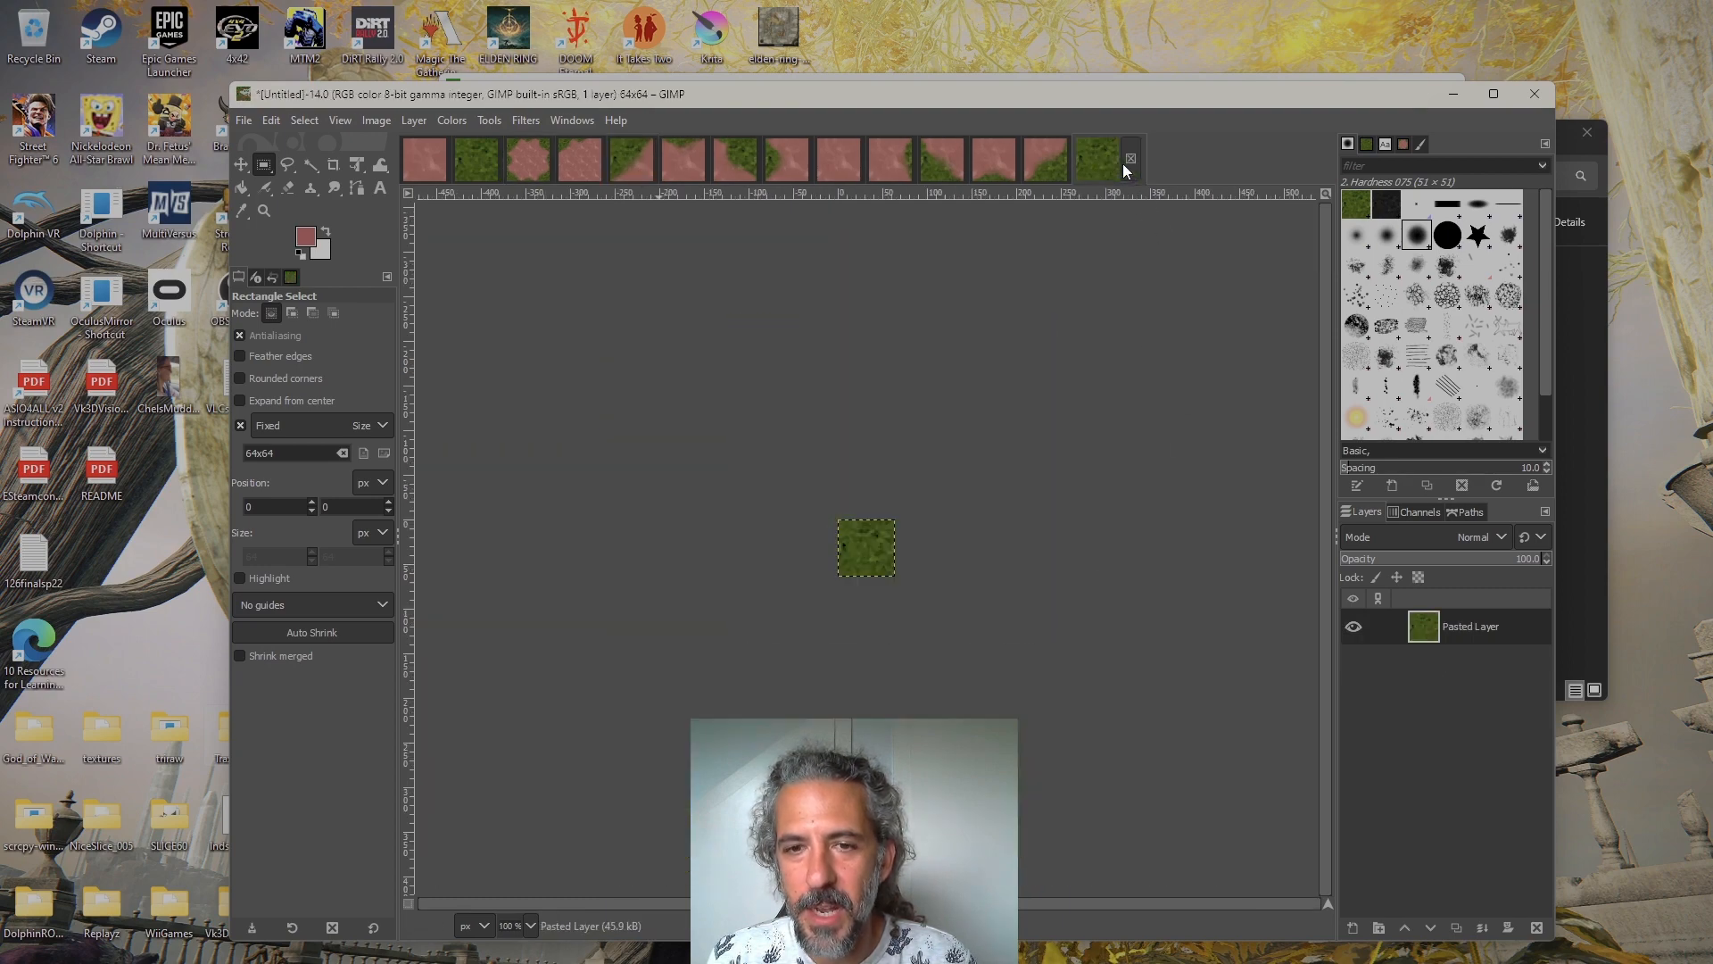
pyautogui.click(835, 165)
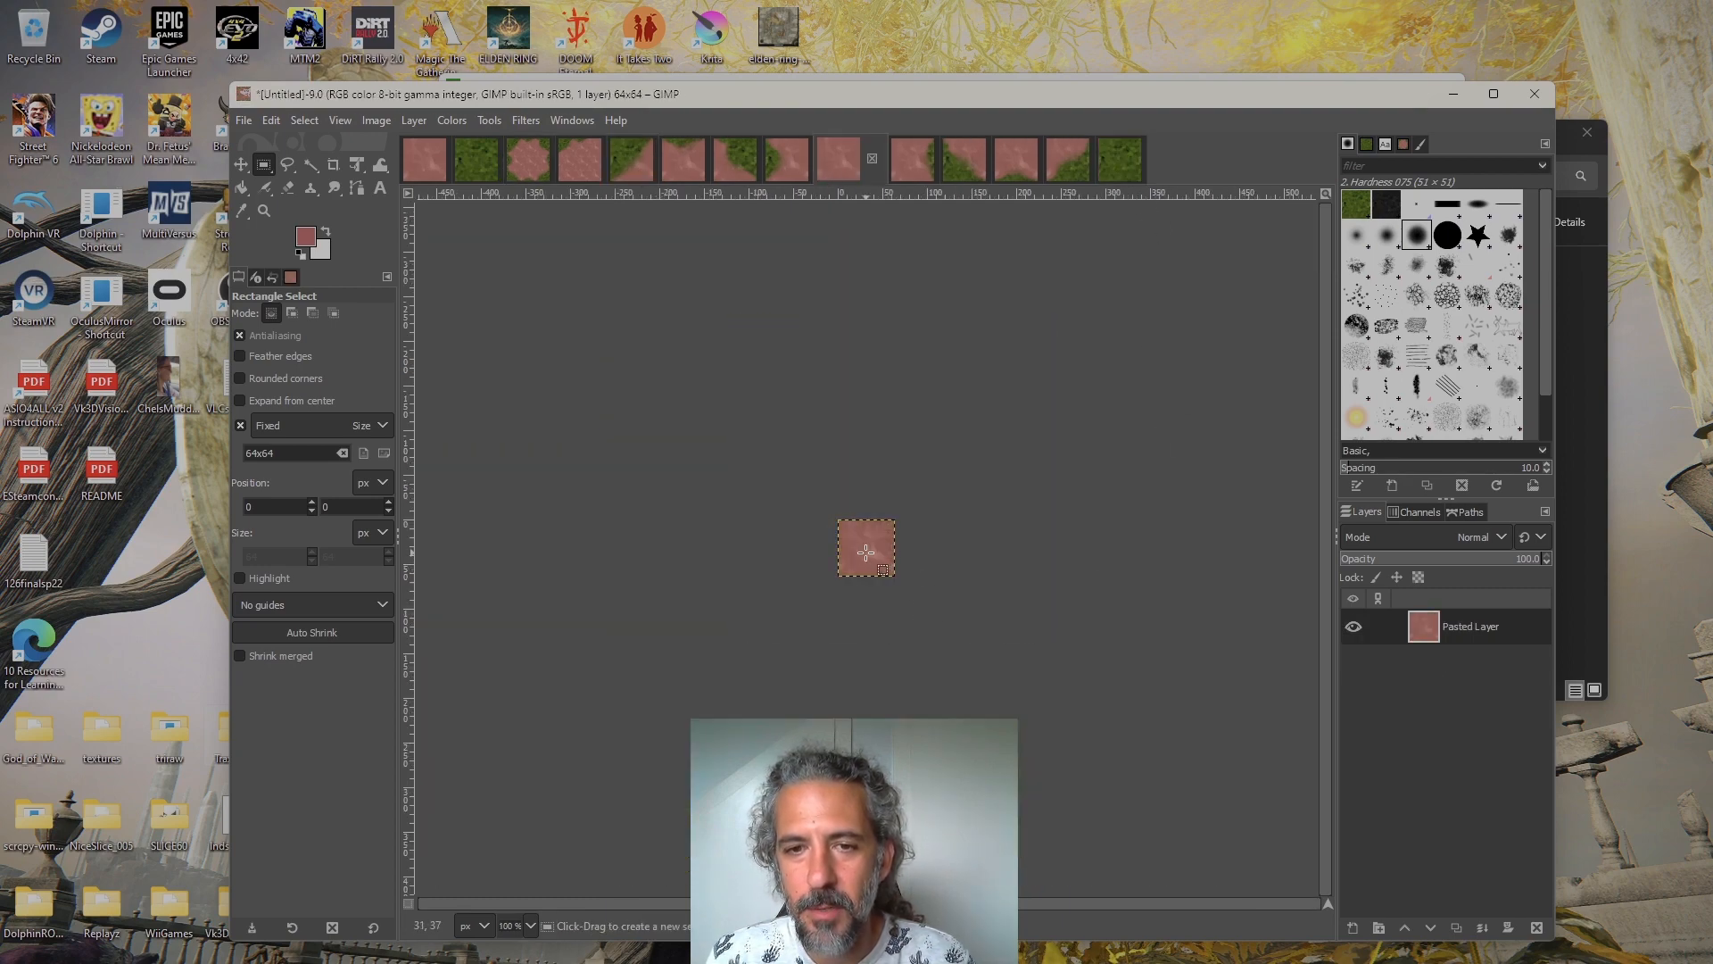
pyautogui.click(642, 167)
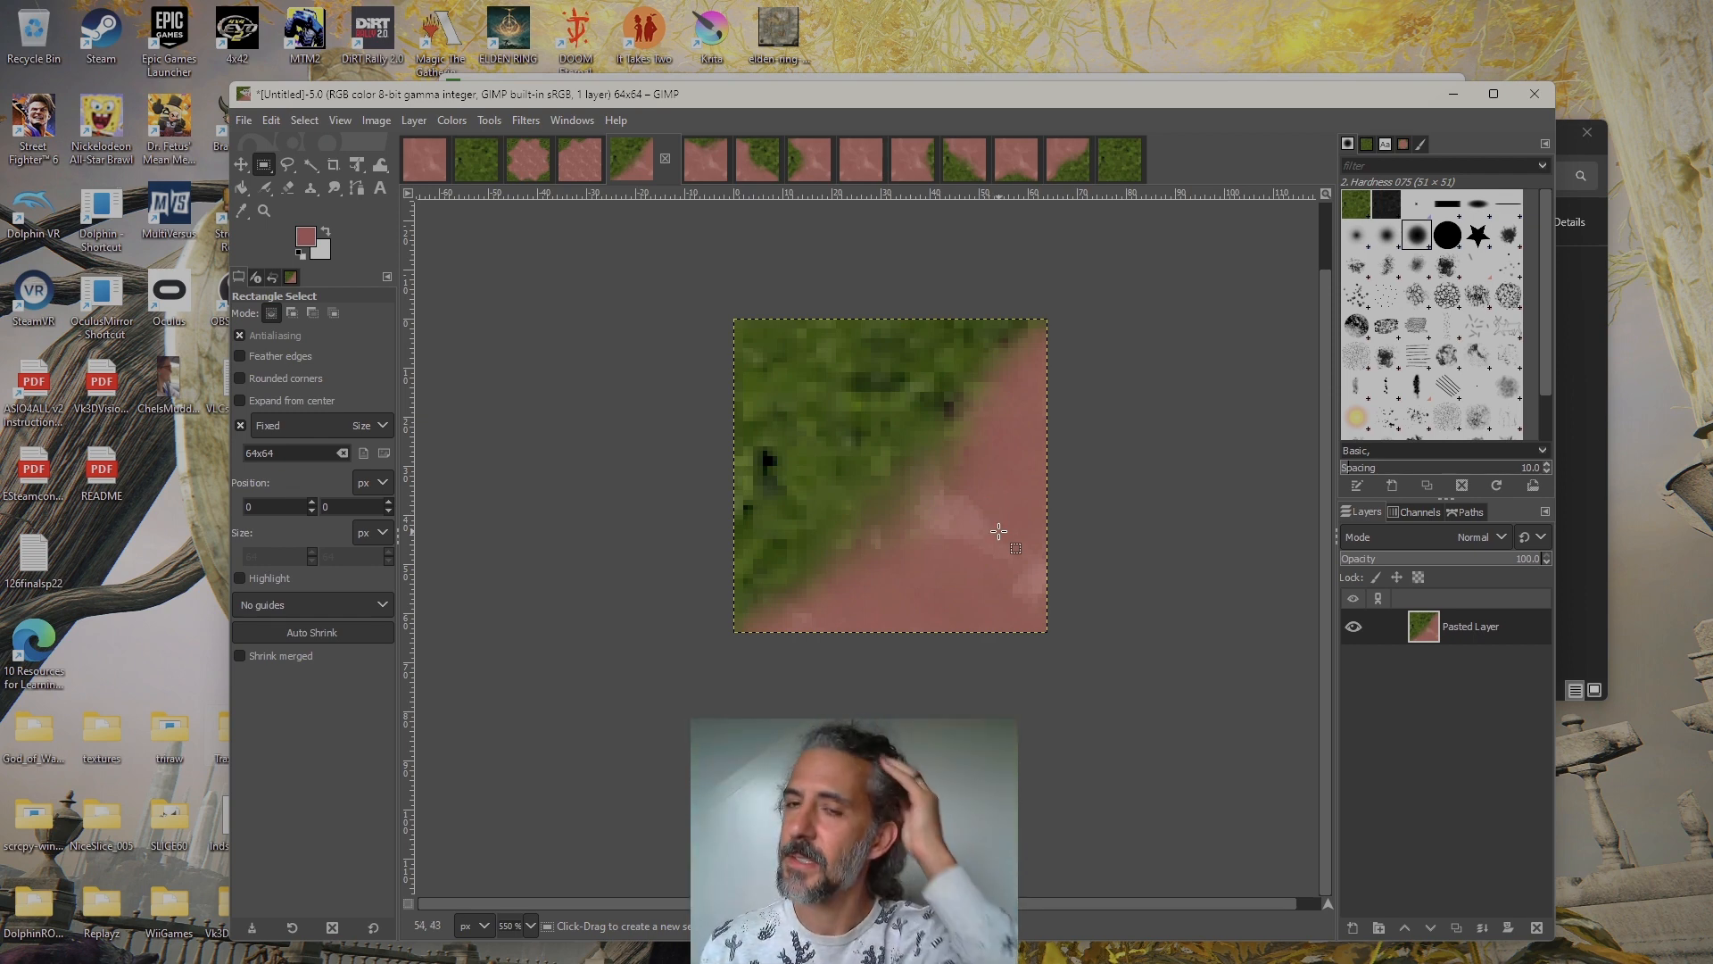
pyautogui.click(536, 174)
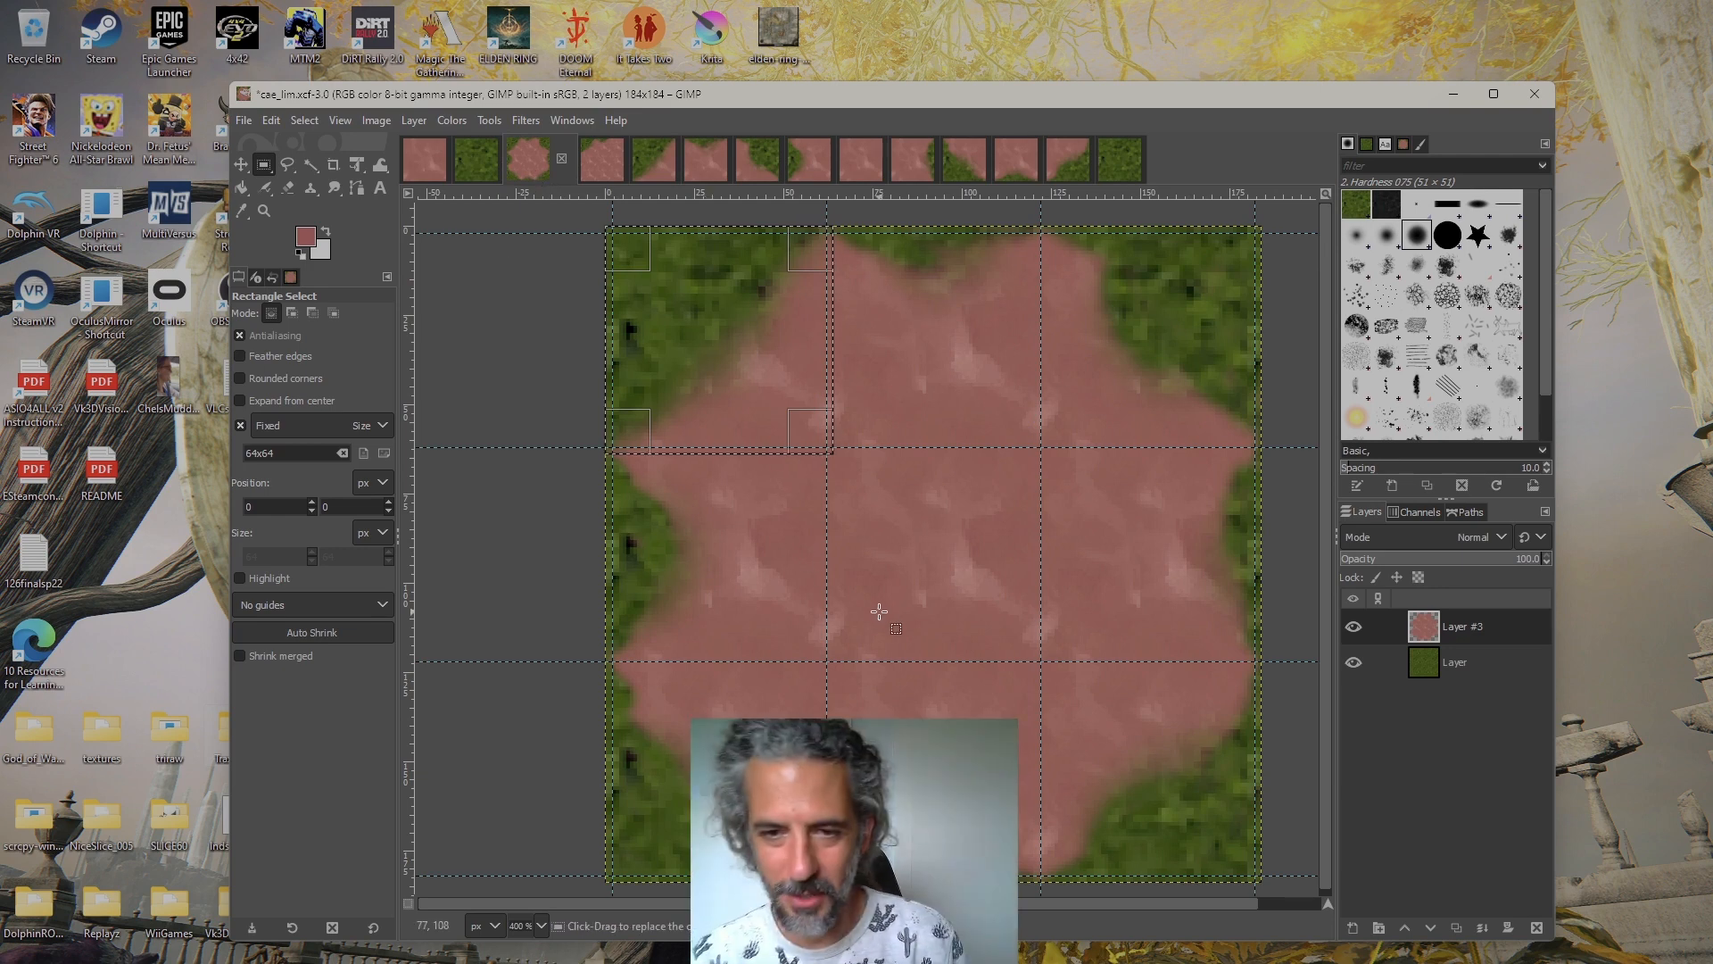
pyautogui.click(656, 165)
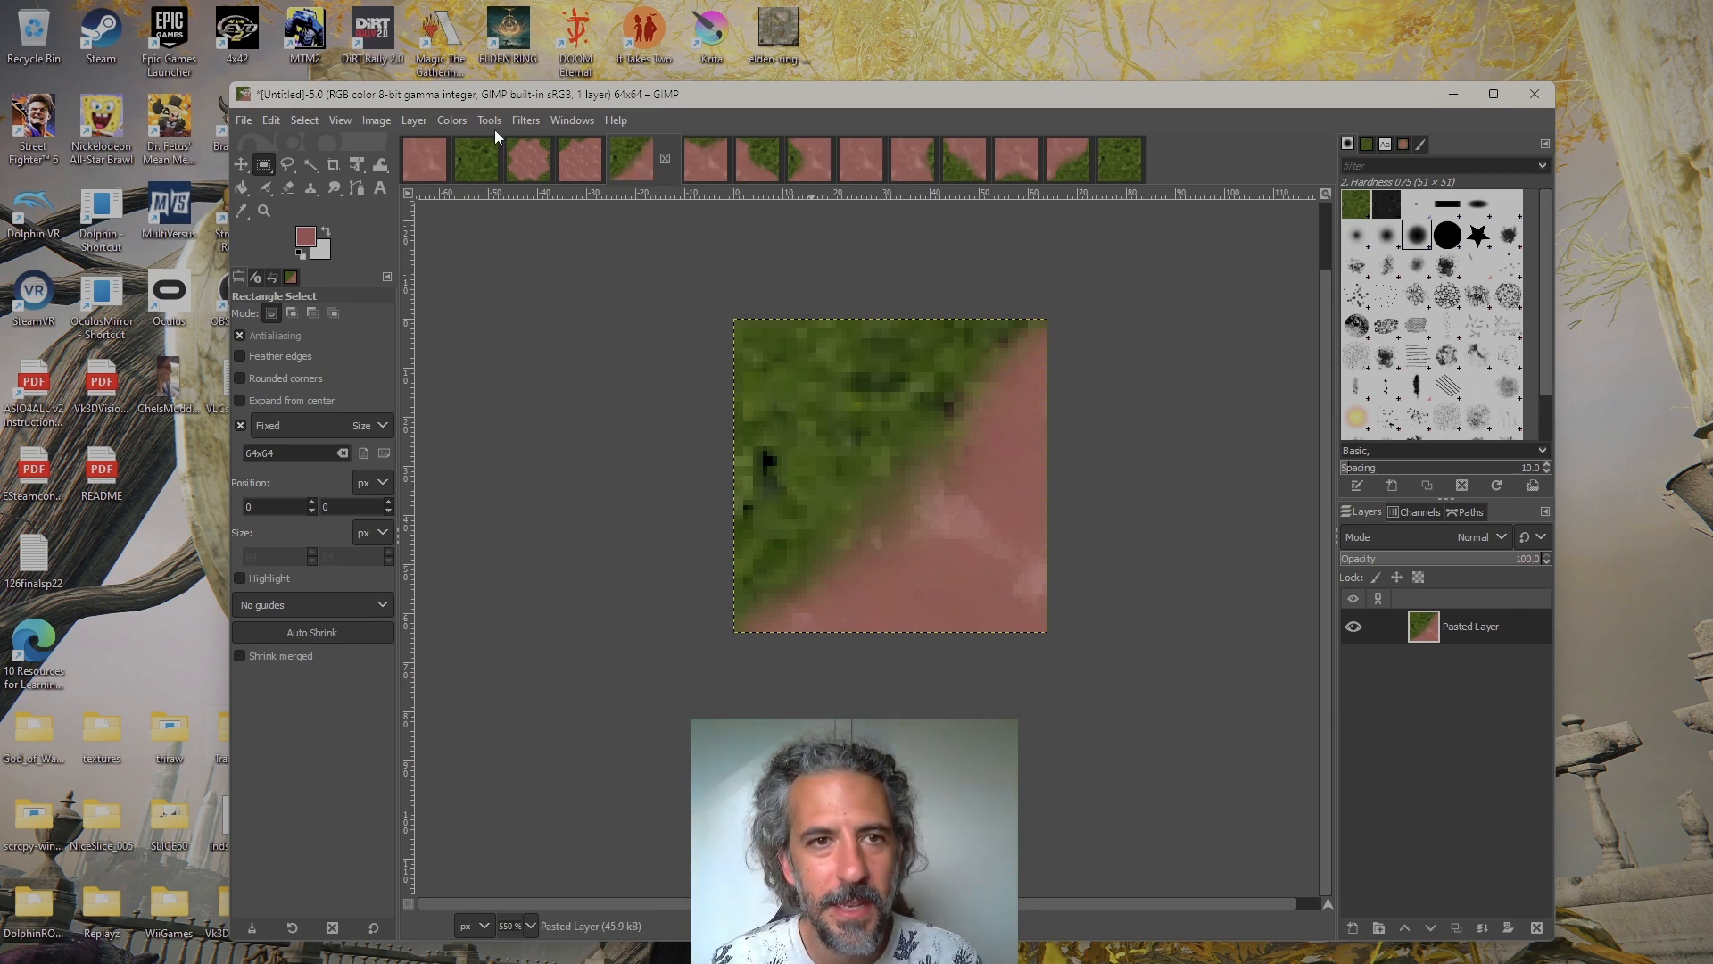
pyautogui.click(527, 158)
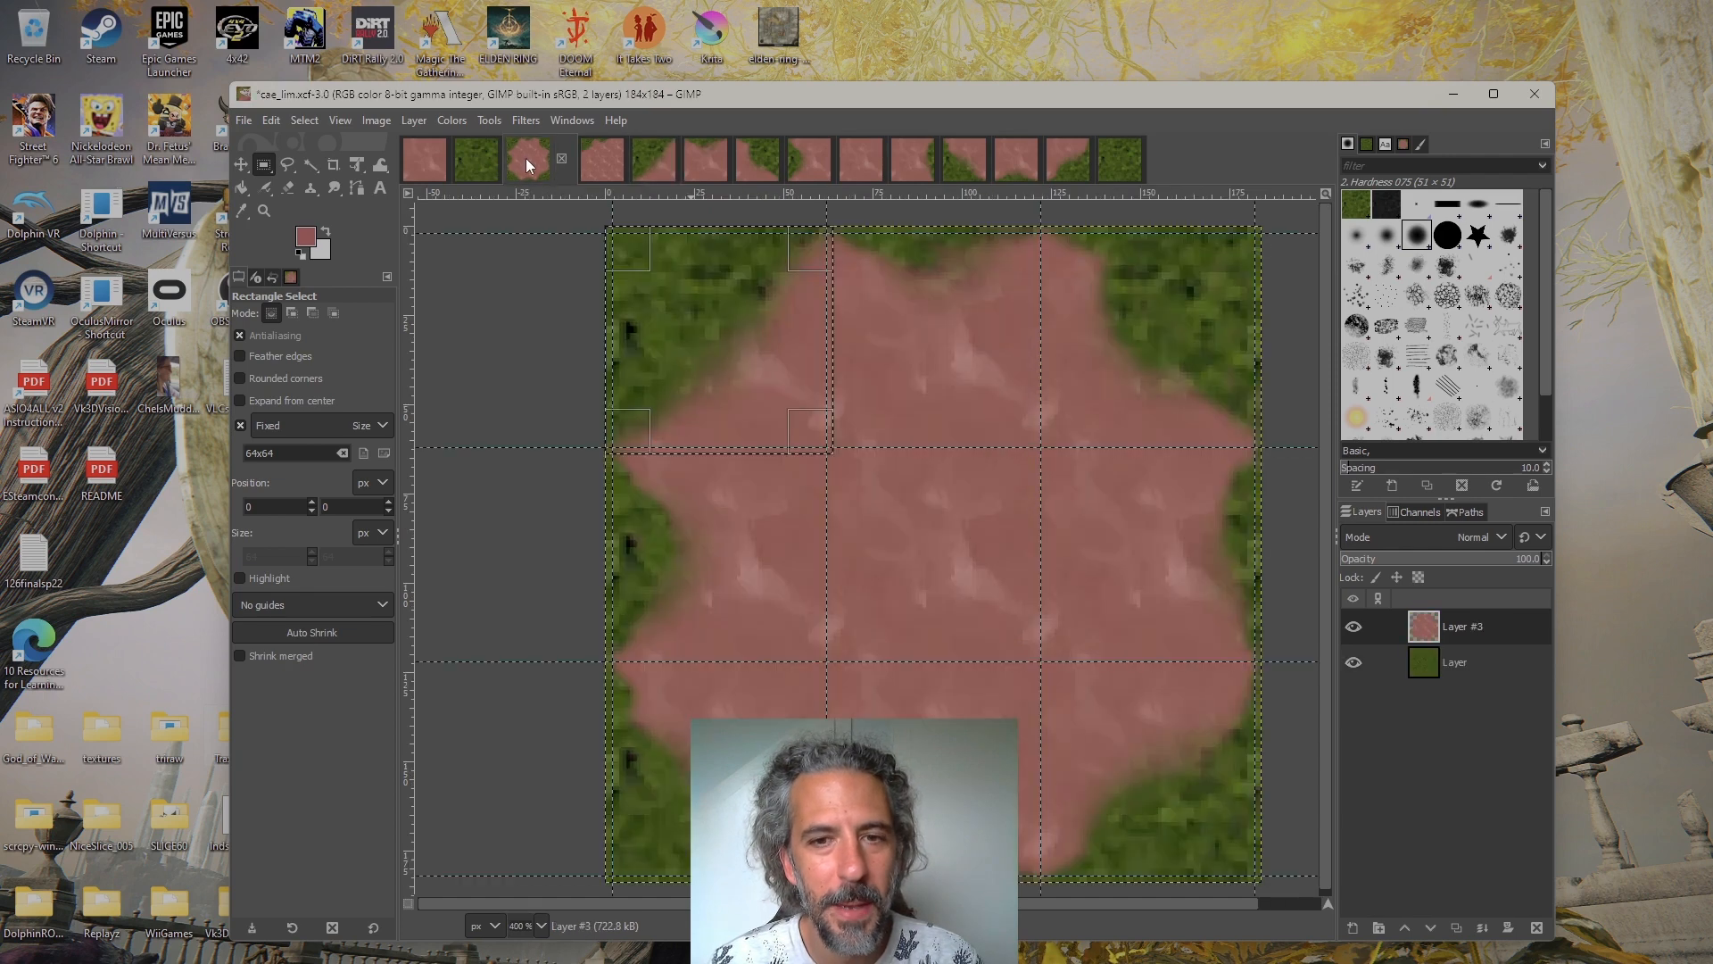
pyautogui.keyDown('shift'); pyautogui.click(1353, 661); pyautogui.keyUp('shift')
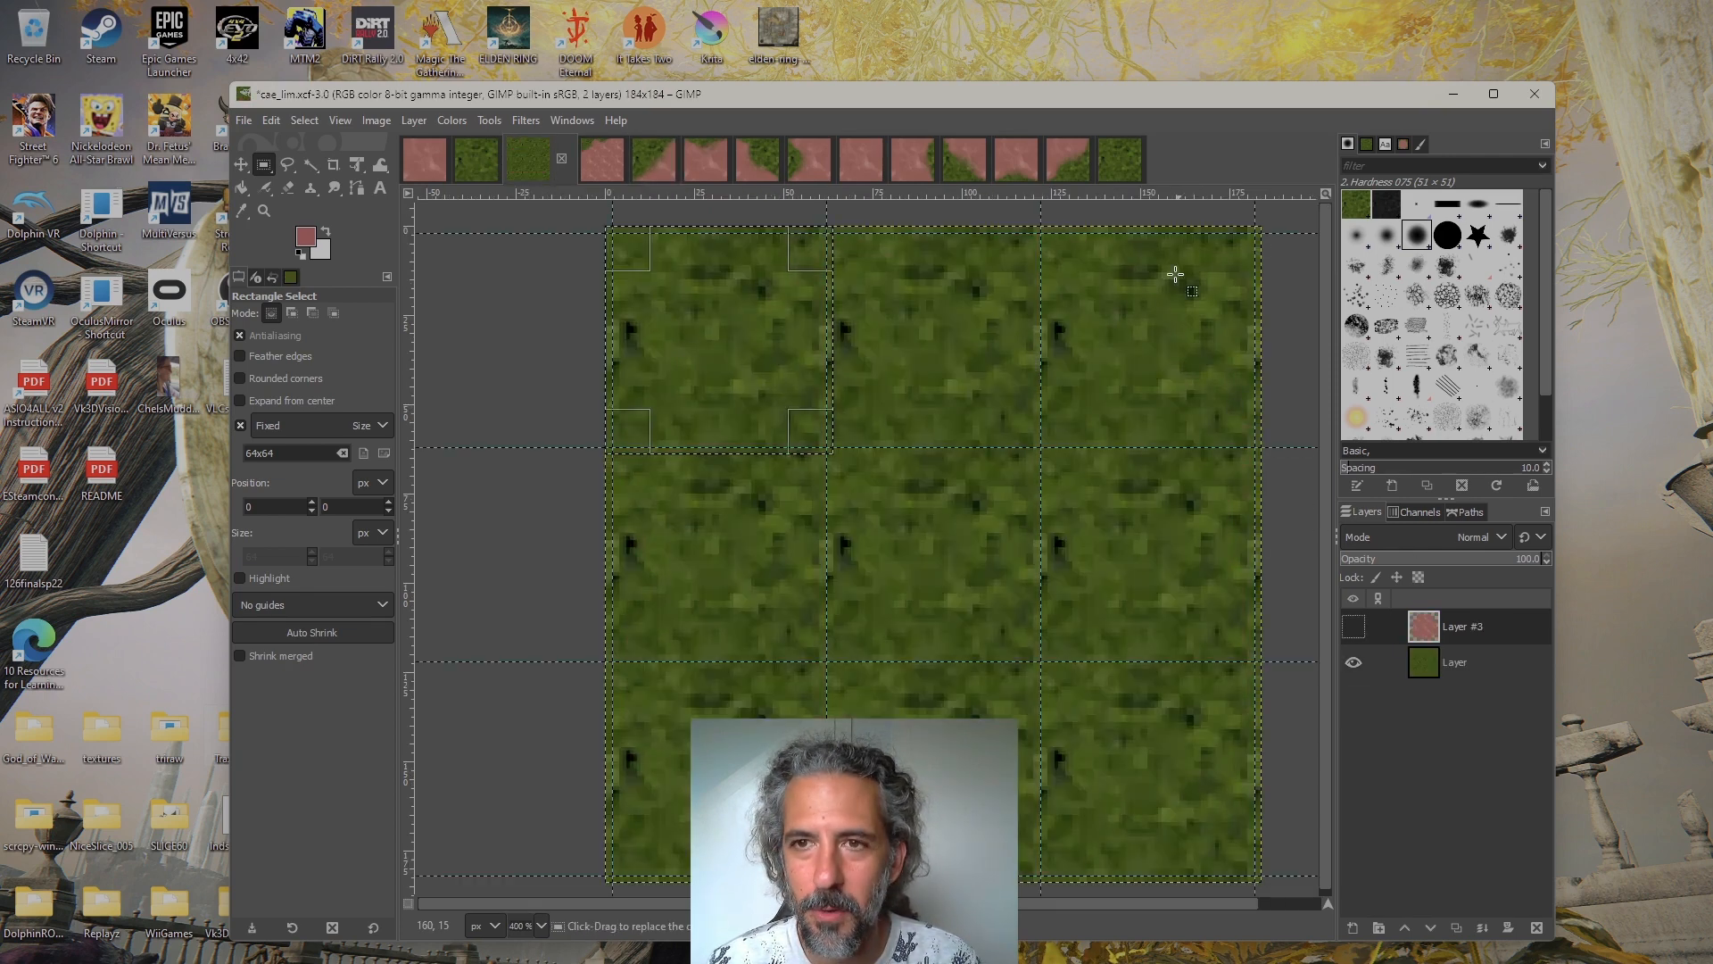
pyautogui.click(1114, 166)
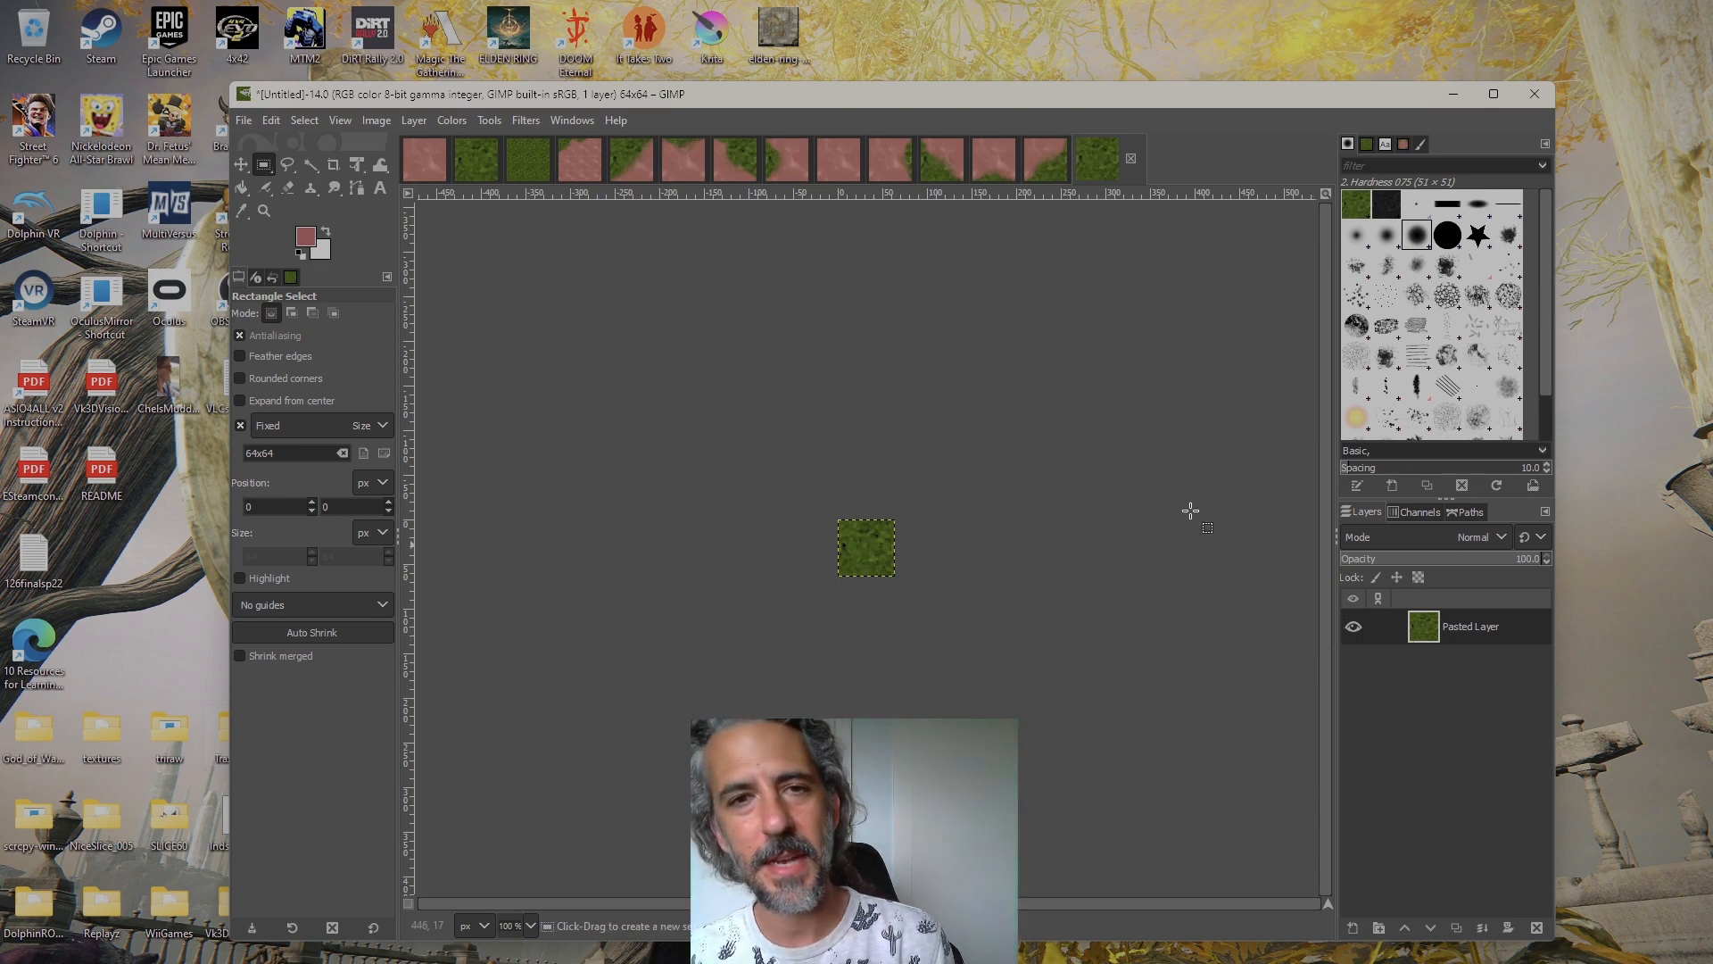
# Start exporting the 64×64 top-left transition tile and choose the new folder inside Desktop/textures as its destination
pyautogui.click(622, 168)
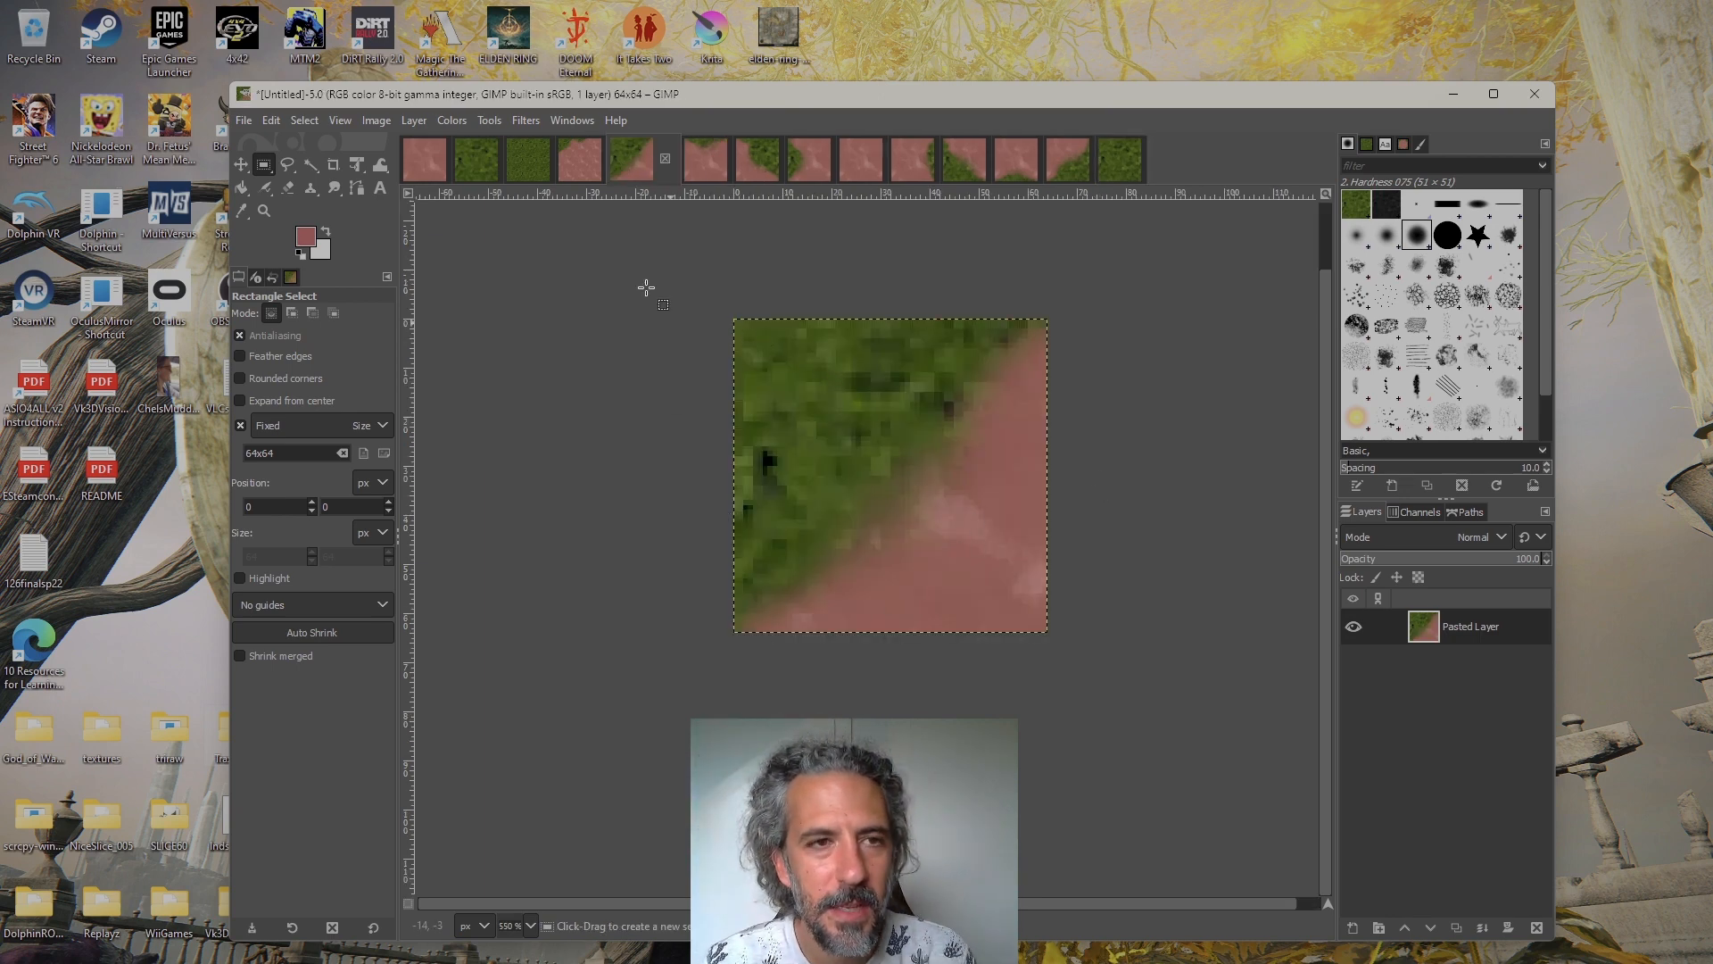
pyautogui.click(243, 121)
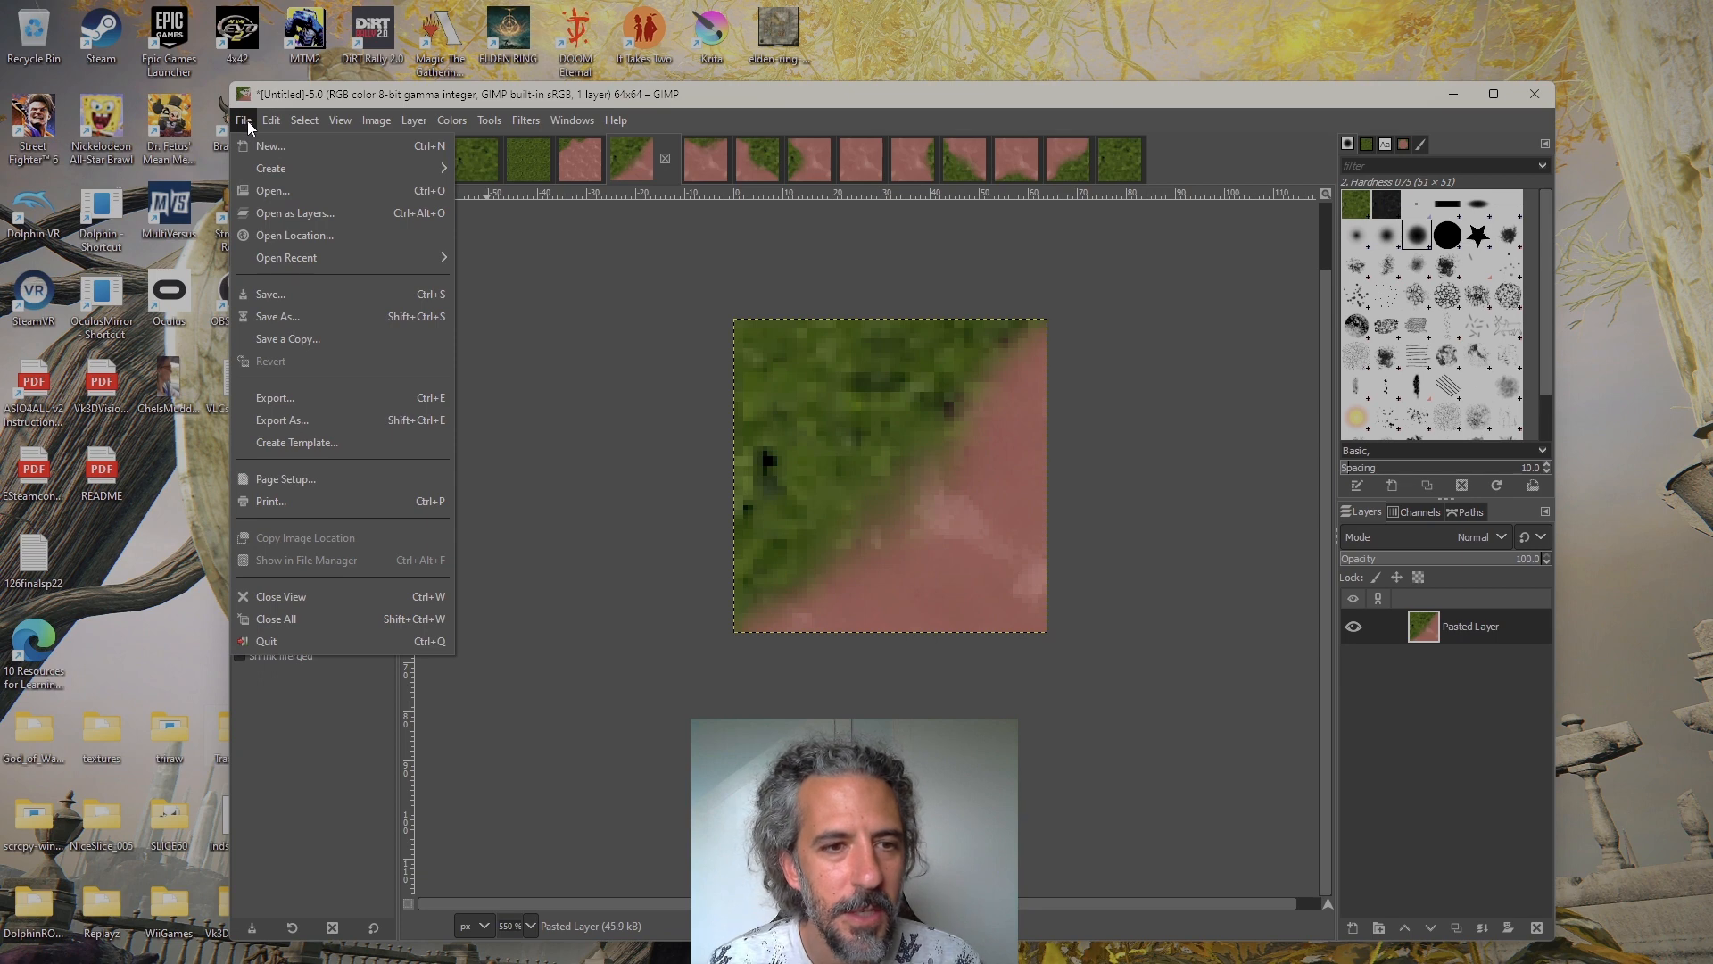
pyautogui.moveTo(444, 115)
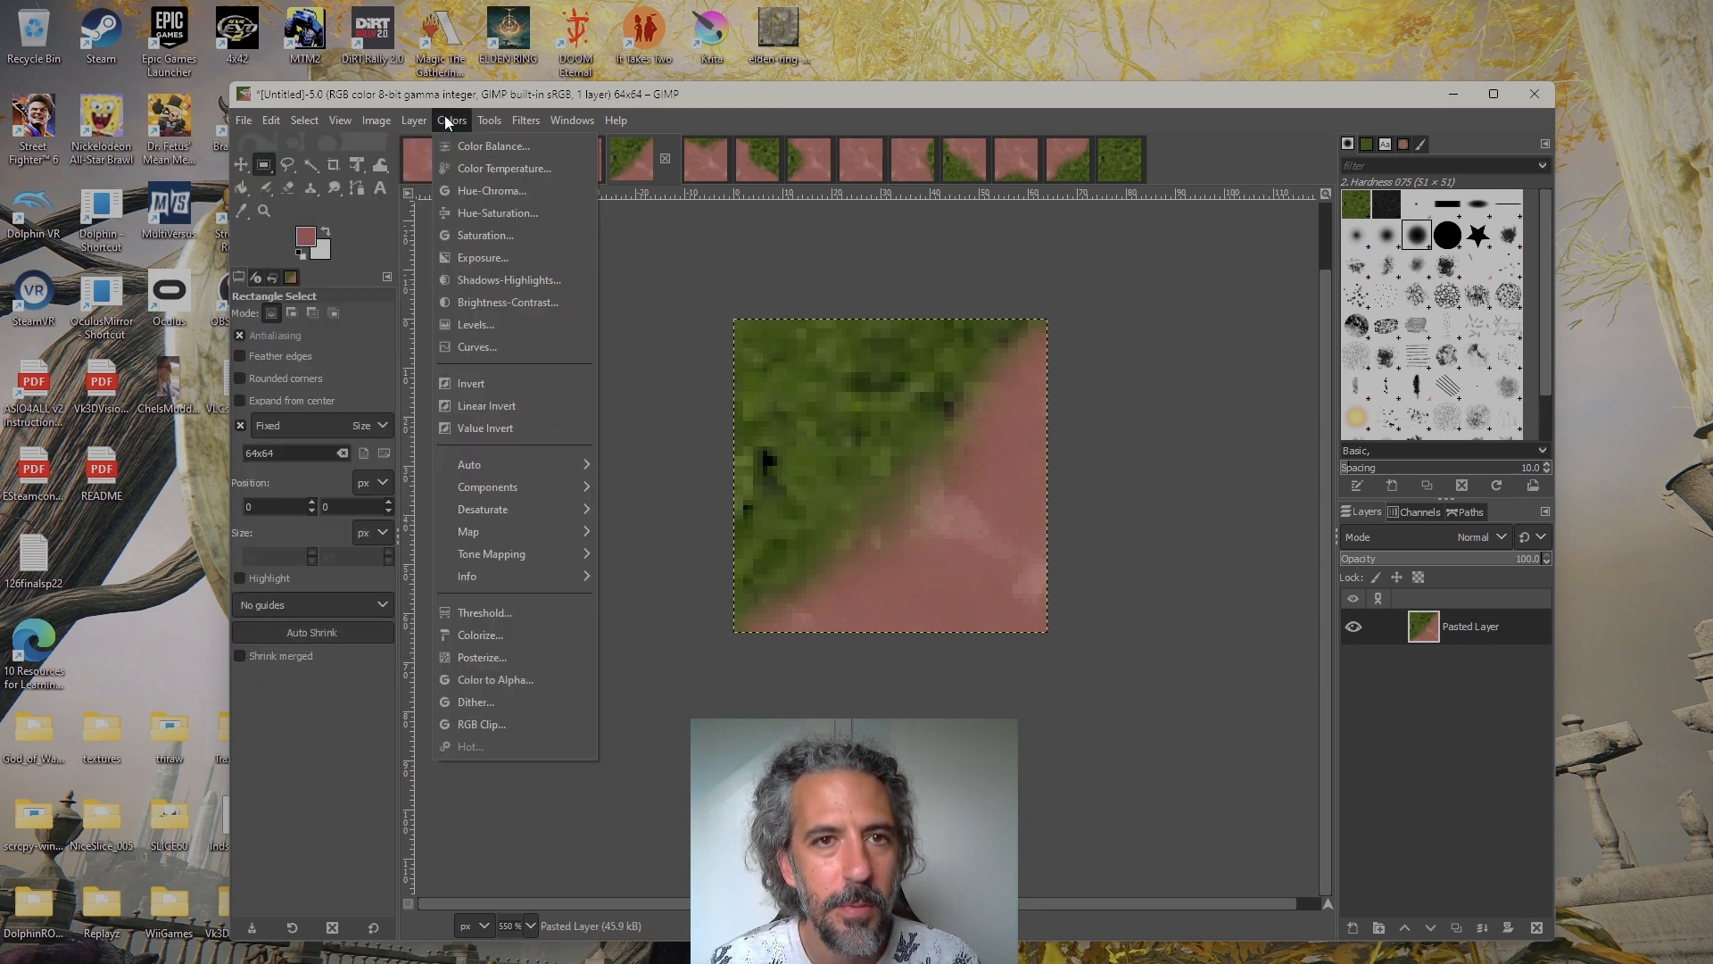
pyautogui.moveTo(243, 119)
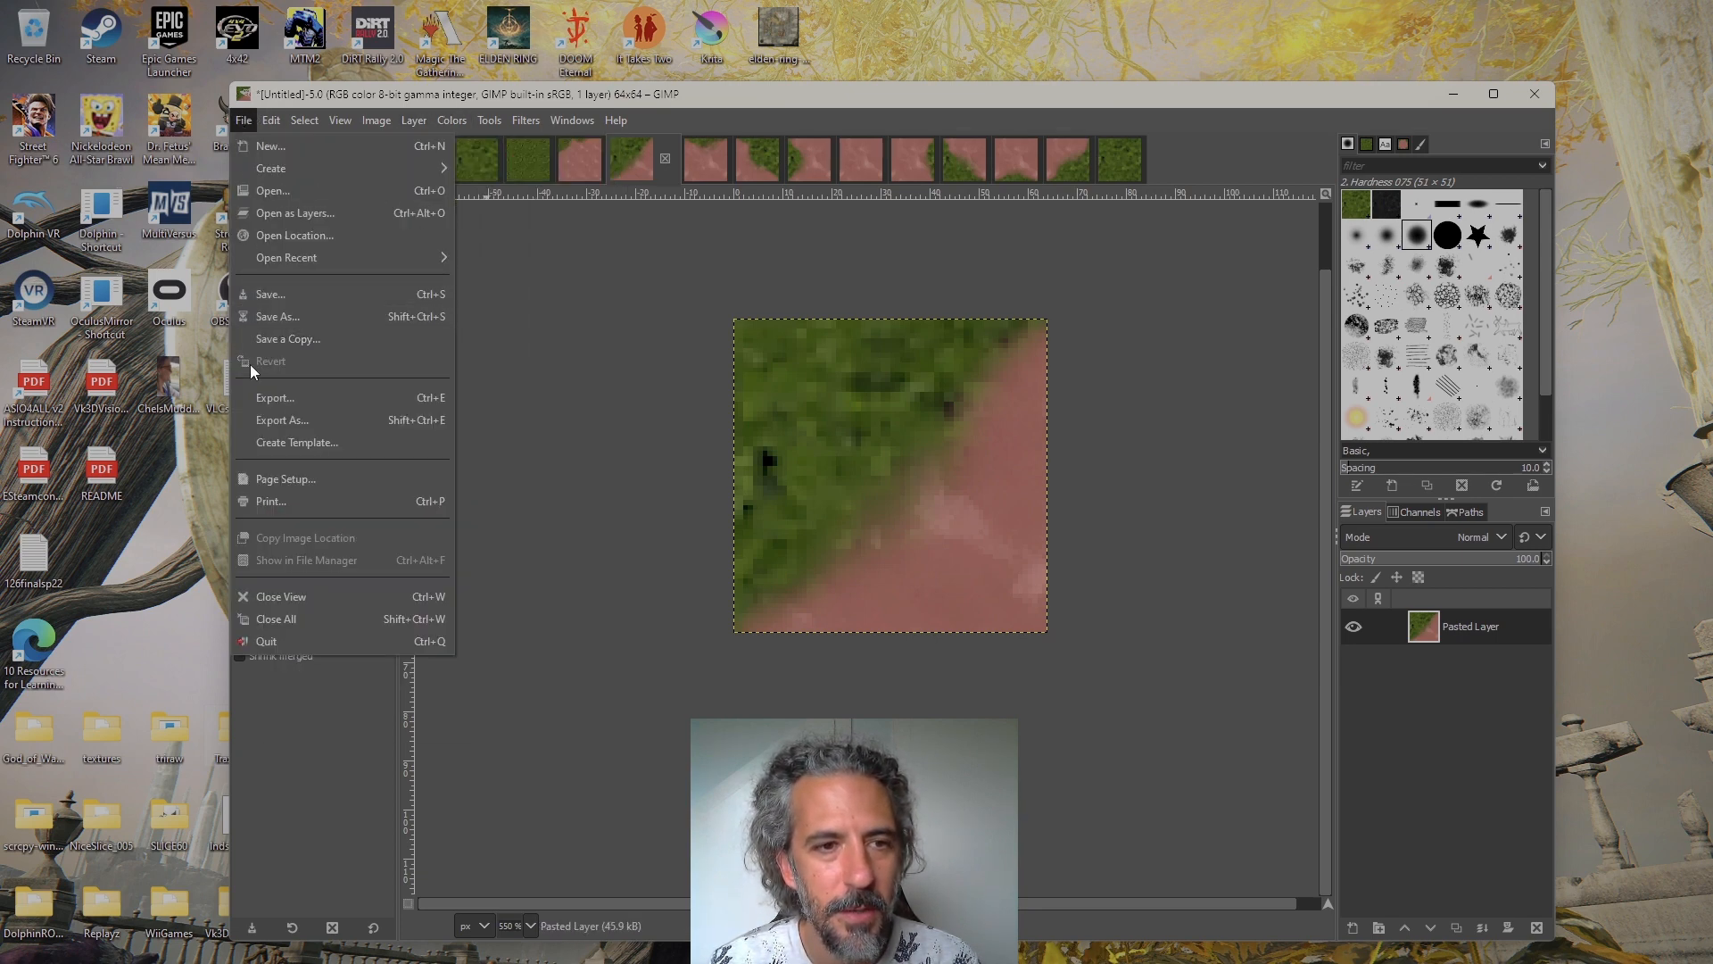
pyautogui.click(270, 421)
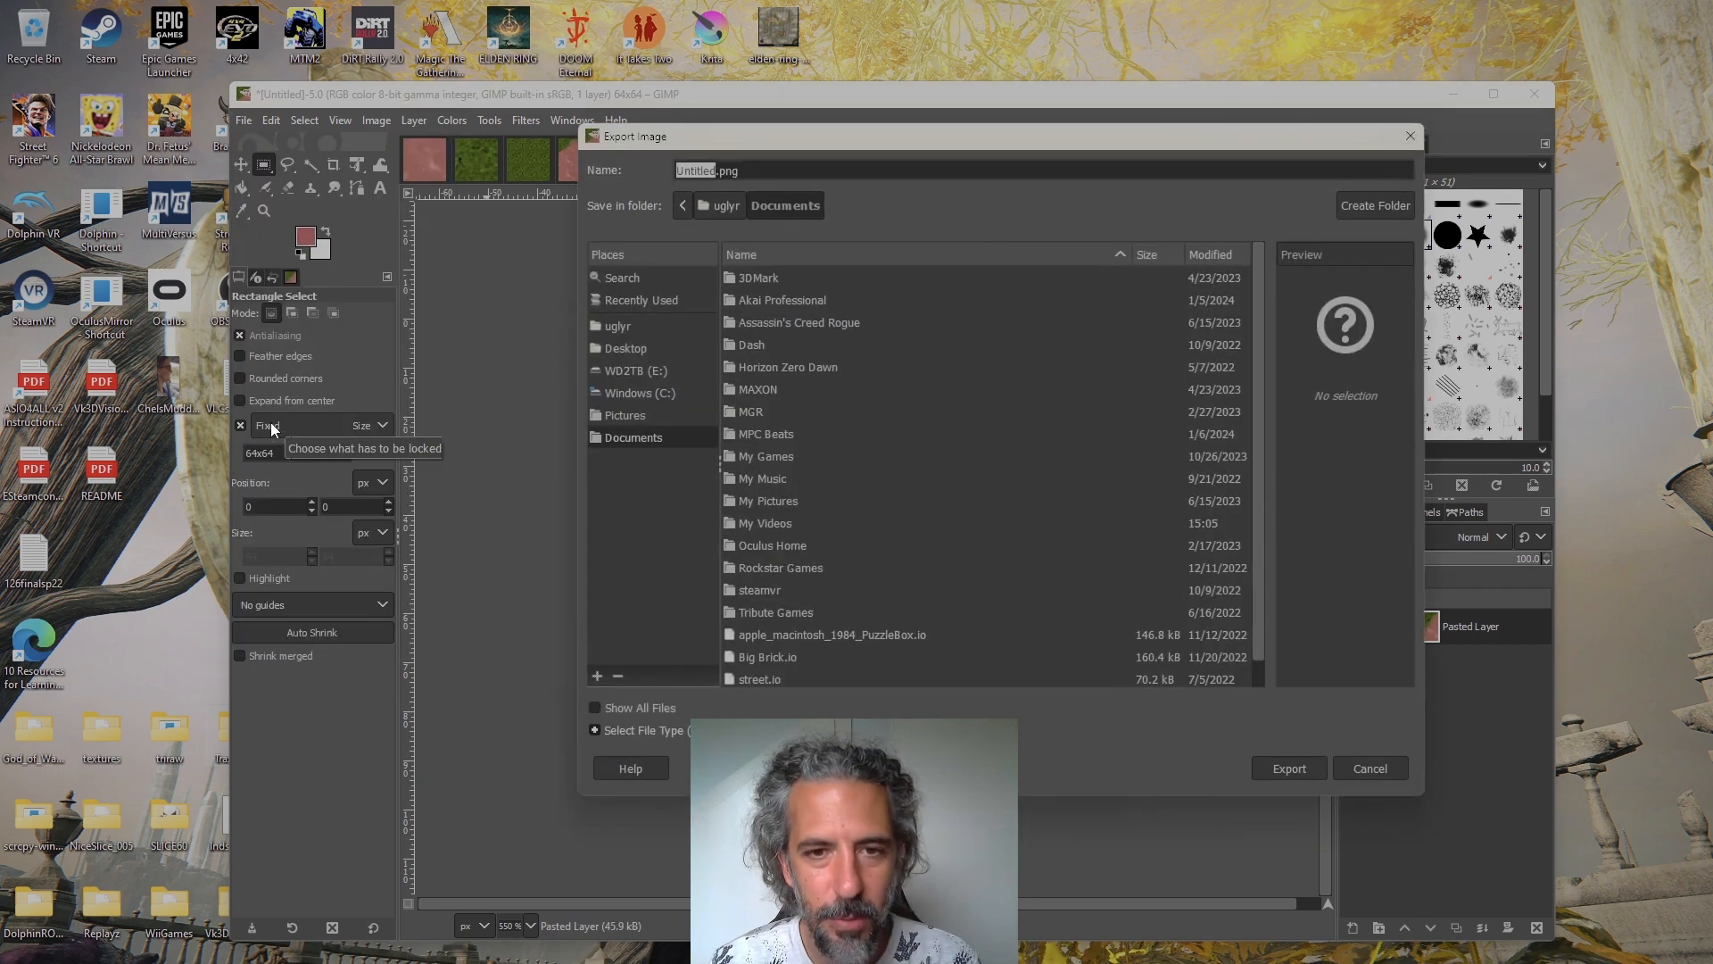
pyautogui.rightClick(879, 300)
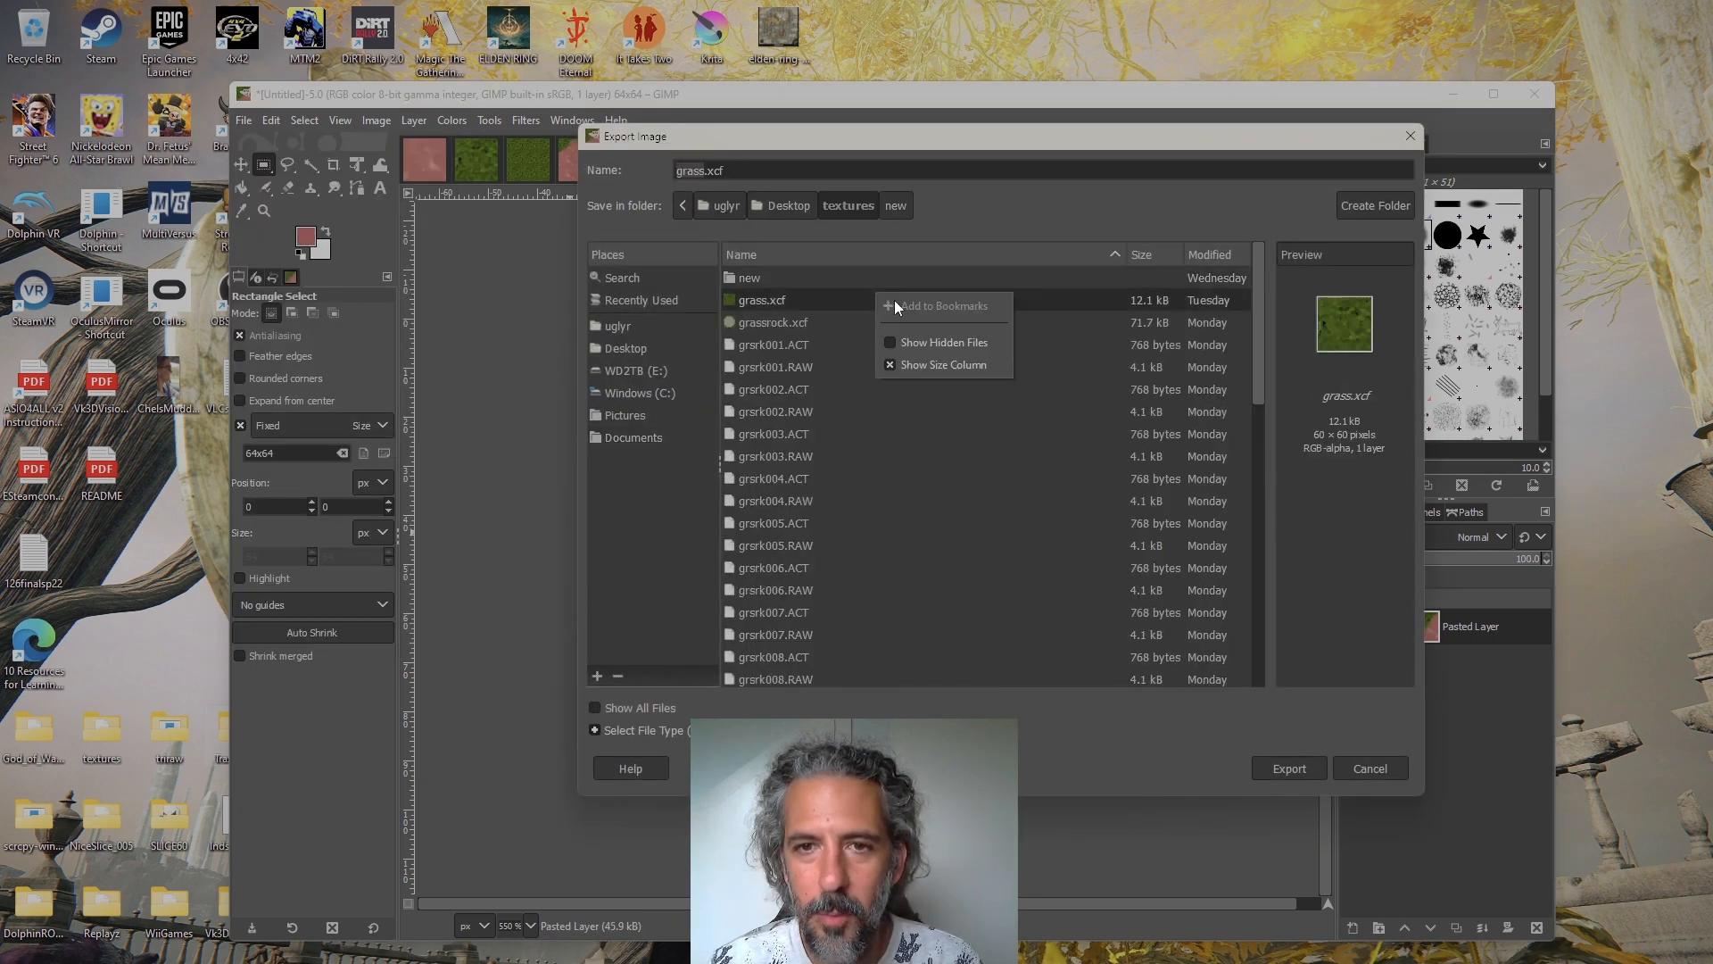
pyautogui.click(1276, 710)
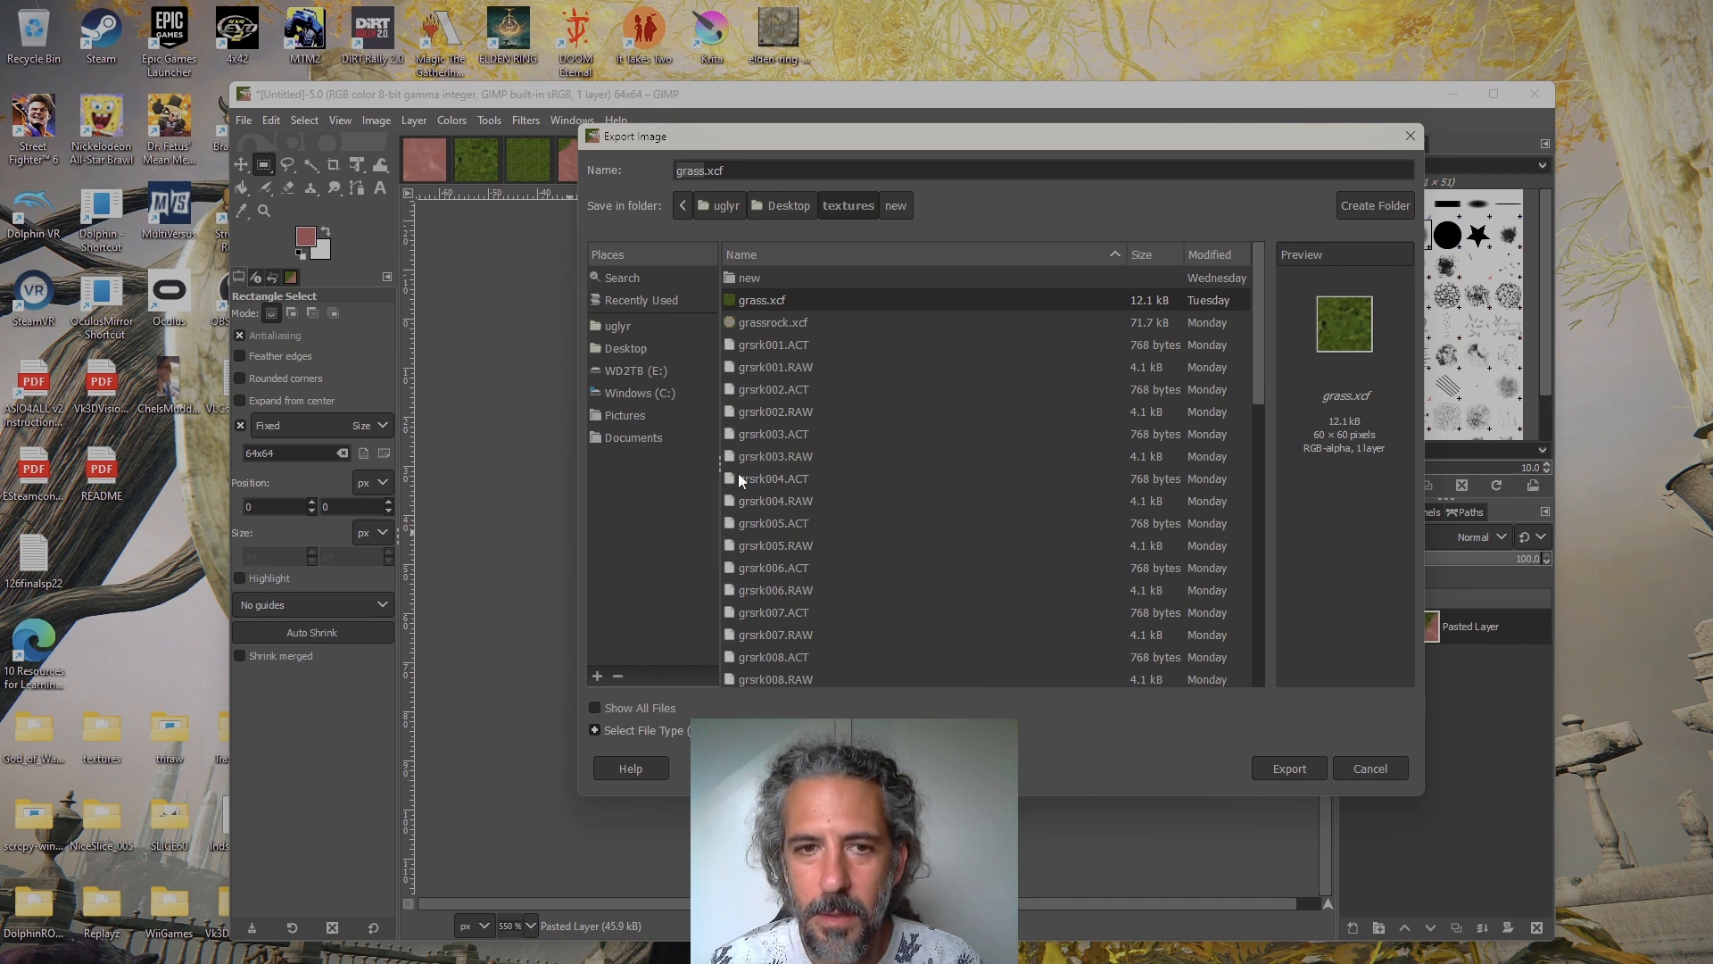
pyautogui.doubleClick(747, 277)
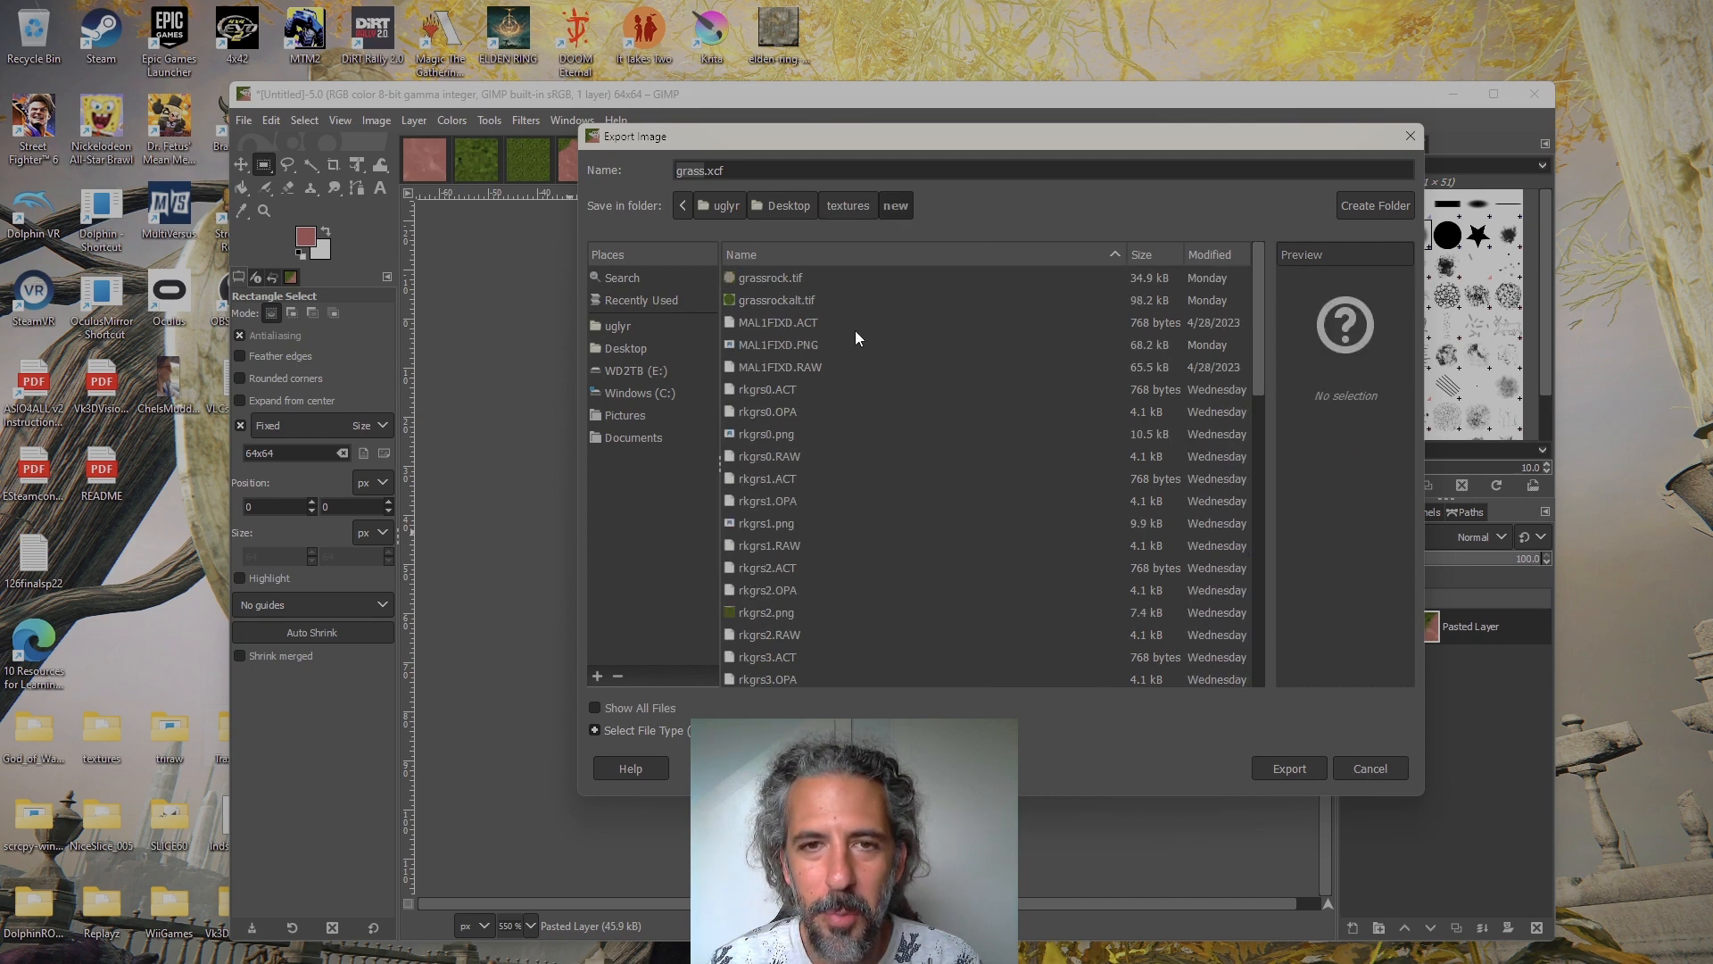
pyautogui.scroll(-5, 909, 486)
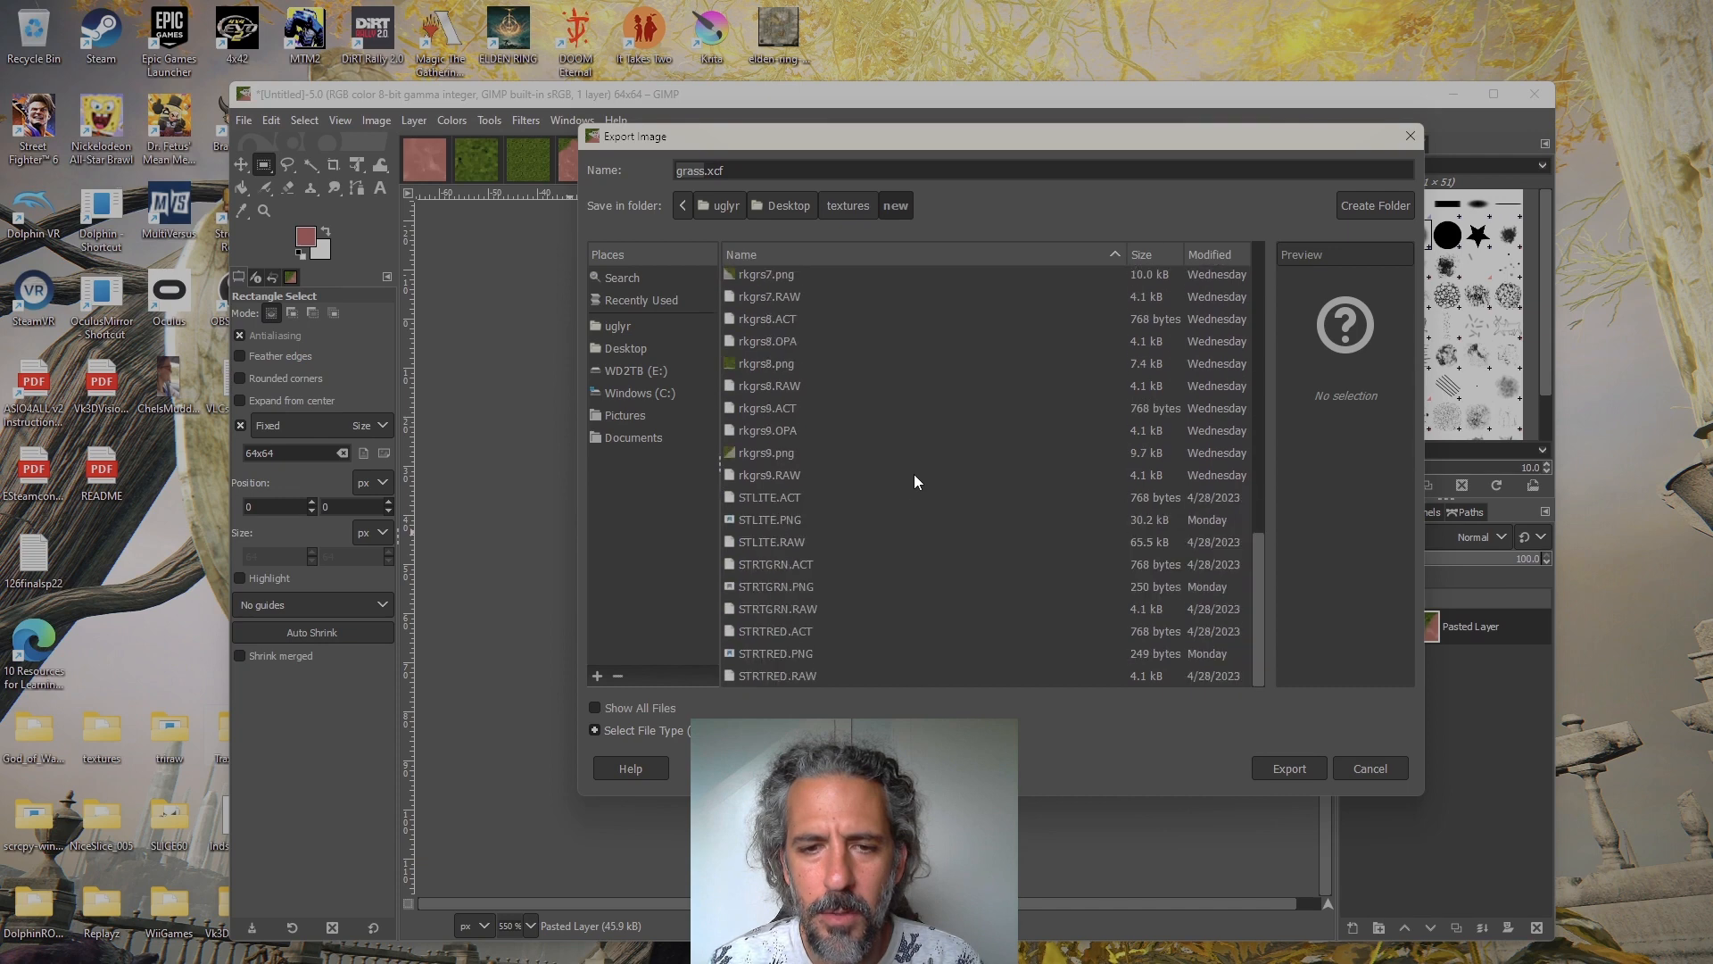
pyautogui.scroll(5, 903, 482)
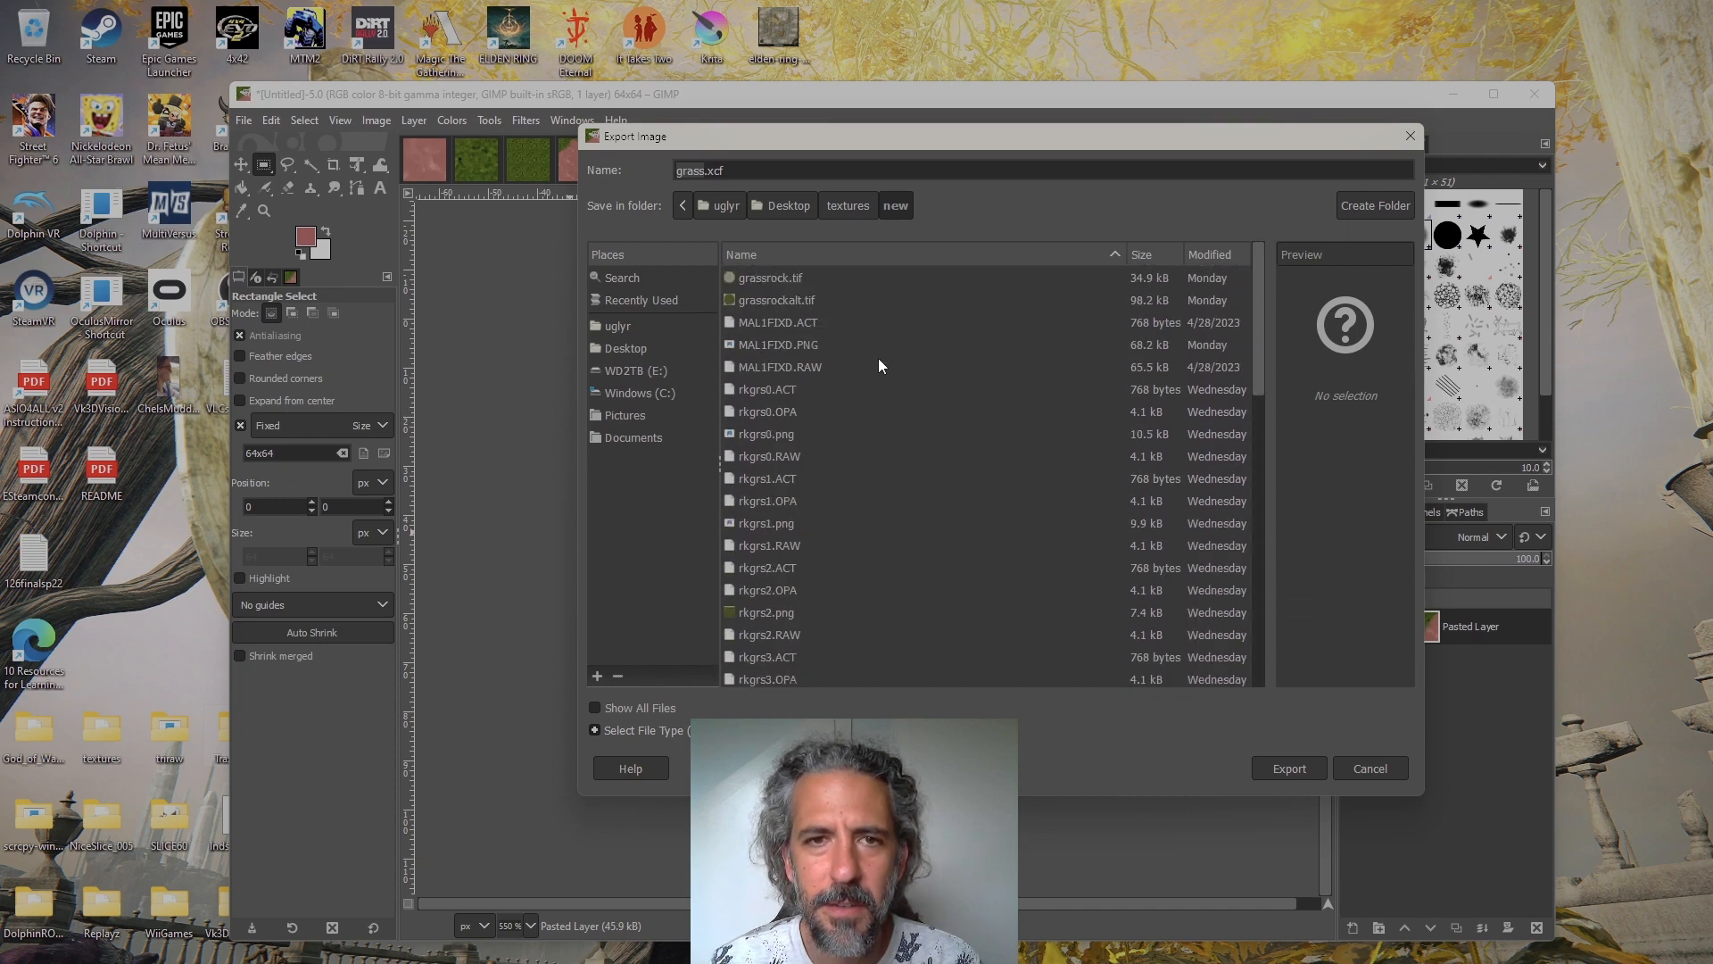
# Name the top-left tile caulim1, select PNG image as the file type, and export it with the default PNG options
pyautogui.doubleClick(692, 171)
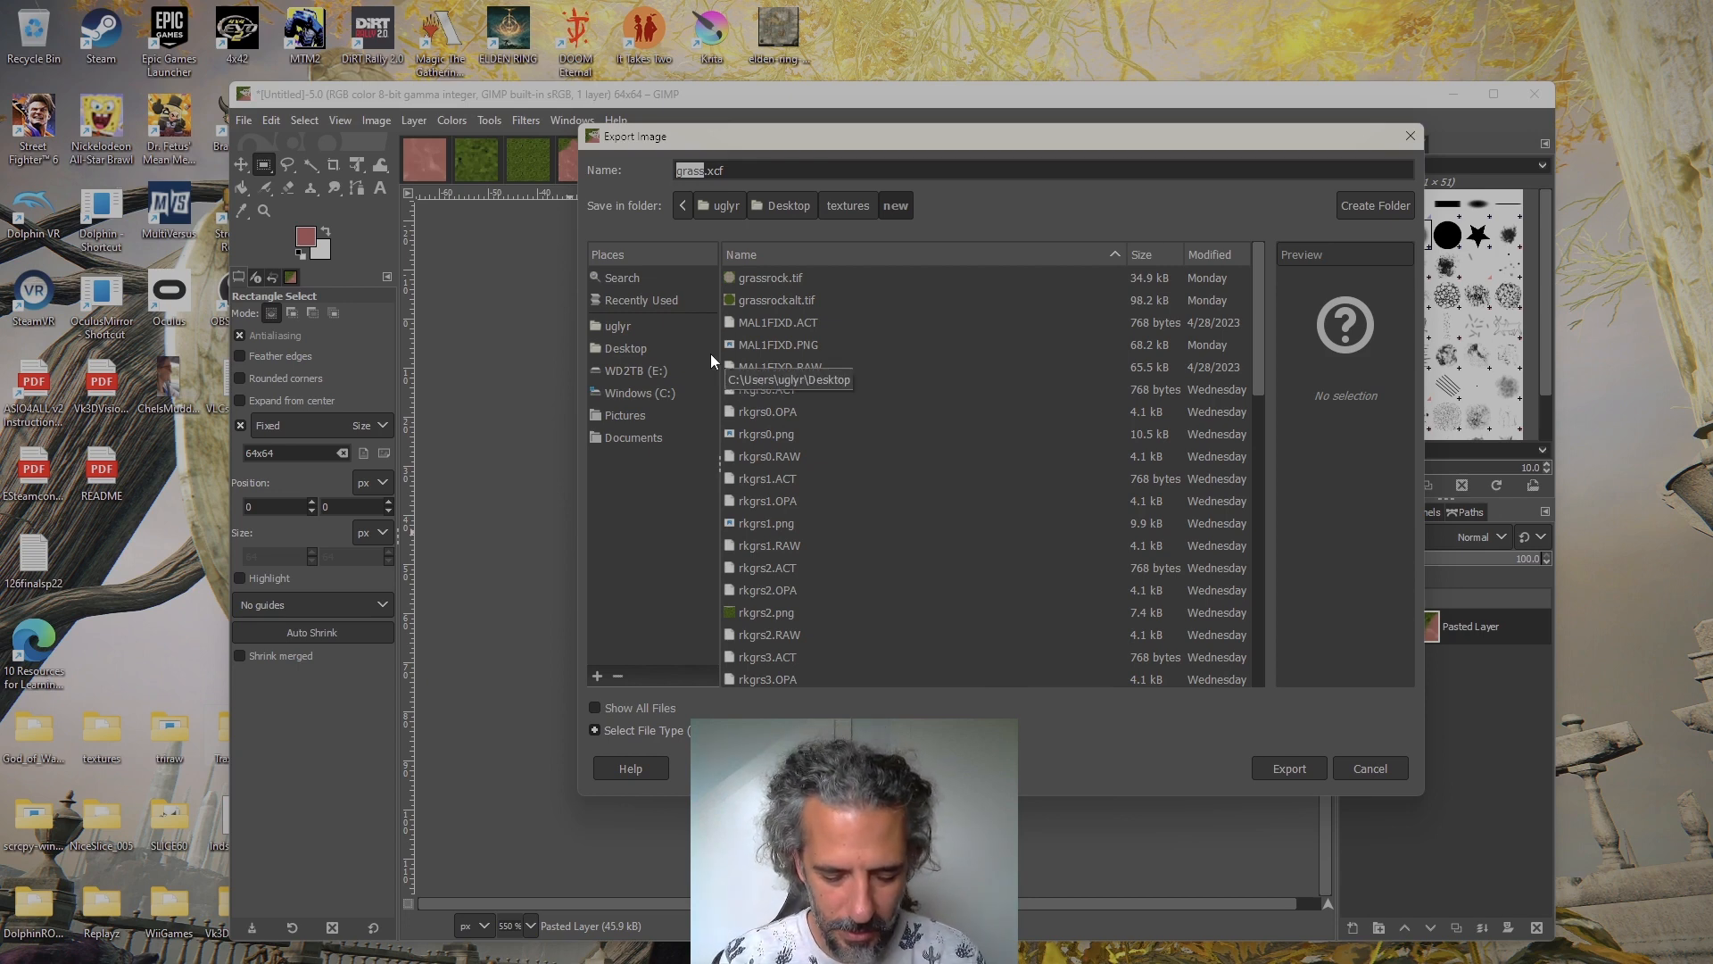
pyautogui.write('caulim')
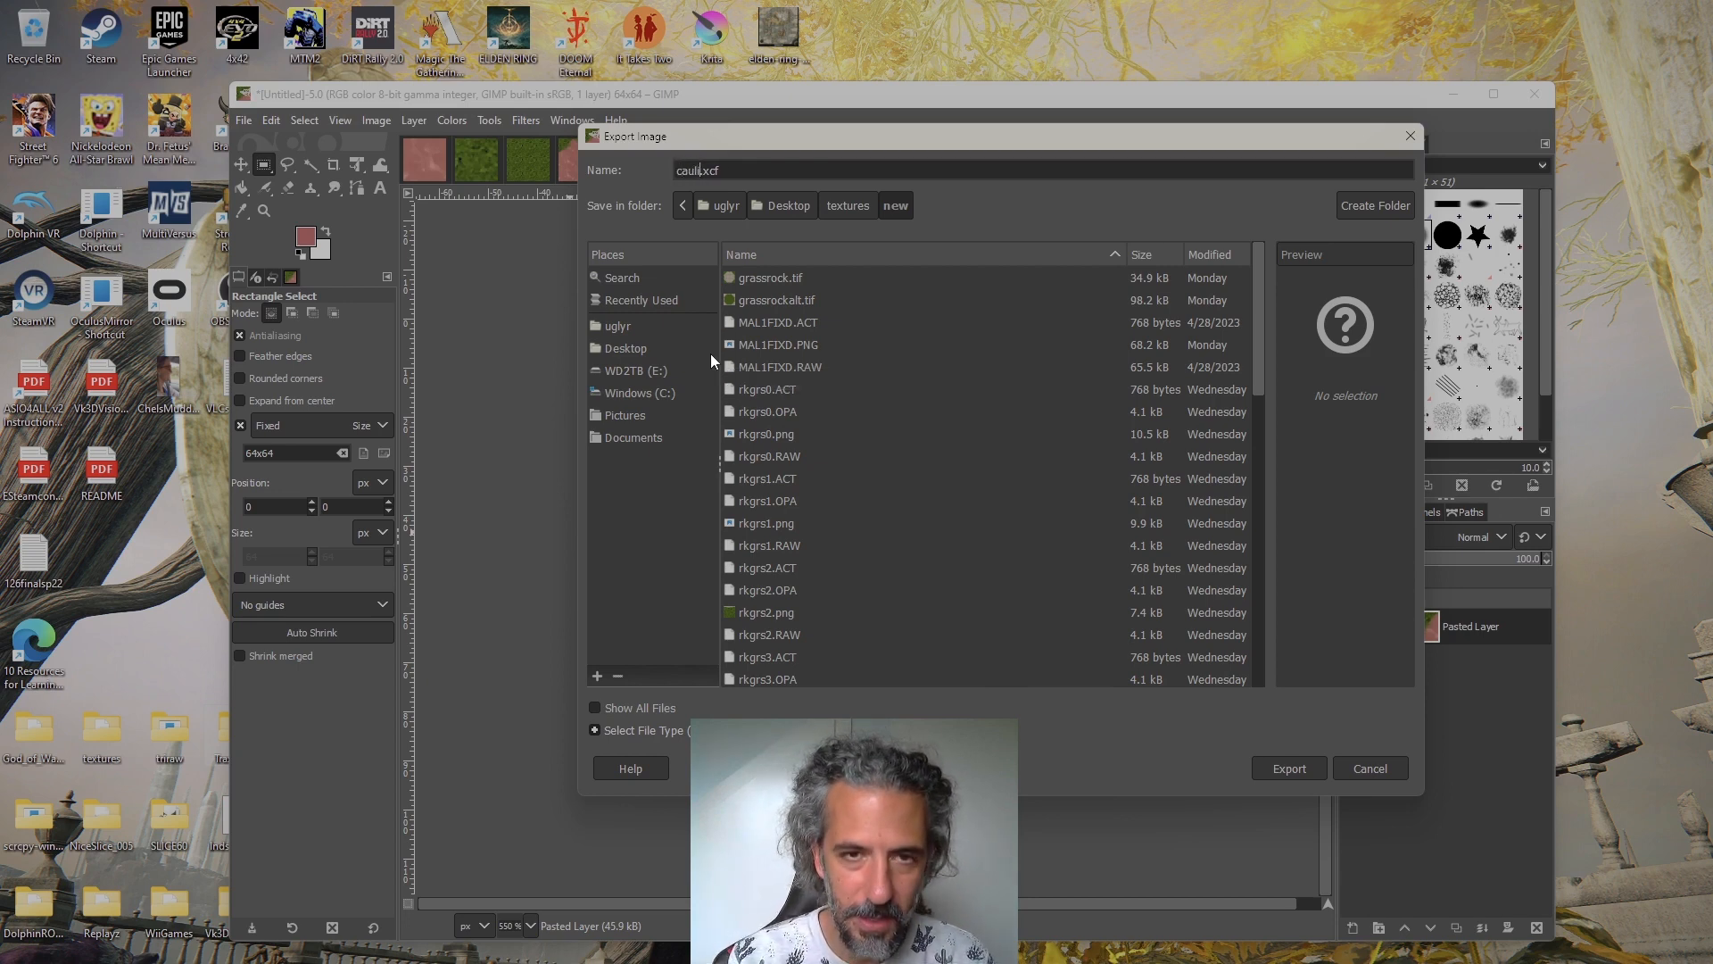
pyautogui.write('1')
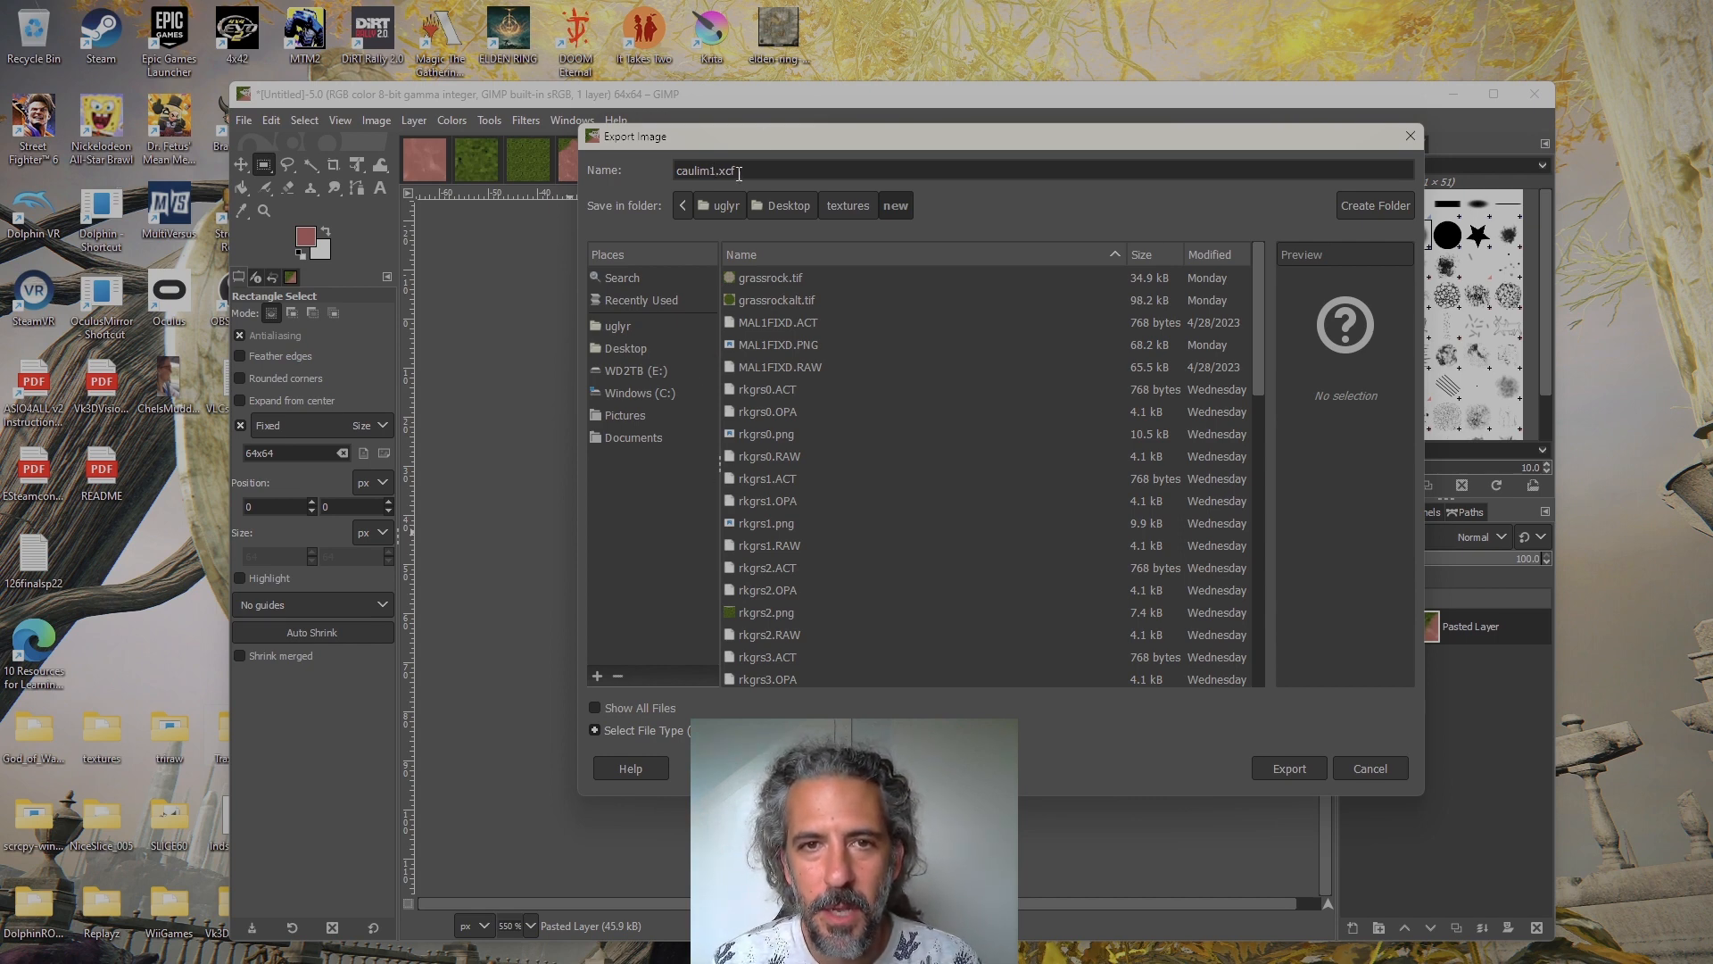
pyautogui.click(732, 730)
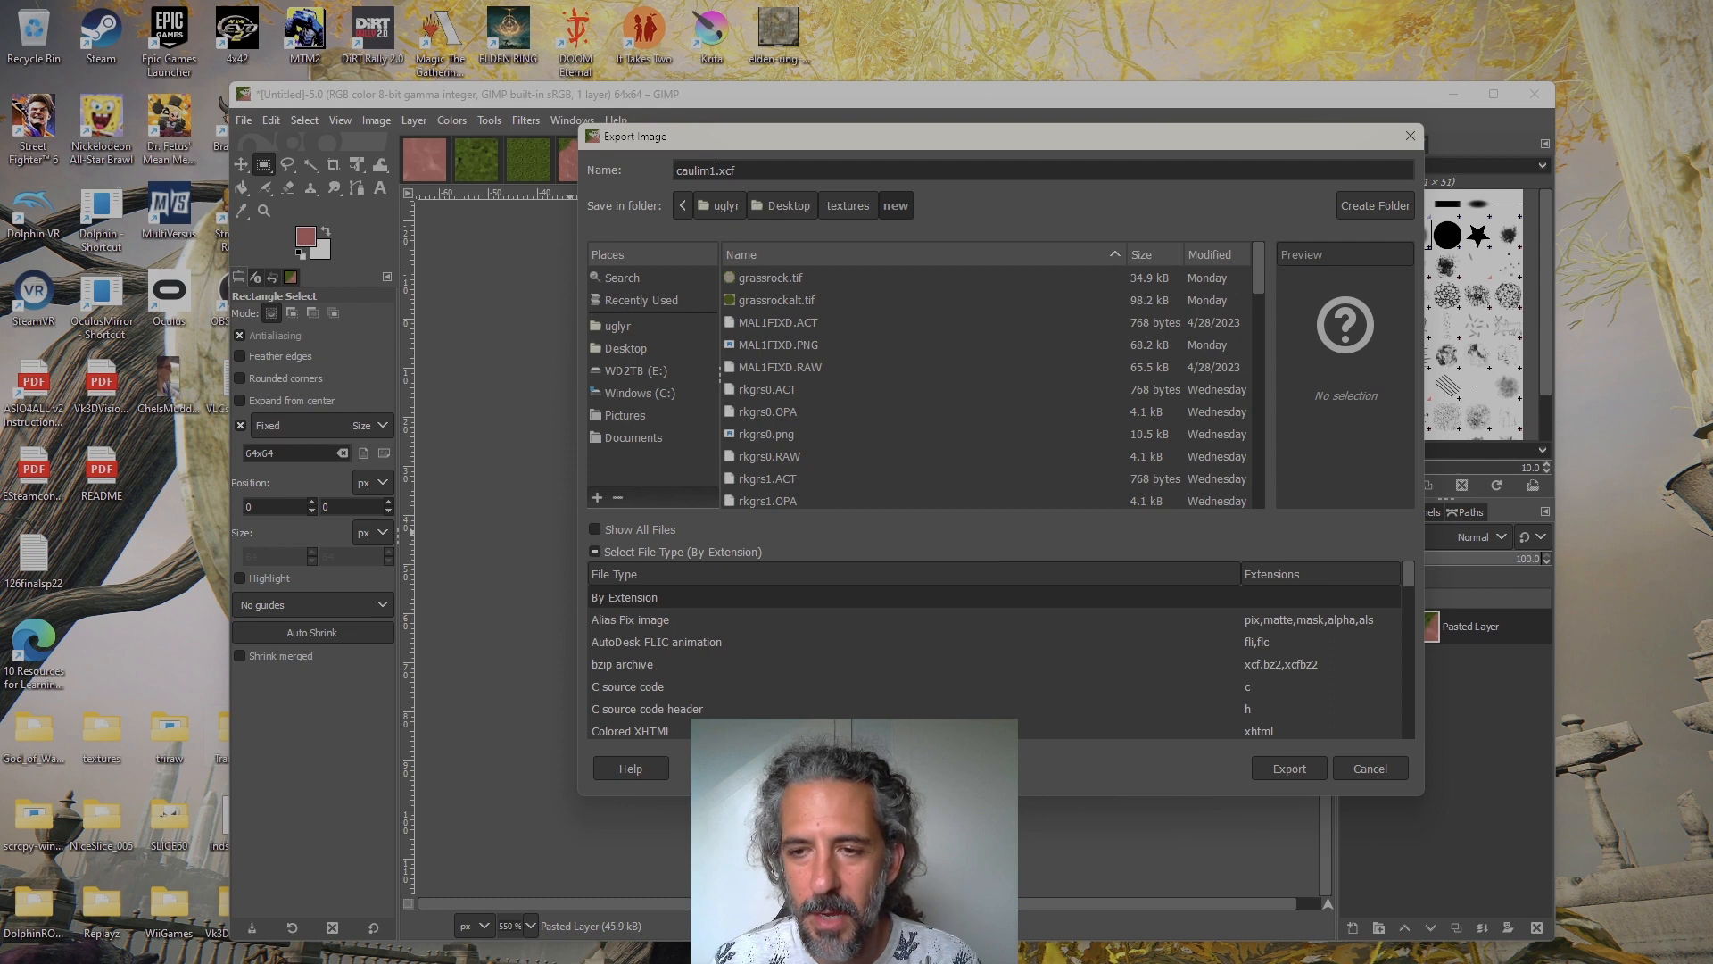
pyautogui.scroll(-5, 1211, 675)
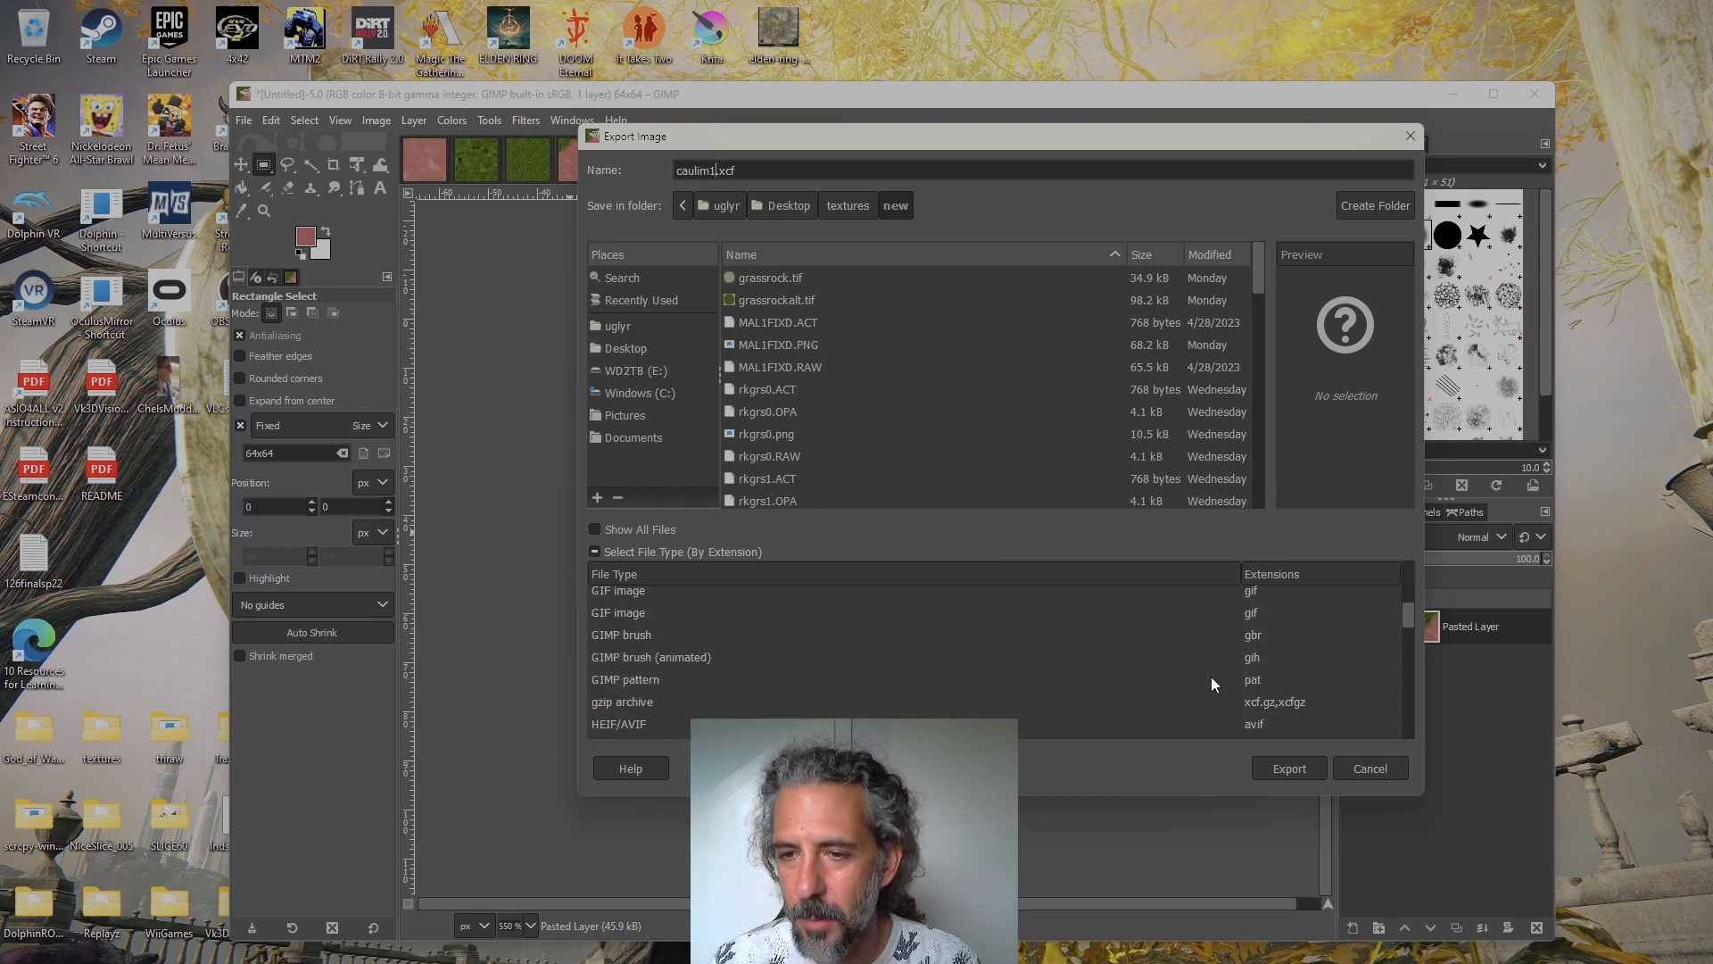
pyautogui.scroll(-3, 1212, 676)
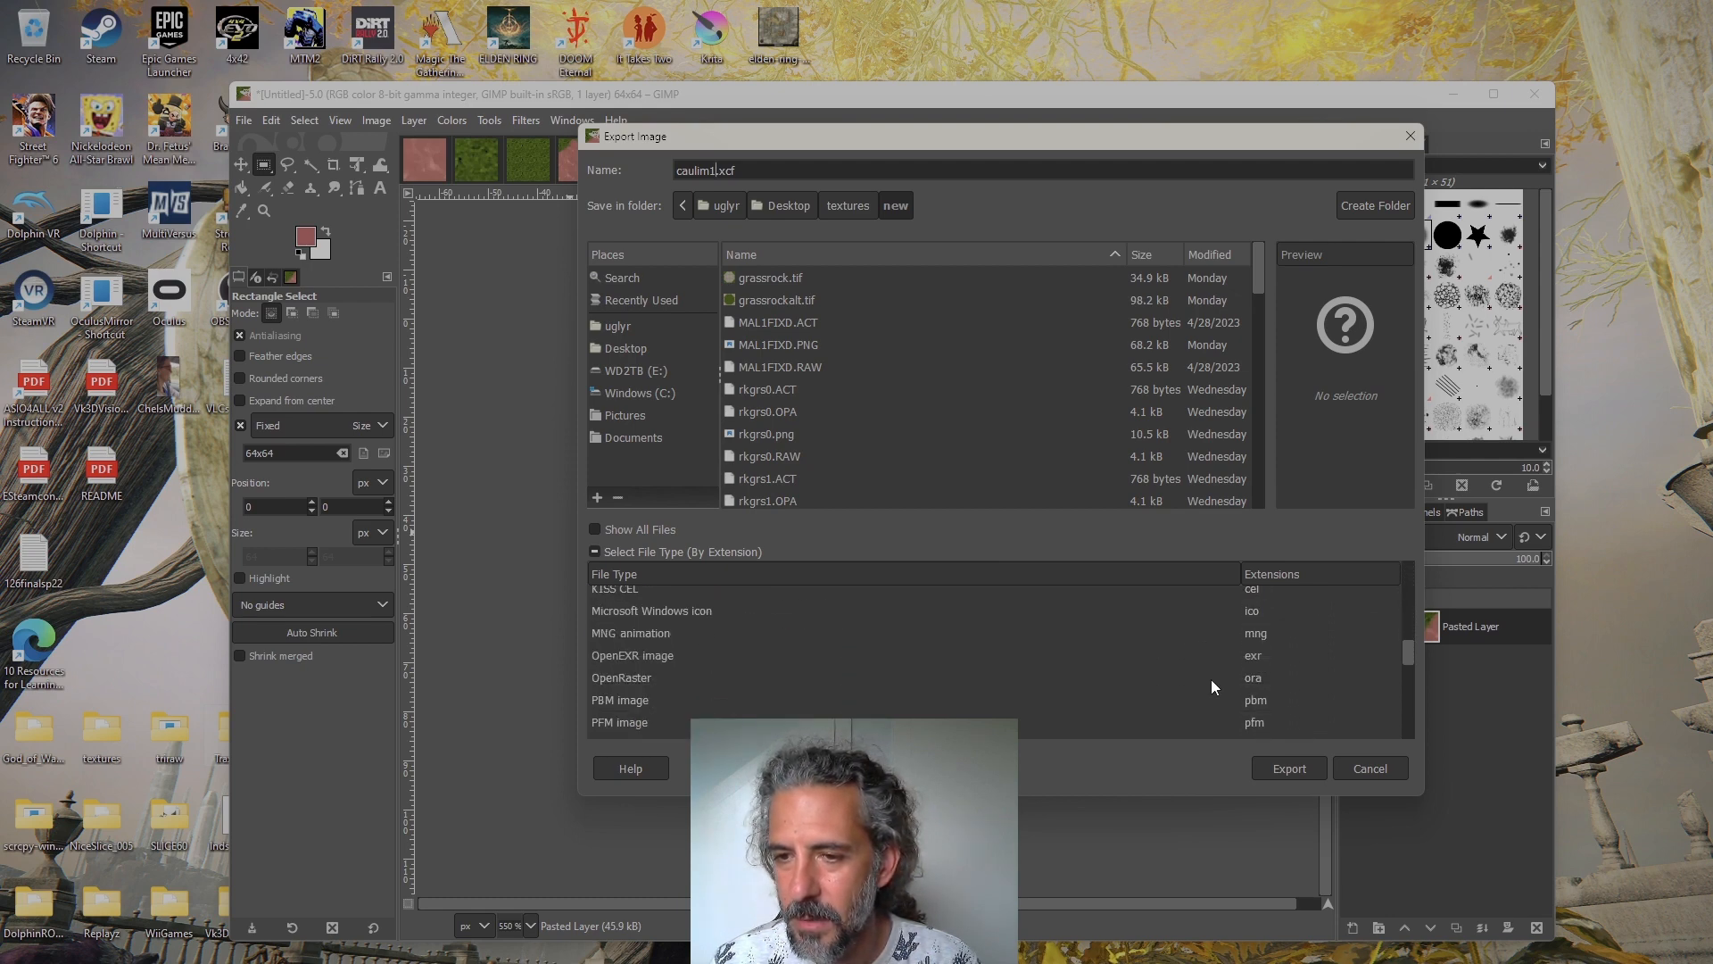
pyautogui.scroll(-2, 1293, 730)
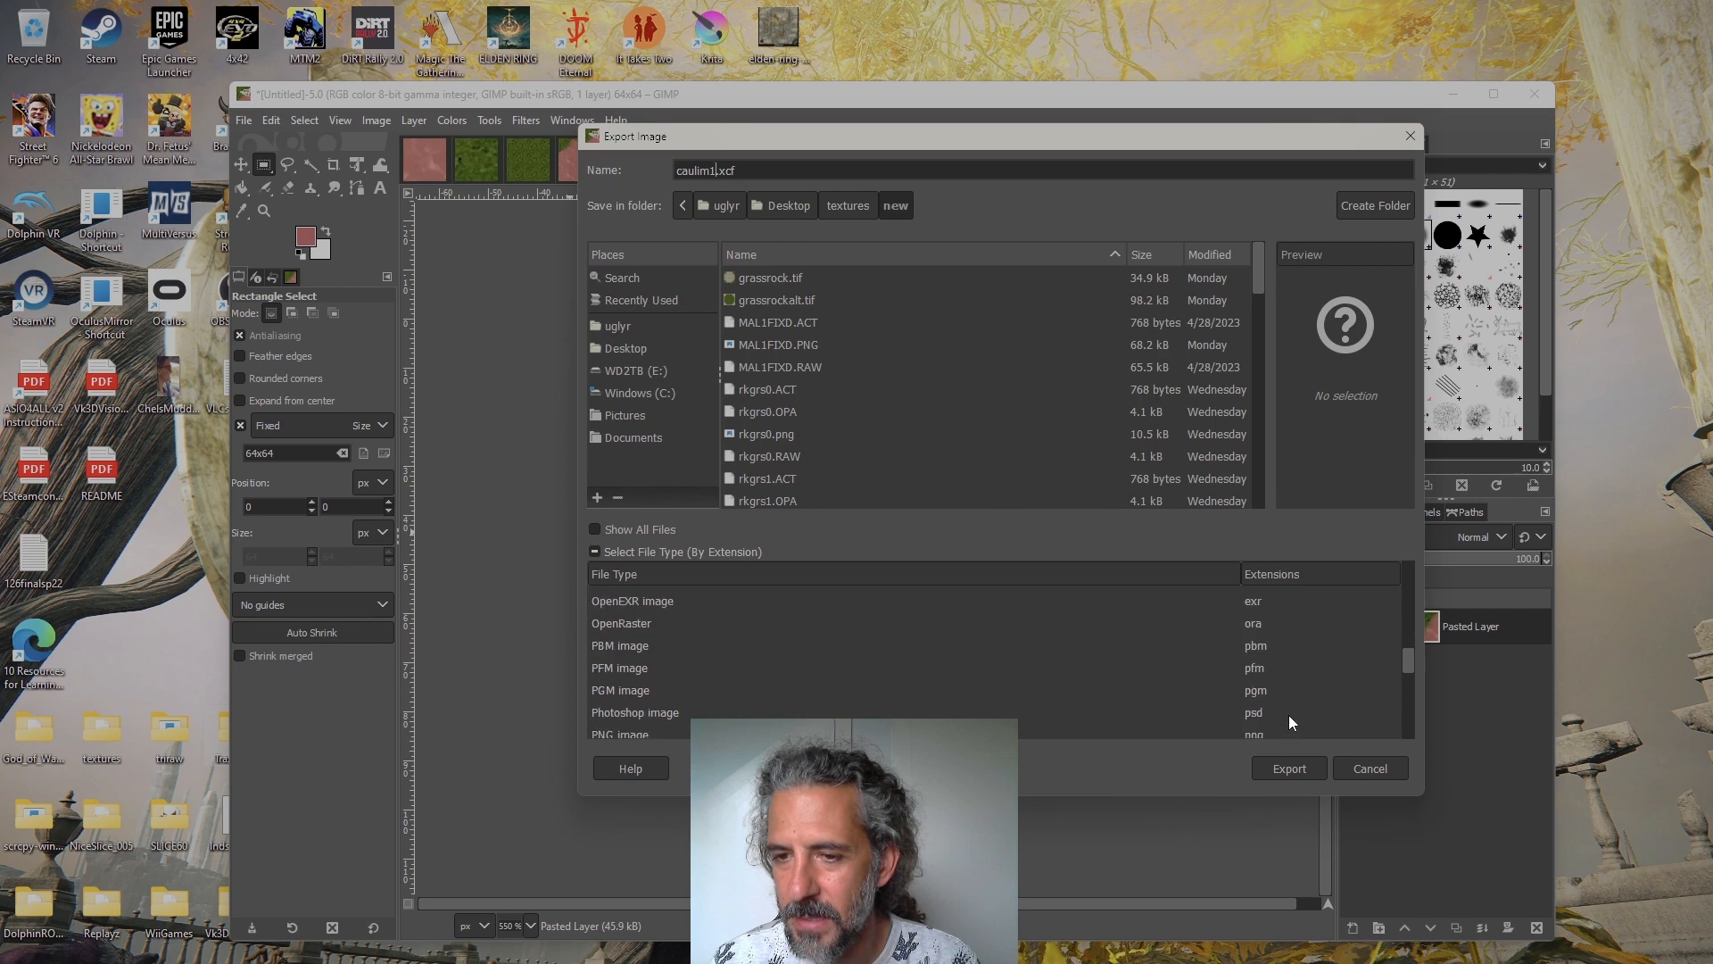
pyautogui.scroll(-2, 1289, 715)
pyautogui.click(1276, 683)
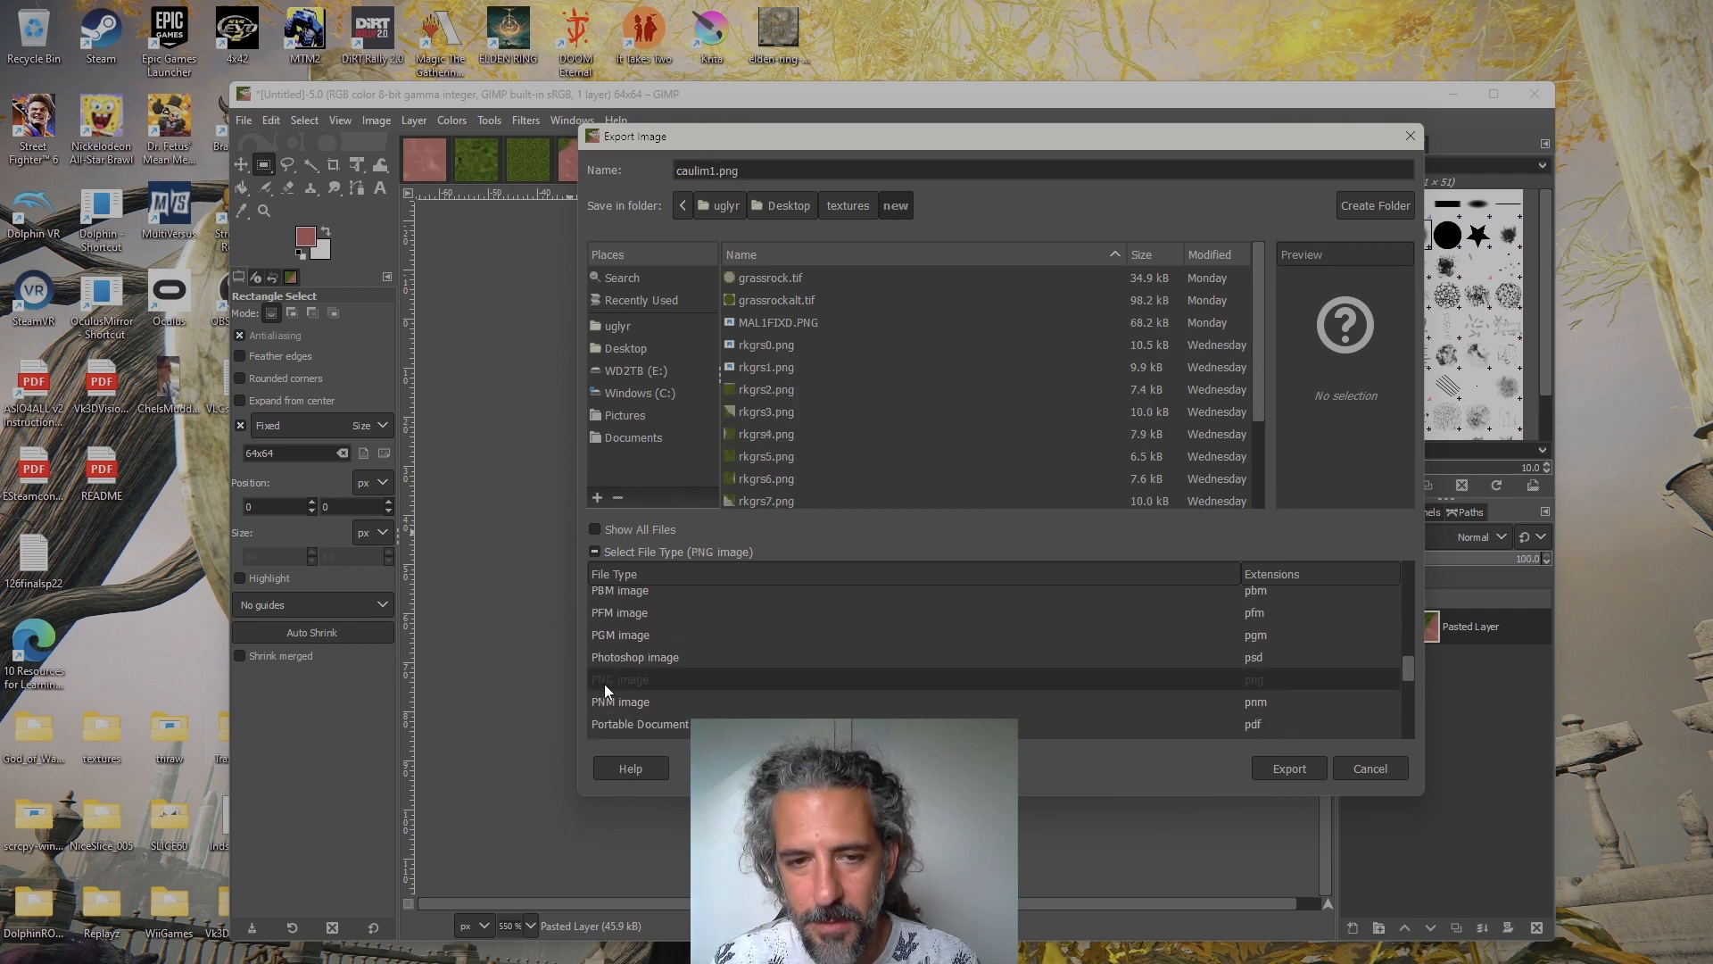
pyautogui.click(1298, 767)
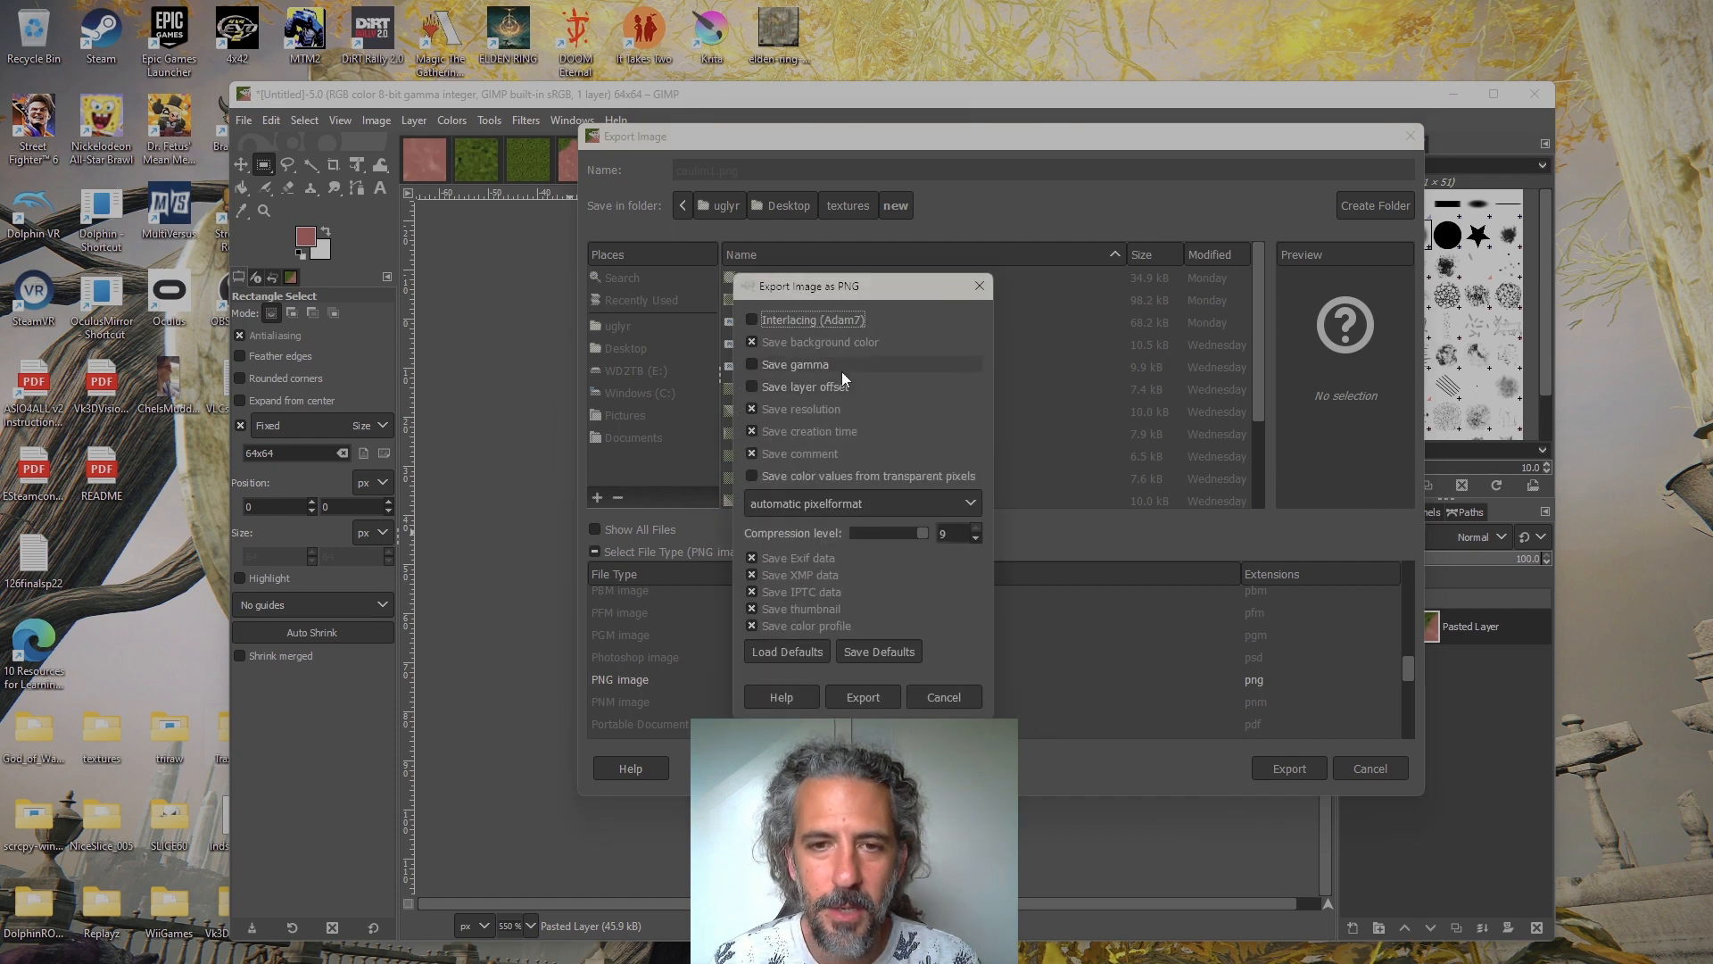
pyautogui.click(866, 692)
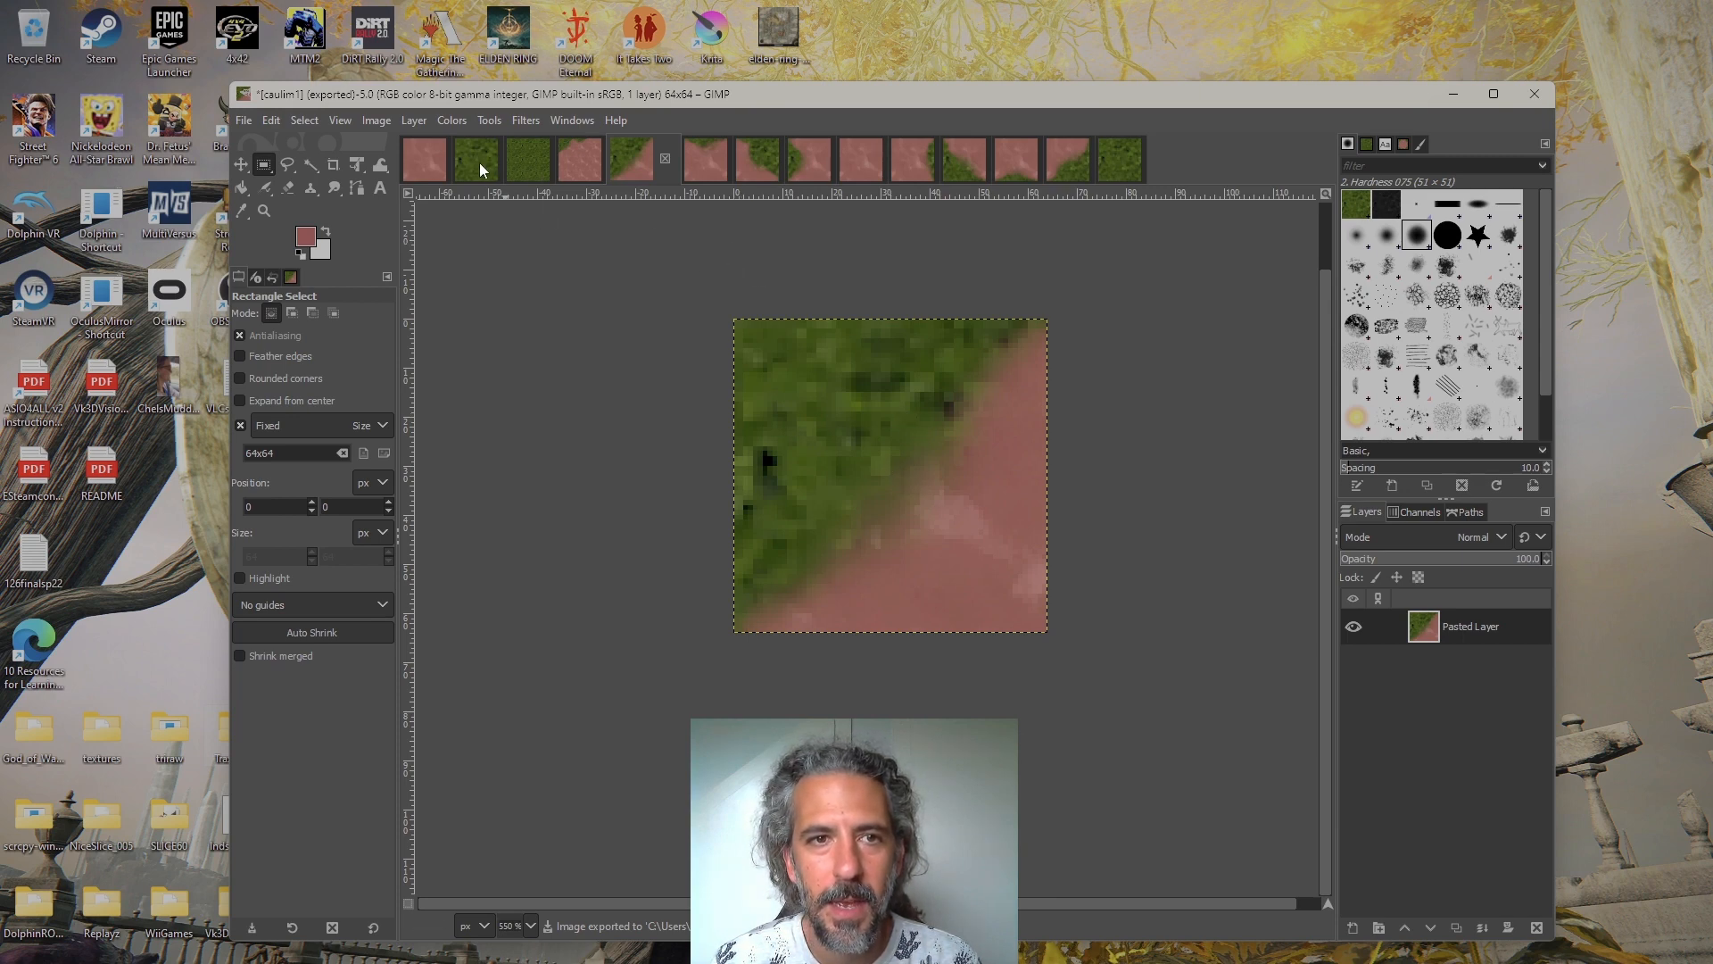
# Return to cae_lim.xcf and make Layer #3 visible over the grass layer
pyautogui.click(528, 165)
pyautogui.click(1354, 626)
pyautogui.click(1354, 626)
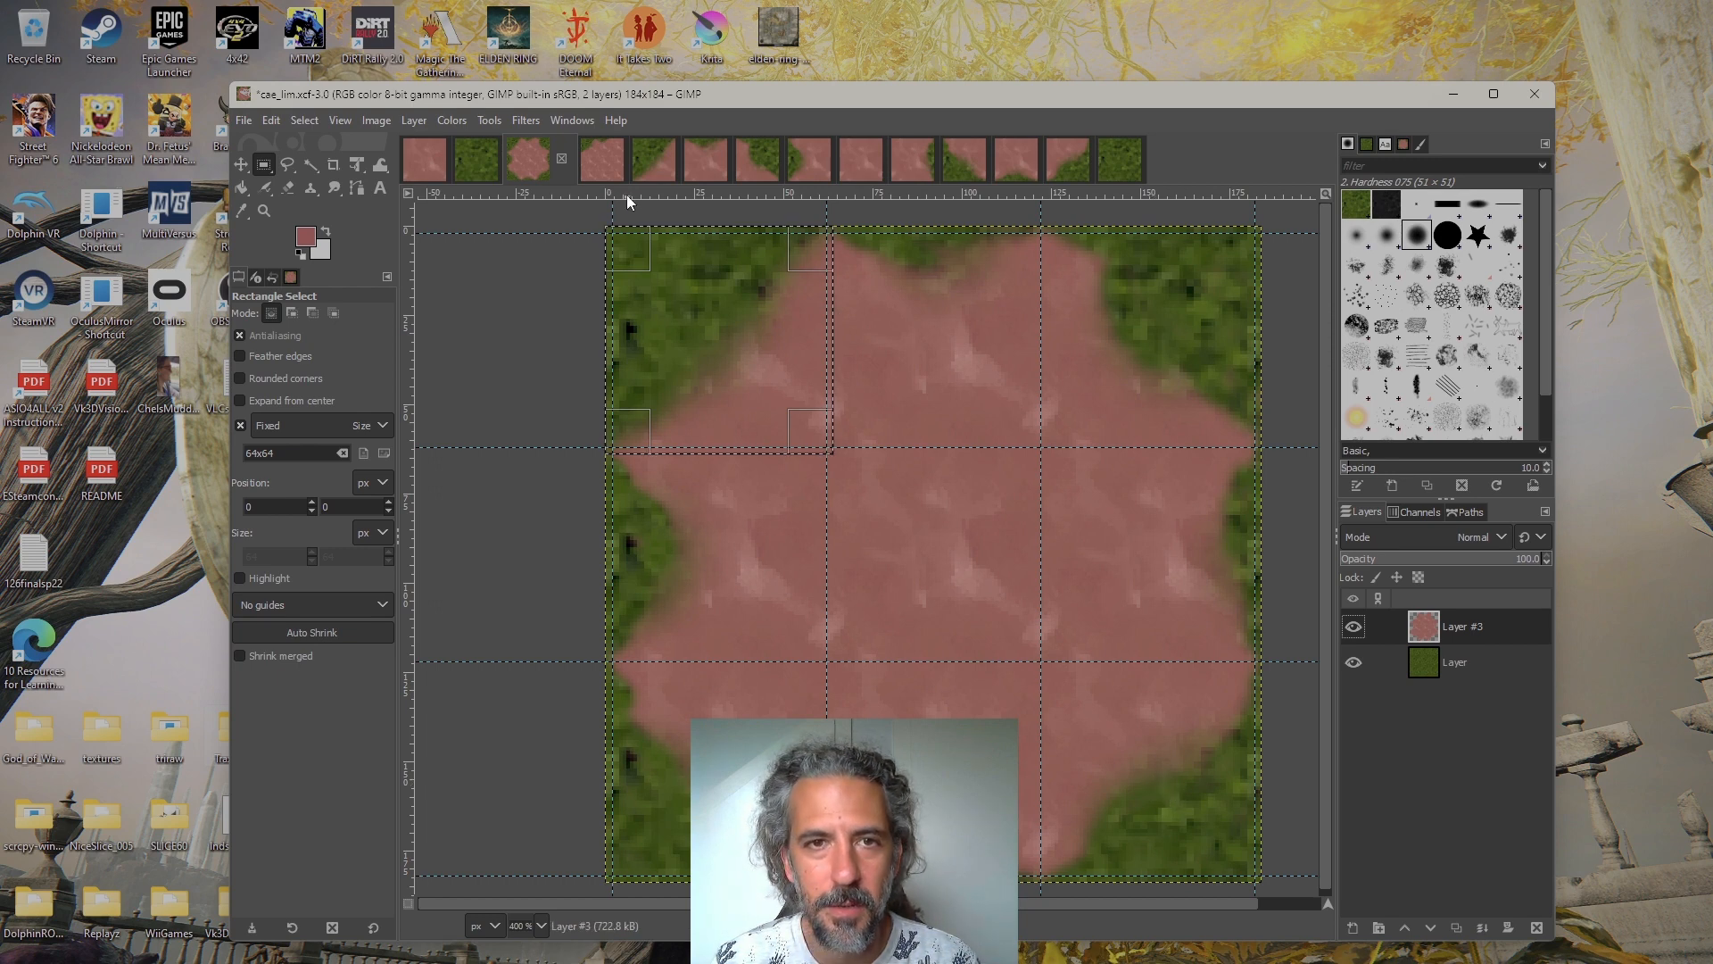
# Export the 64×64 top-middle transition tile to the new folder as caulim2.png with default PNG options, and bring up the full grass tile
pyautogui.hotkey('ctrl', 'shift', 'v')
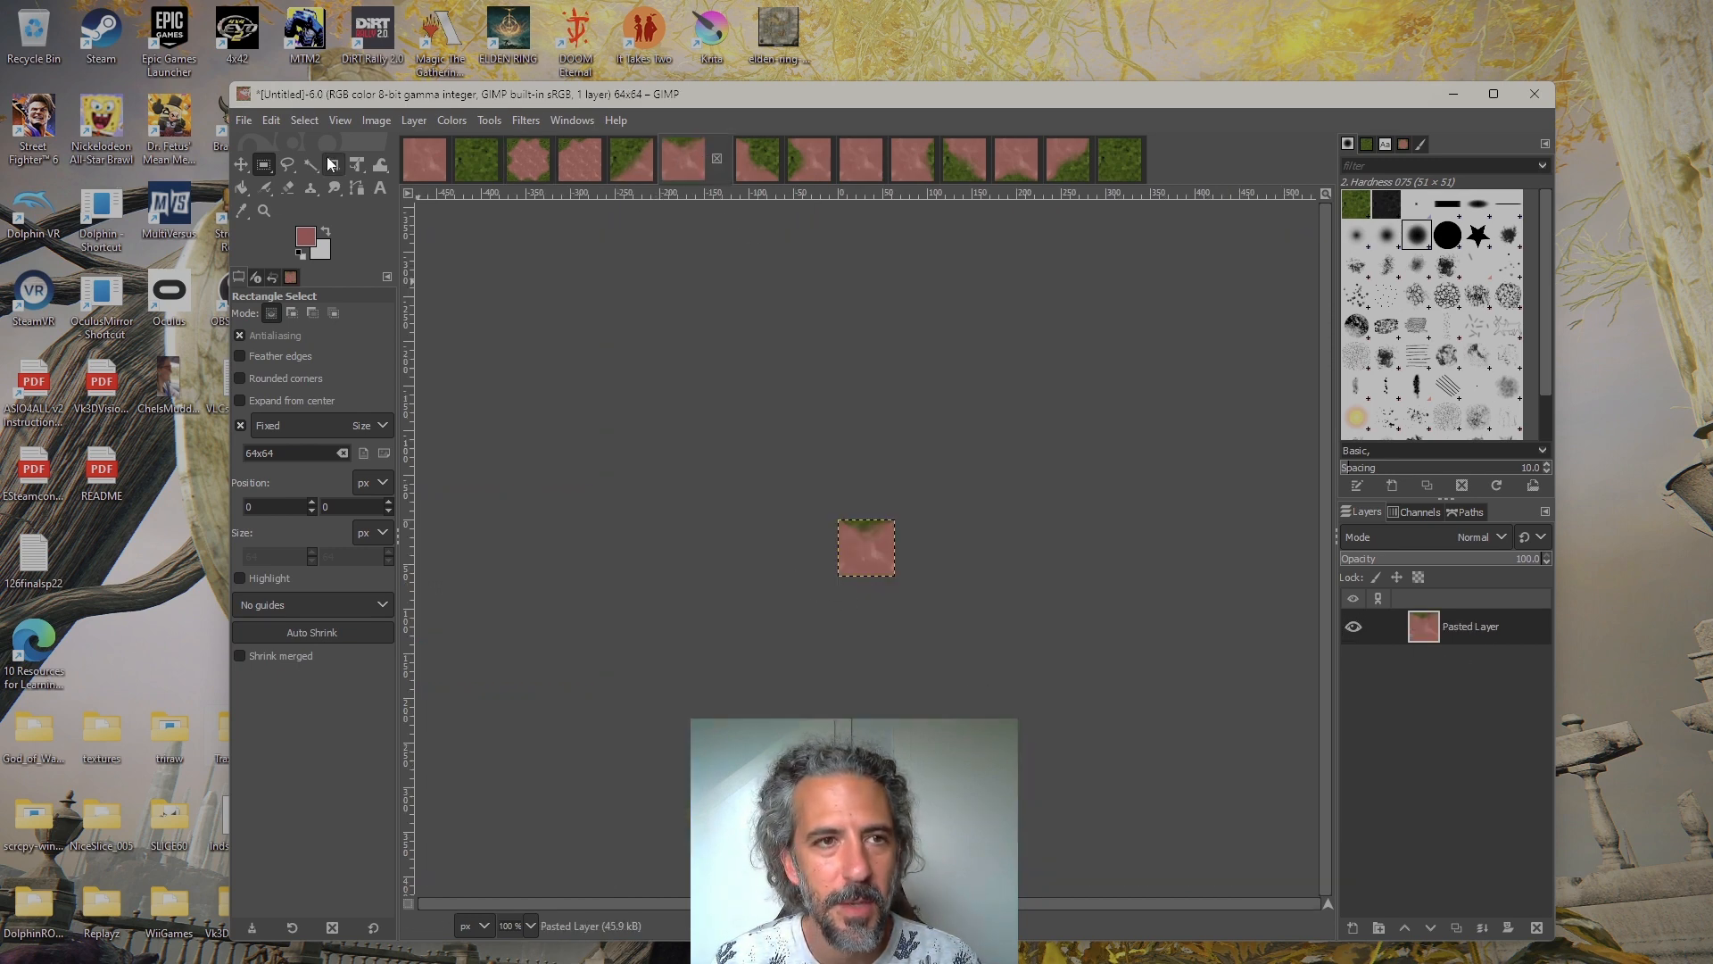
pyautogui.click(249, 126)
pyautogui.click(330, 446)
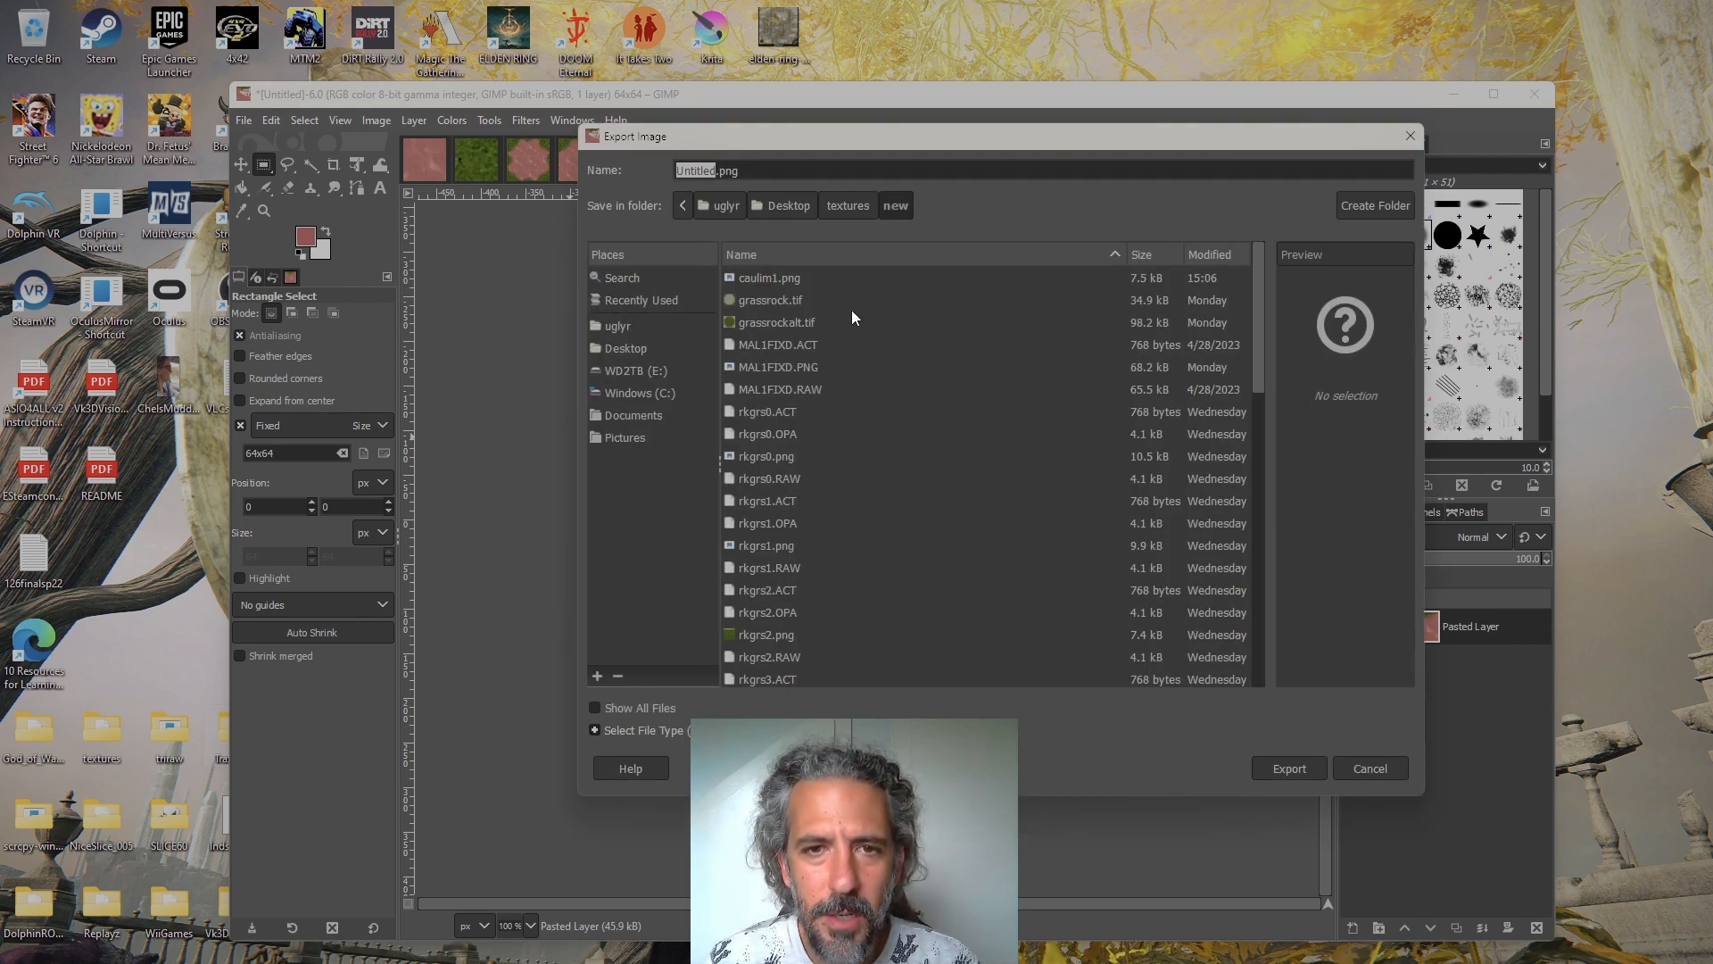
pyautogui.click(837, 278)
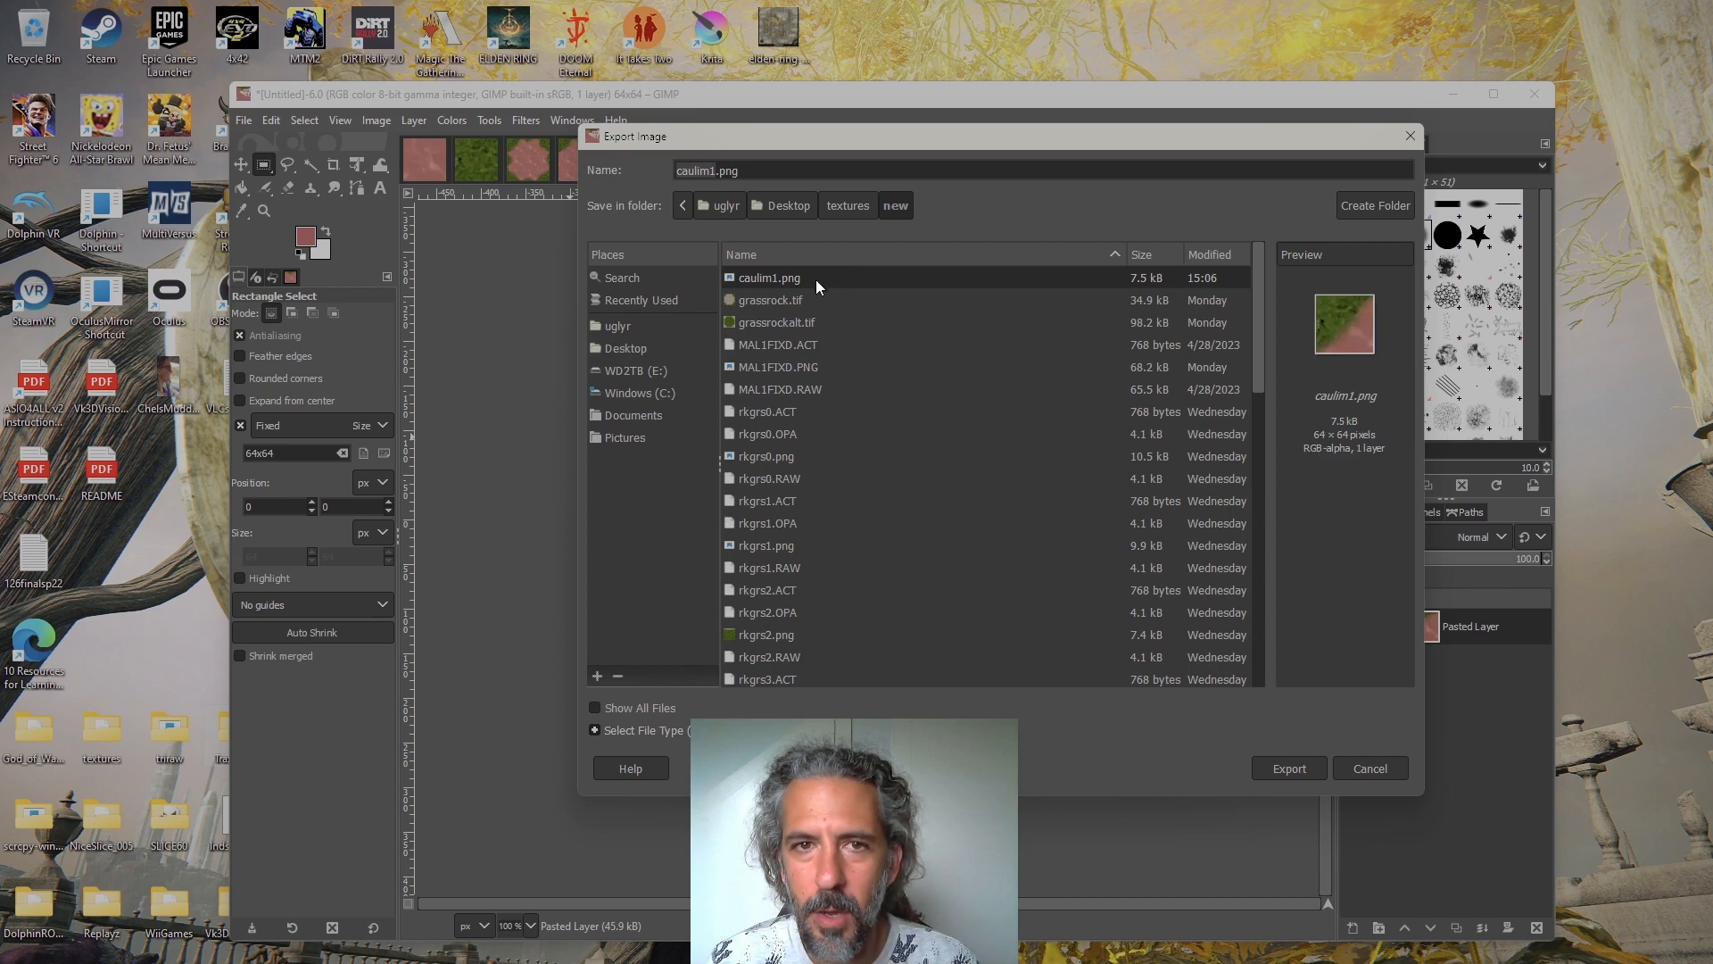
pyautogui.click(713, 168)
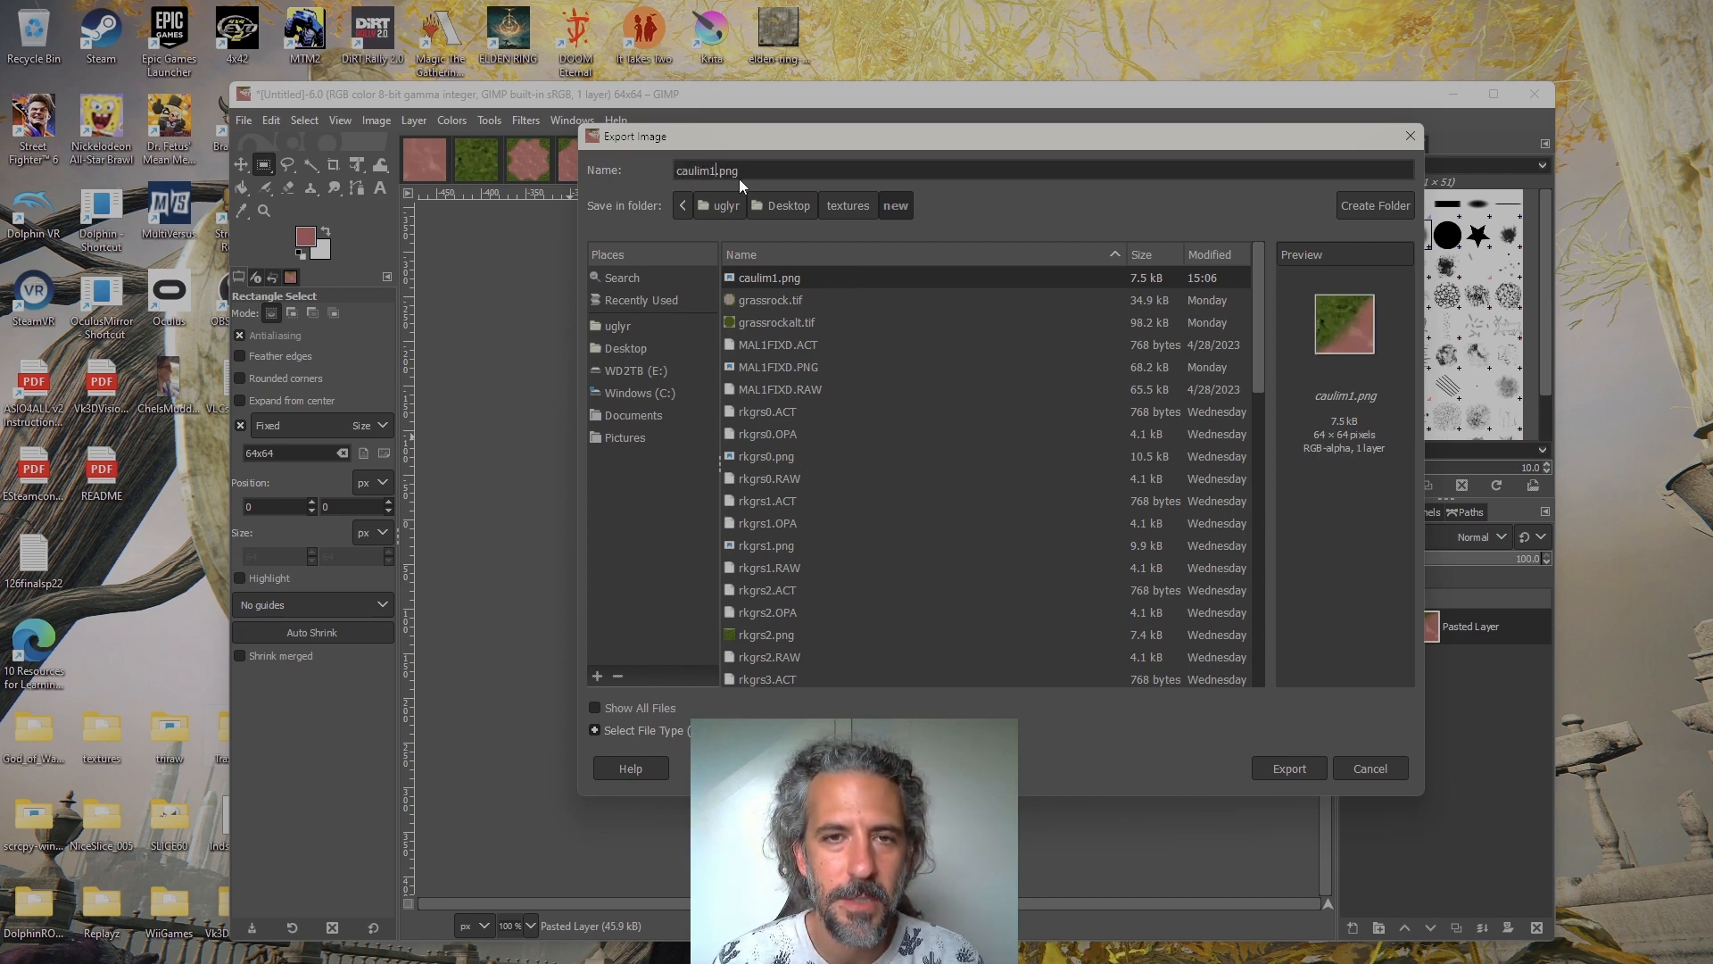
pyautogui.press('BackSpace')
pyautogui.write('2')
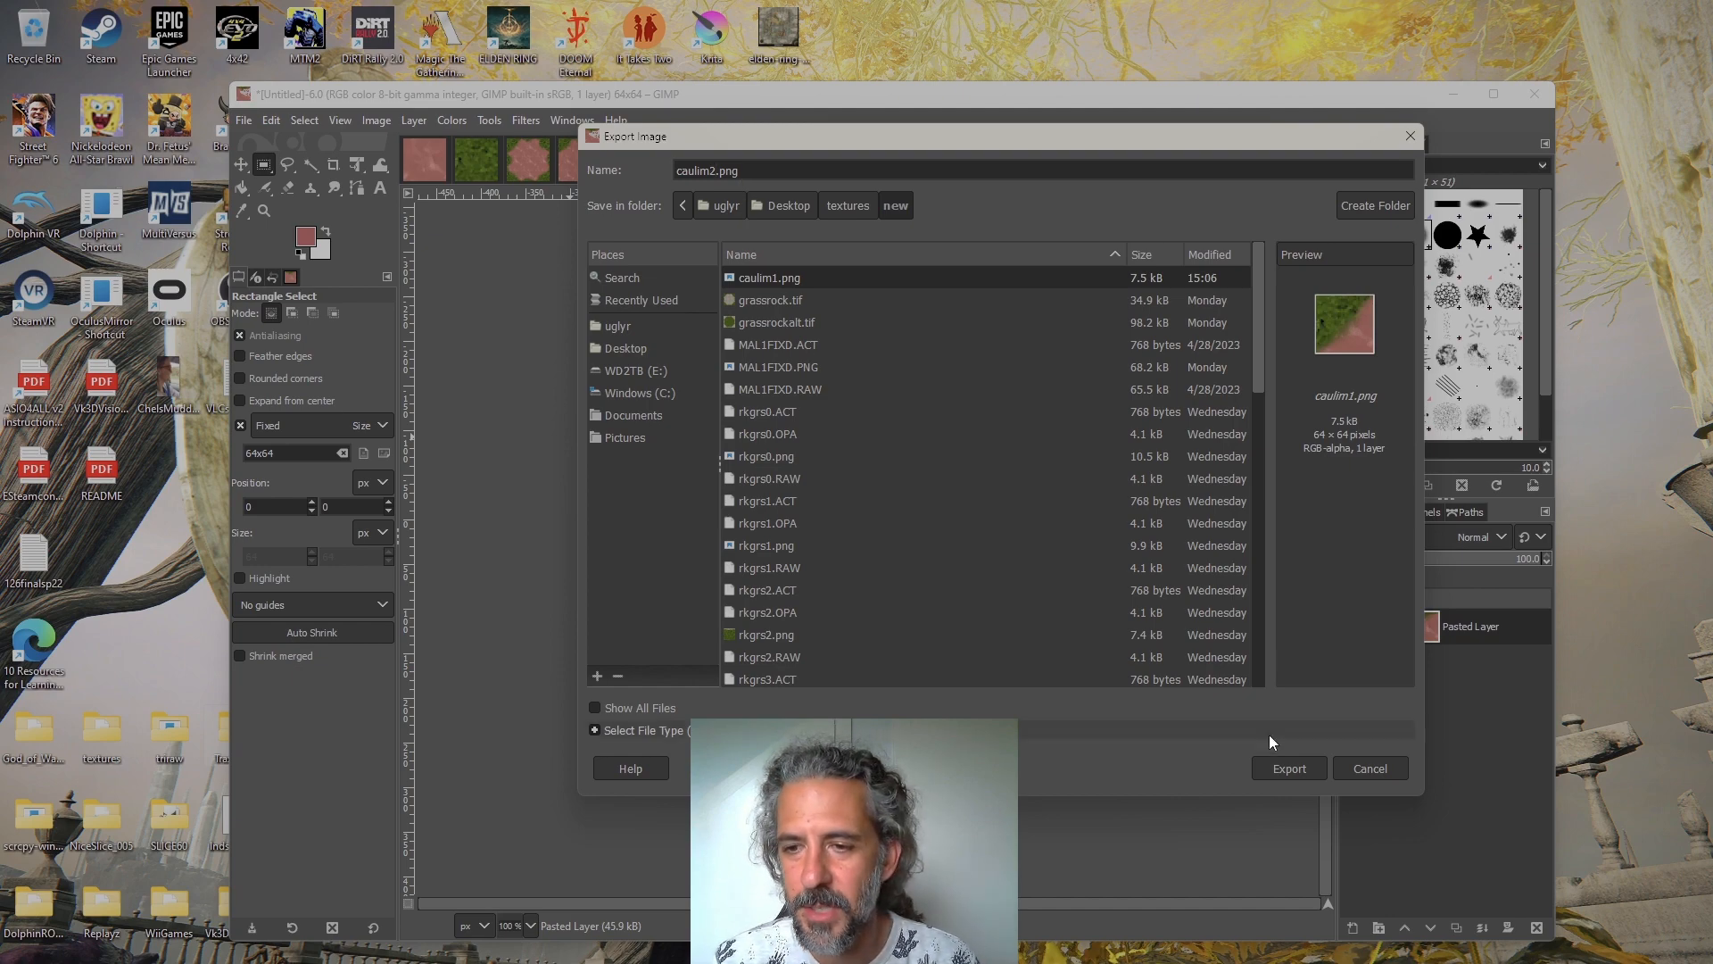
pyautogui.click(1283, 766)
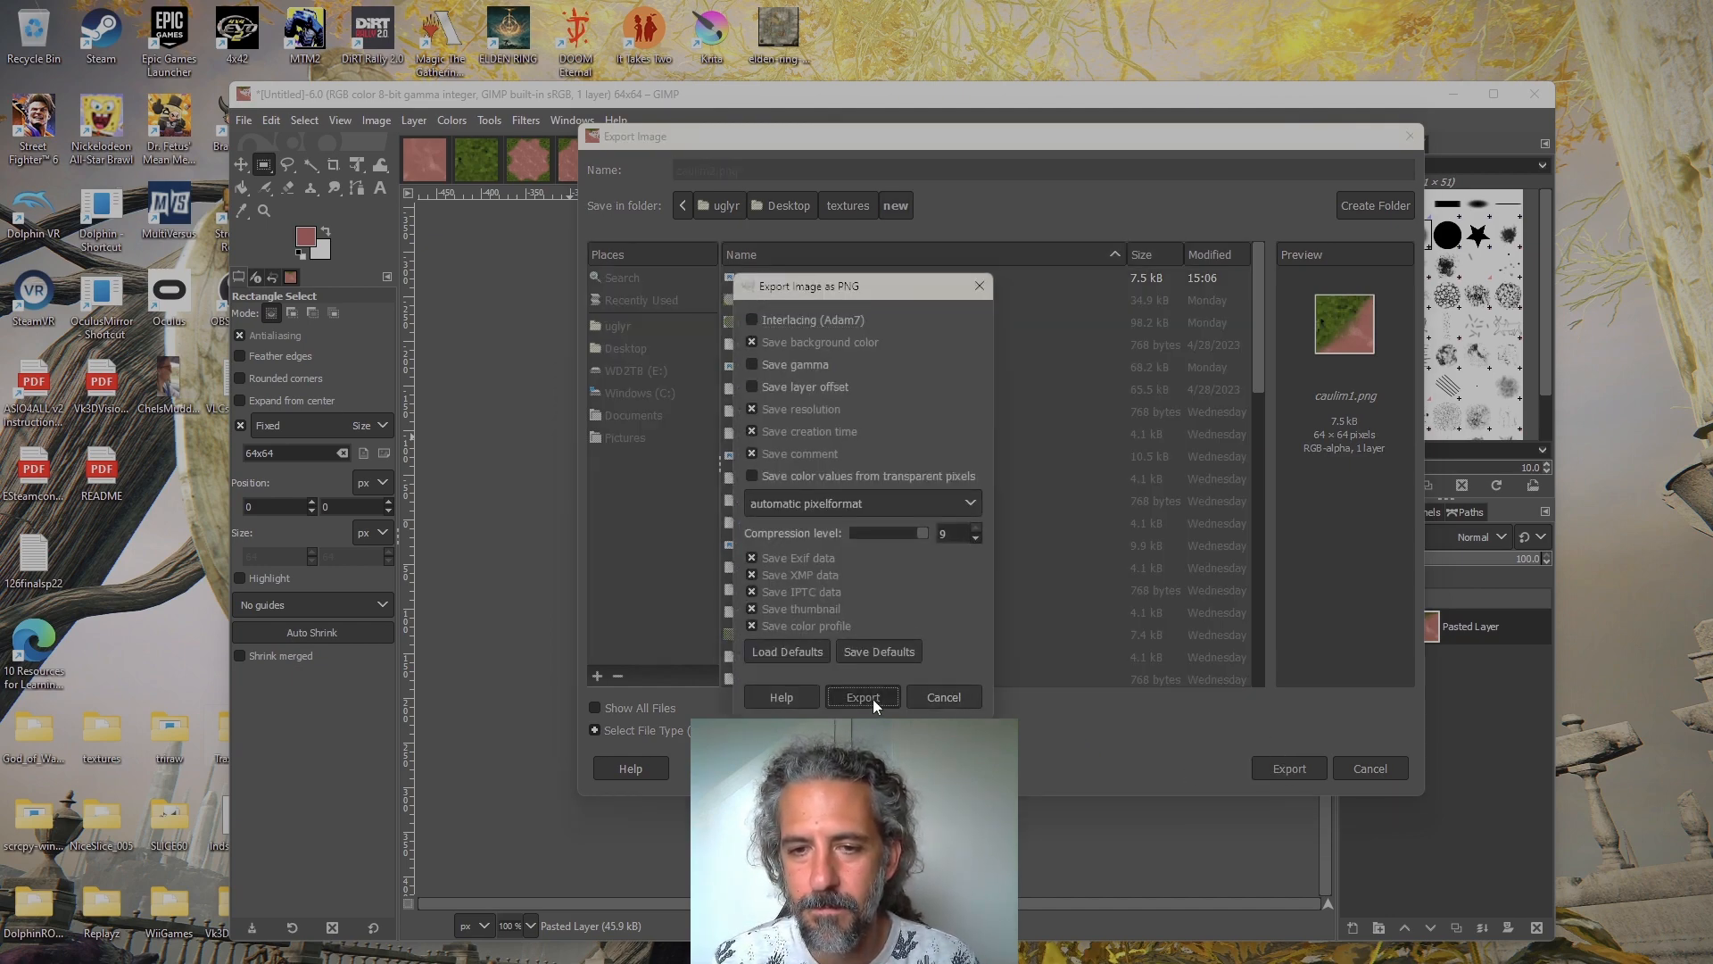
pyautogui.click(863, 697)
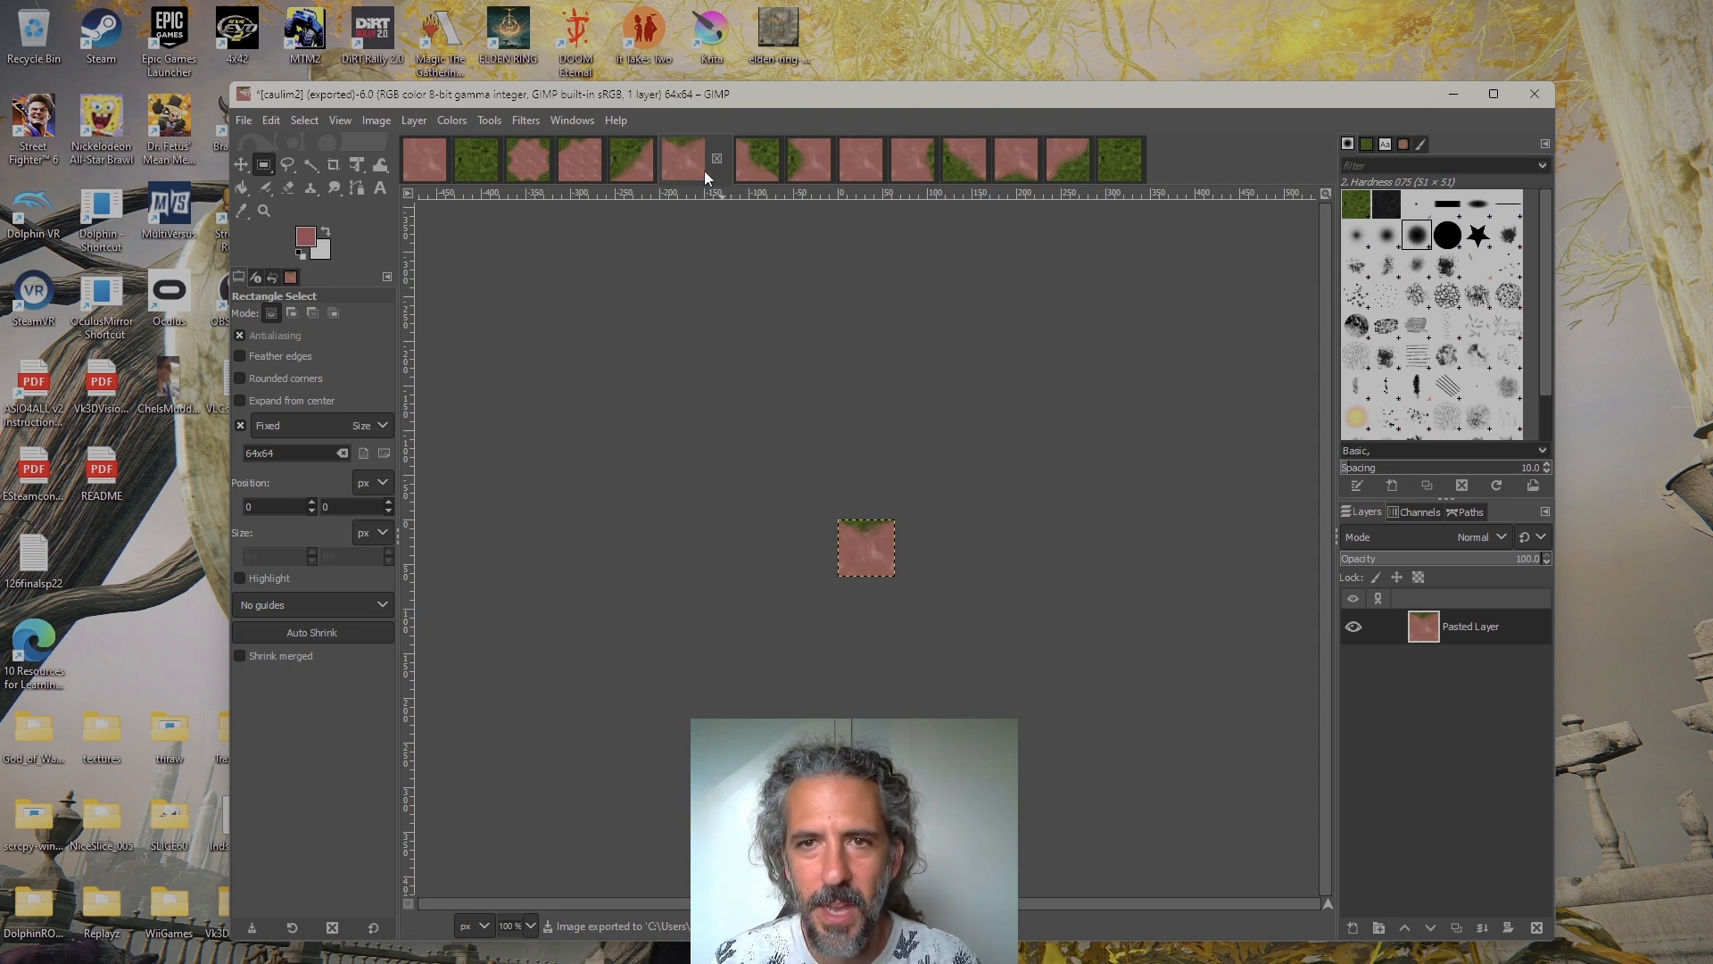
pyautogui.click(1119, 169)
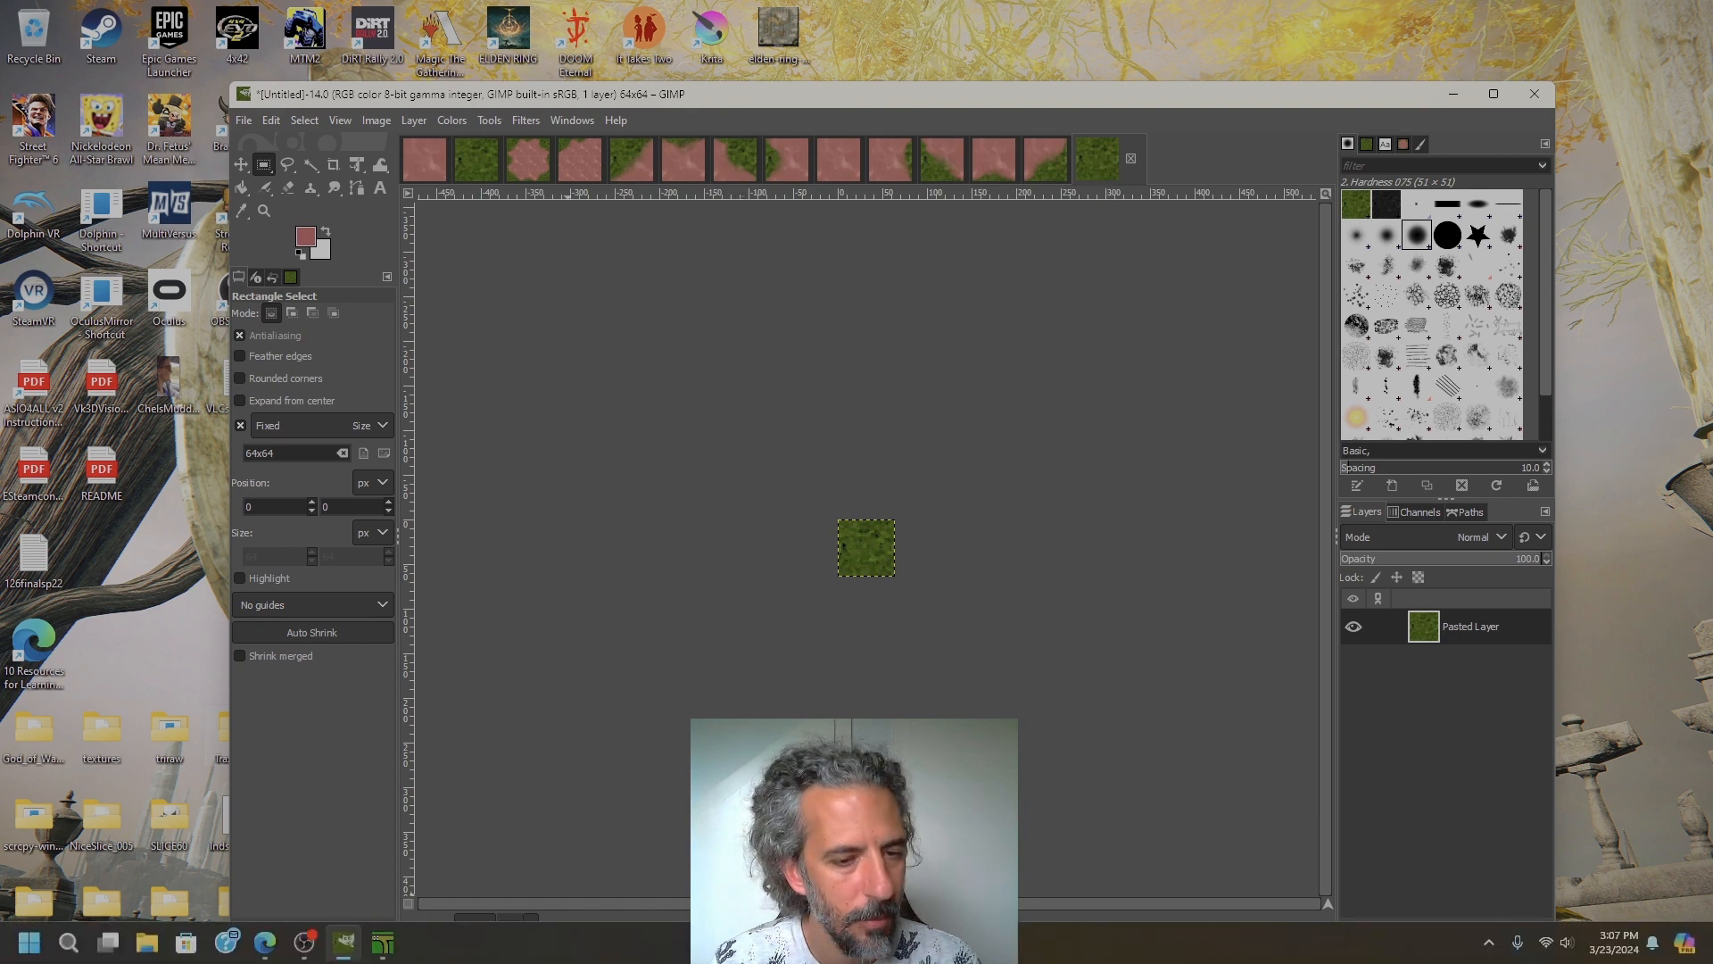
# Switch to File Explorer and open the MTM2tools/textures/new folder on the WD2TB (E:) drive
pyautogui.click(147, 943)
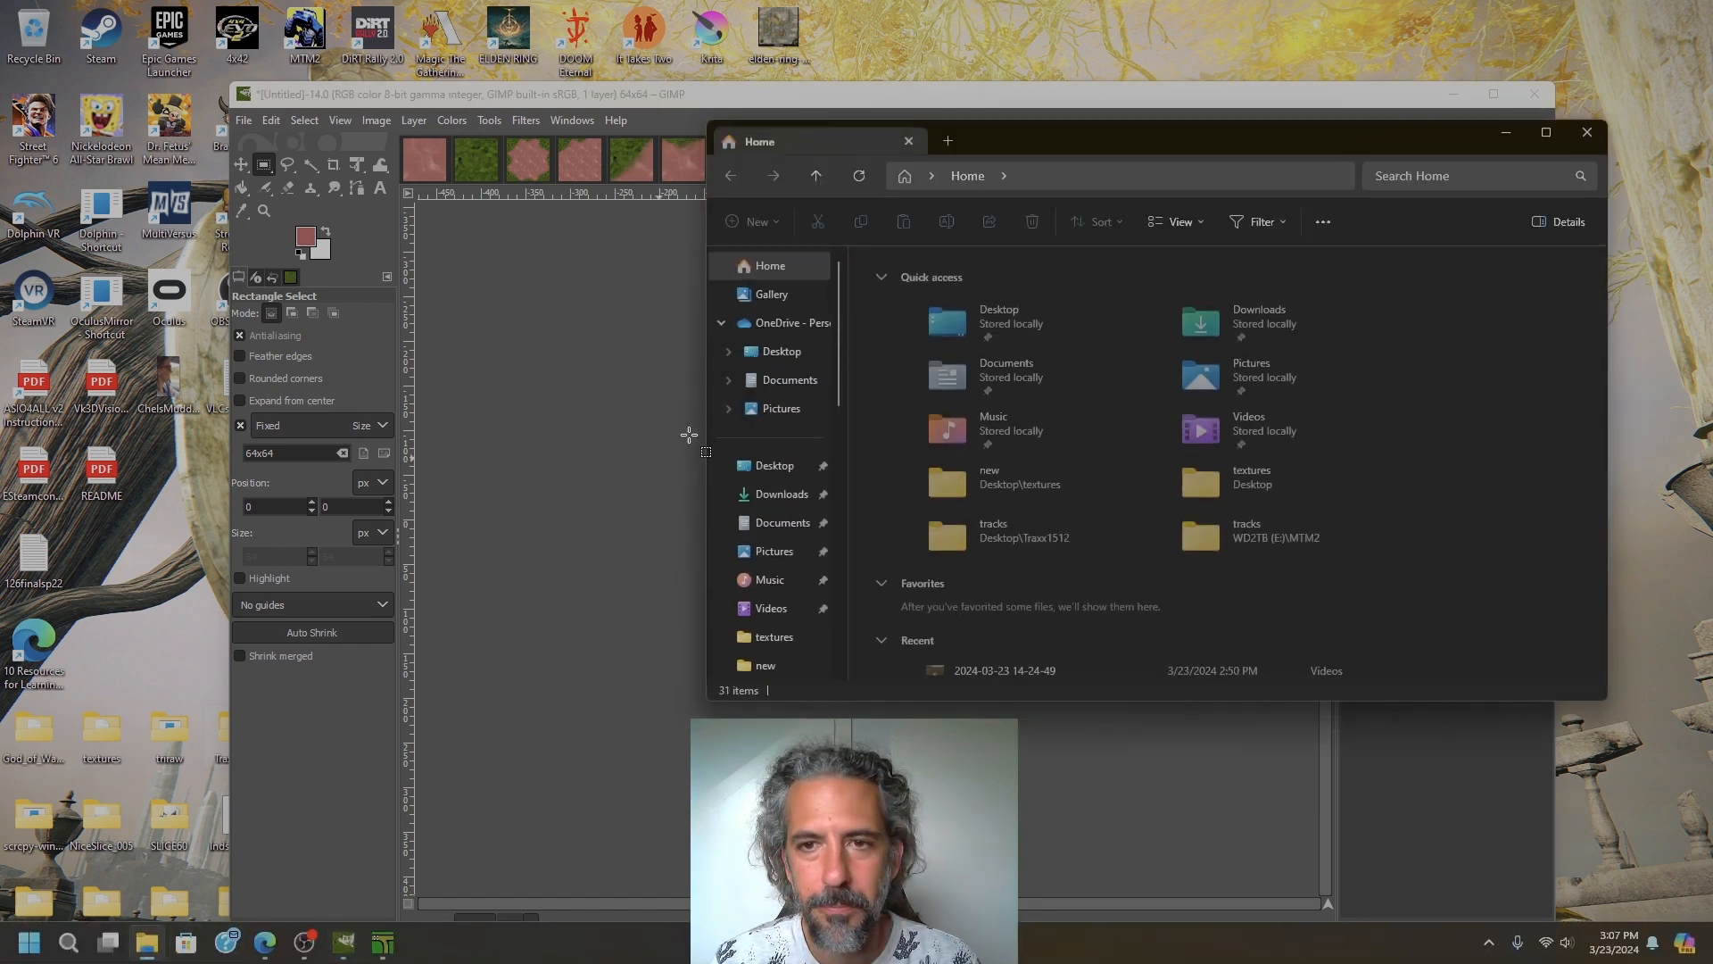
pyautogui.scroll(-1, 994, 480)
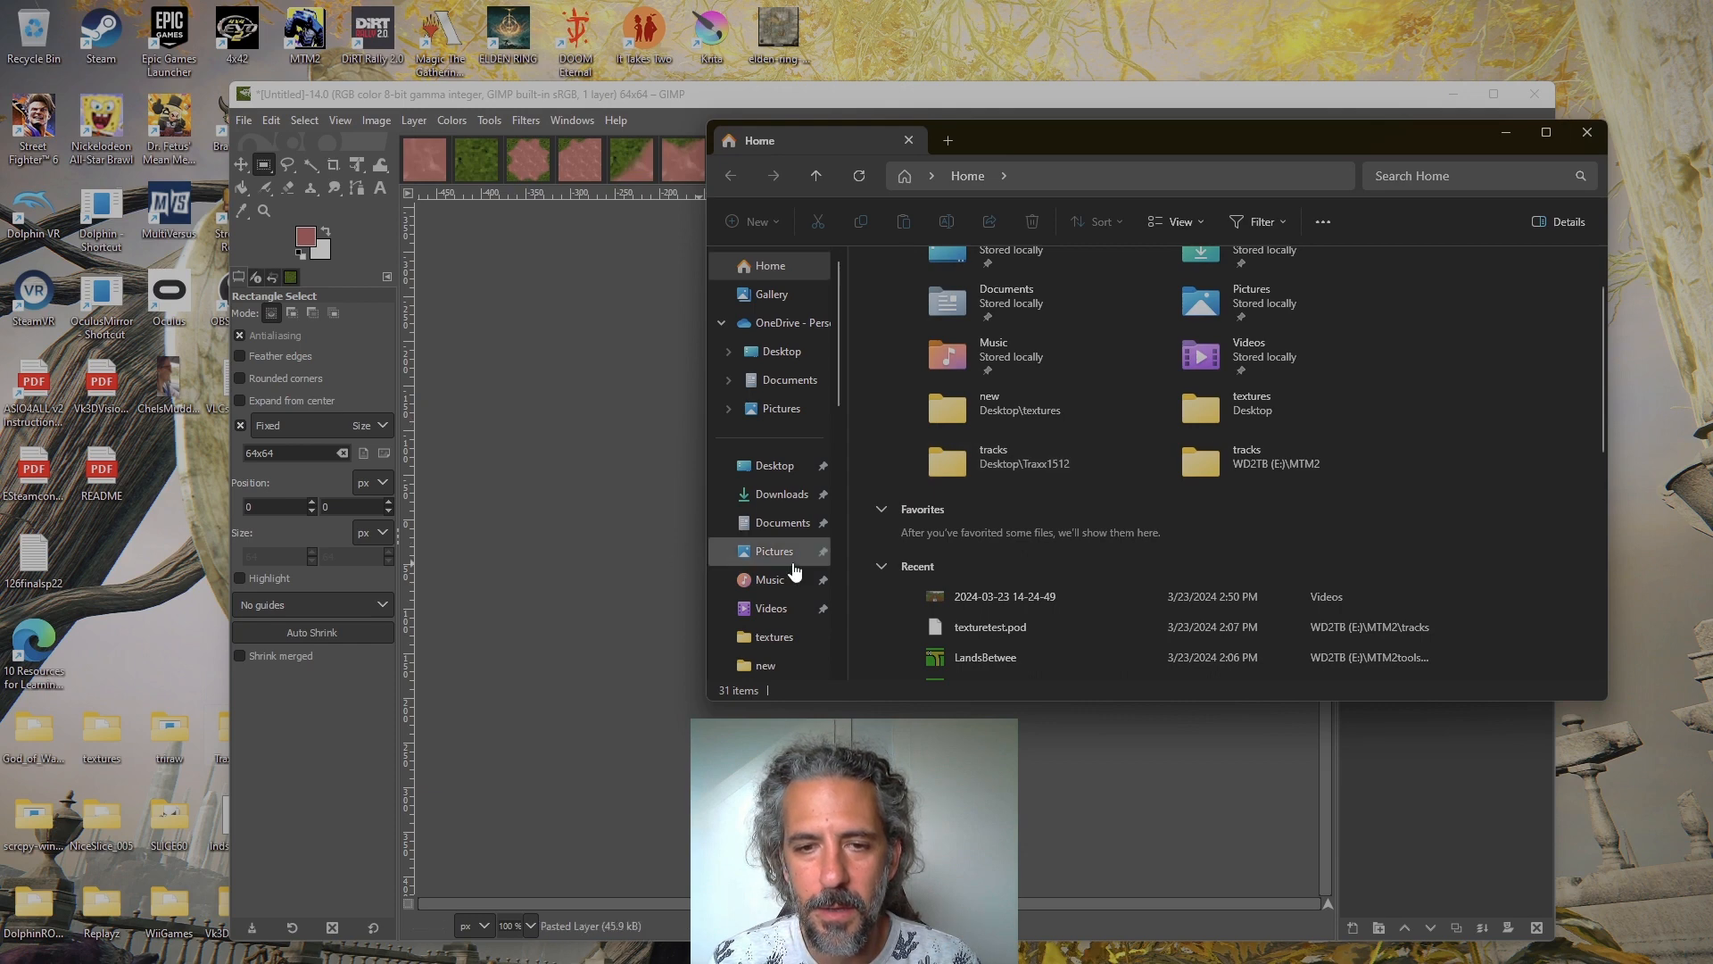
pyautogui.scroll(-4, 784, 612)
pyautogui.scroll(-4, 783, 611)
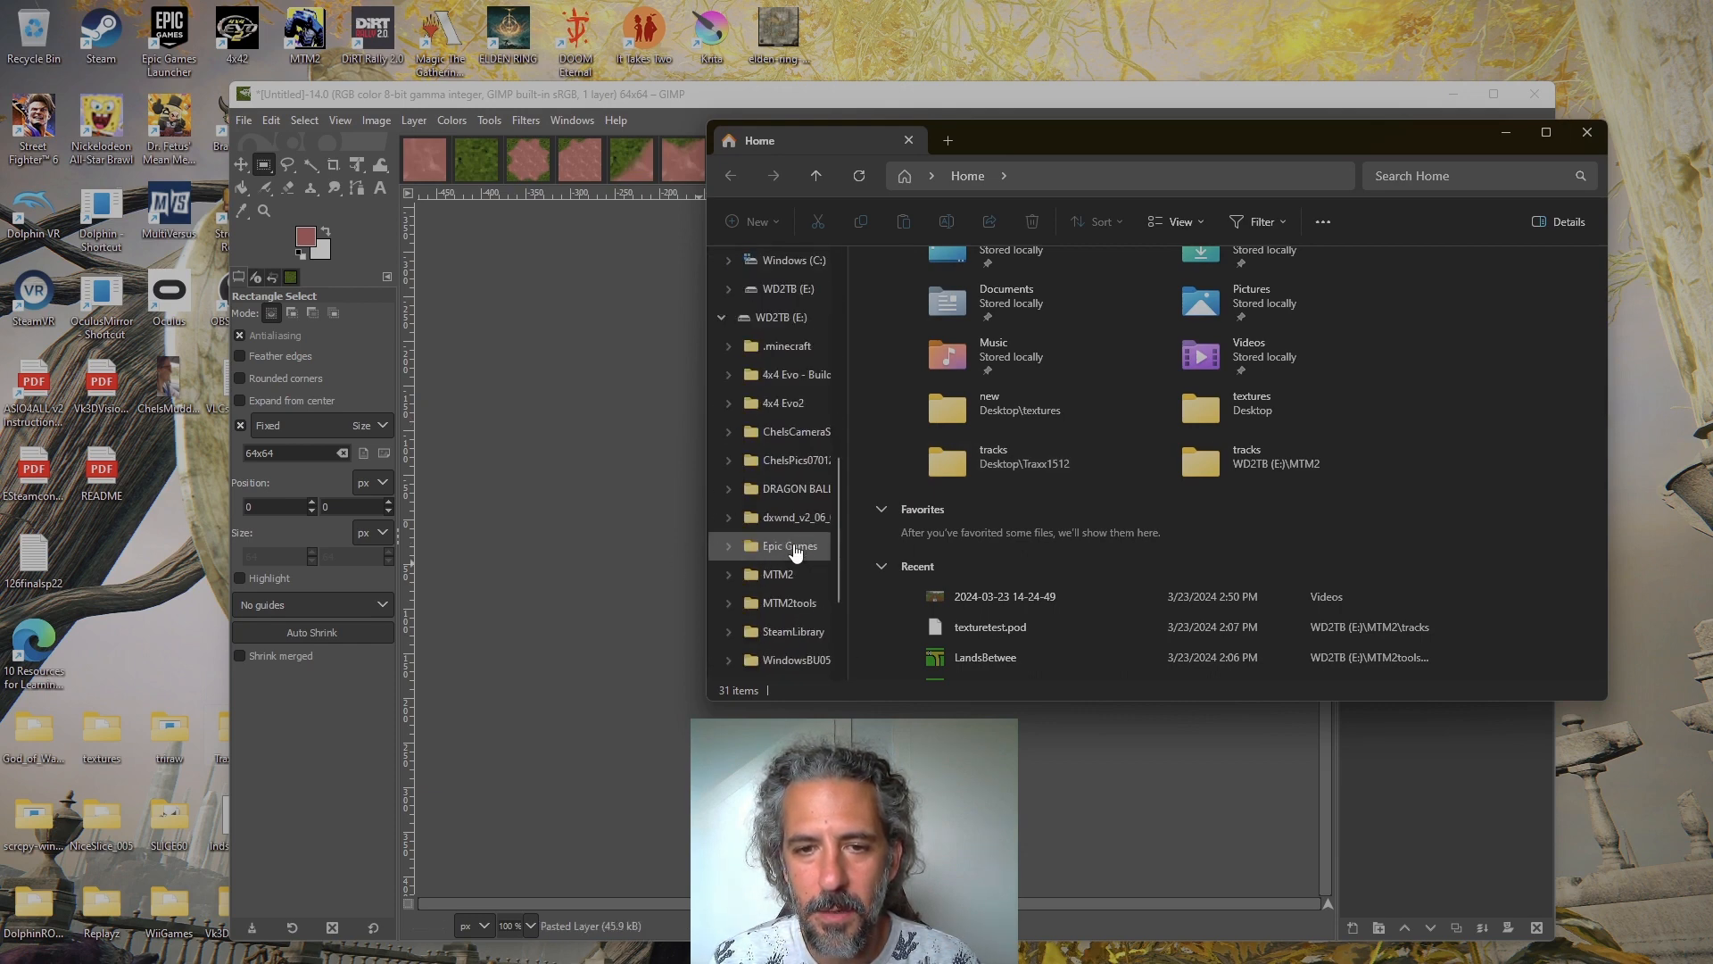
pyautogui.click(789, 518)
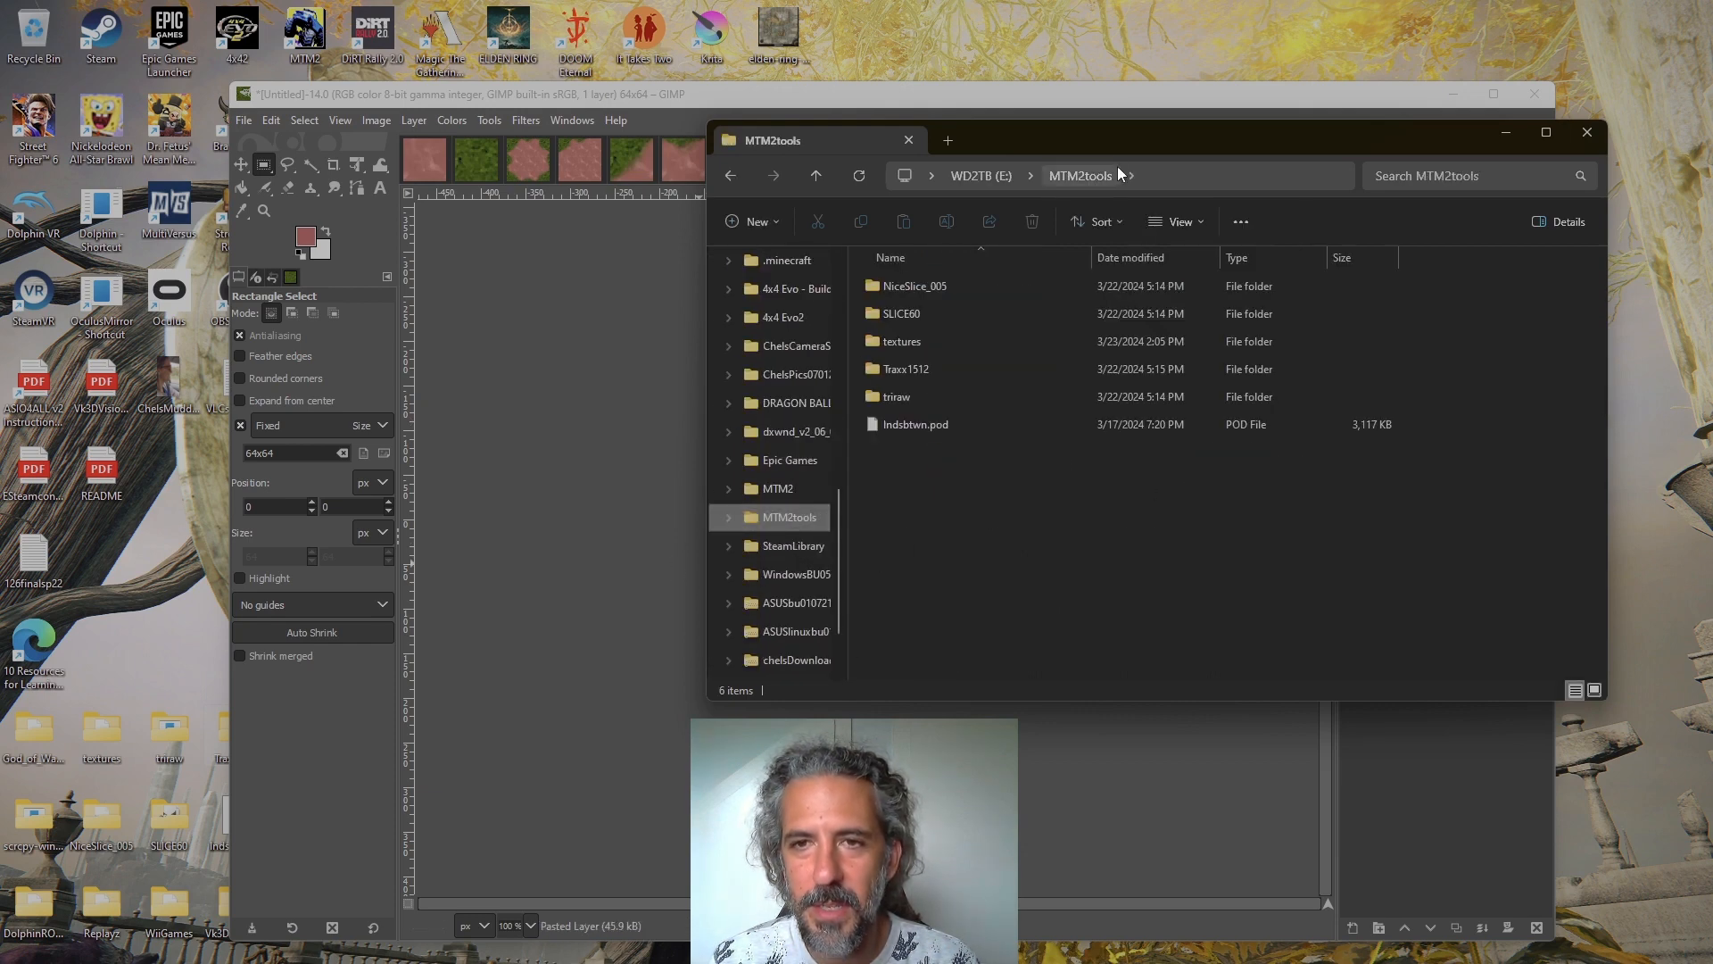
pyautogui.moveTo(1129, 140)
pyautogui.mouseDown()
pyautogui.moveTo(731, 116)
pyautogui.moveTo(805, 65)
pyautogui.mouseUp()
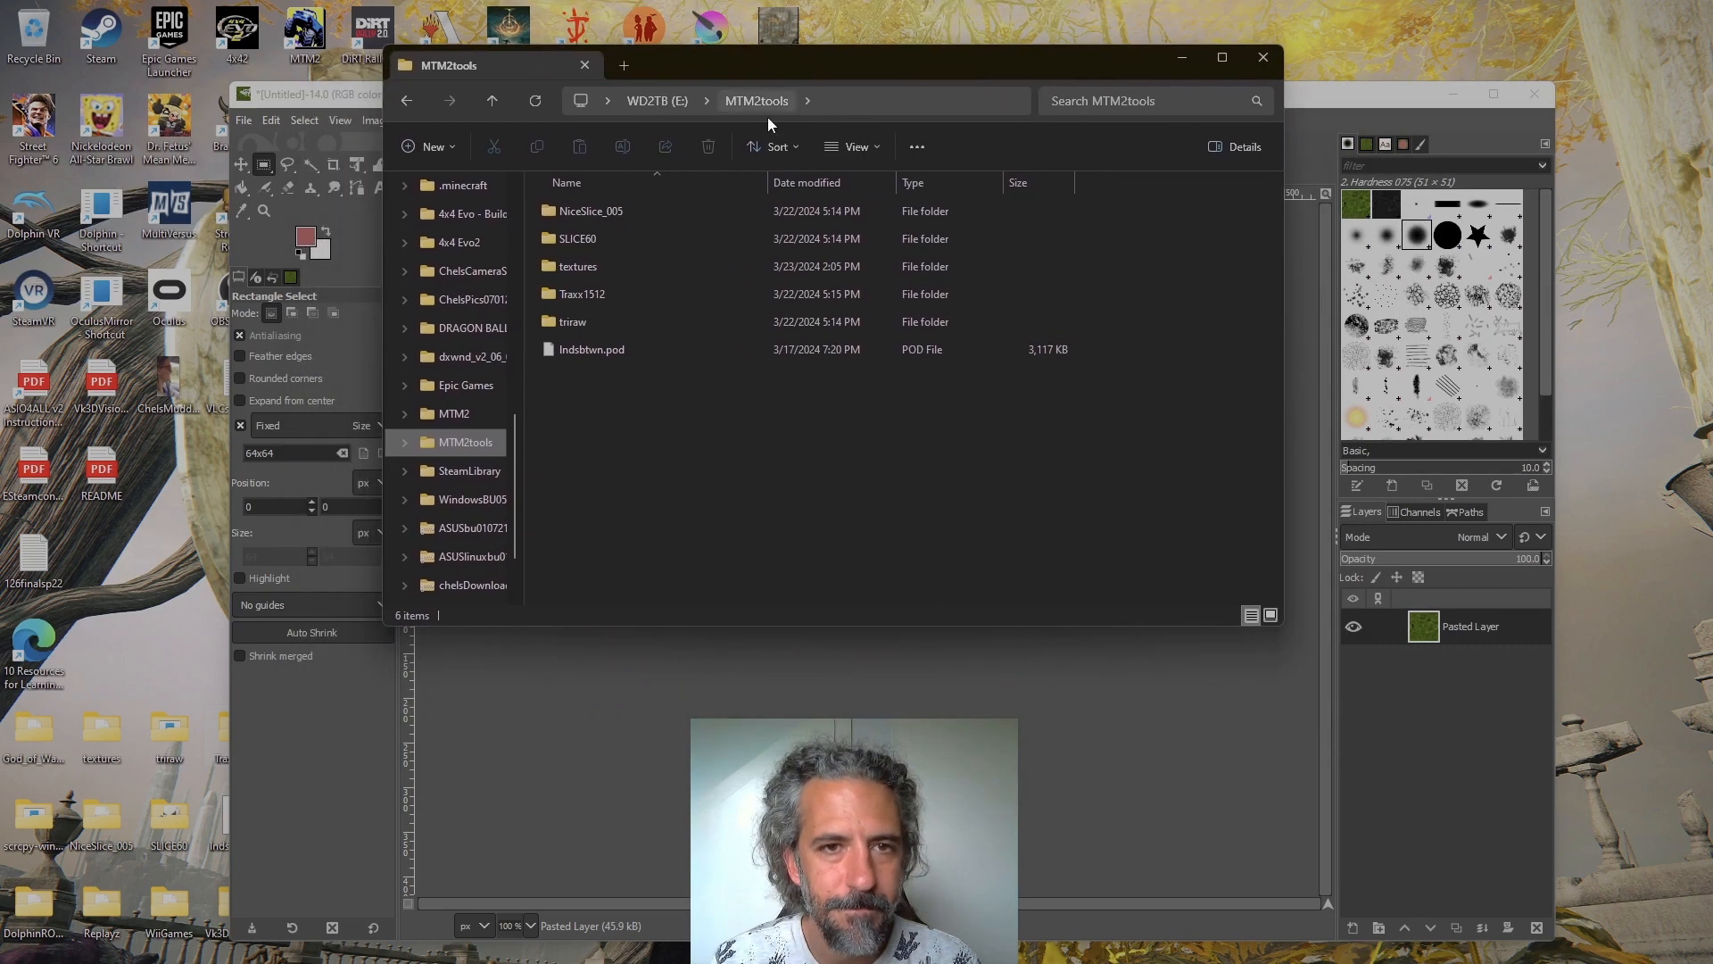
pyautogui.doubleClick(667, 268)
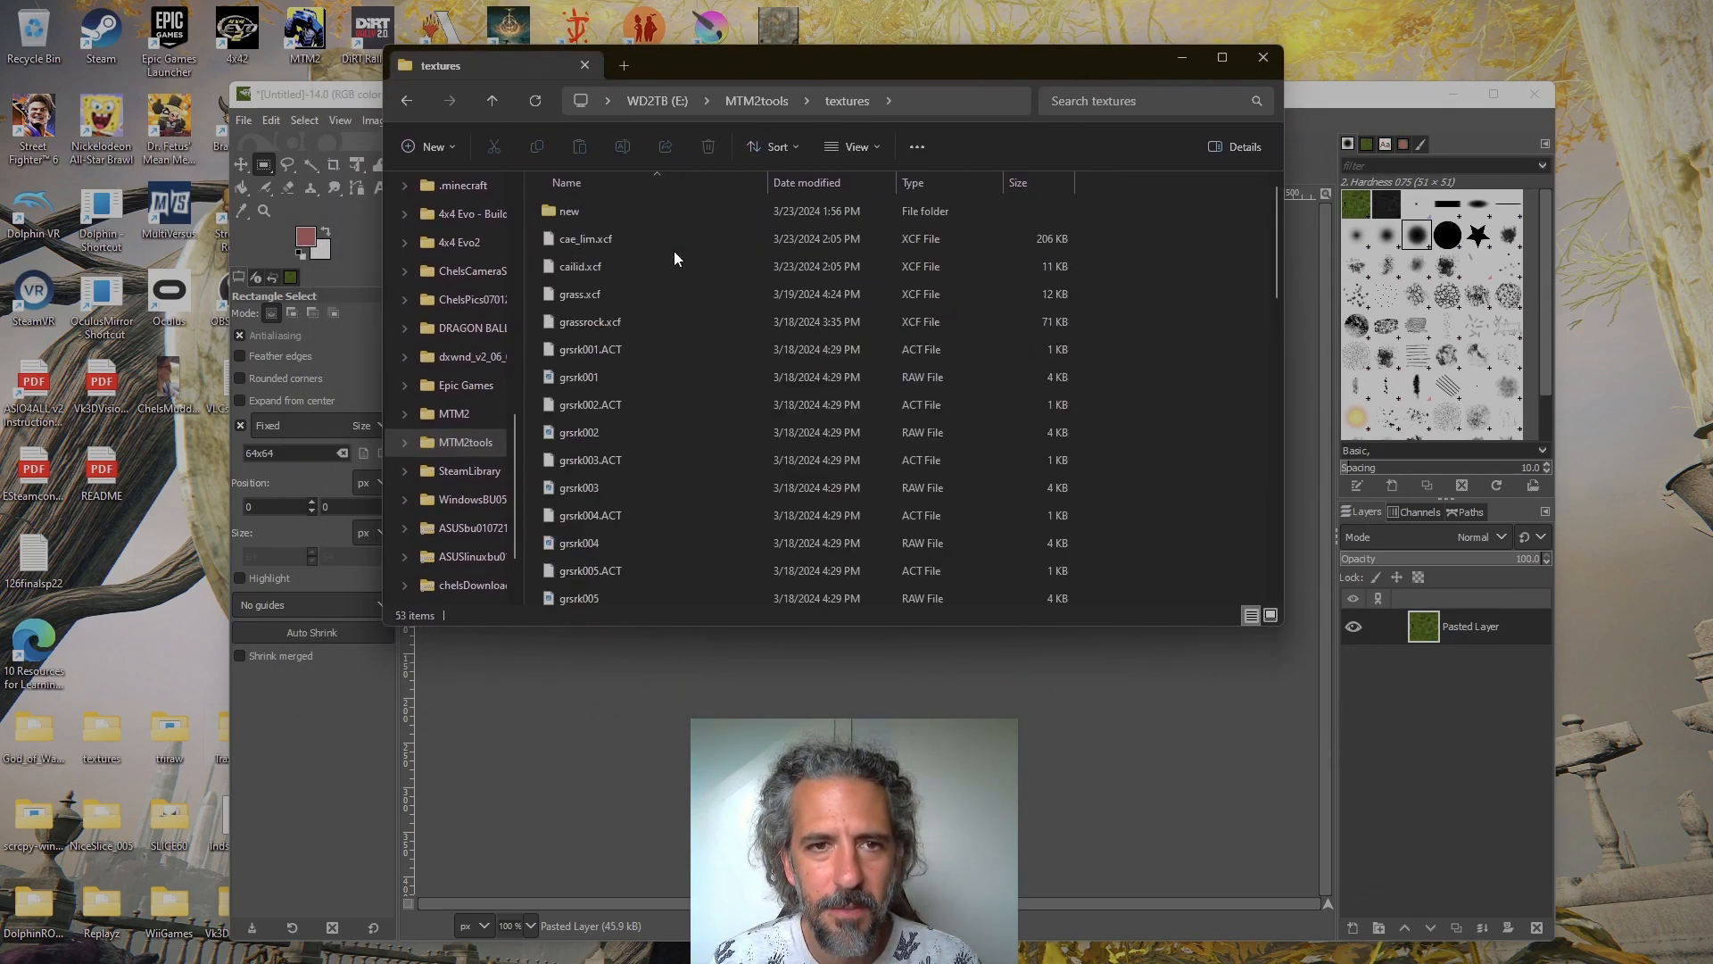
pyautogui.doubleClick(640, 210)
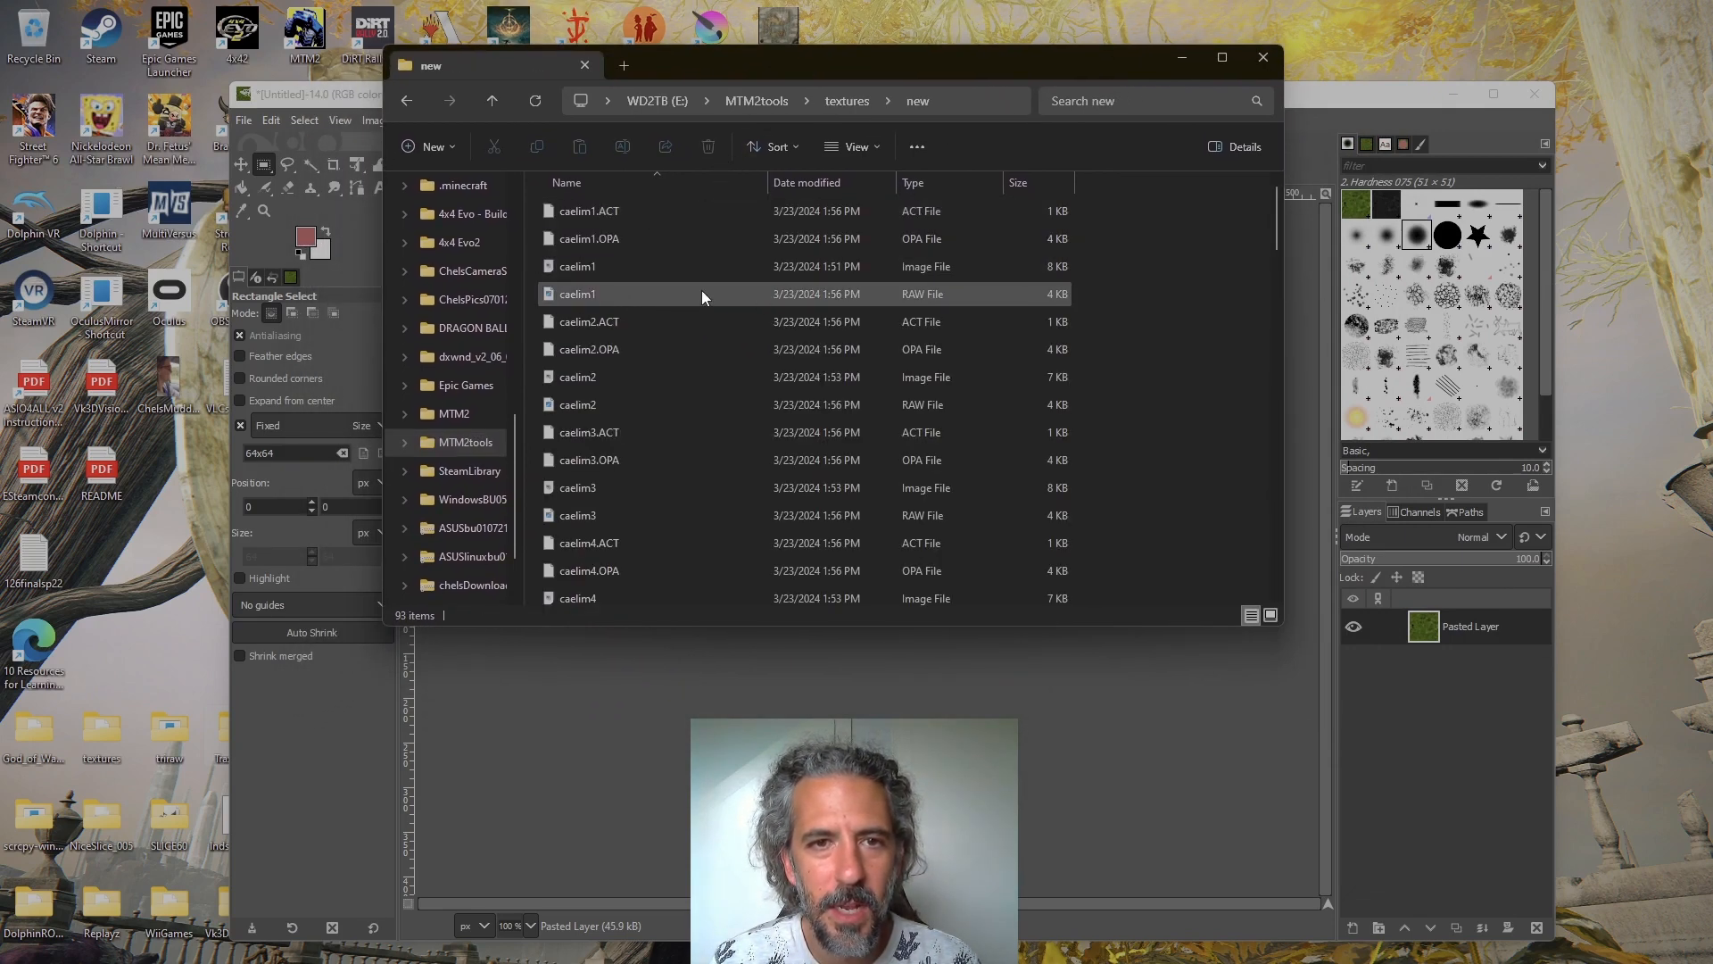
# Sort the new folder by file type and select the image files caelim1 to caelim9
pyautogui.click(940, 178)
pyautogui.scroll(-5, 996, 373)
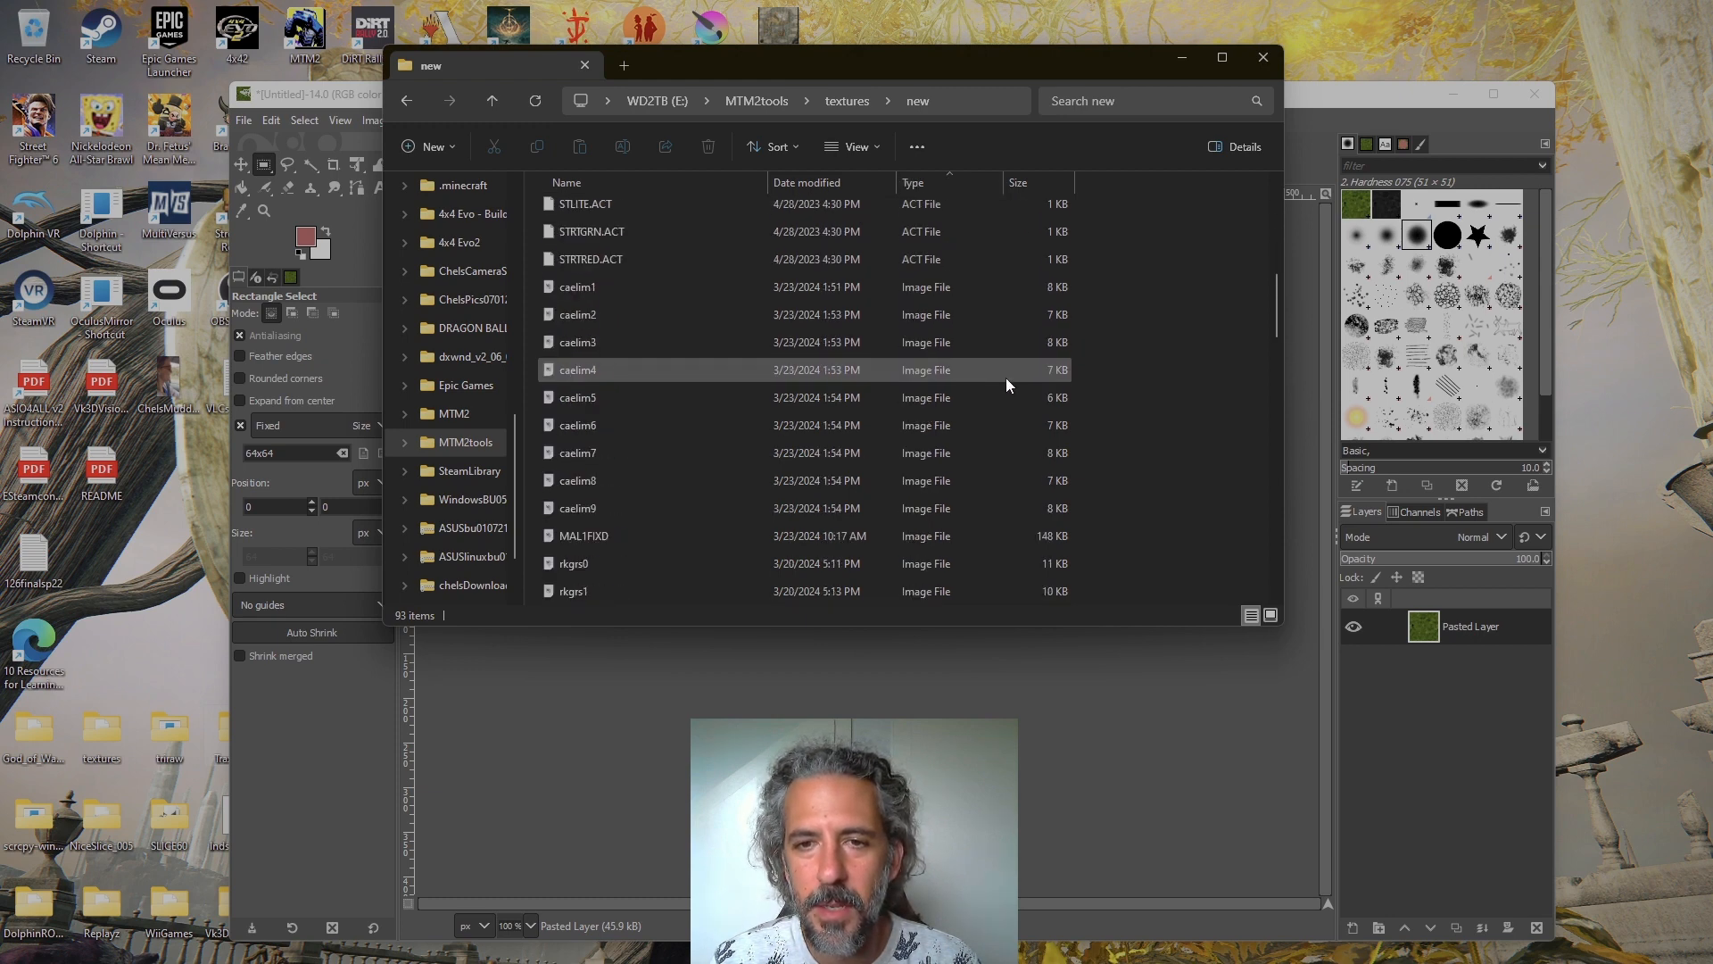
pyautogui.scroll(-10, 1004, 377)
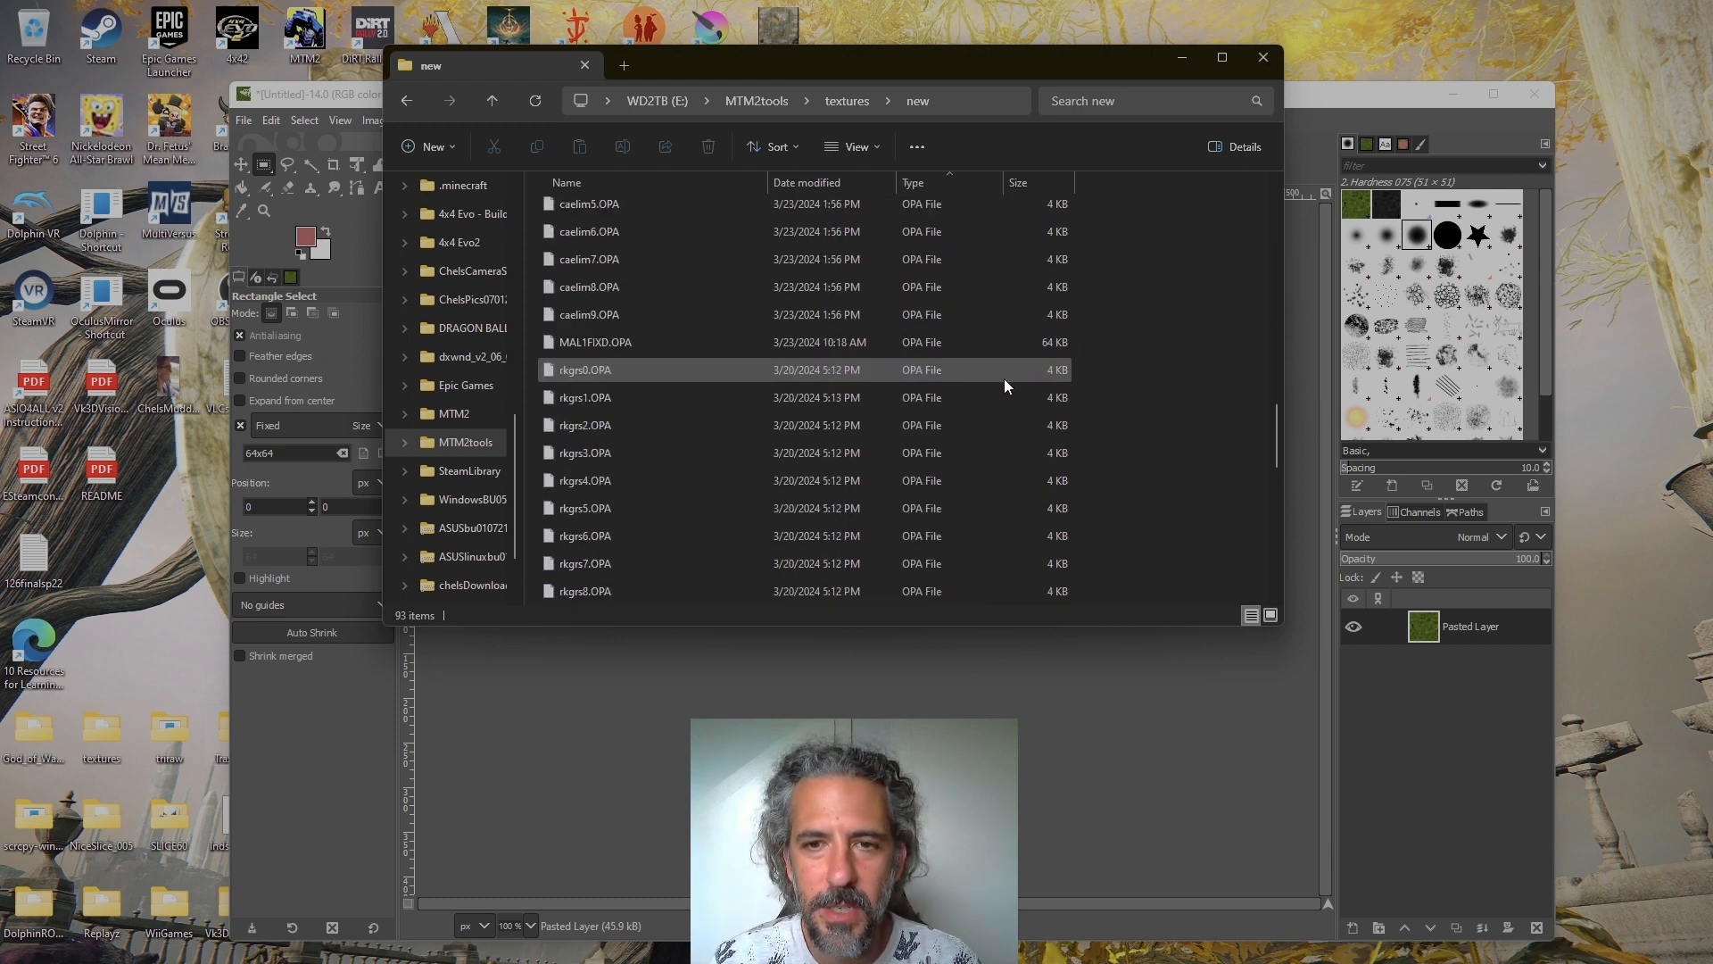
pyautogui.scroll(4, 1004, 378)
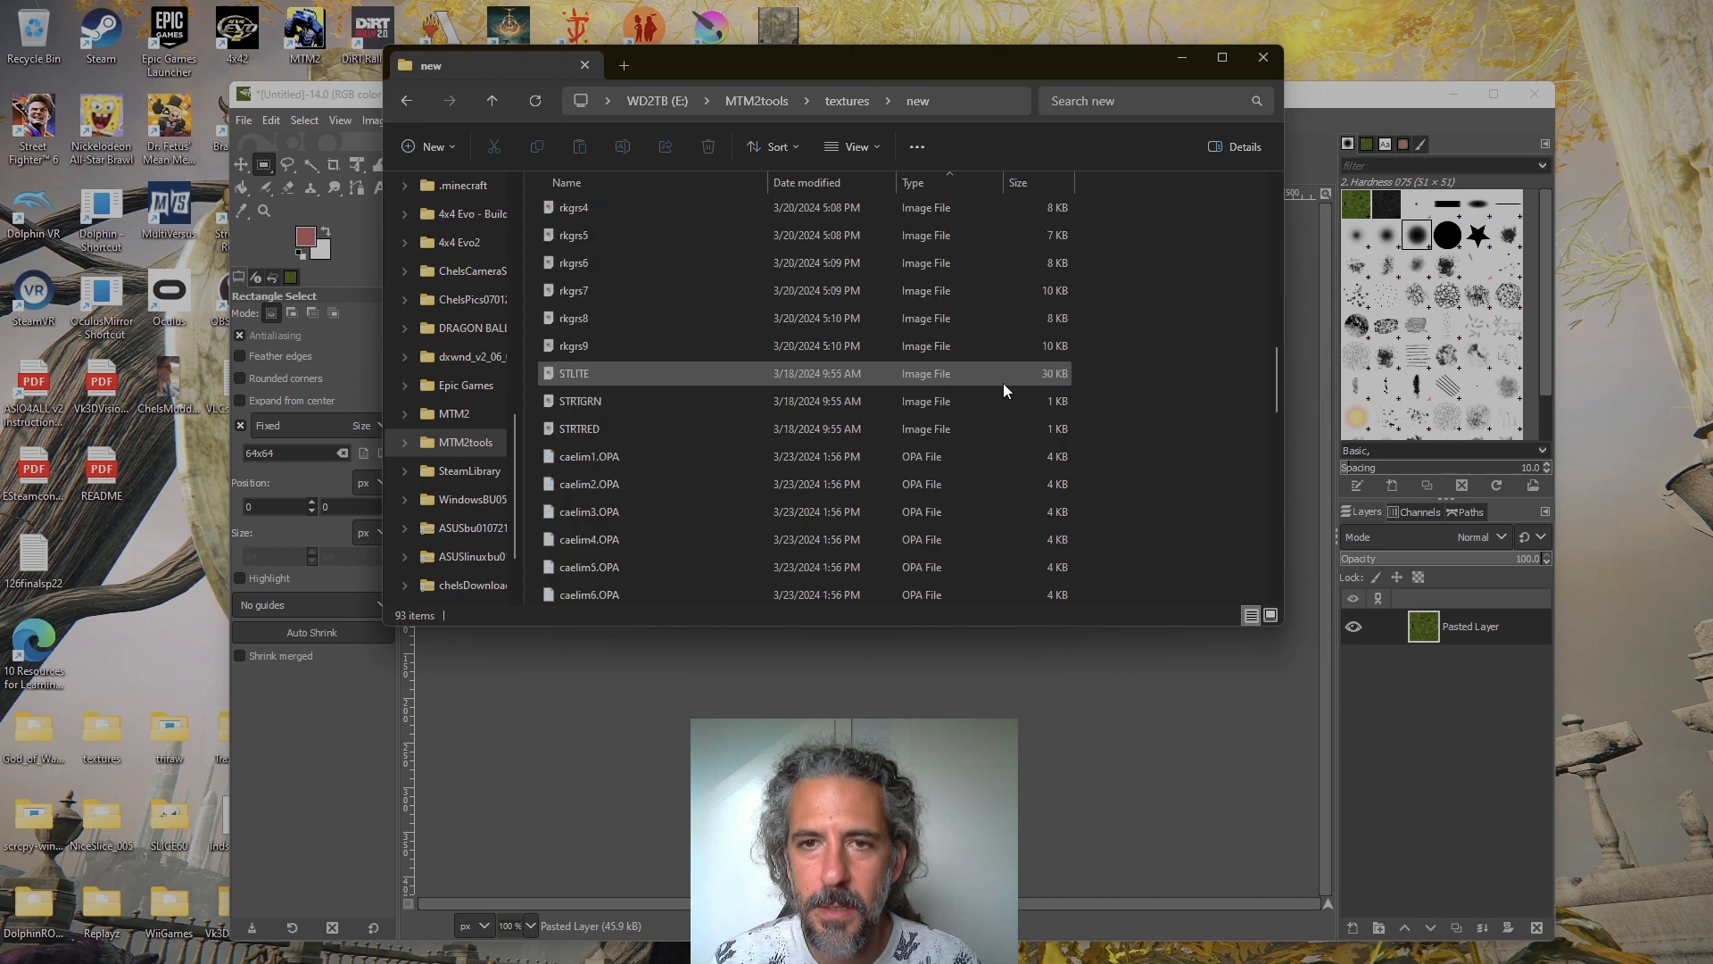
pyautogui.scroll(6, 1003, 390)
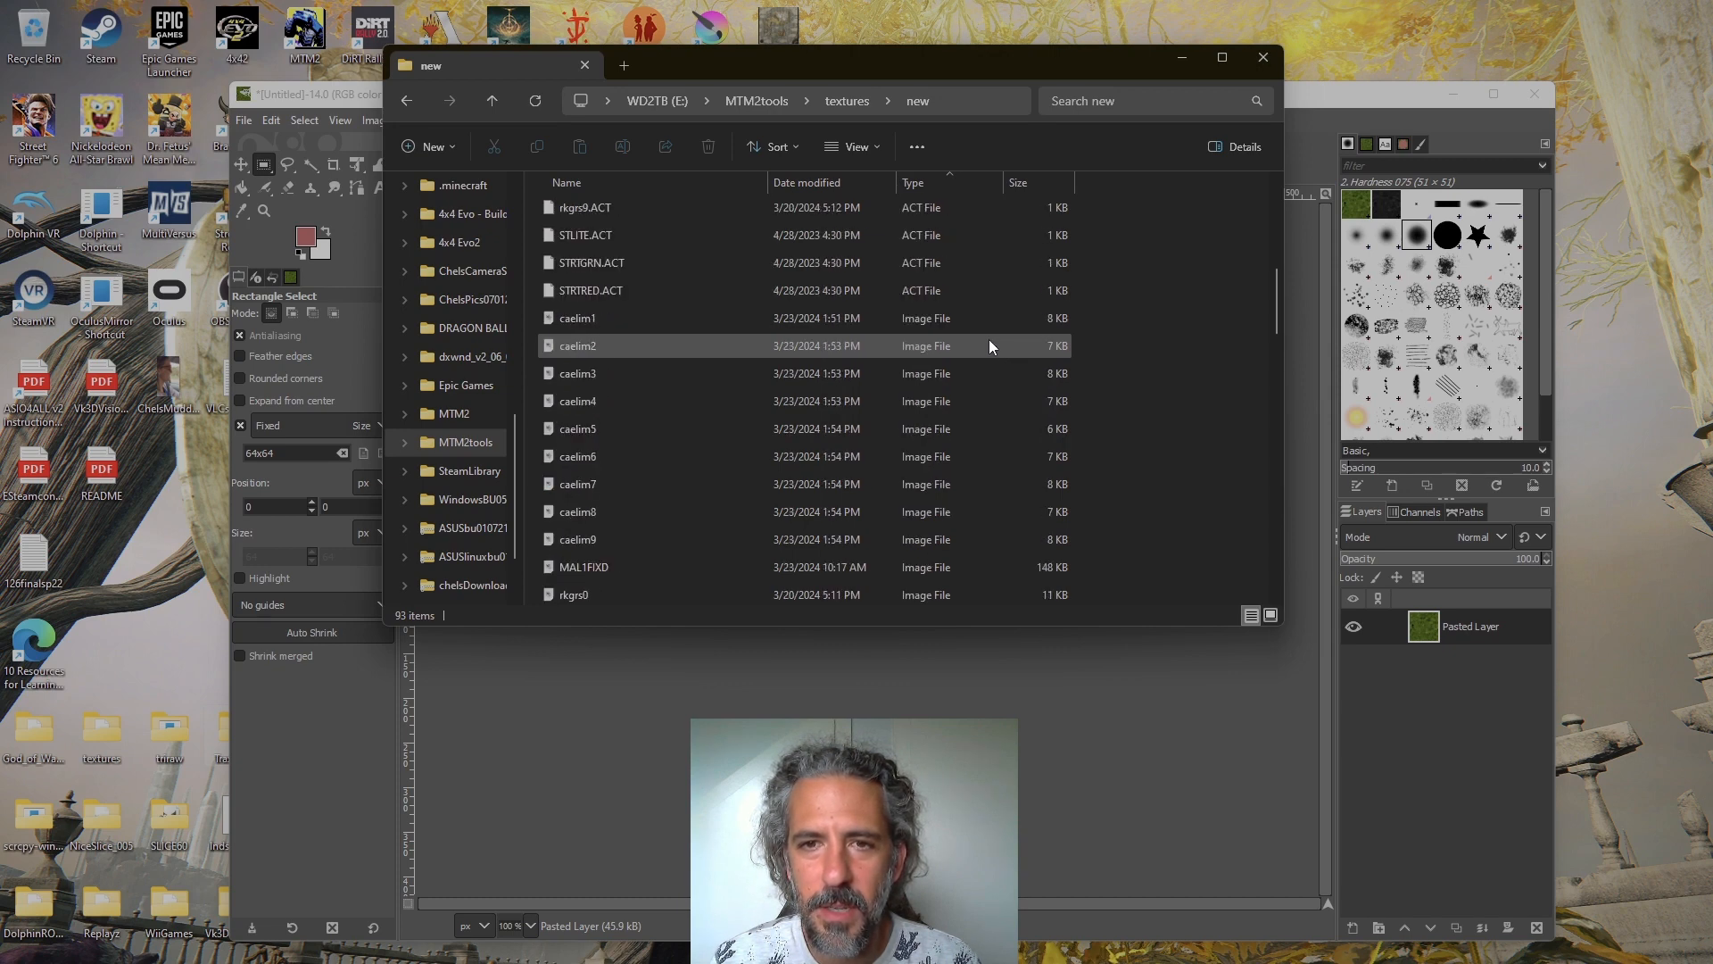
pyautogui.click(980, 318)
pyautogui.moveTo(945, 72); pyautogui.dragTo(1301, 61)
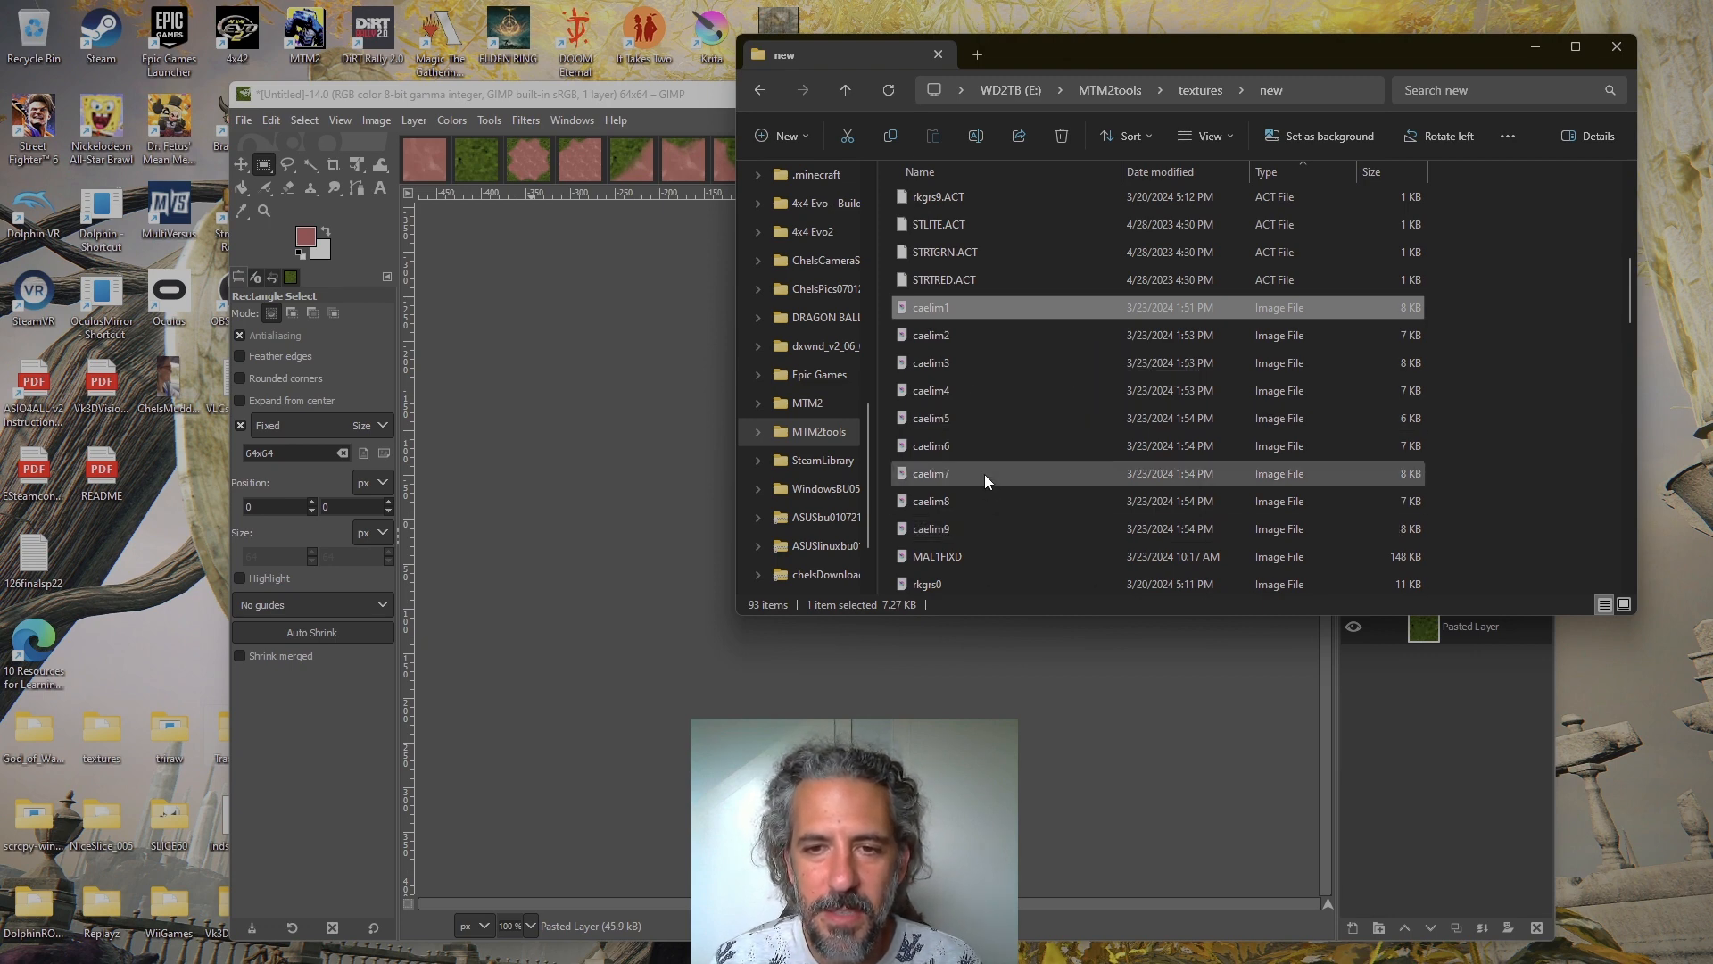
pyautogui.click(1029, 304)
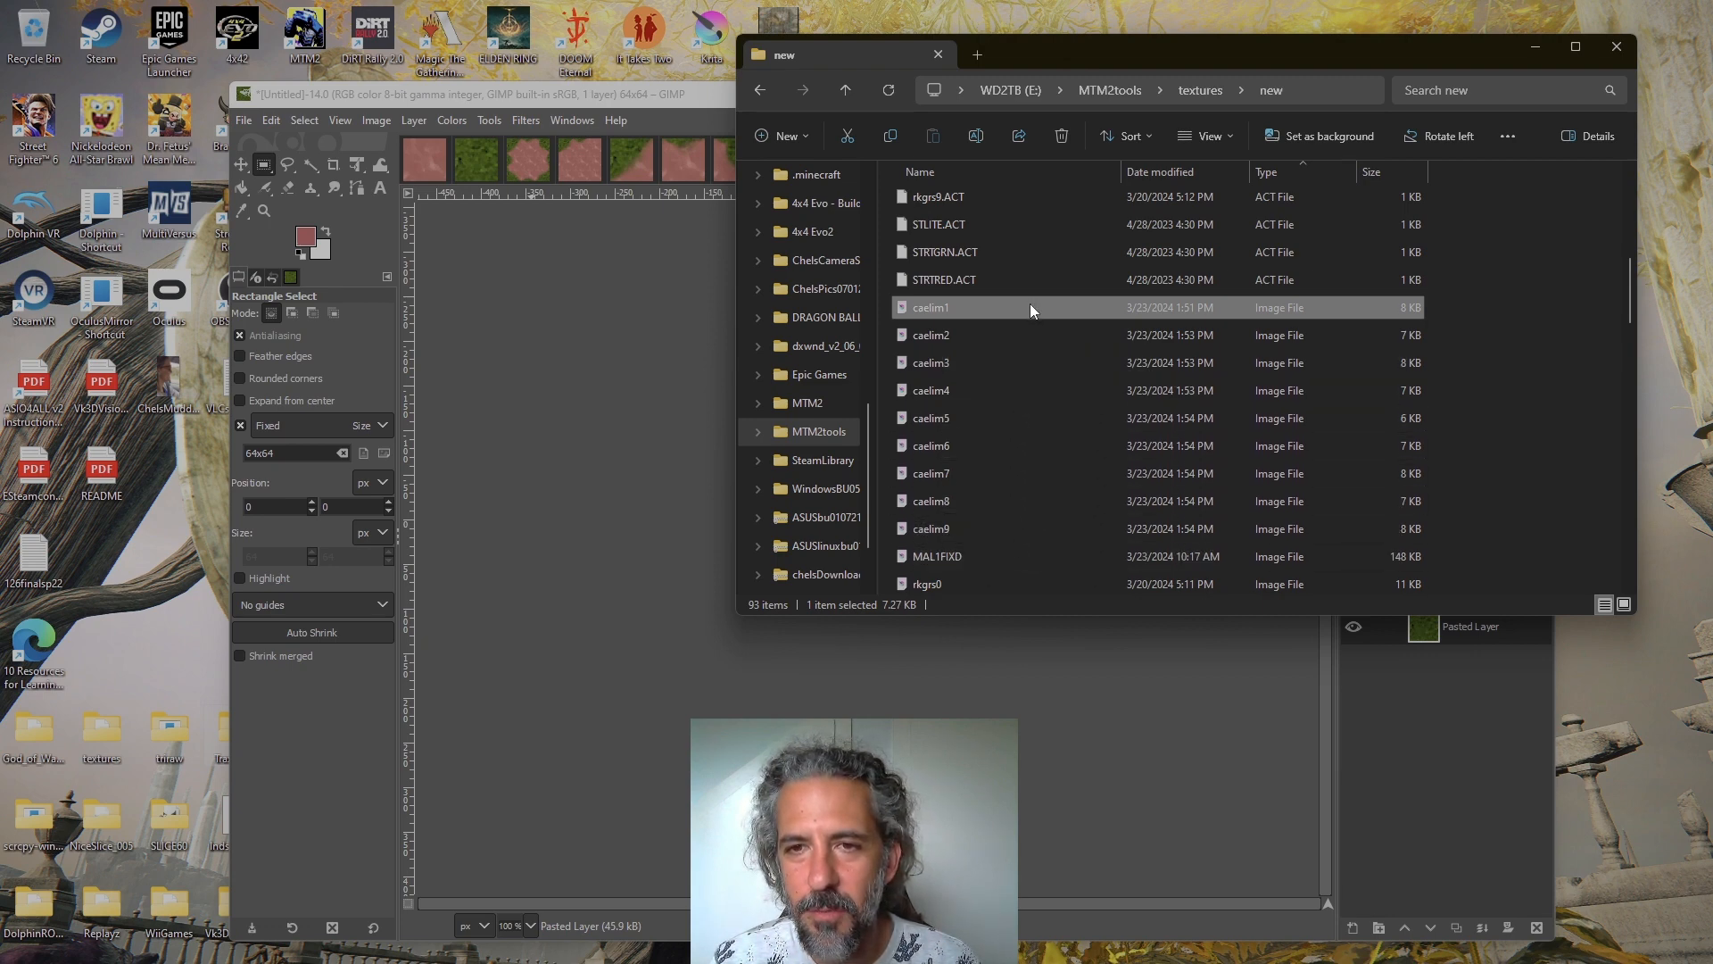
pyautogui.keyDown('shift'); pyautogui.click(981, 529); pyautogui.keyUp('shift')
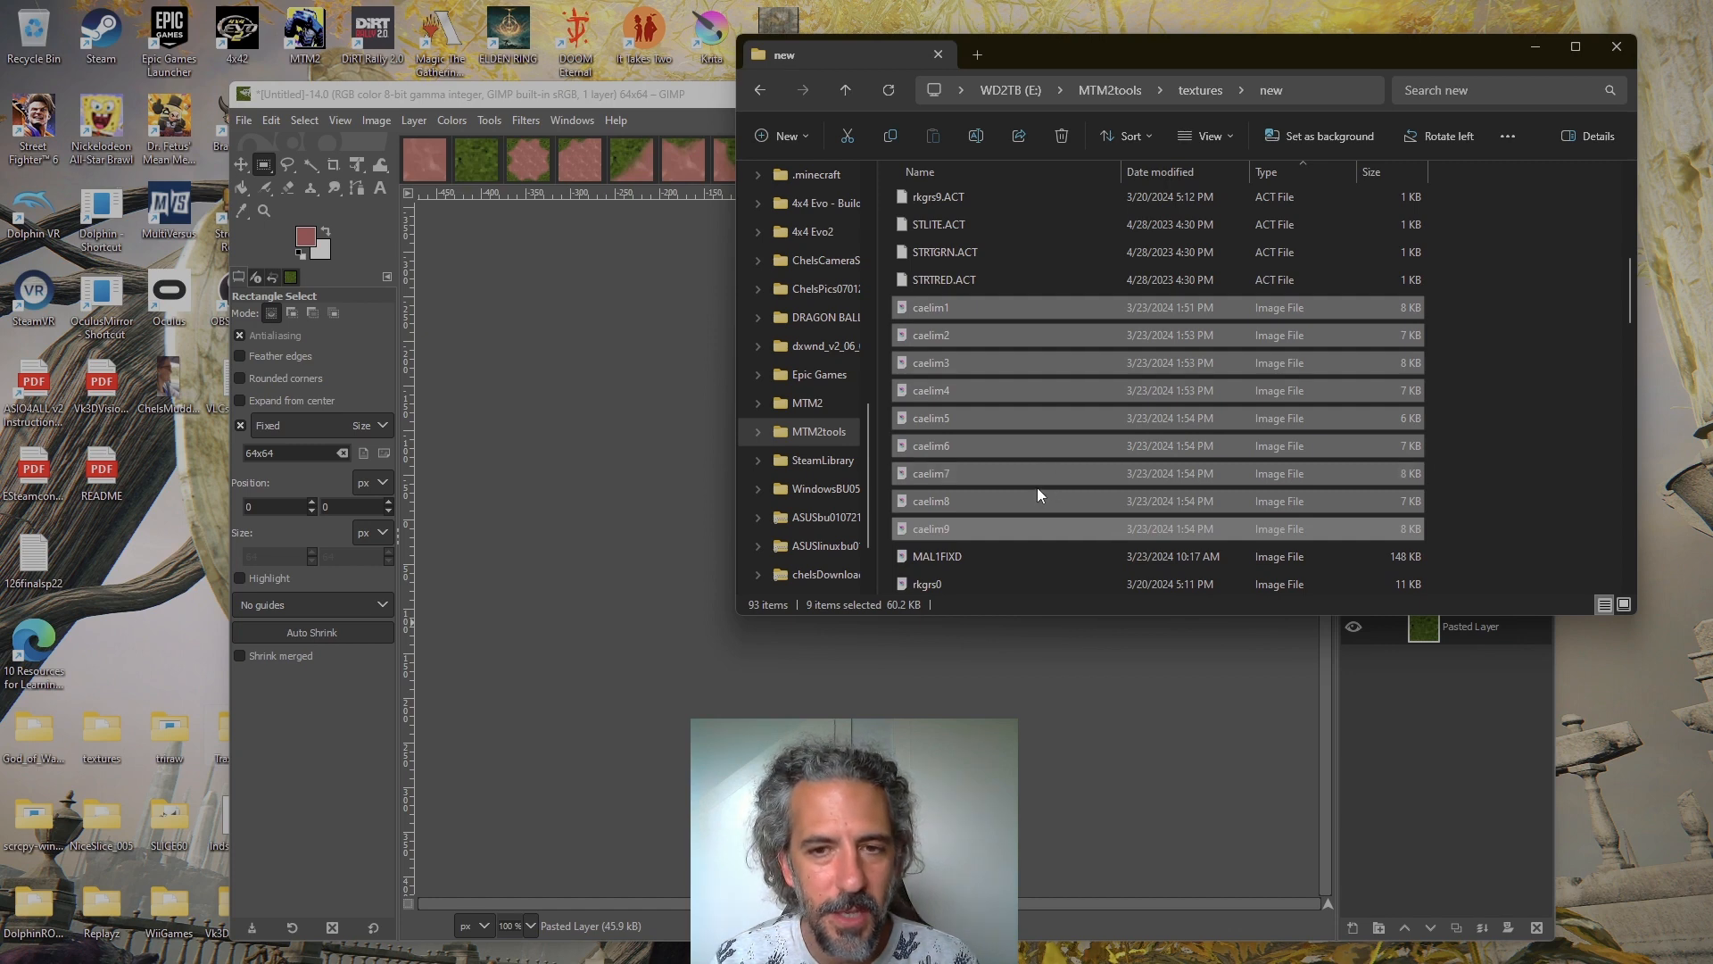
# Open the desktop's triraw folder with its window clear of the selected caelim files, and switch to the triraw wiki page in Edge
pyautogui.doubleClick(178, 735)
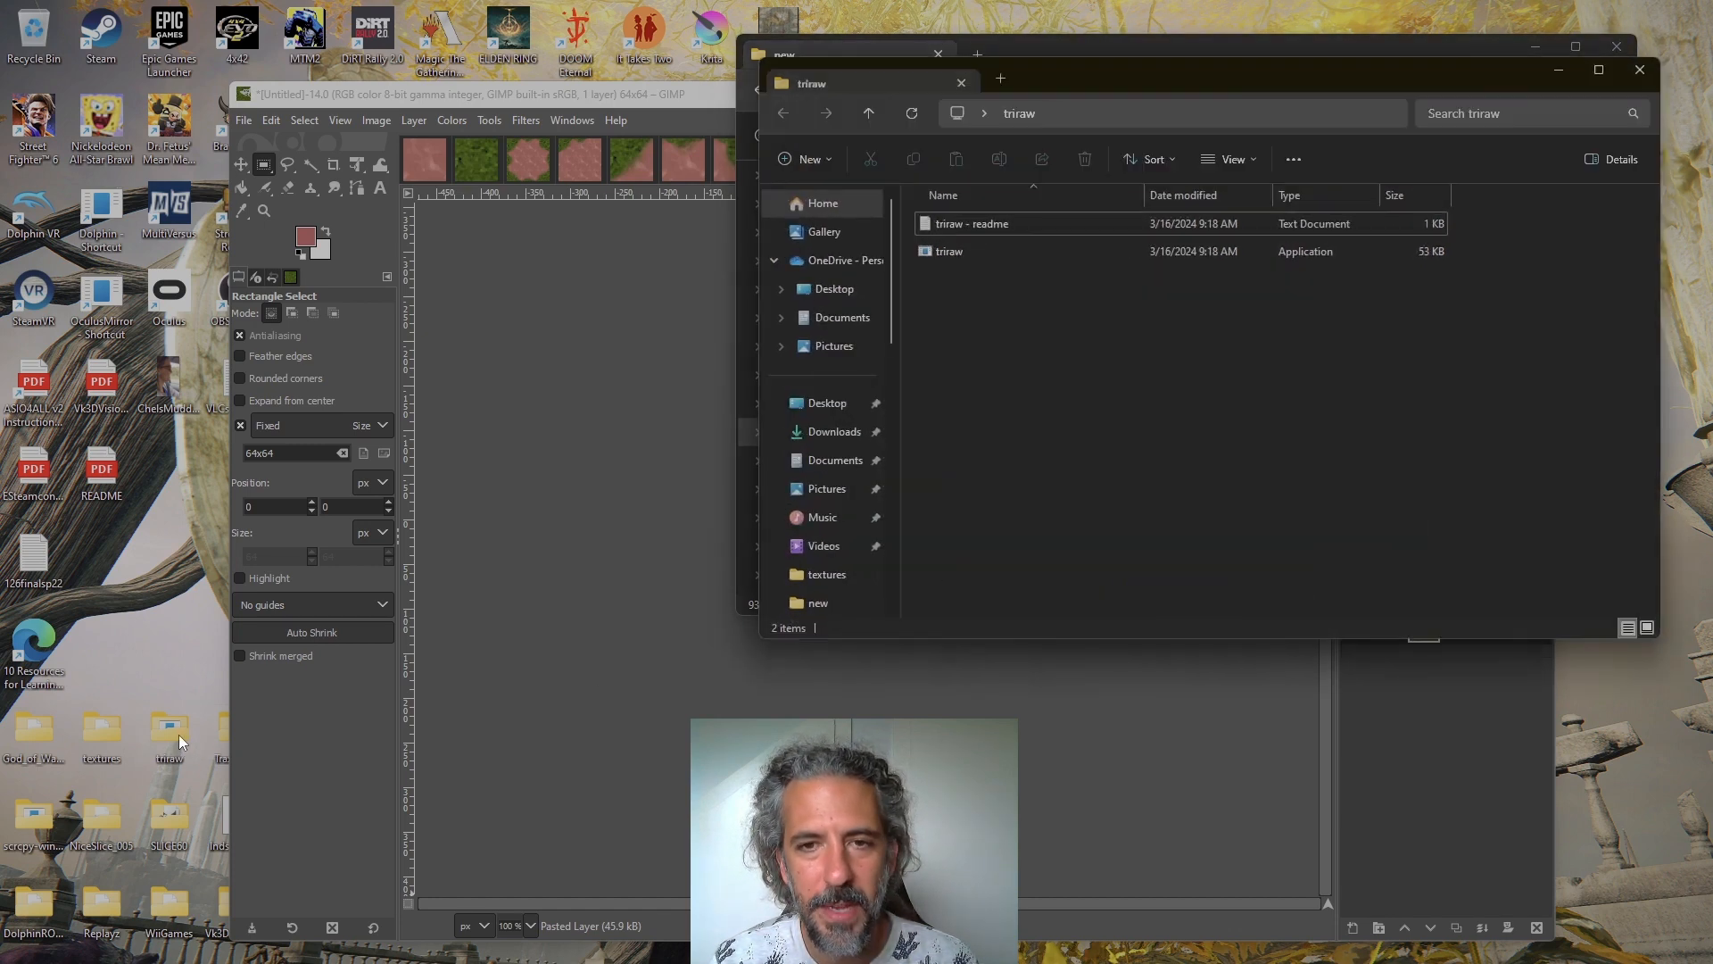
pyautogui.moveTo(1089, 77); pyautogui.dragTo(628, 254)
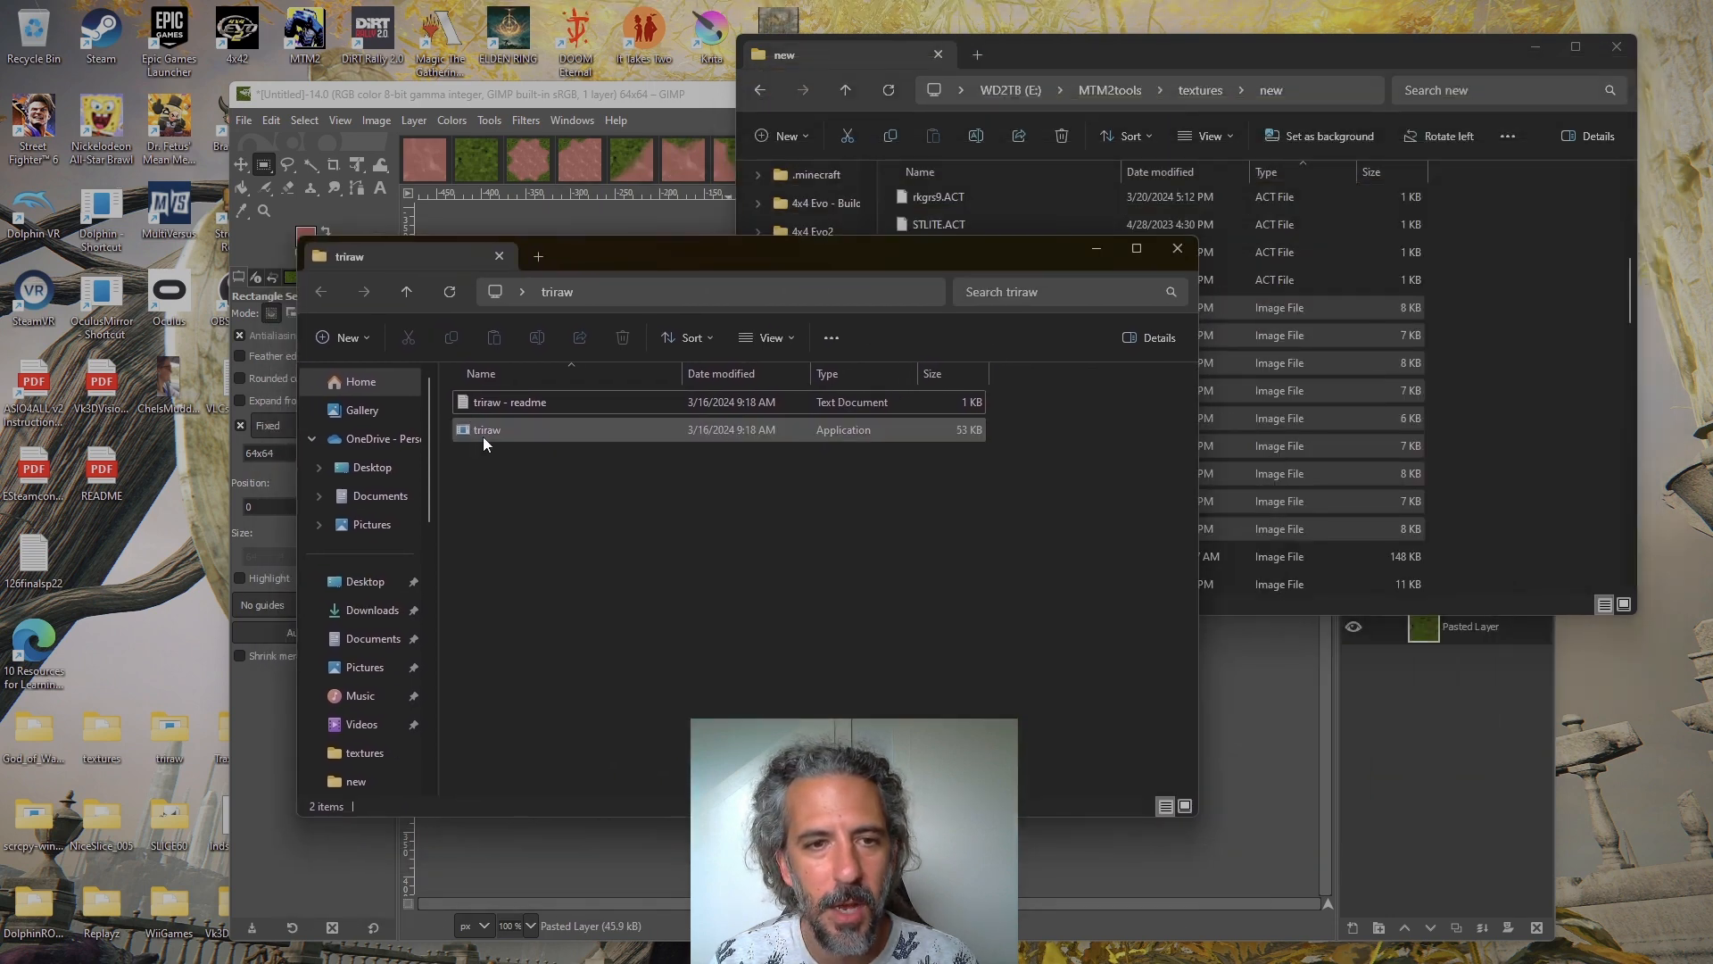
pyautogui.moveTo(265, 945)
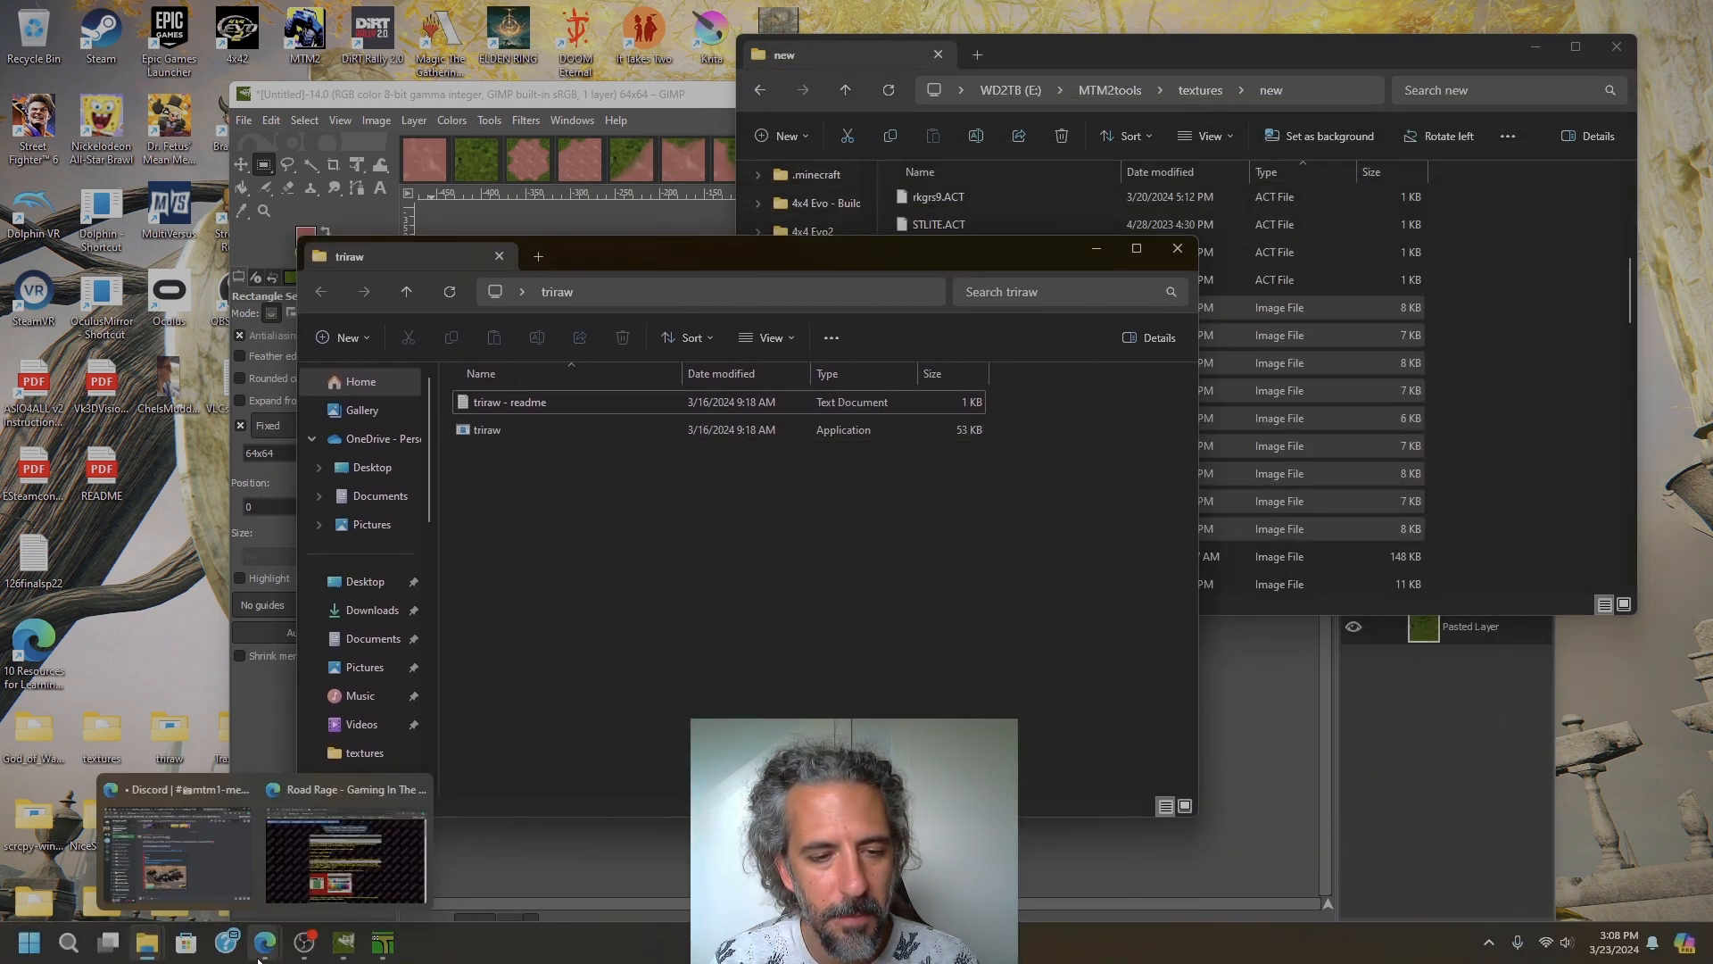
pyautogui.click(325, 880)
pyautogui.click(627, 202)
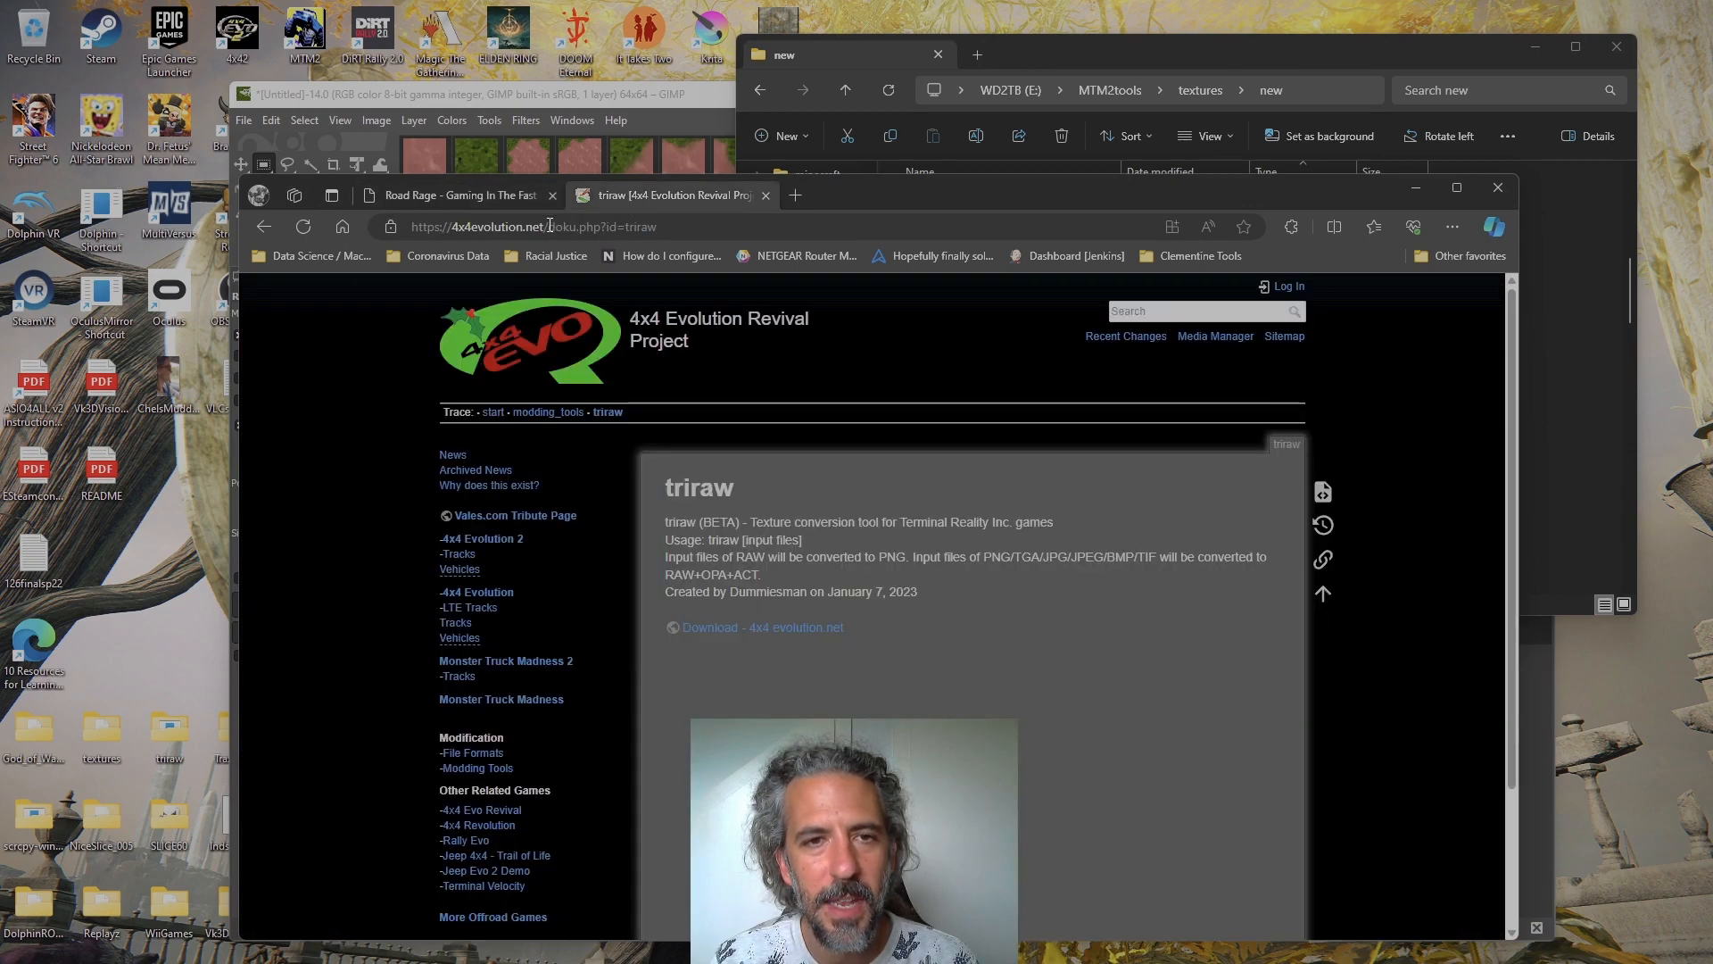
# Go to the 4x4evolution.net home page and look over its news and site links
pyautogui.moveTo(550, 226); pyautogui.dragTo(820, 235)
pyautogui.press('BackSpace')
pyautogui.press('Return')
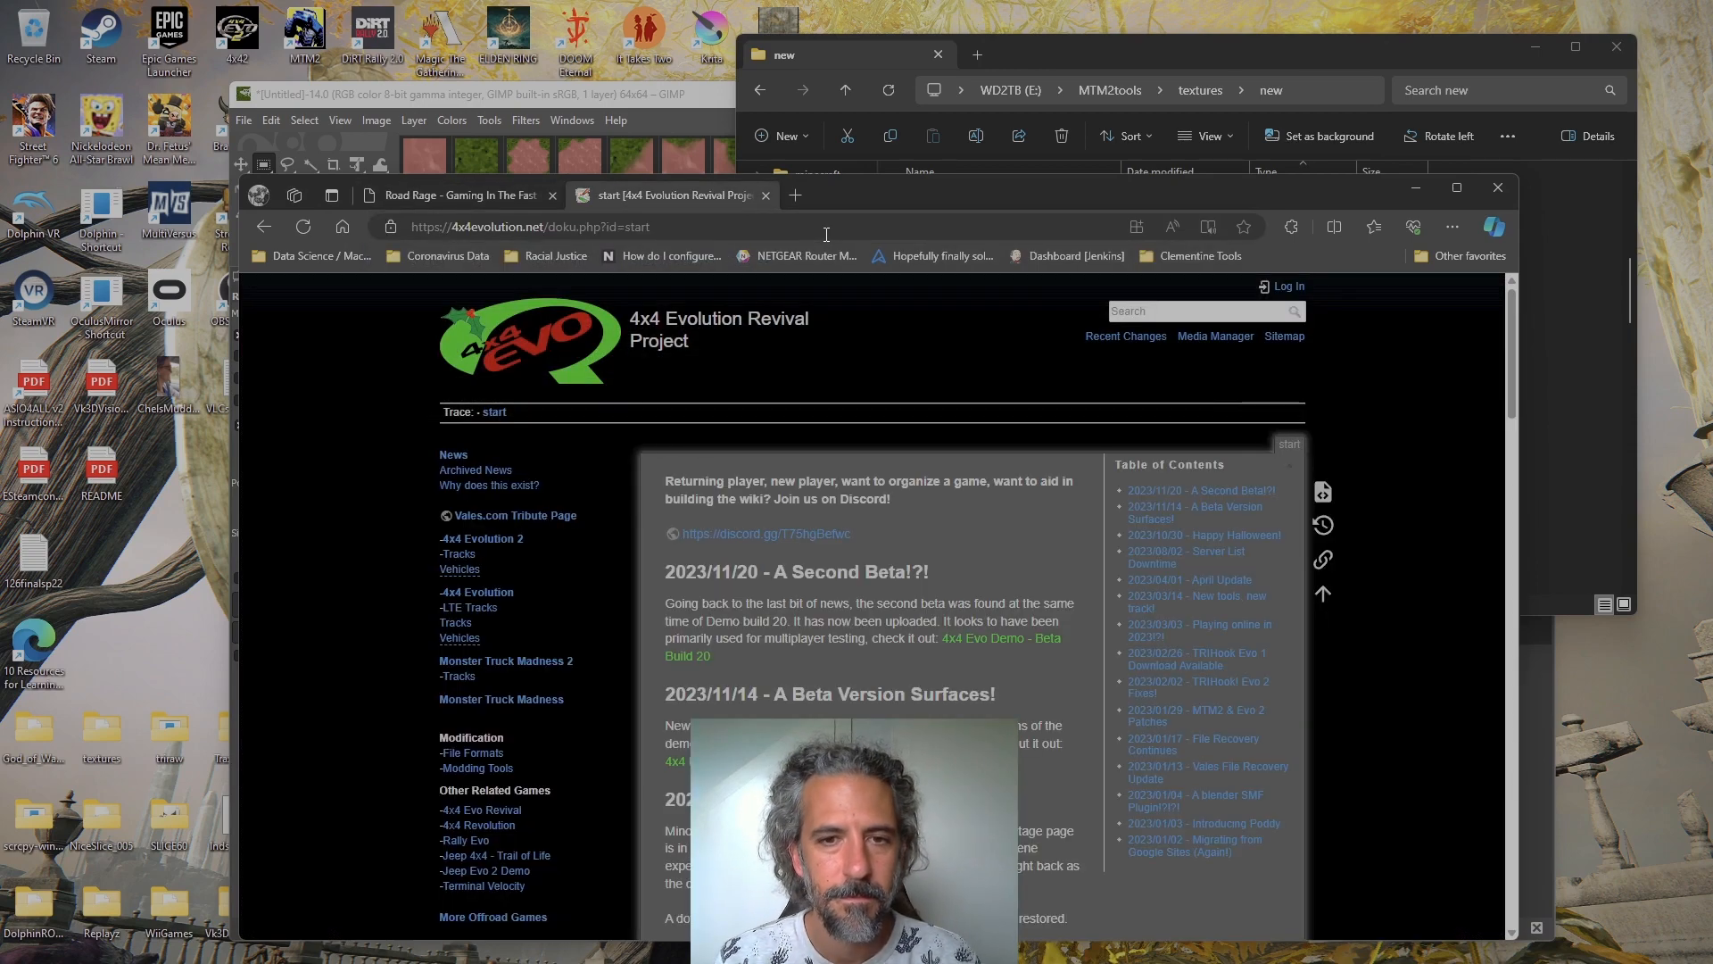
pyautogui.scroll(-1, 830, 420)
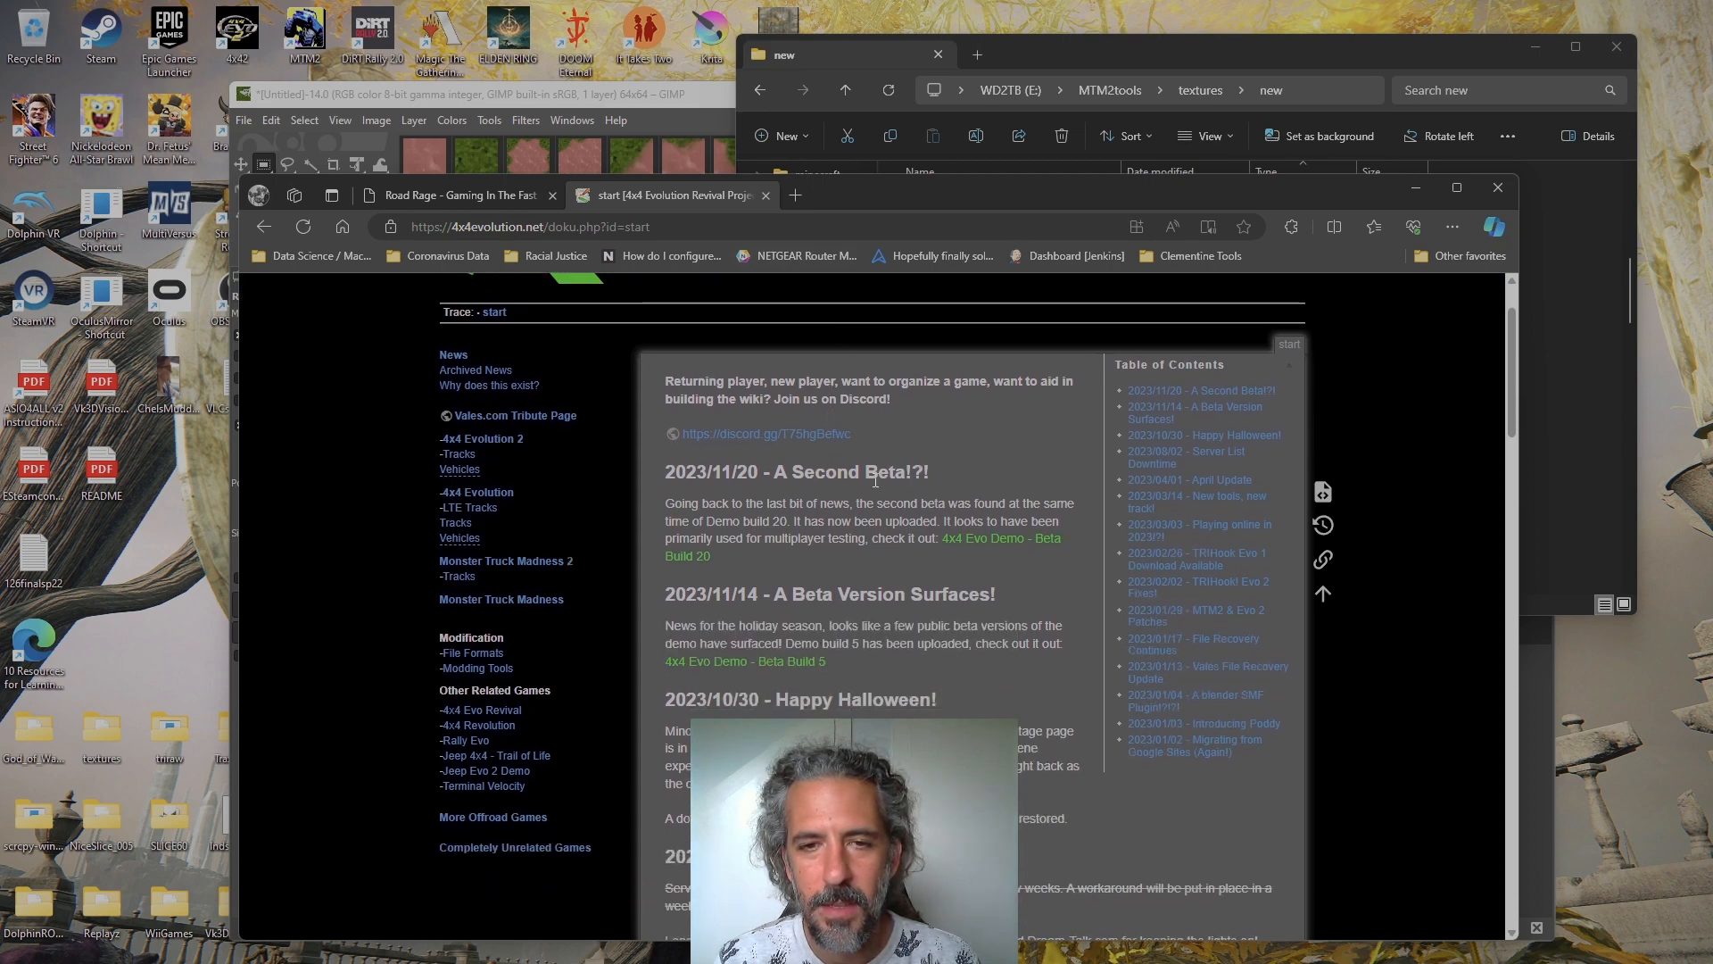
pyautogui.scroll(1, 976, 542)
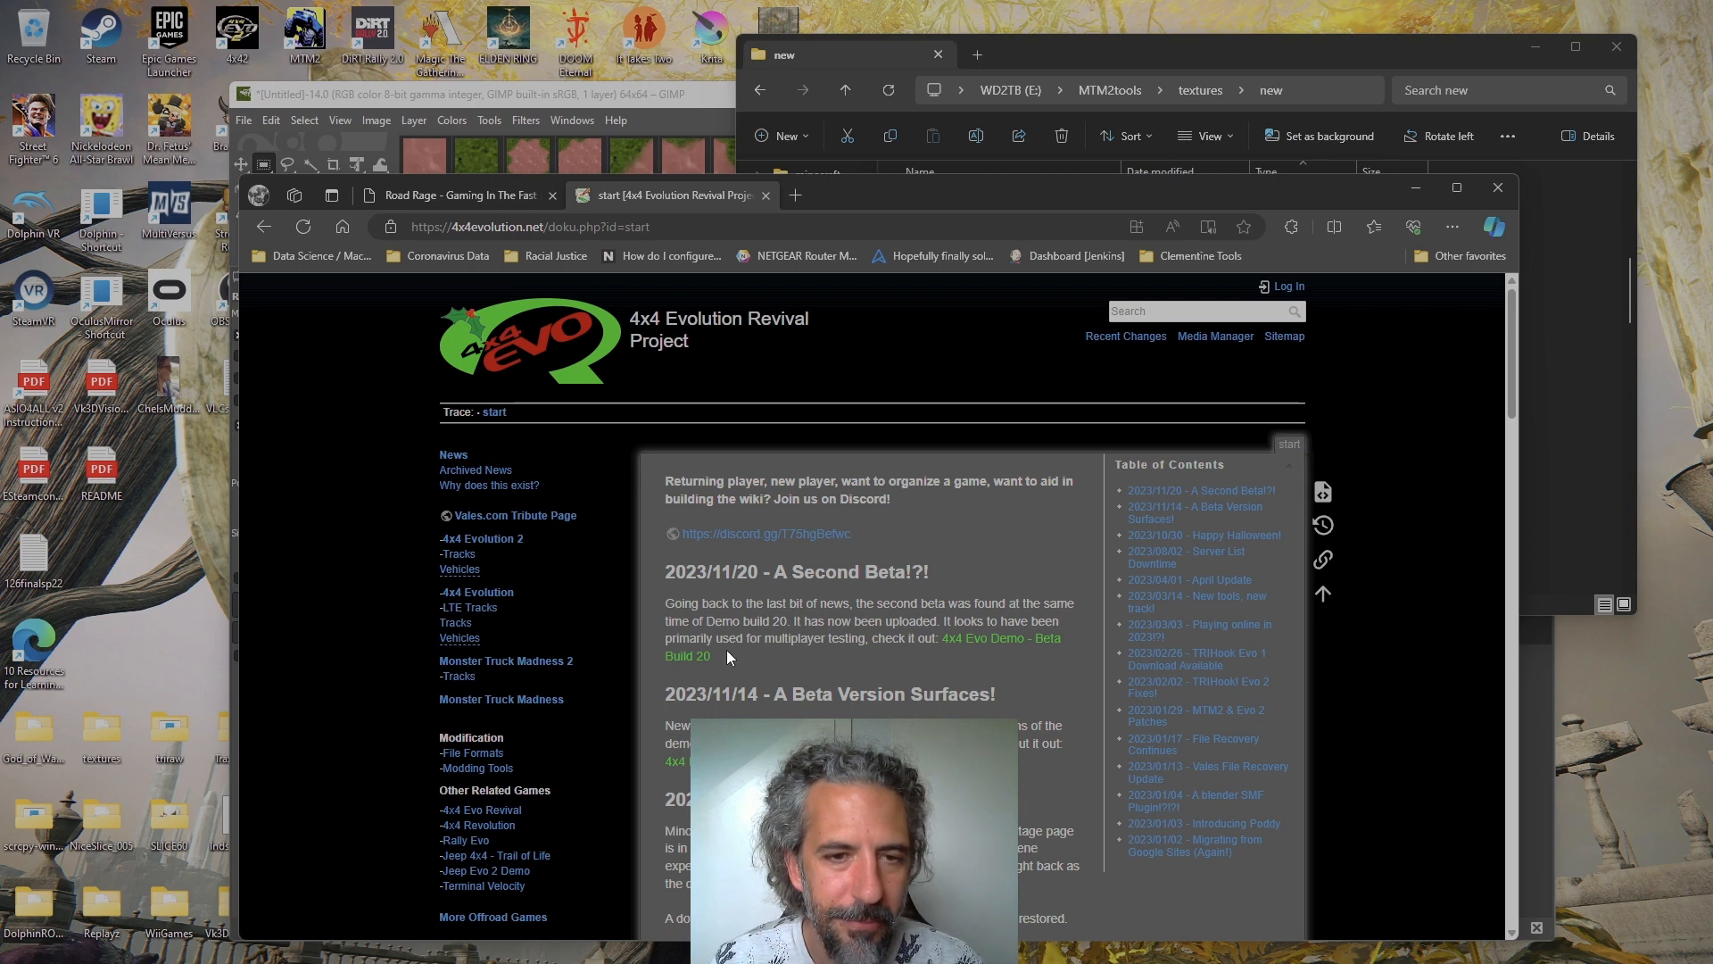
pyautogui.scroll(-1, 865, 552)
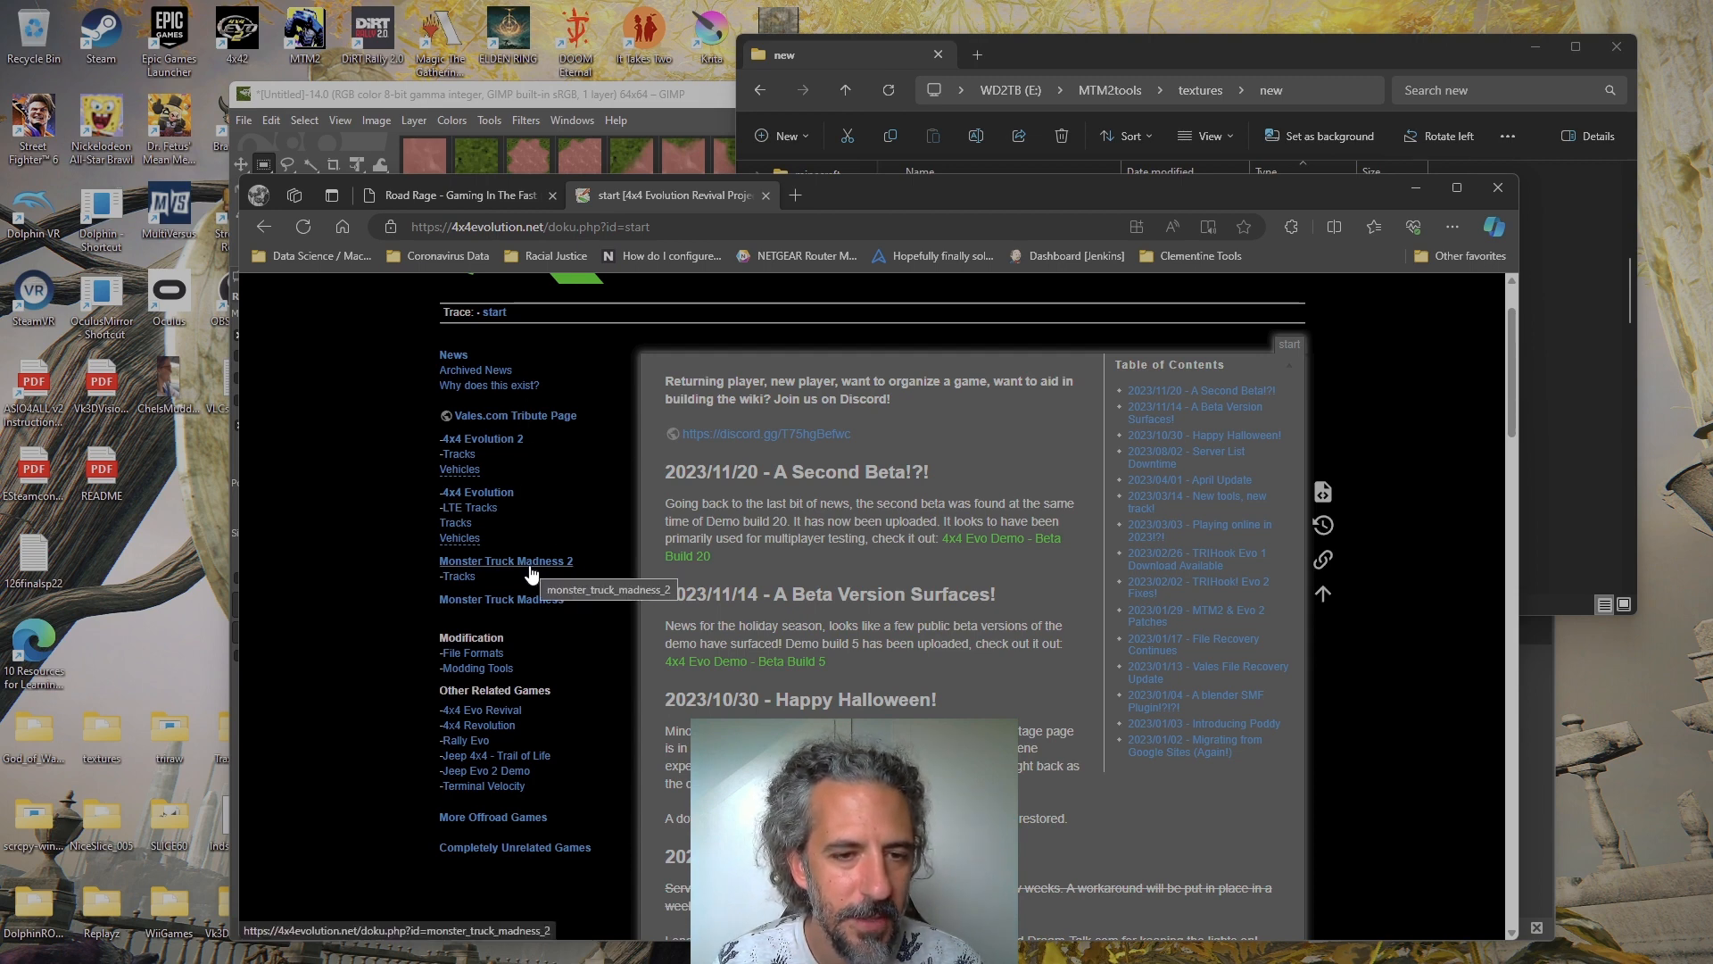
# Open the site's Modding Tools list, go to the triraw page under Texture Tools and read its usage description
pyautogui.click(503, 672)
pyautogui.scroll(-2, 1103, 616)
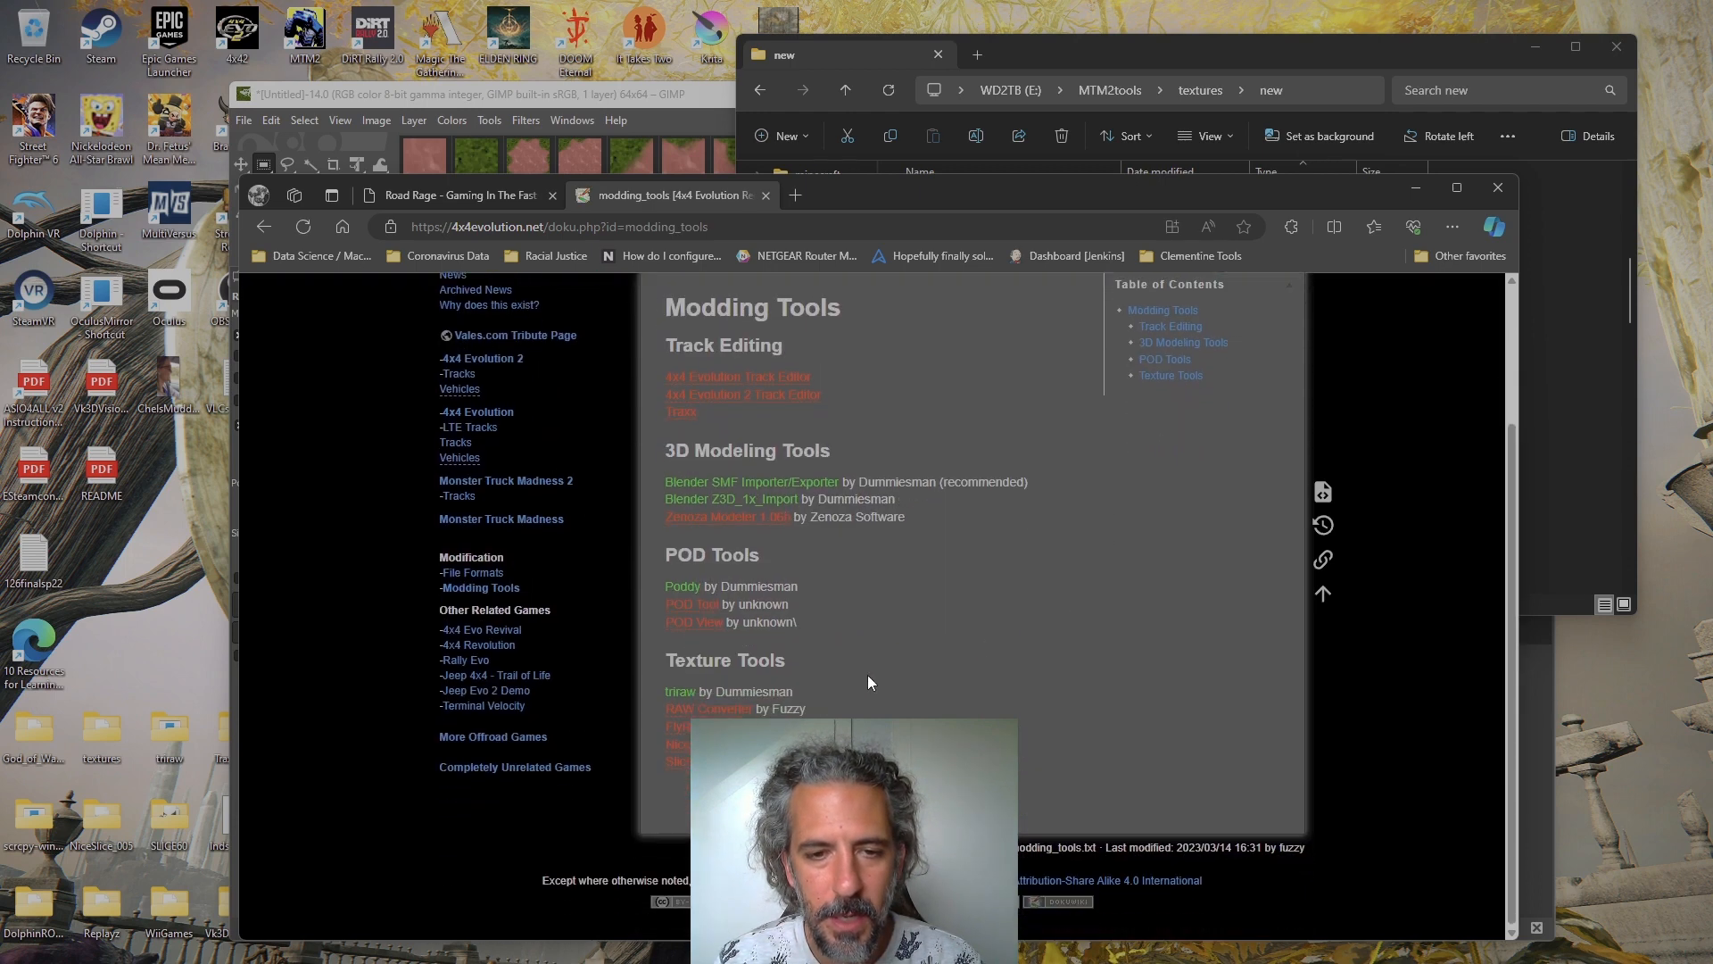
pyautogui.click(681, 693)
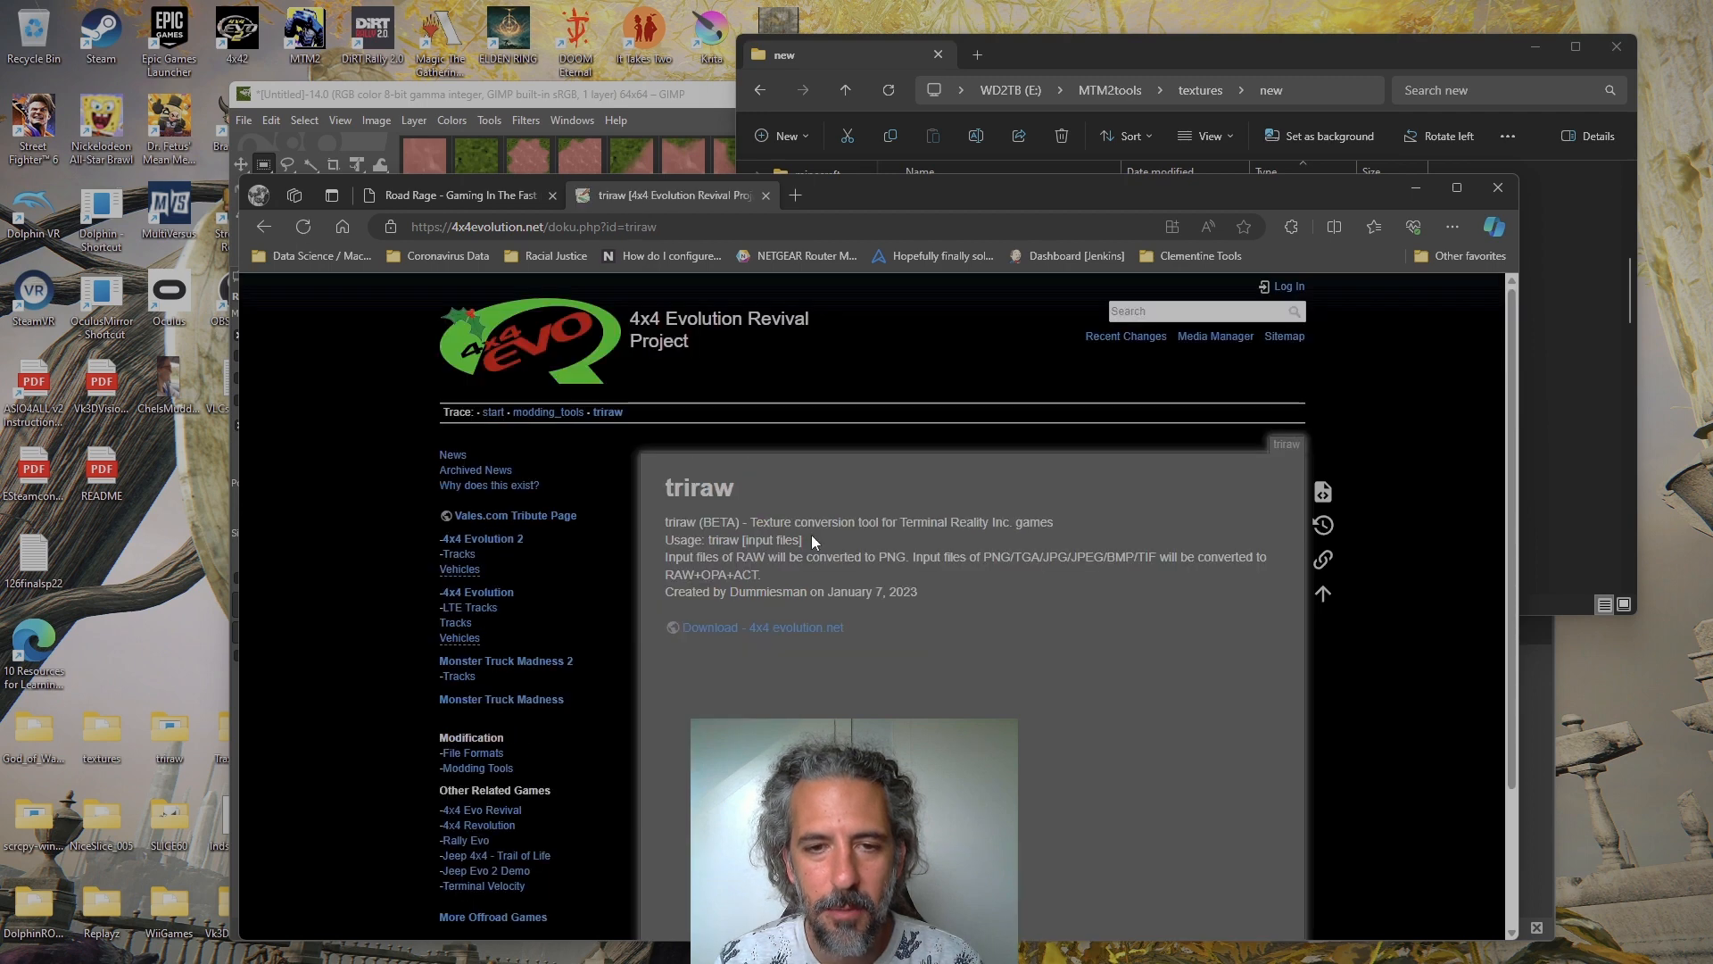
pyautogui.scroll(-2, 939, 570)
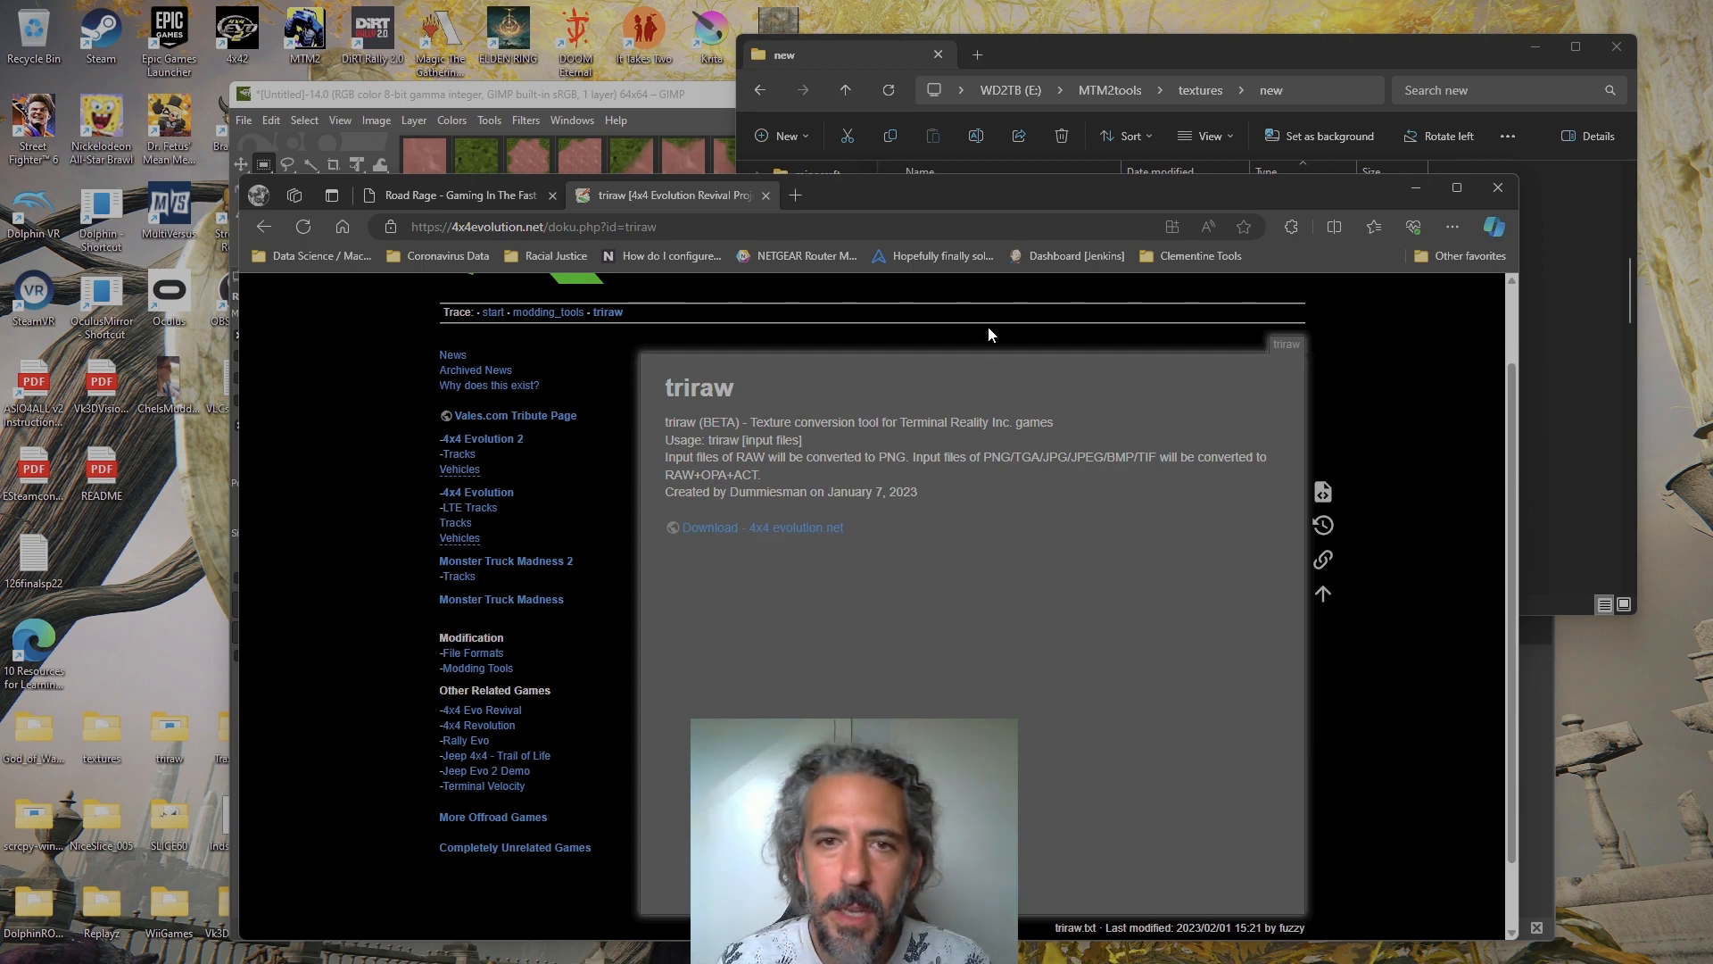
# Minimize the browser, move the triraw folder window away from the new folder, and bring the new folder with the selected caelim images forward
pyautogui.click(1417, 187)
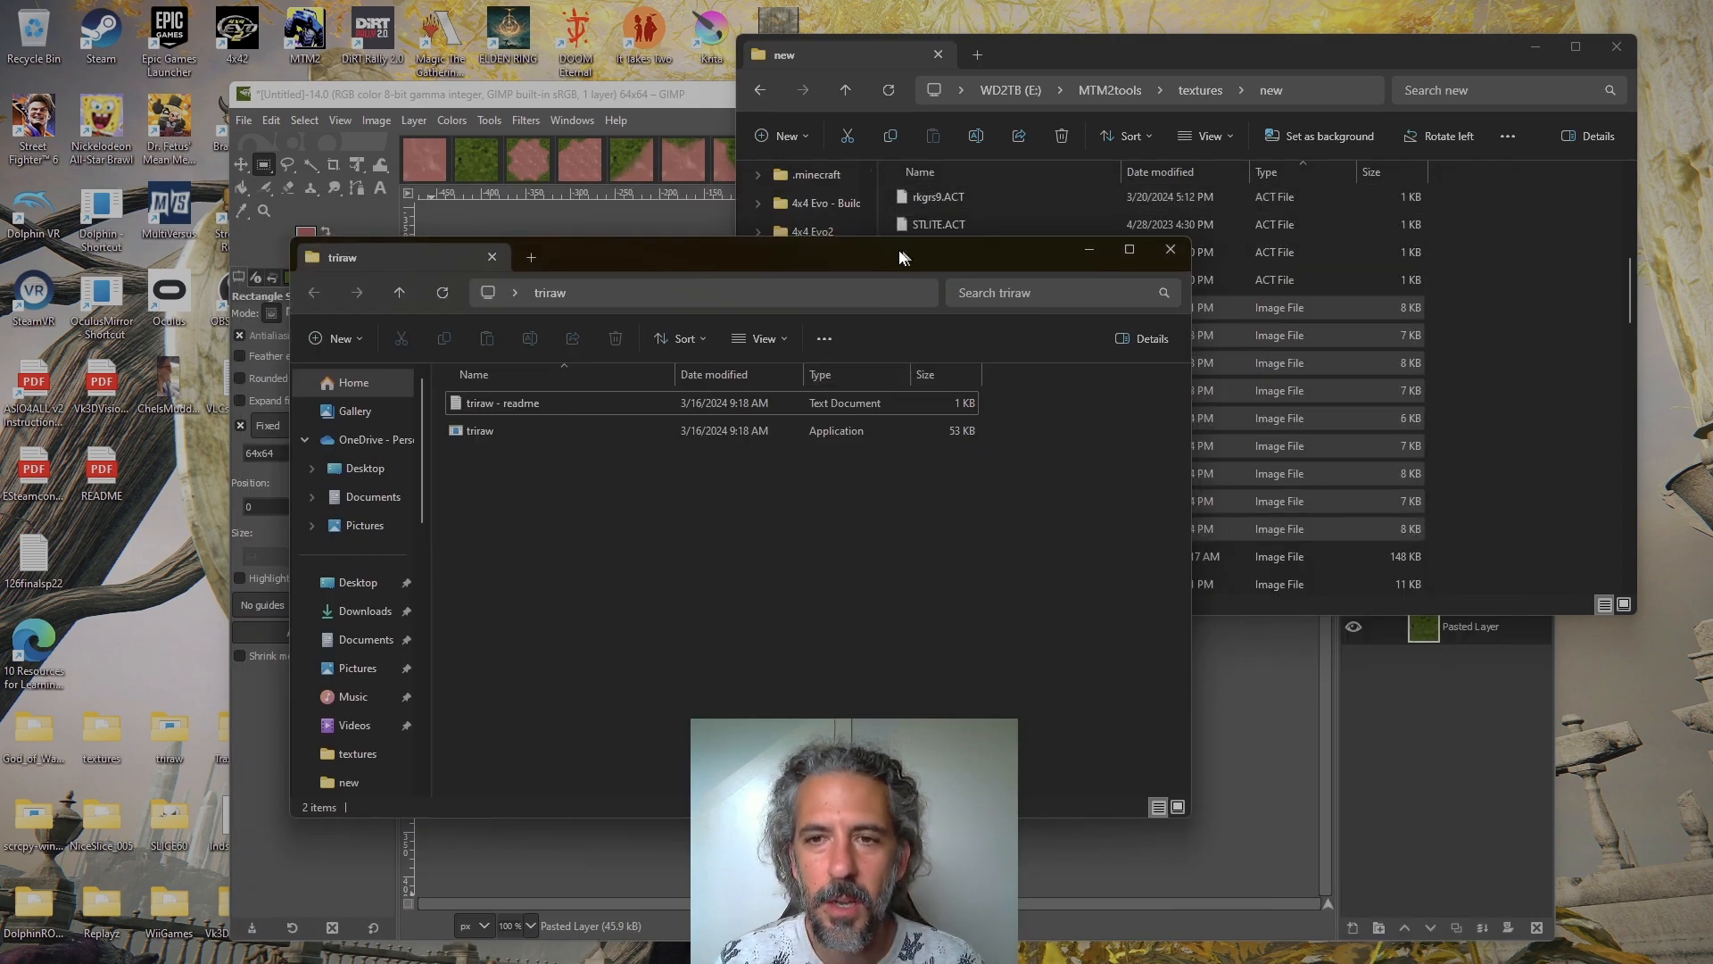
pyautogui.moveTo(901, 254); pyautogui.dragTo(774, 224)
pyautogui.click(1074, 52)
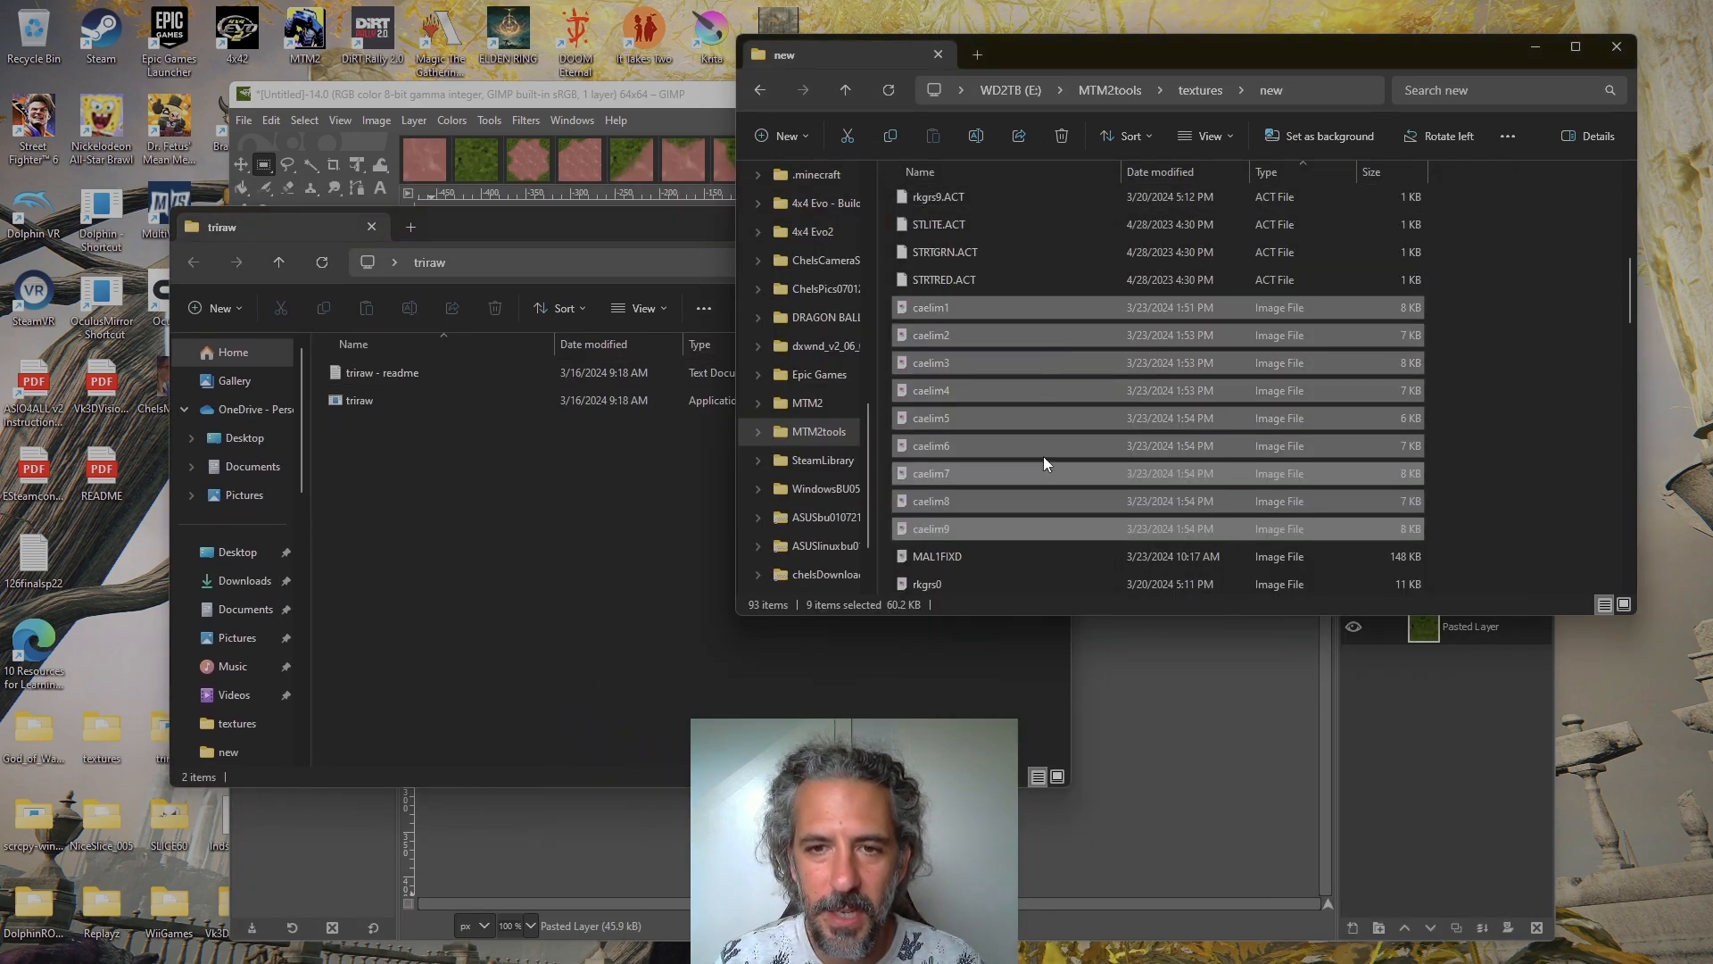
# Run triraw on the nine selected caelim images and sort the files in the new folder by name
pyautogui.moveTo(978, 320); pyautogui.dragTo(383, 403)
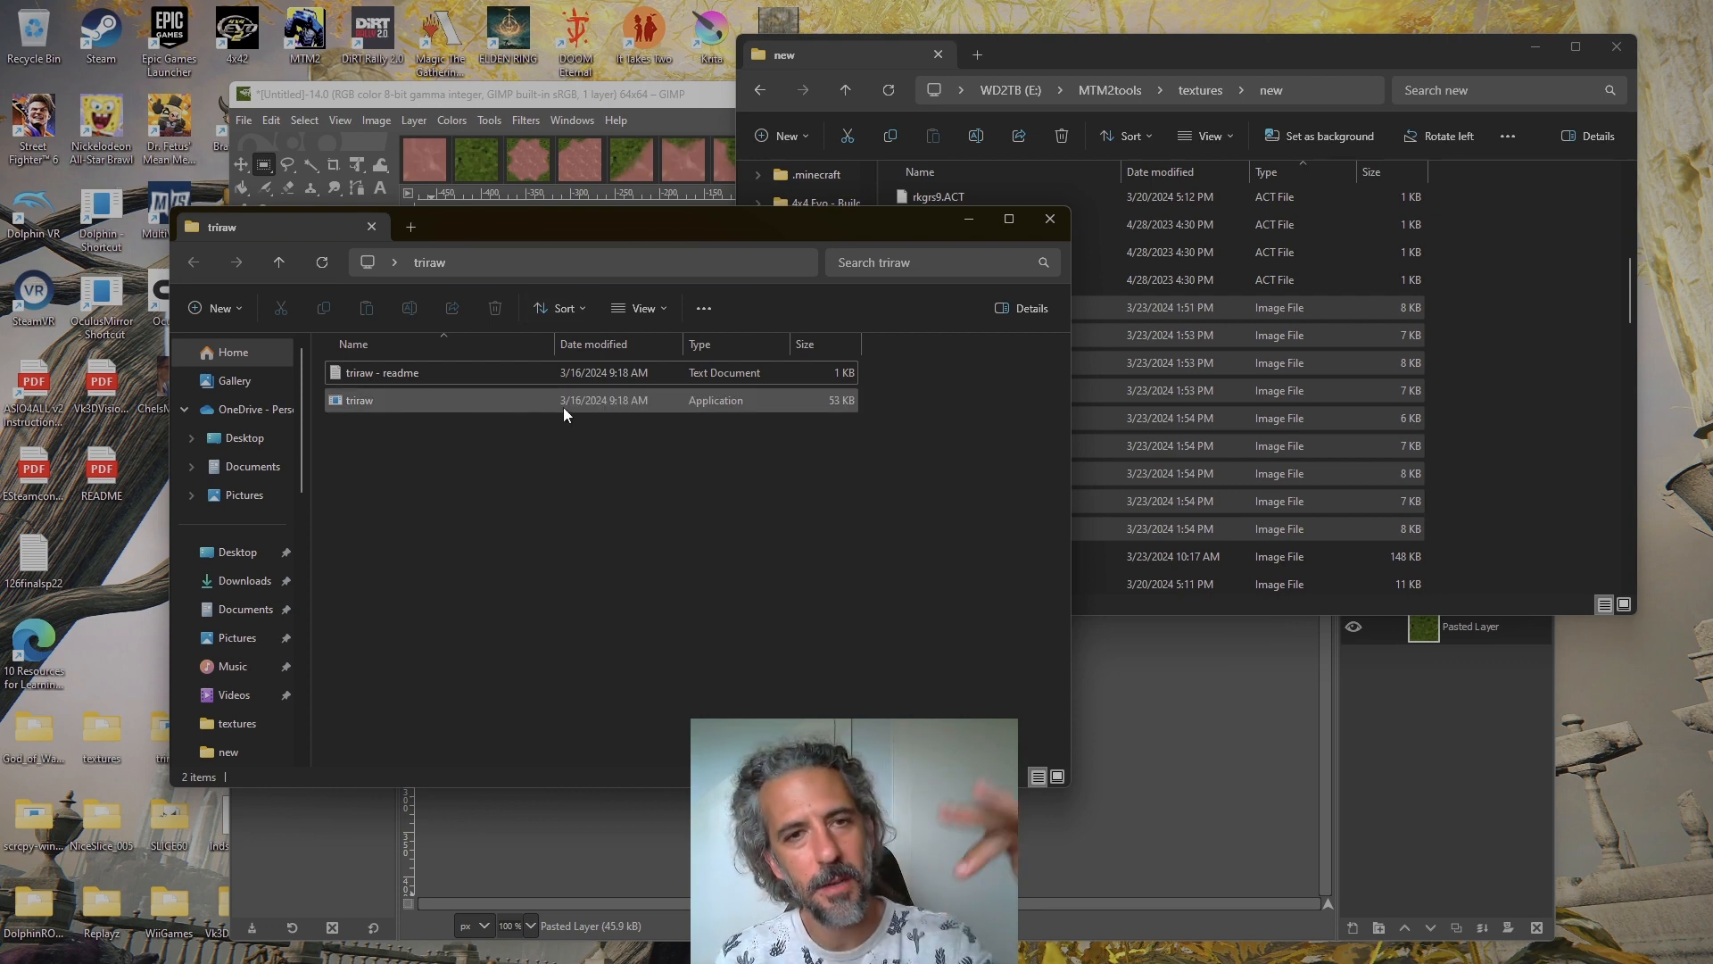
pyautogui.click(1092, 68)
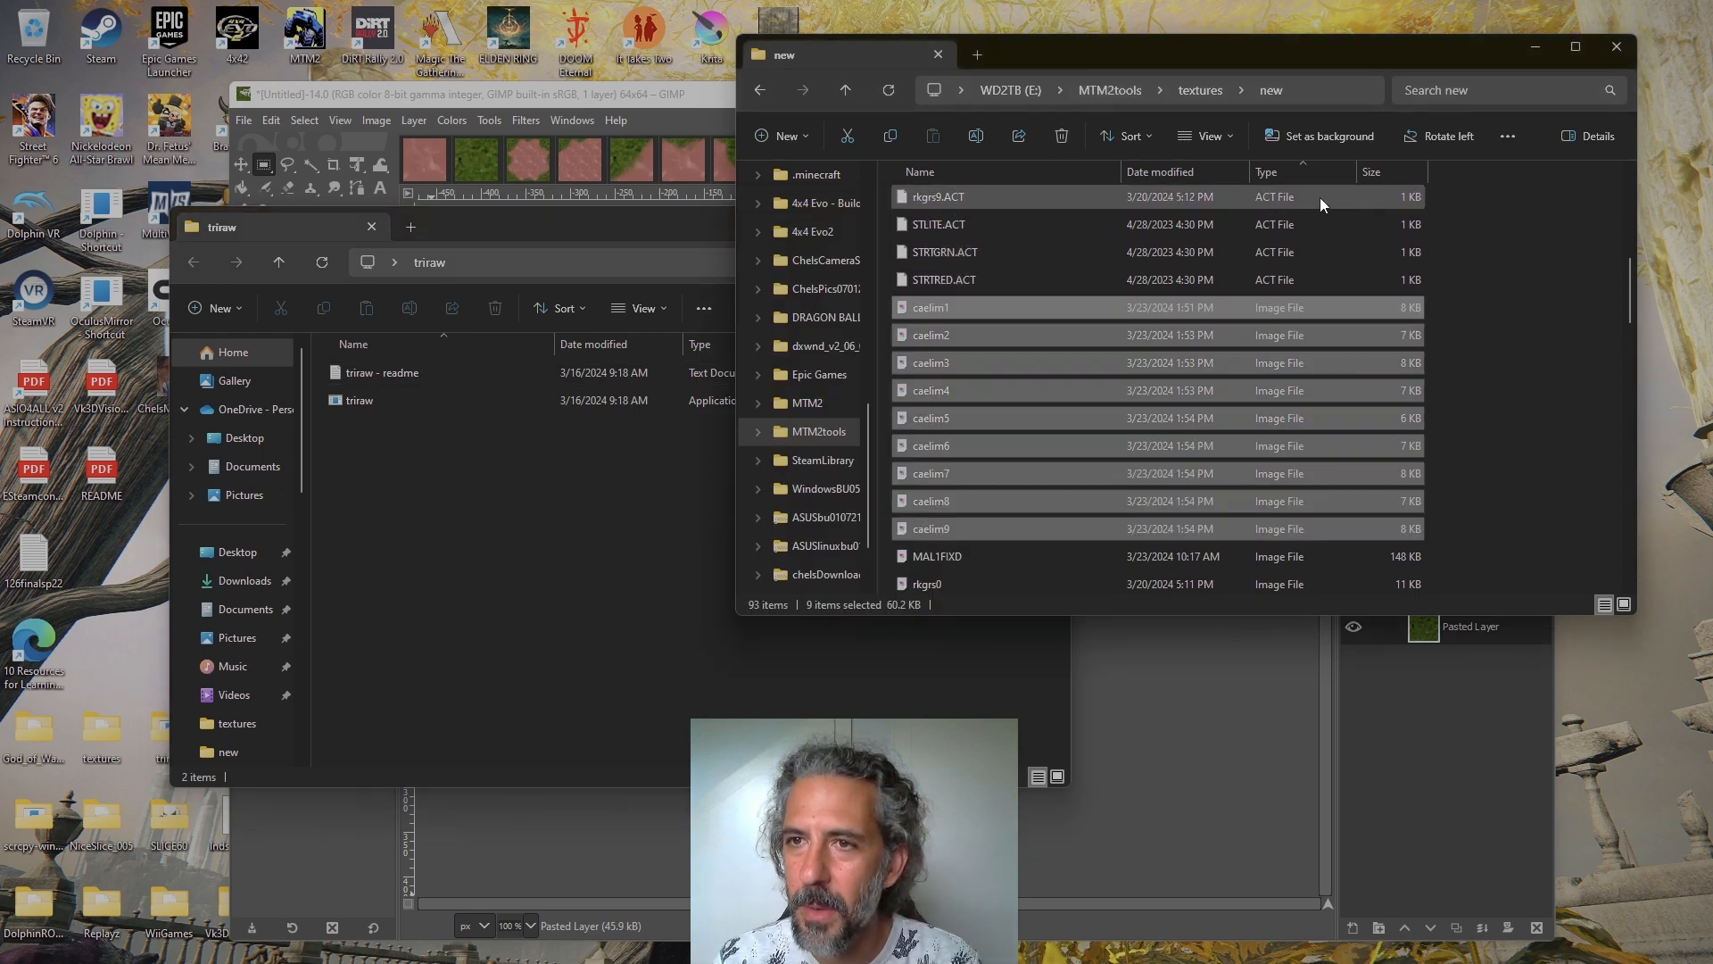
pyautogui.click(989, 171)
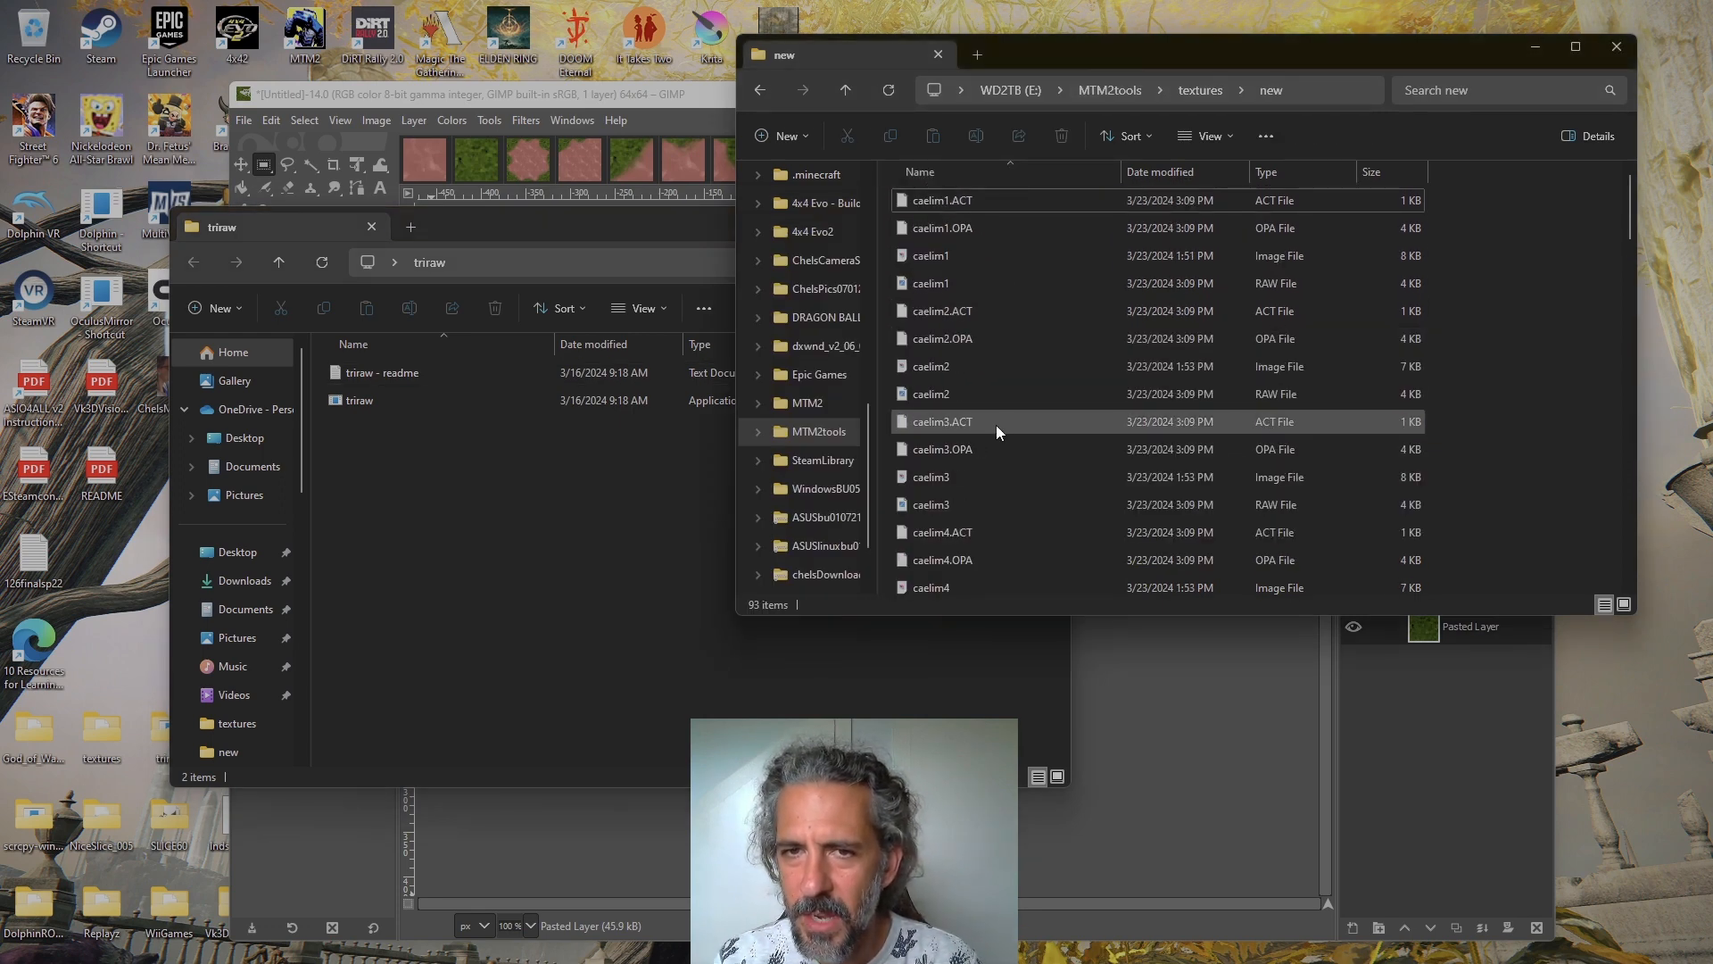
# Examine the RAW, ACT and OPA files generated alongside the caelim images in the new folder
pyautogui.click(1022, 255)
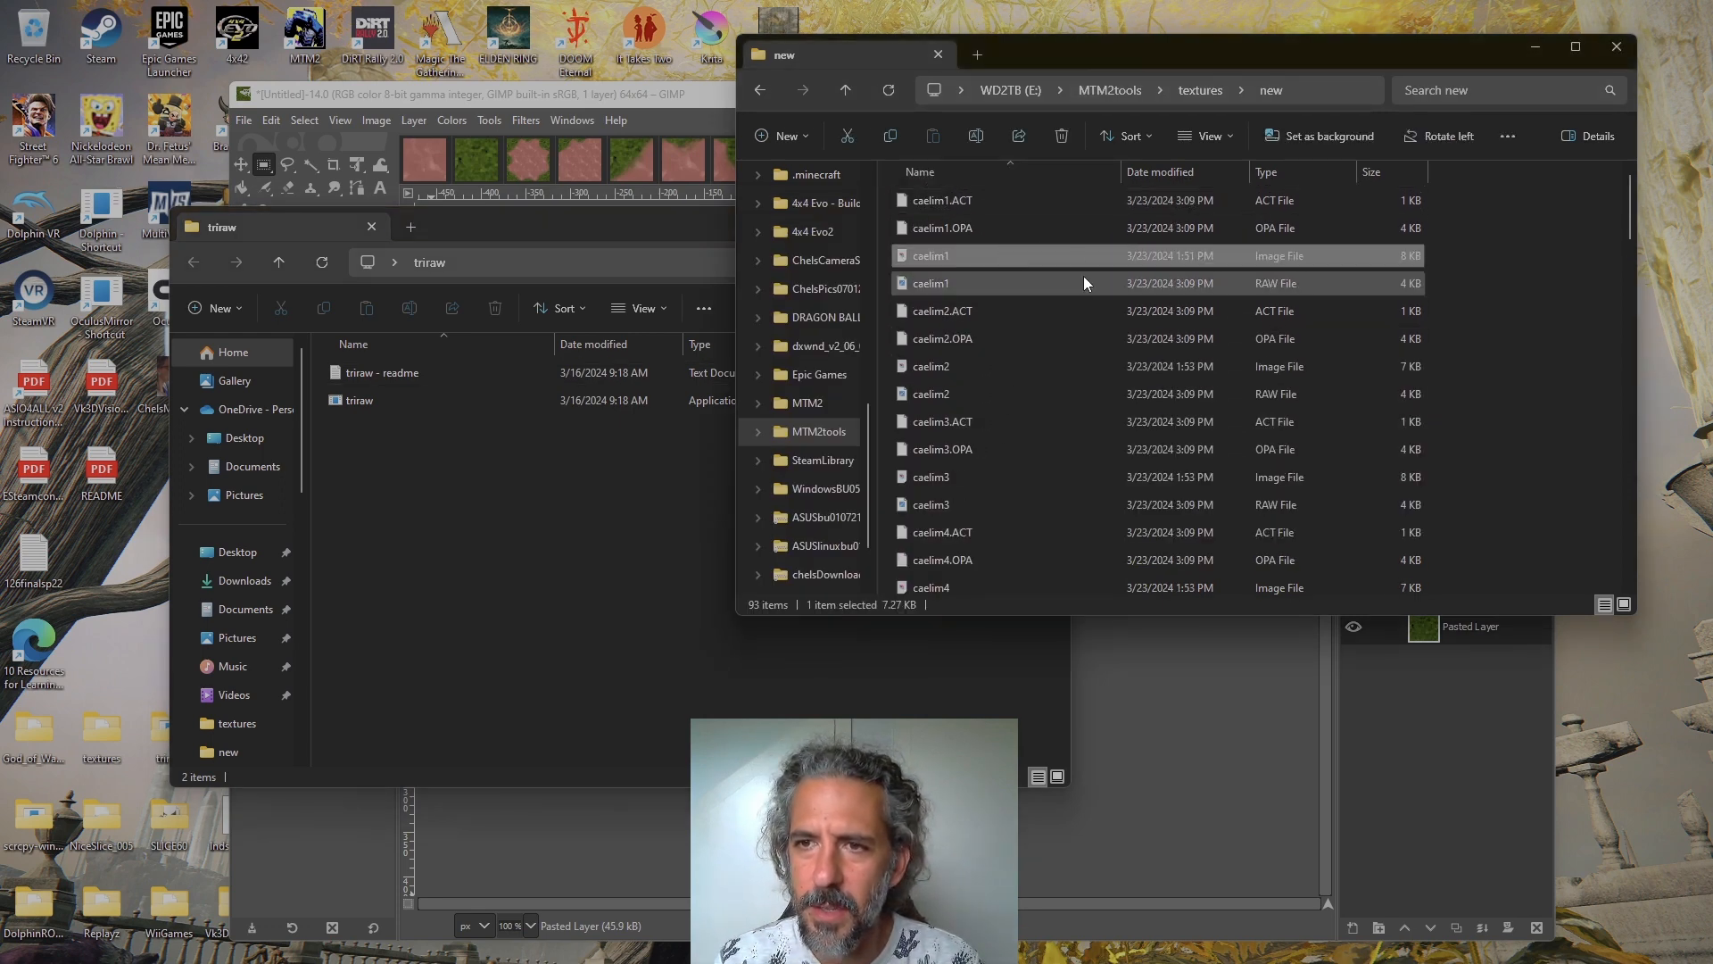
pyautogui.click(1312, 282)
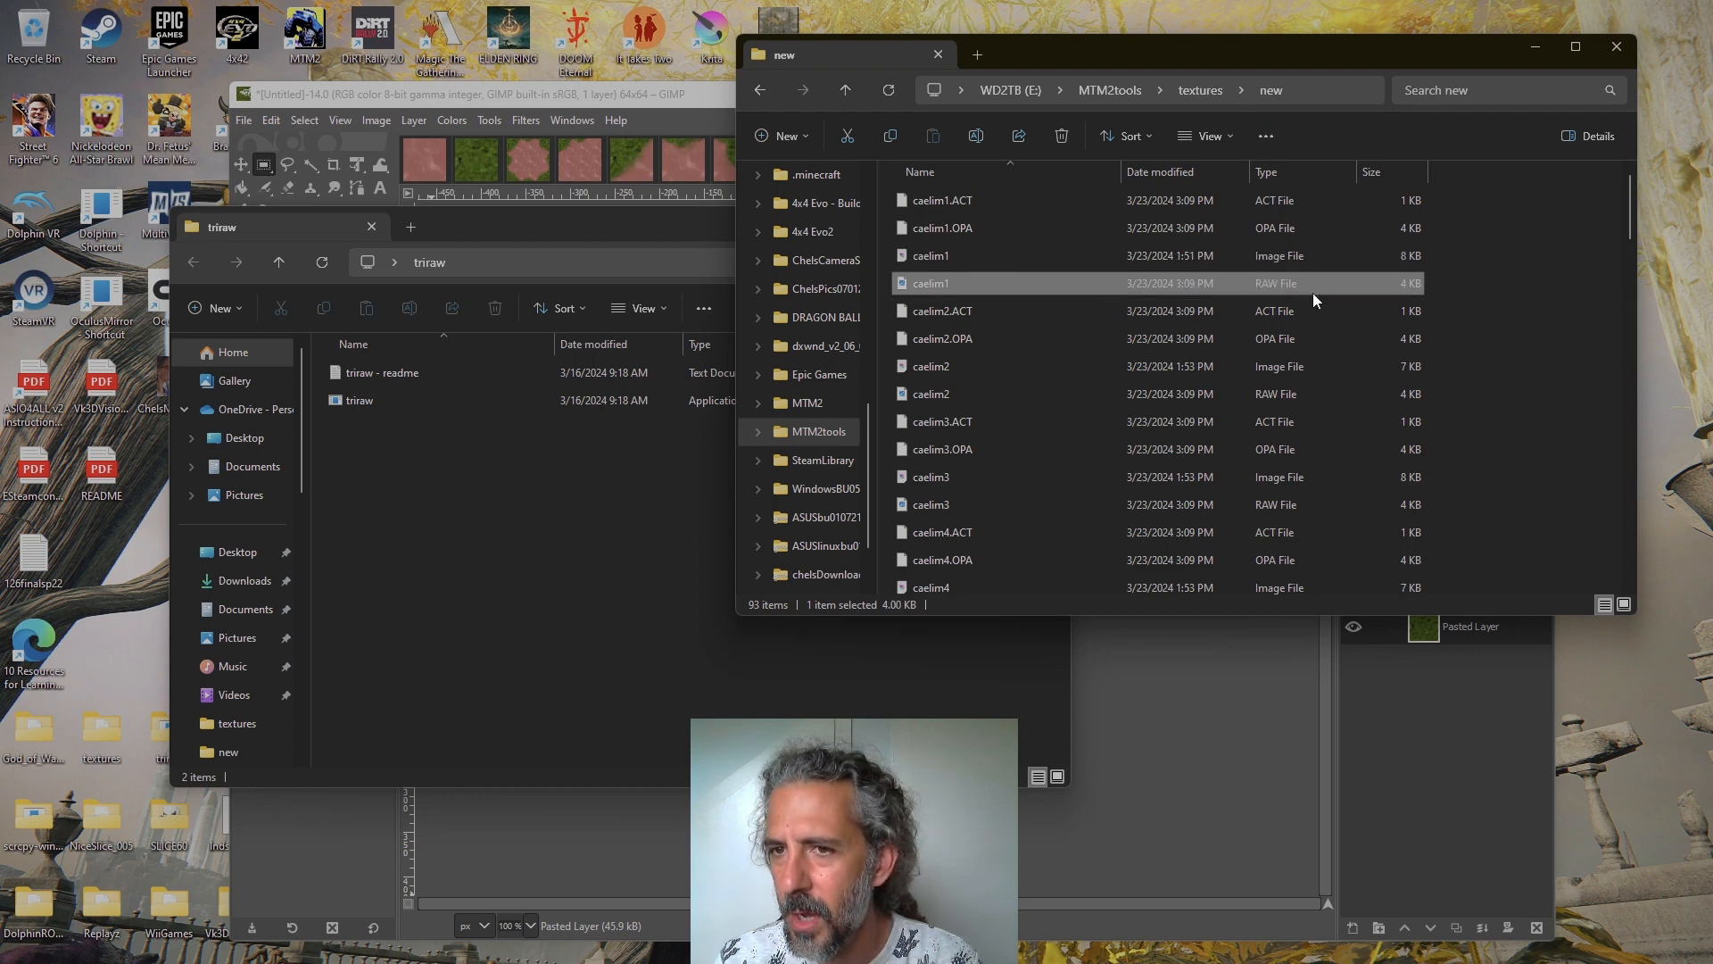
pyautogui.click(1315, 310)
pyautogui.click(1303, 339)
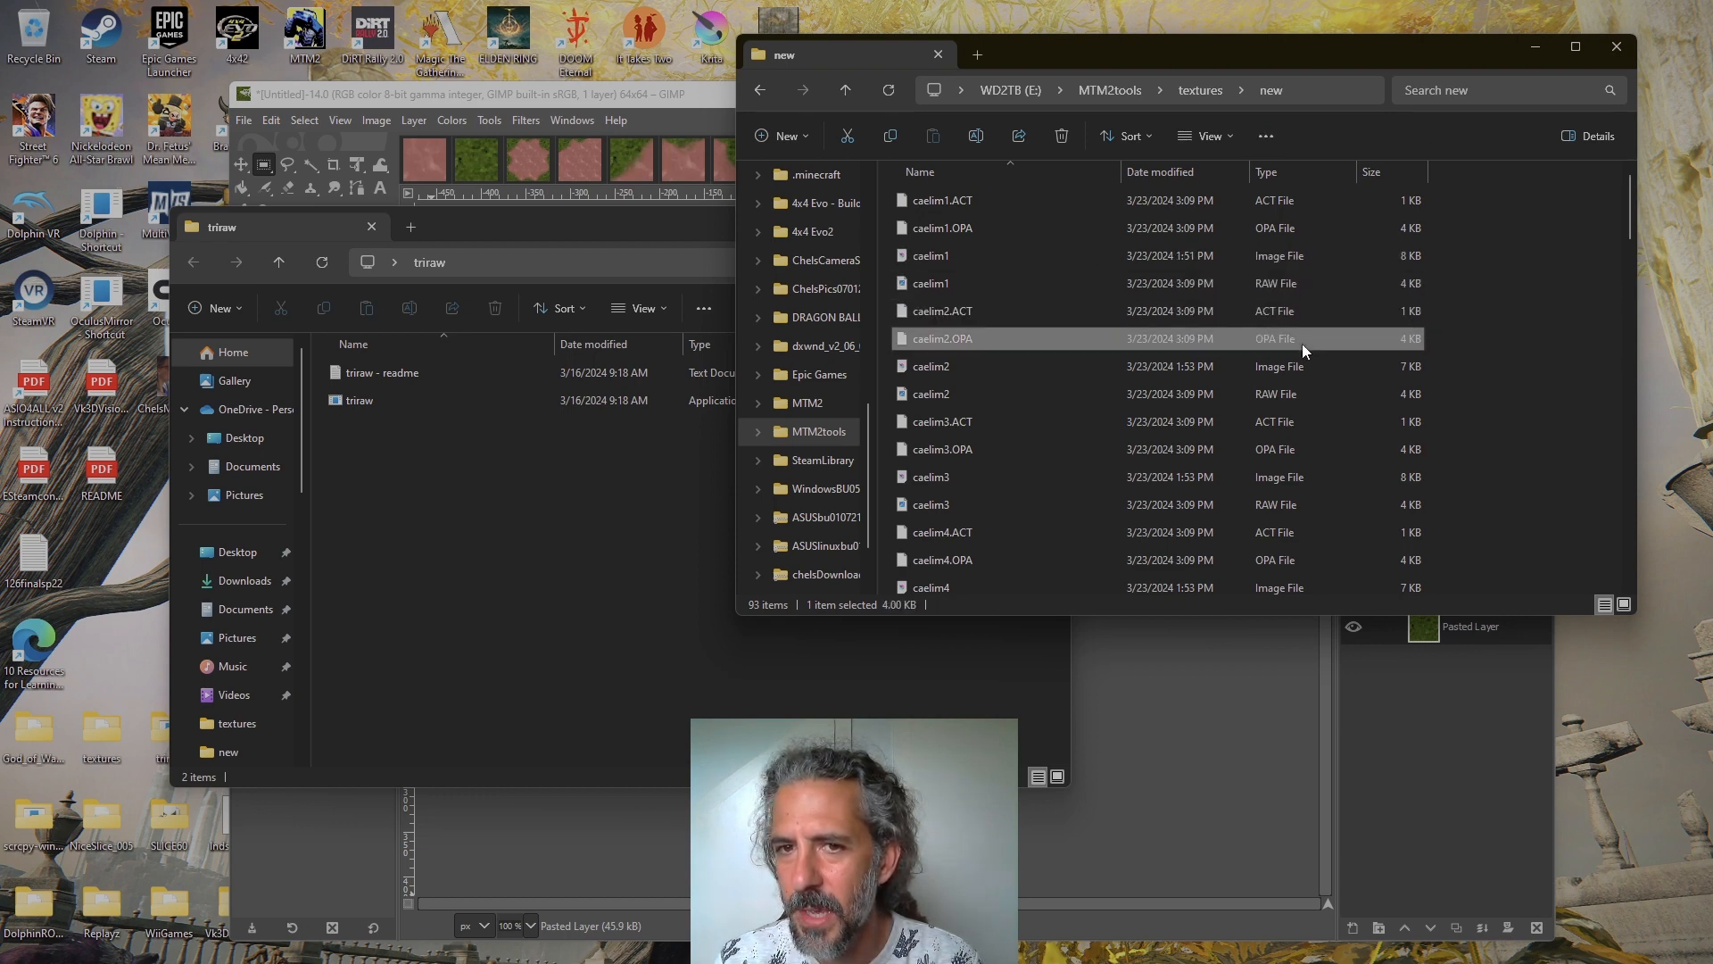
pyautogui.click(1025, 208)
pyautogui.click(1025, 231)
pyautogui.click(1019, 278)
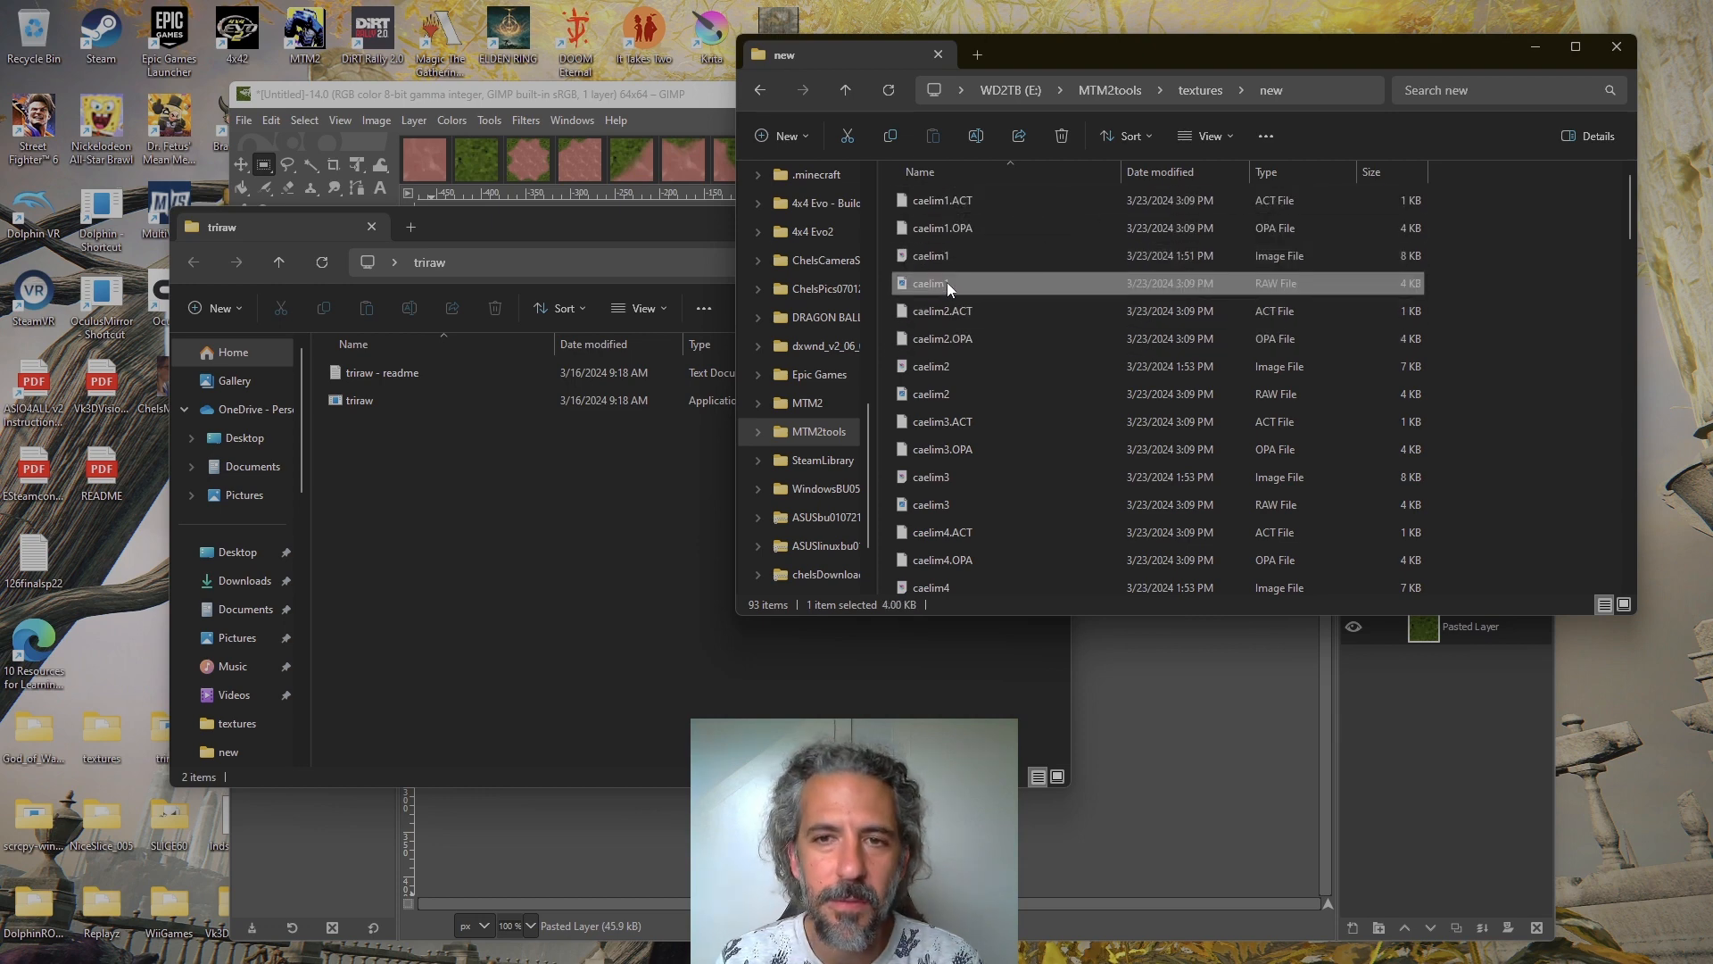
pyautogui.scroll(-2, 994, 355)
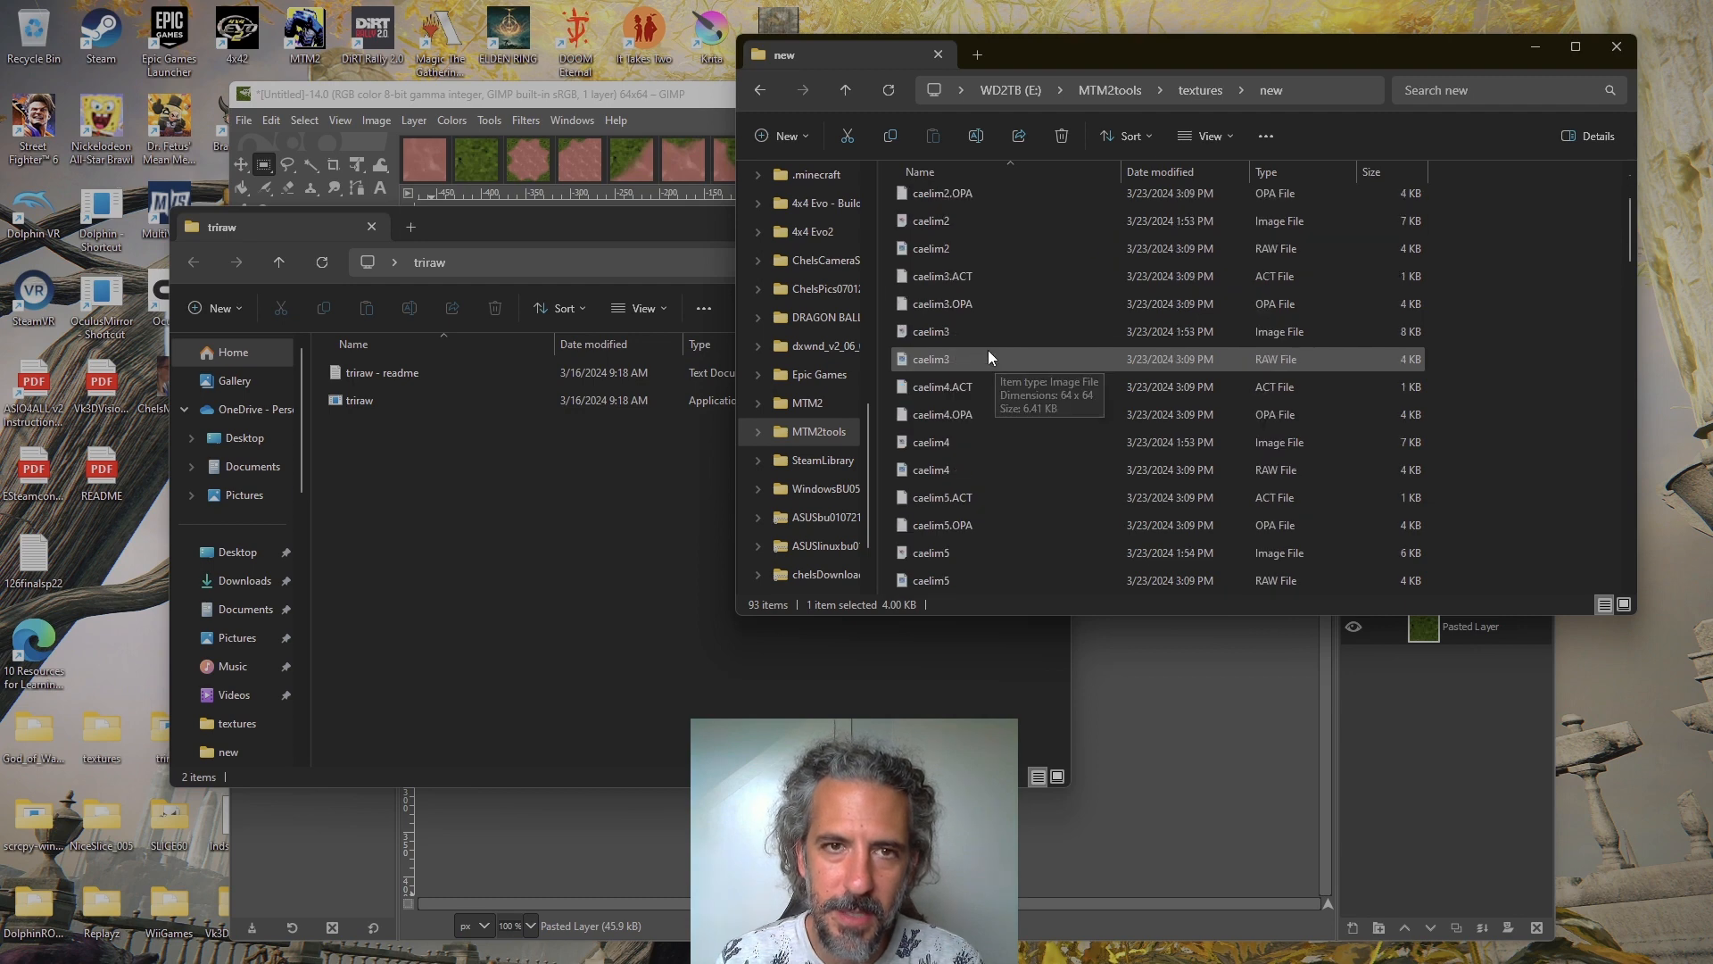
pyautogui.scroll(2, 971, 377)
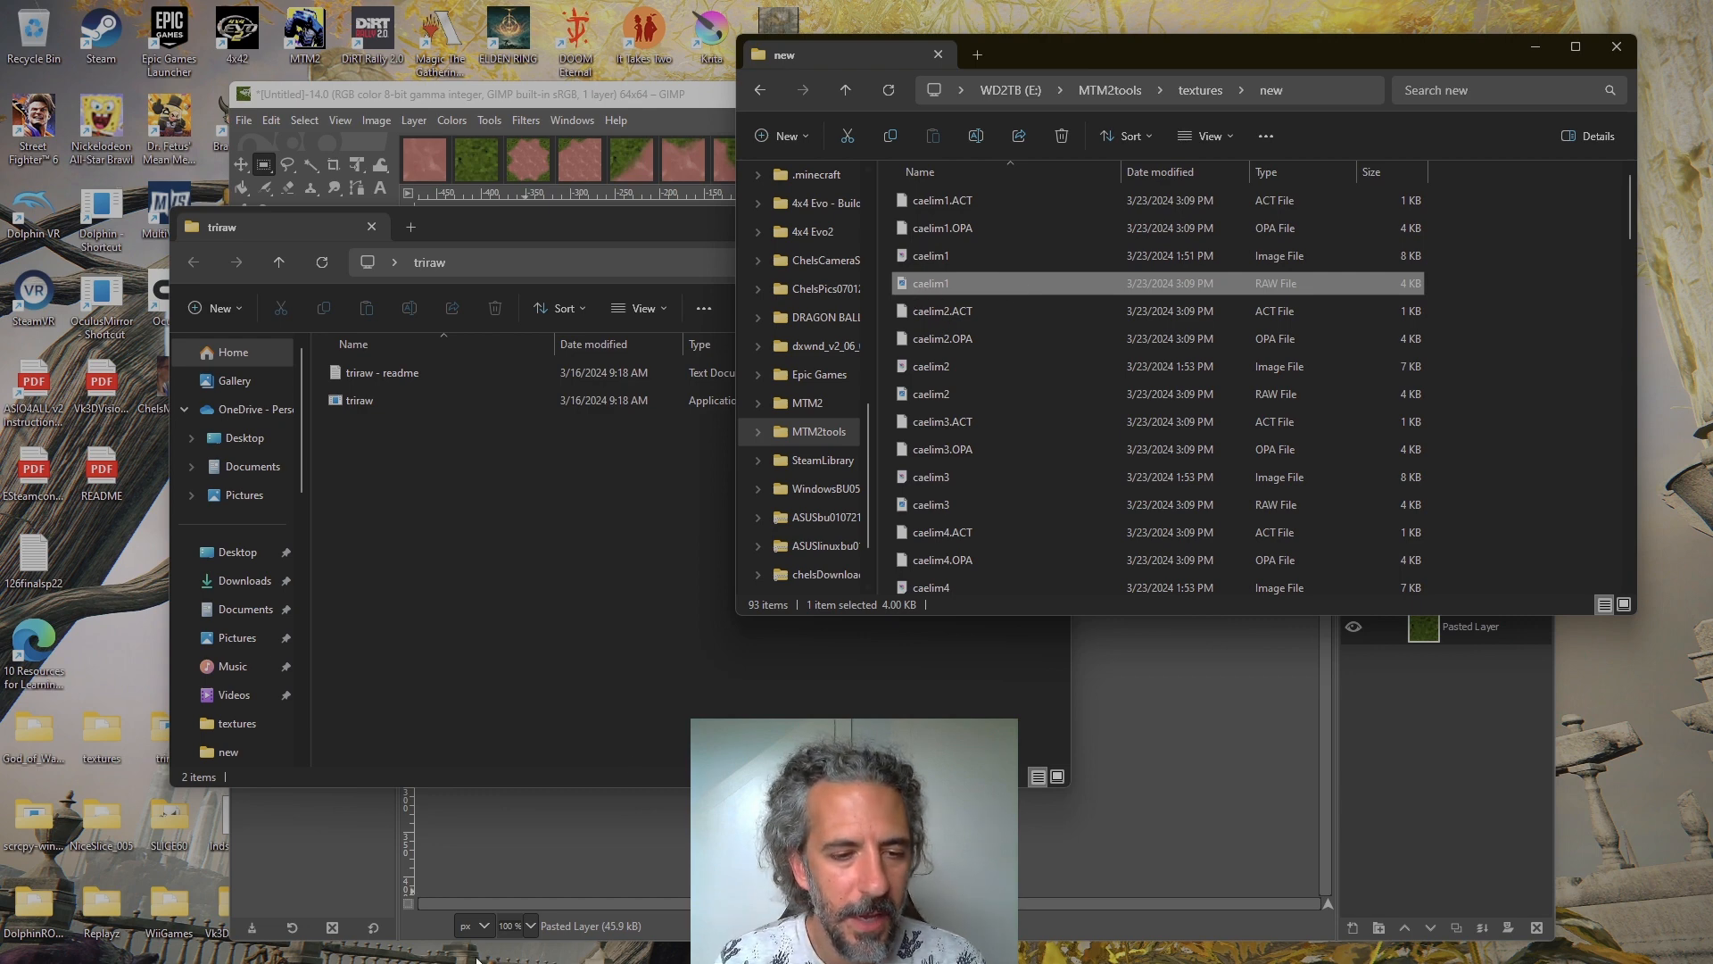
# Switch to Edge and look over the MTMG and Traxx topics on the Monster Truck Madness Guild seamless textures page
pyautogui.click(158, 732)
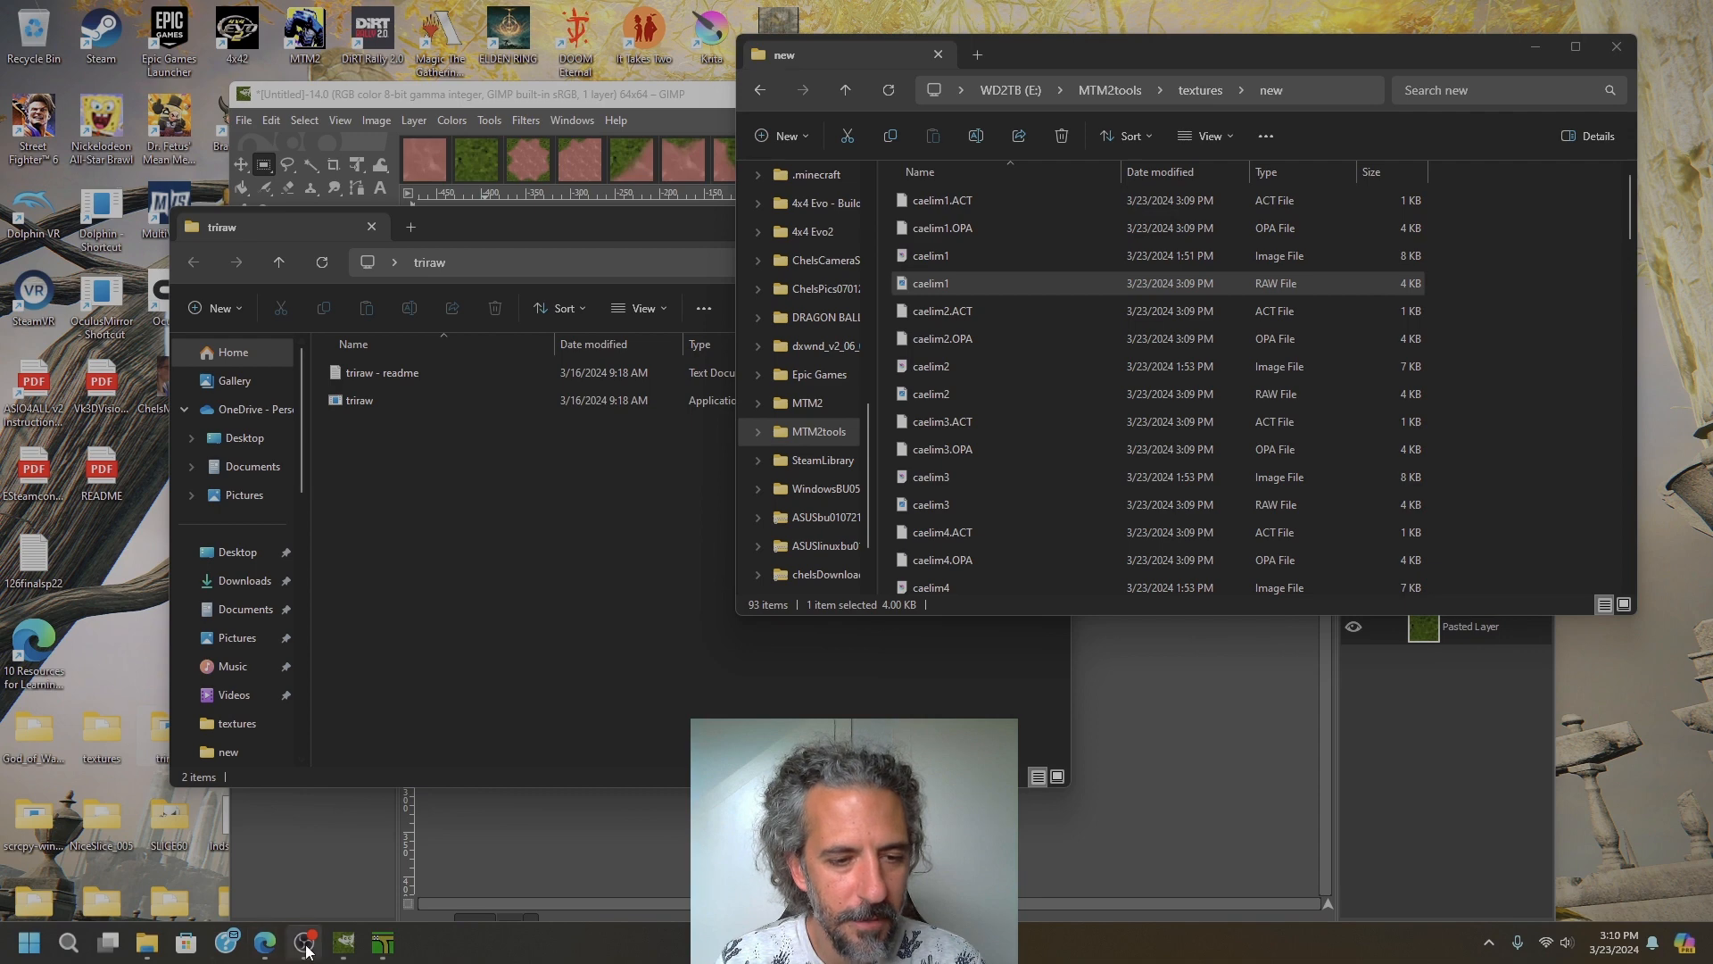
pyautogui.moveTo(274, 951)
pyautogui.click(346, 847)
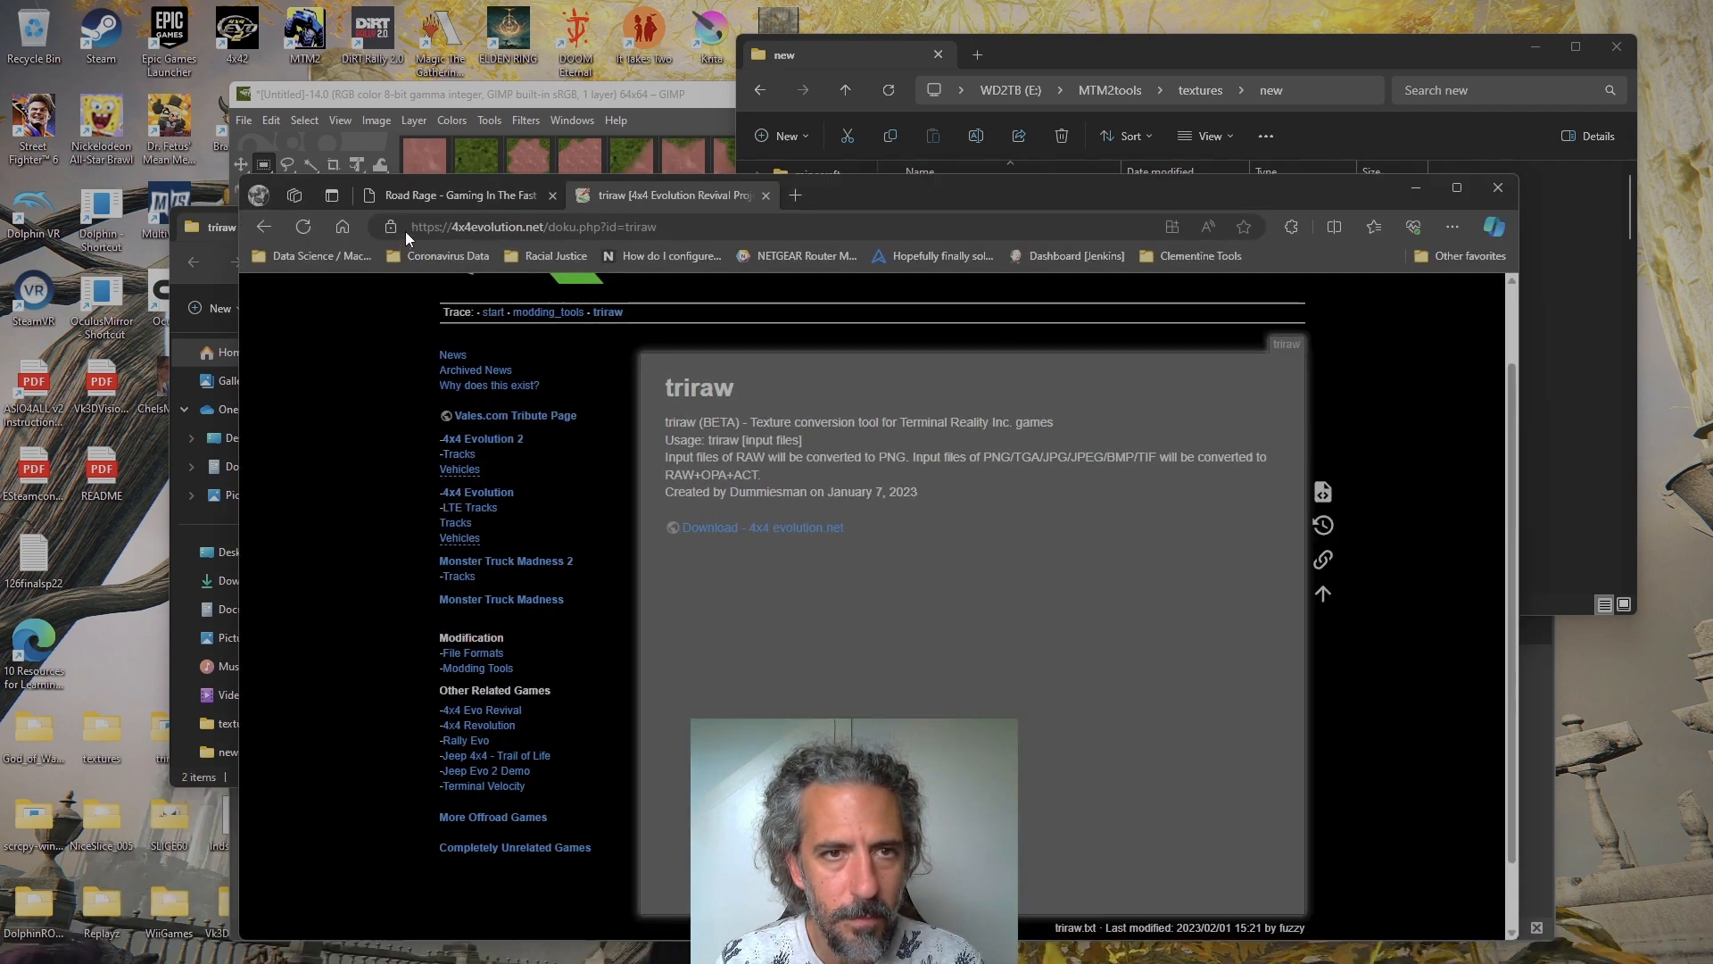
pyautogui.click(432, 195)
pyautogui.moveTo(416, 297)
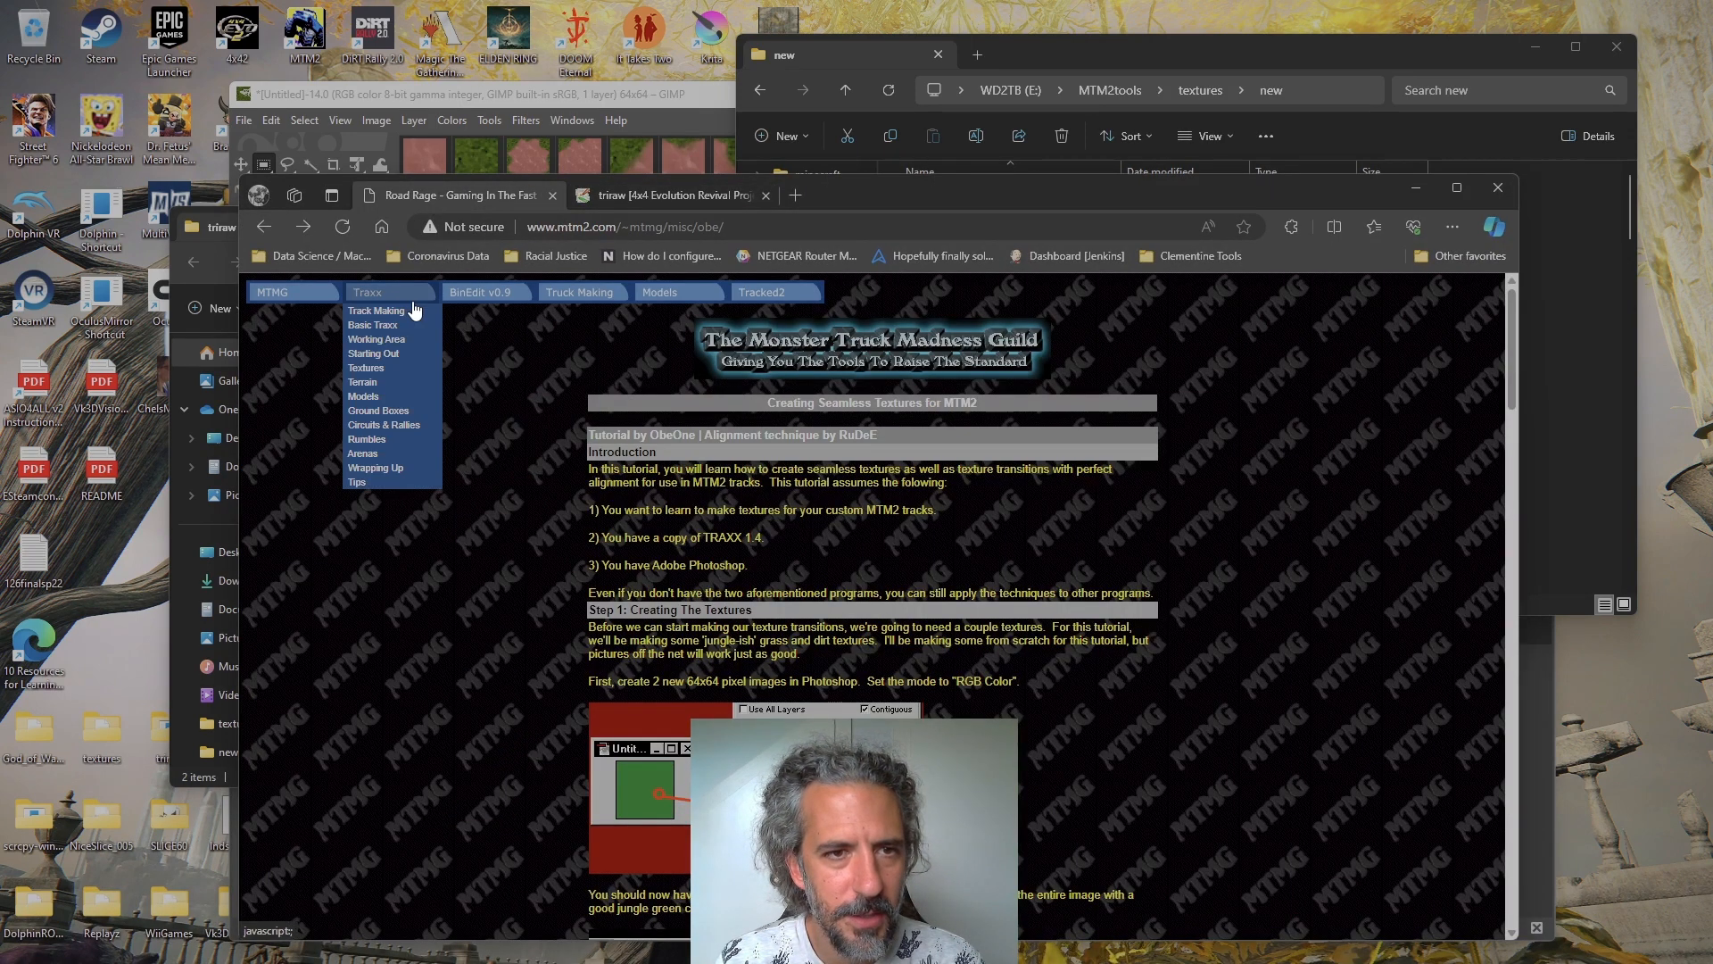
pyautogui.moveTo(307, 296)
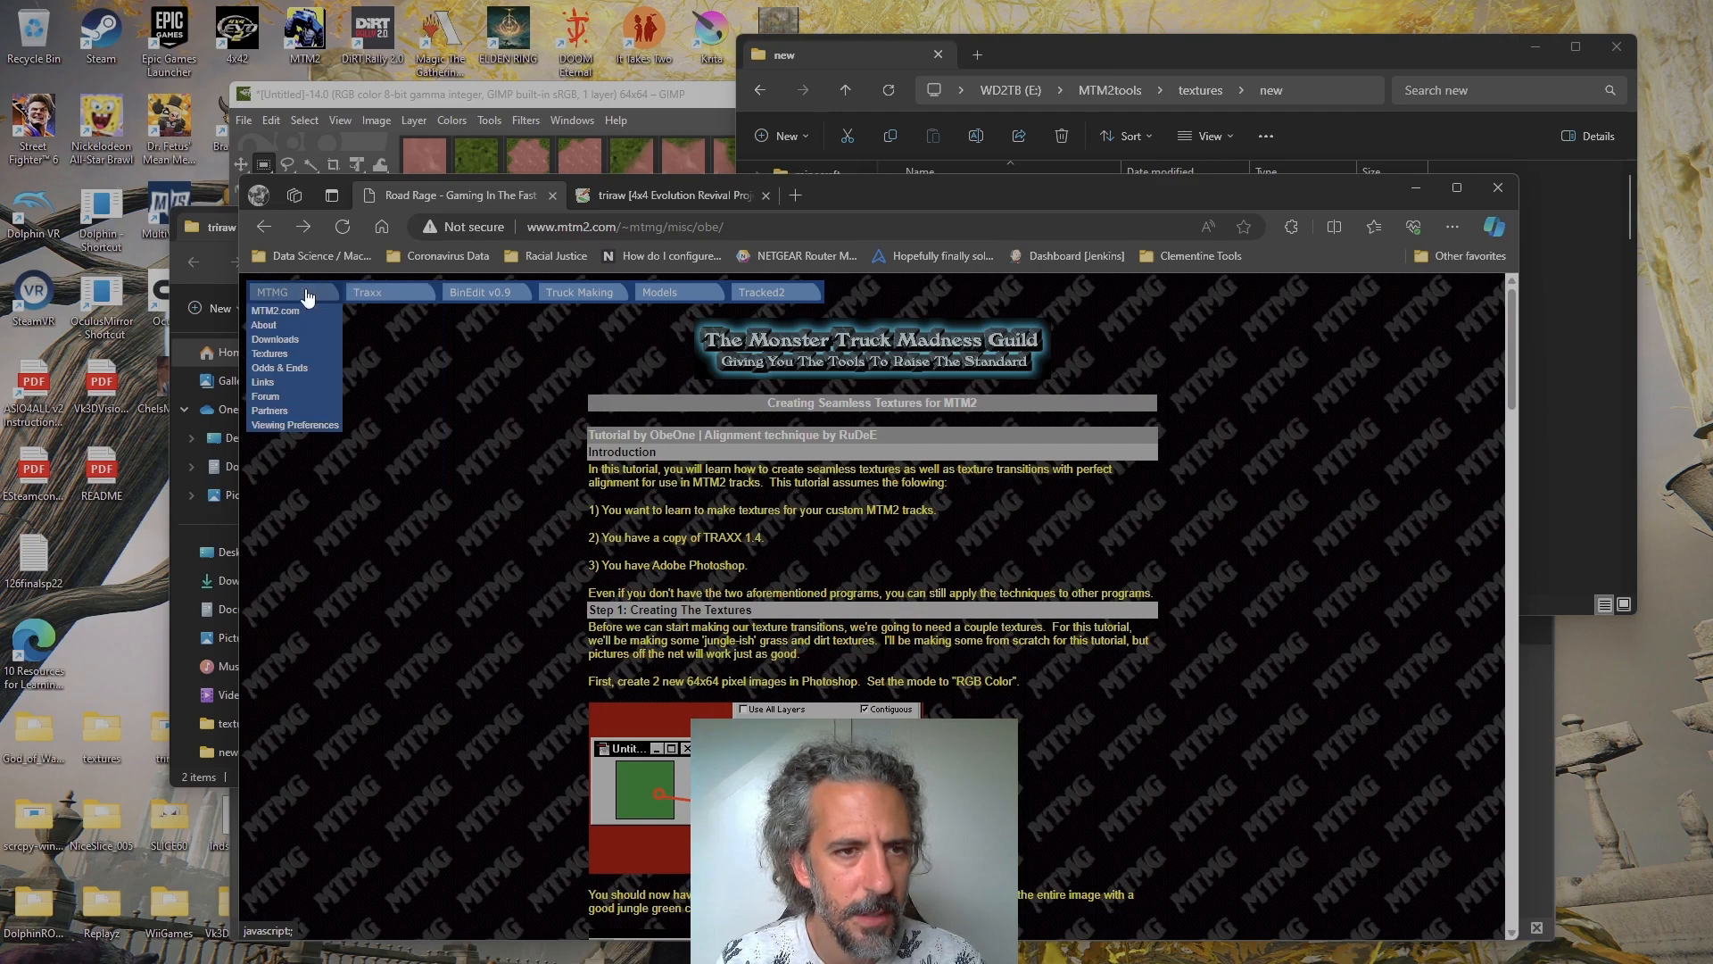
pyautogui.moveTo(299, 332)
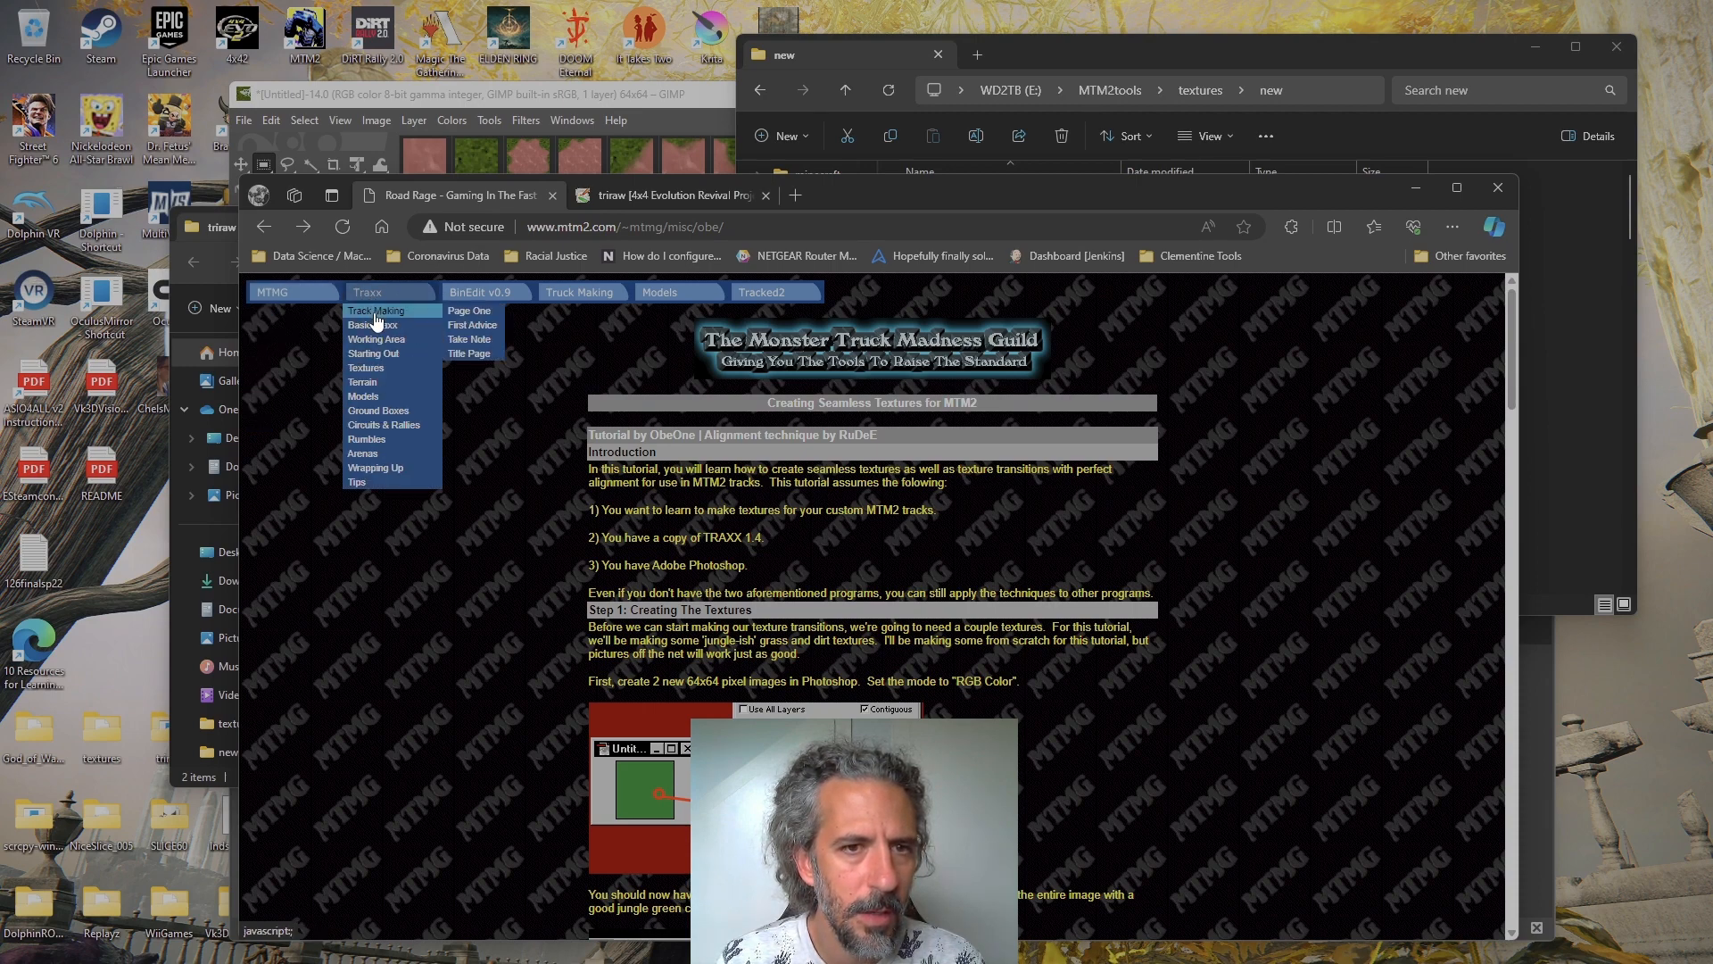
pyautogui.click(620, 255)
pyautogui.click(564, 225)
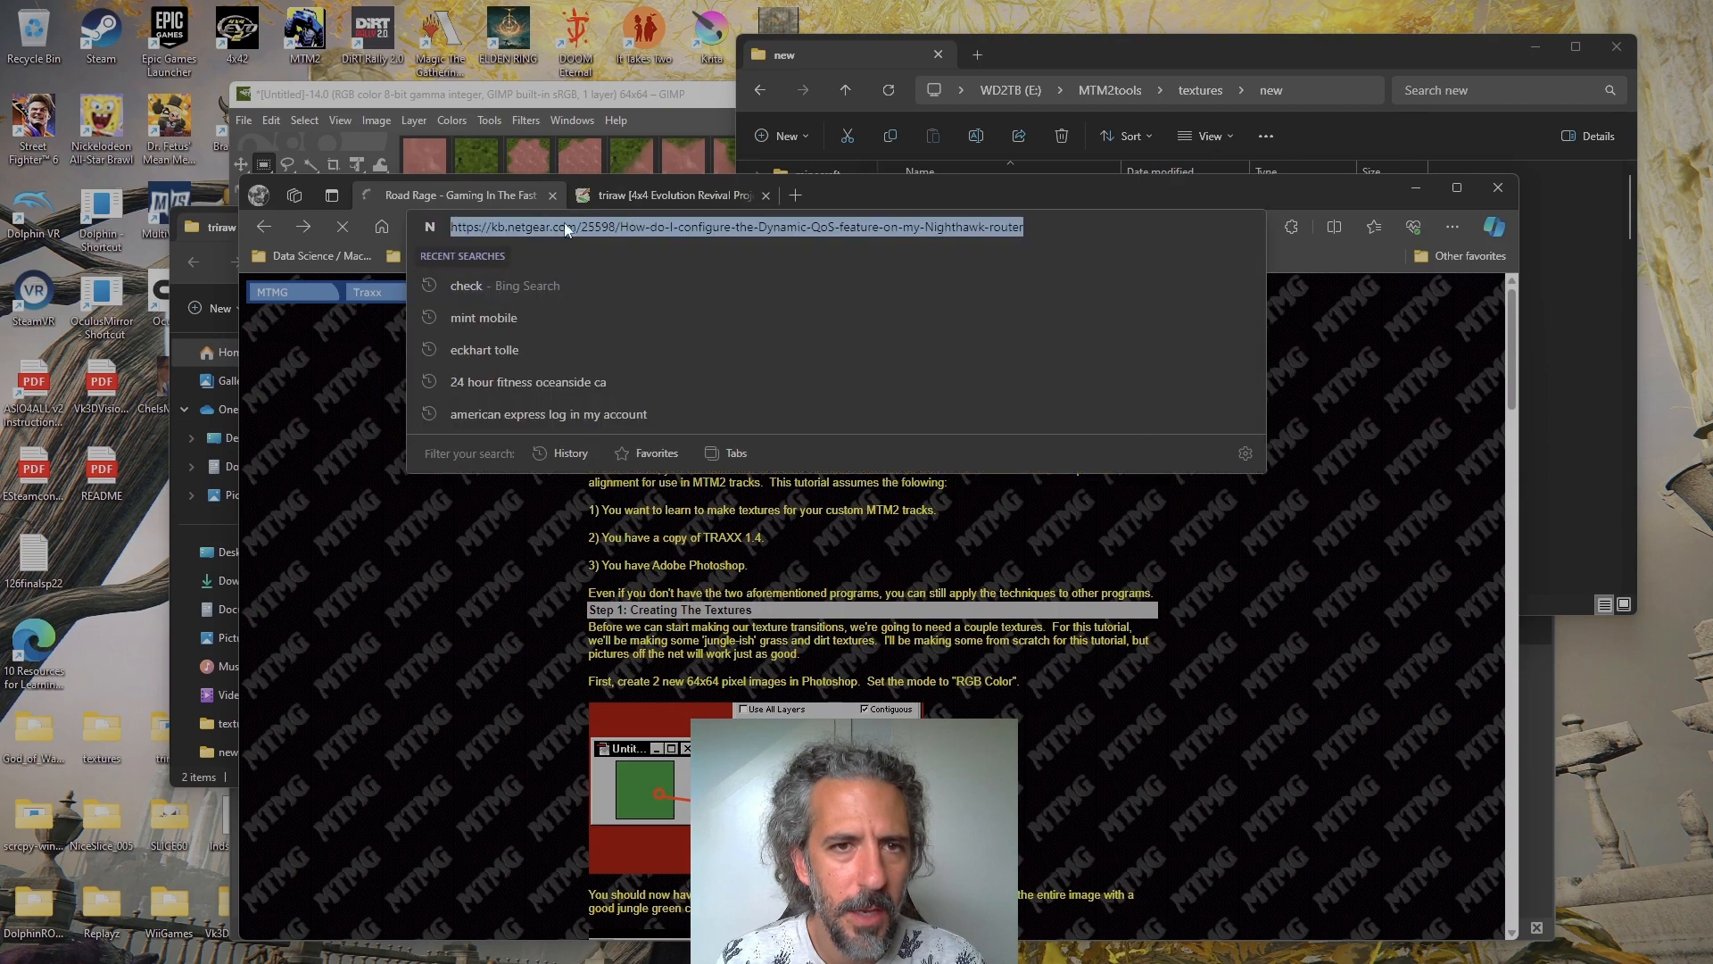
pyautogui.click(275, 225)
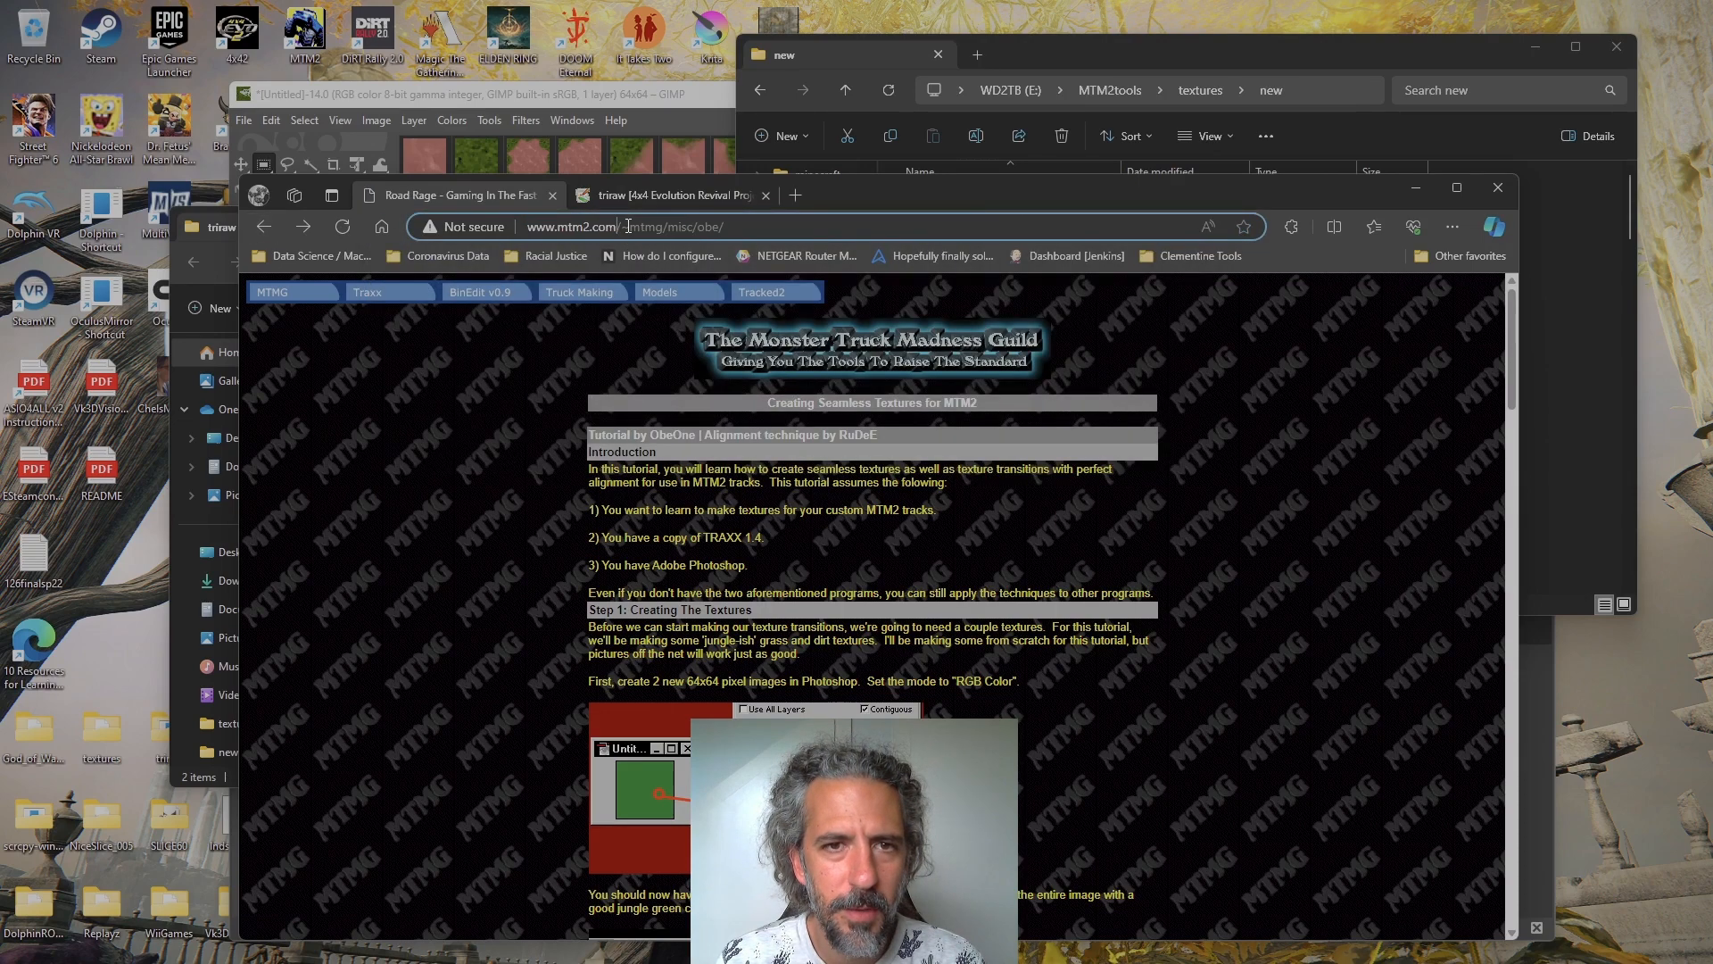
pyautogui.moveTo(623, 226); pyautogui.dragTo(813, 224)
pyautogui.press('BackSpace')
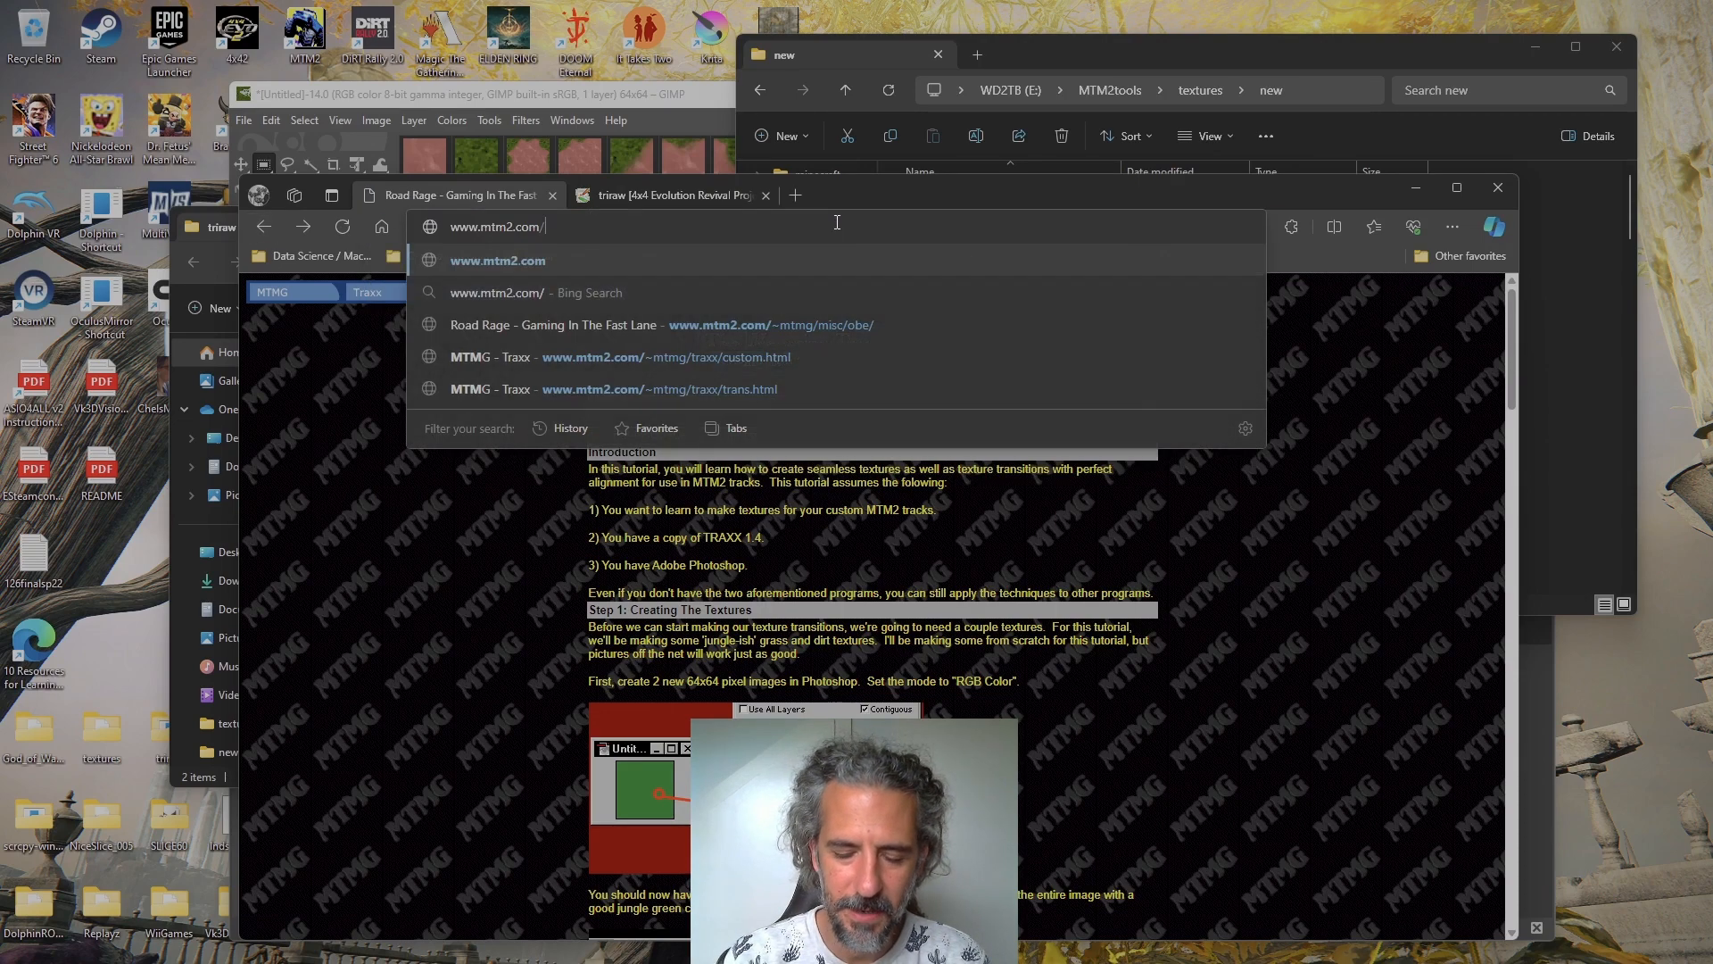
pyautogui.press('Return')
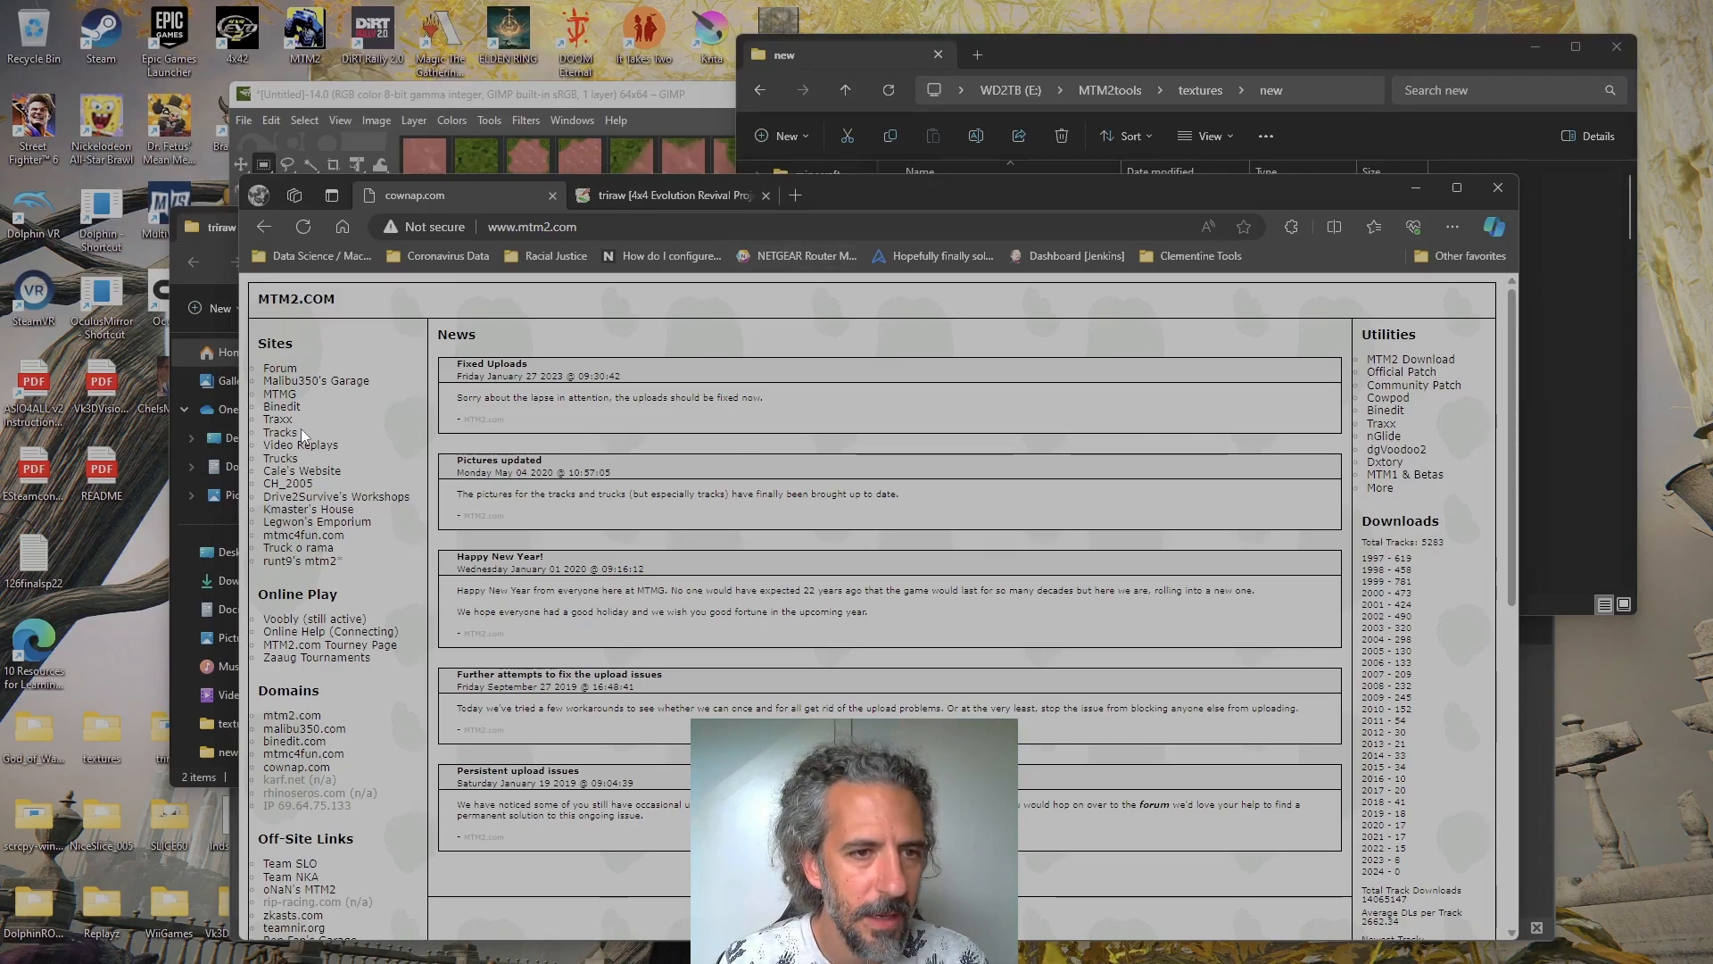
pyautogui.click(284, 419)
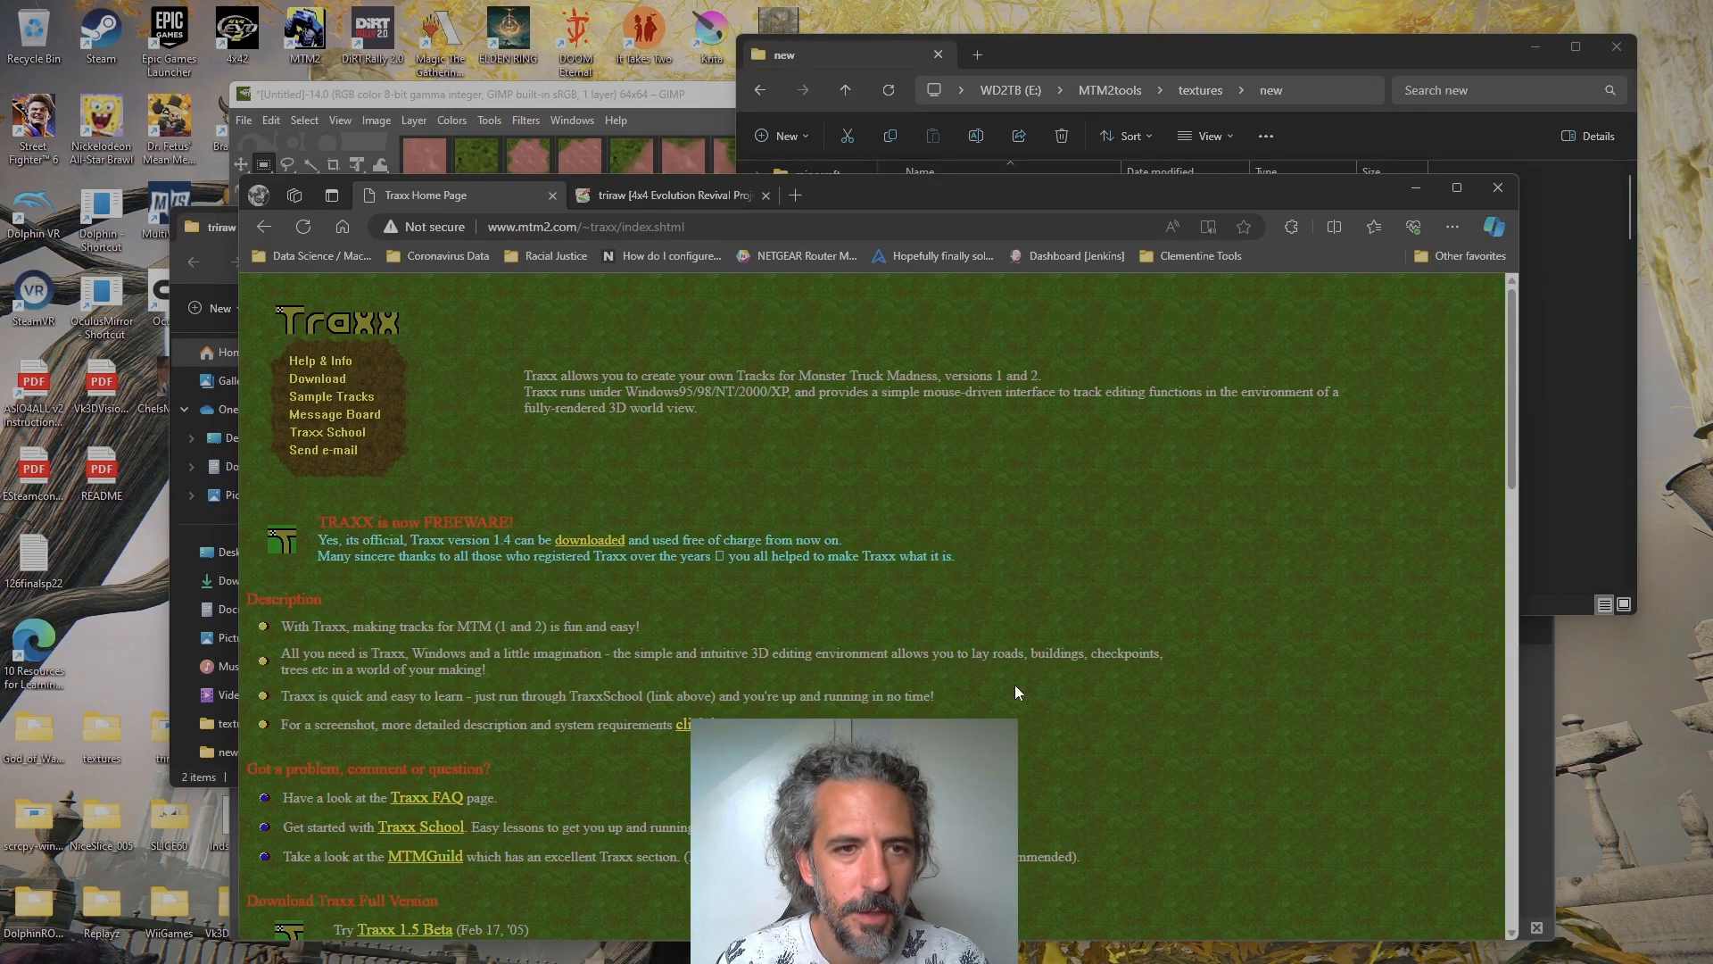
pyautogui.tripleClick(485, 518)
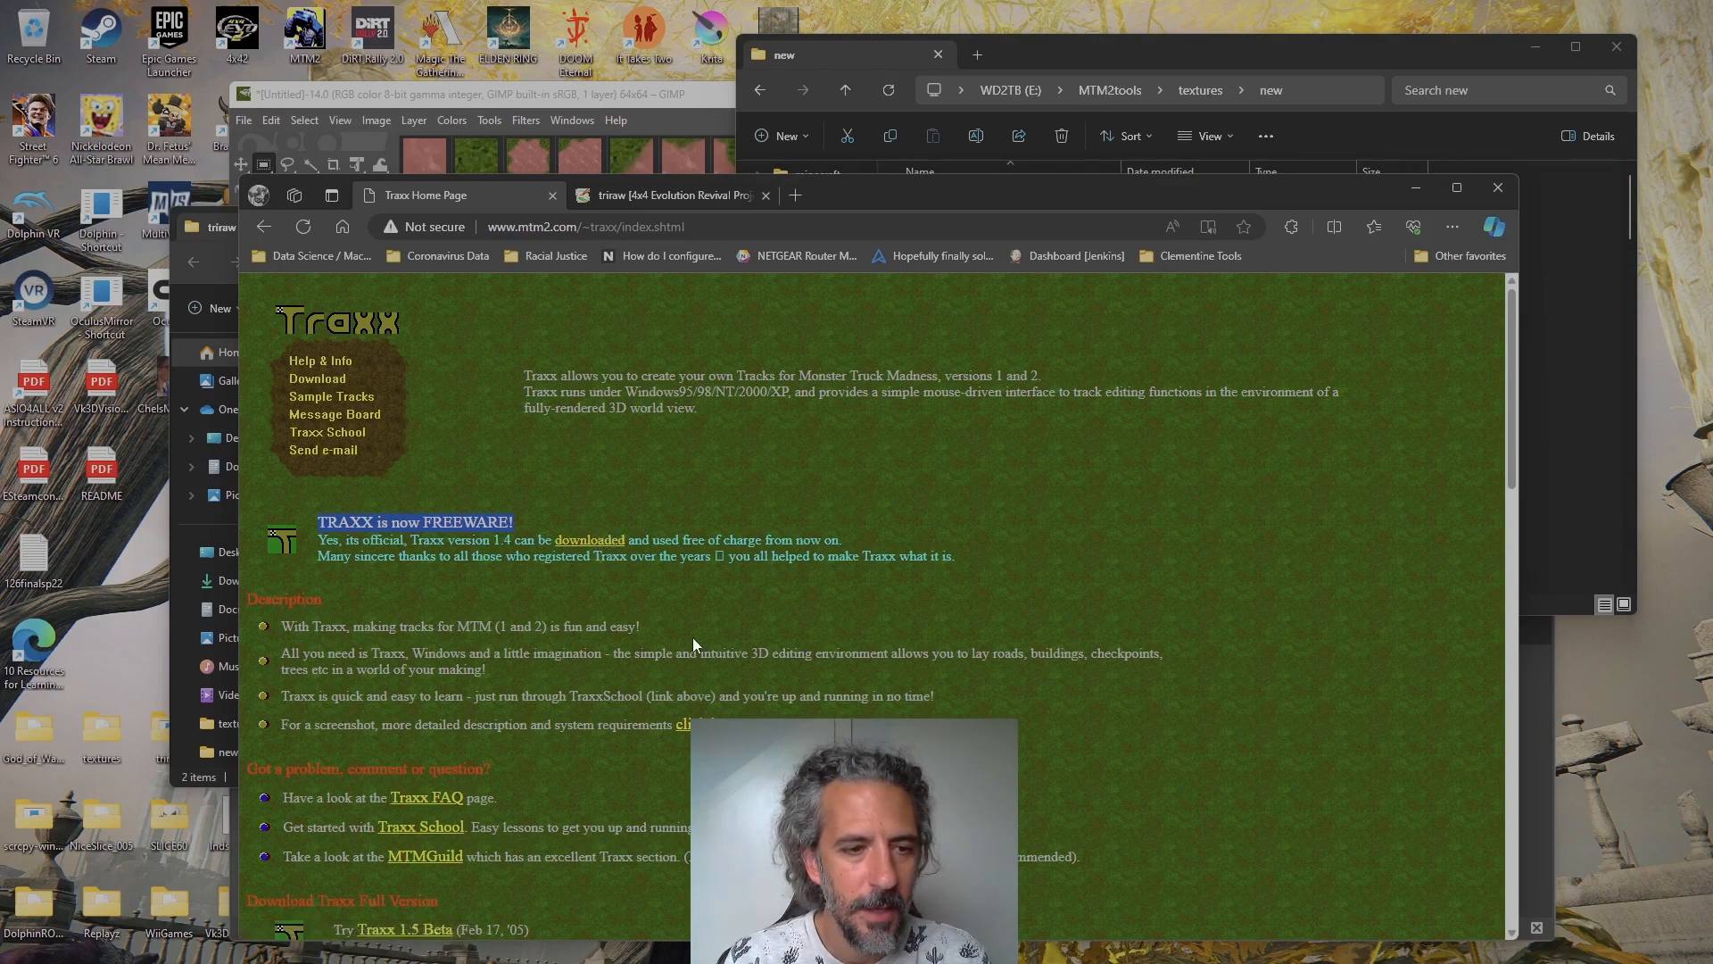
# Close the triraw folder, view and close the desktop's Traxx1512 folder, and switch to the Traxx window
pyautogui.click(157, 732)
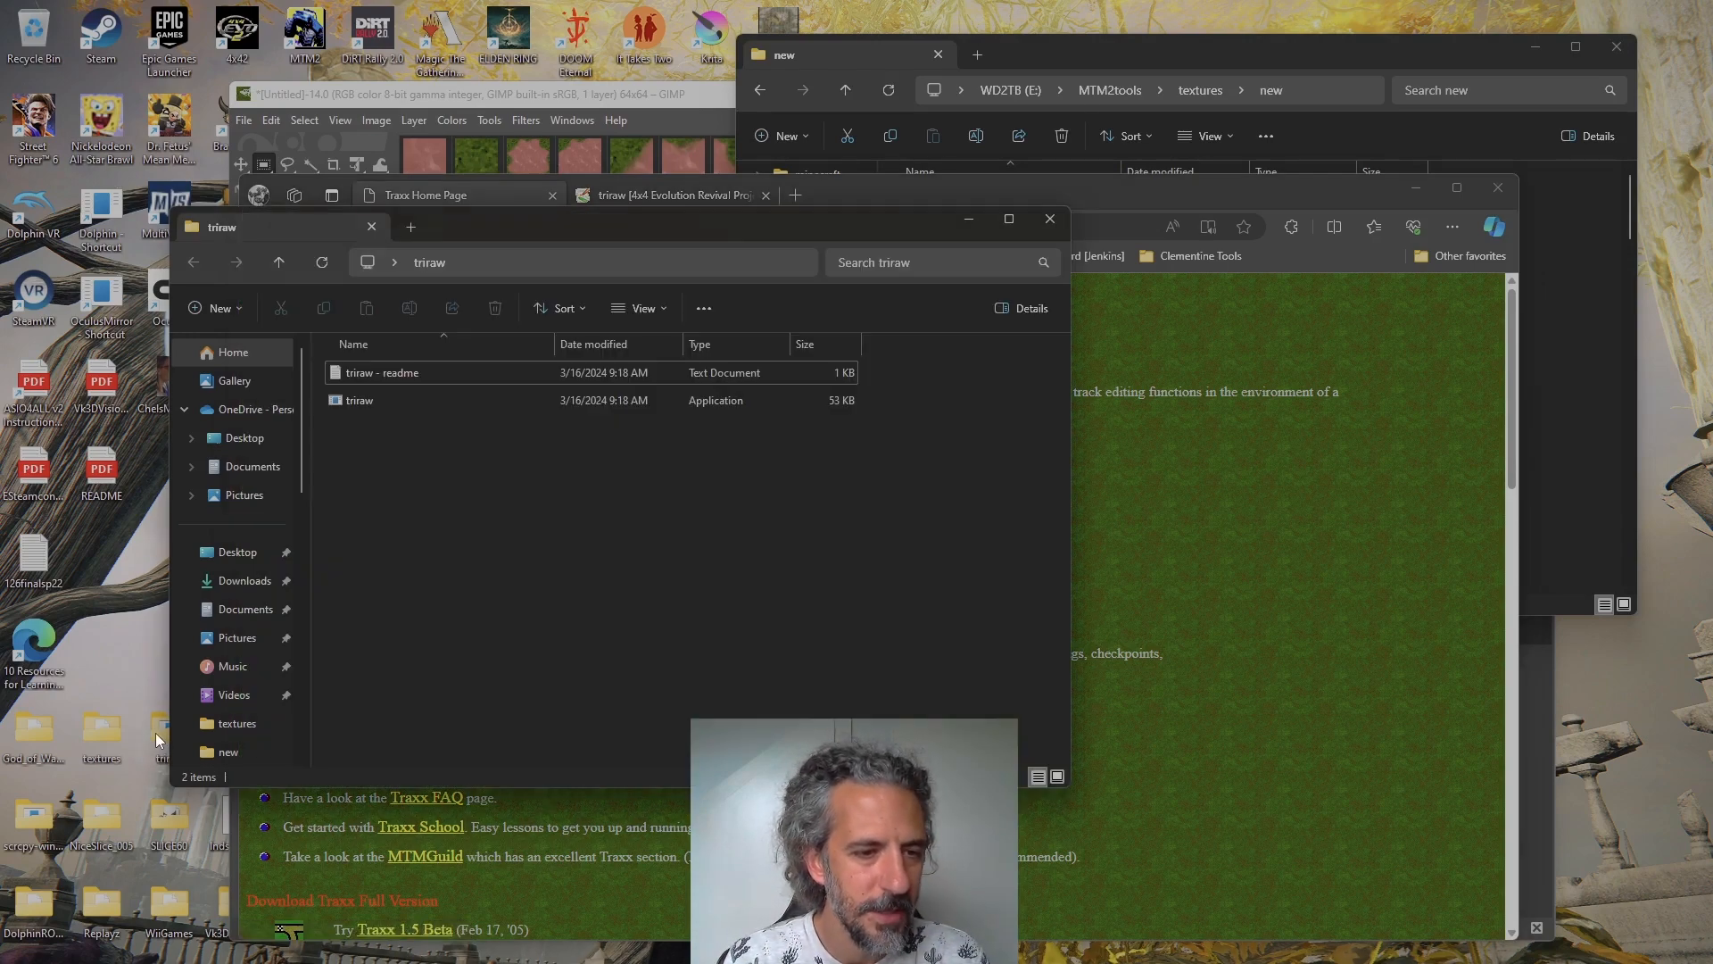
pyautogui.click(1050, 219)
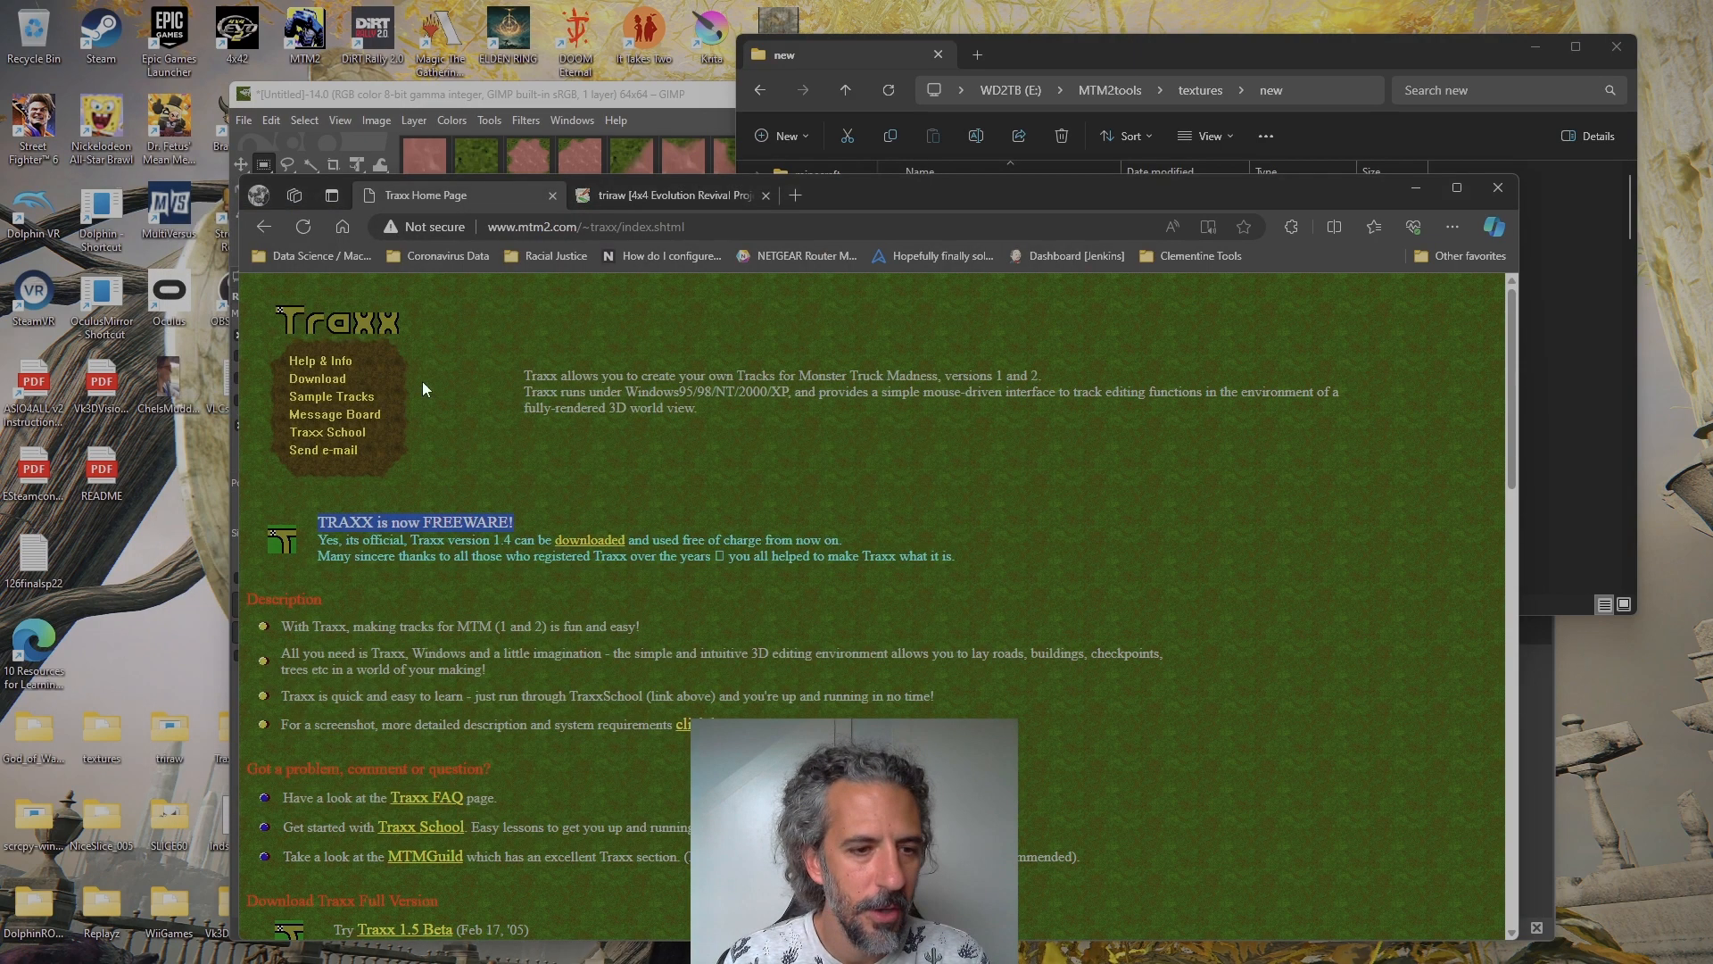
pyautogui.click(500, 120)
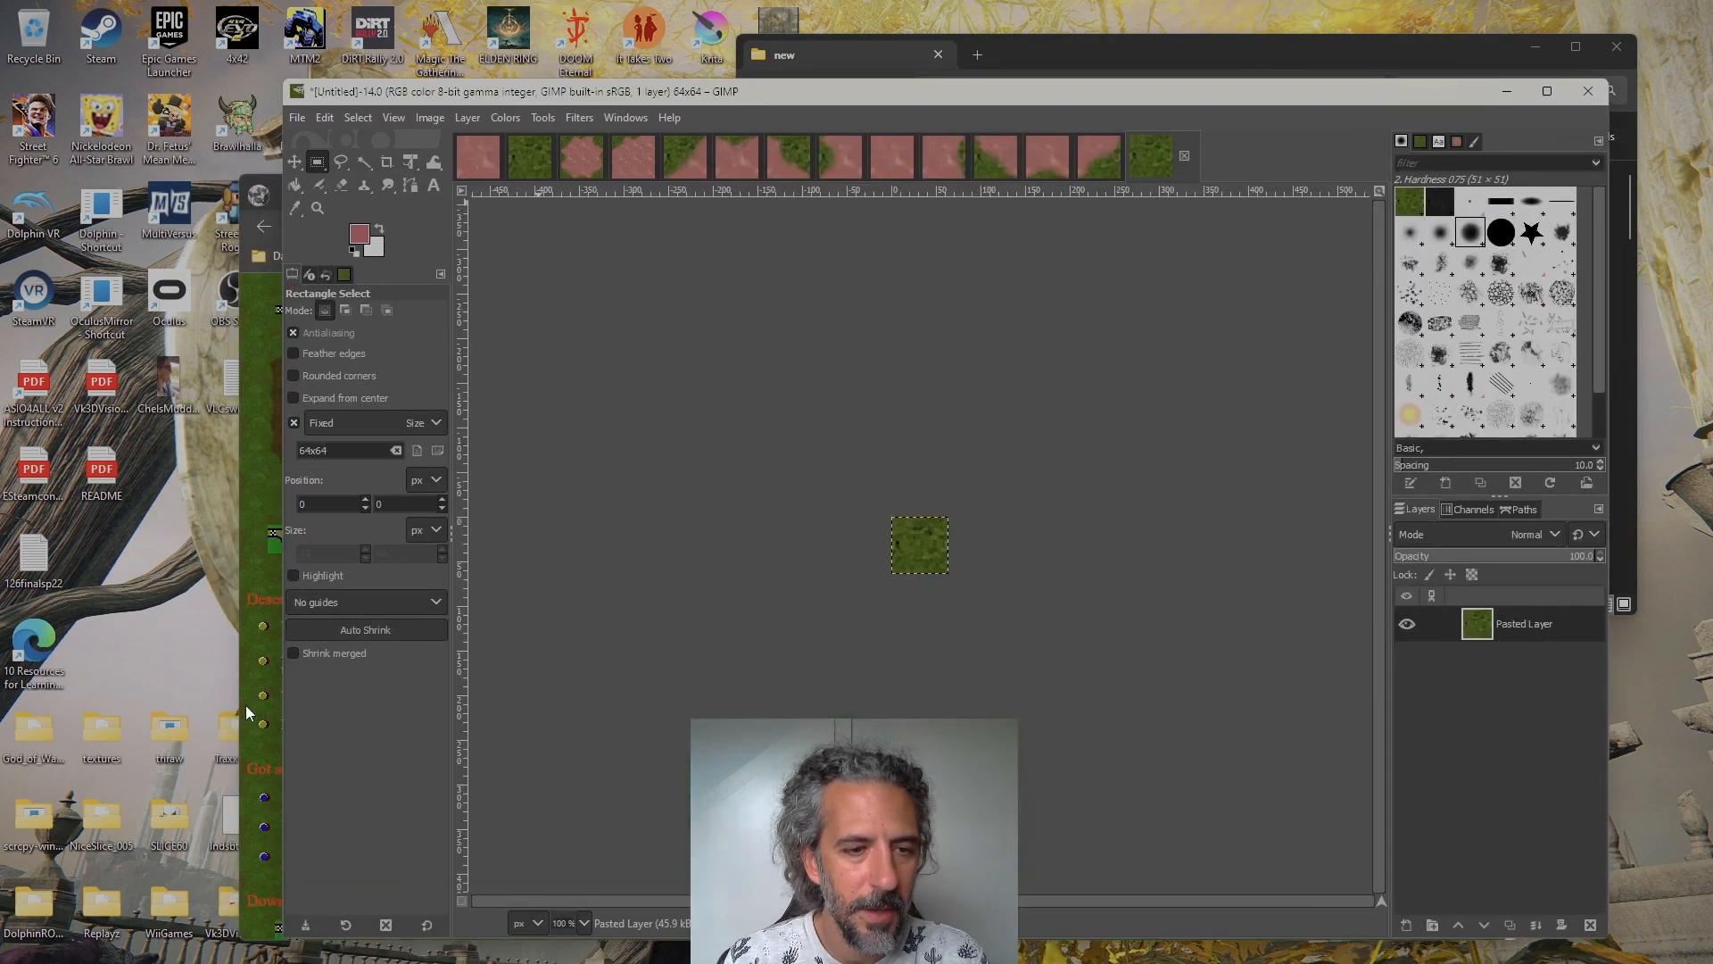
pyautogui.doubleClick(228, 732)
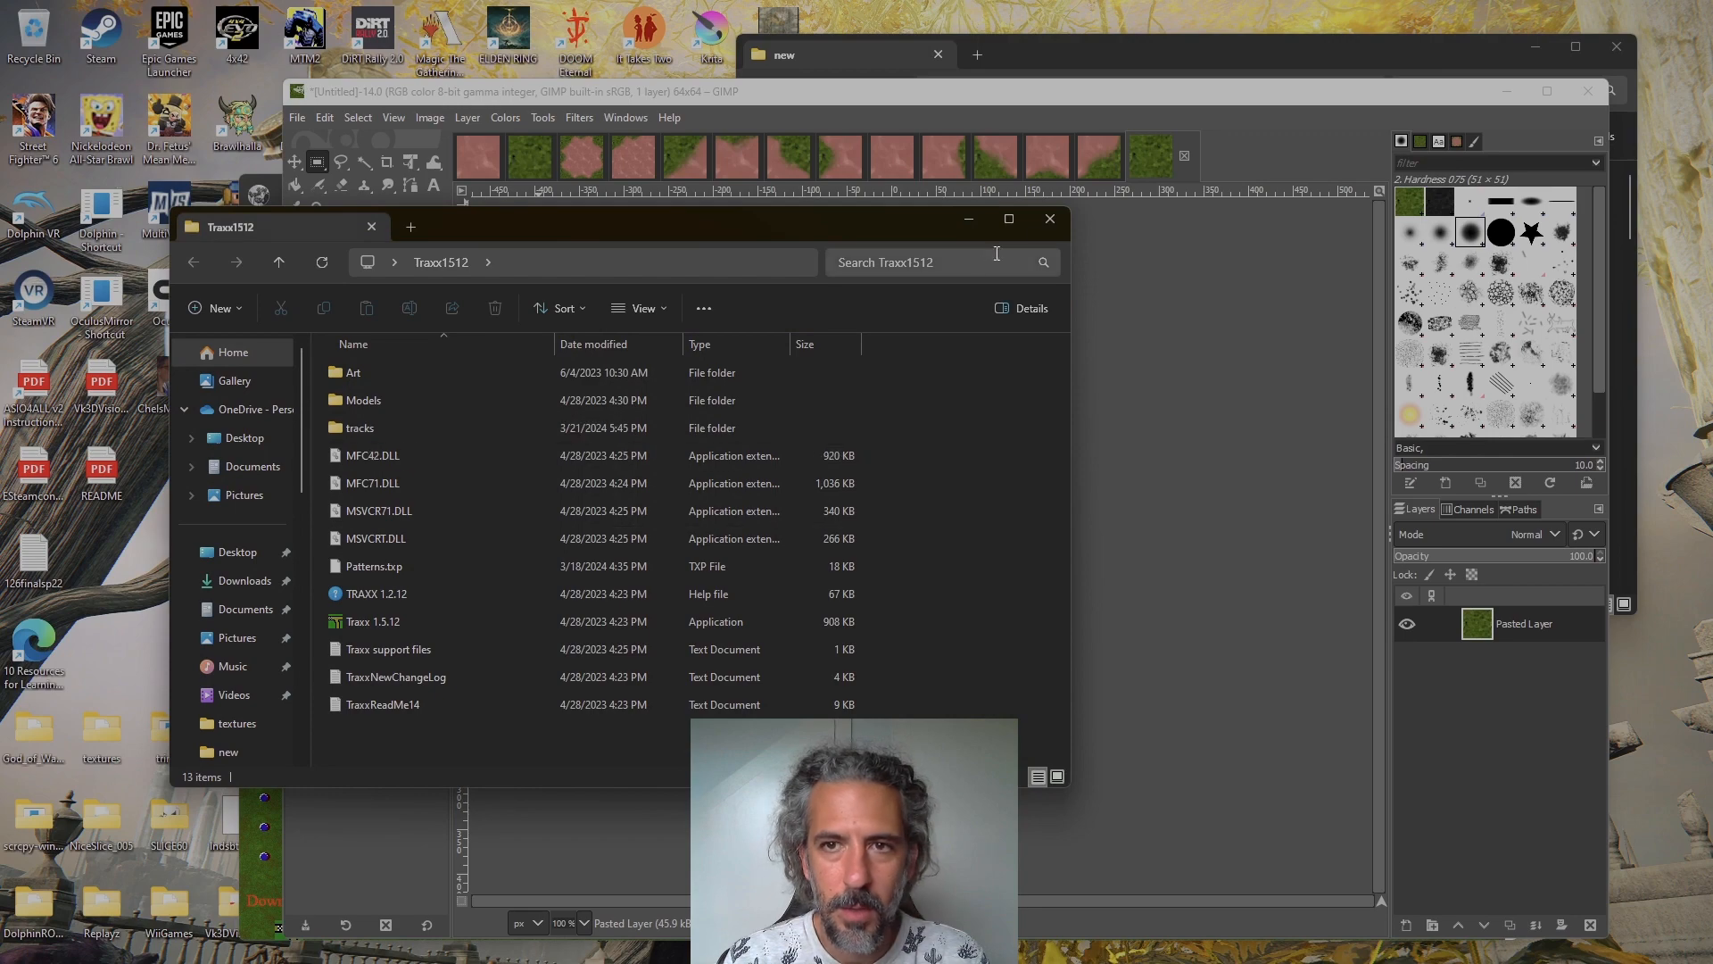
pyautogui.click(1049, 220)
pyautogui.click(383, 943)
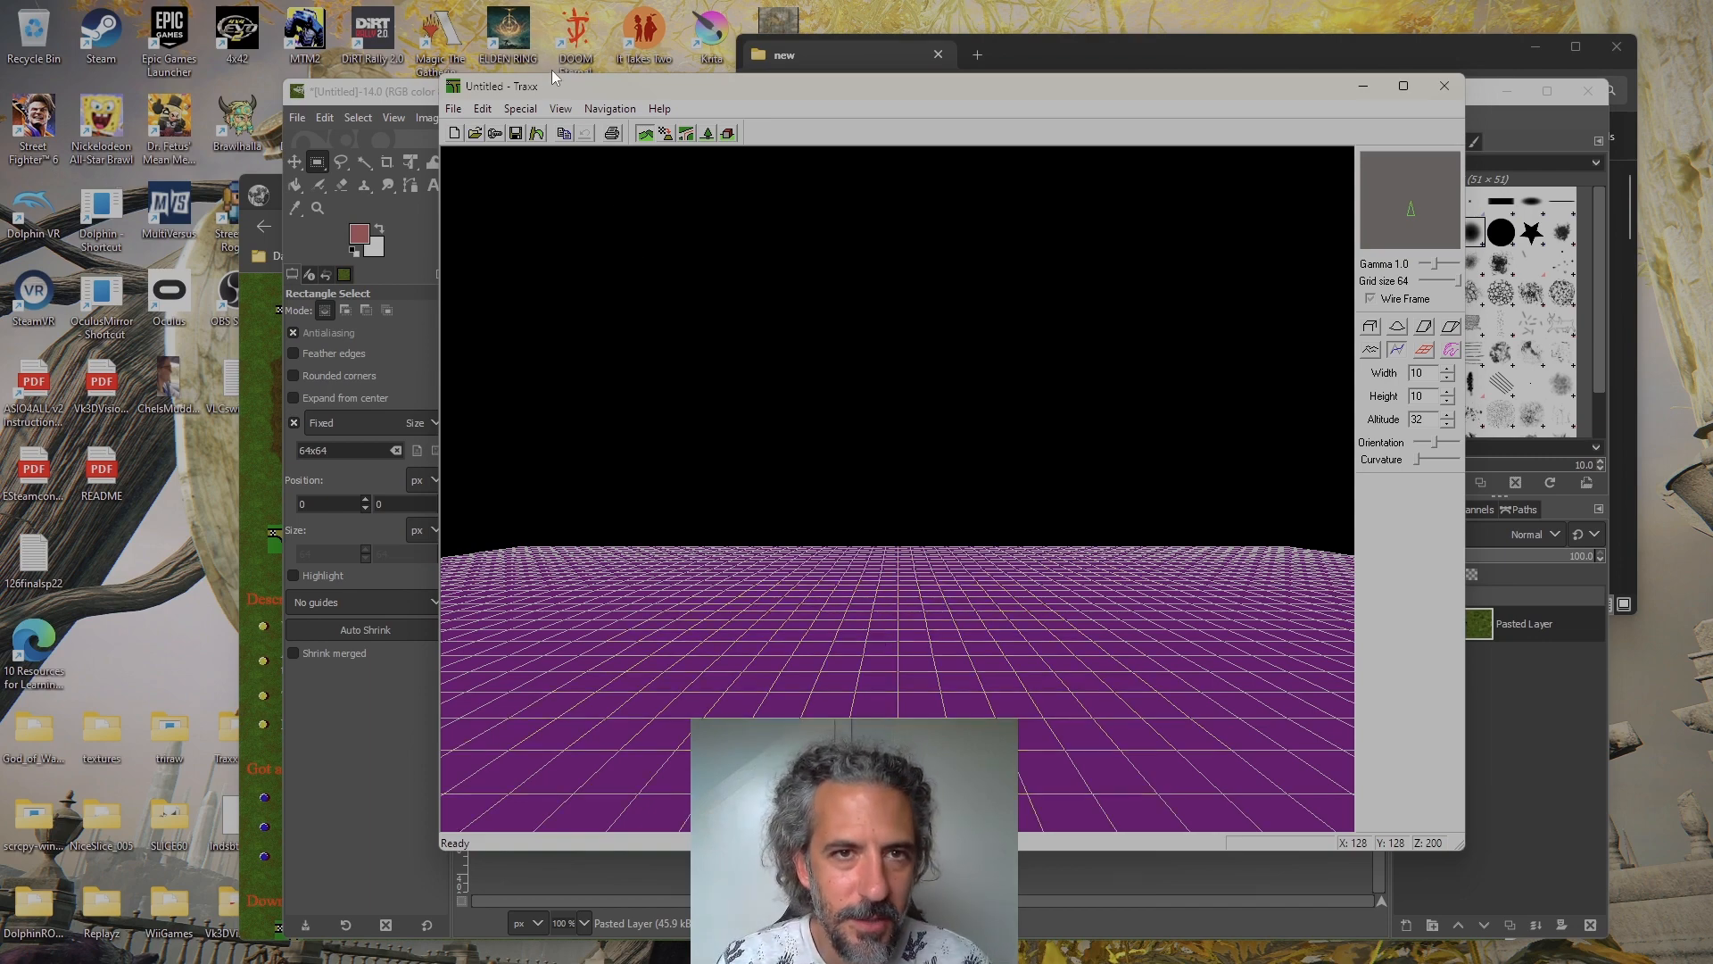
# Check the Art and Models folder locations in the Traxx program options, including the Models folder browser, and cancel without changes
pyautogui.click(519, 108)
pyautogui.moveTo(554, 108)
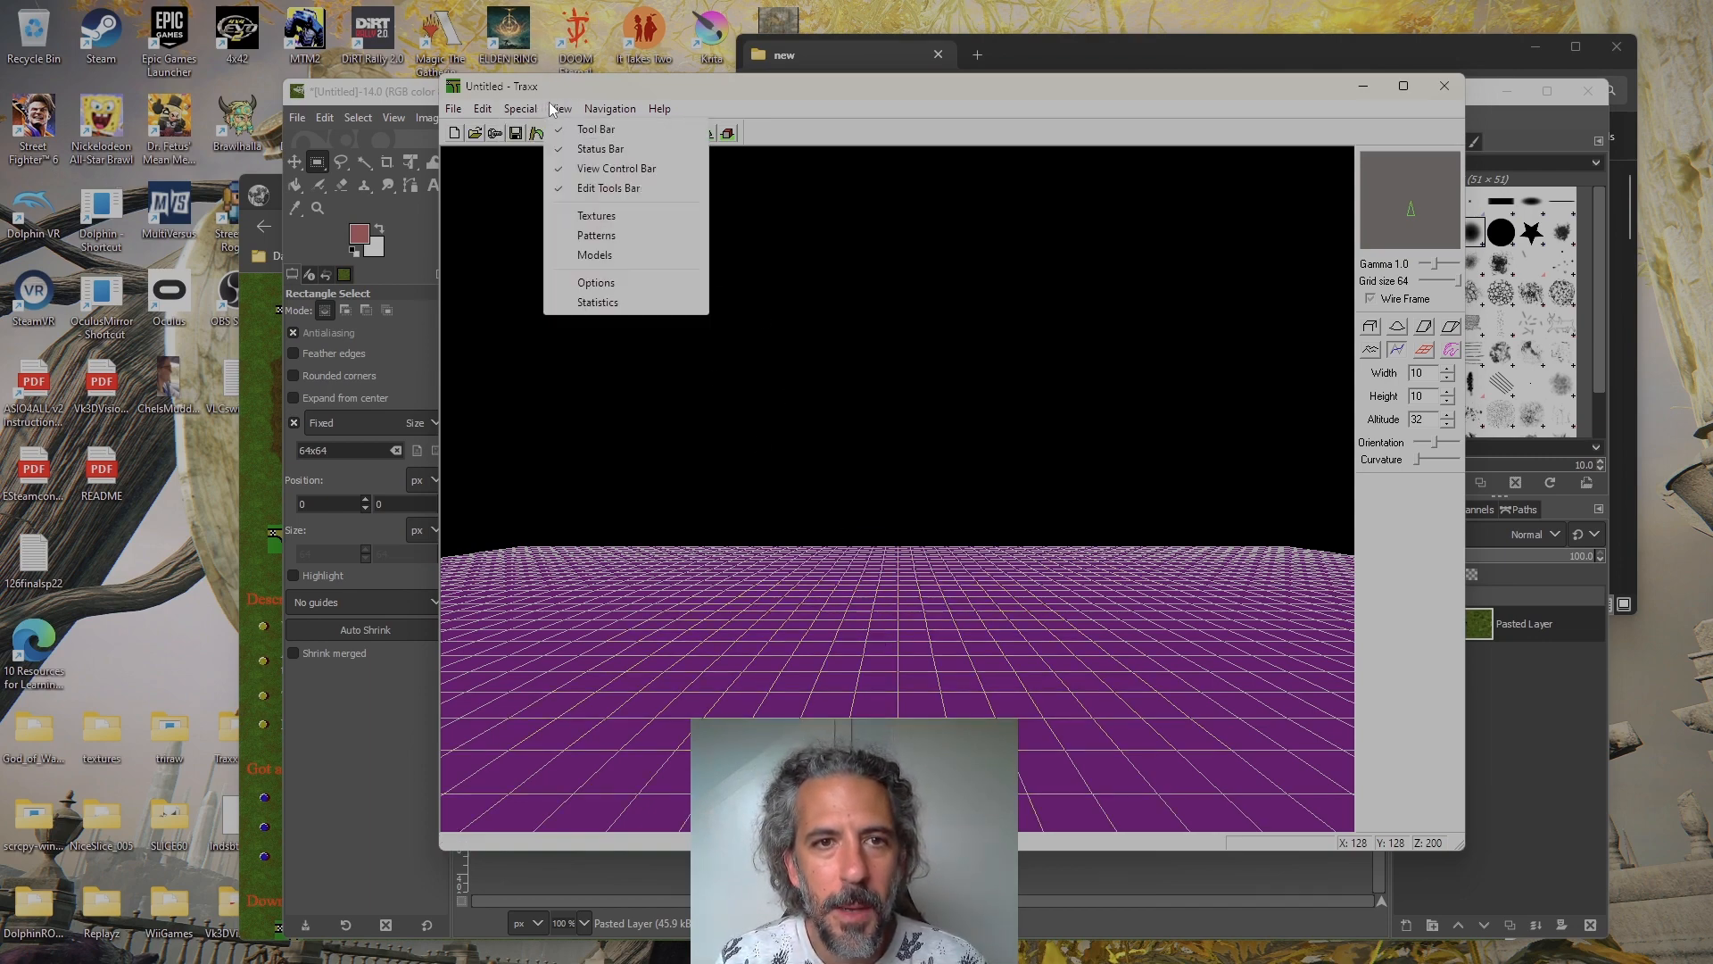
pyautogui.click(625, 281)
pyautogui.click(875, 406)
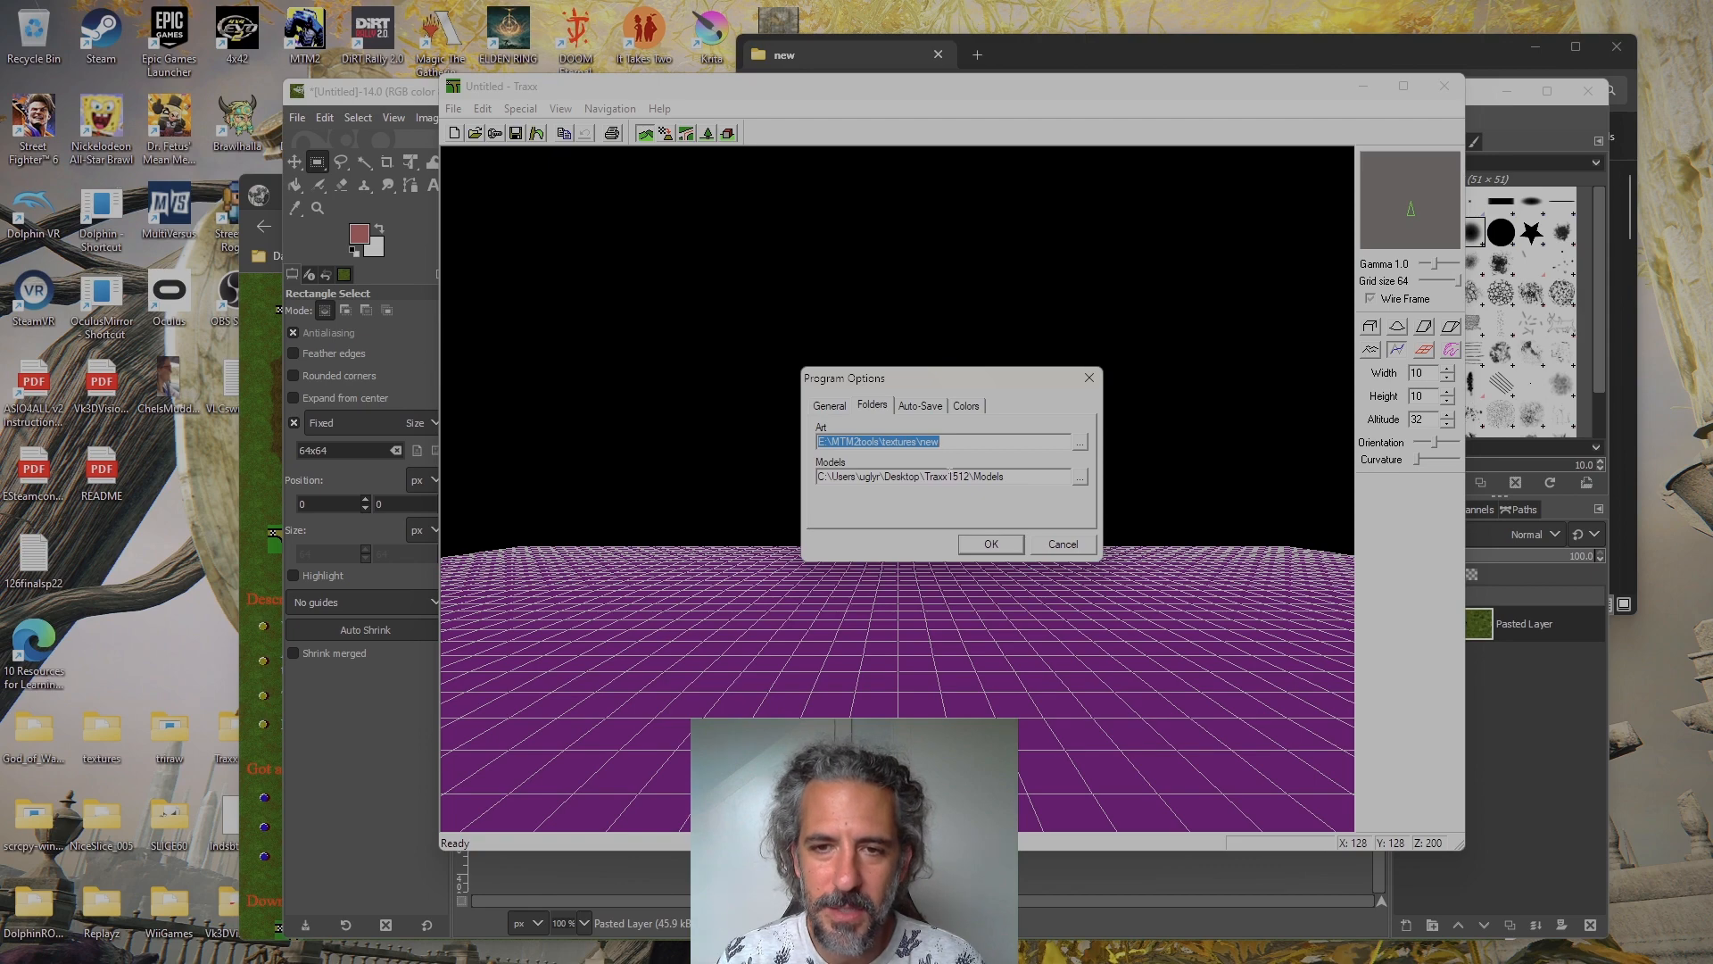
pyautogui.moveTo(920, 477); pyautogui.dragTo(1006, 476)
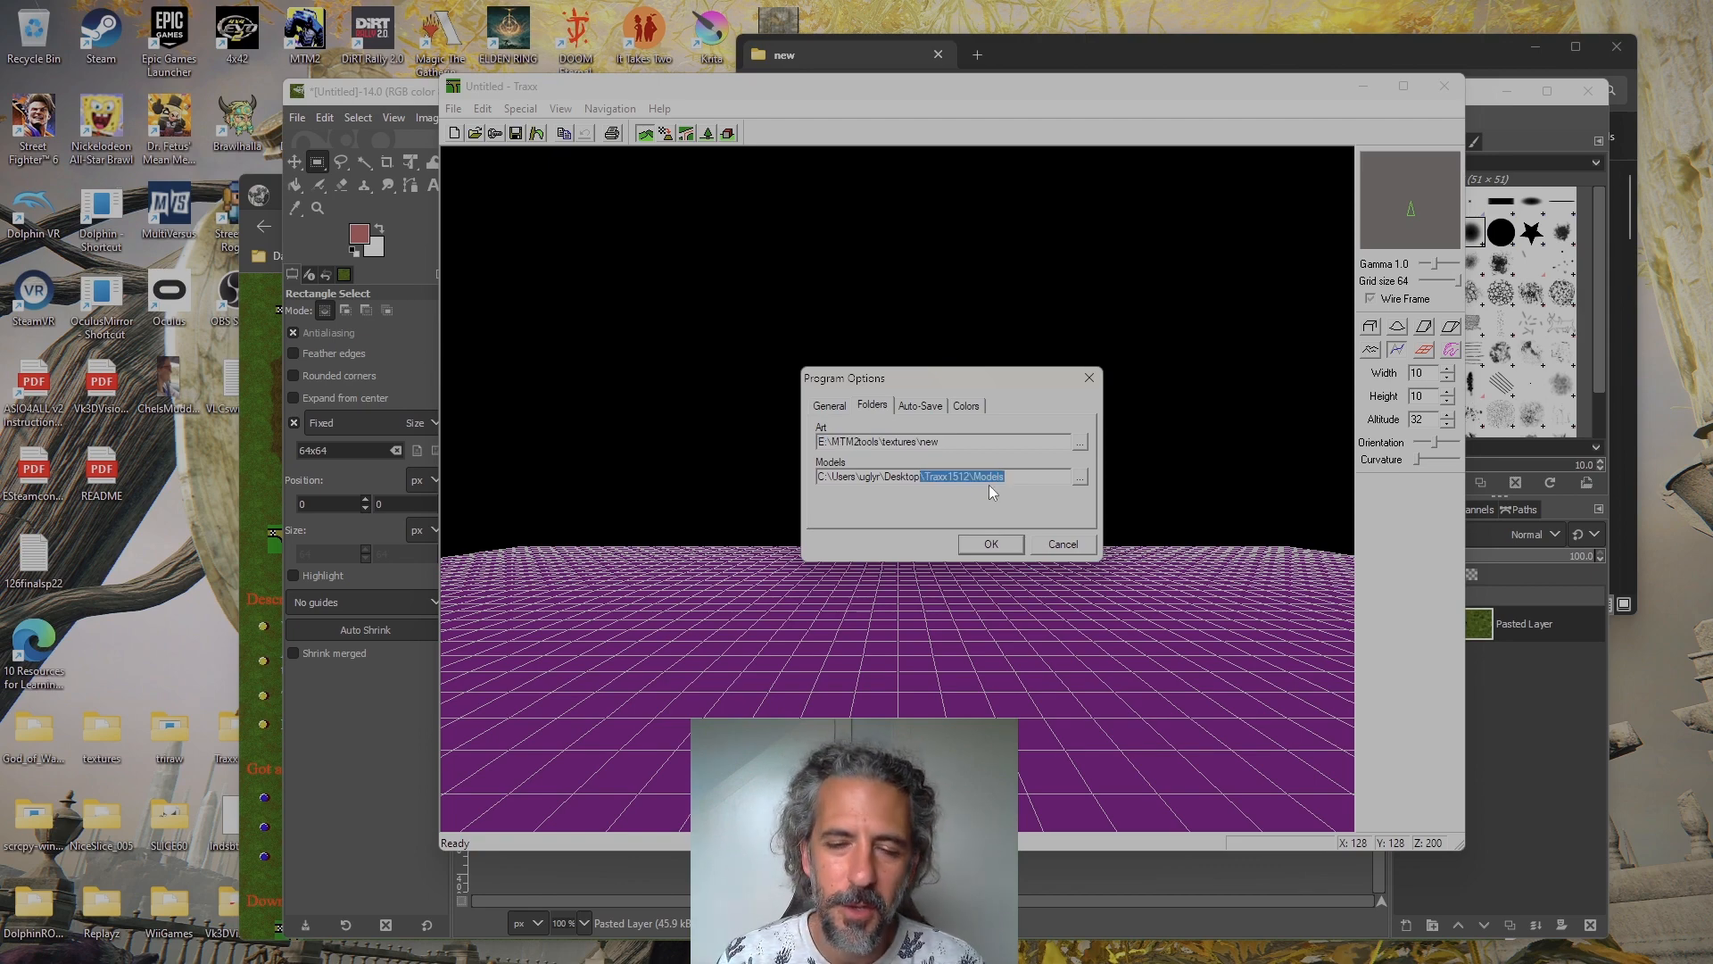
pyautogui.click(1081, 475)
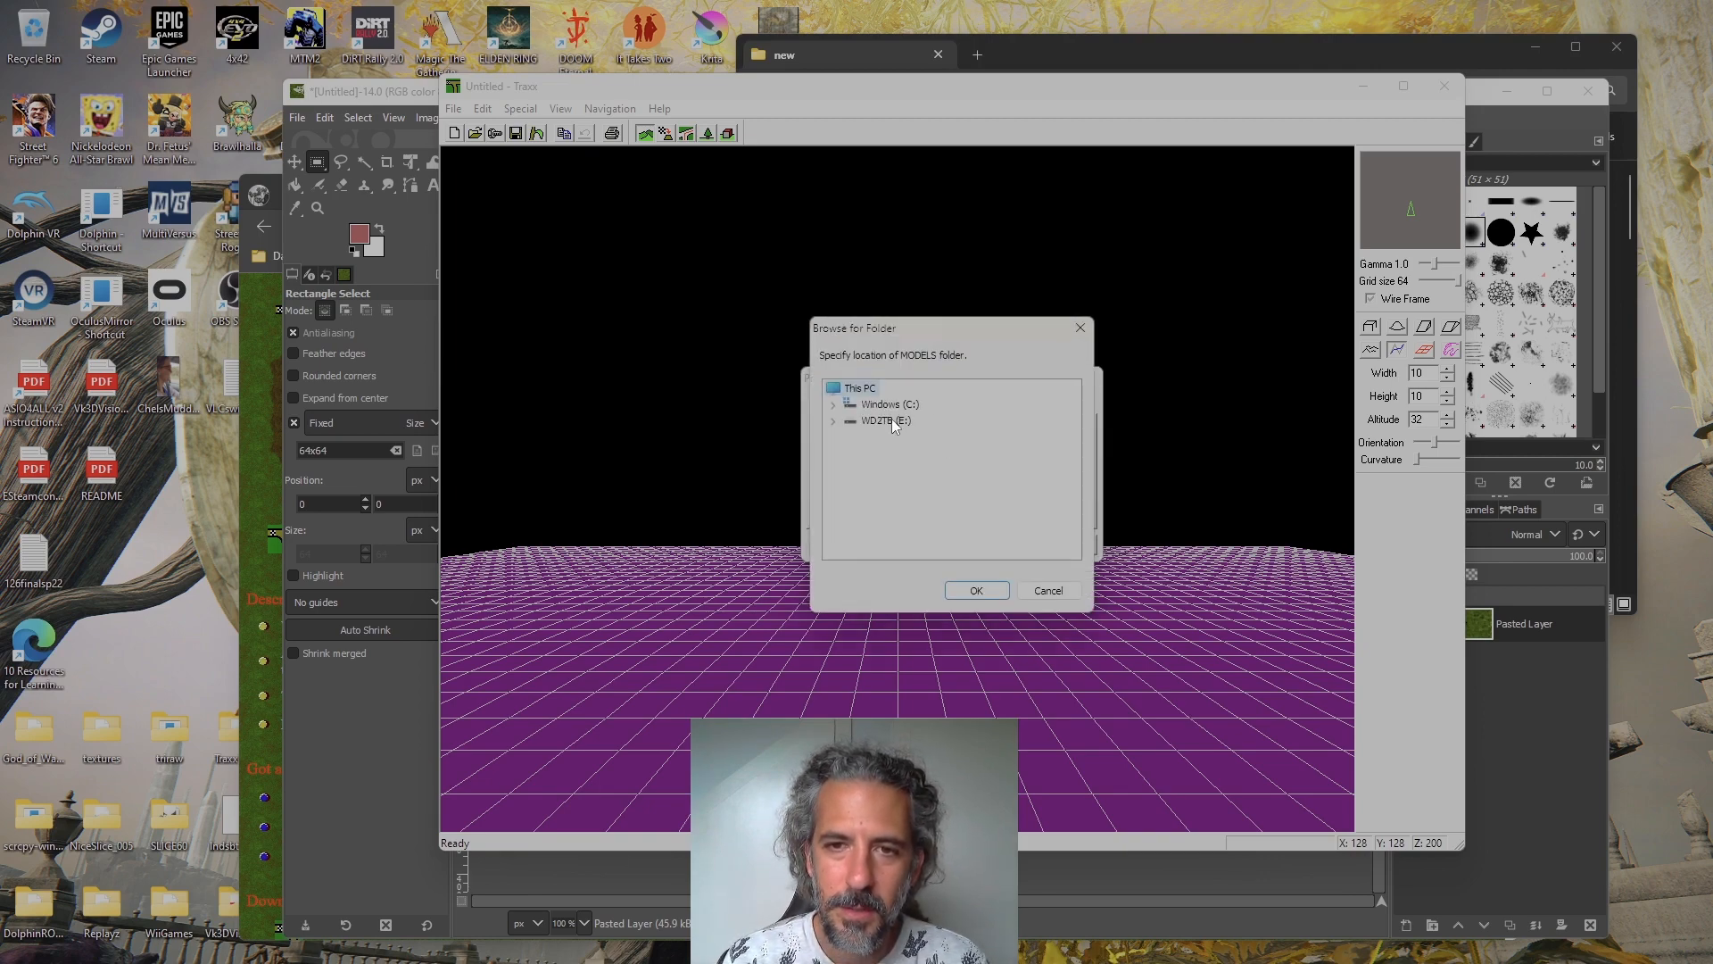
pyautogui.click(1048, 590)
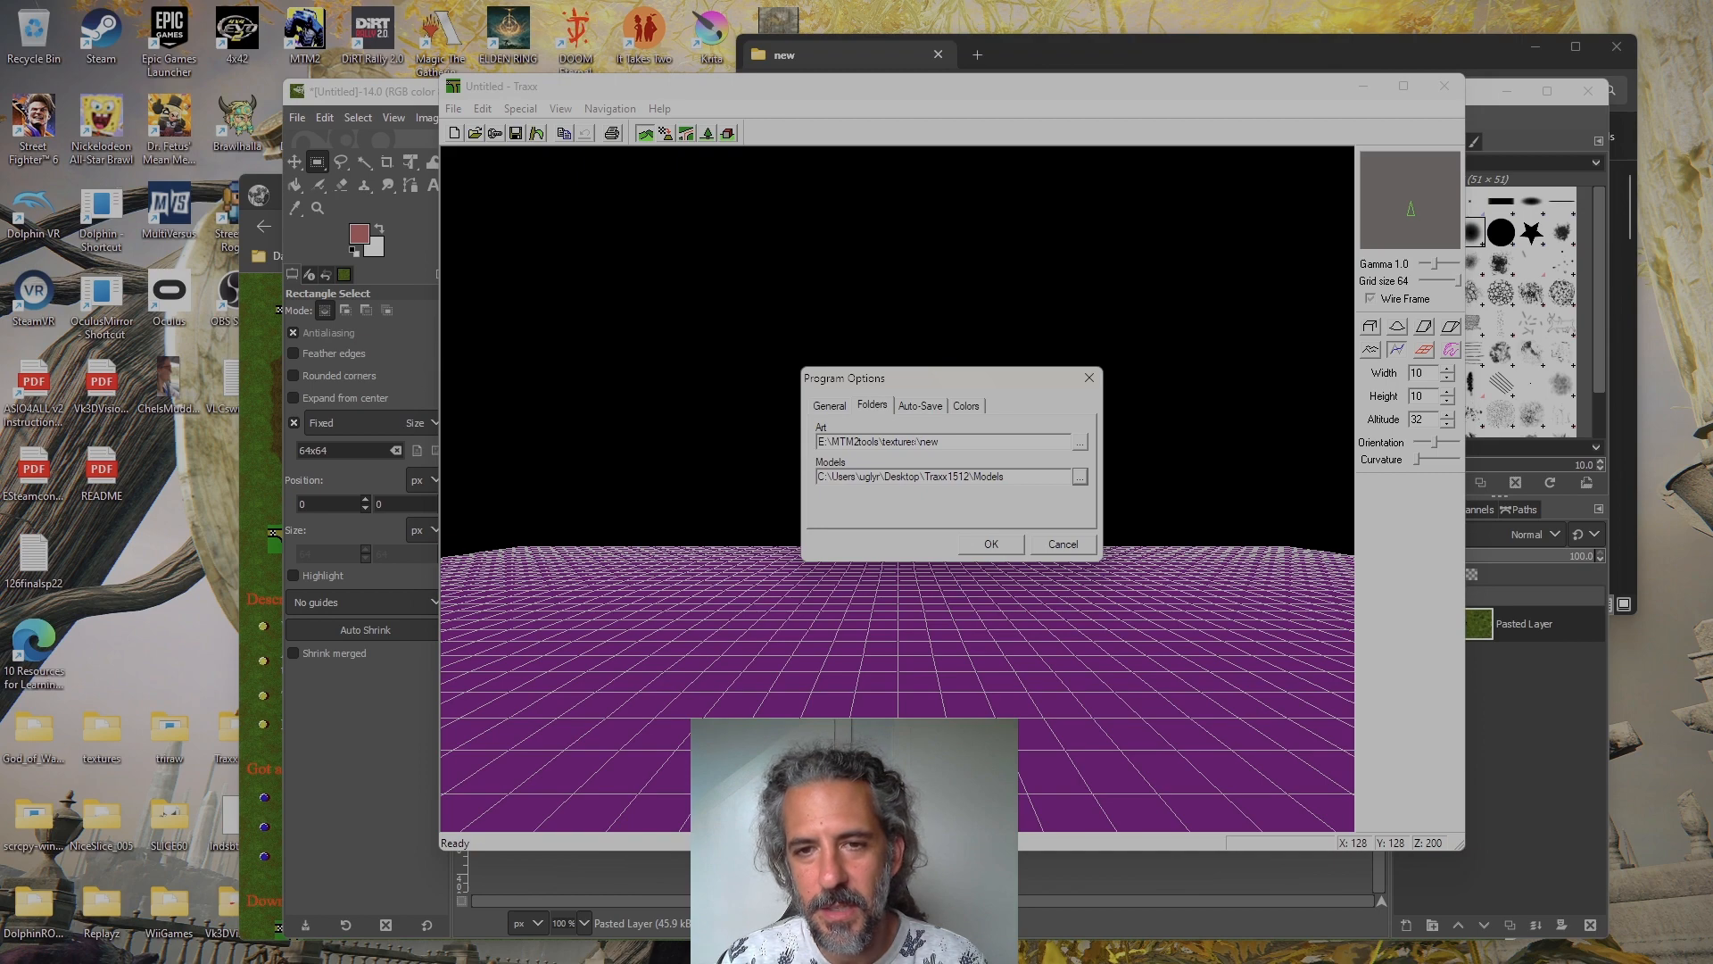
pyautogui.click(1062, 545)
# Show the Textures window with its list of loadable art, move it clear, and load the rkgrs5 grass texture into the track
pyautogui.click(561, 109)
pyautogui.click(637, 217)
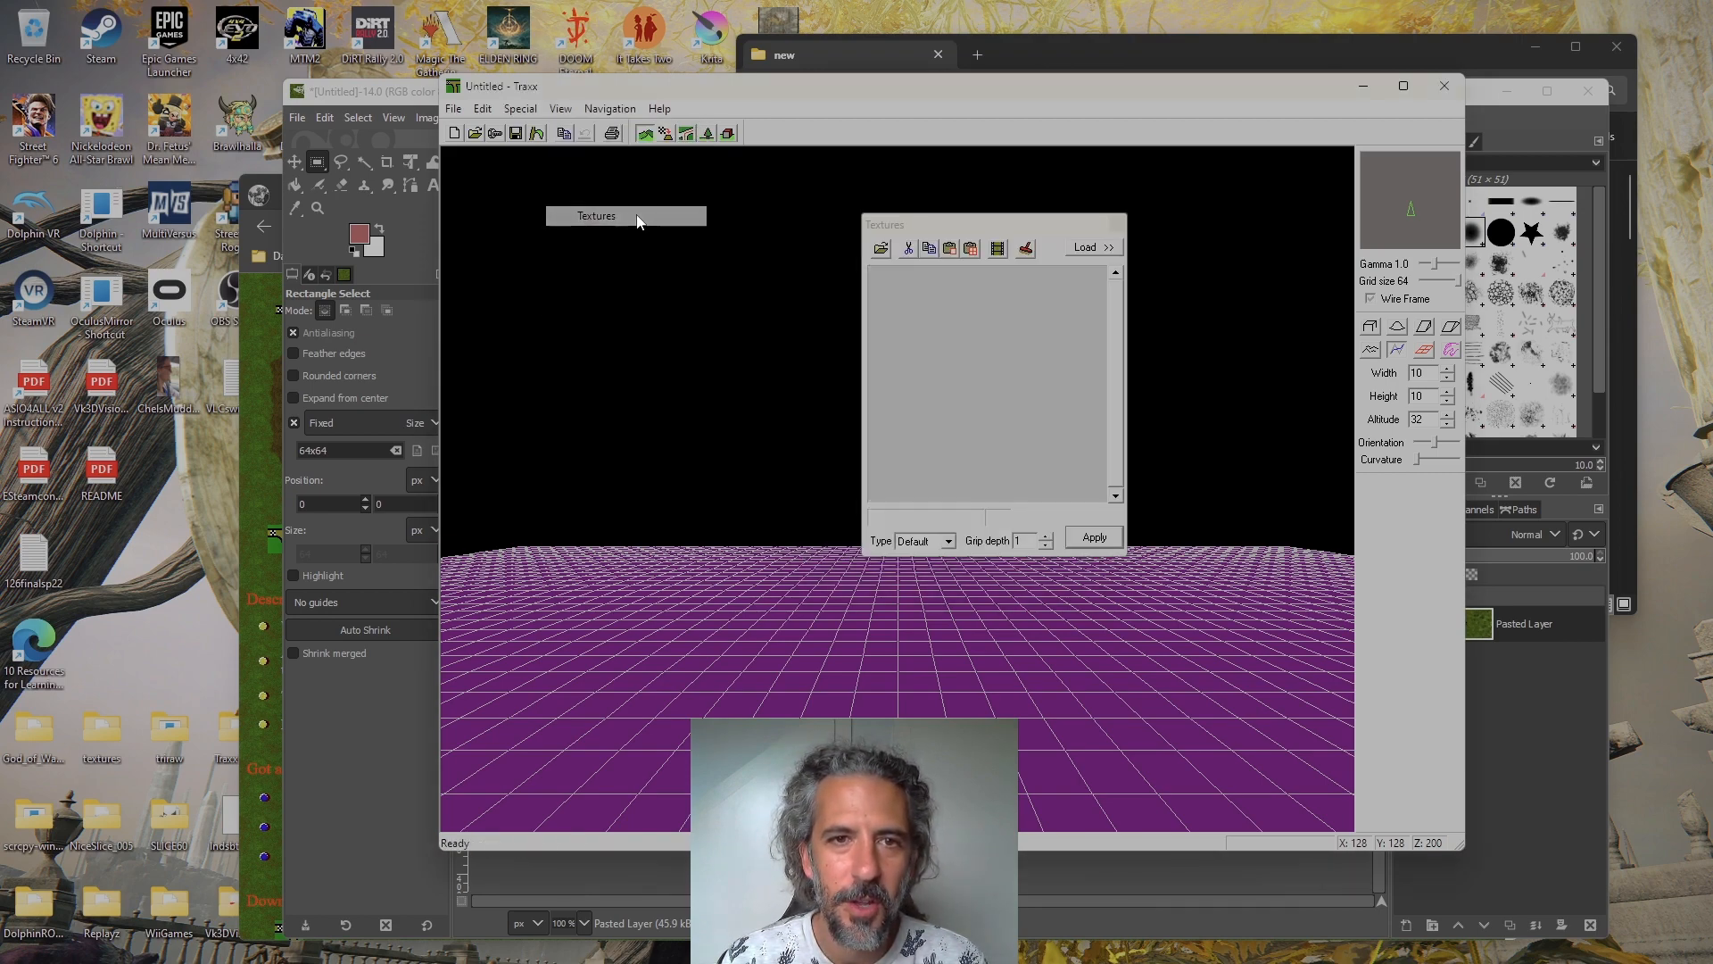
pyautogui.click(1092, 247)
pyautogui.moveTo(1083, 227); pyautogui.dragTo(965, 276)
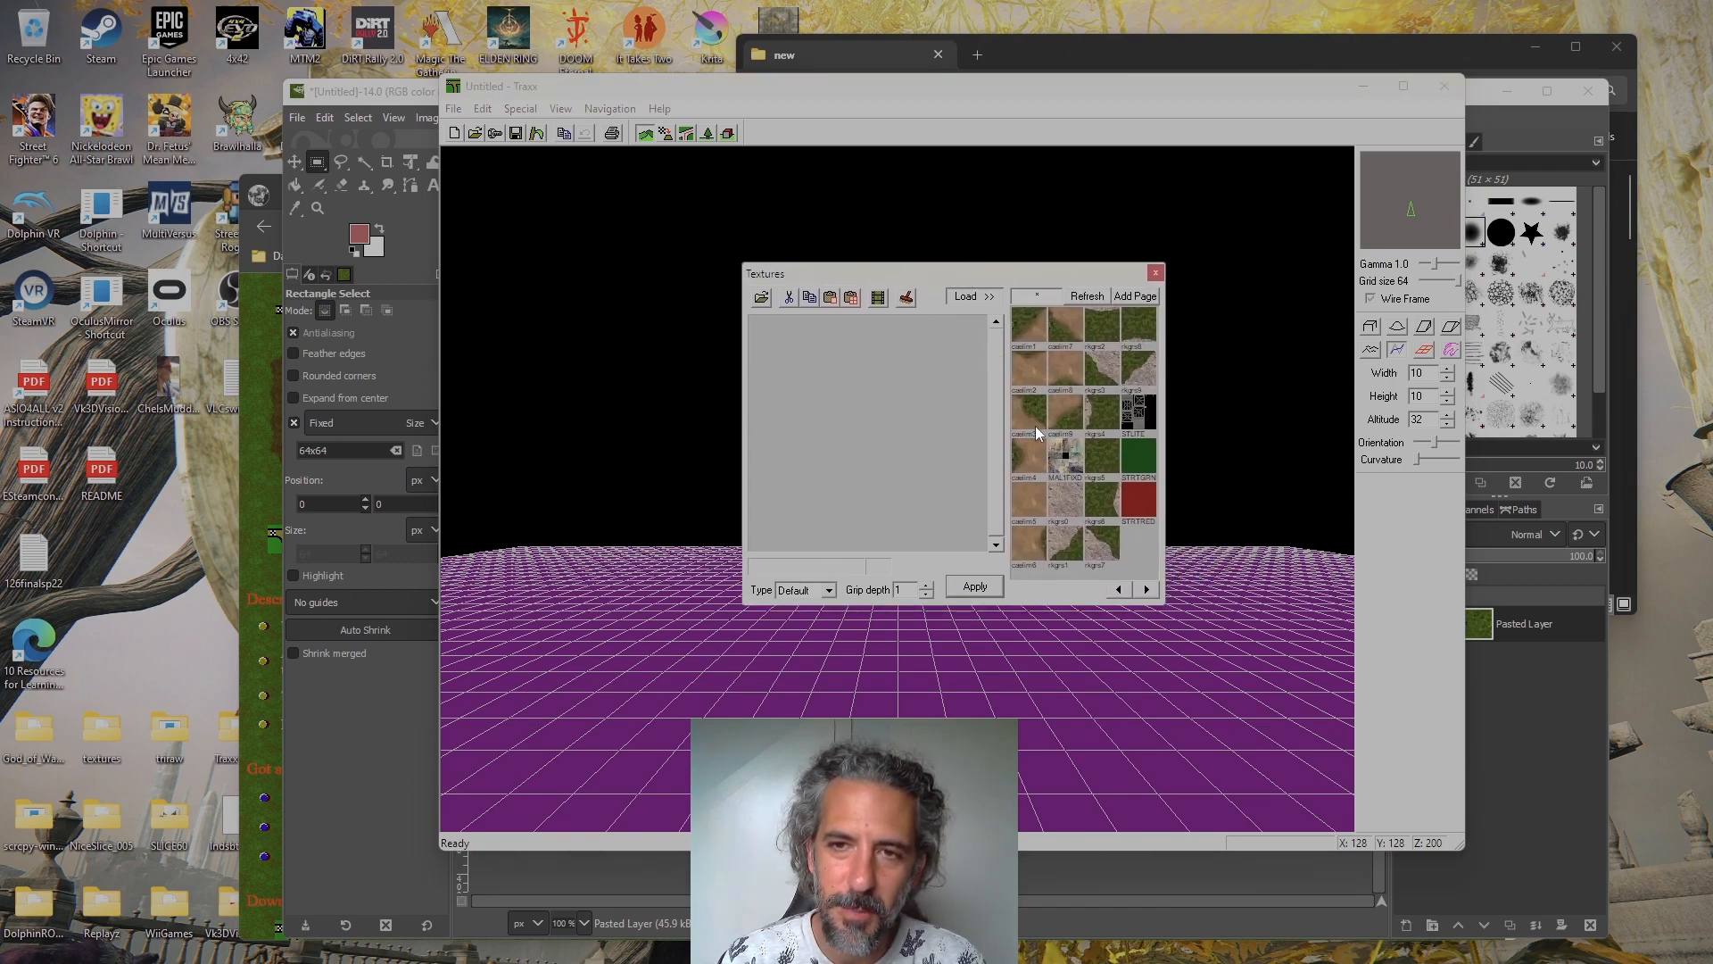
pyautogui.doubleClick(1103, 452)
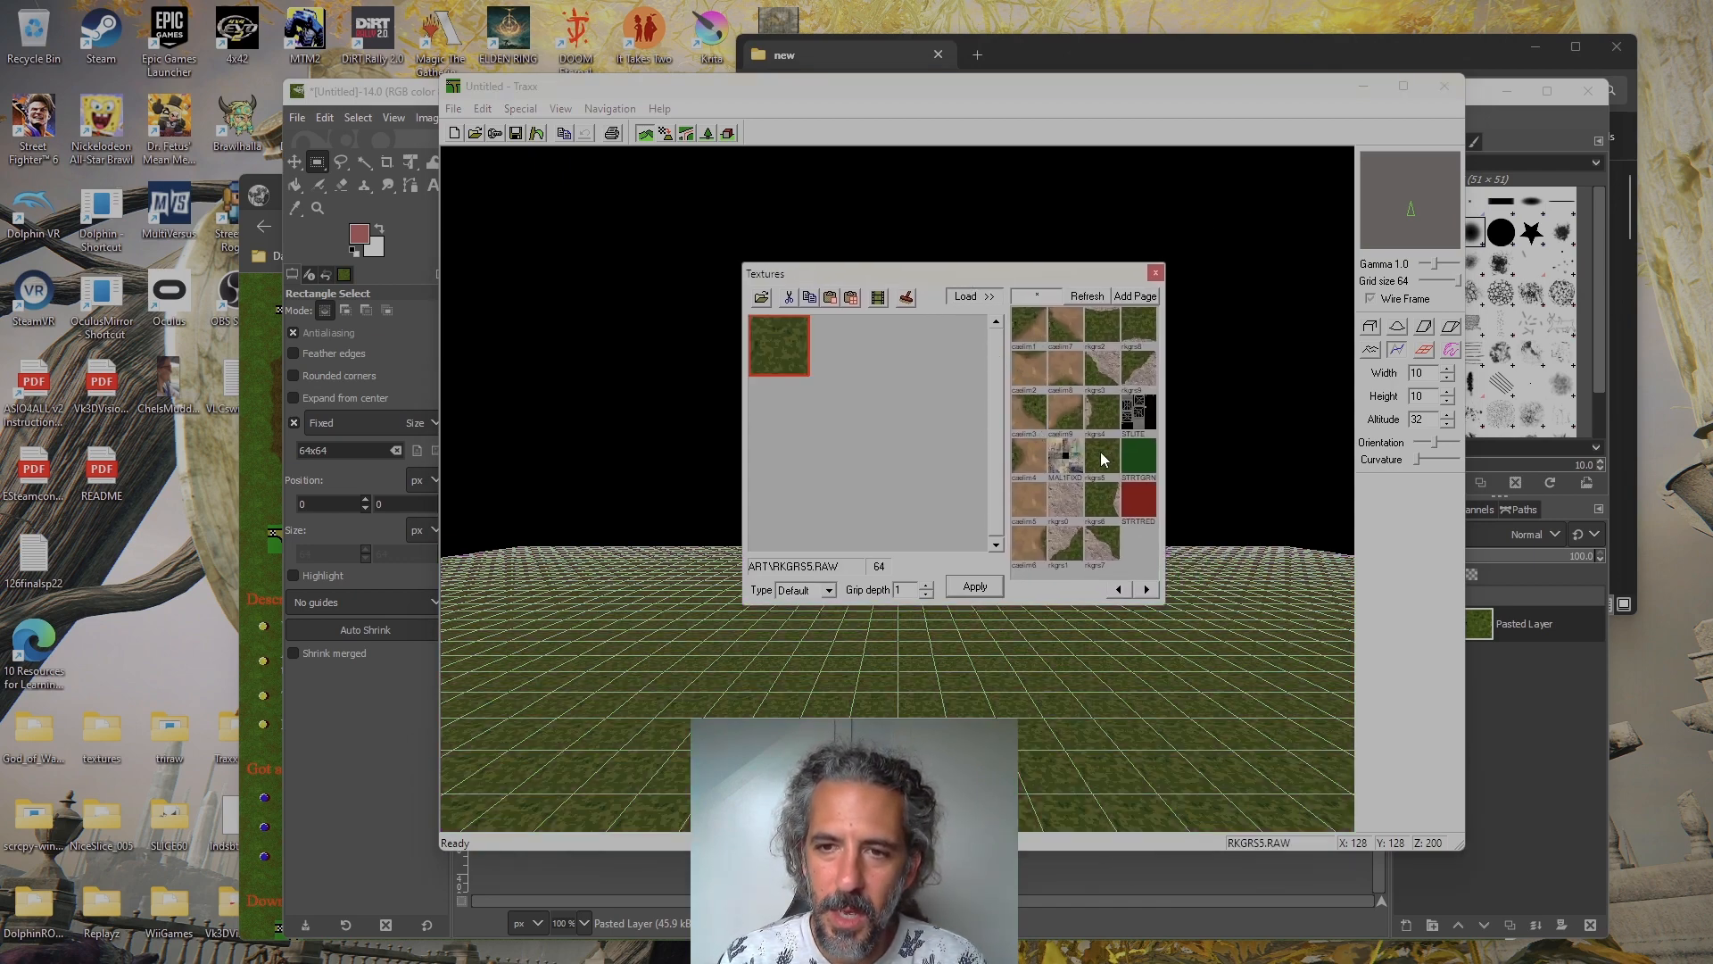
pyautogui.click(777, 356)
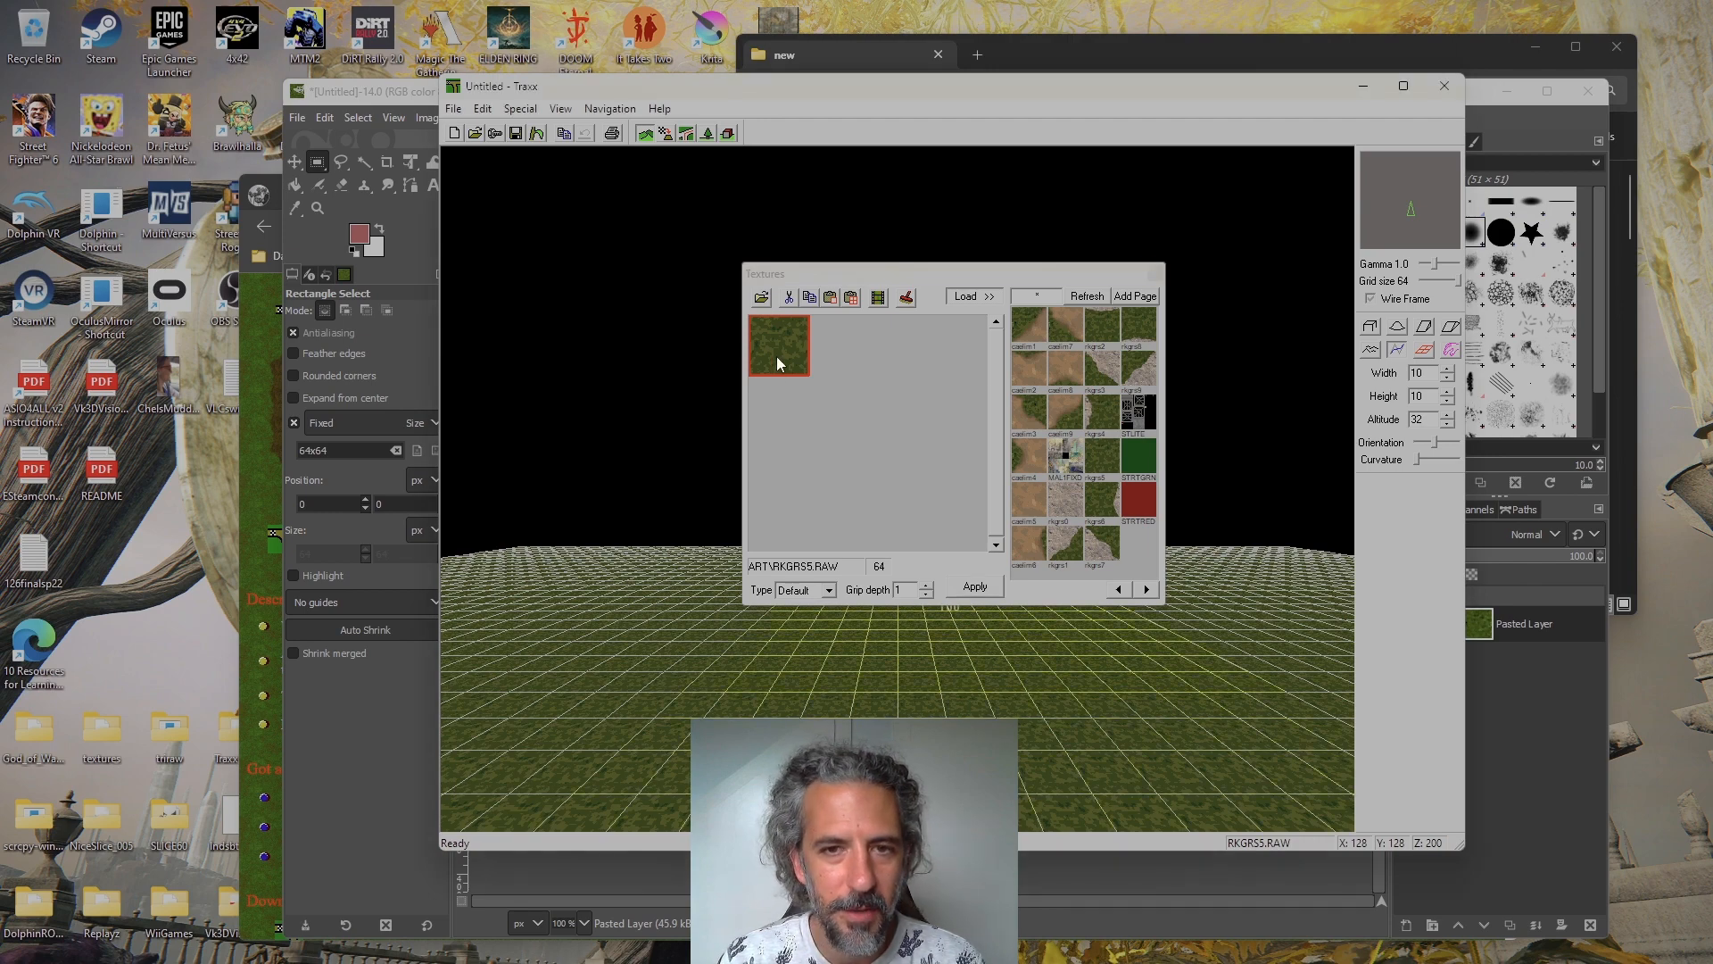
pyautogui.press('pagedown')
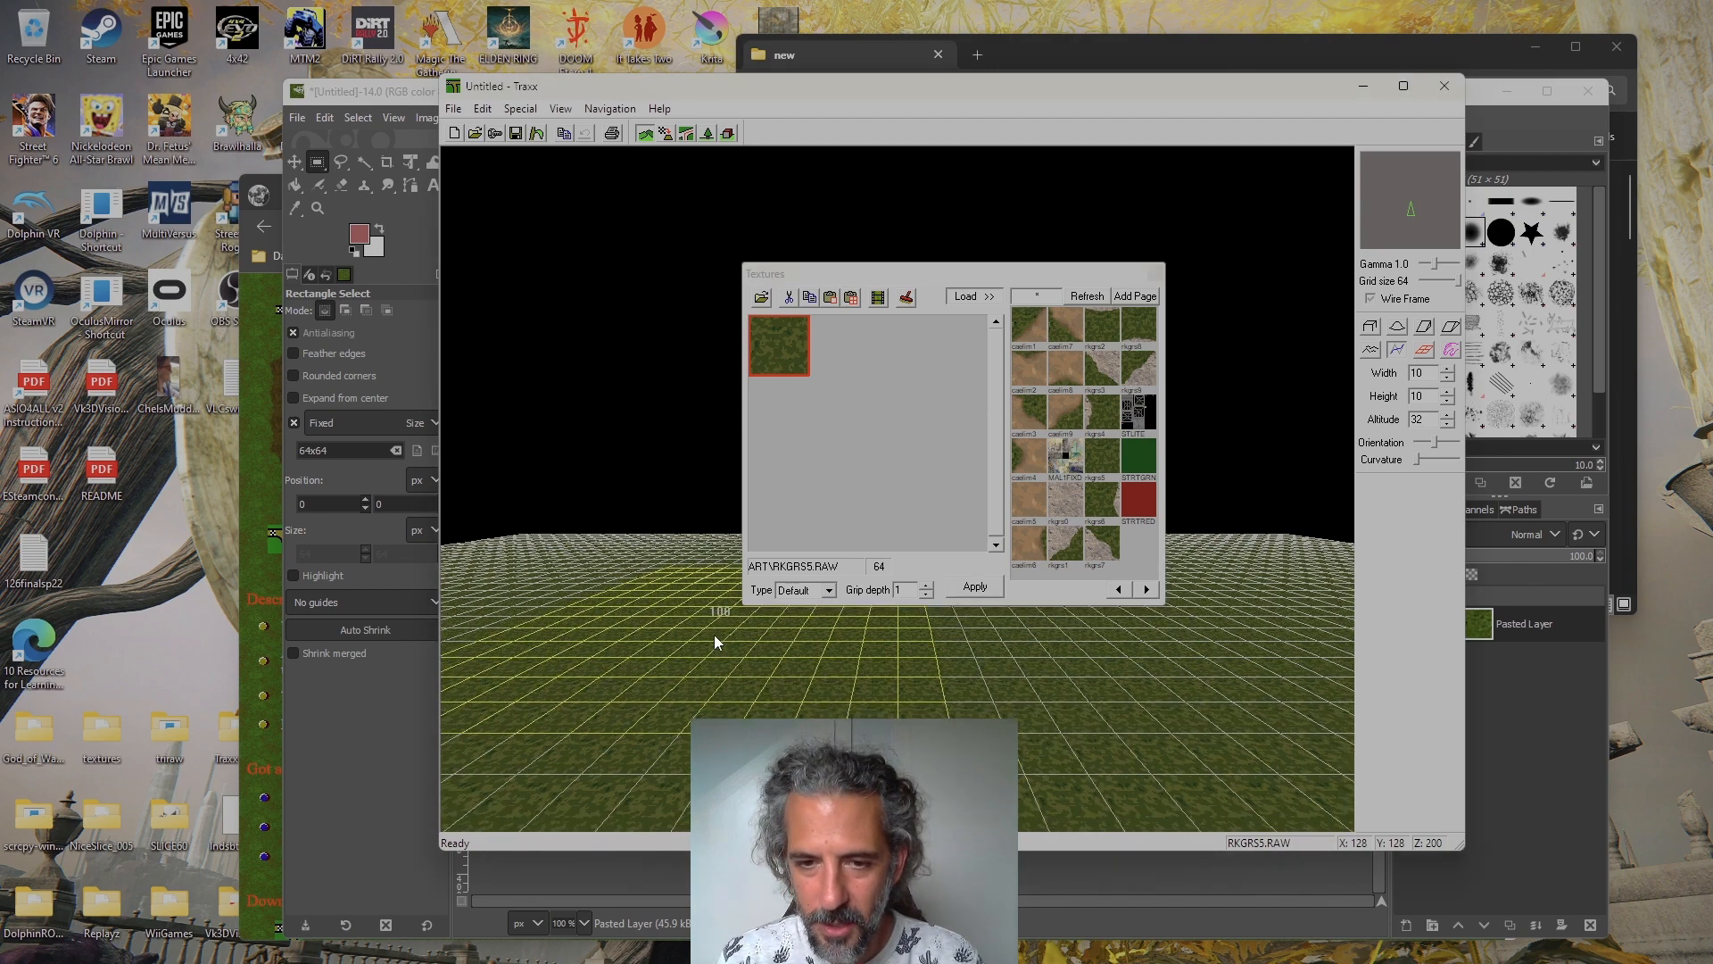
# Load the nine grass-to-dirt transition textures, caelim1 through caelim9, into the track's texture set
pyautogui.press('pagedown')
pyautogui.press('pagedown')
pyautogui.press('pagedown')
pyautogui.press('pagedown')
pyautogui.press('pagedown')
pyautogui.press('pagedown')
pyautogui.press('pagedown')
pyautogui.press('pagedown')
pyautogui.press('pagedown')
pyautogui.press('pagedown')
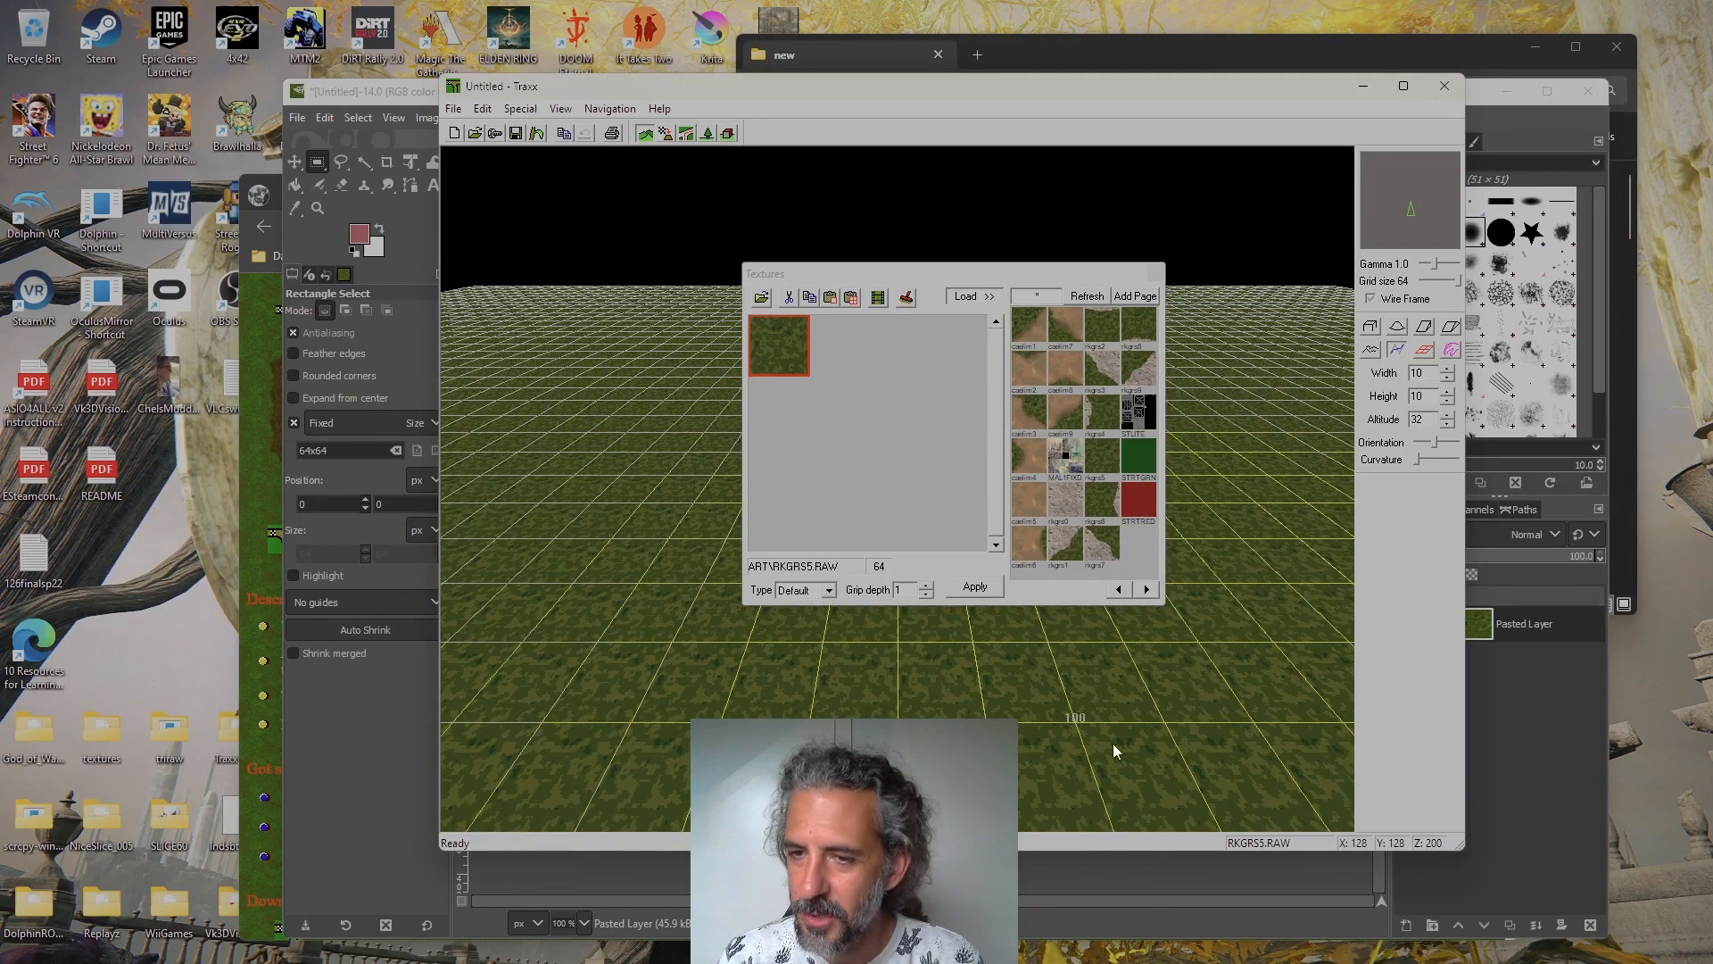
pyautogui.click(1029, 329)
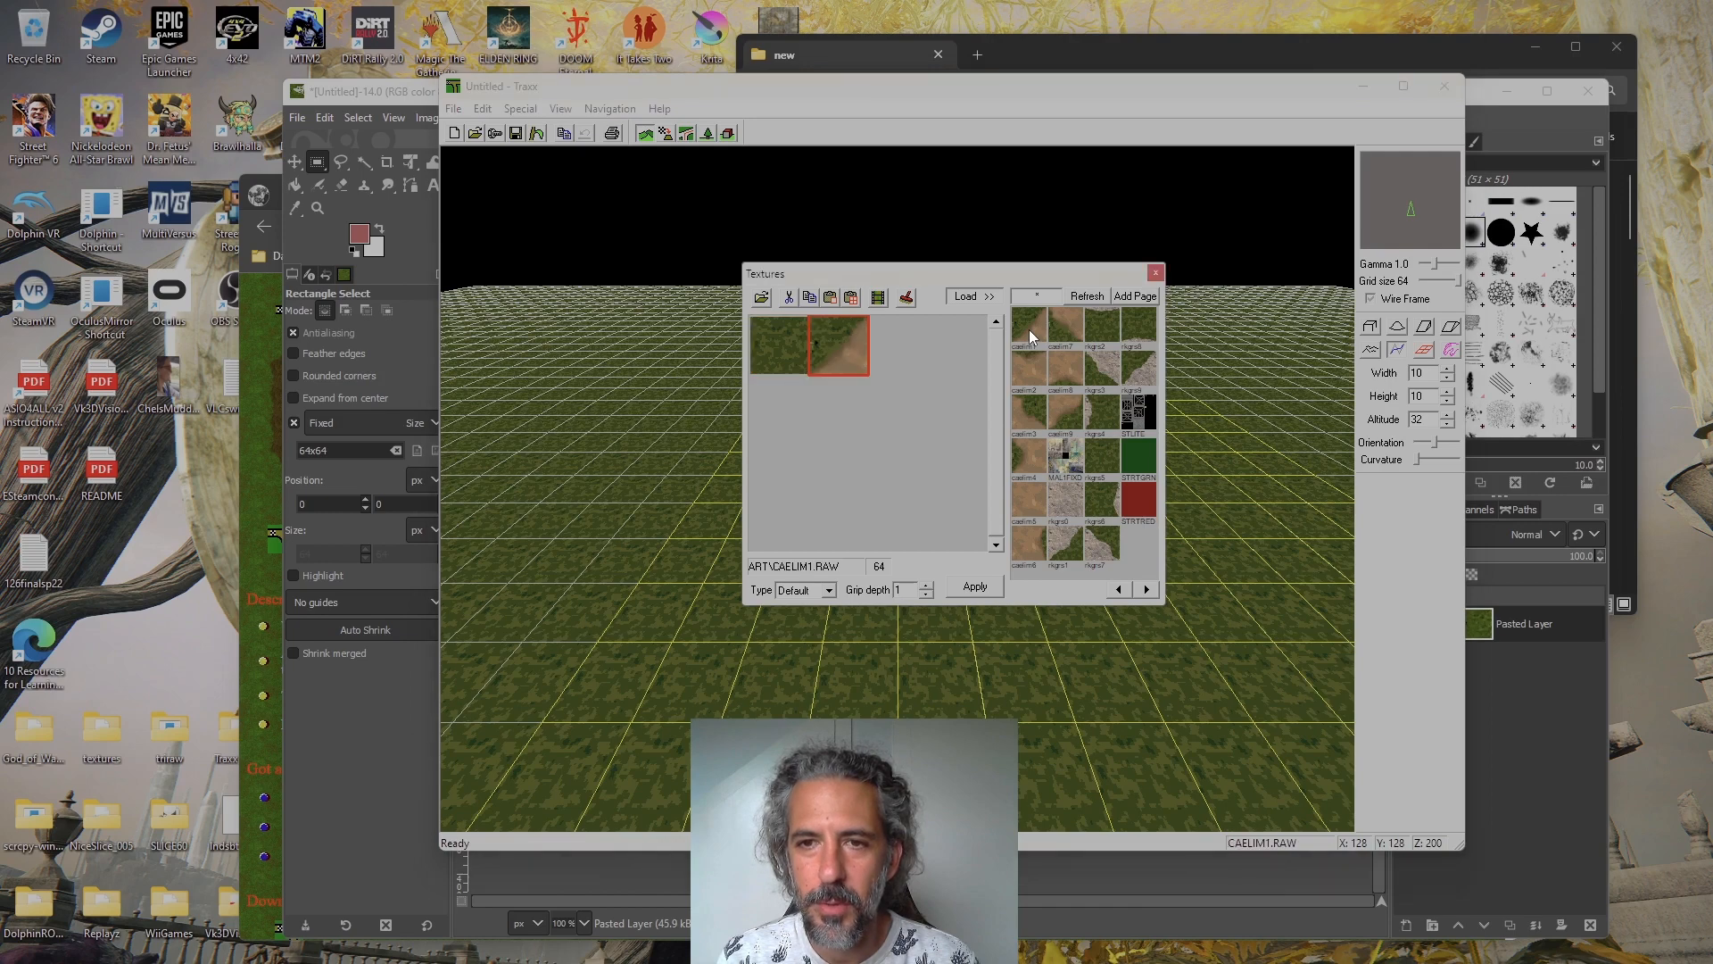
pyautogui.click(1029, 372)
pyautogui.click(1035, 425)
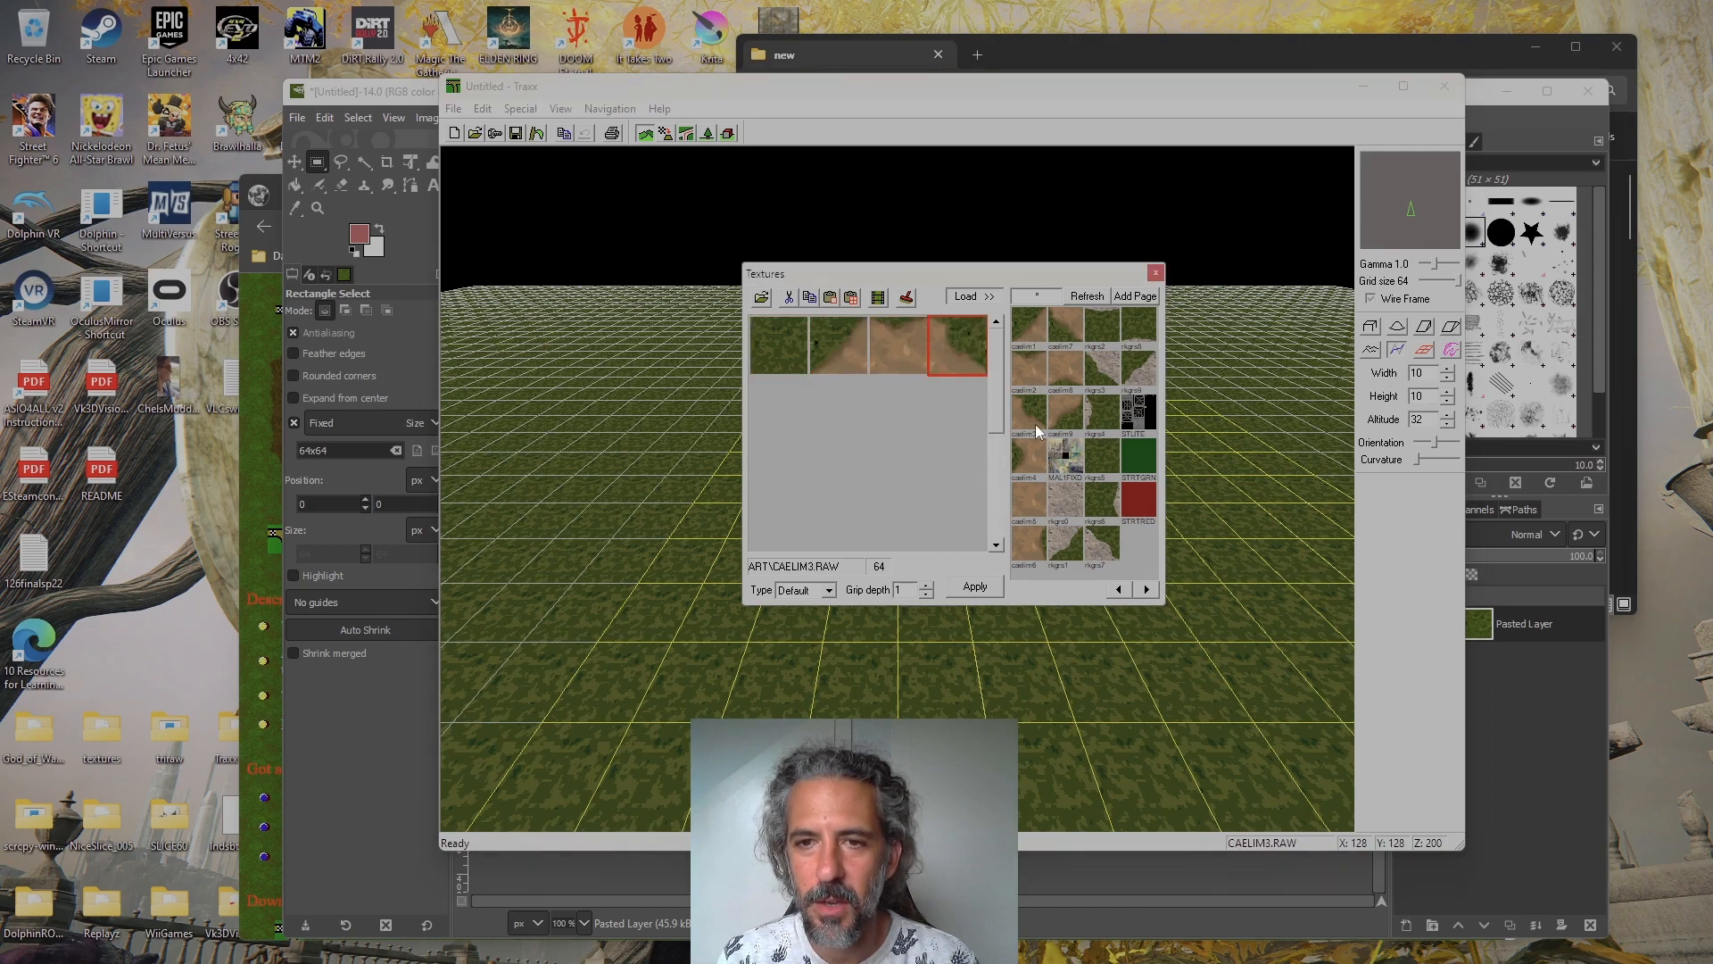
pyautogui.click(1031, 505)
pyautogui.click(1030, 543)
pyautogui.click(1069, 323)
pyautogui.click(1068, 373)
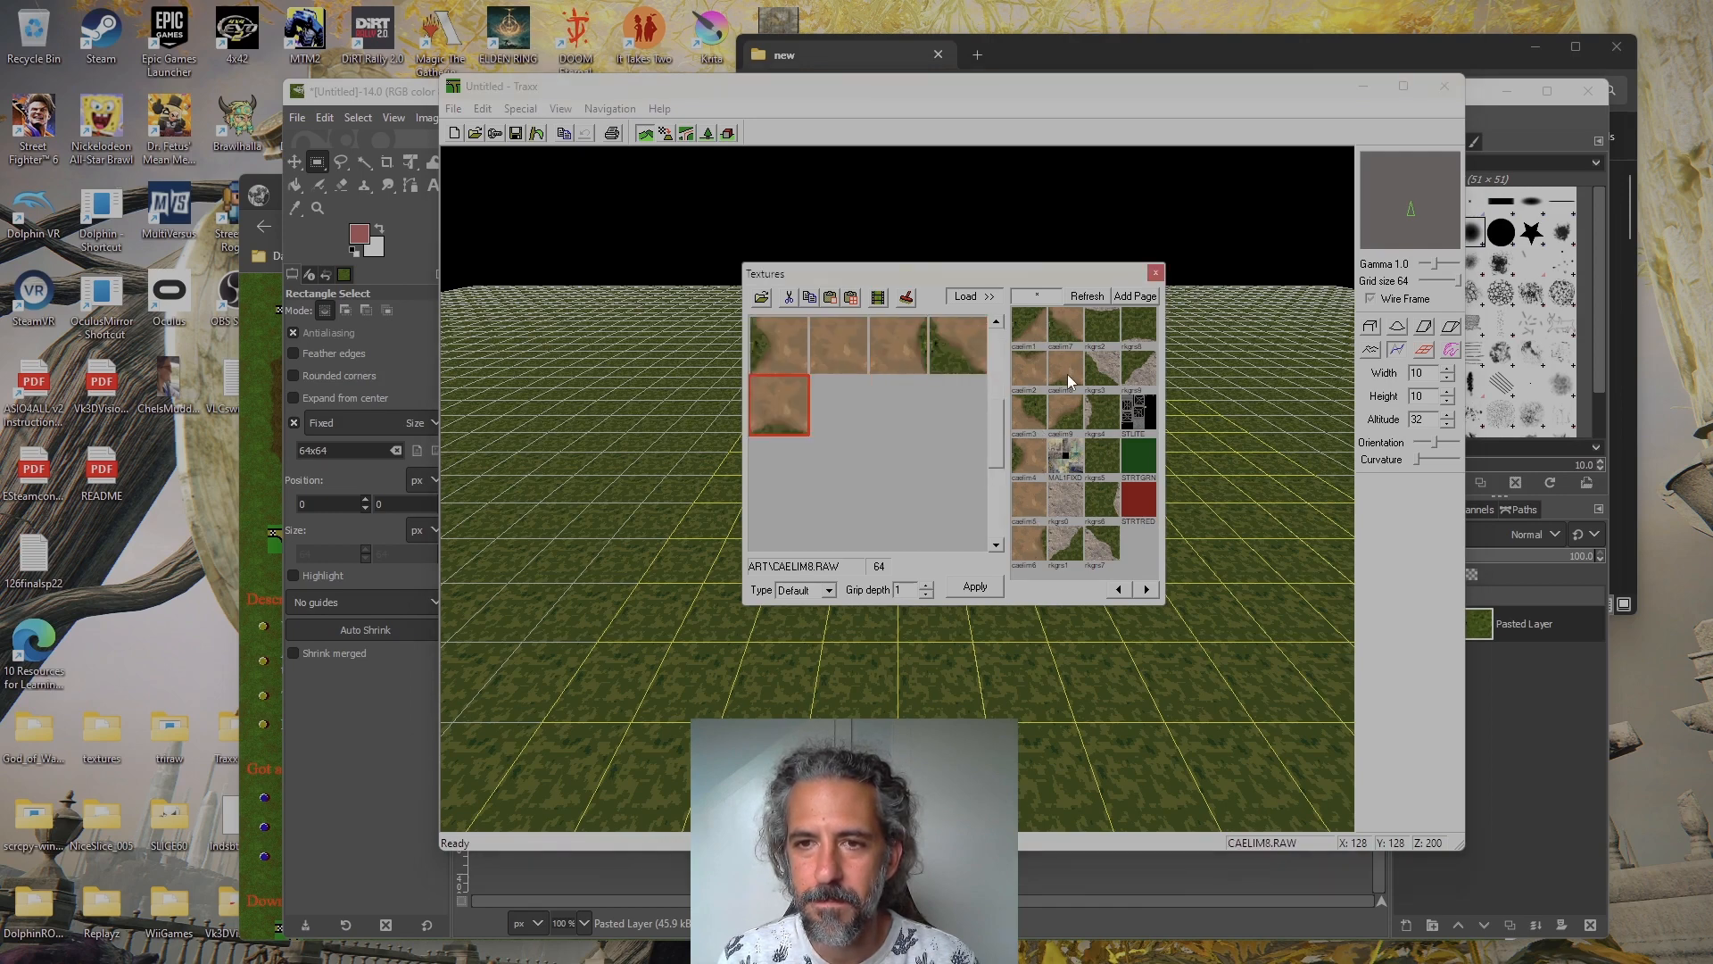
pyautogui.click(1067, 414)
pyautogui.moveTo(994, 441); pyautogui.dragTo(1019, 343)
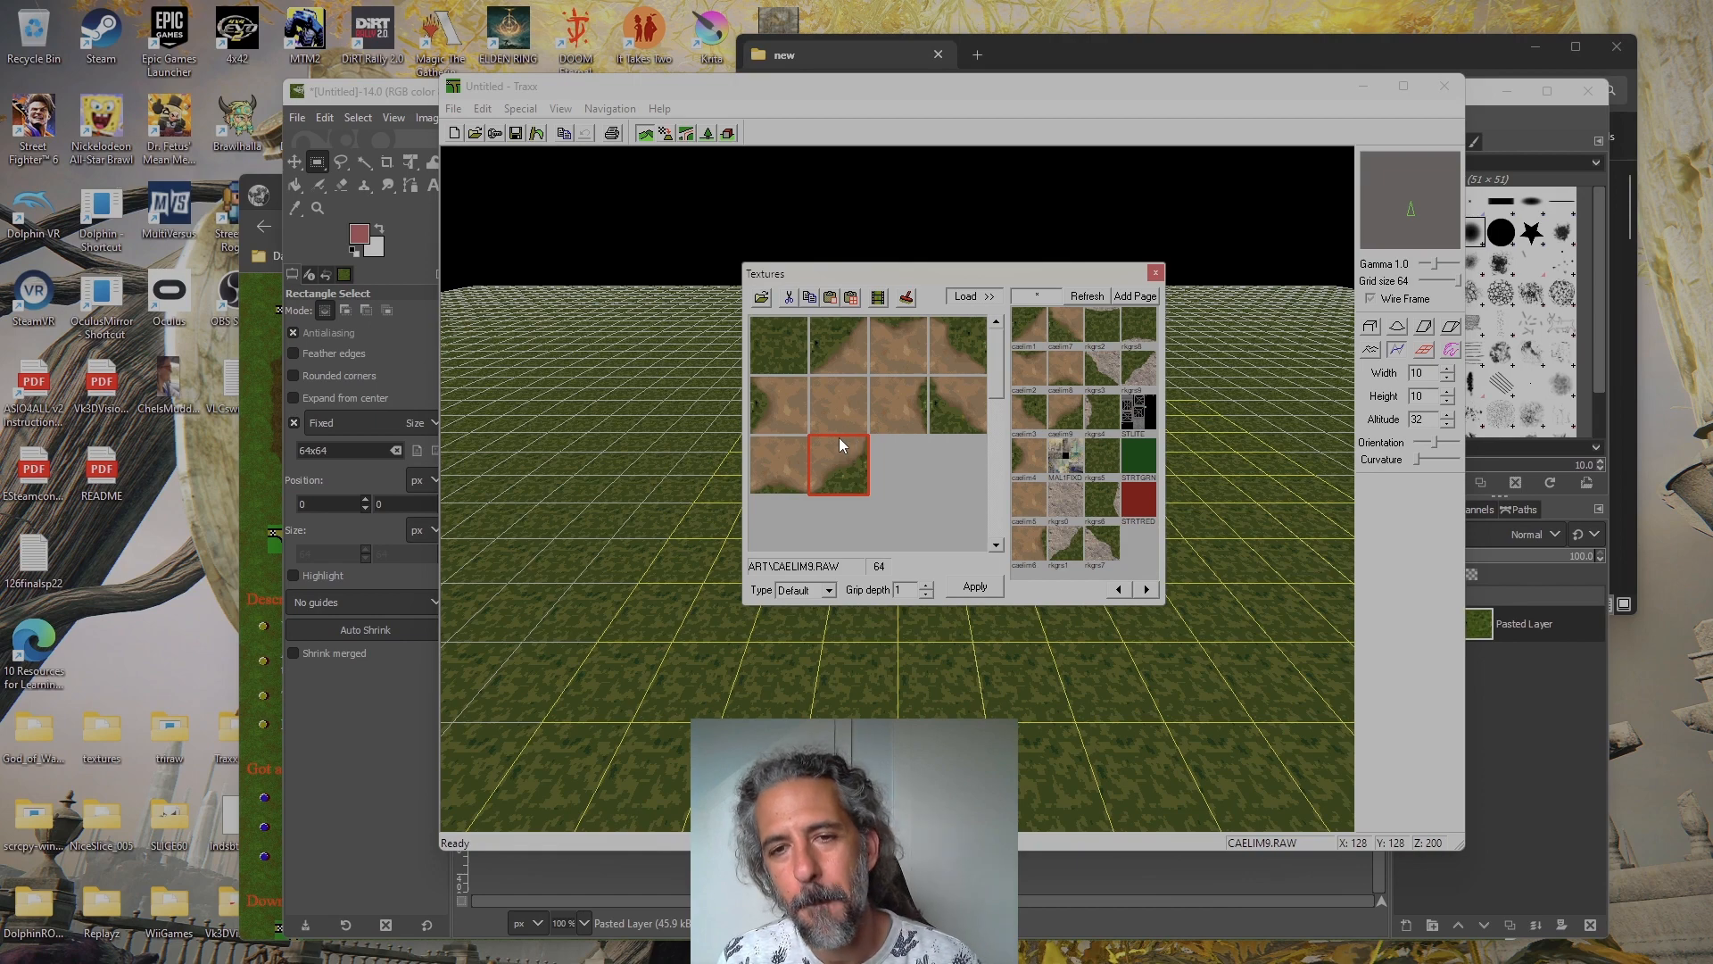
# Generate a new track palette from the loaded textures and accept it
pyautogui.click(550, 152)
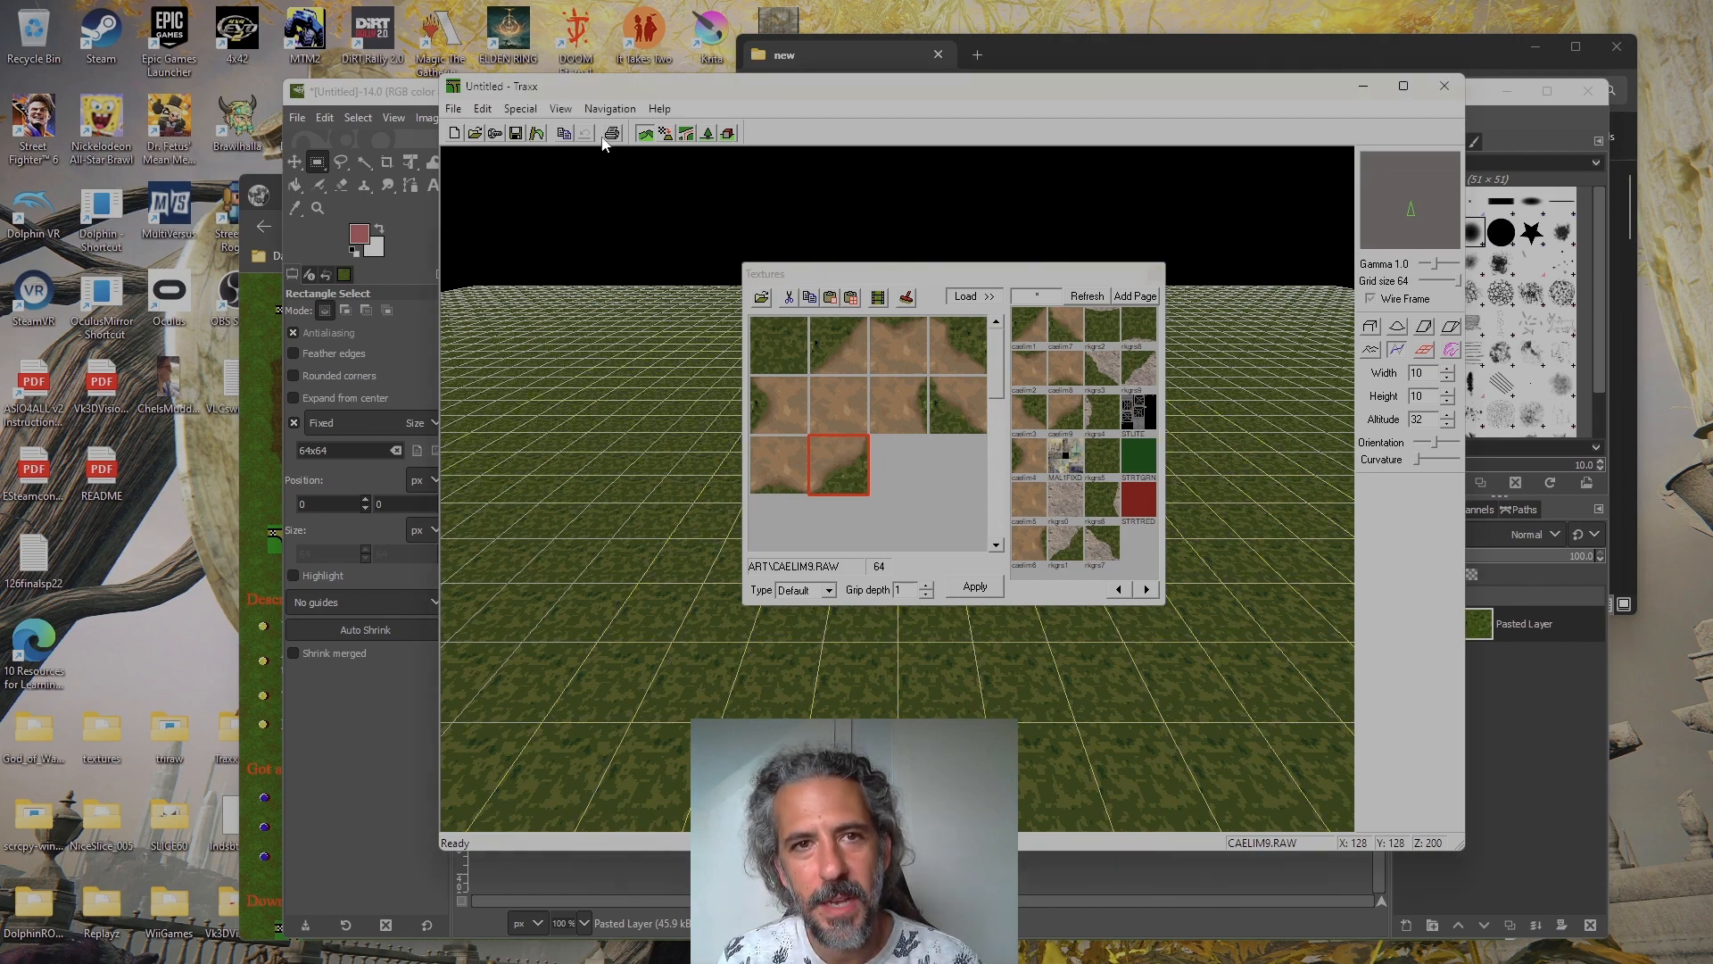
pyautogui.click(559, 109)
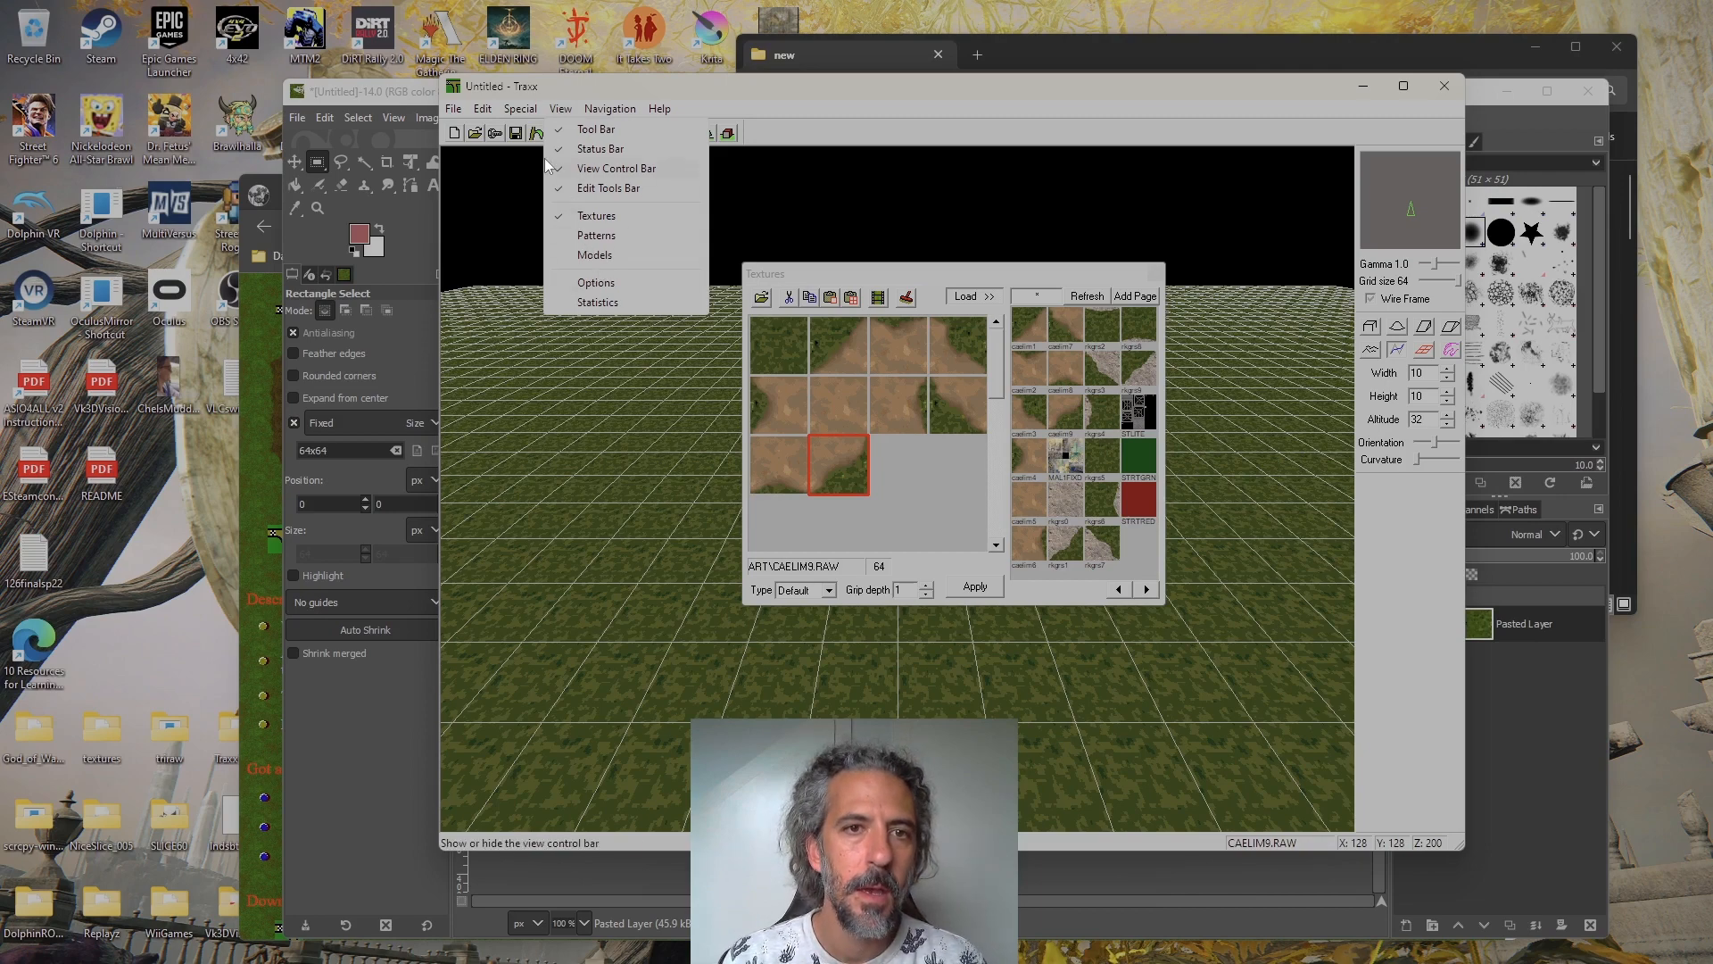
pyautogui.moveTo(520, 109)
pyautogui.click(540, 209)
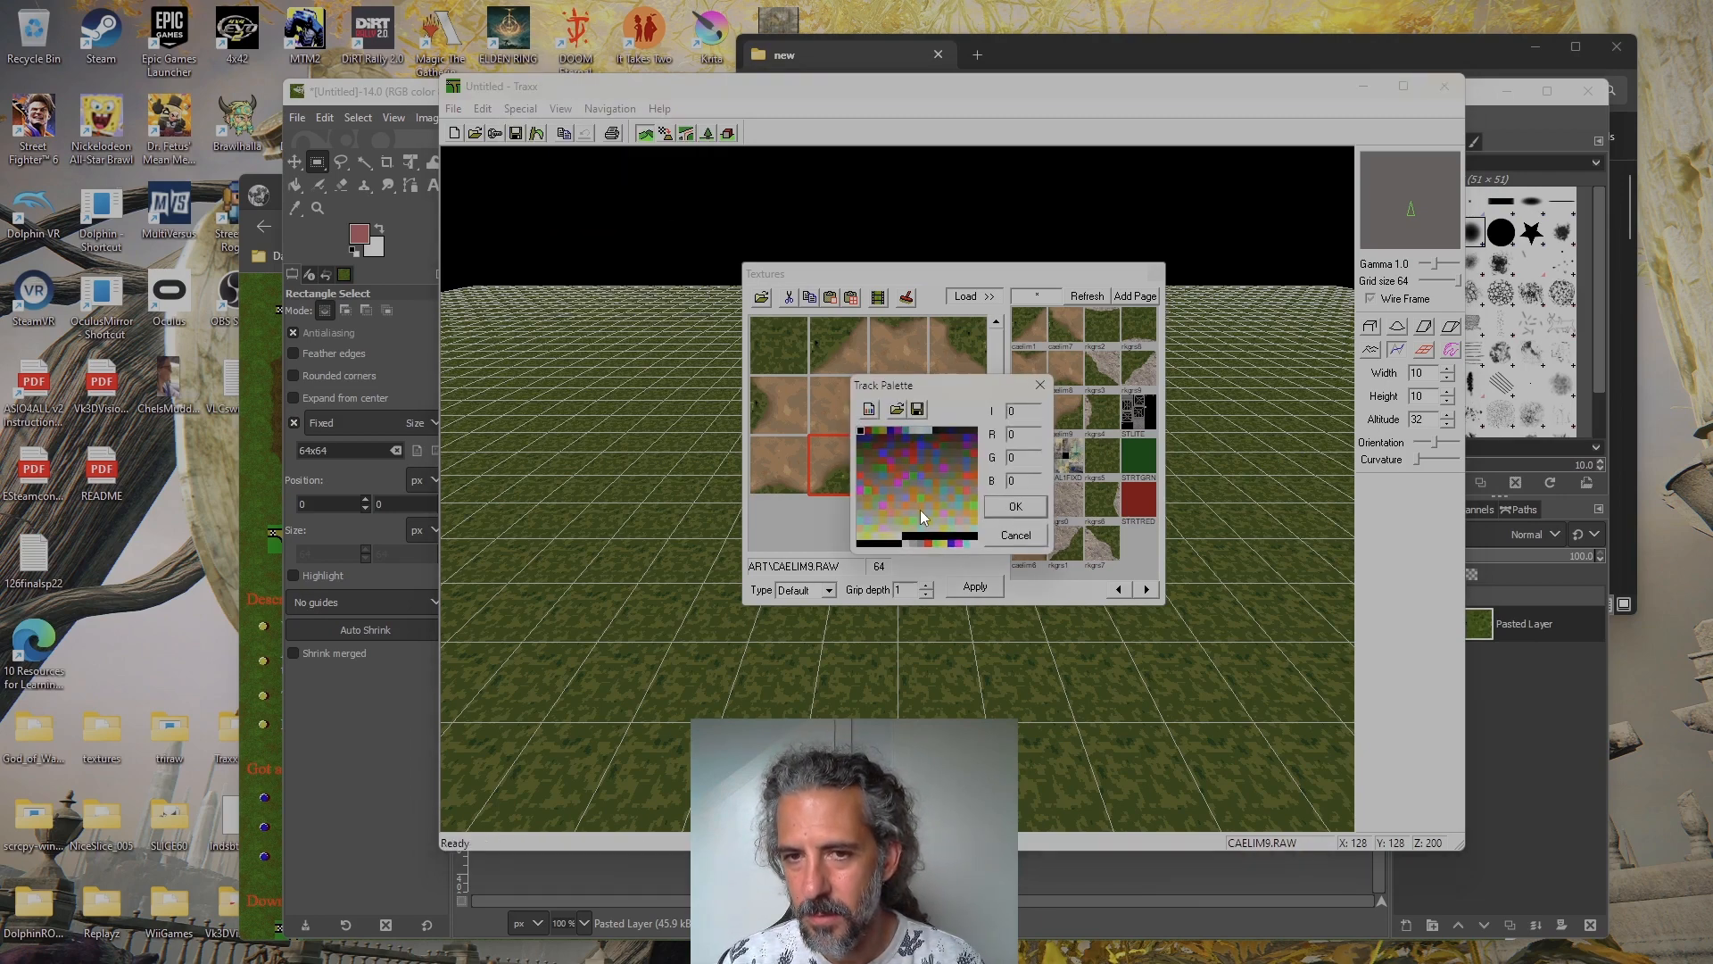
pyautogui.moveTo(951, 391); pyautogui.dragTo(1170, 324)
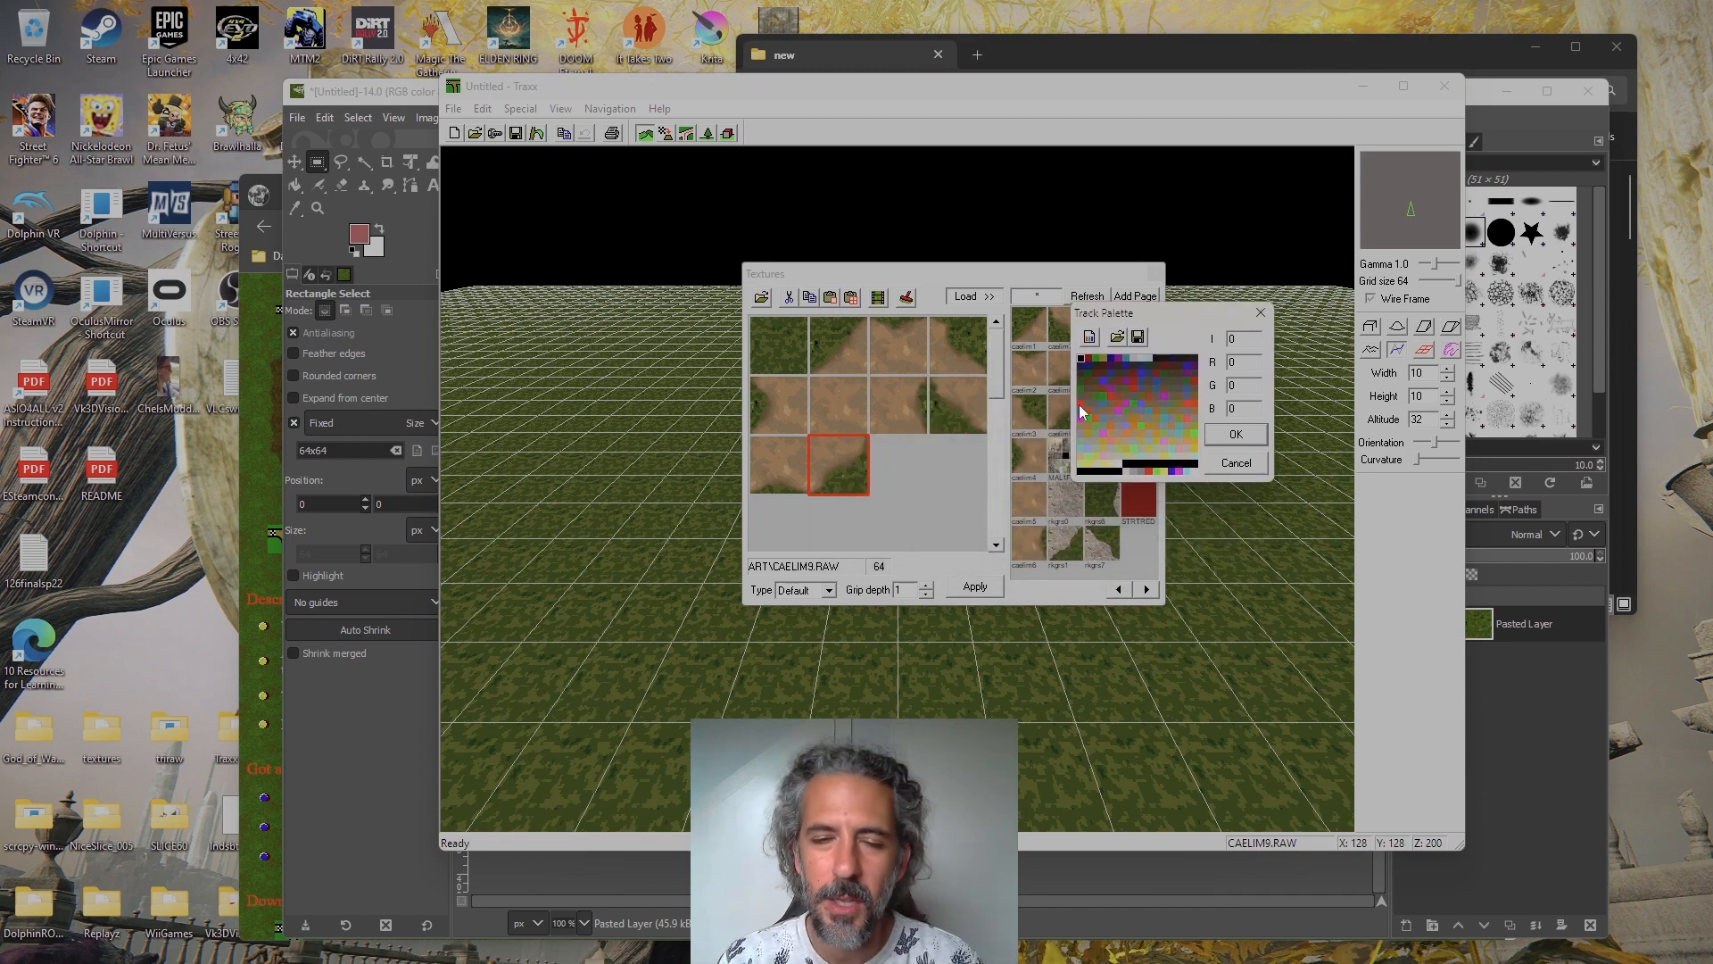
pyautogui.click(1090, 337)
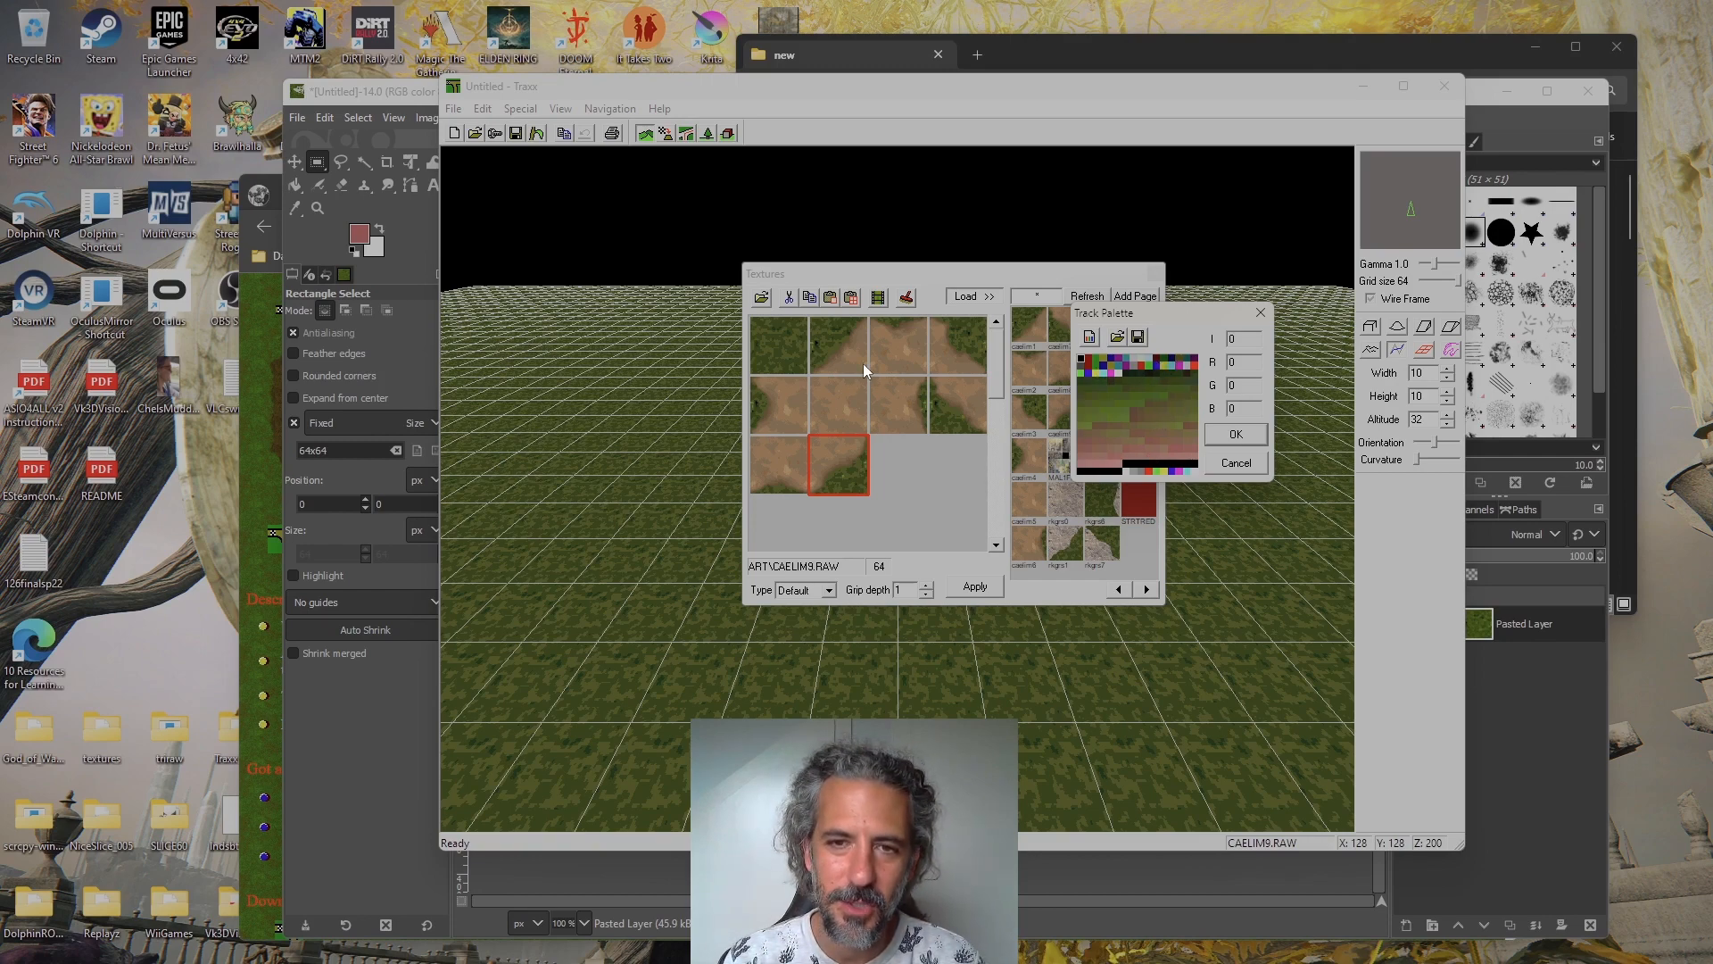
pyautogui.click(1255, 436)
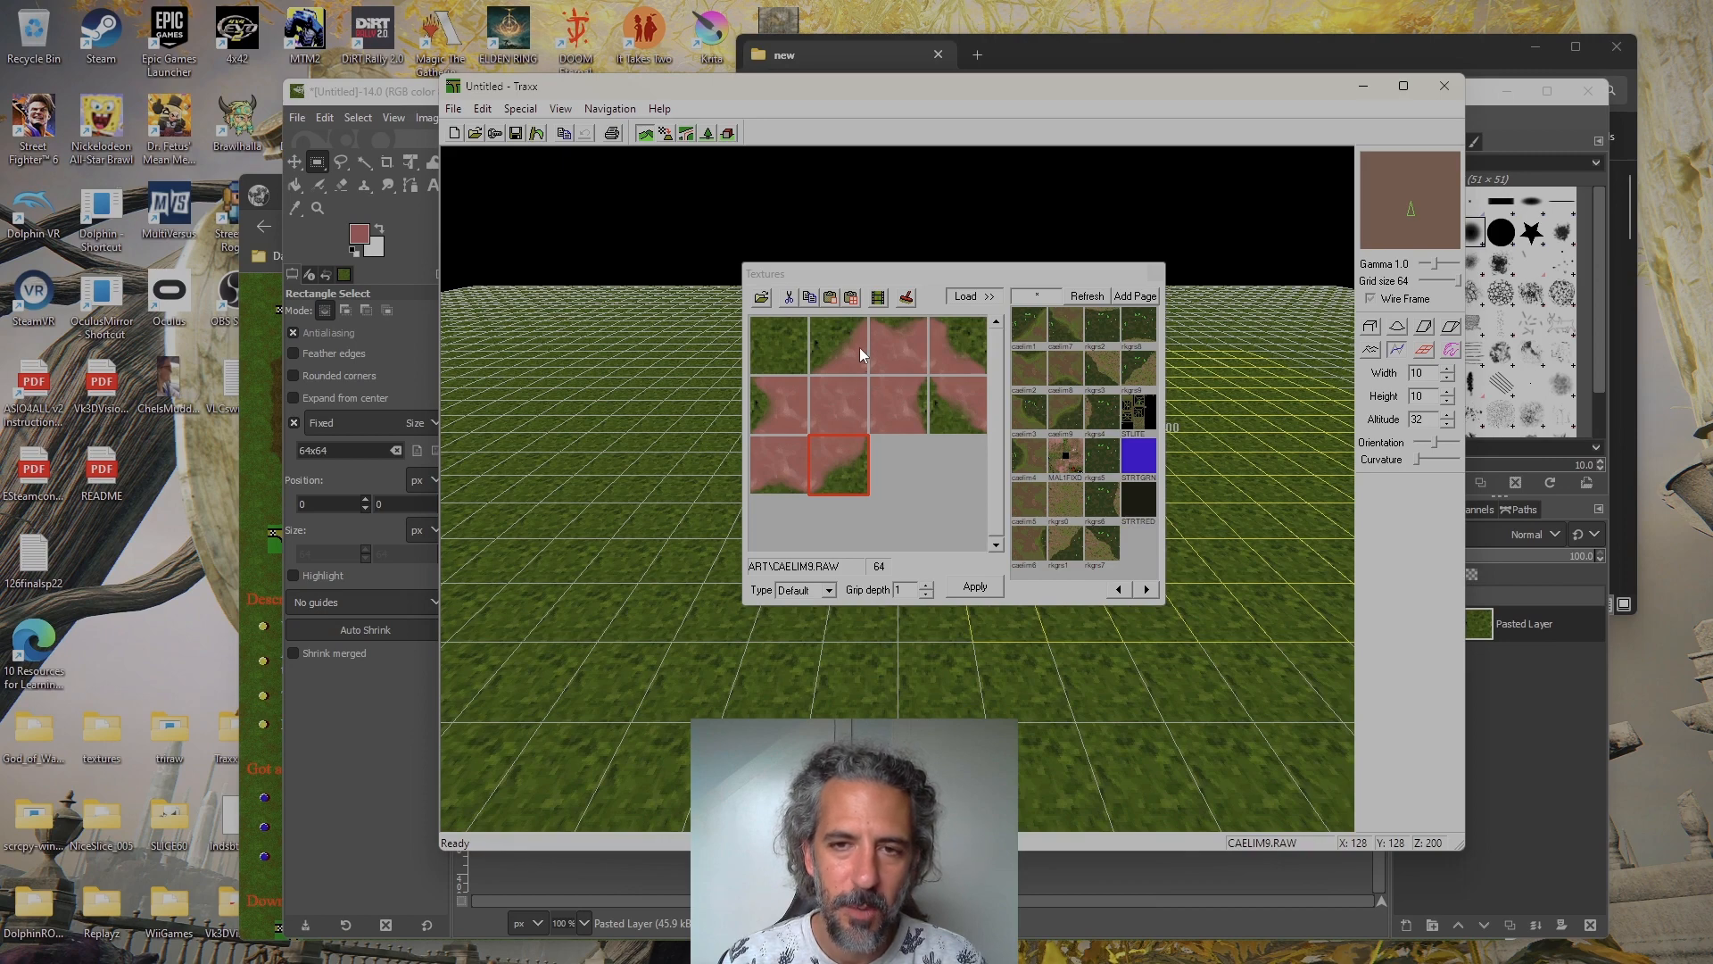
# Move the Textures window clear of the terrain and refresh its list of available art
pyautogui.moveTo(897, 276); pyautogui.dragTo(1237, 76)
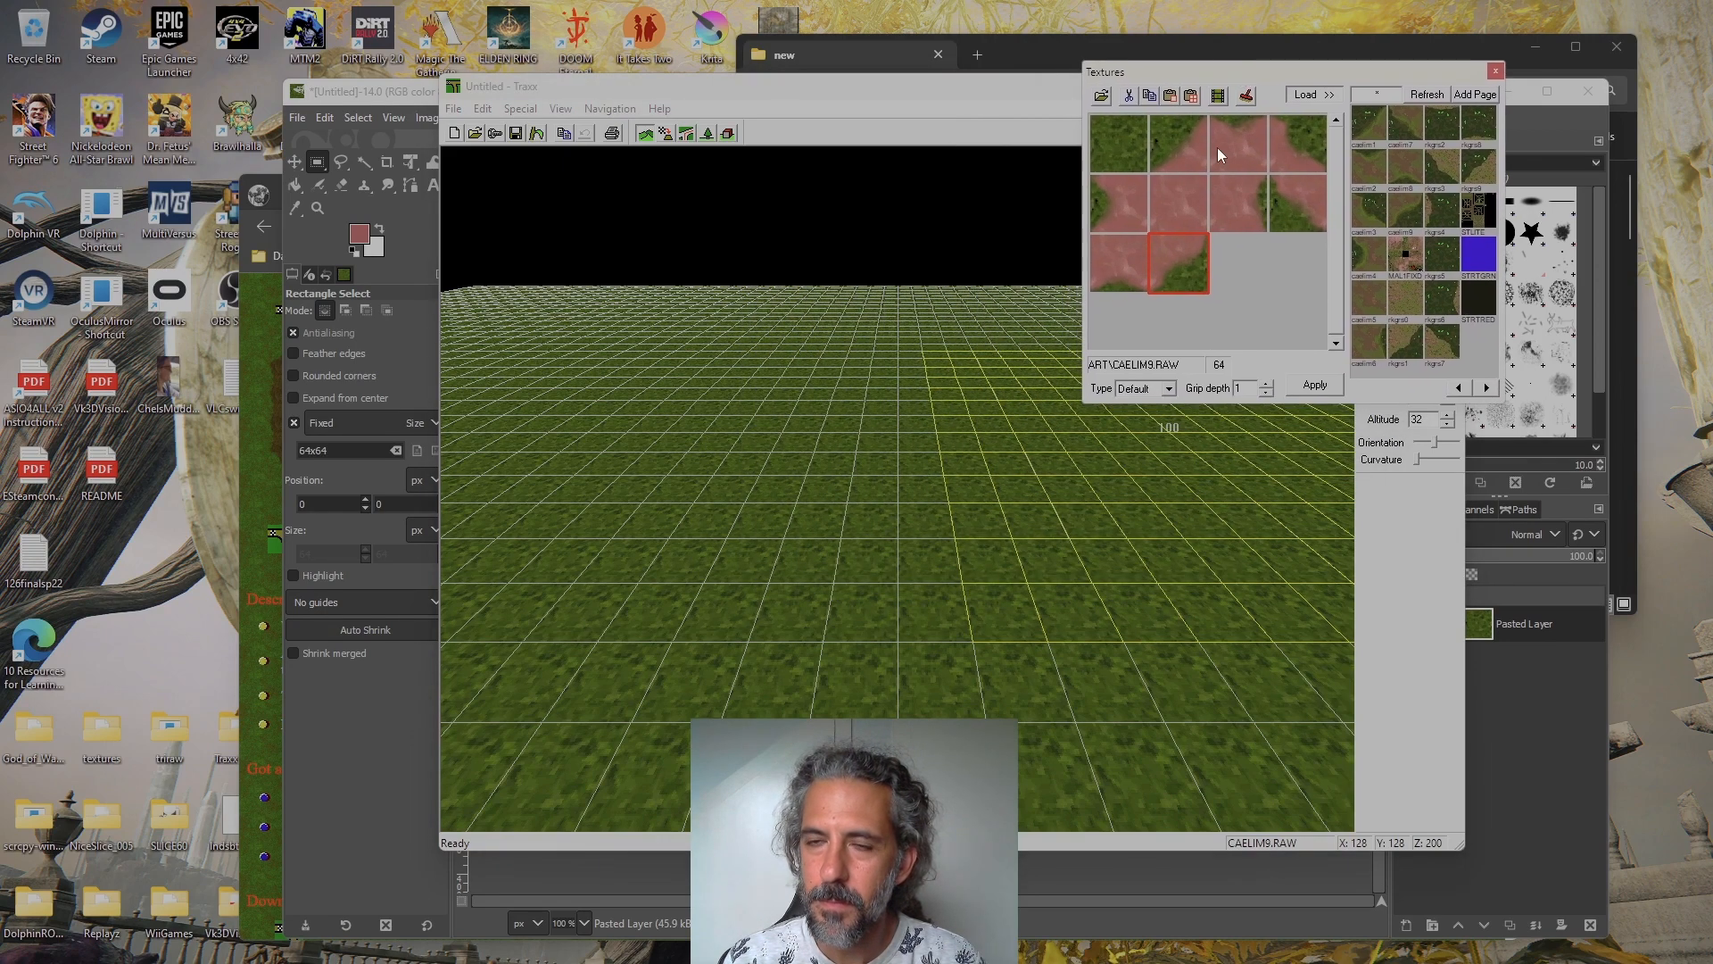
pyautogui.click(1427, 95)
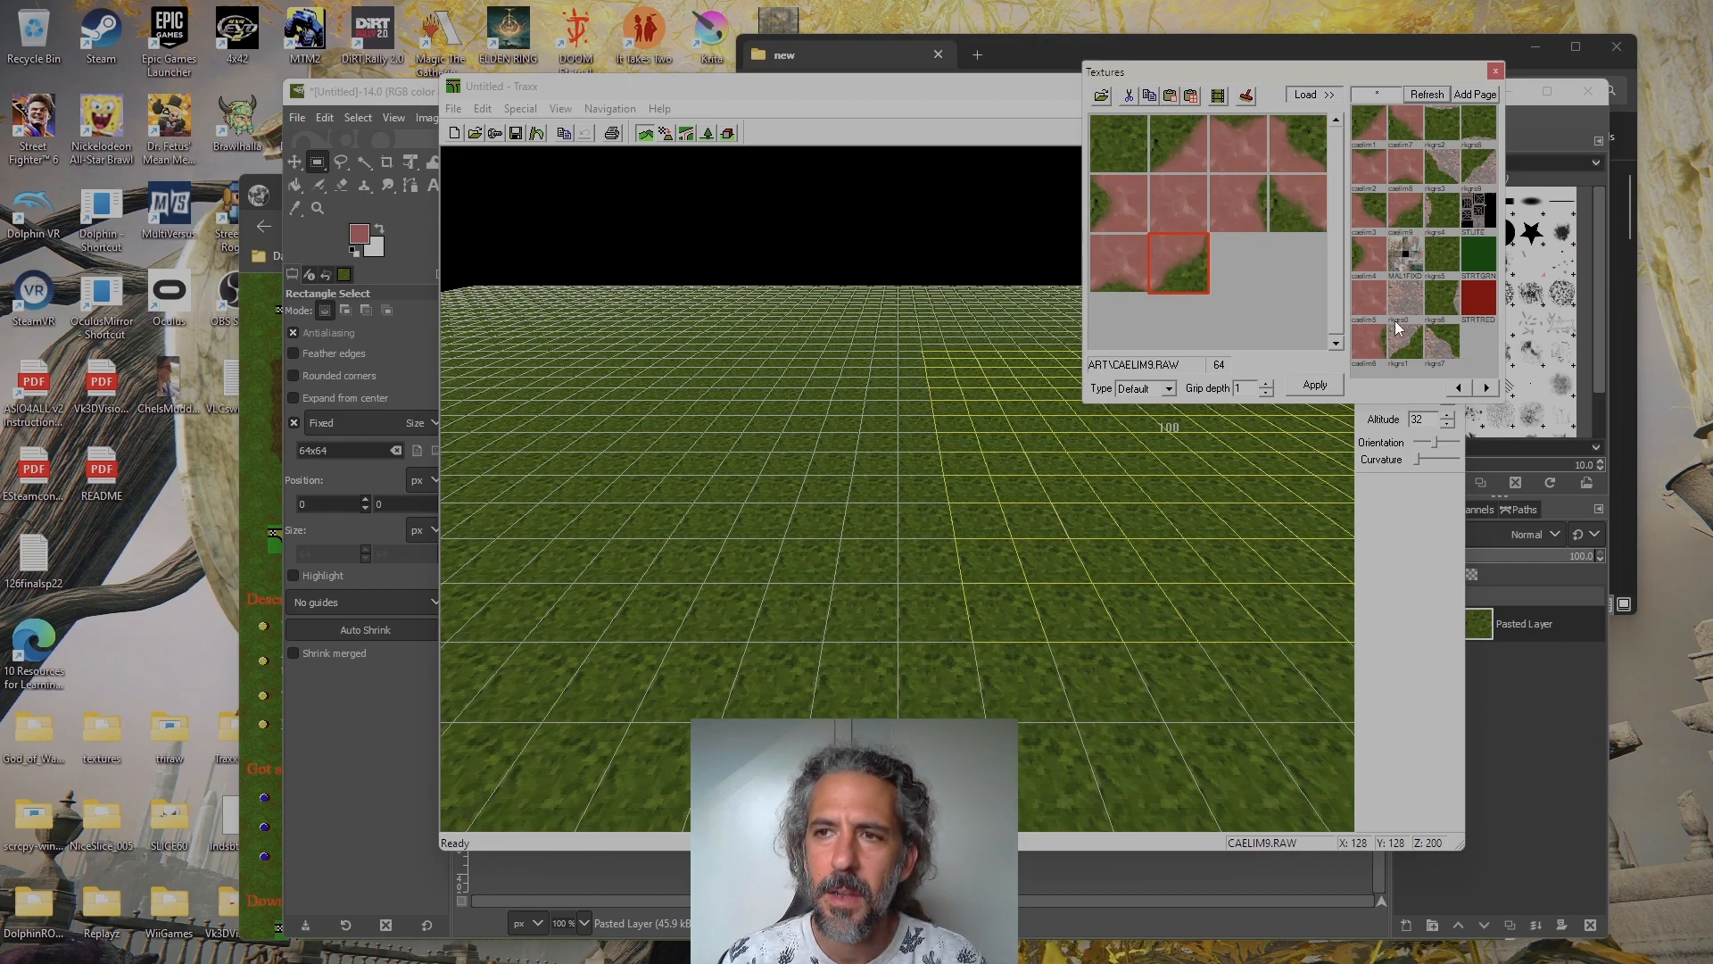
pyautogui.click(964, 405)
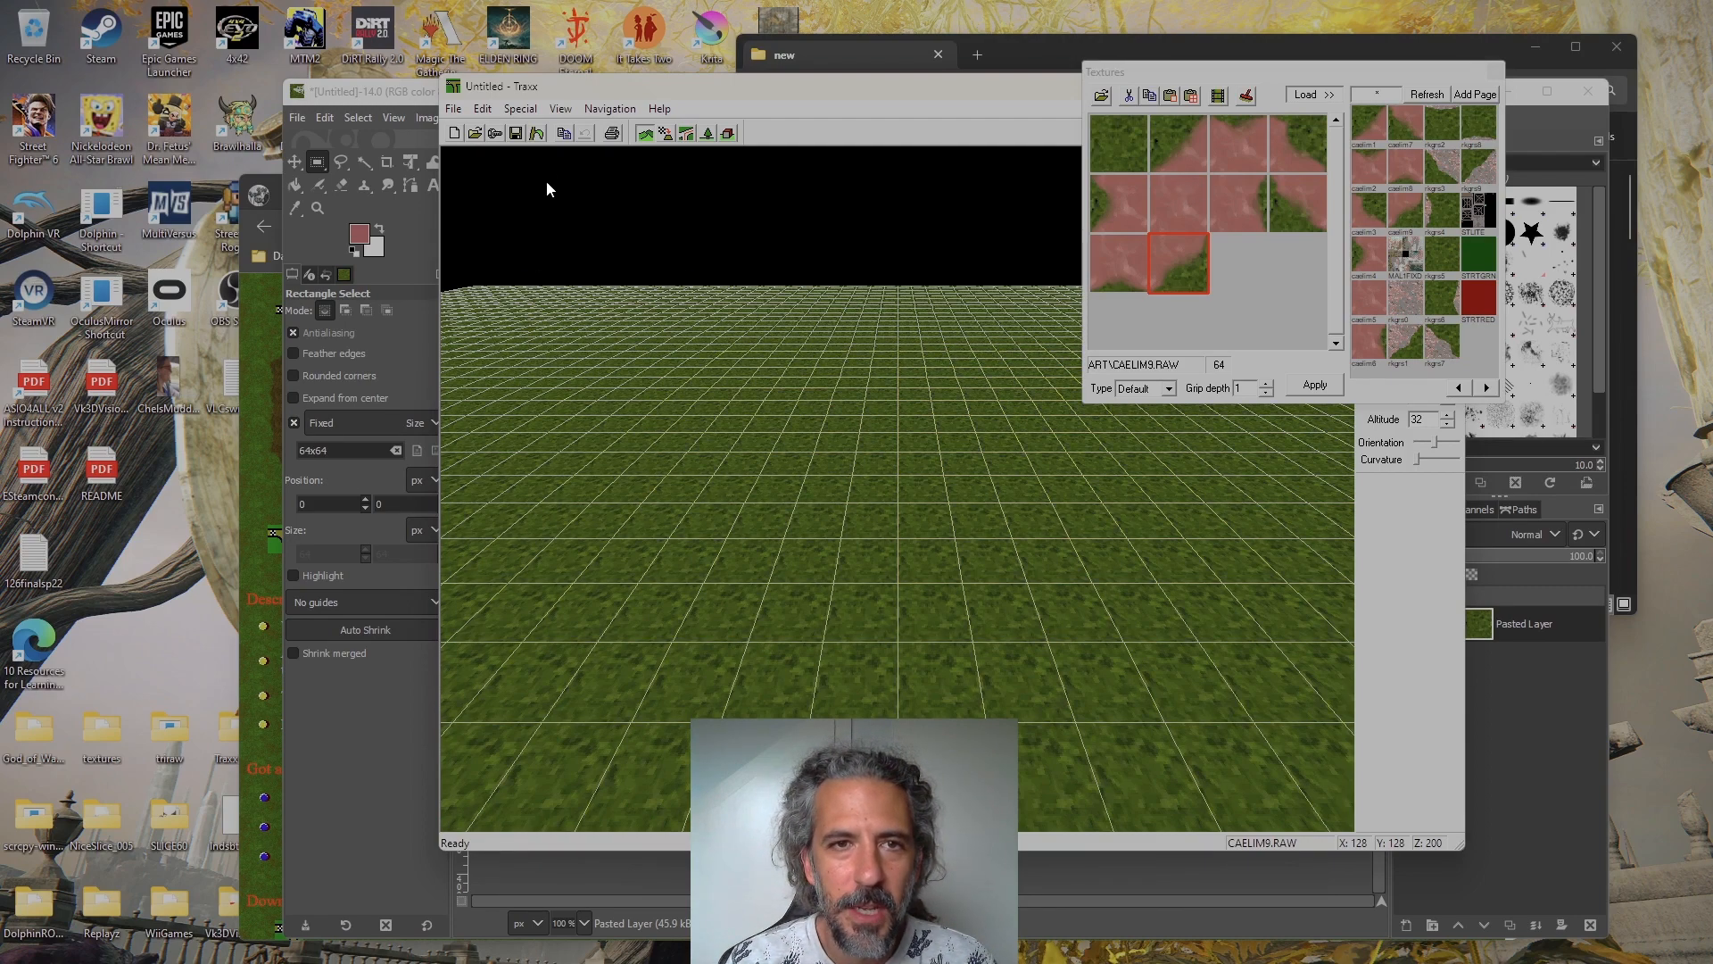
# Generate random Classic terrain with a minimum valley depth of 68 and the randomized seed 166
pyautogui.click(560, 108)
pyautogui.click(559, 108)
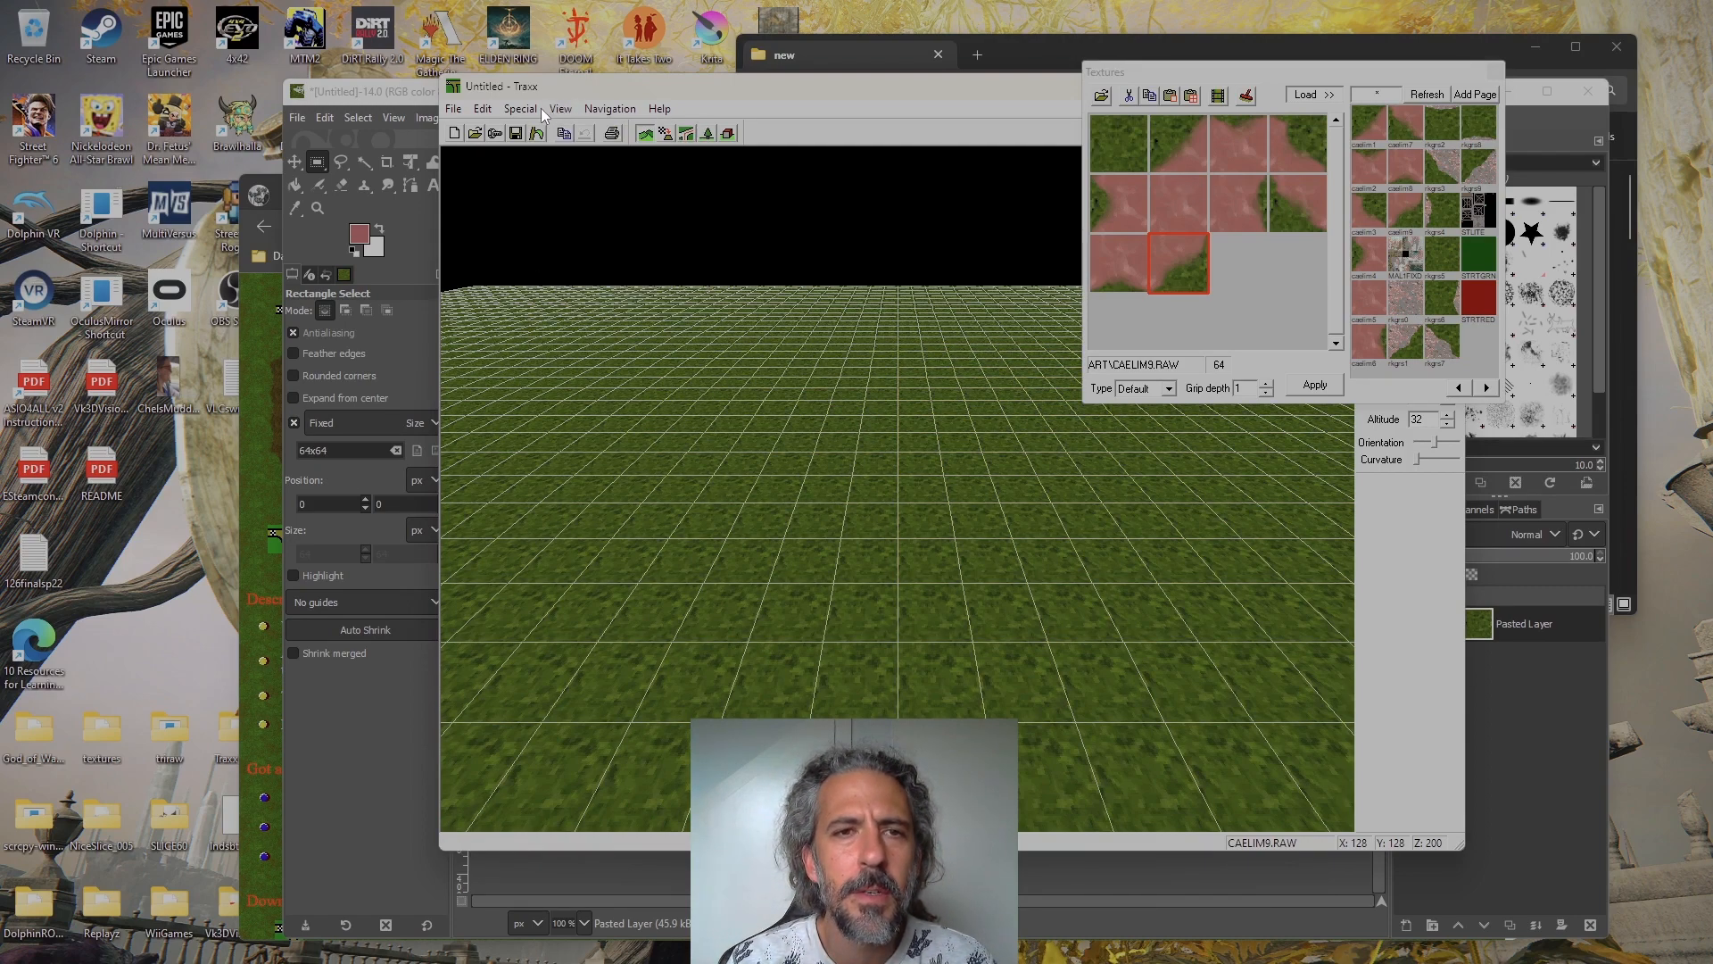
pyautogui.click(534, 108)
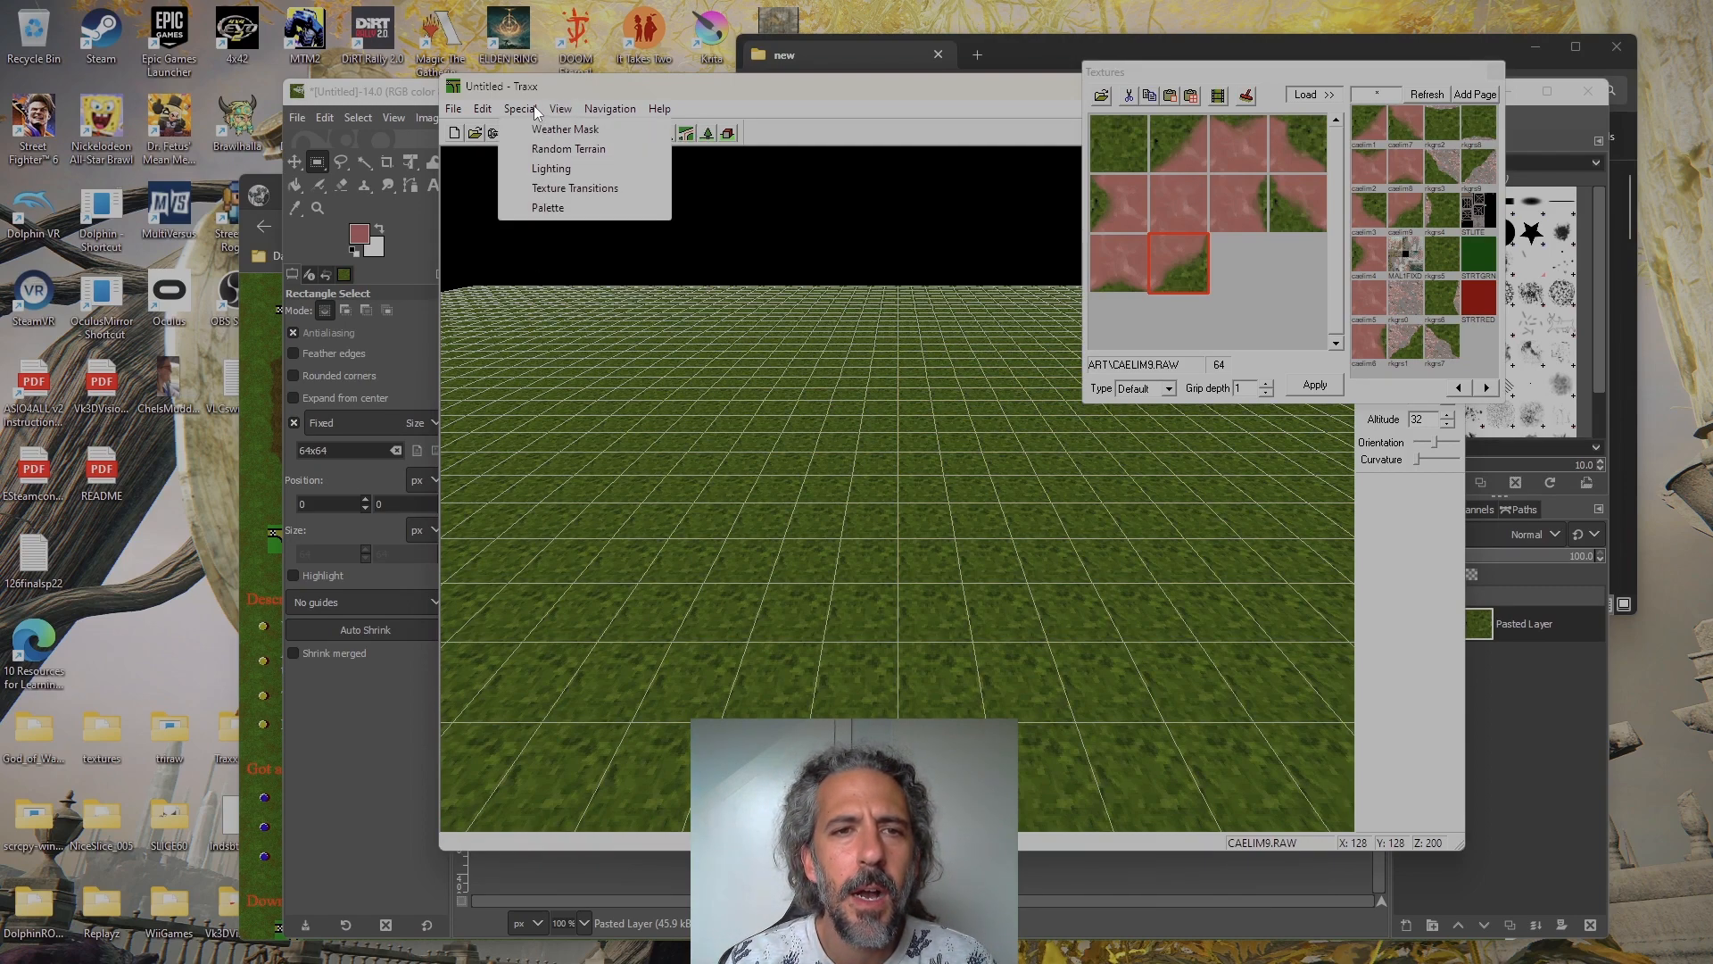
pyautogui.click(557, 144)
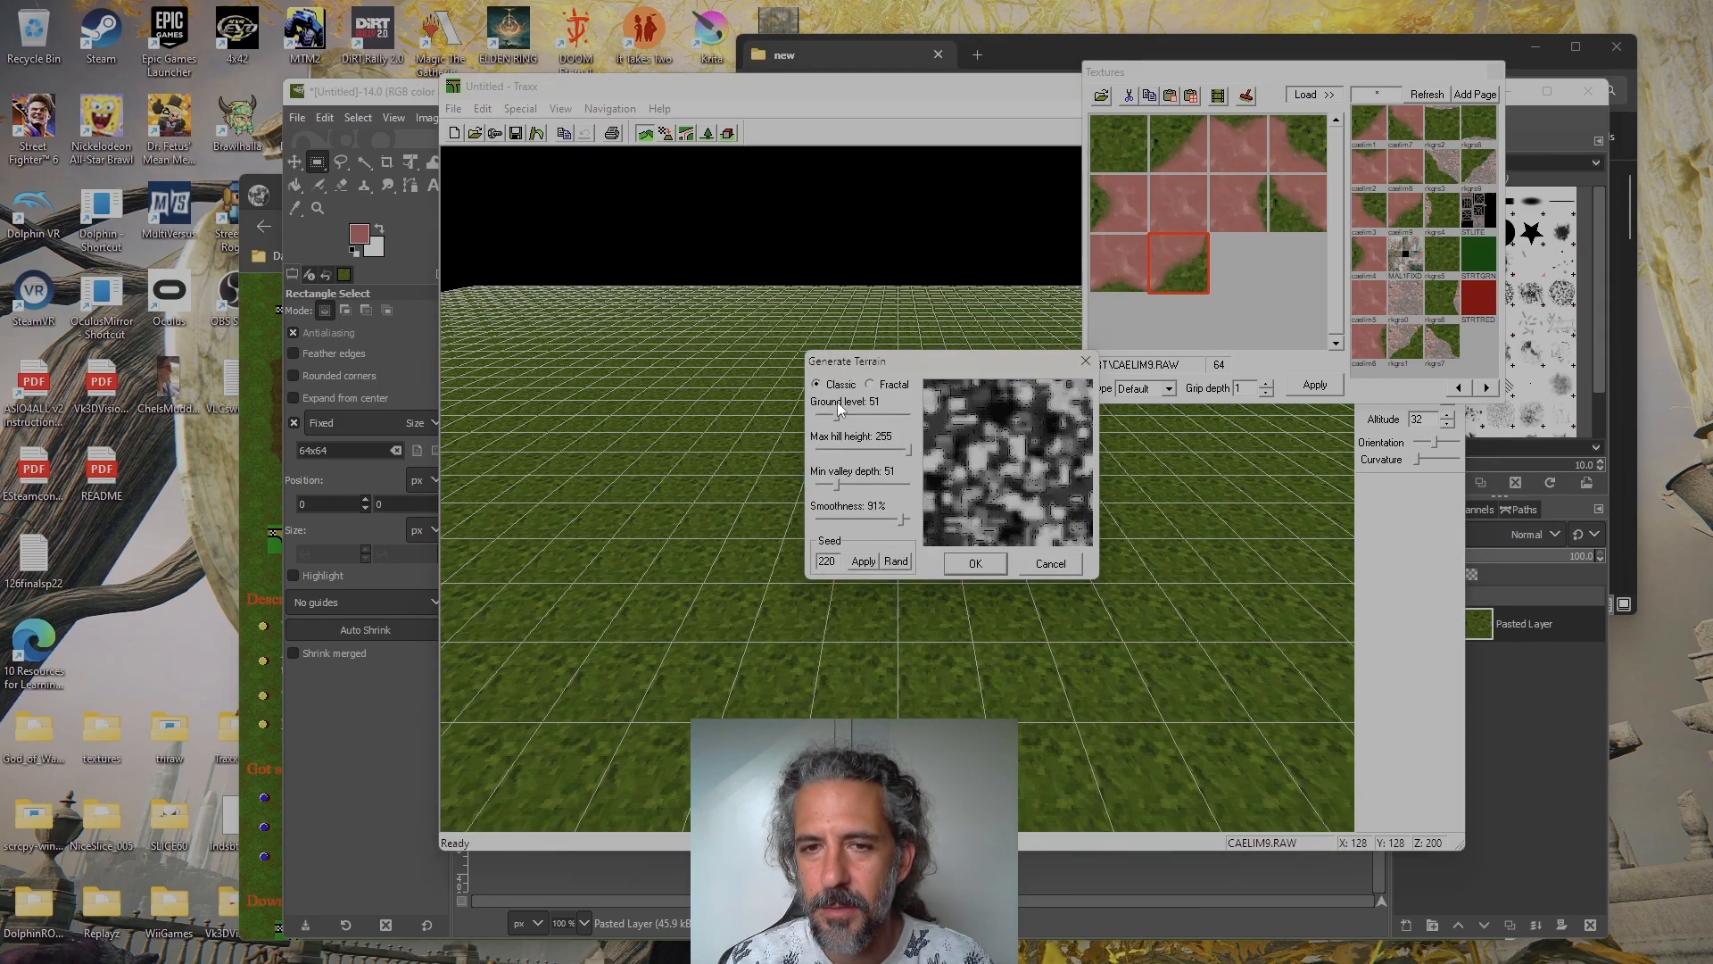
pyautogui.moveTo(908, 447); pyautogui.dragTo(844, 489)
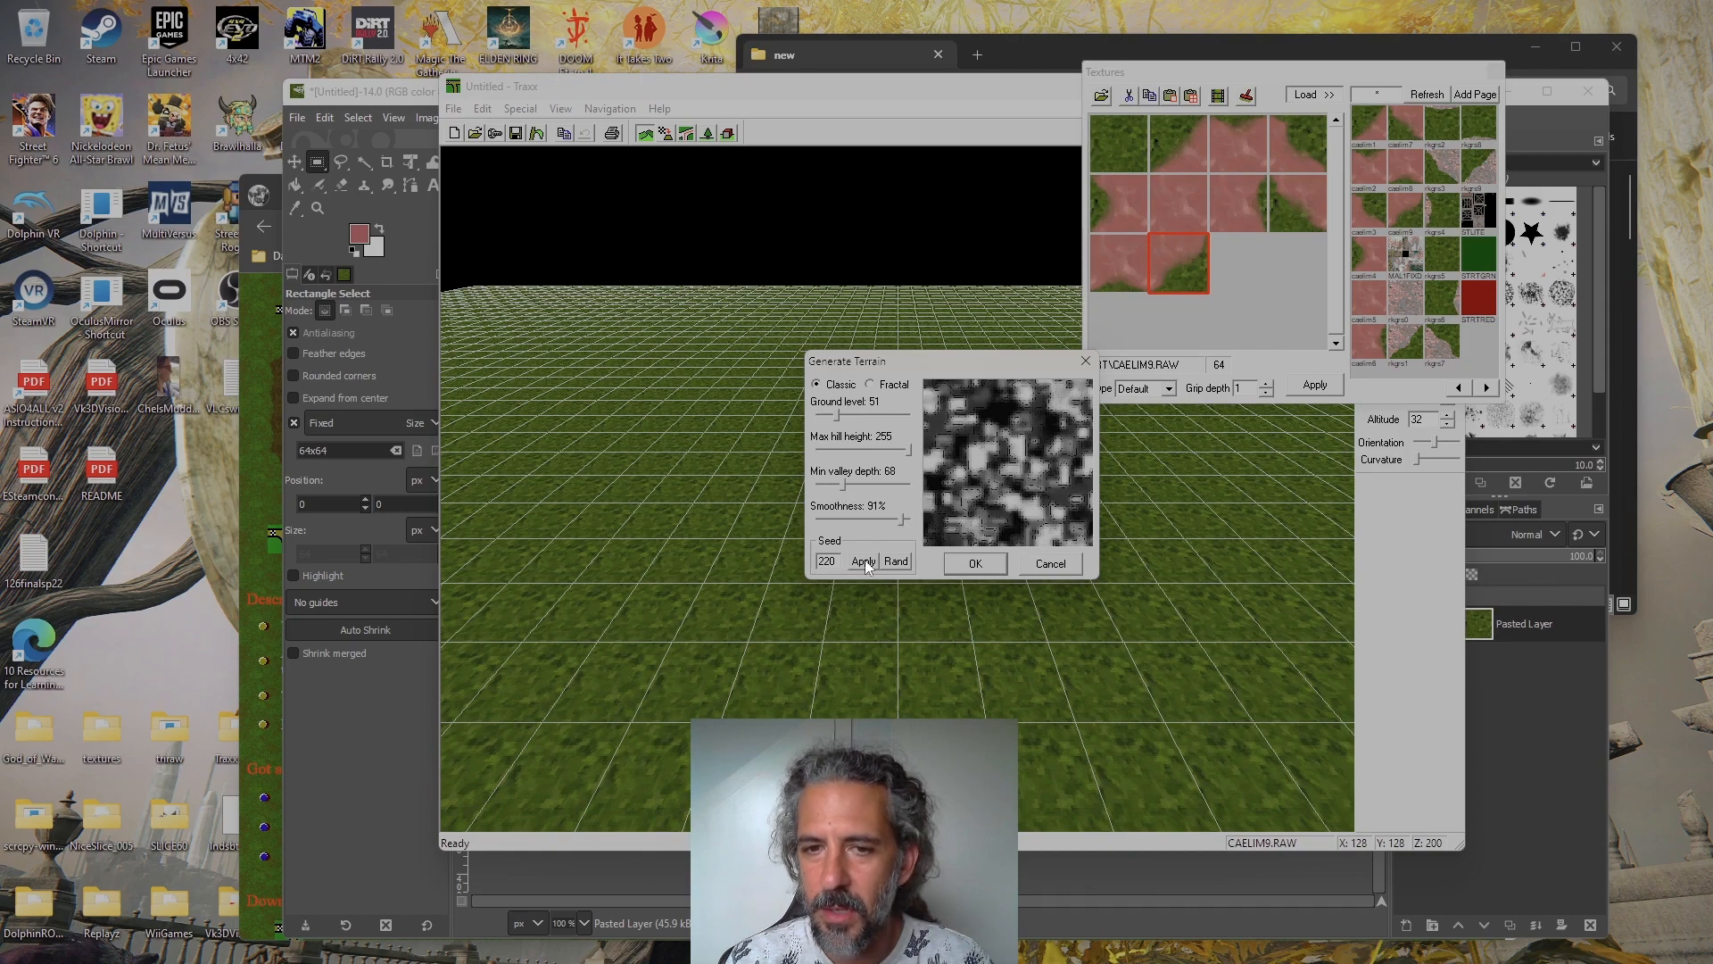
pyautogui.click(897, 562)
pyautogui.click(897, 562)
pyautogui.click(897, 562)
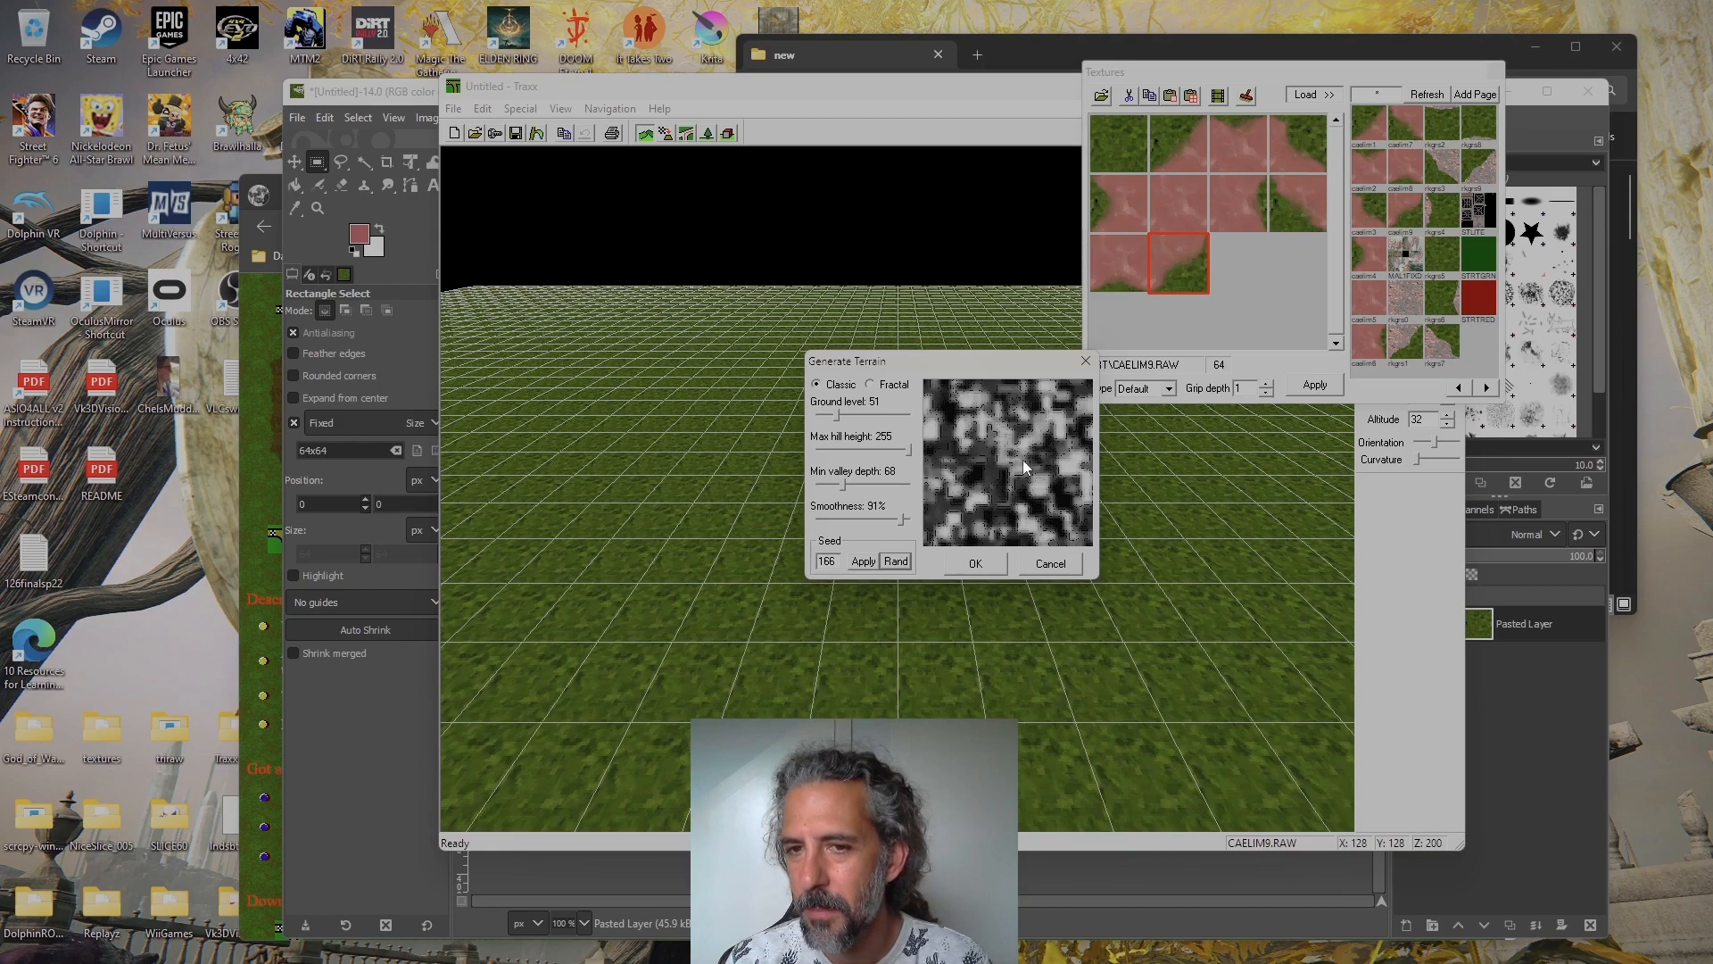
pyautogui.click(992, 562)
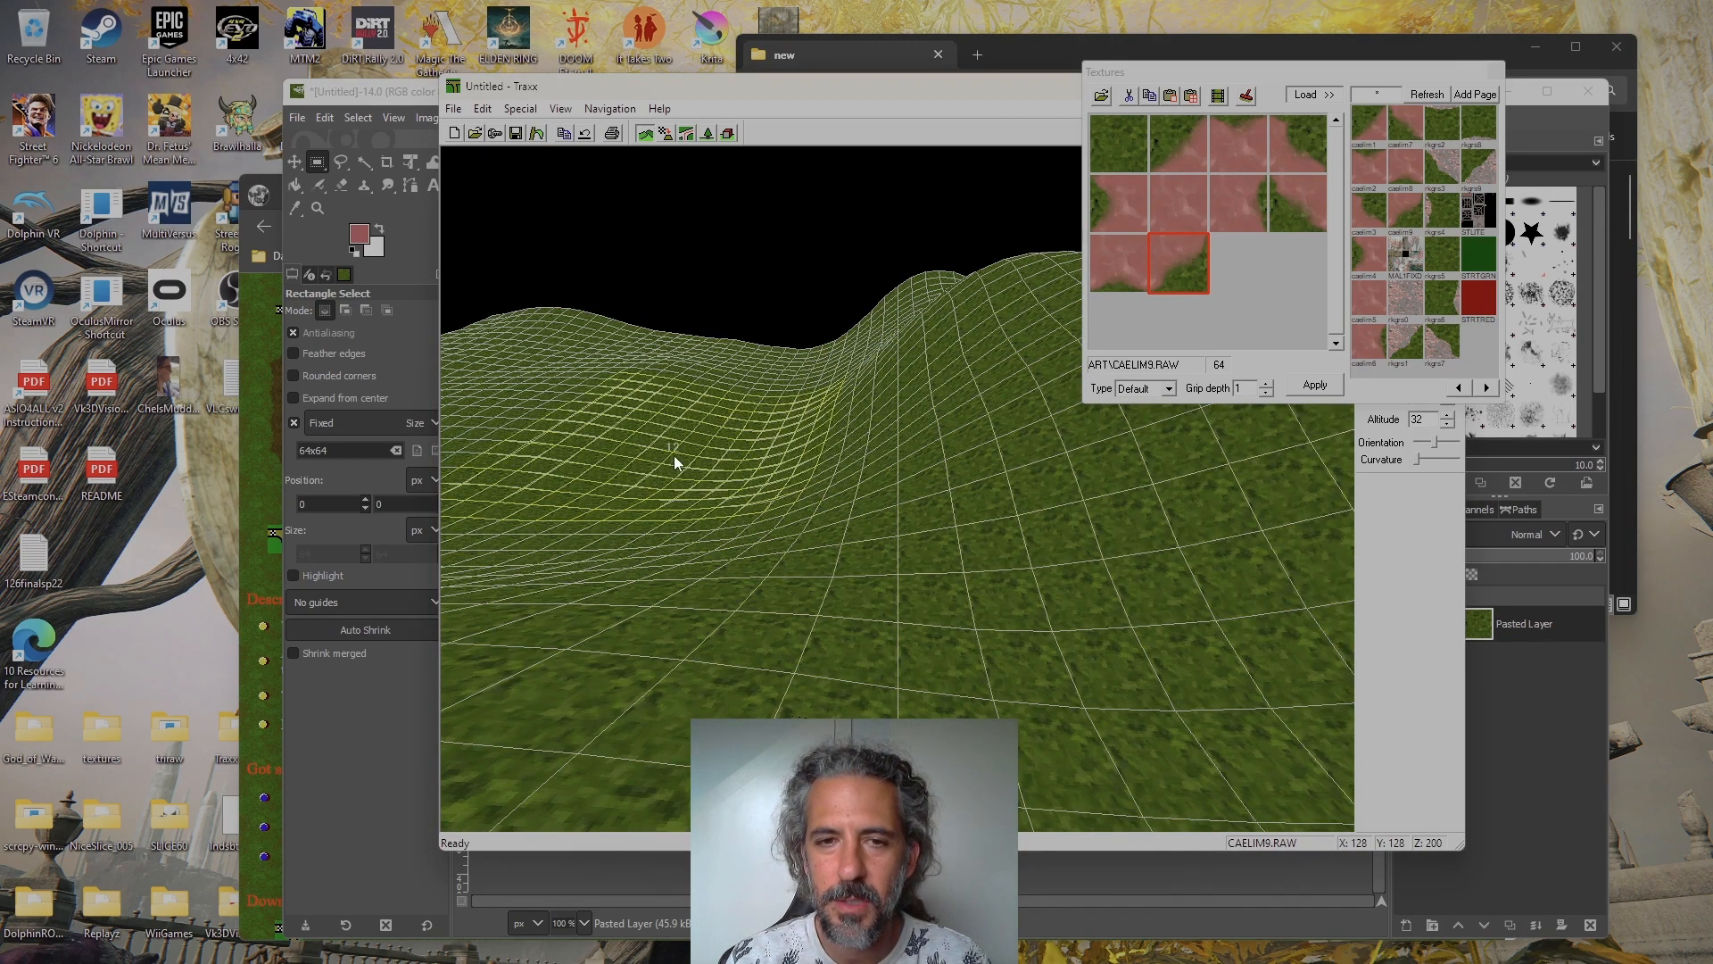
# Open the Auto Texture Transitions settings and place them clear of the loaded textures
pyautogui.press('Left')
pyautogui.press('Up')
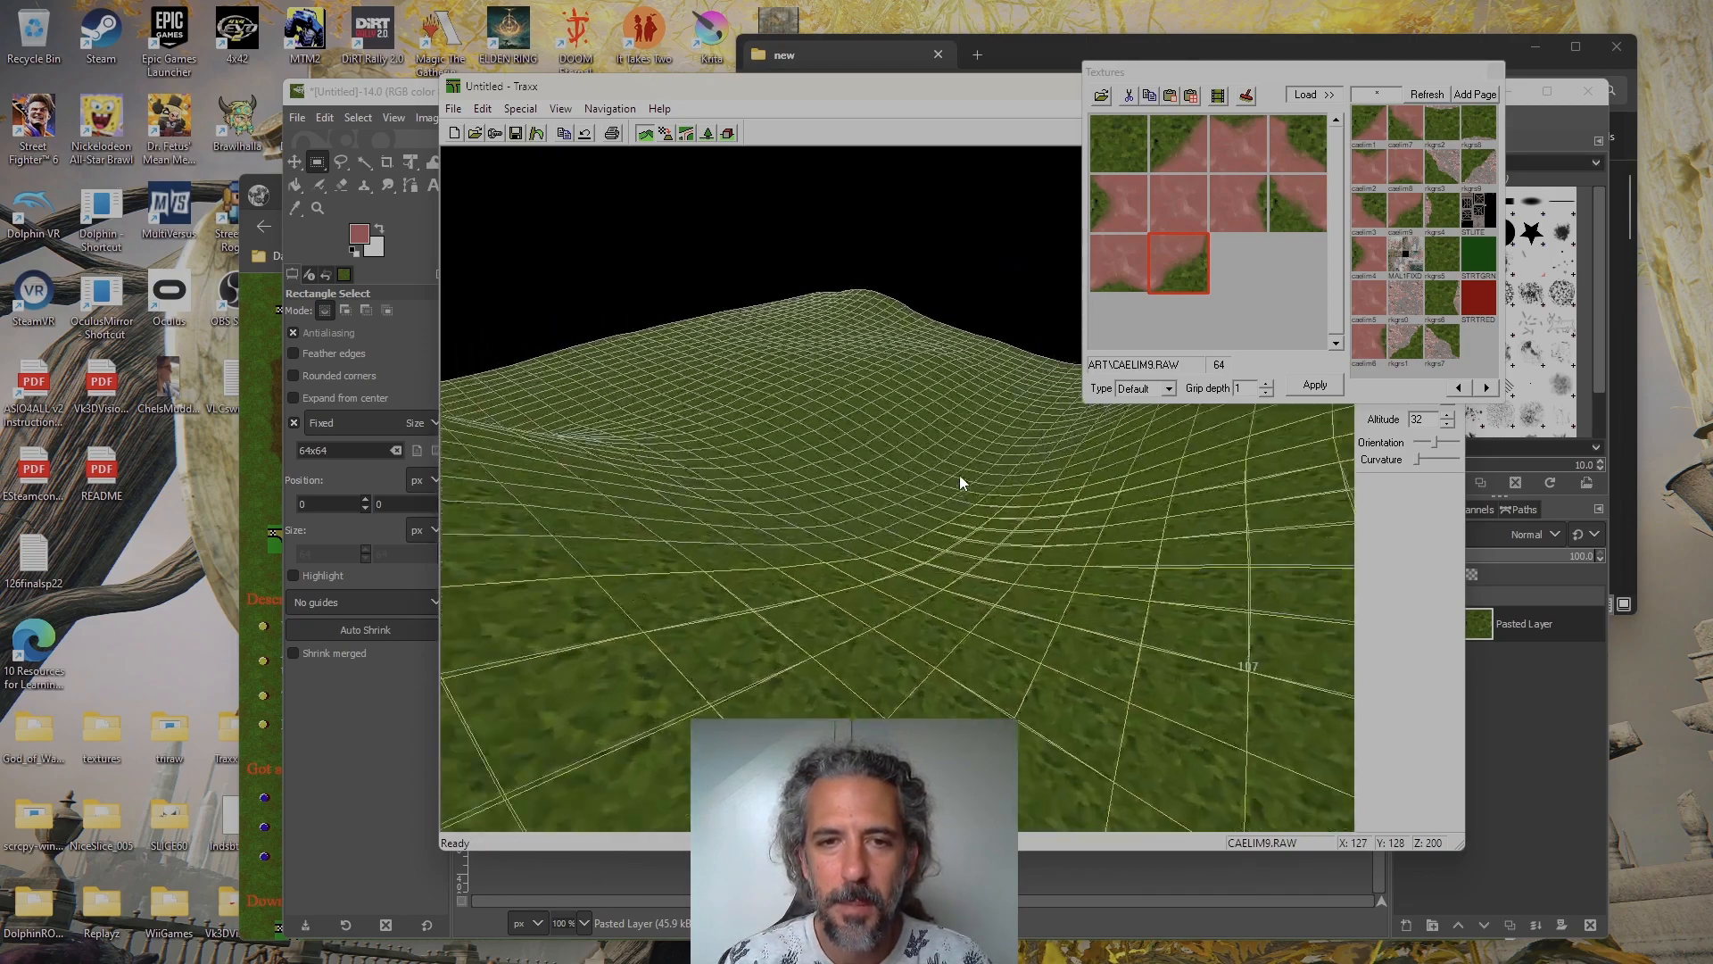
pyautogui.press('Right')
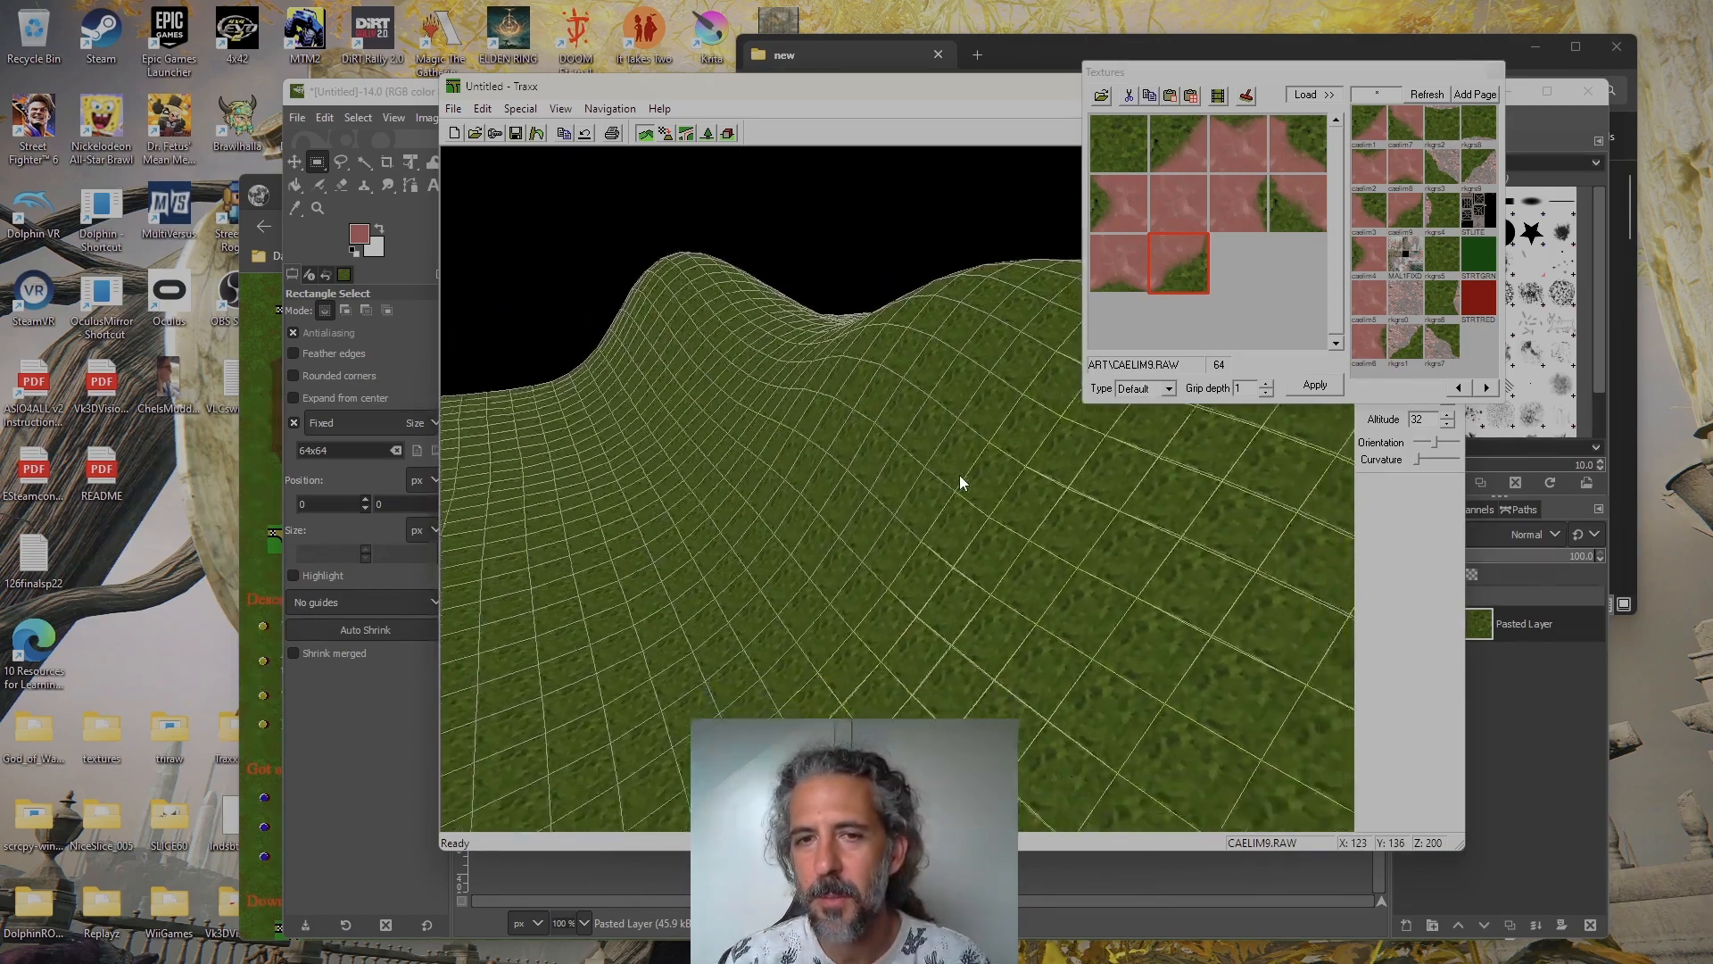
pyautogui.press('Left')
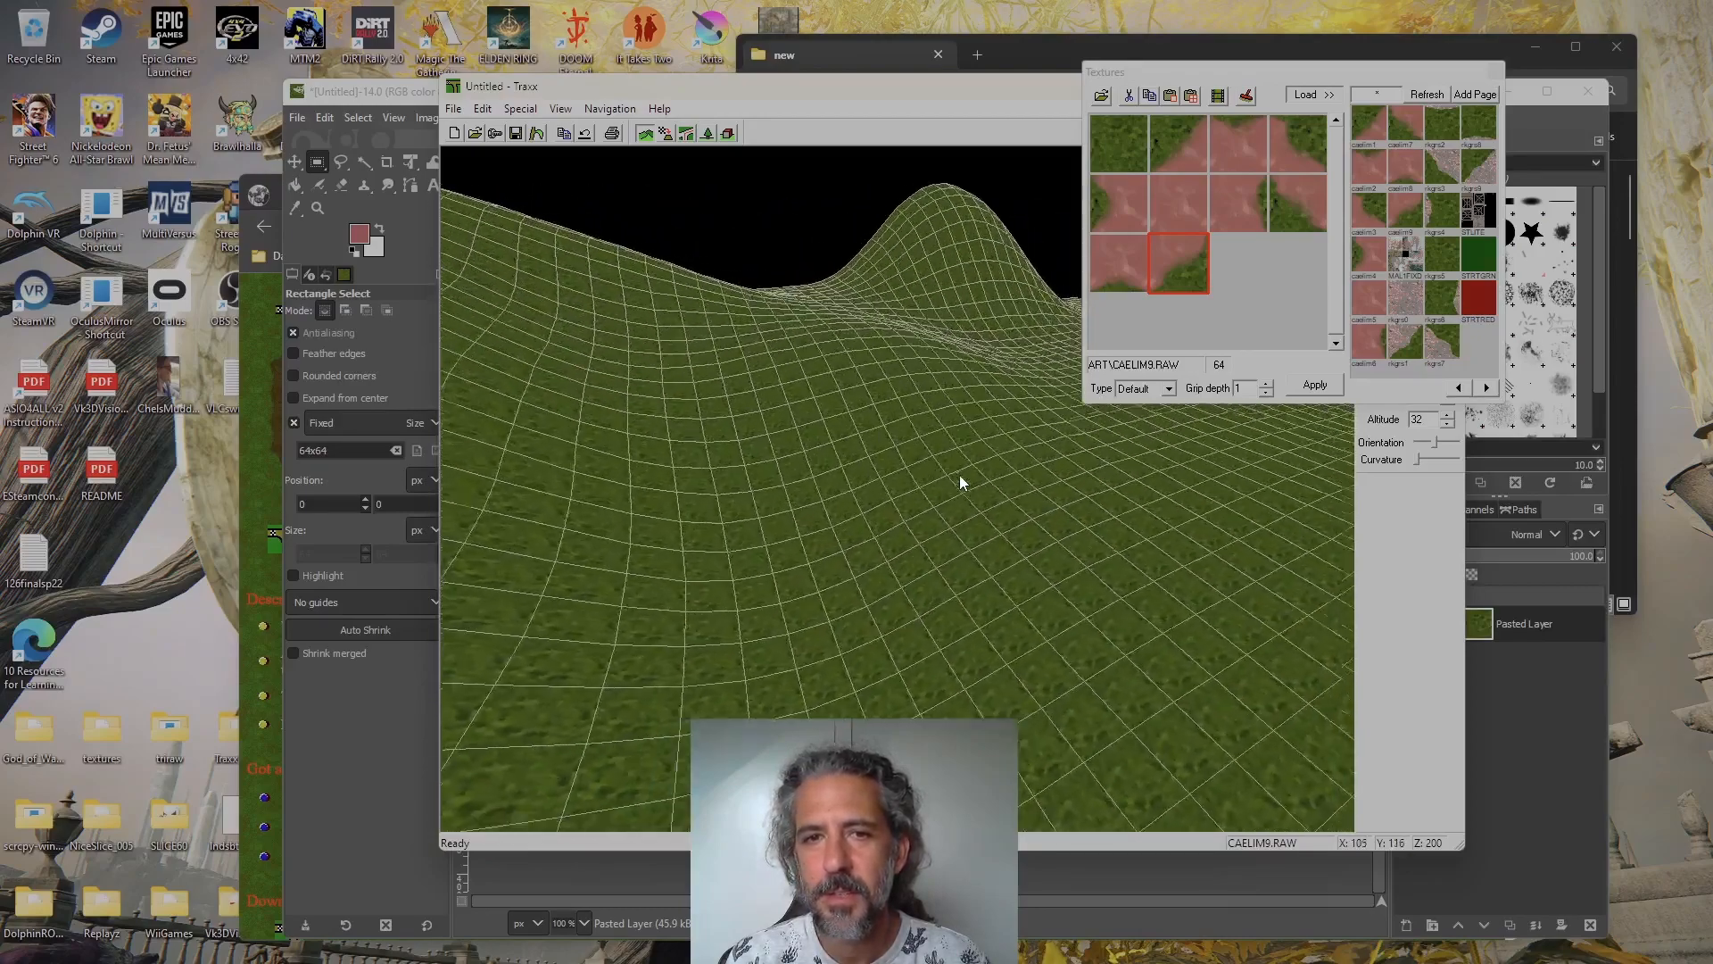
pyautogui.press('Right')
pyautogui.press('Right')
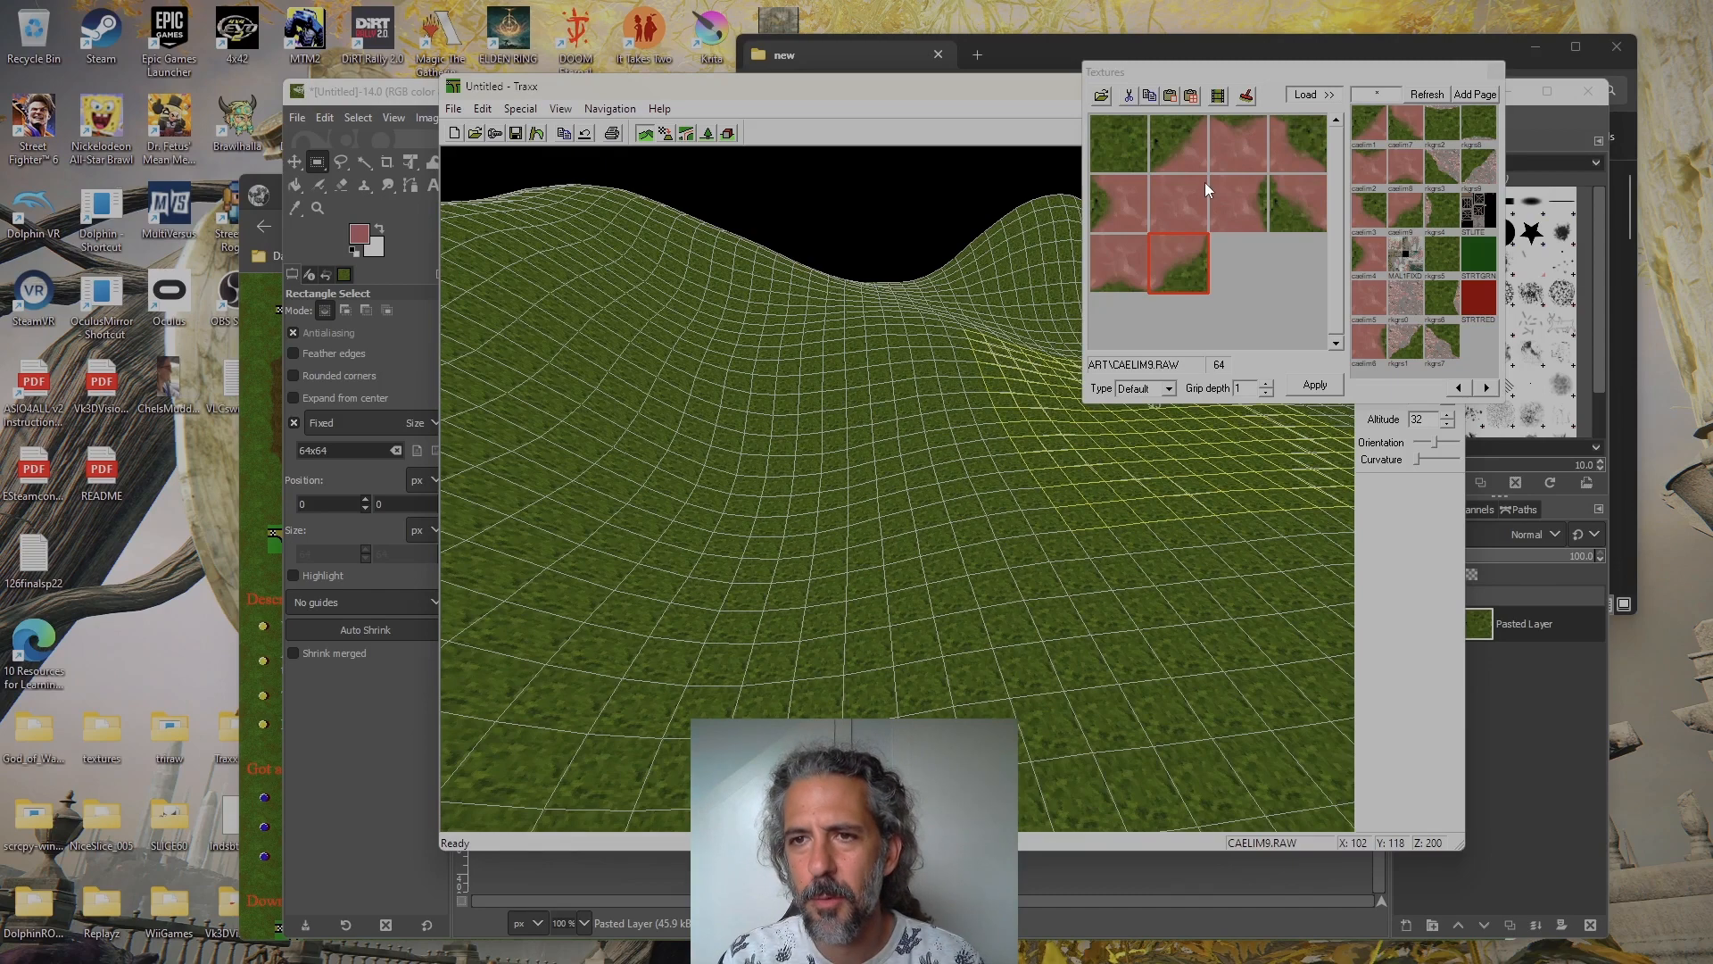
pyautogui.click(557, 109)
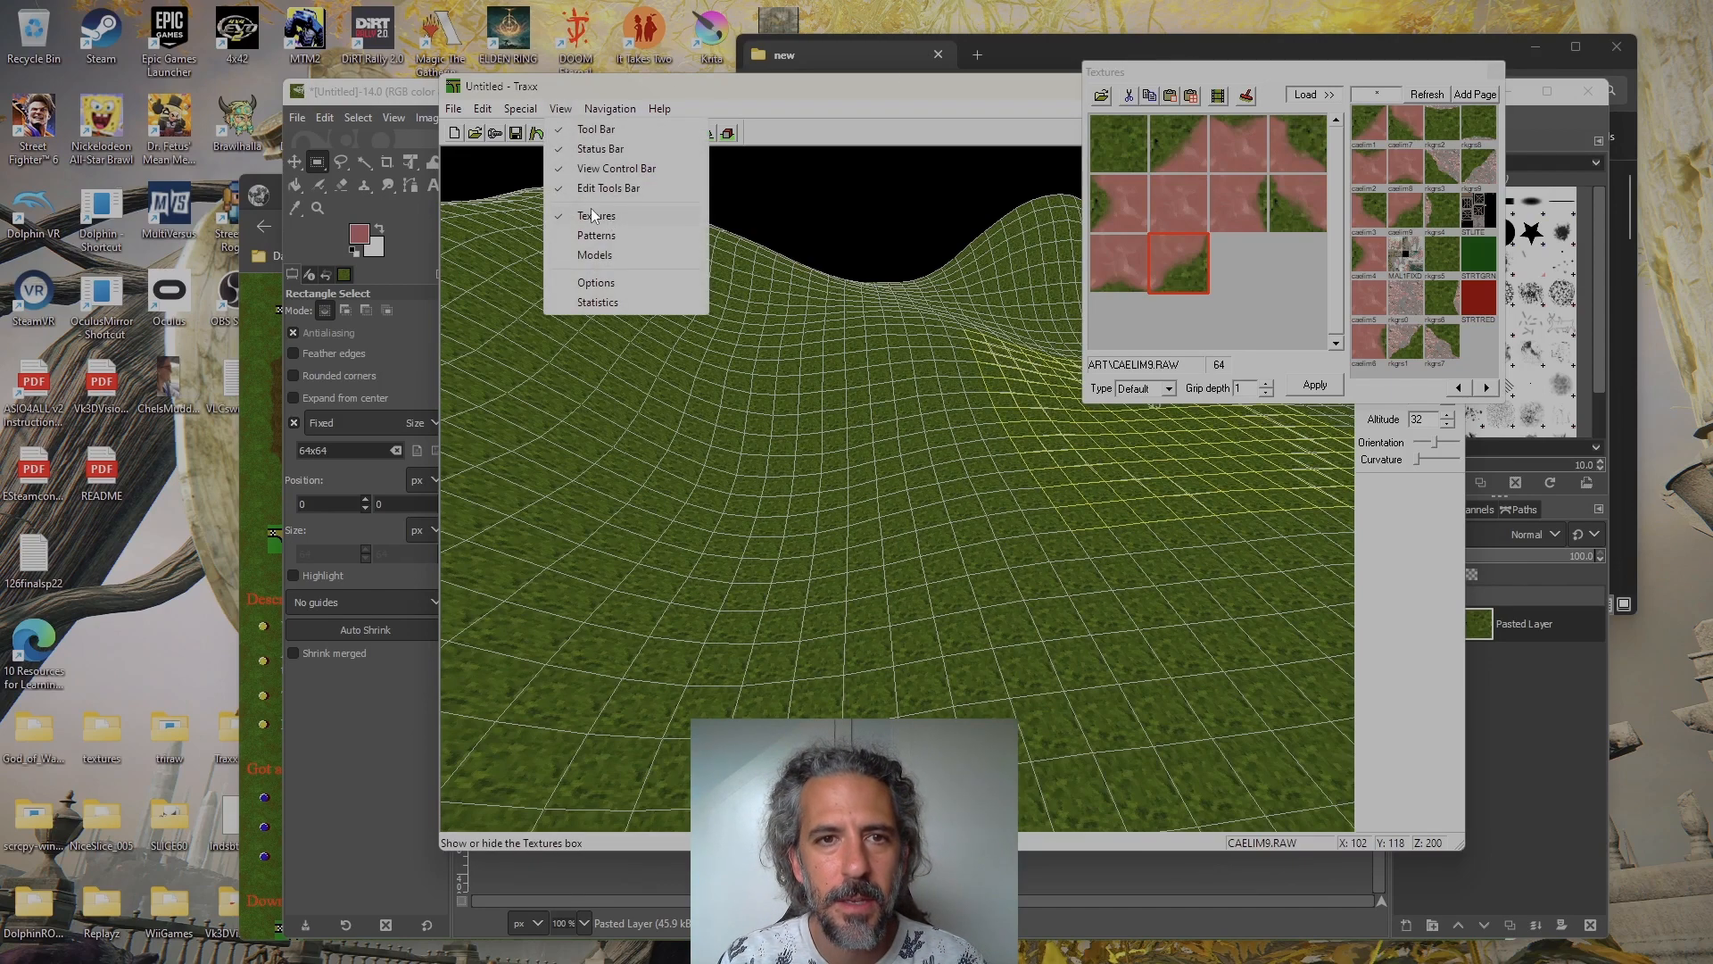
pyautogui.moveTo(520, 109)
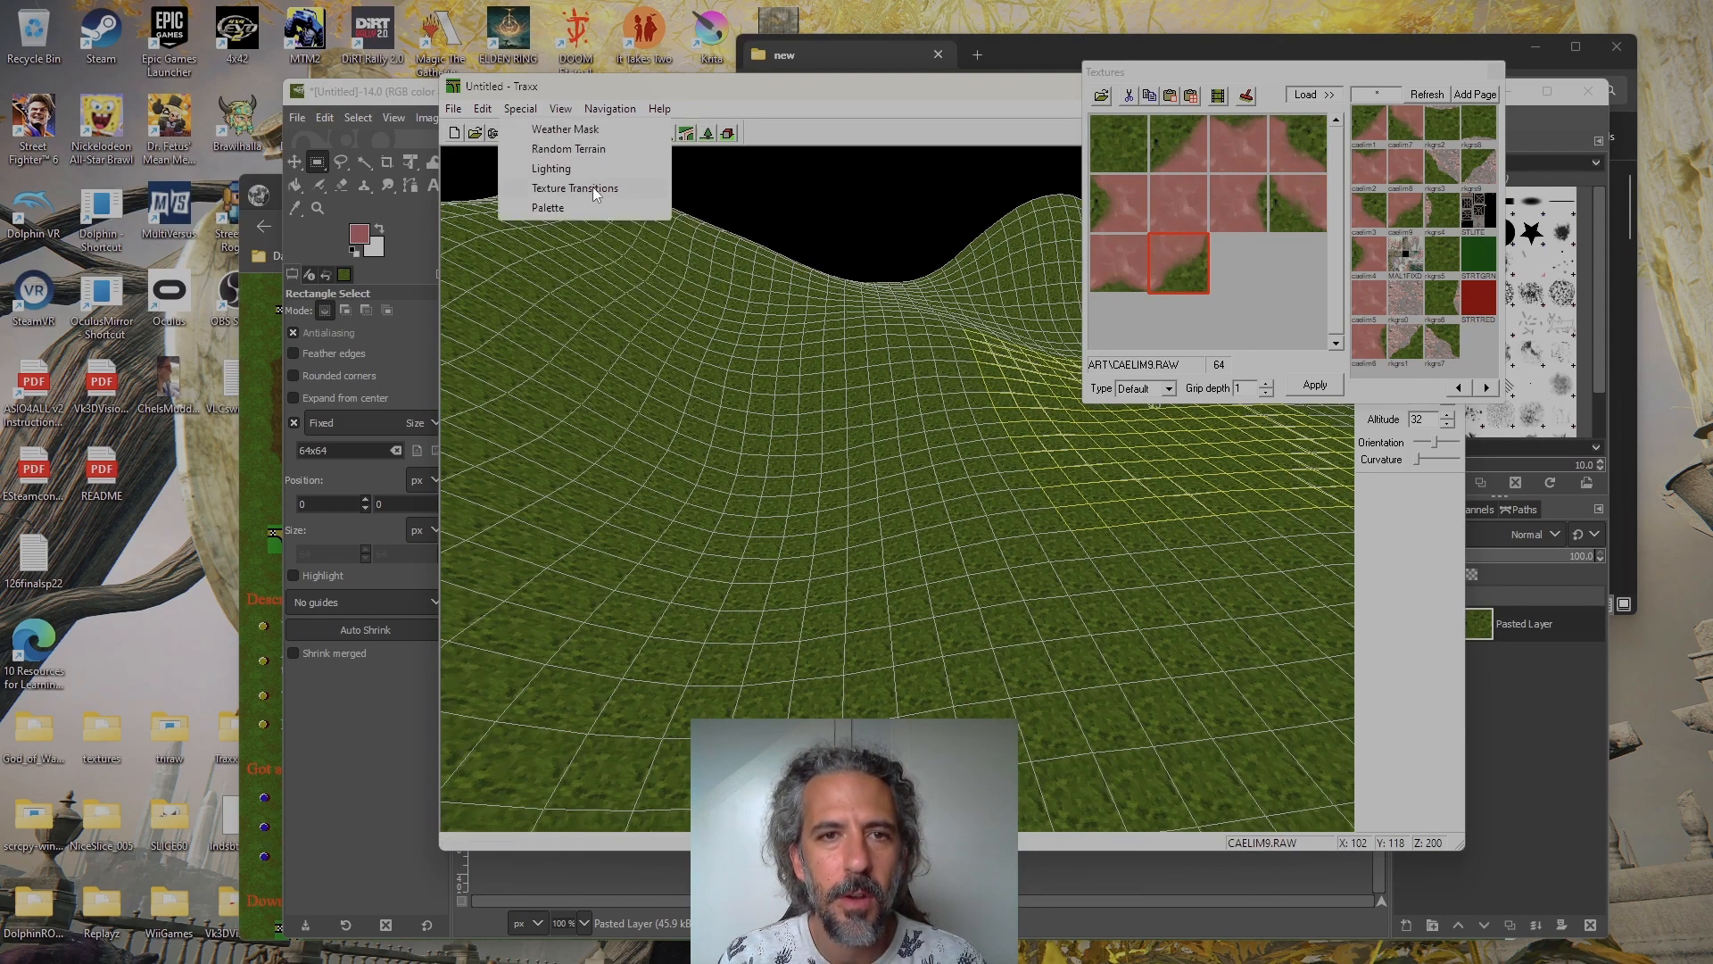
pyautogui.click(548, 187)
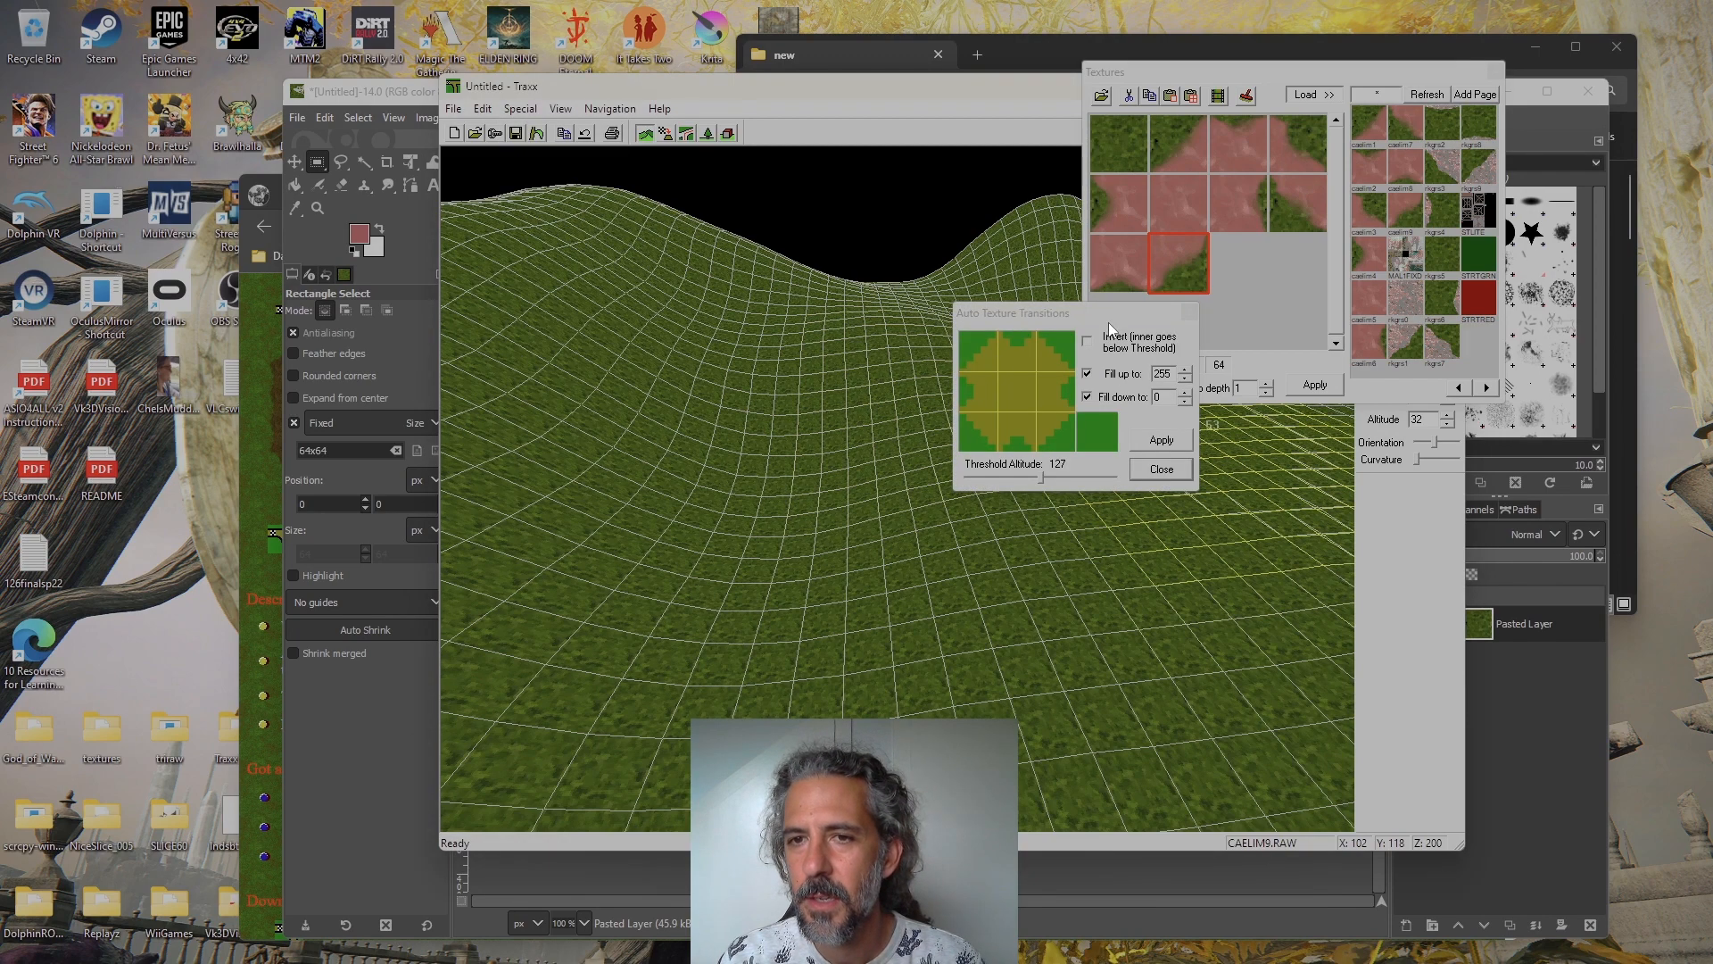
pyautogui.moveTo(1112, 313); pyautogui.dragTo(1265, 439)
# Assign caelim1 through caelim9 in order to the nine transition grid cells and rkgrs5 to the separate outer grass cell
pyautogui.click(1179, 165)
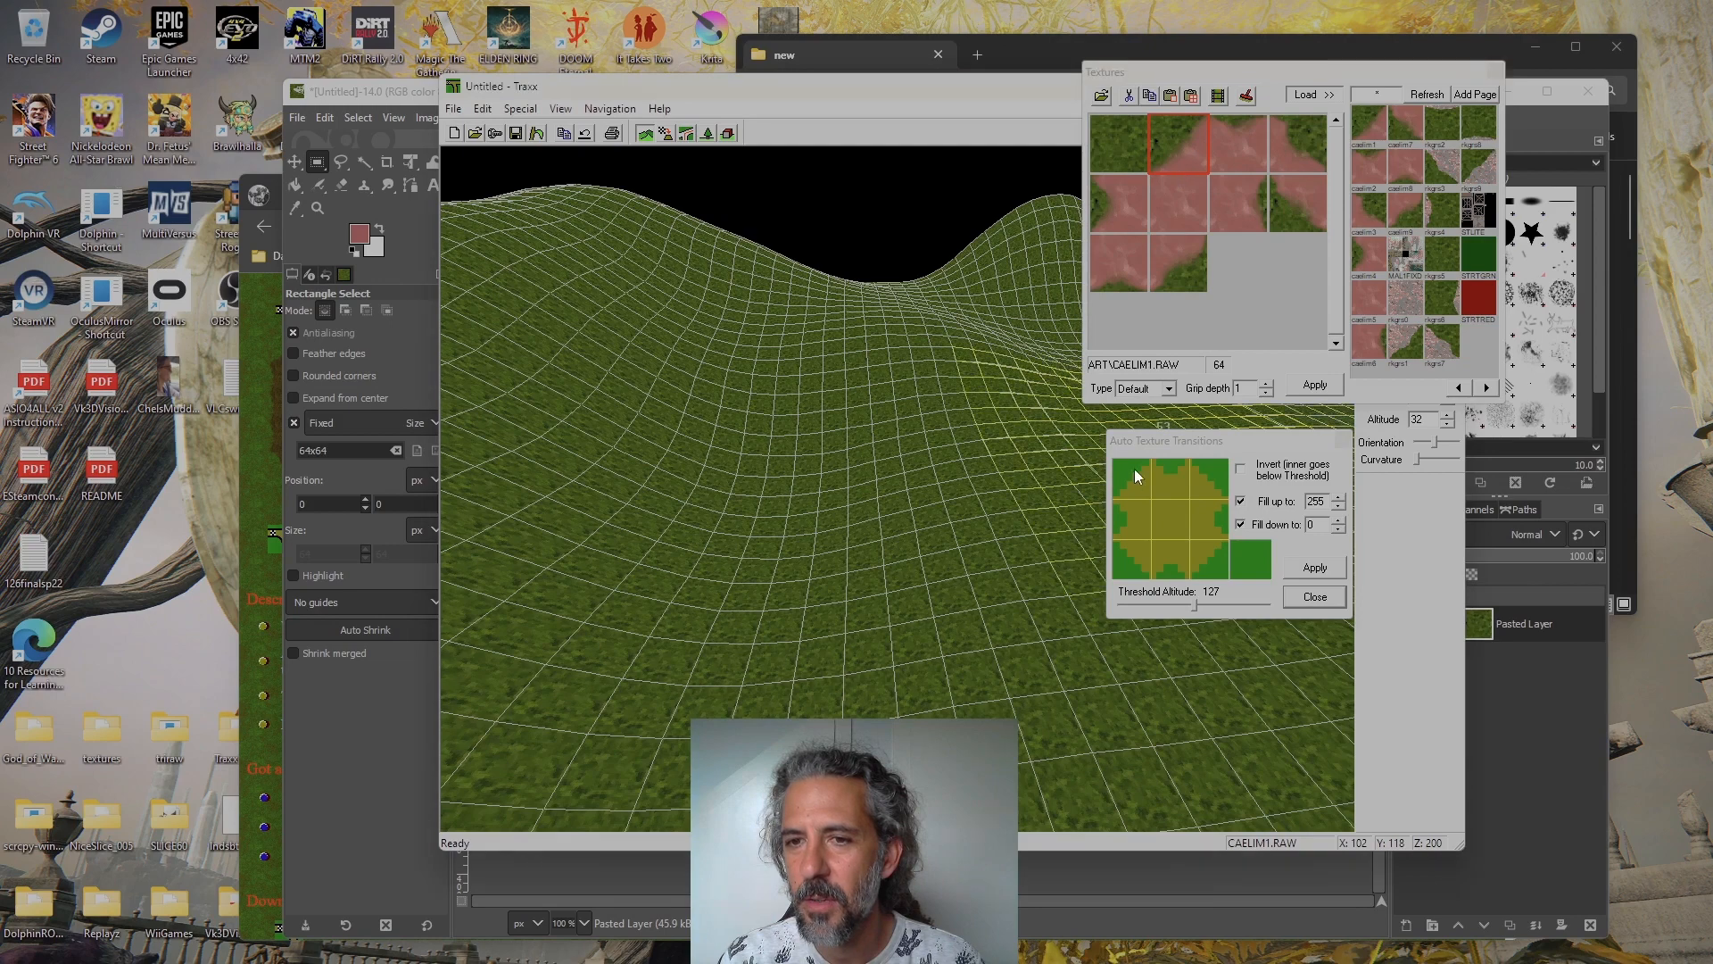
pyautogui.click(1278, 129)
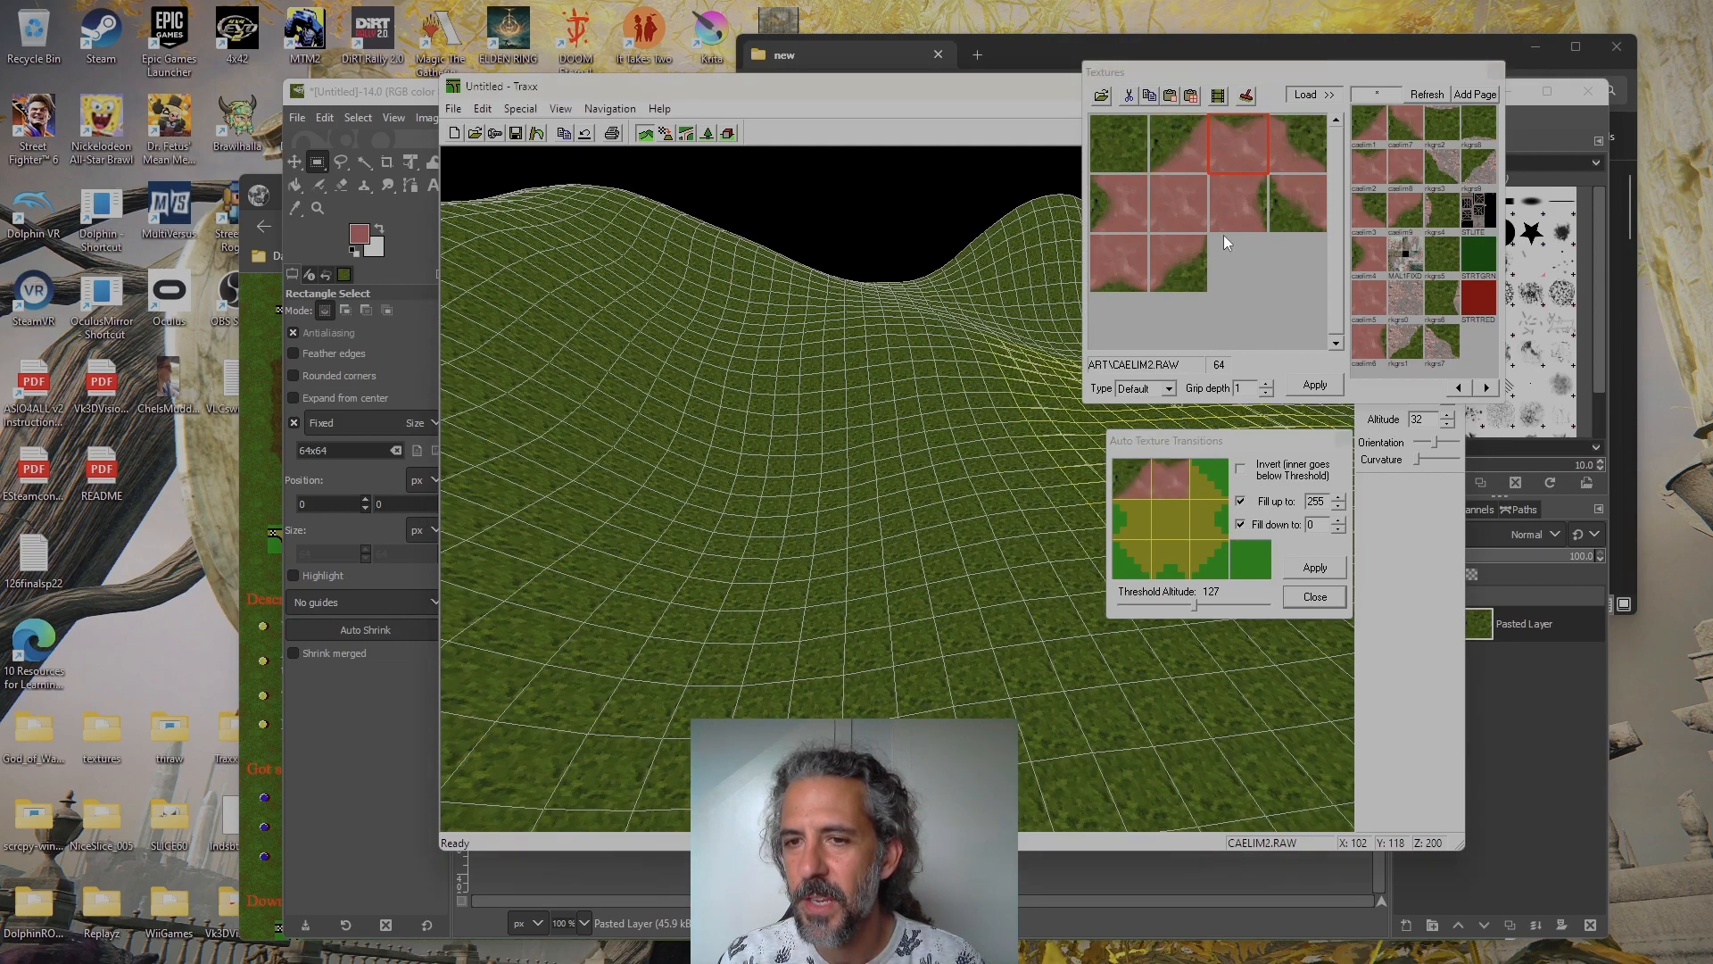
pyautogui.click(1117, 203)
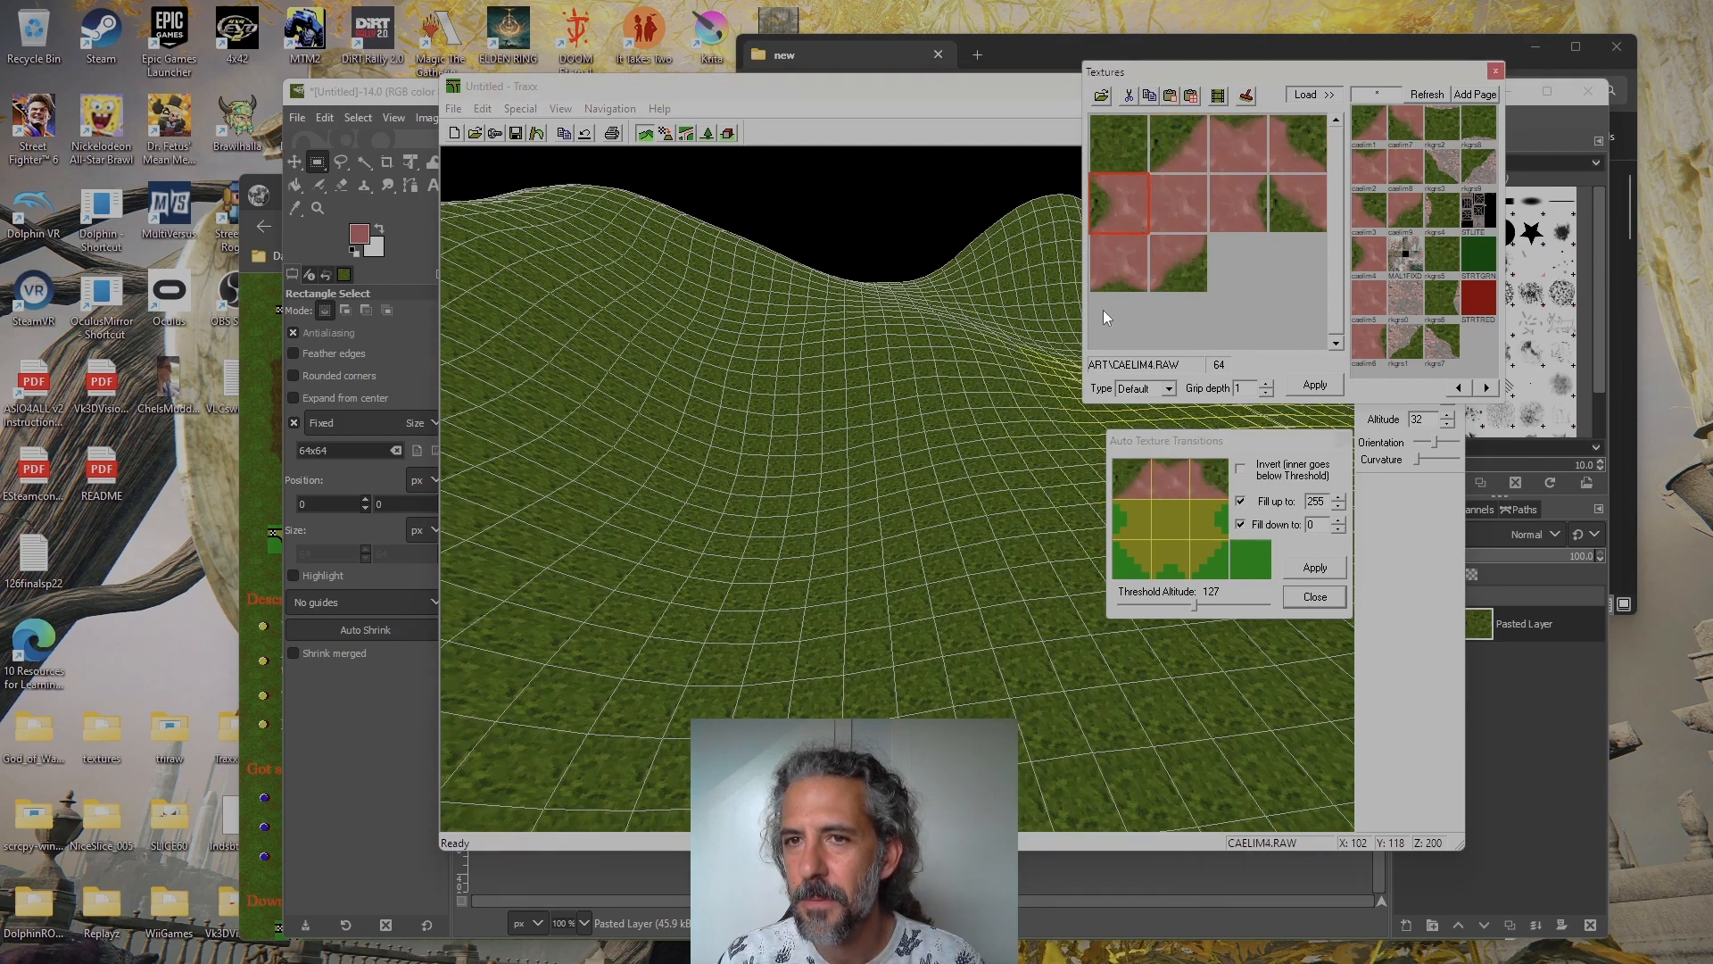
pyautogui.click(1178, 204)
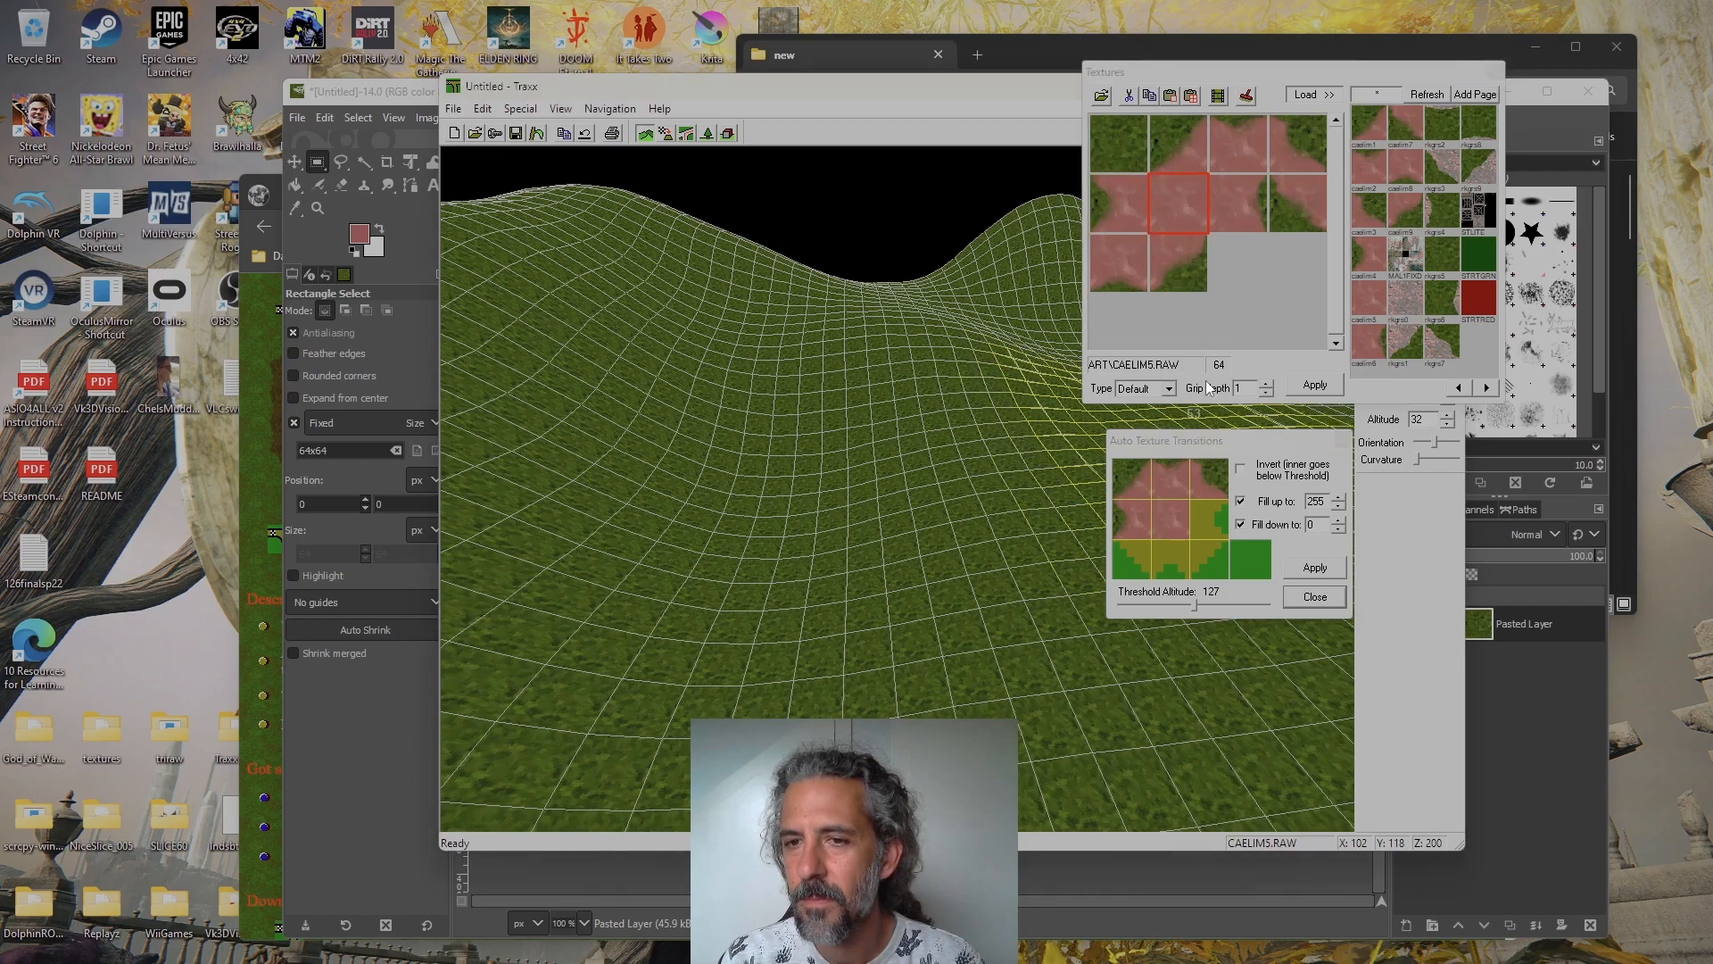
pyautogui.click(1250, 210)
pyautogui.click(1273, 221)
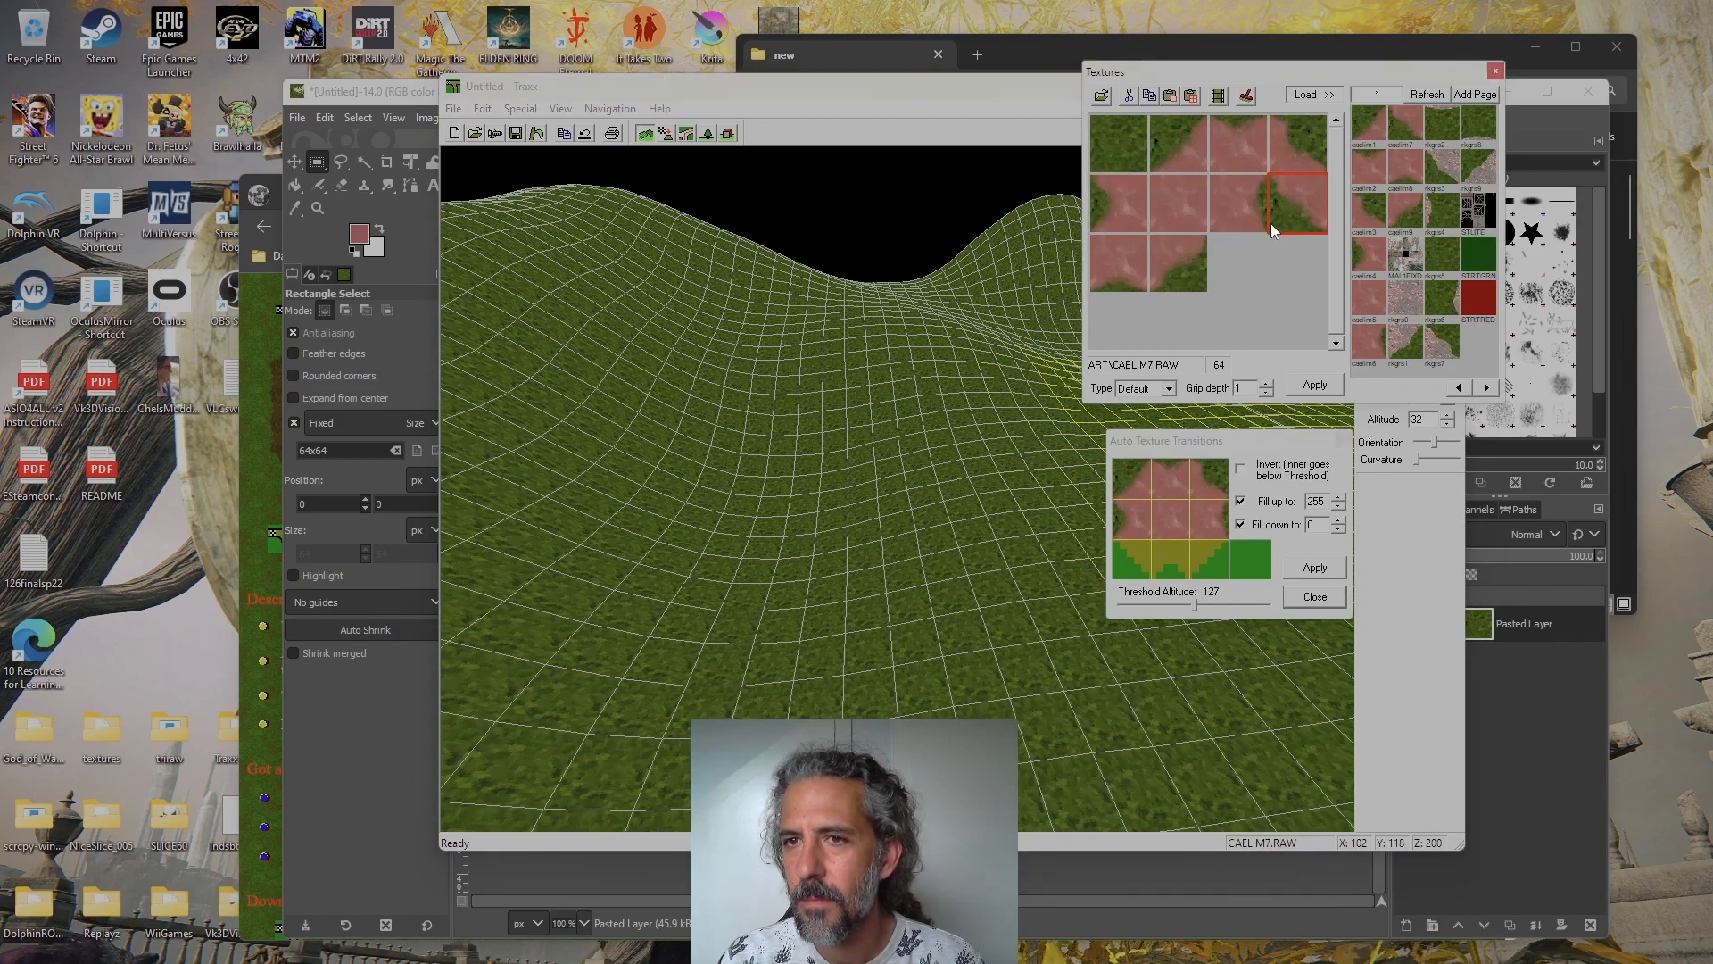
pyautogui.click(1123, 266)
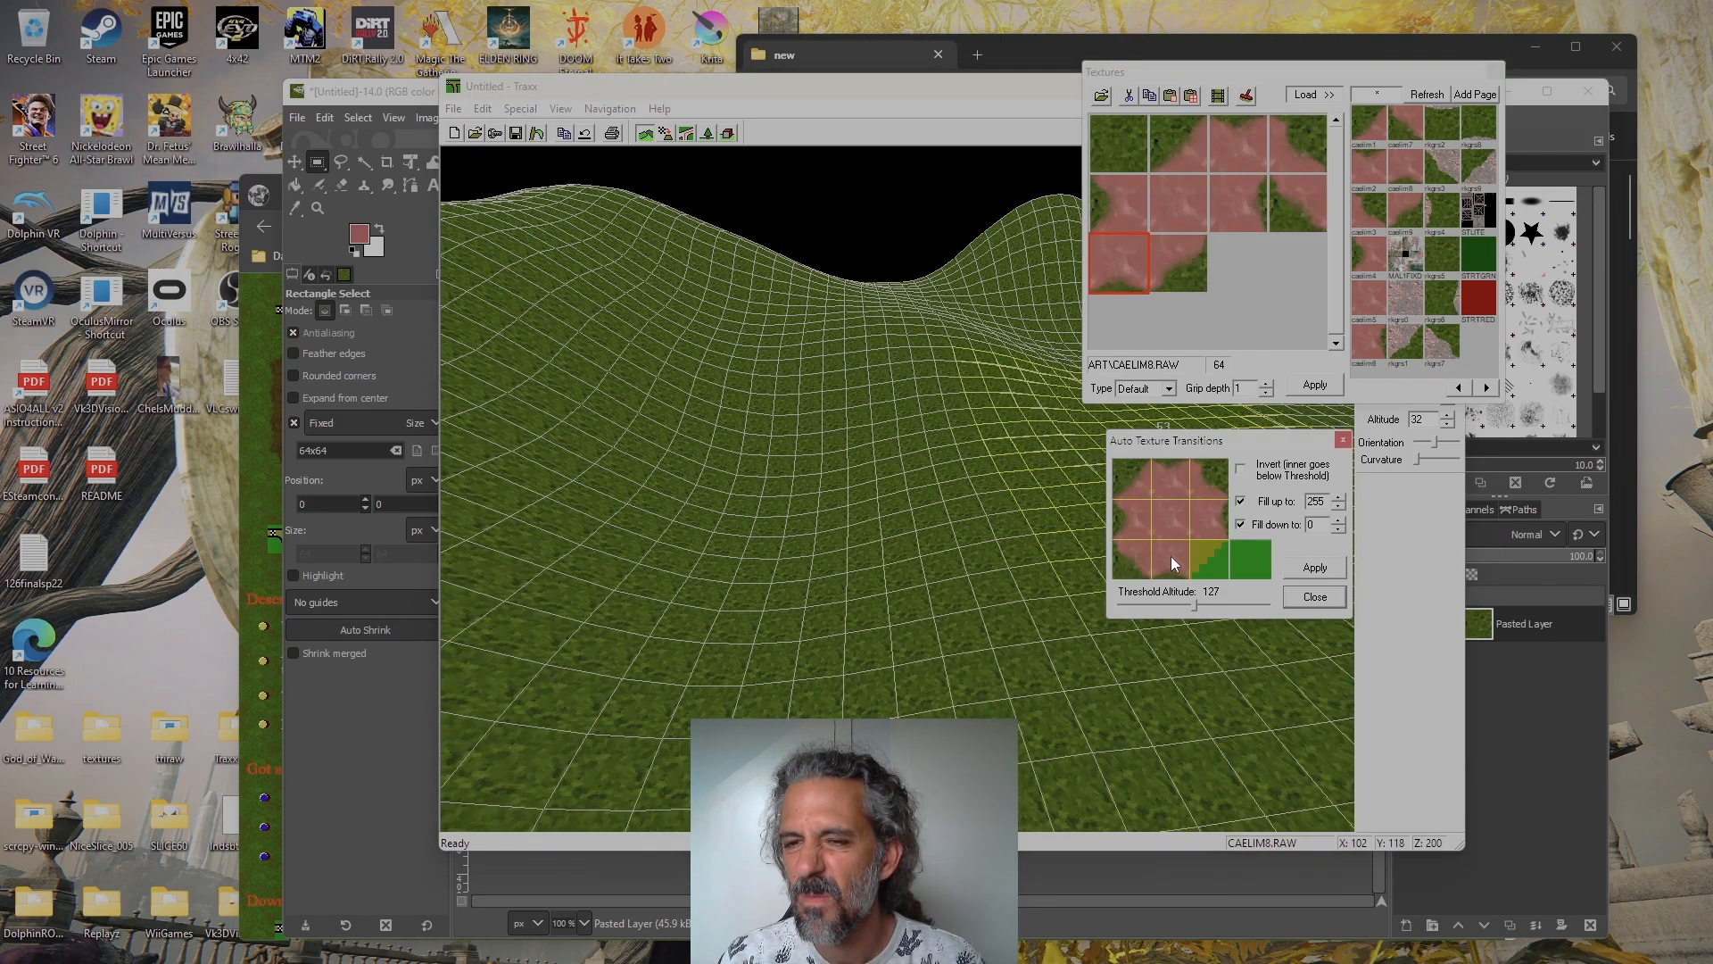
pyautogui.click(1195, 279)
pyautogui.click(1210, 555)
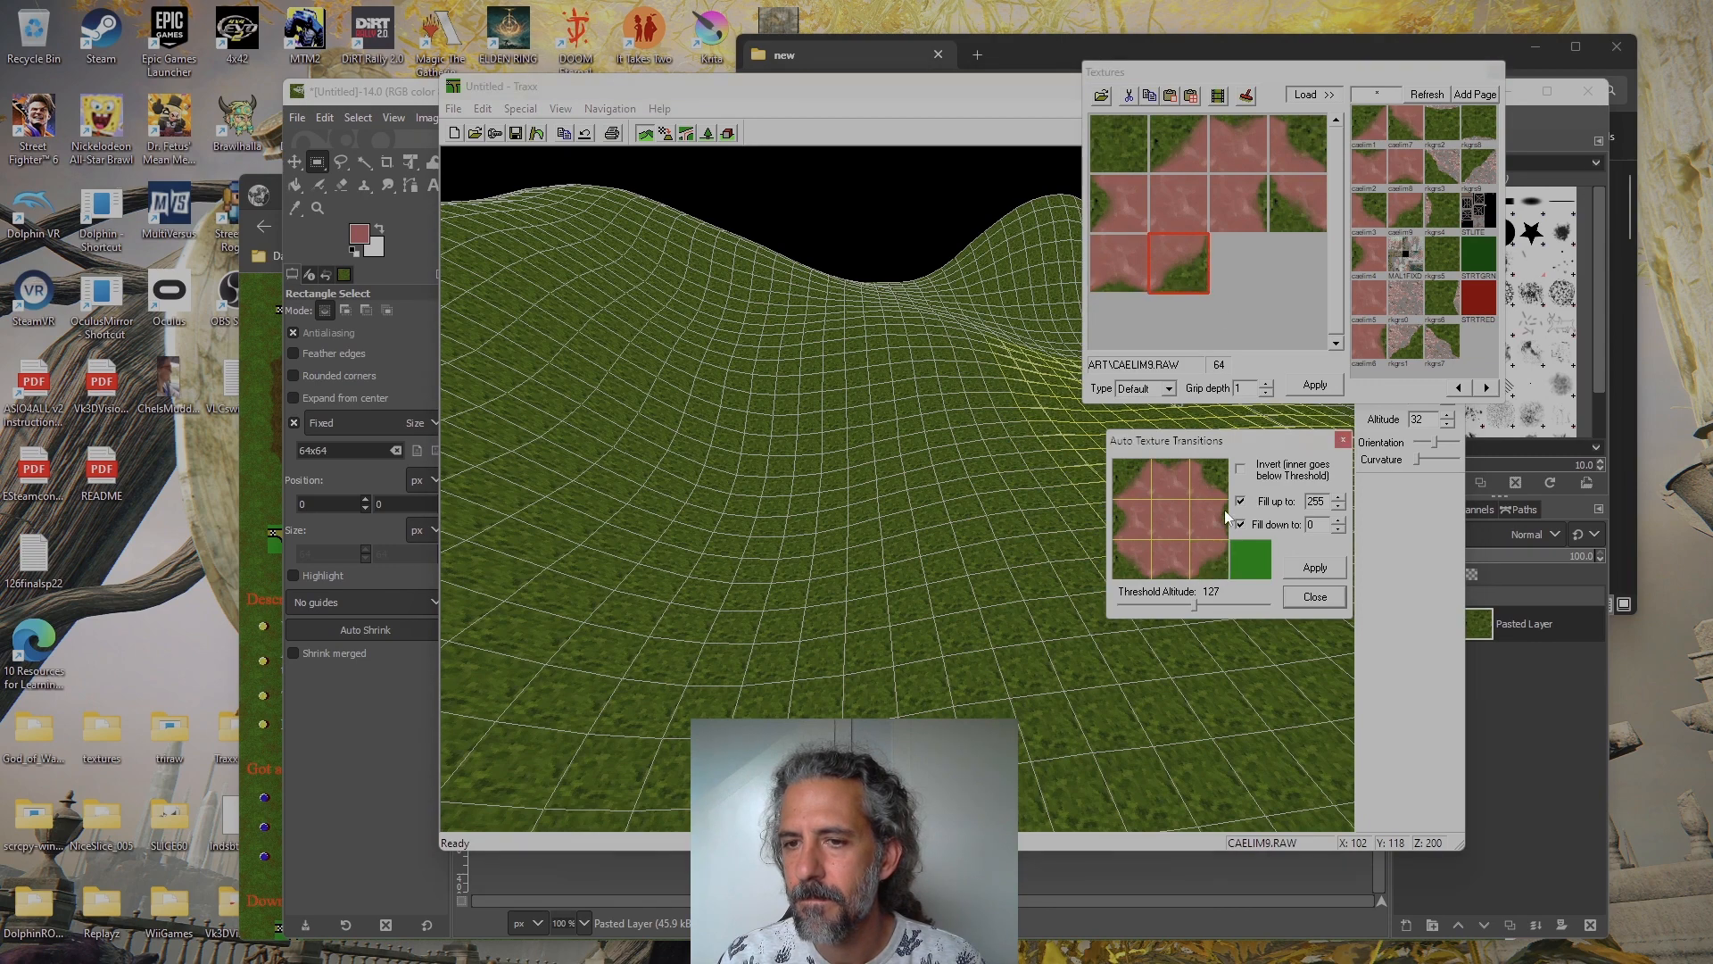
pyautogui.click(1135, 157)
pyautogui.click(1255, 563)
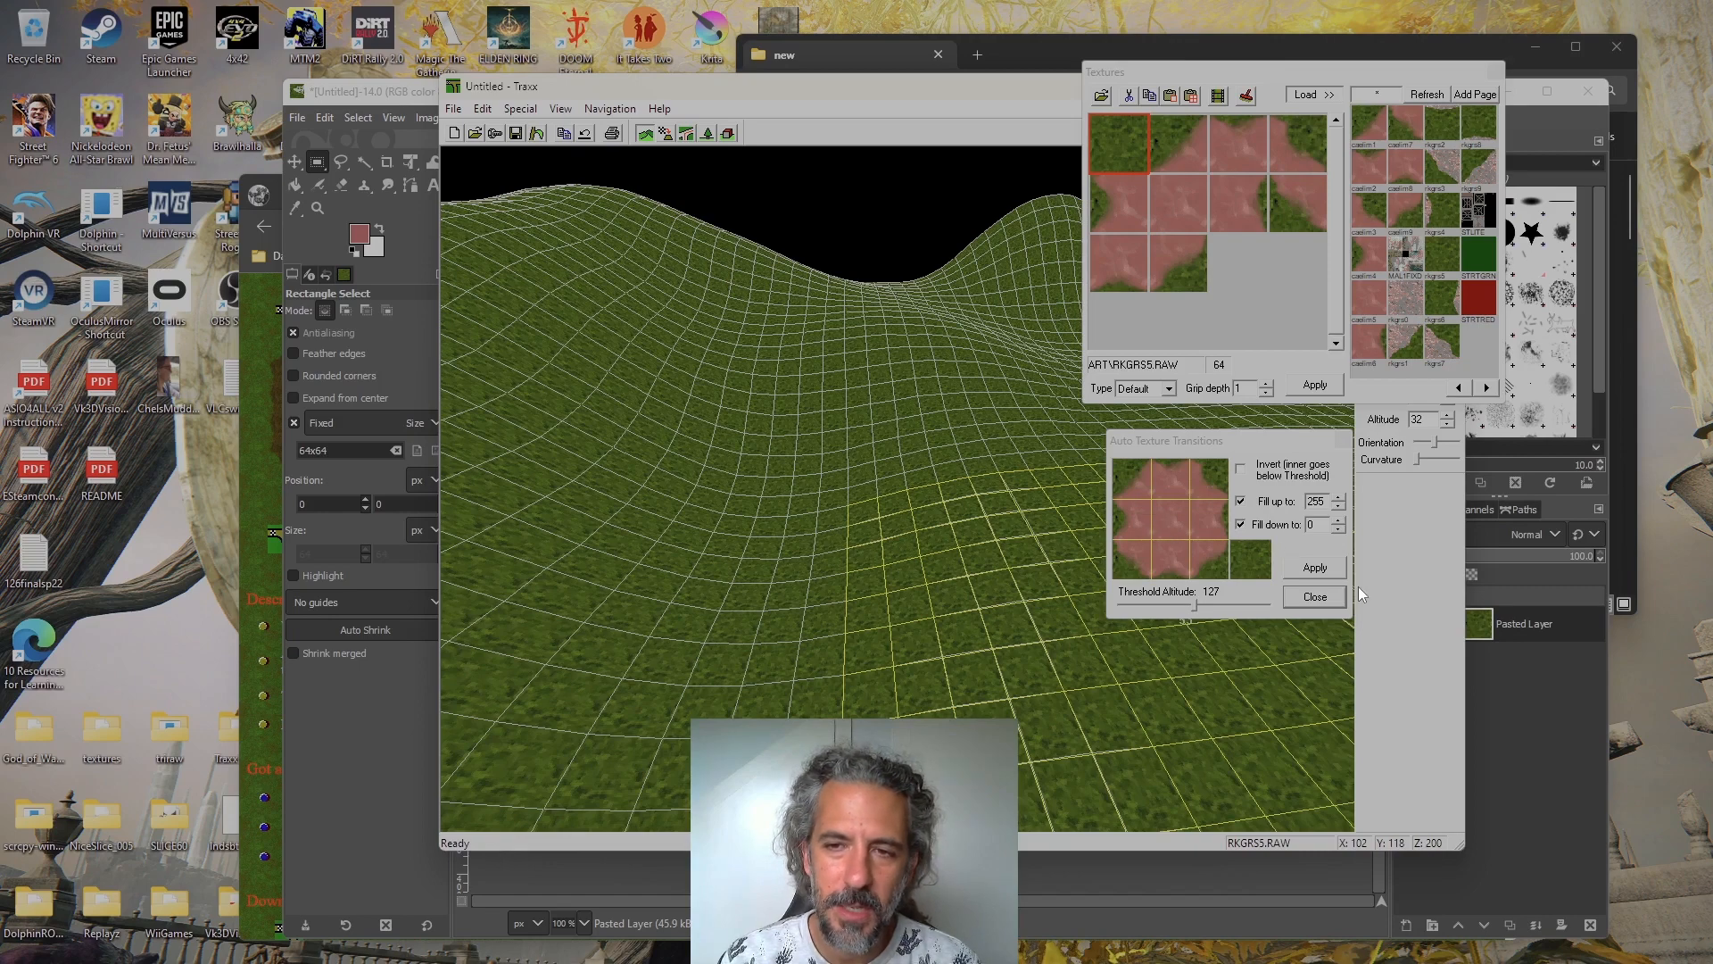
# Apply the automatic texture transitions to the terrain at threshold altitude 127, filling up to 255 and down to 0
pyautogui.click(1308, 569)
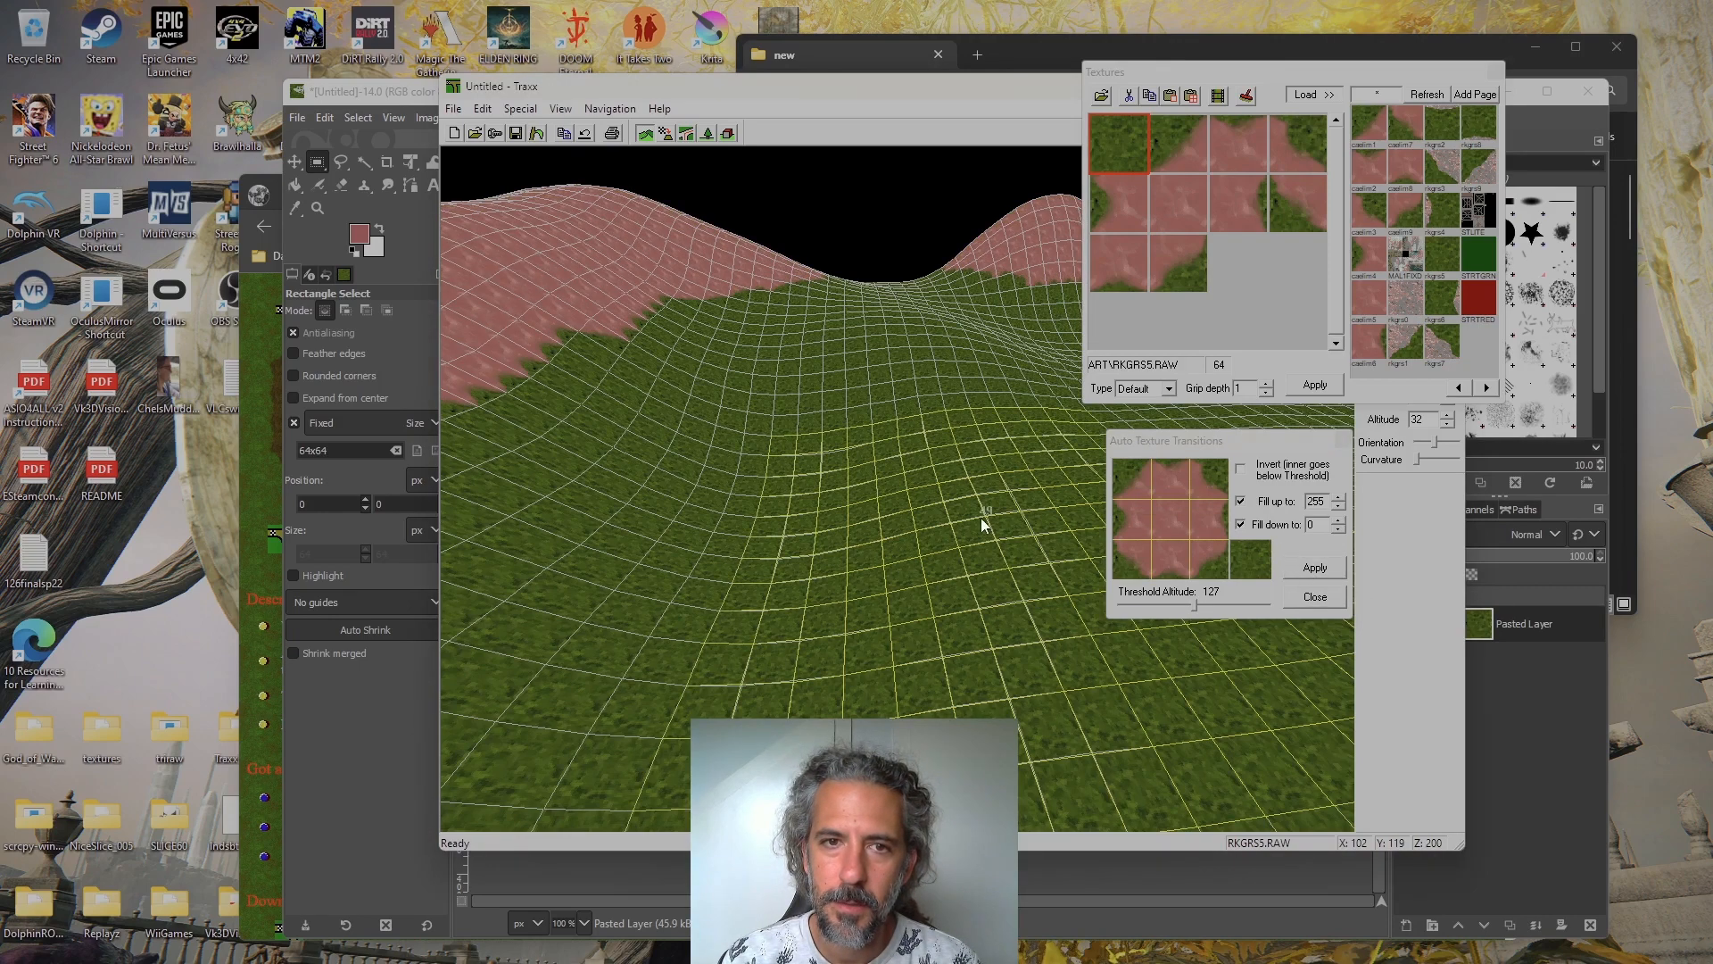
pyautogui.press('Left')
pyautogui.press('Left')
pyautogui.press('Left')
pyautogui.press('Left')
pyautogui.press('Left')
pyautogui.press('Left')
pyautogui.press('Left')
pyautogui.press('Left')
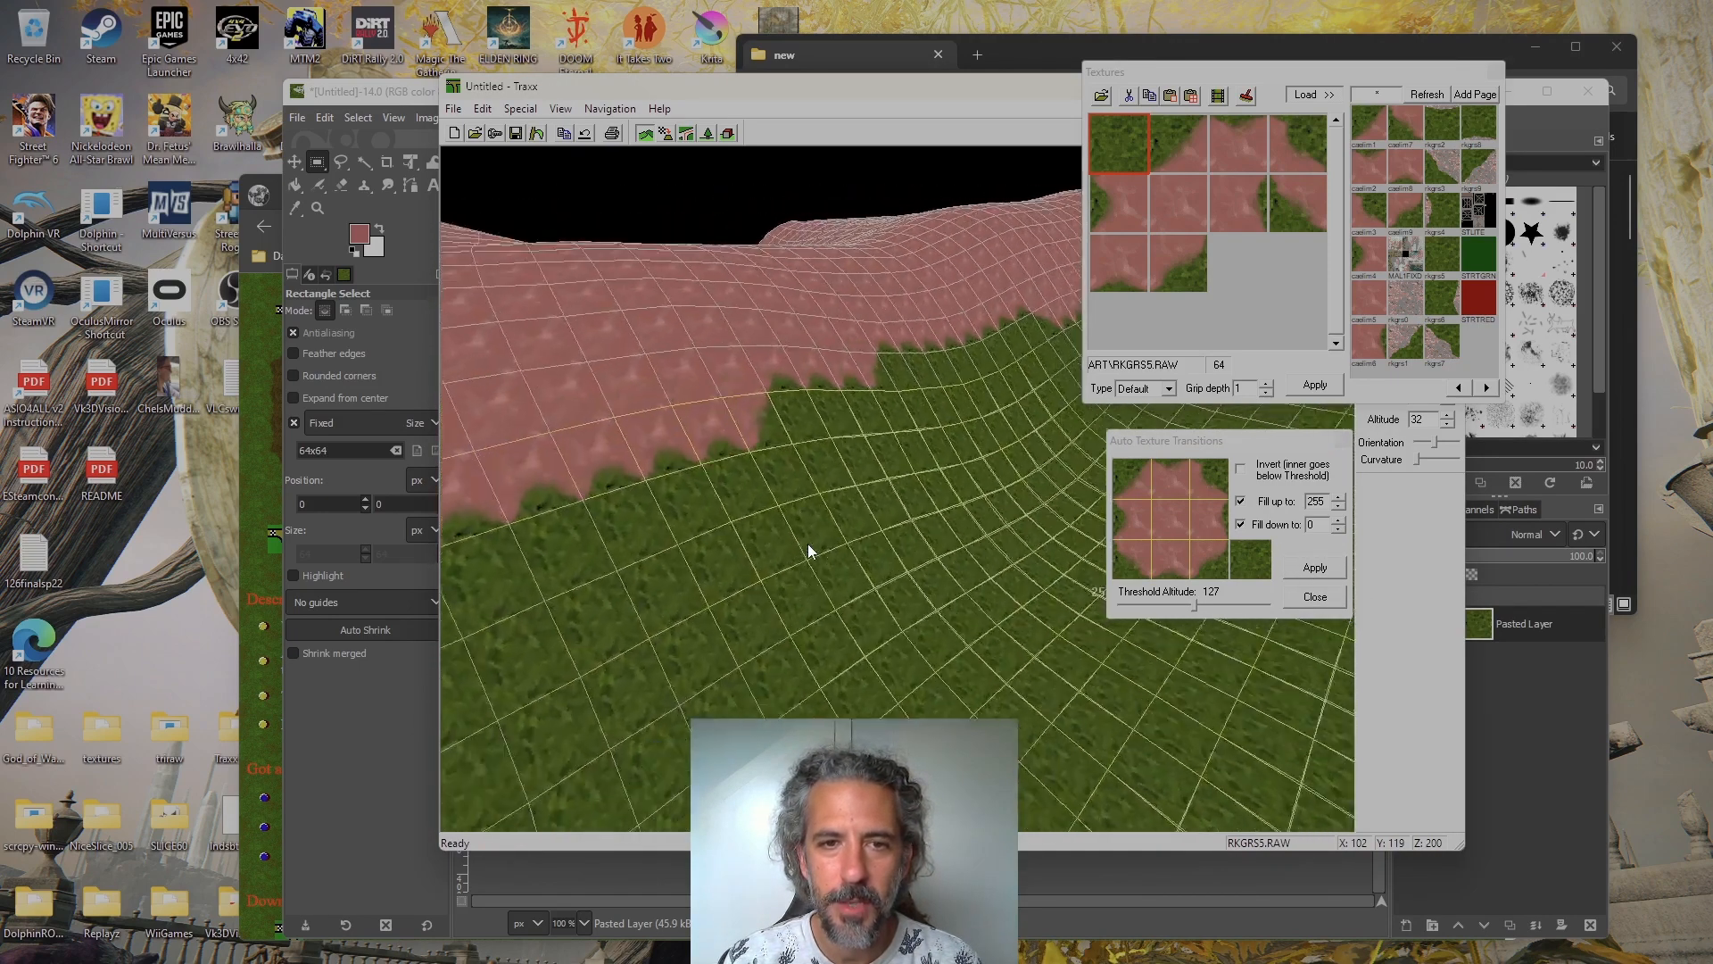
# Examine the blended grass-to-dirt border around the nearest hill, both from a distance and close to the slope
pyautogui.press('Left')
pyautogui.press('Left')
pyautogui.press('Left')
pyautogui.press('Left')
pyautogui.press('Left')
pyautogui.press('Left')
pyautogui.press('Left')
pyautogui.press('Left')
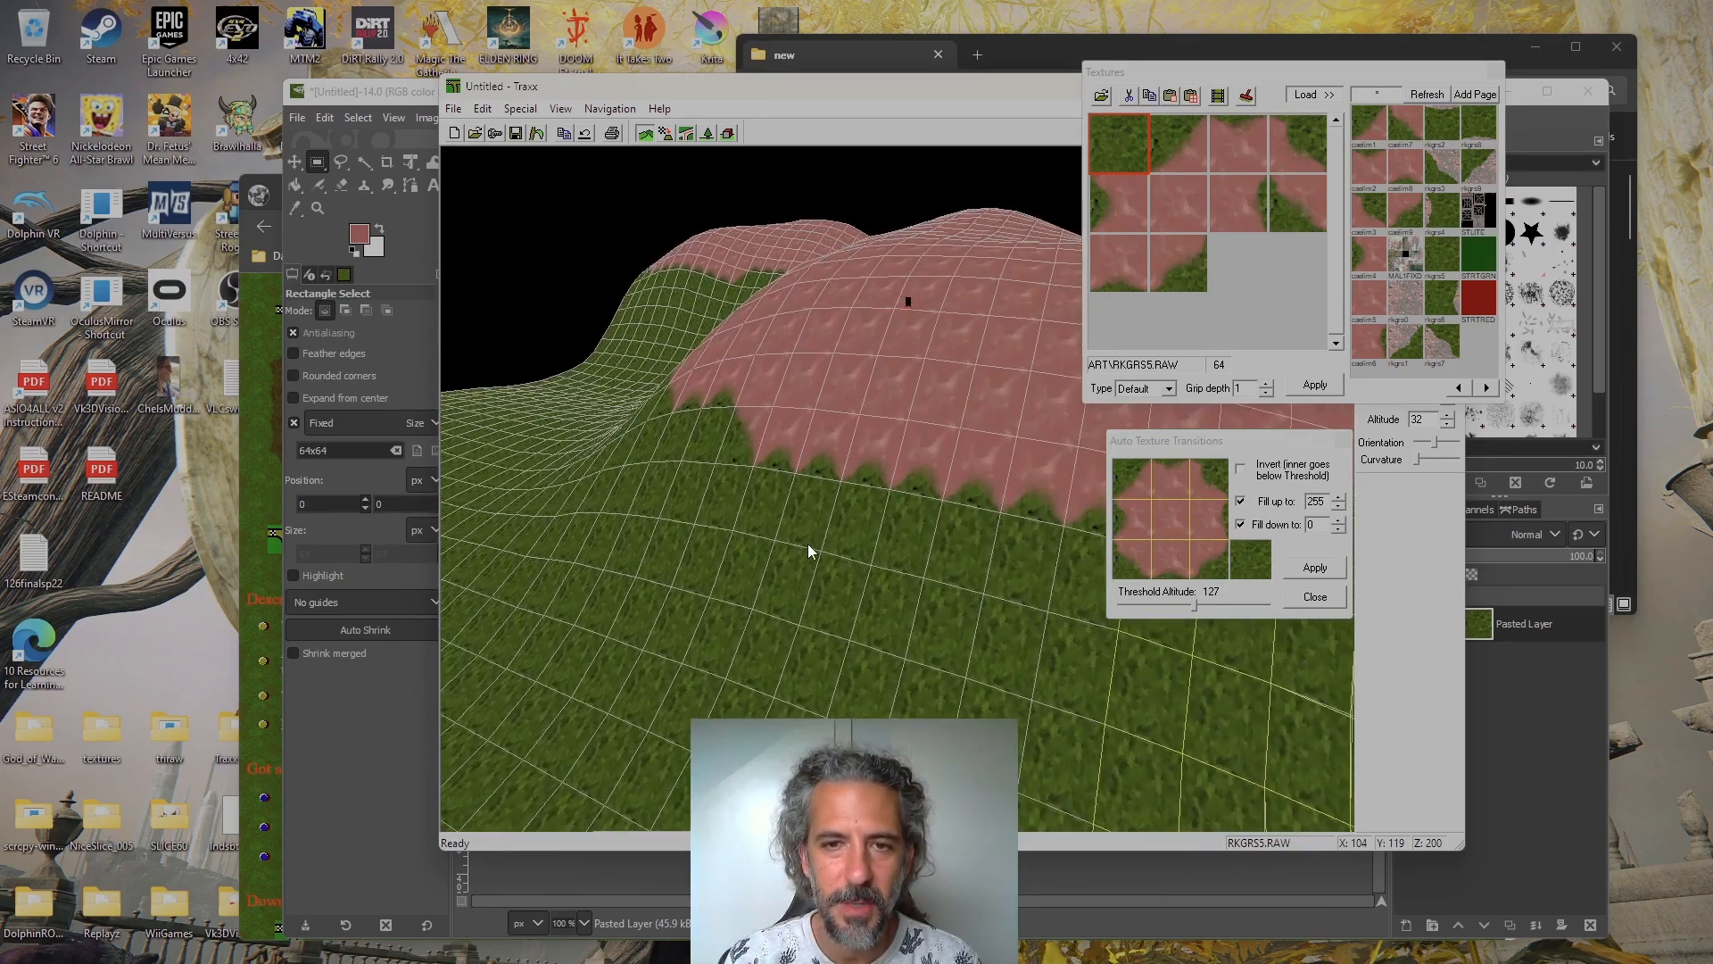
pyautogui.press('Left')
pyautogui.press('Left')
pyautogui.press('Left')
pyautogui.press('Left')
pyautogui.press('Left')
pyautogui.press('Left')
pyautogui.press('Left')
pyautogui.press('Left')
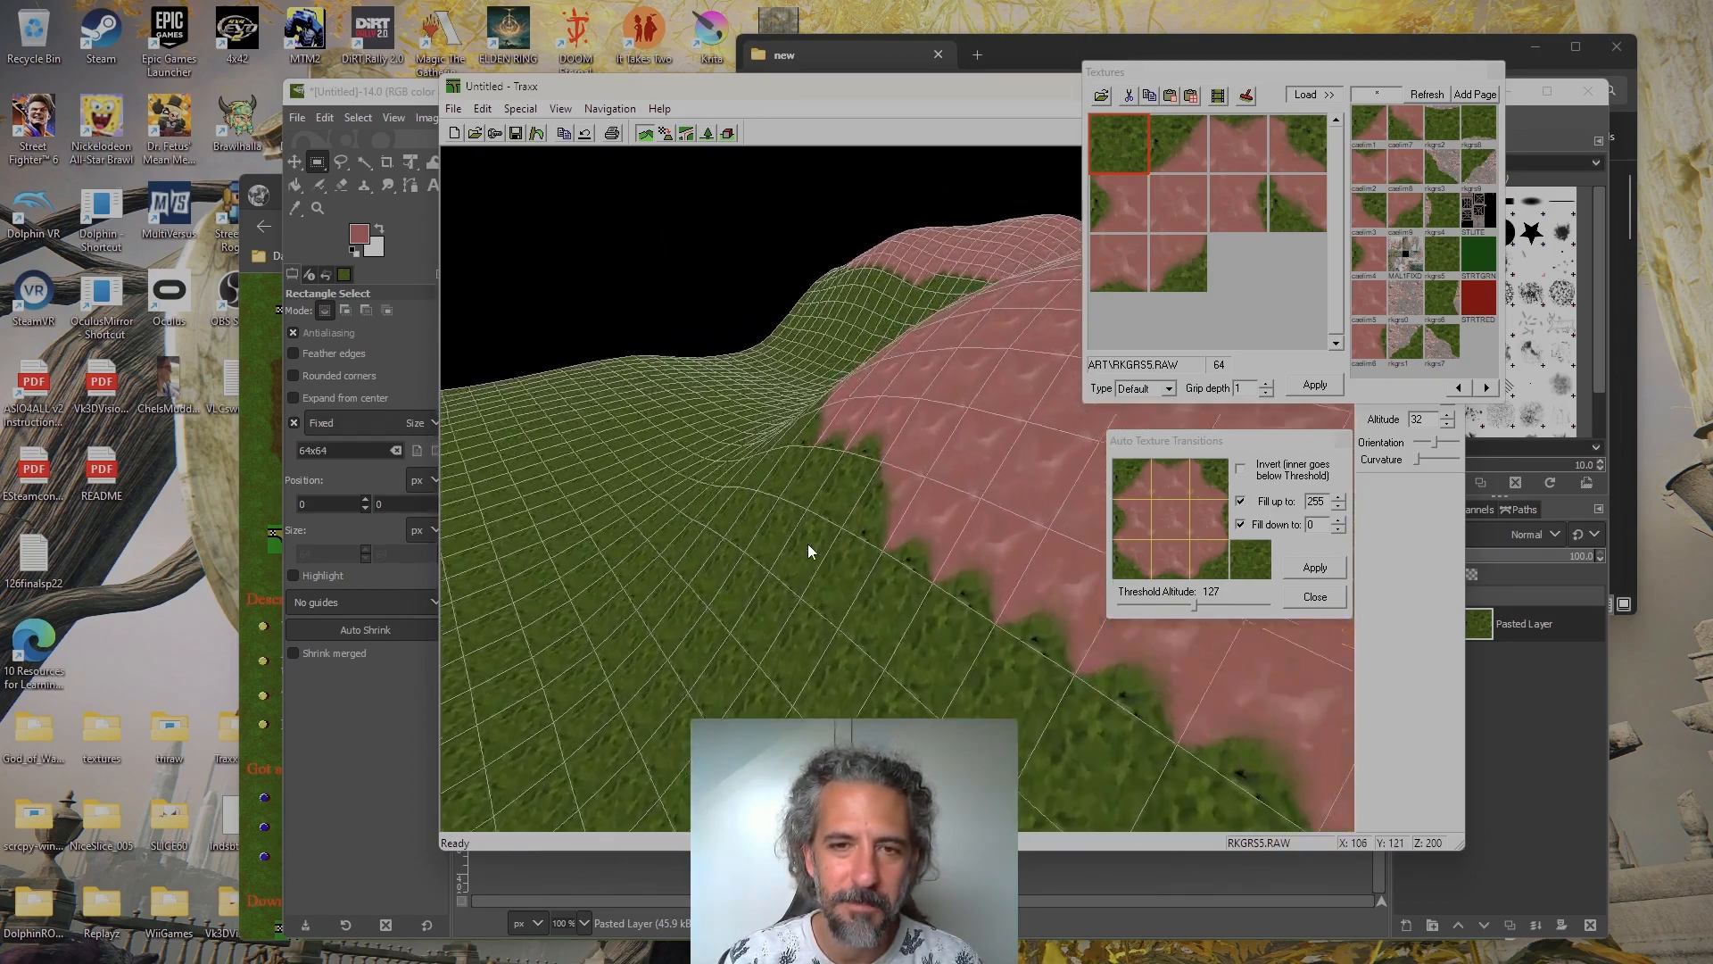
pyautogui.press('Right')
pyautogui.press('Down')
pyautogui.press('Down')
pyautogui.press('Down')
pyautogui.press('Down')
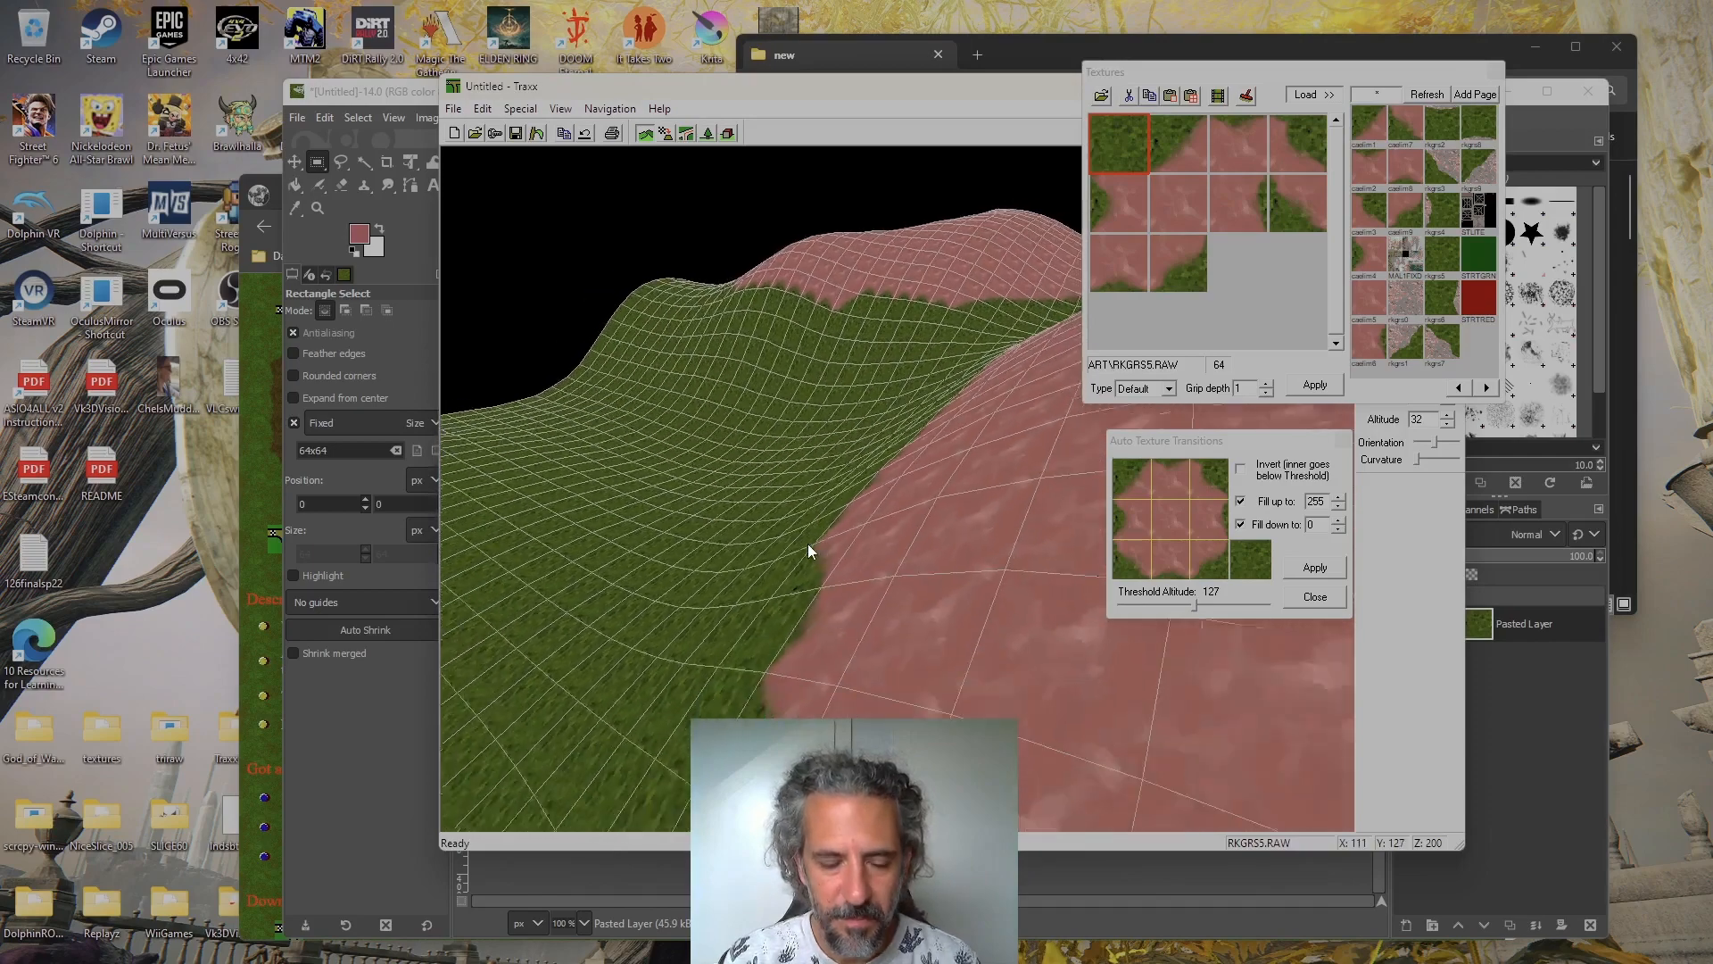
pyautogui.press('Down')
pyautogui.press('Down')
pyautogui.press('Down')
pyautogui.press('Down')
pyautogui.press('Down')
pyautogui.press('Down')
pyautogui.press('Down')
pyautogui.press('Down')
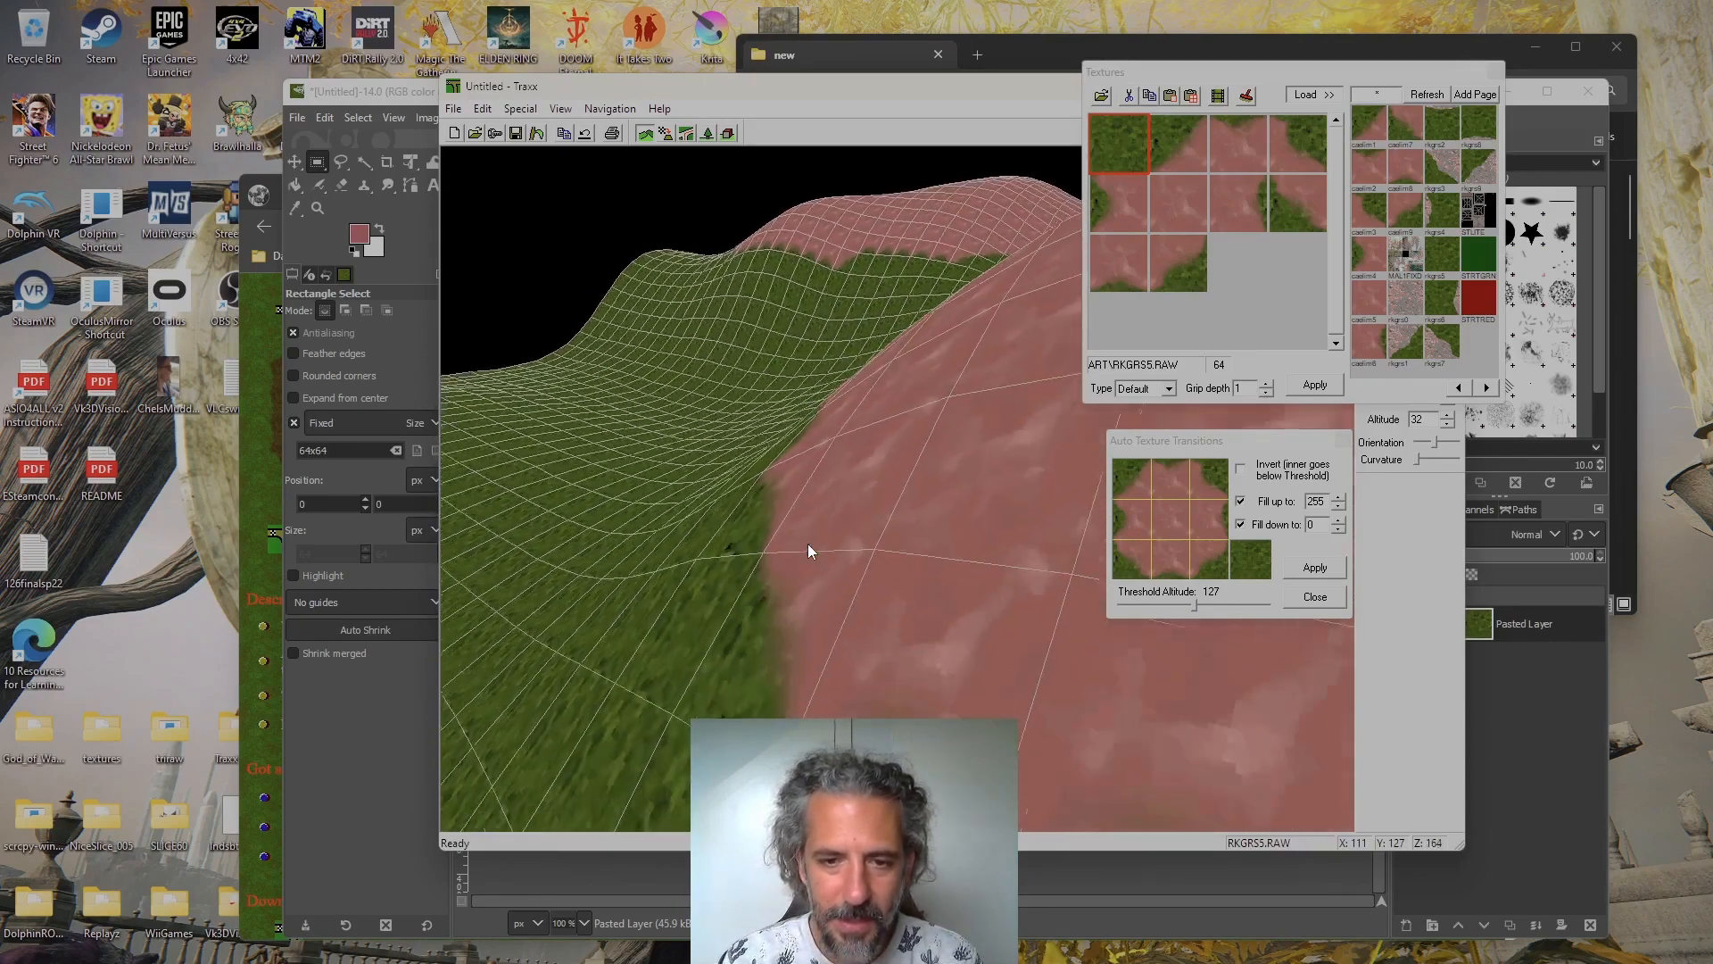
pyautogui.press('Up')
pyautogui.press('Up')
pyautogui.press('Up')
pyautogui.press('Up')
pyautogui.press('Left')
pyautogui.press('Left')
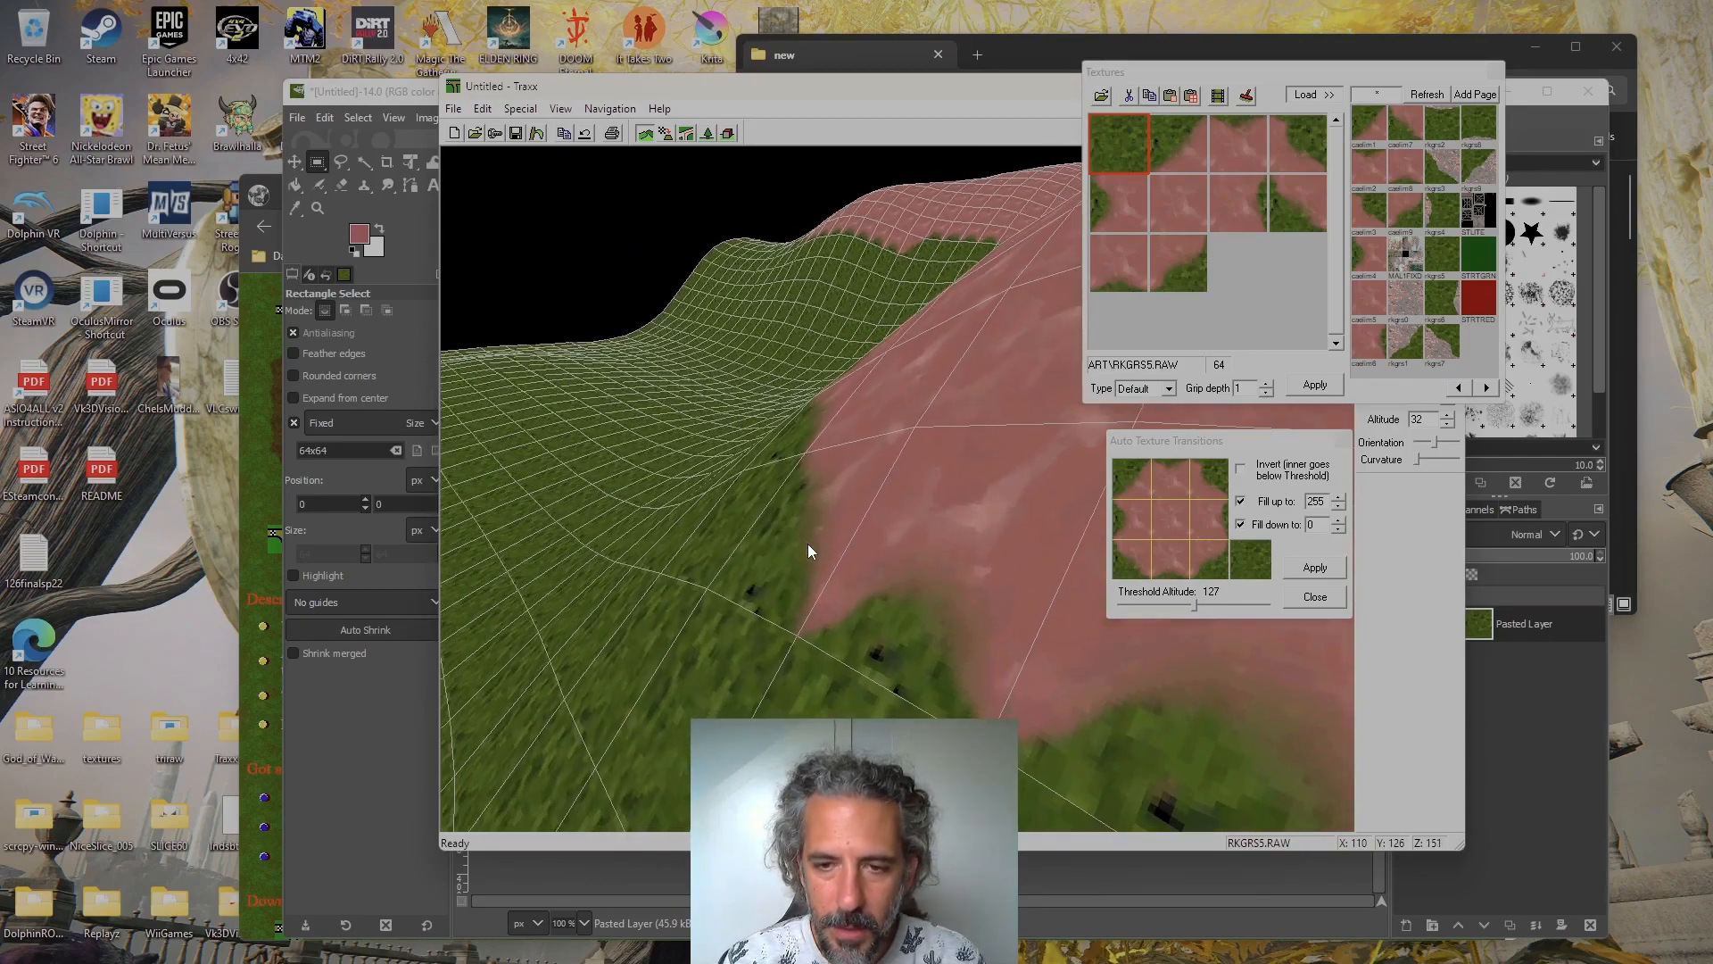
pyautogui.press('Right')
pyautogui.press('Right')
pyautogui.press('Right')
pyautogui.press('Right')
pyautogui.press('Down')
pyautogui.press('Down')
pyautogui.press('Right')
pyautogui.press('Right')
pyautogui.press('Right')
pyautogui.press('Right')
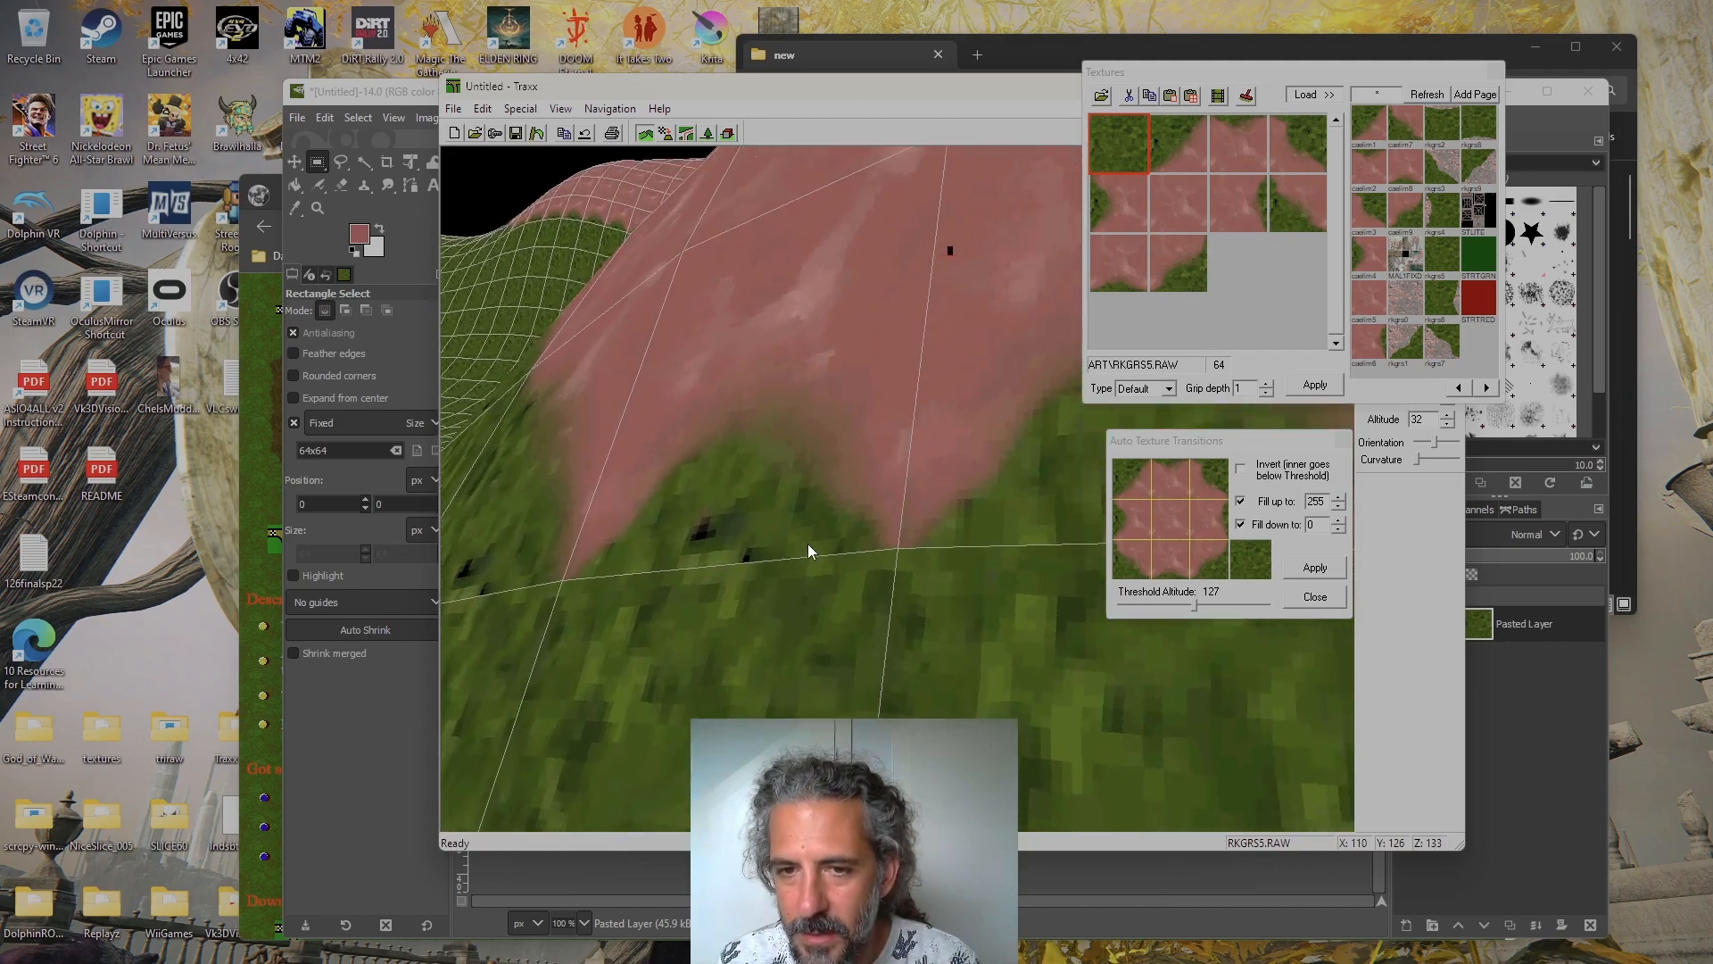
pyautogui.press('Up')
pyautogui.press('Up')
pyautogui.press('Up')
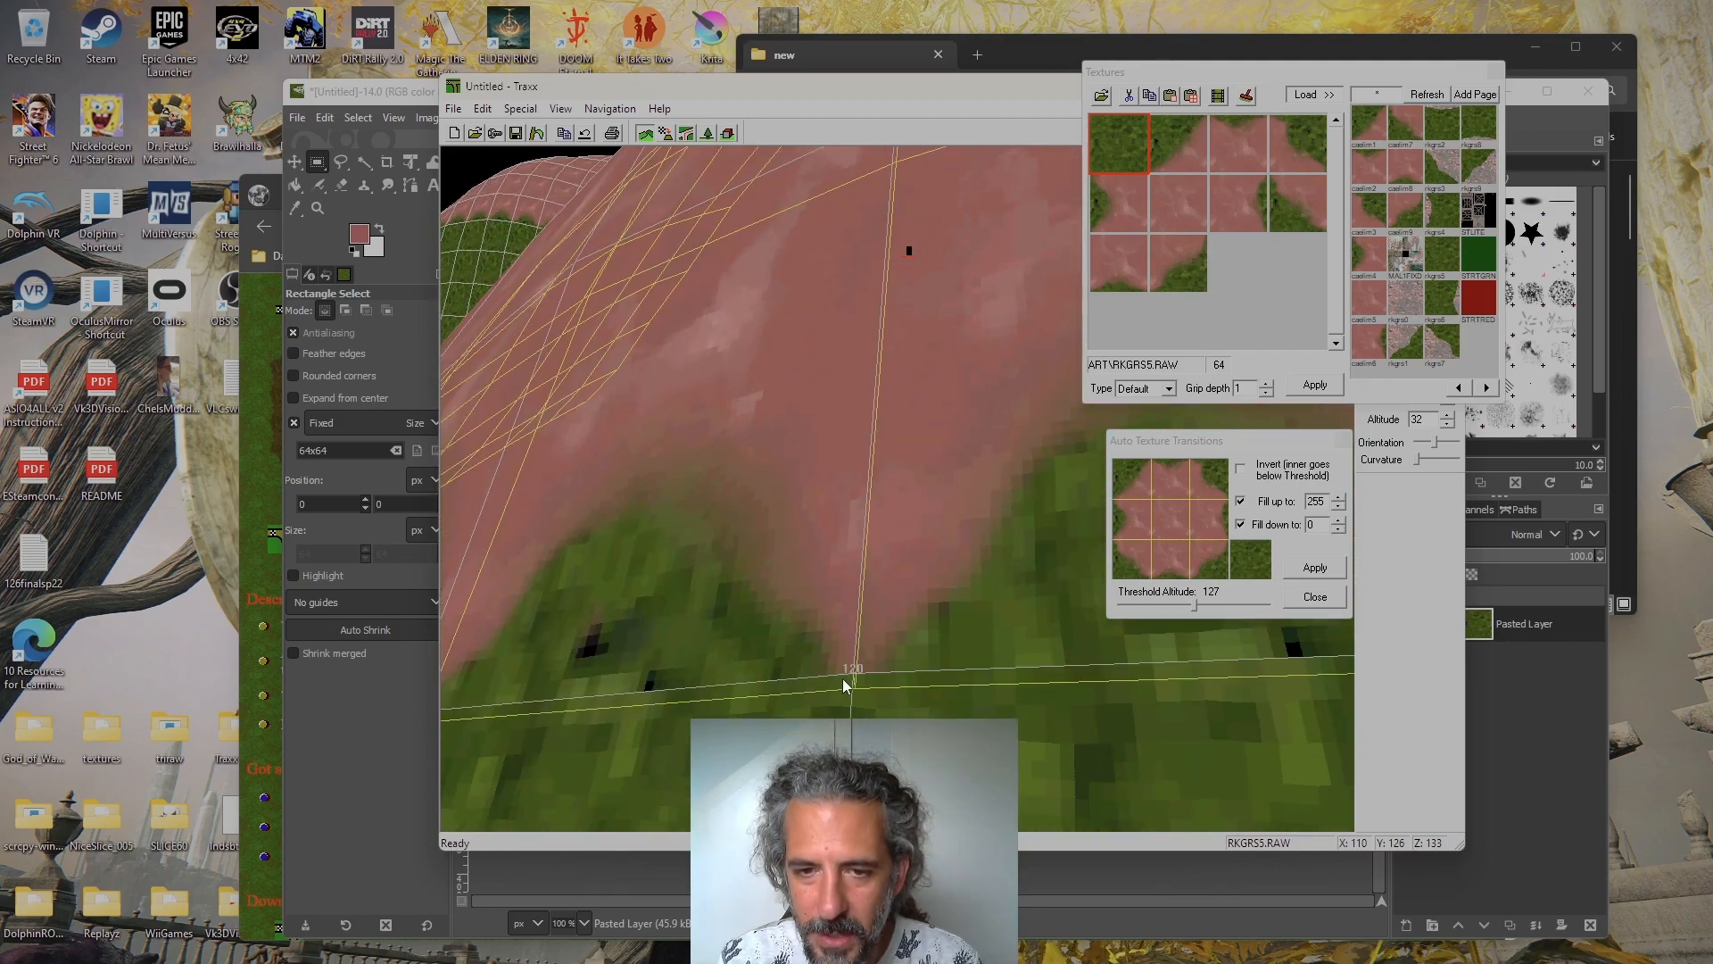
# Switch from terrain altitude editing to texture square editing and view the hillside's tile borders up close and from higher up
pyautogui.click(666, 134)
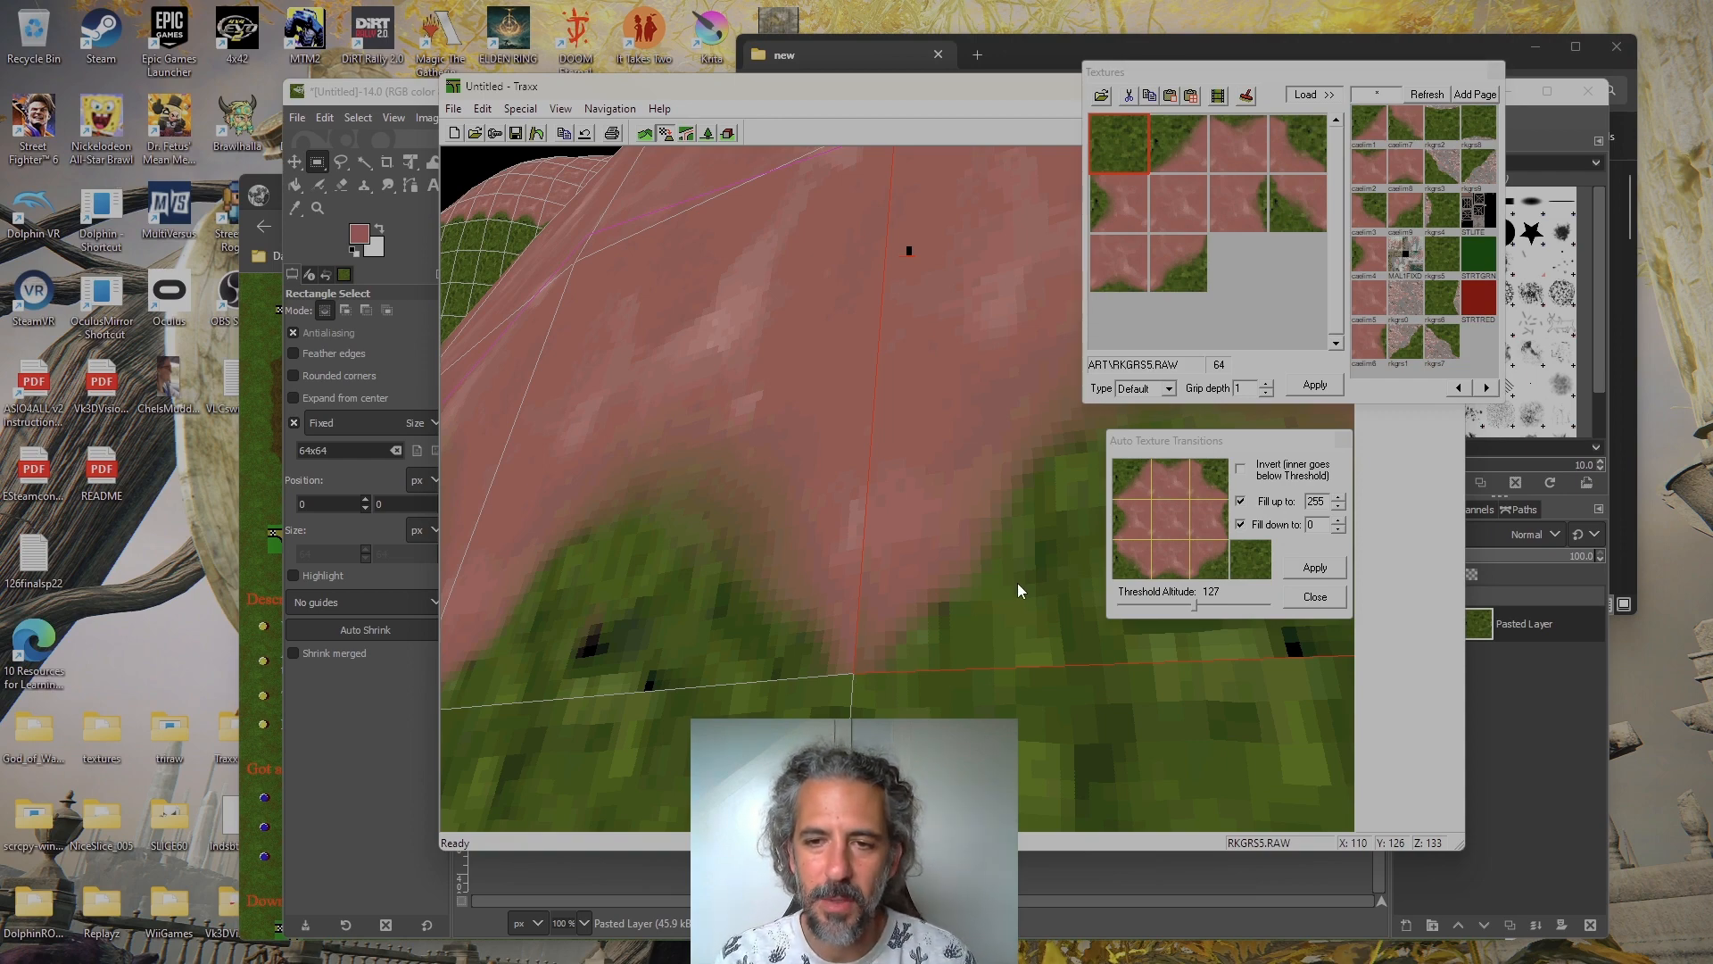
pyautogui.press('Up')
pyautogui.press('Up')
pyautogui.press('Up')
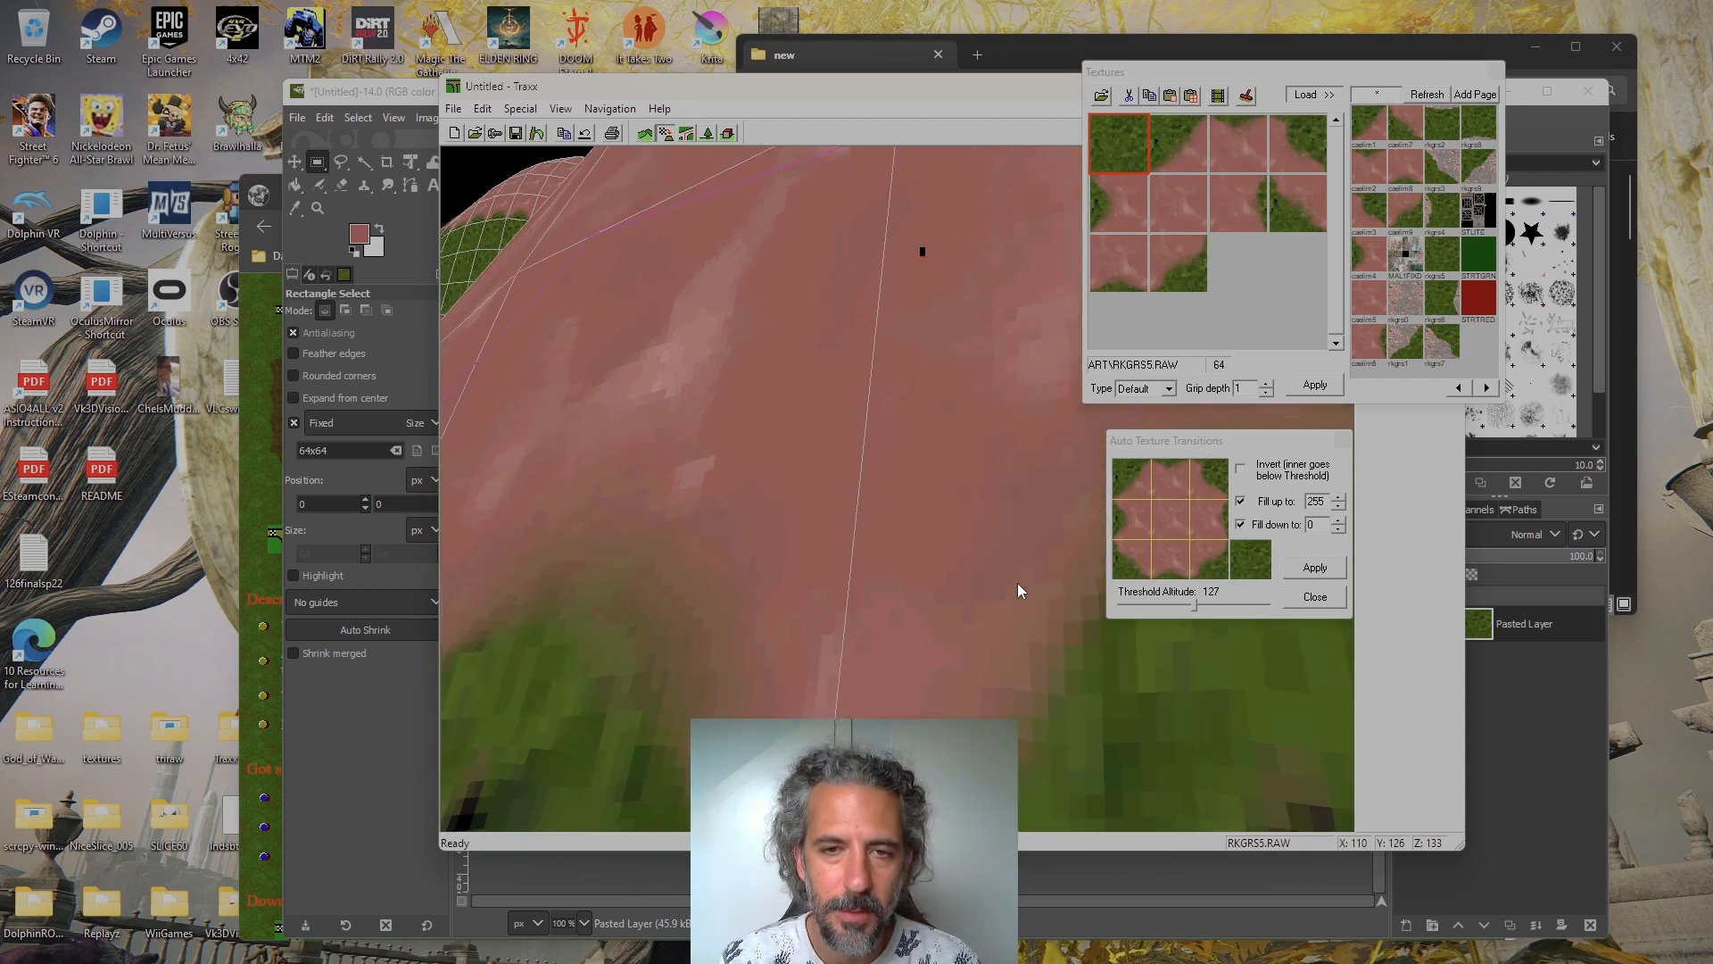
pyautogui.press('Down')
pyautogui.press('Down')
pyautogui.press('Down')
pyautogui.press('Down')
pyautogui.press('Left')
pyautogui.press('Left')
pyautogui.press('Up')
pyautogui.press('Up')
pyautogui.press('Up')
pyautogui.press('Right')
pyautogui.press('Right')
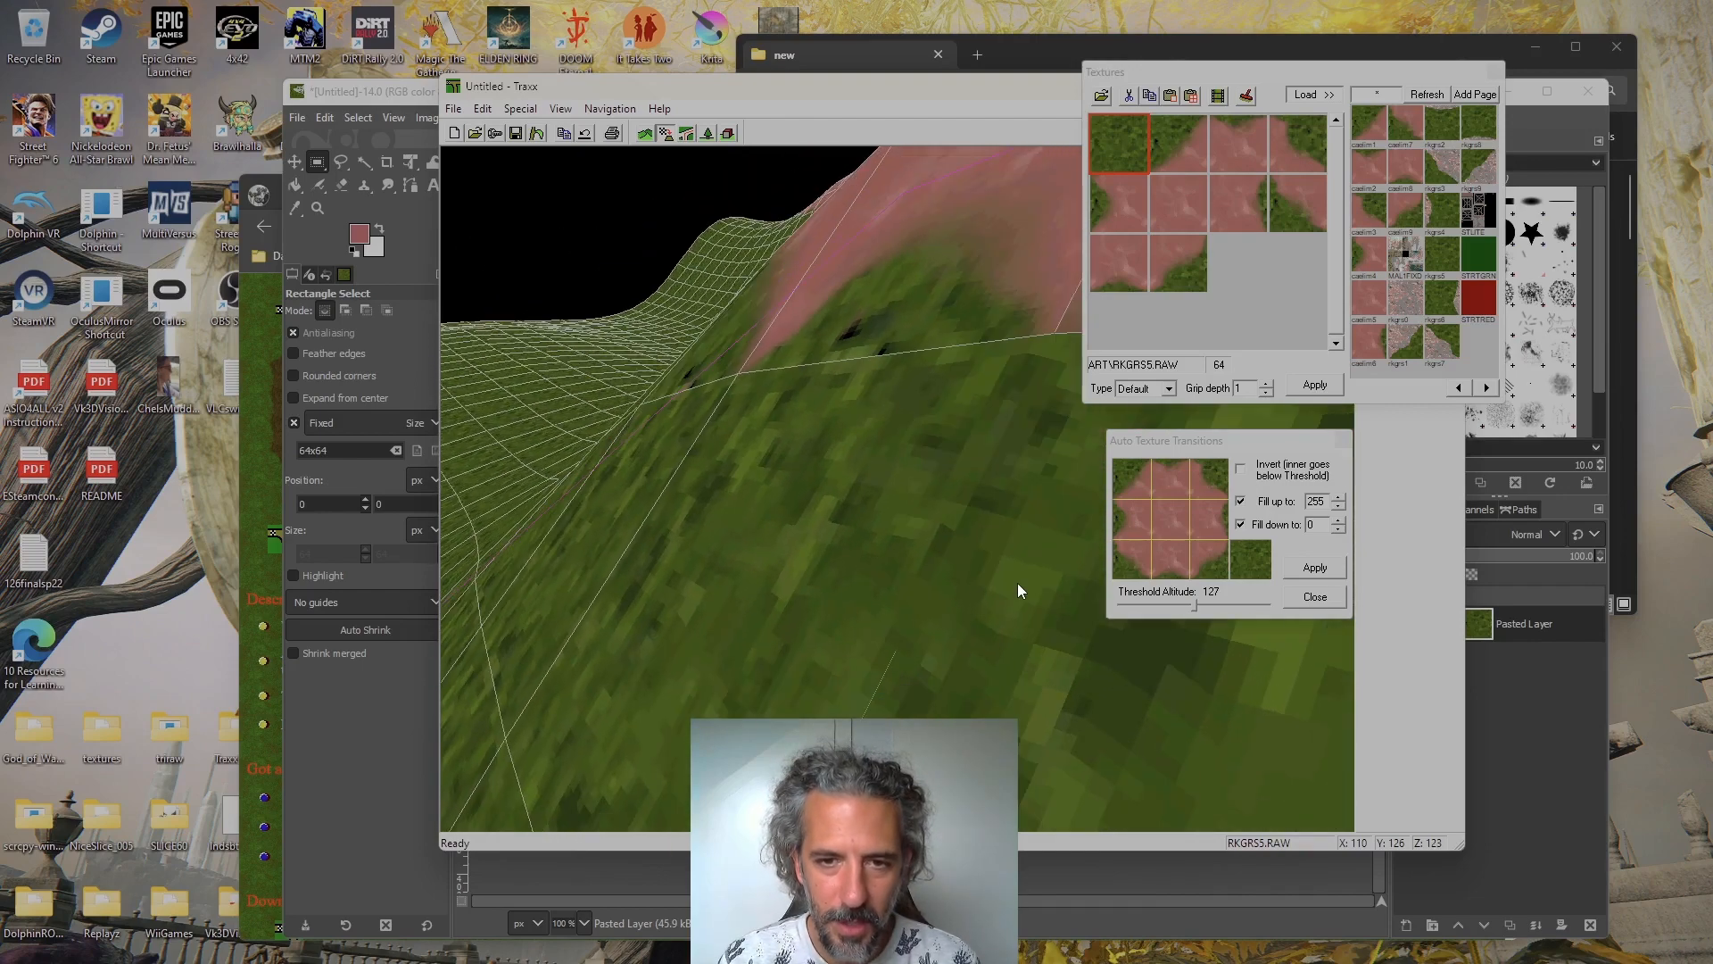
pyautogui.press('Right')
pyautogui.press('pageup')
pyautogui.press('pageup')
pyautogui.press('pageup')
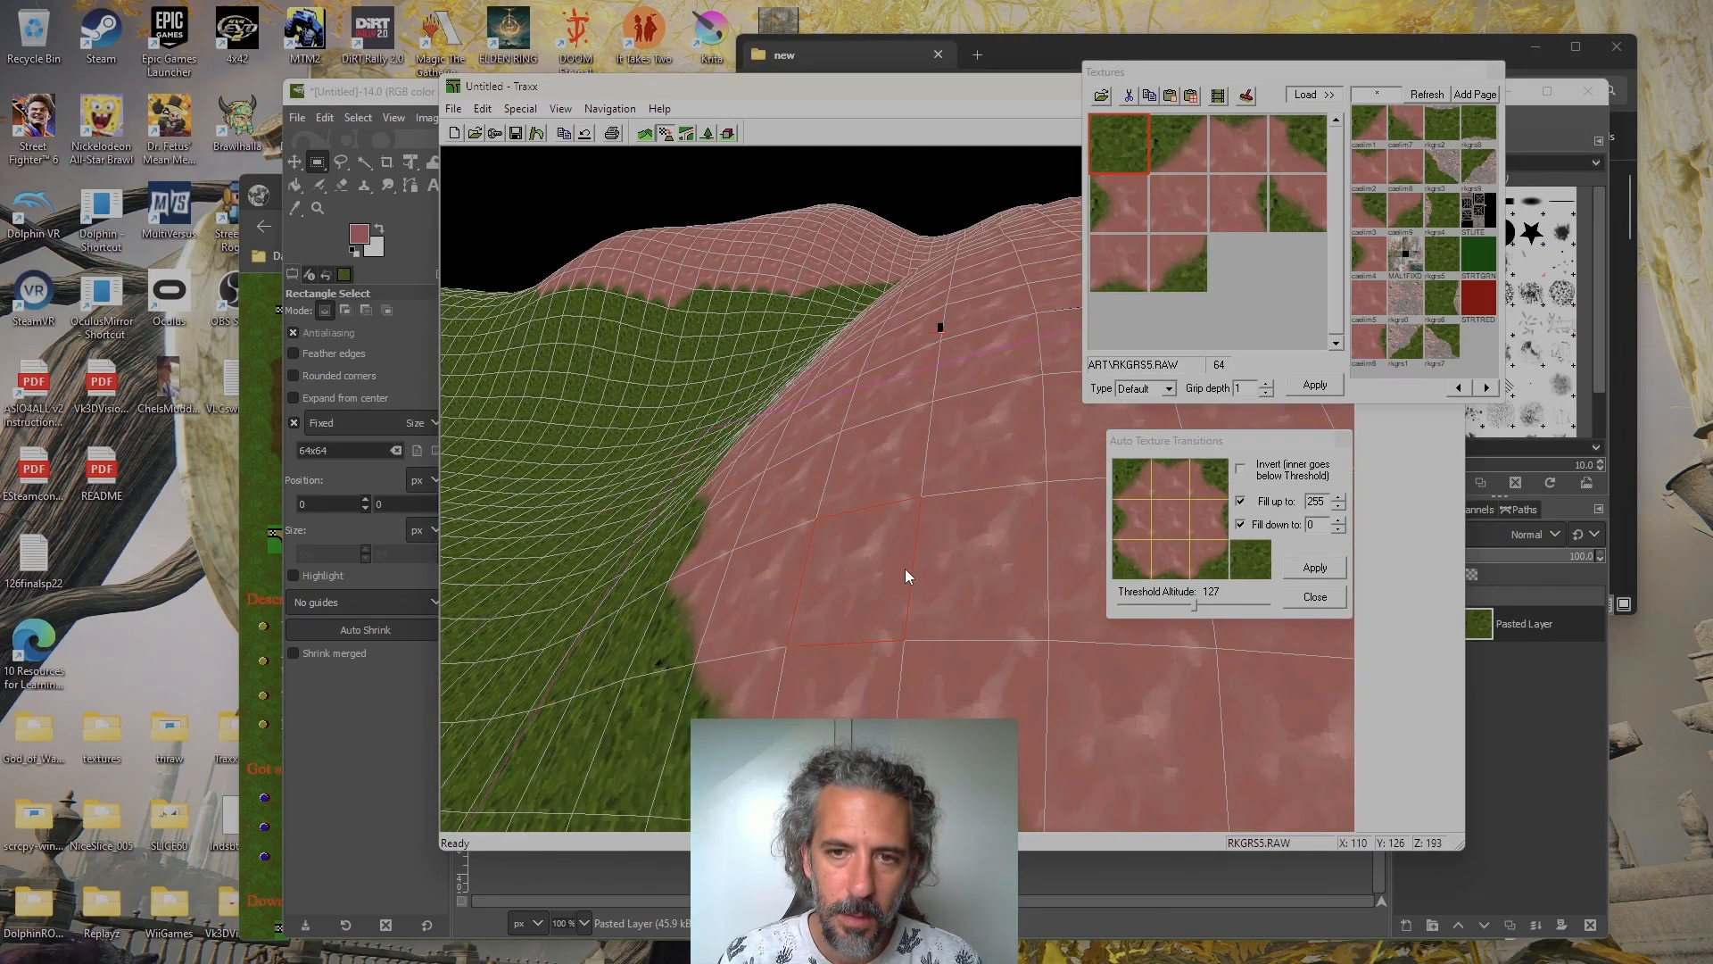
pyautogui.click(515, 111)
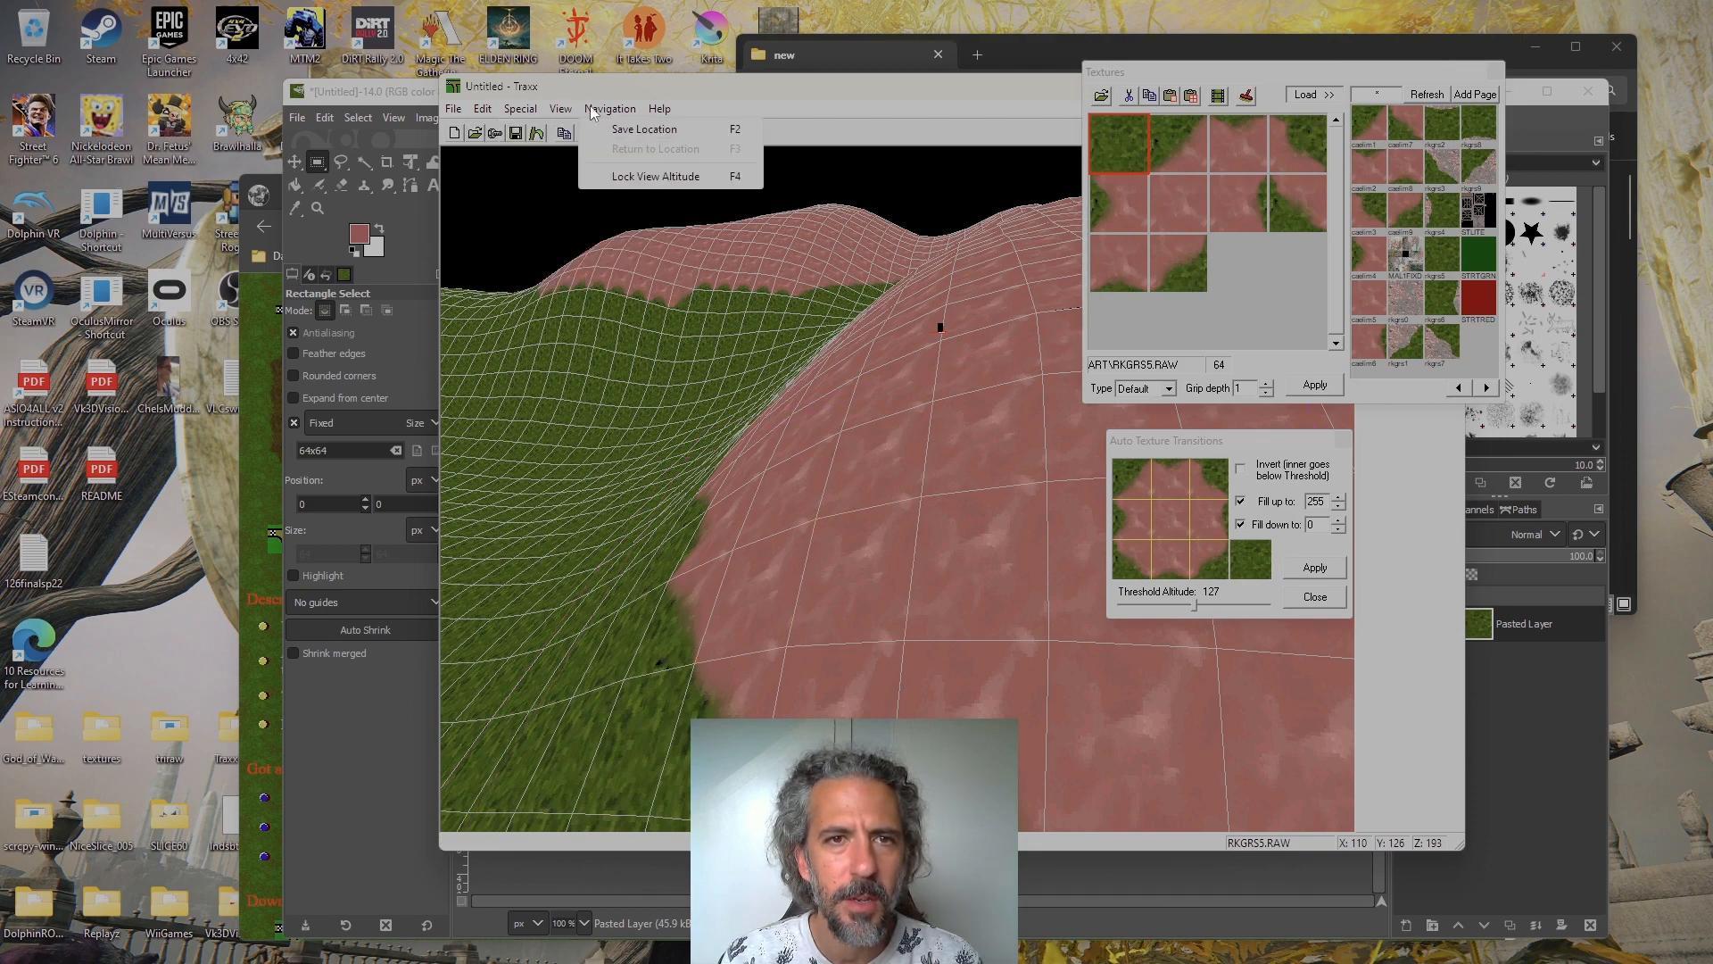
pyautogui.moveTo(573, 107)
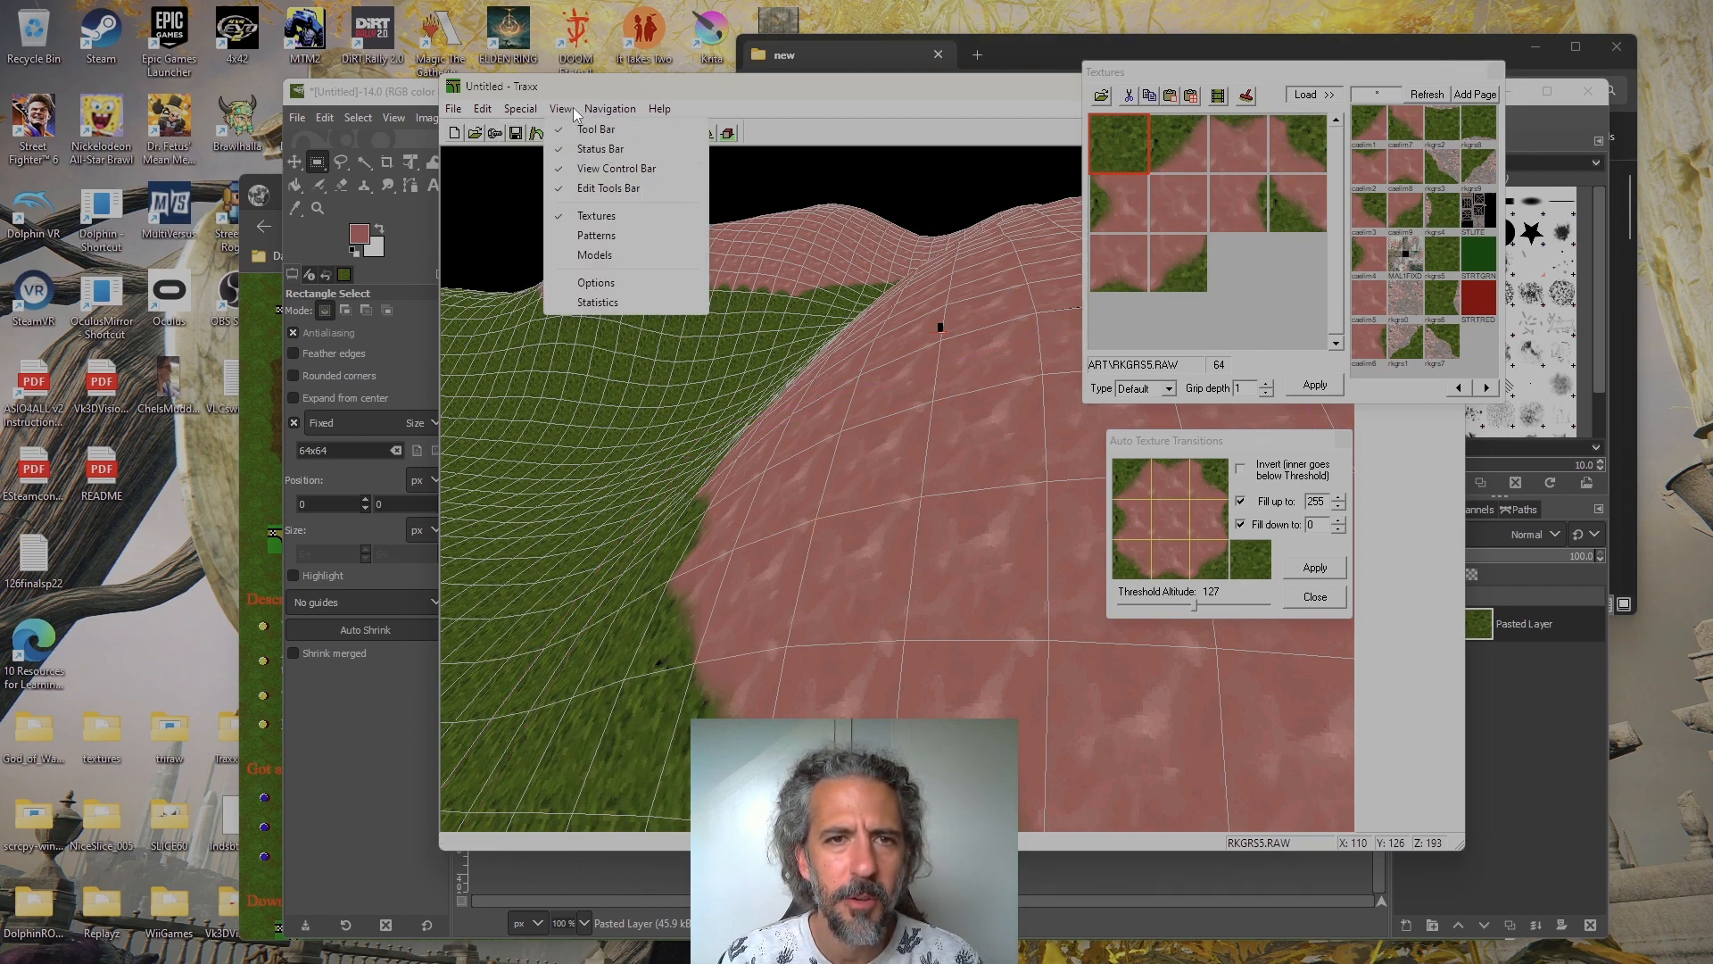
pyautogui.click(709, 102)
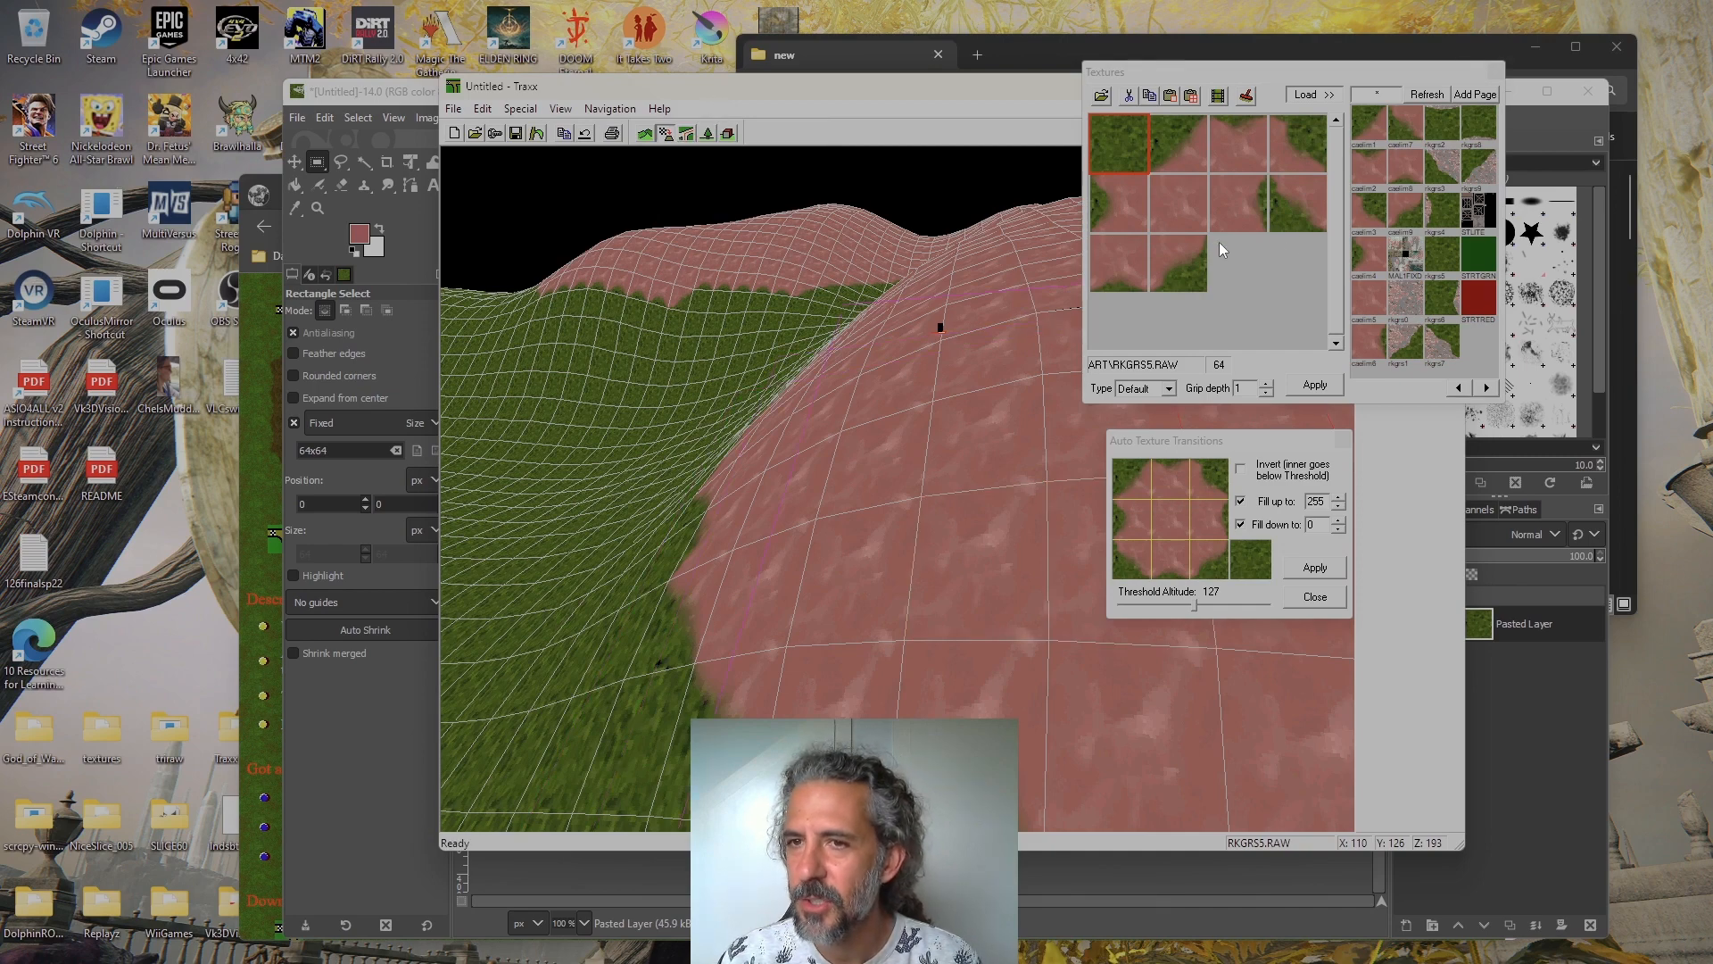
# Examine how neighbouring corner and edge tiles join along the lower slope, from several angles and altitudes
pyautogui.press('Left')
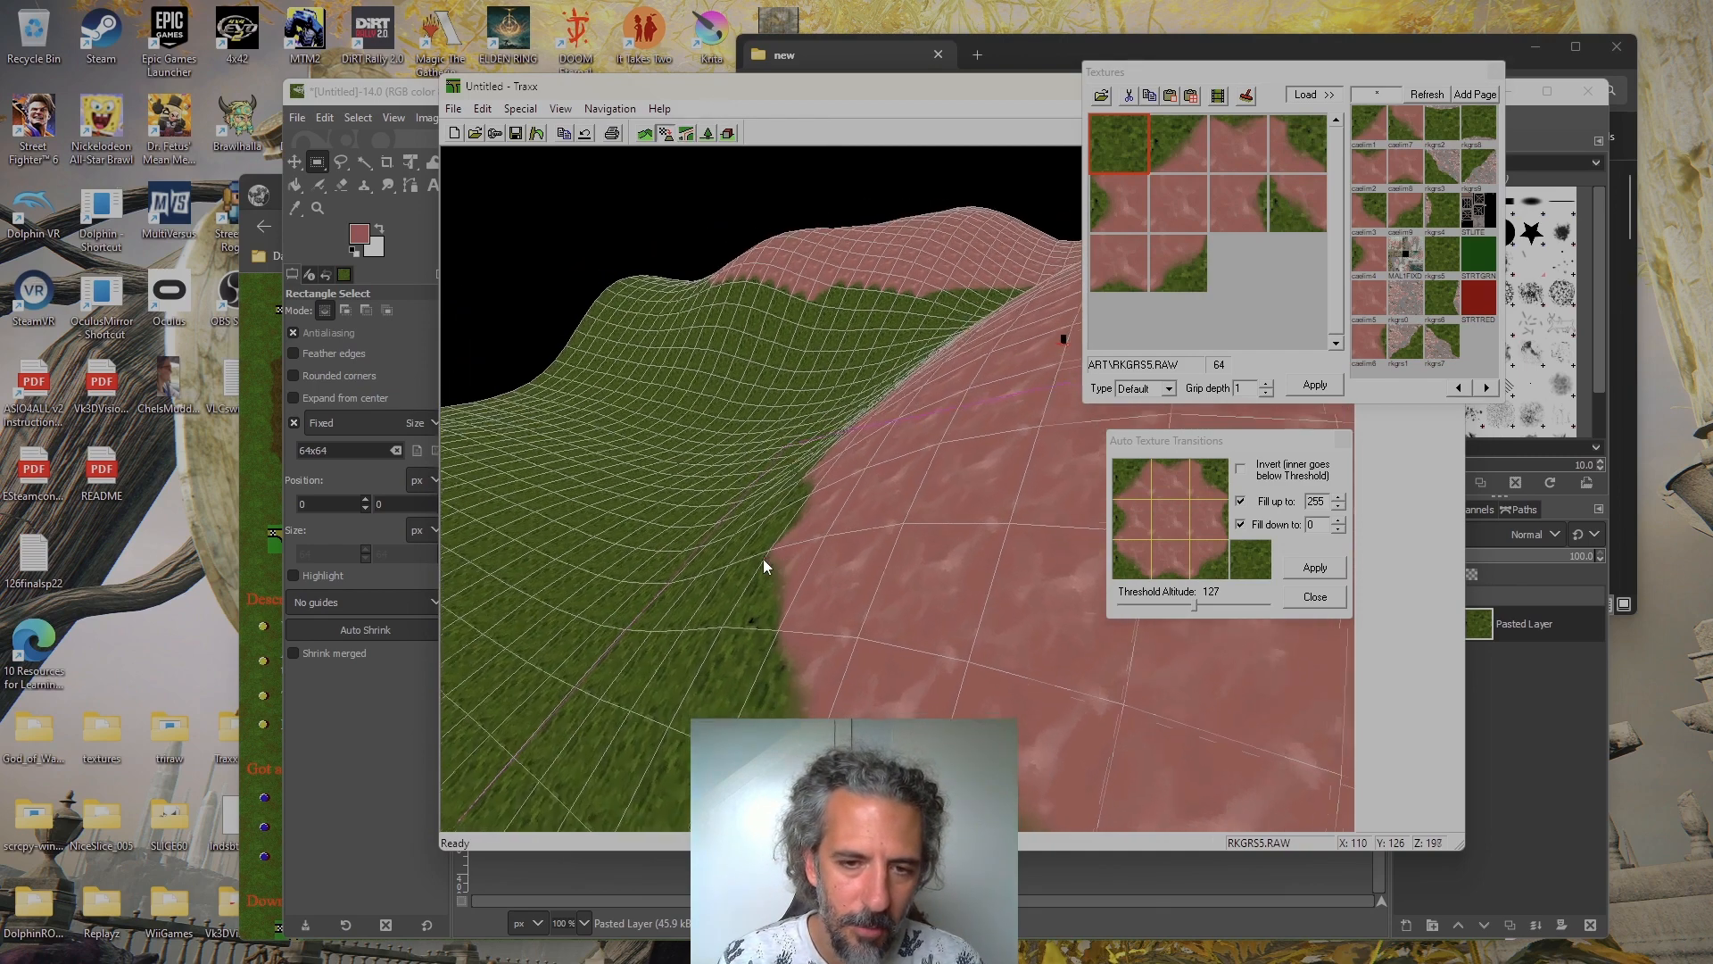
pyautogui.press('Left')
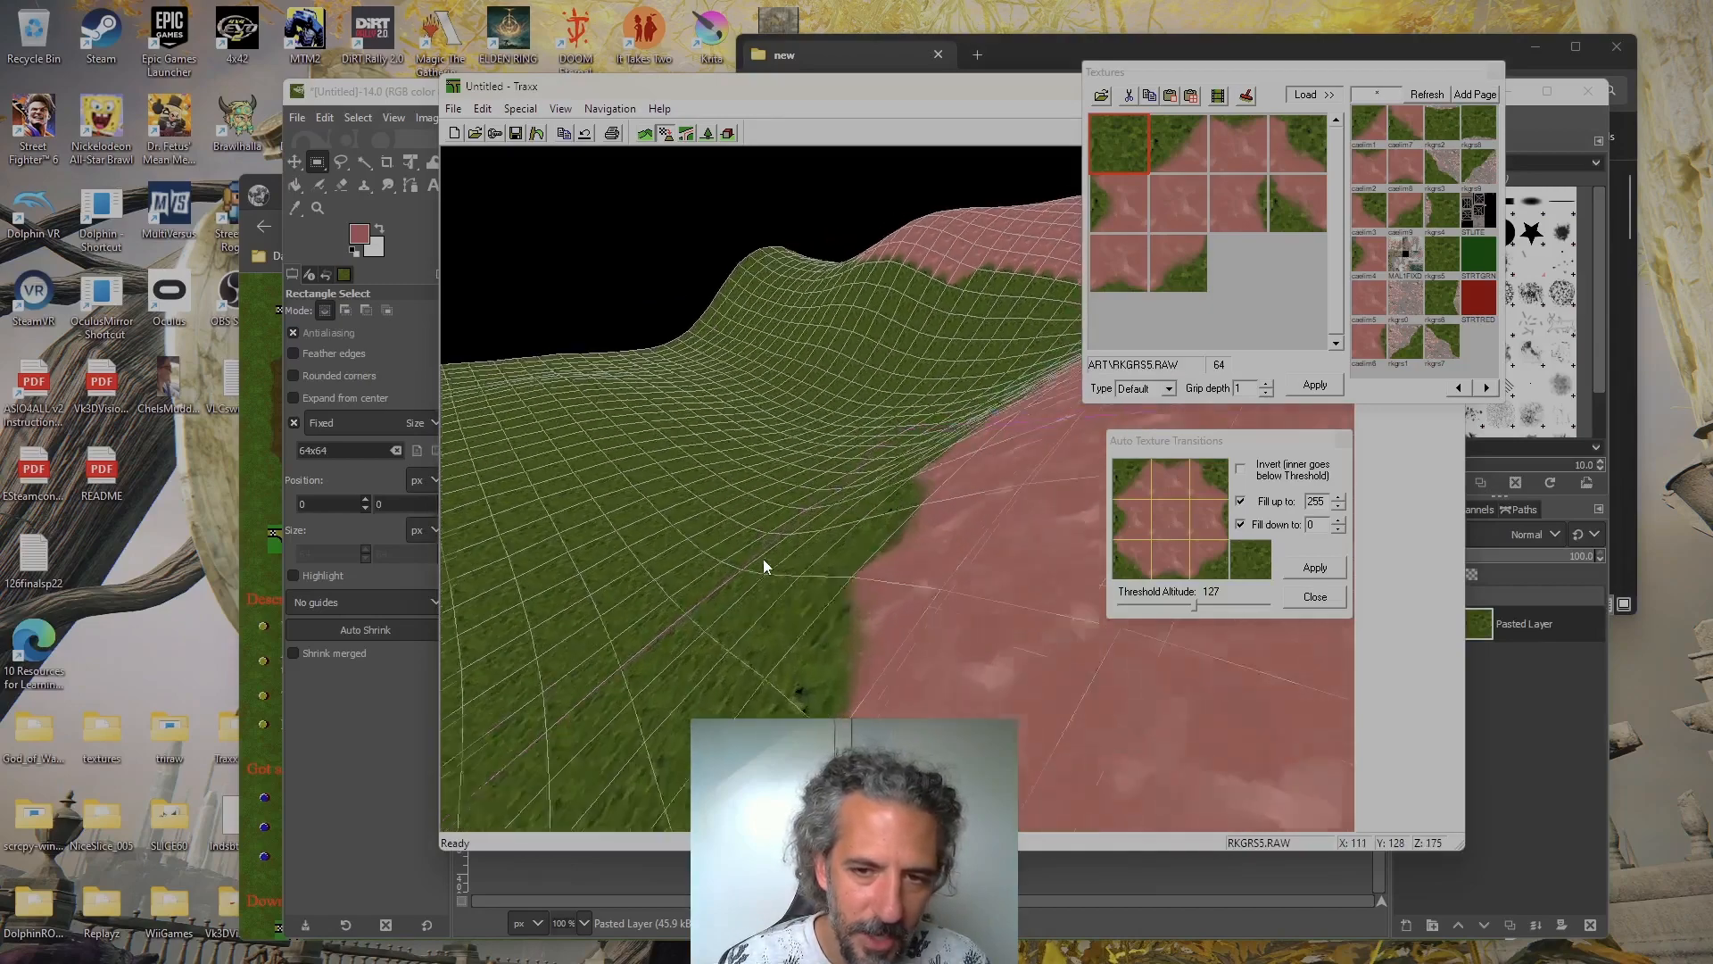
pyautogui.press('Left')
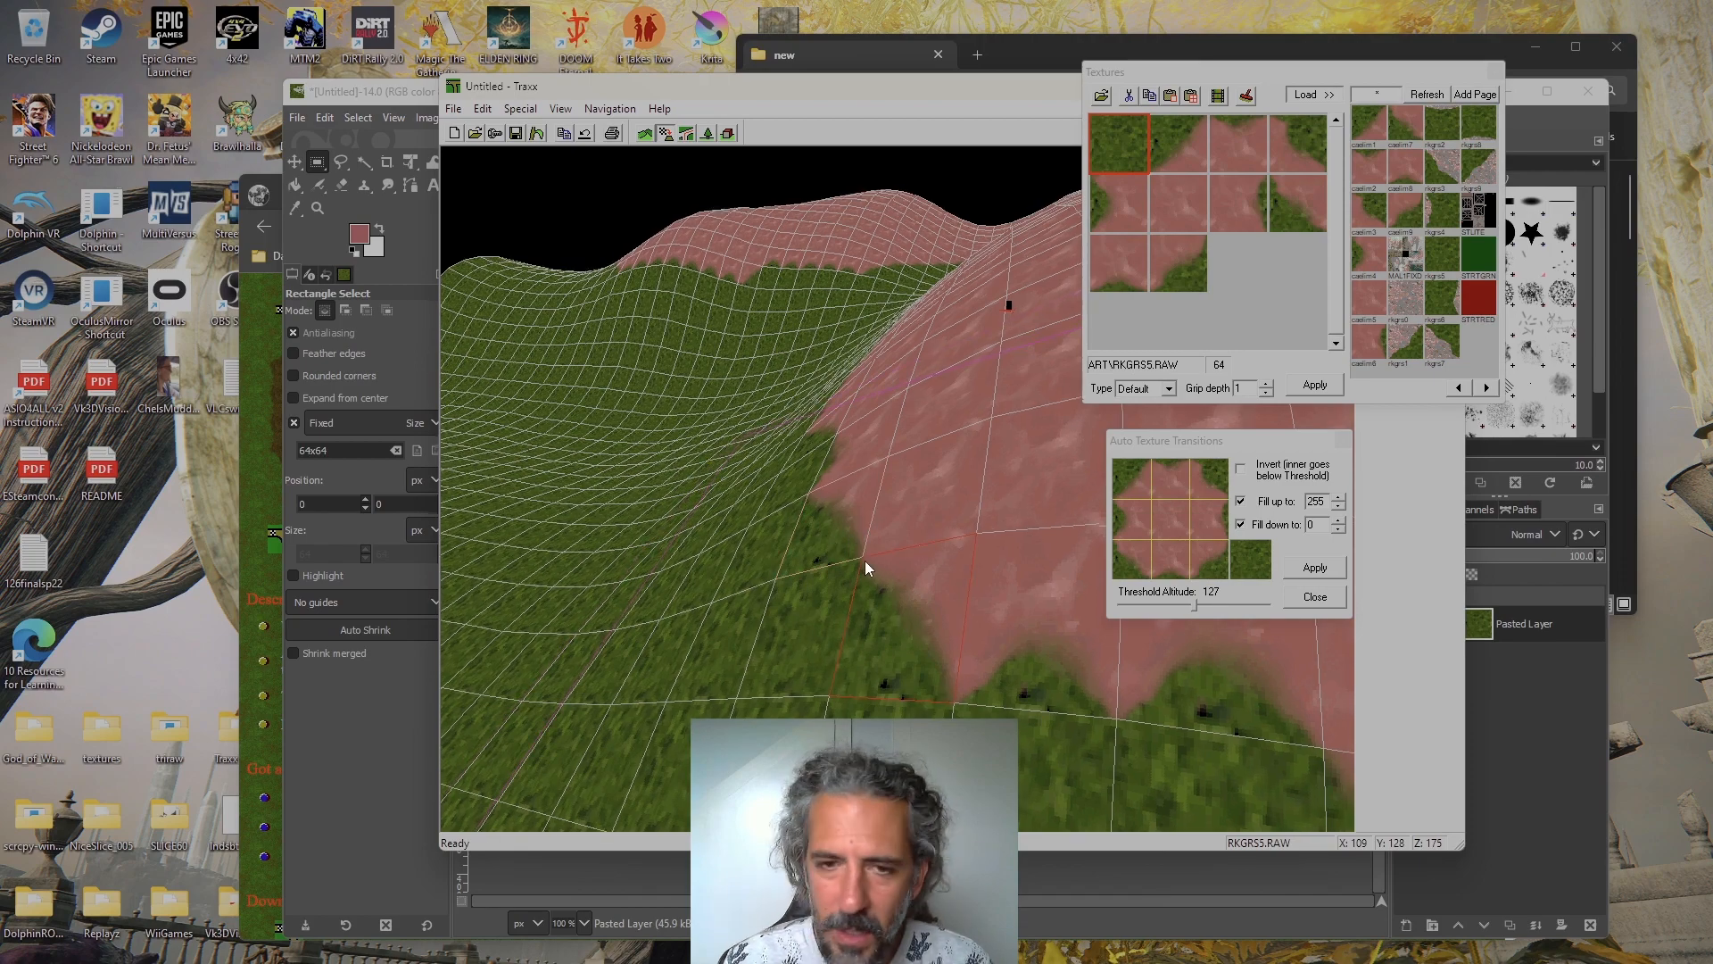
pyautogui.press('Up')
pyautogui.press('Left')
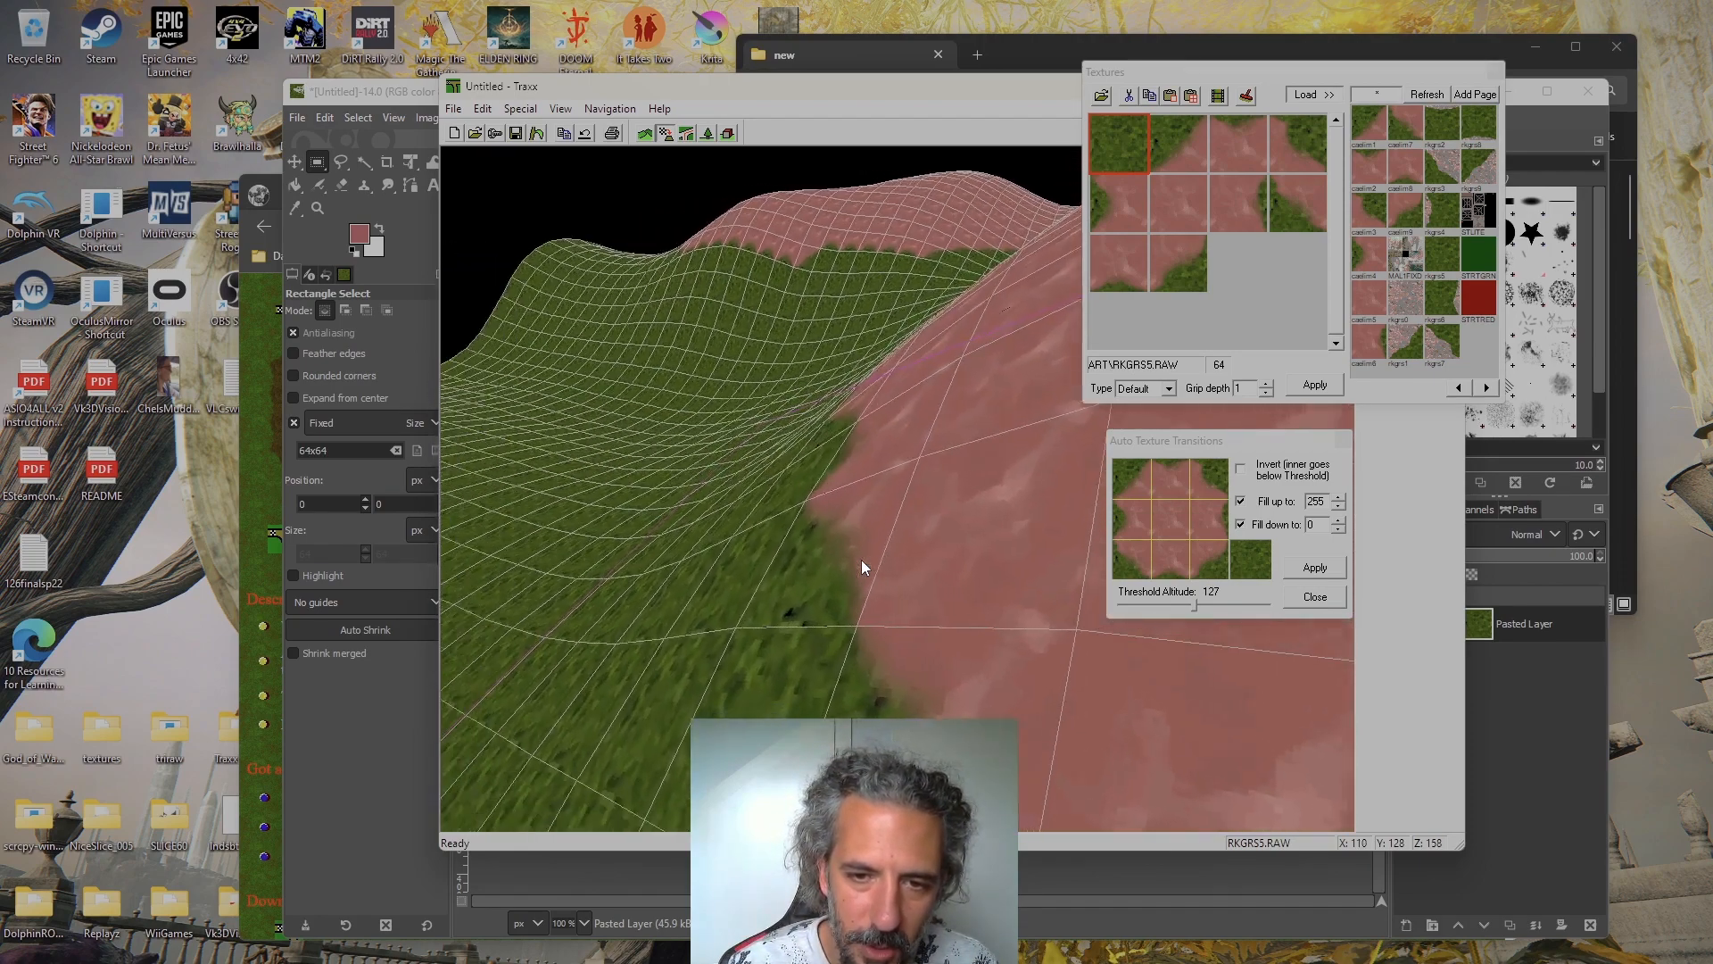
pyautogui.press('Up')
pyautogui.press('Left')
pyautogui.press('Right')
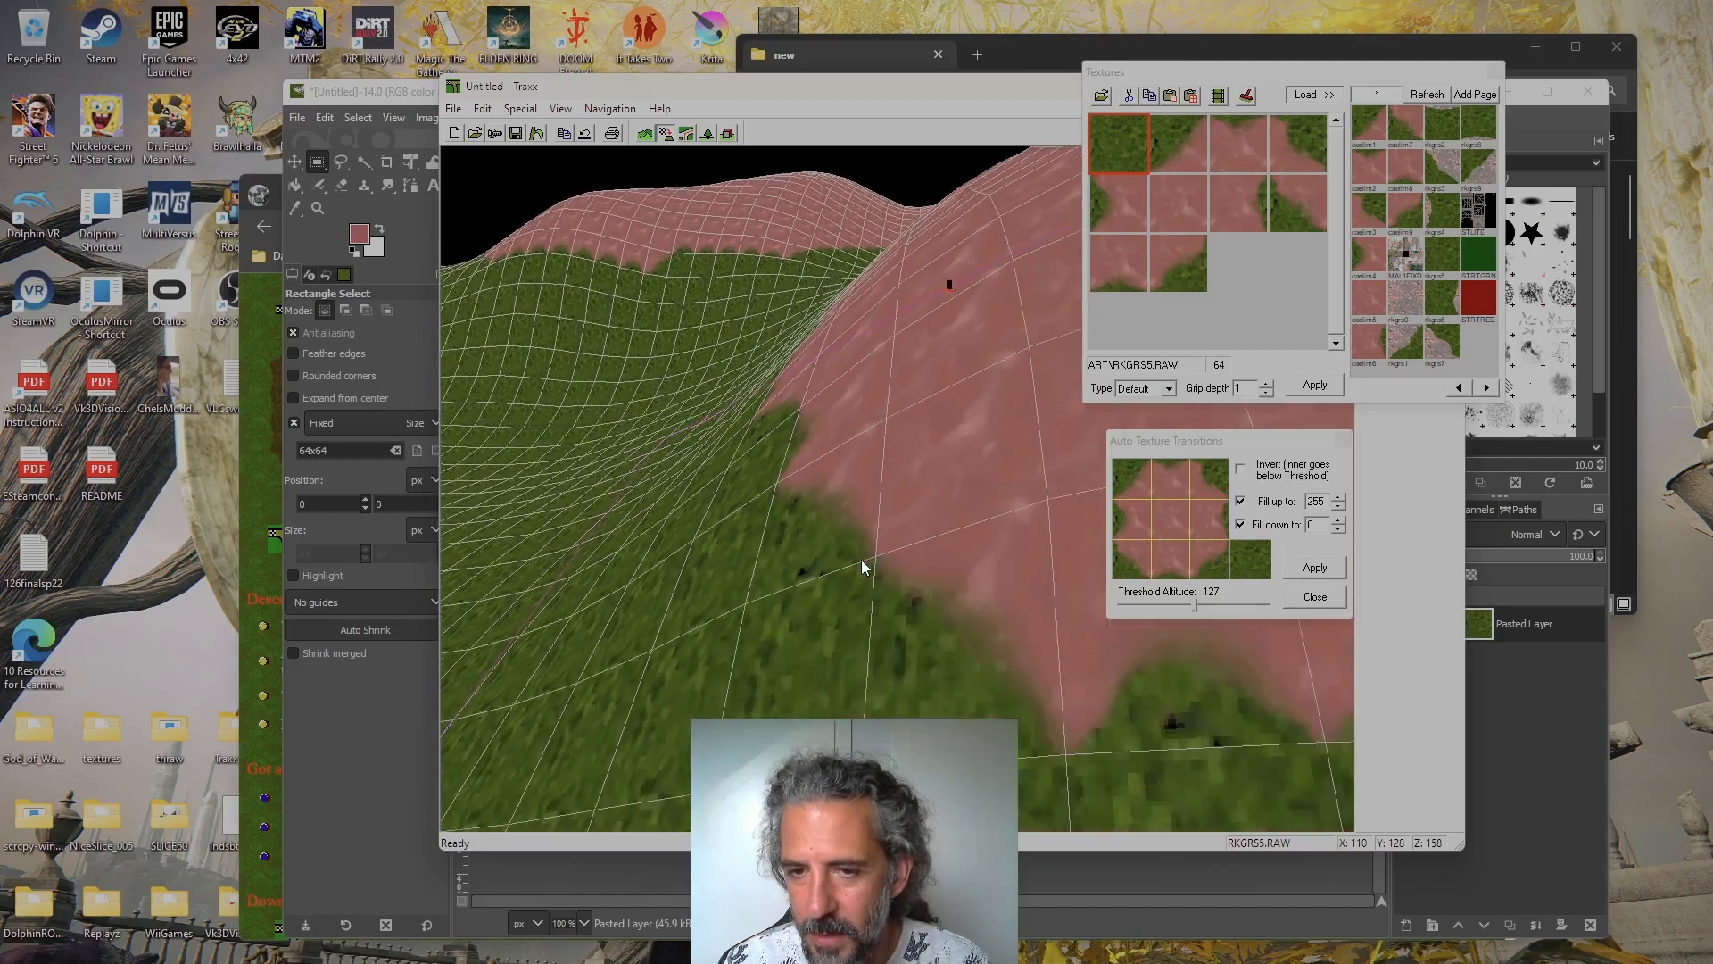
pyautogui.press('Up')
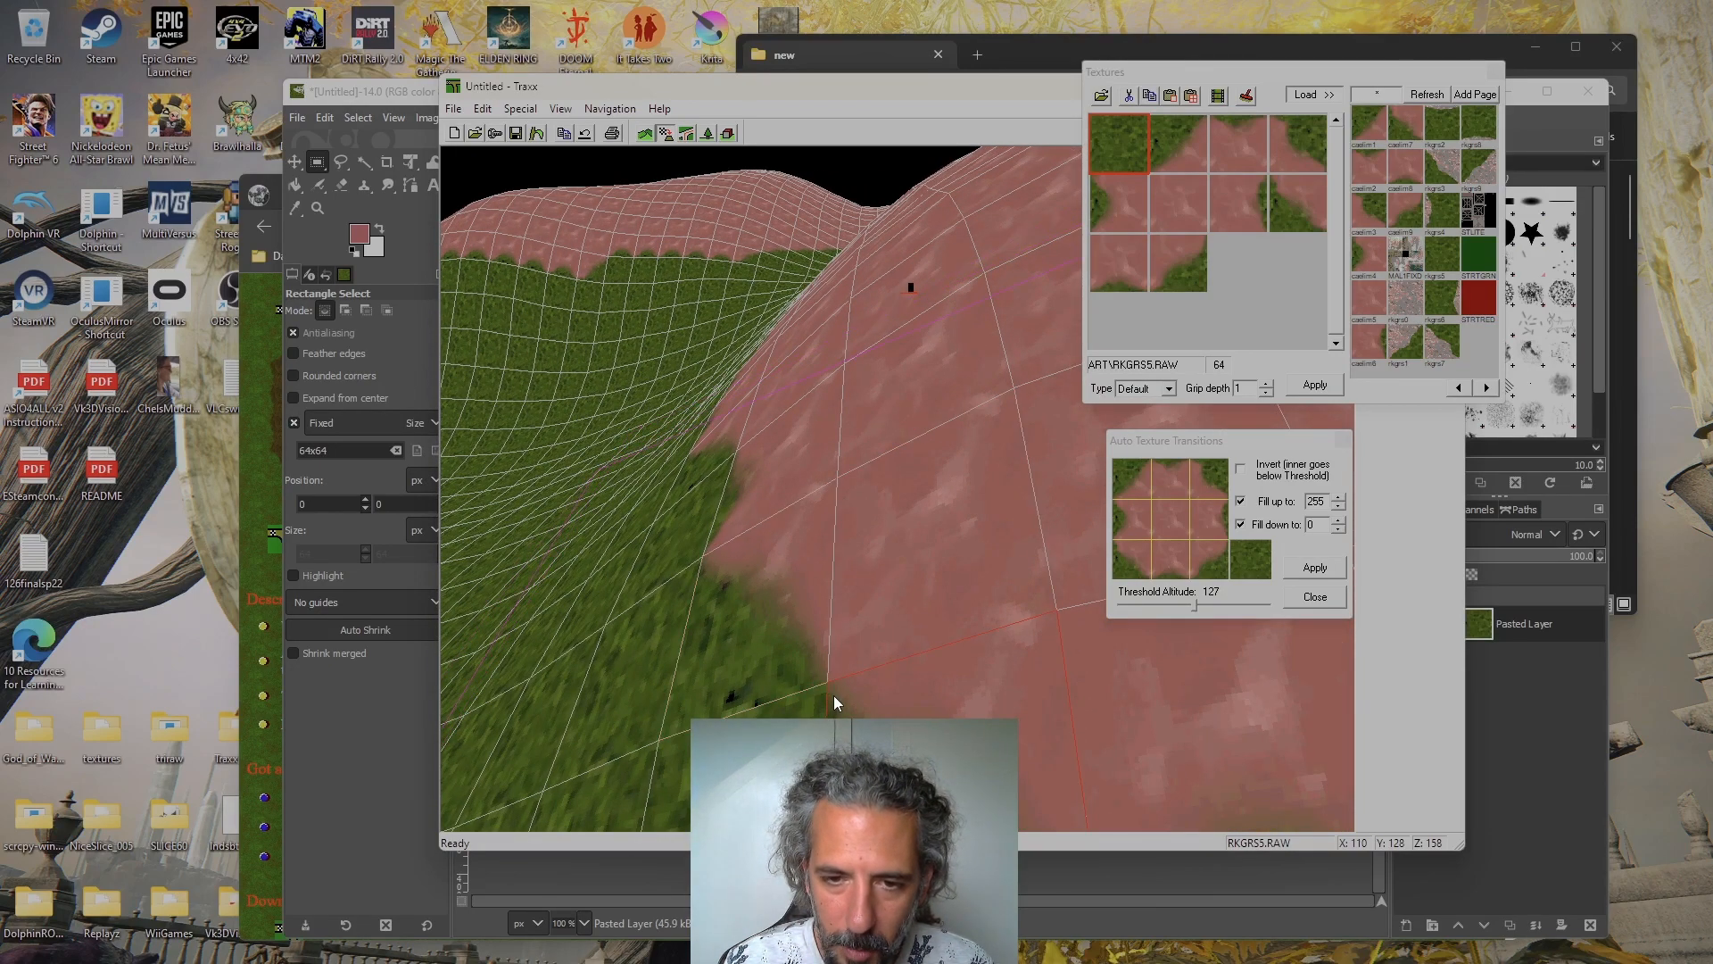
pyautogui.press('pagedown')
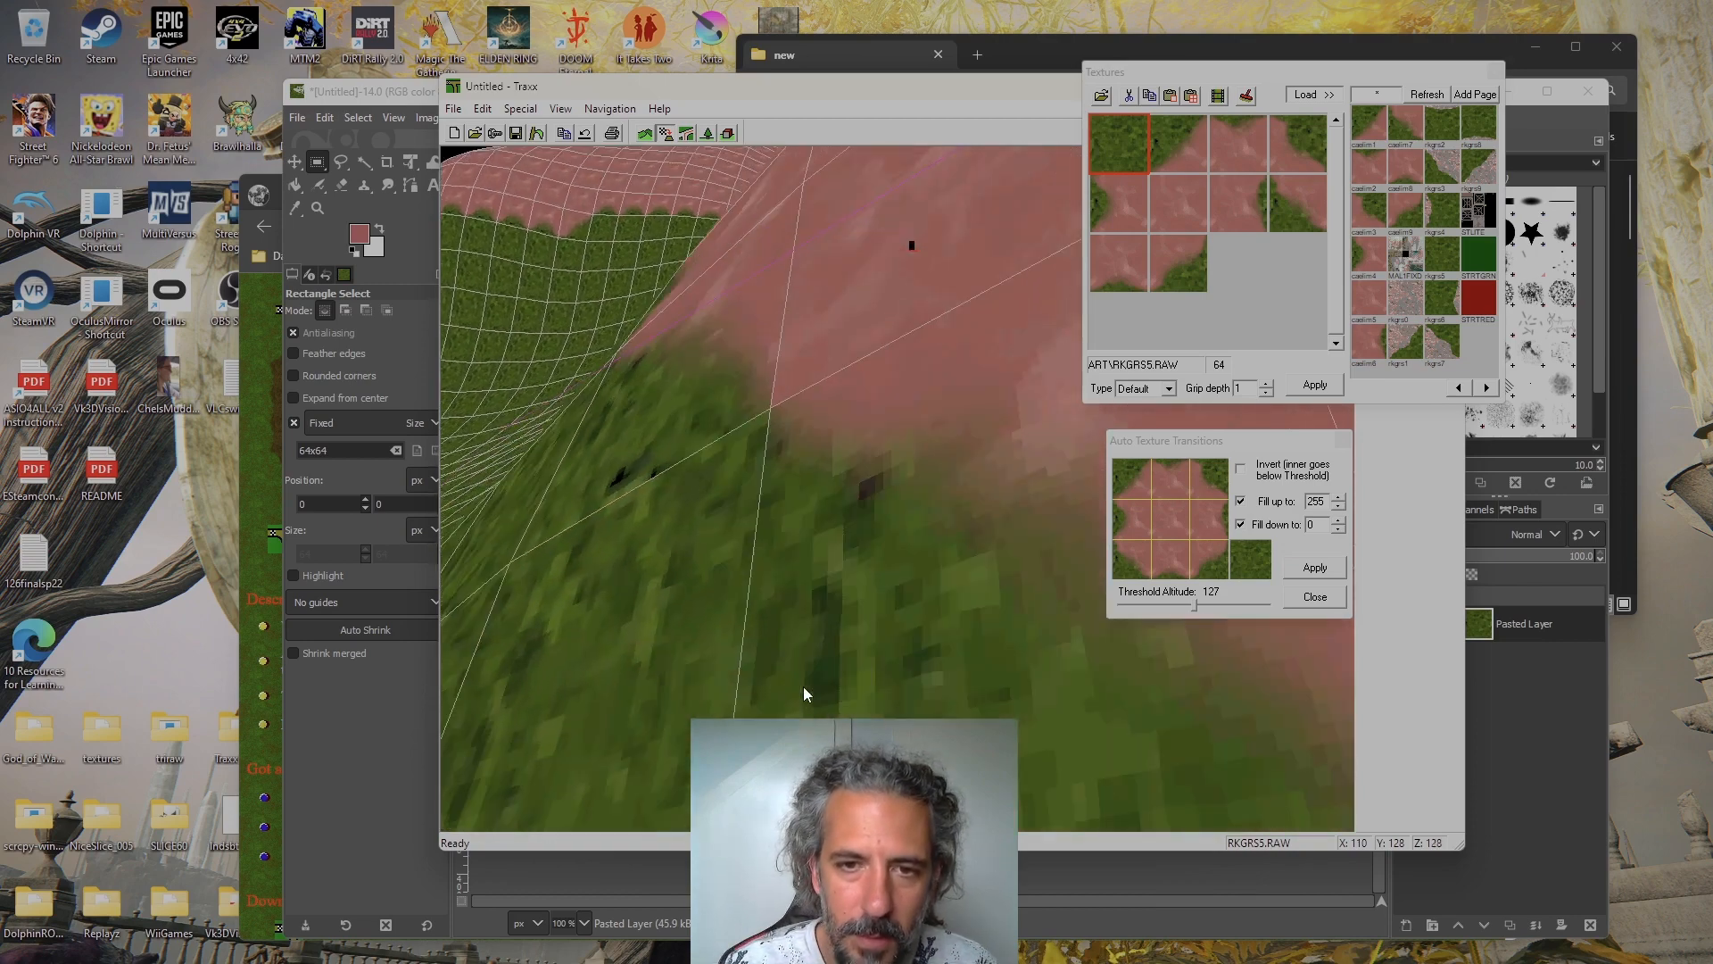
pyautogui.press('Up')
pyautogui.press('Right')
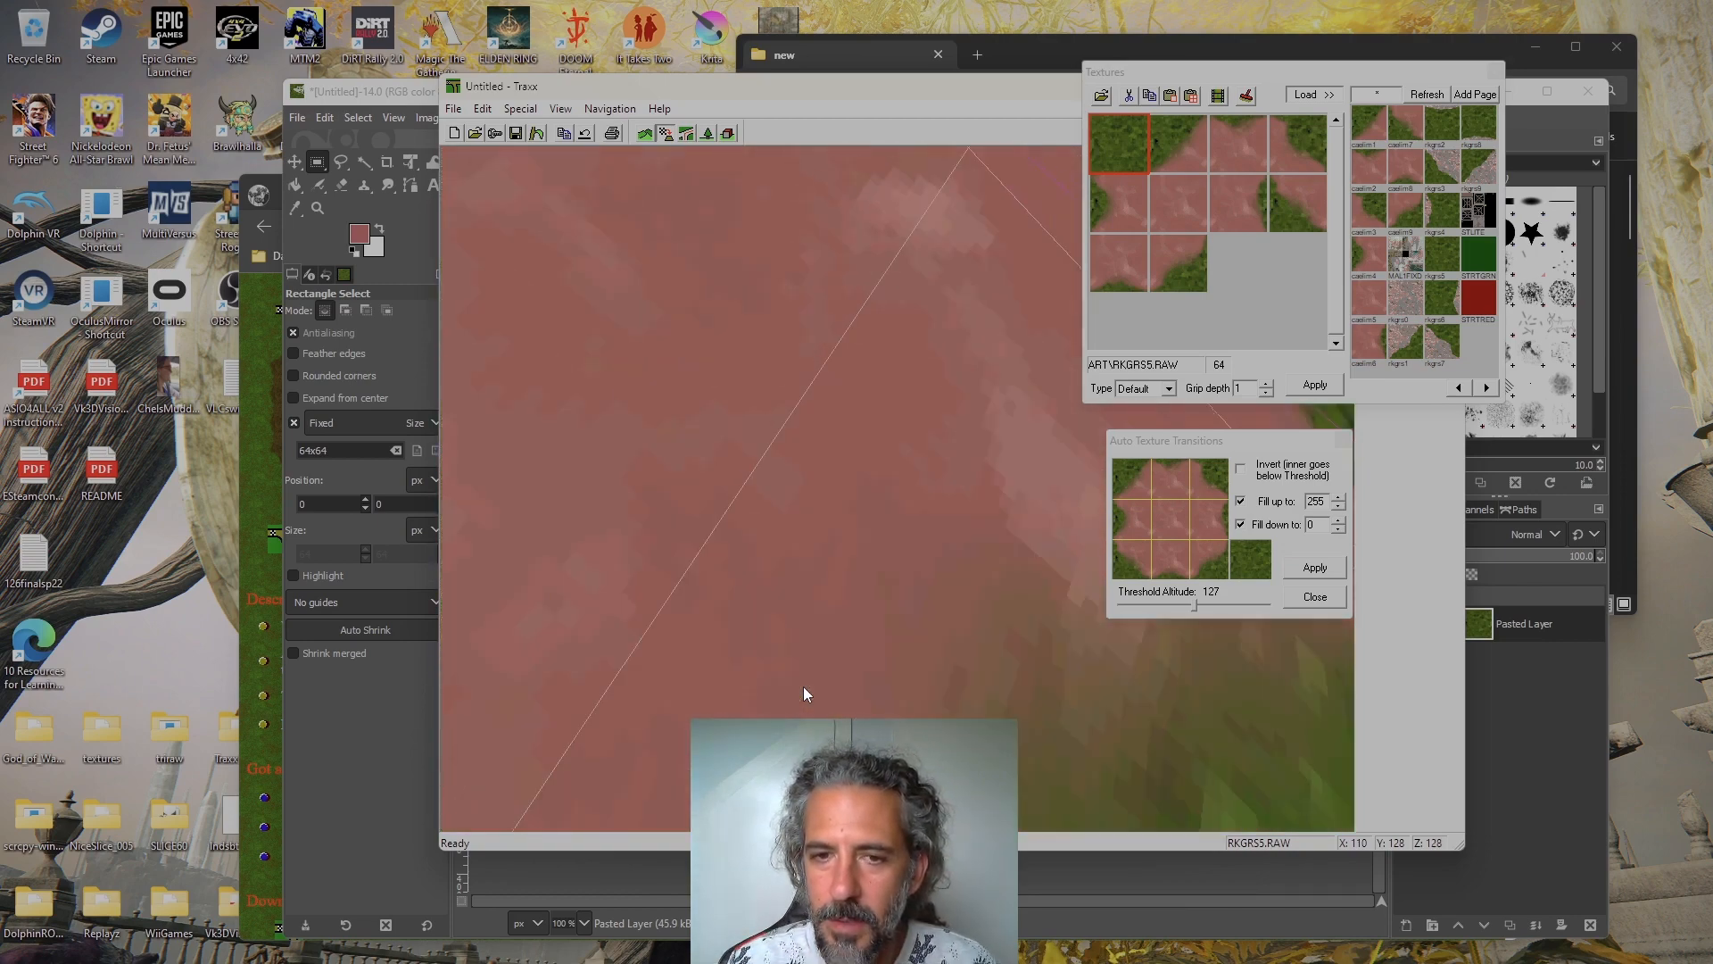
pyautogui.press('Down')
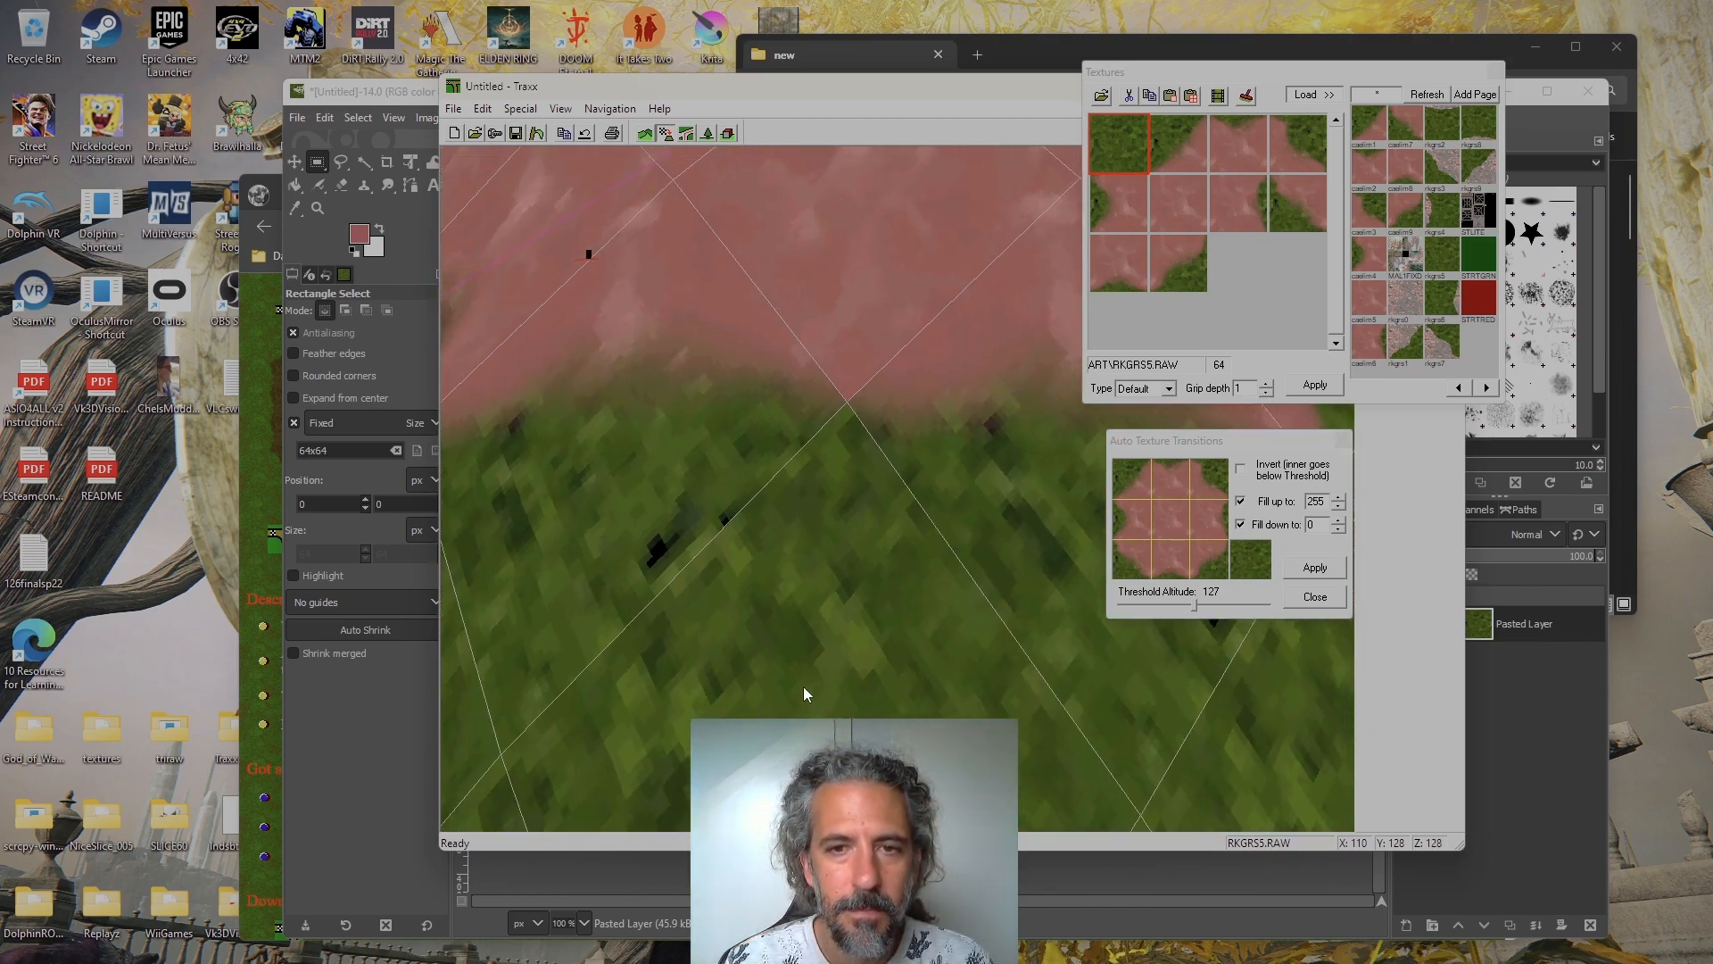
pyautogui.press('Left')
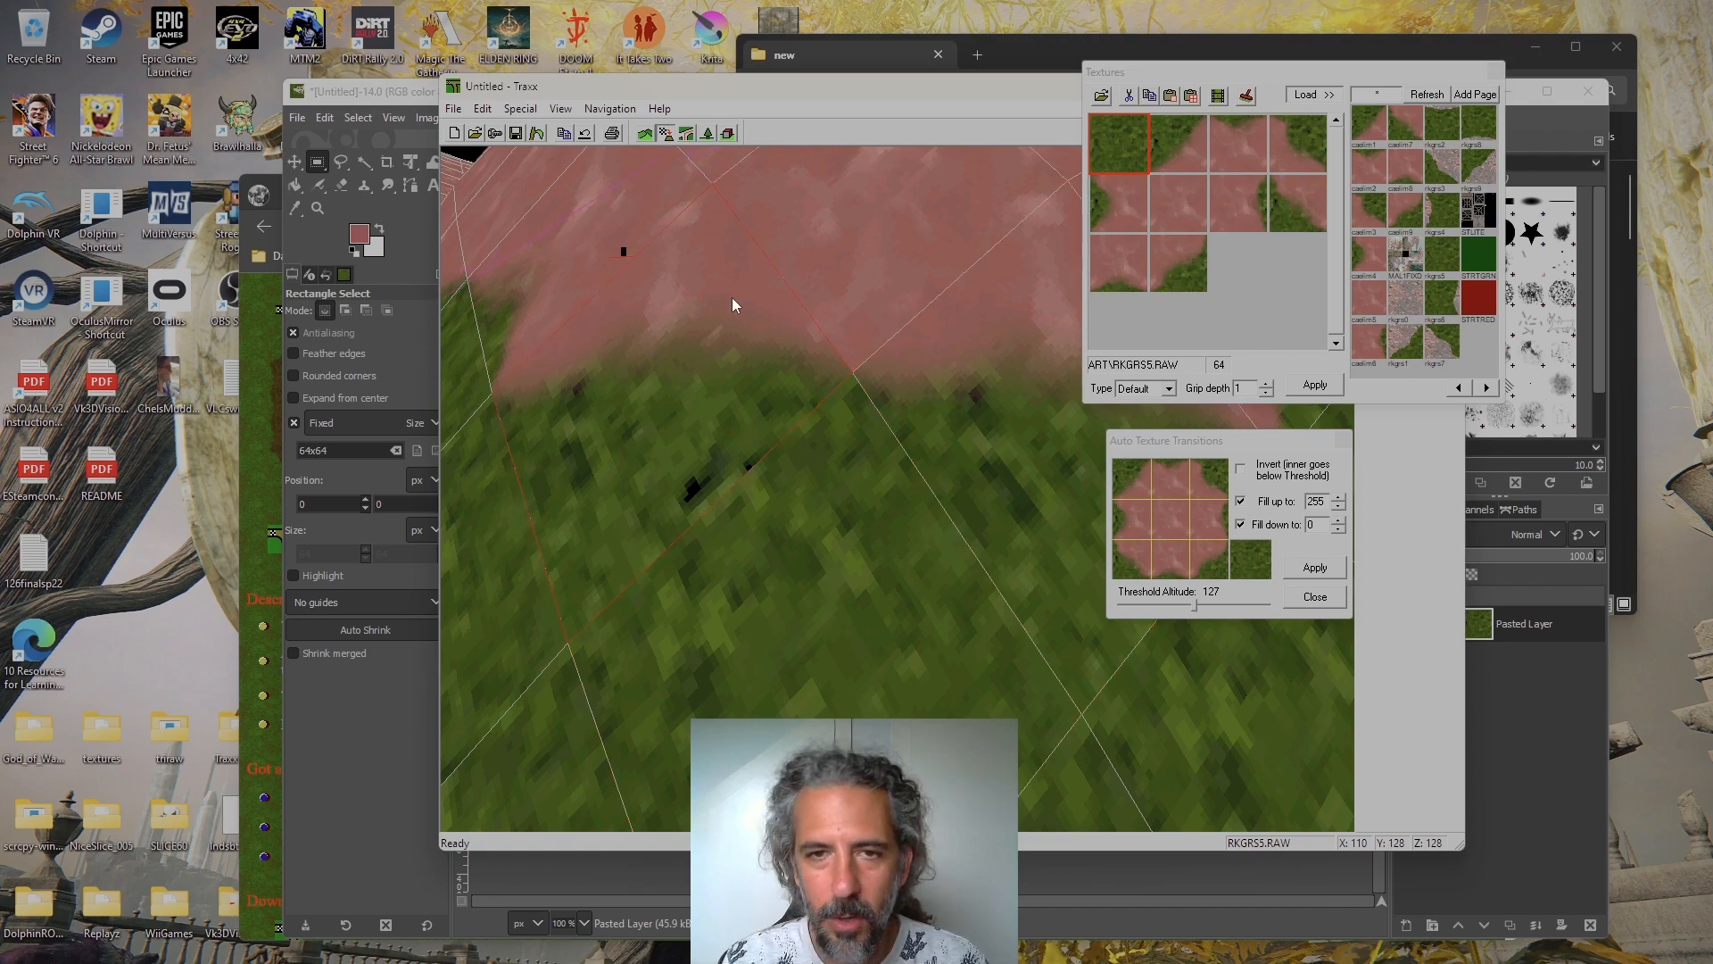
pyautogui.press('Left')
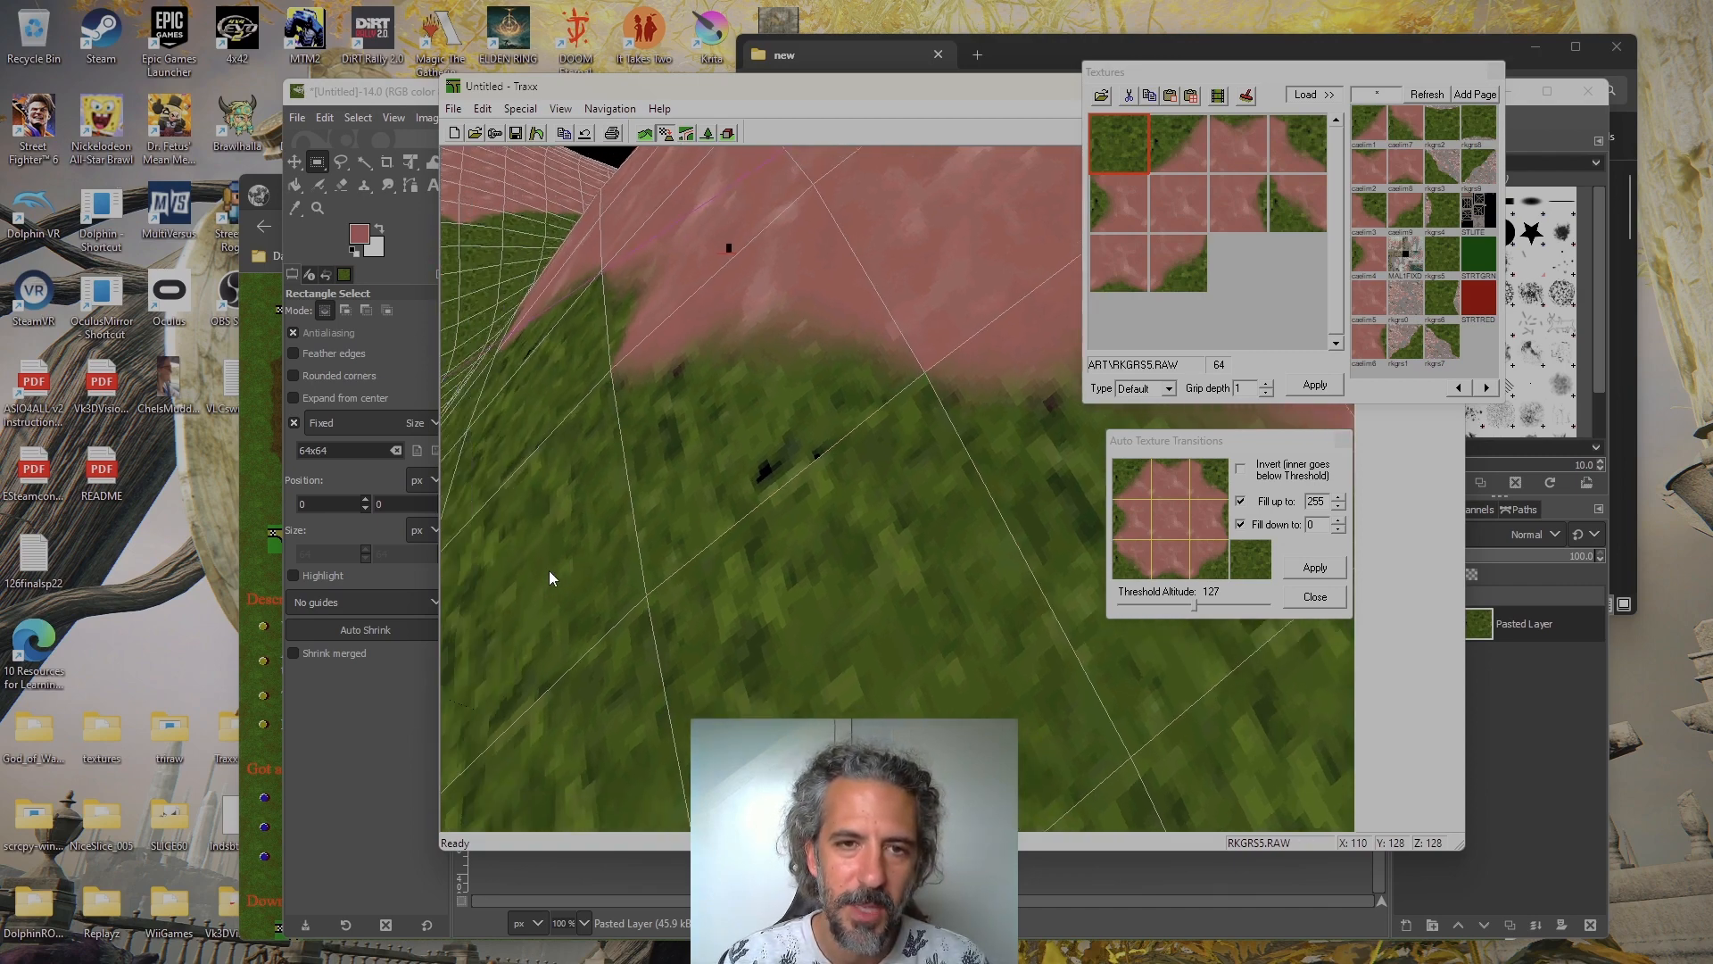
pyautogui.press('pagedown')
pyautogui.press('pageup')
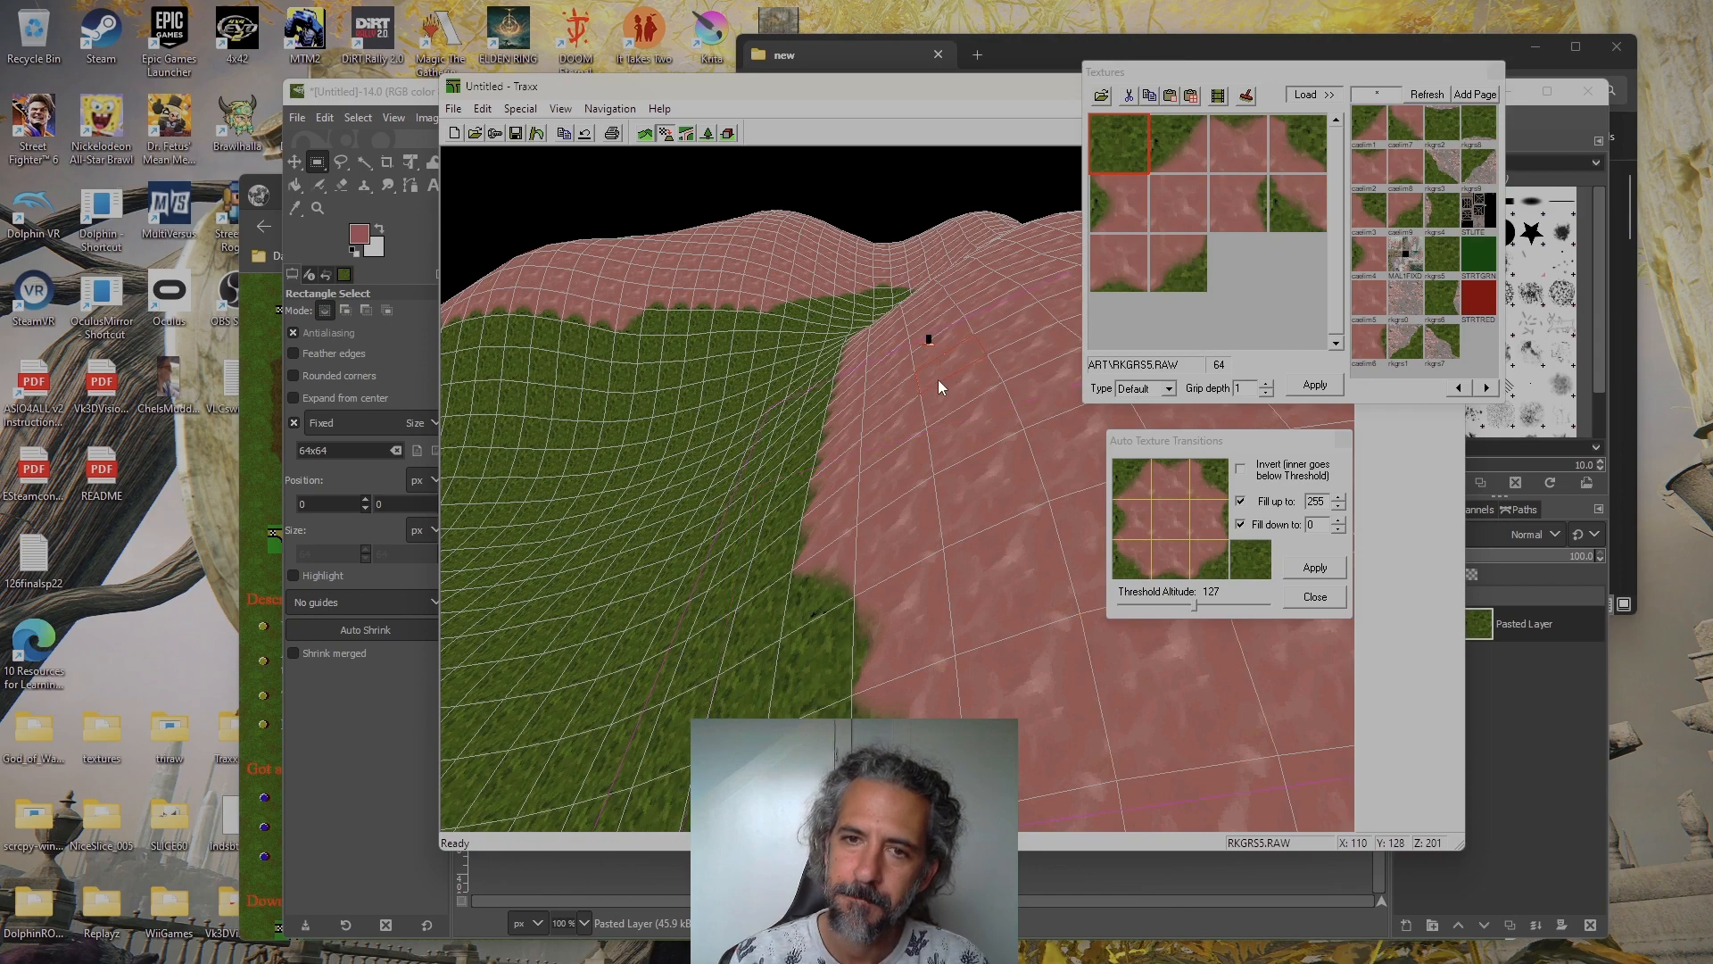
pyautogui.click(520, 108)
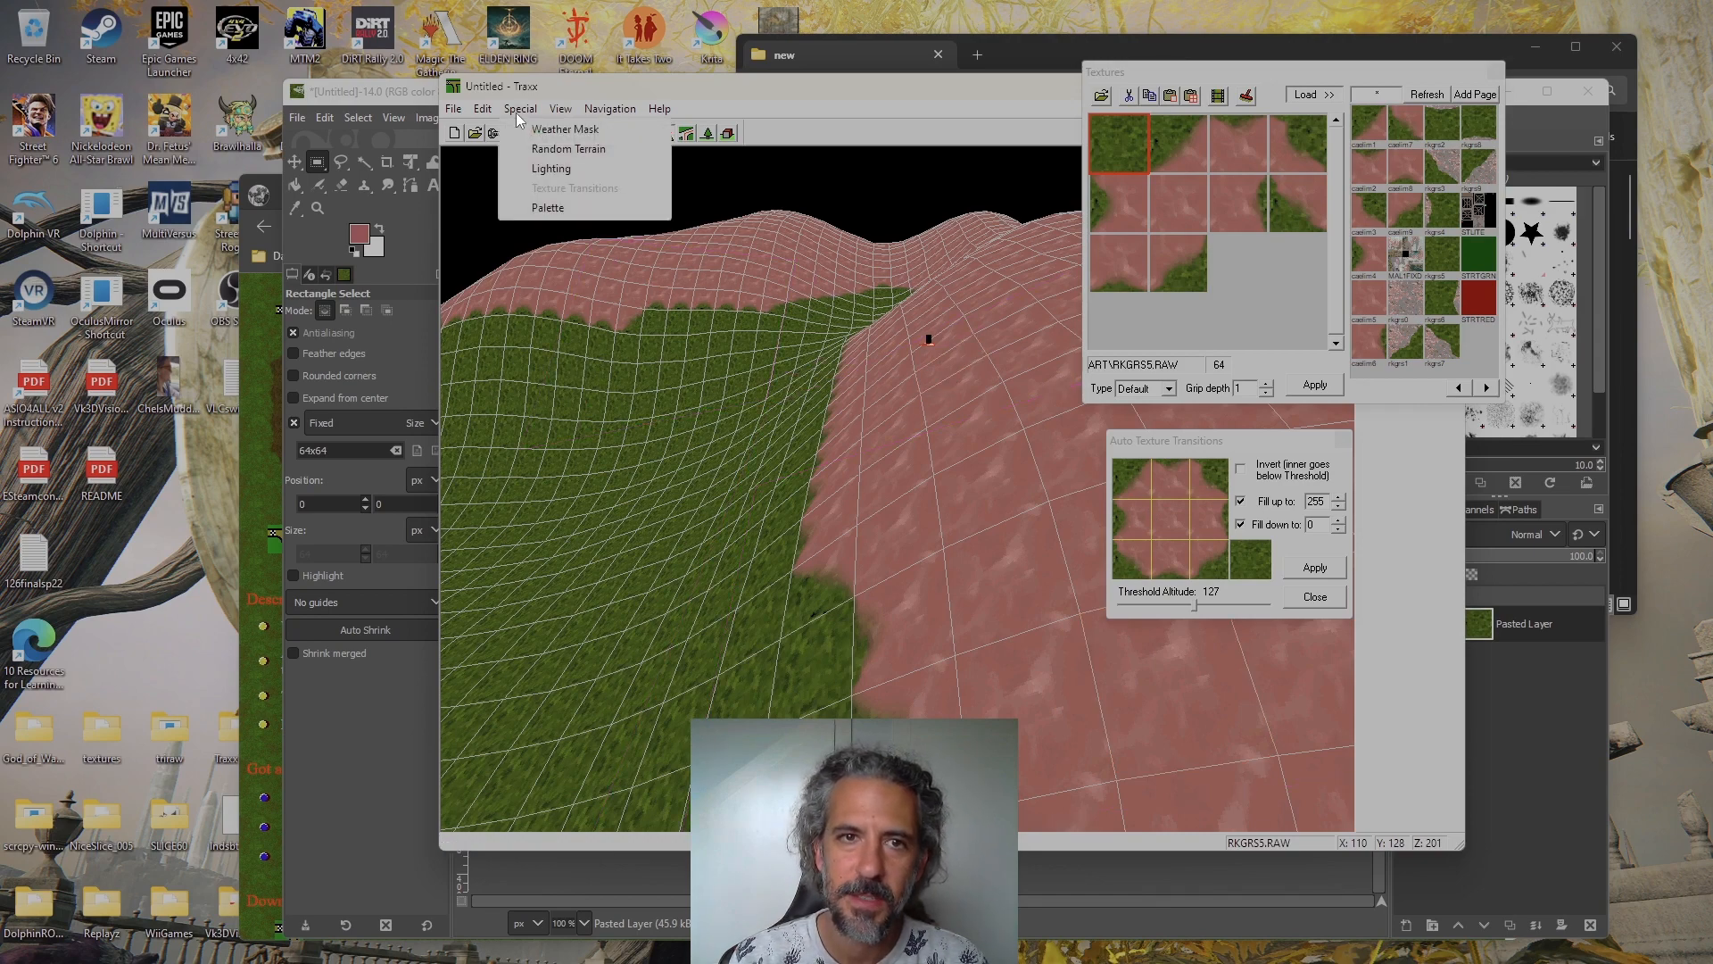
pyautogui.click(945, 132)
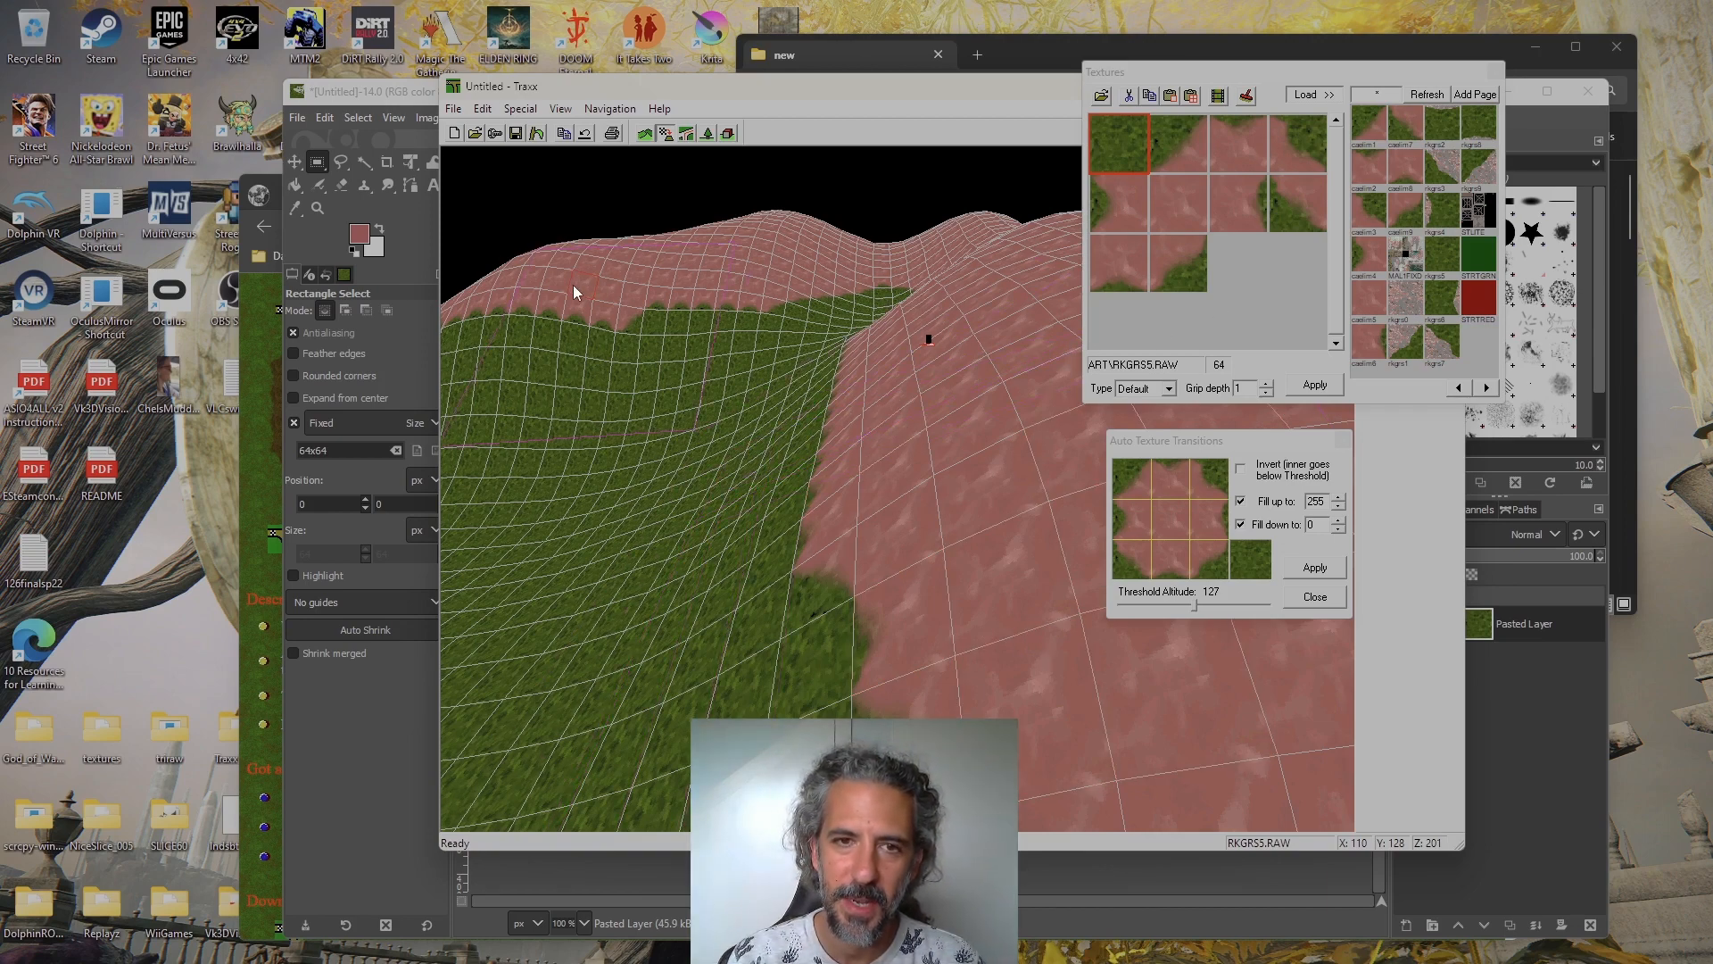
# Survey the grass and dirt distribution across the wider valley and the surrounding hills
pyautogui.press('Up')
pyautogui.press('Left')
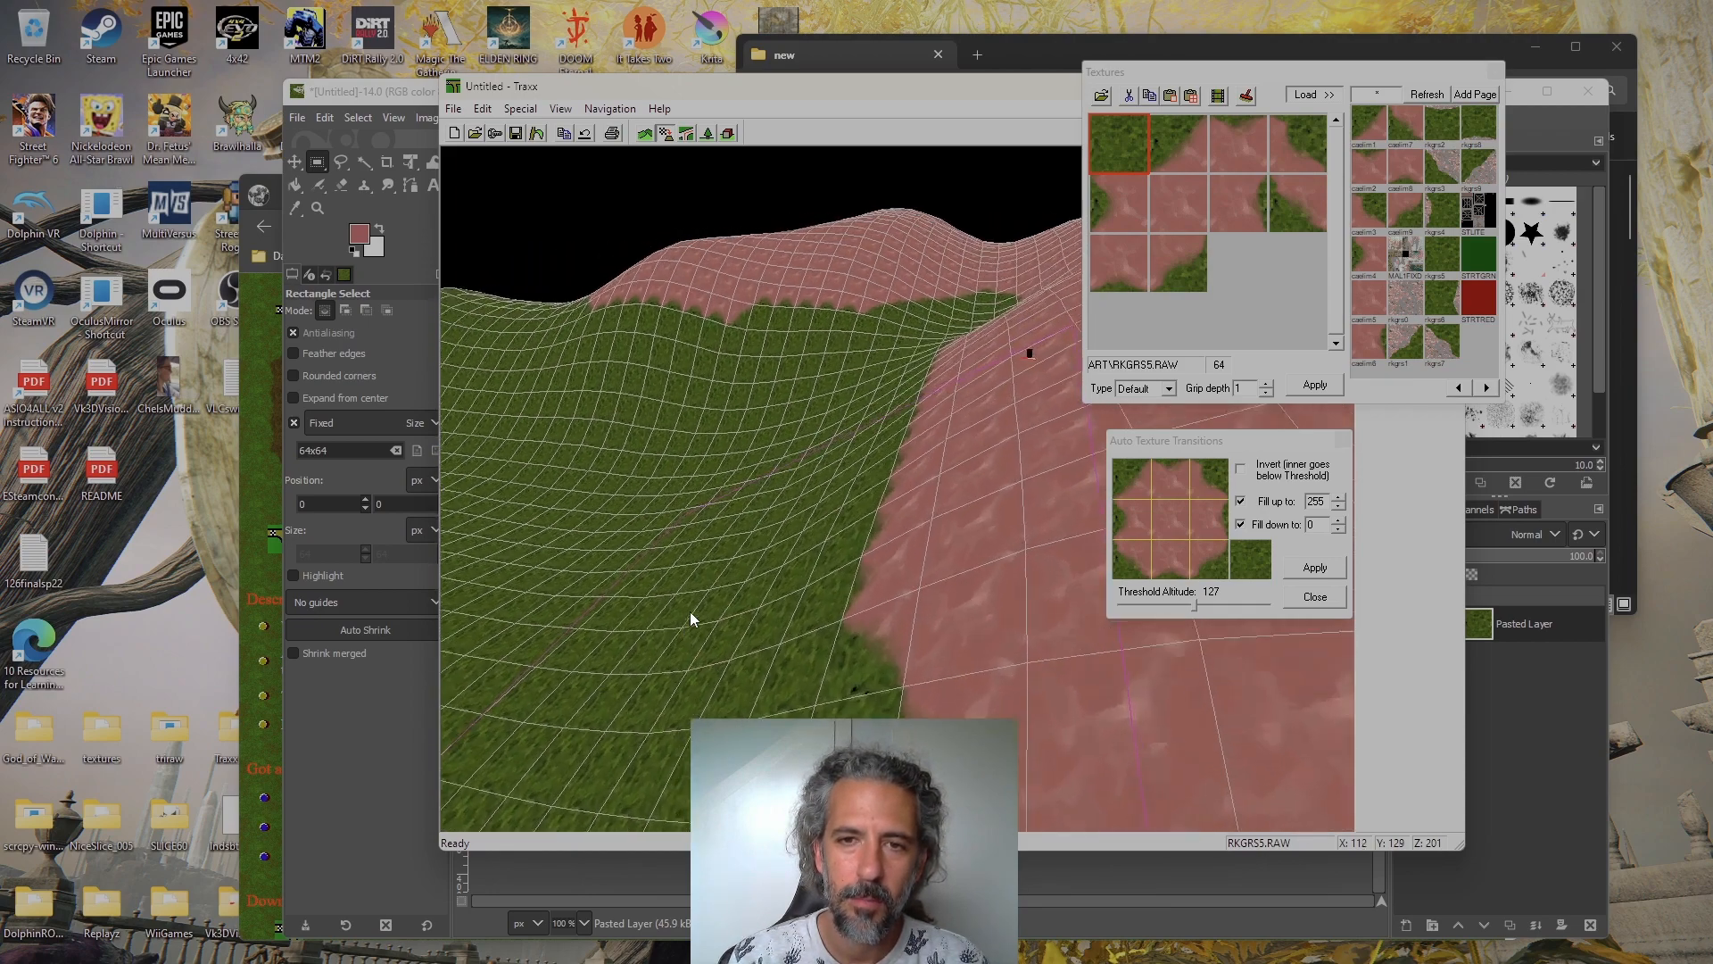
pyautogui.press('Up')
pyautogui.press('Right')
pyautogui.press('Up')
pyautogui.press('Down')
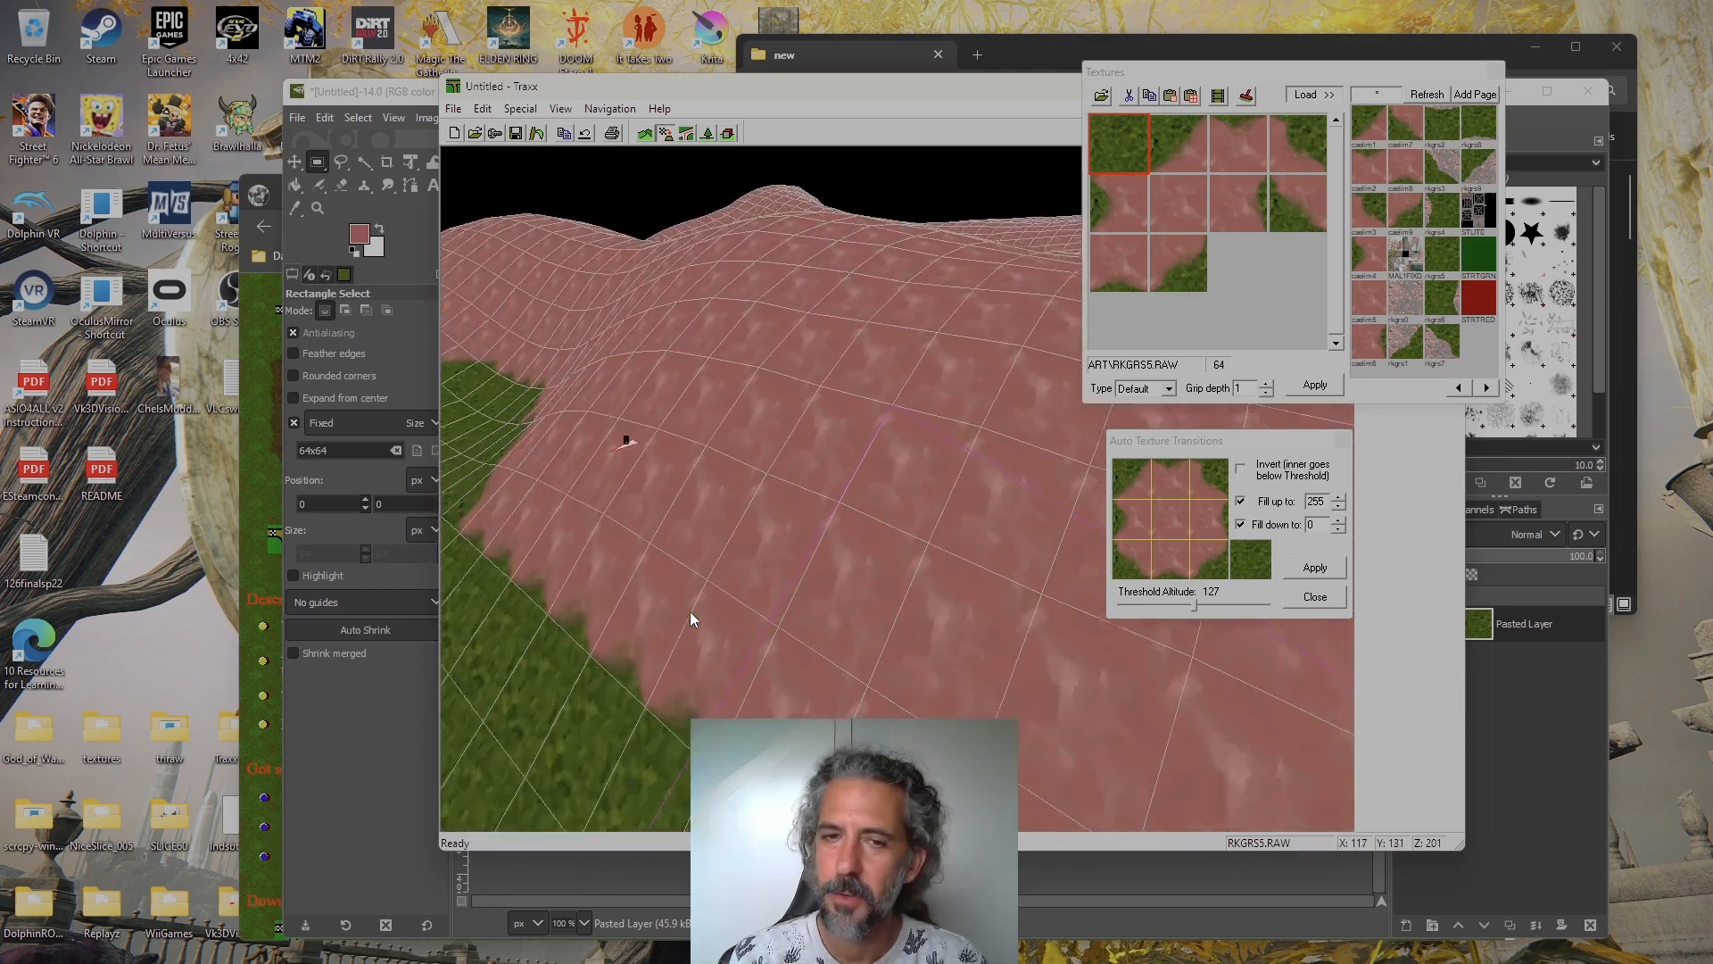
pyautogui.press('Left')
pyautogui.press('Left')
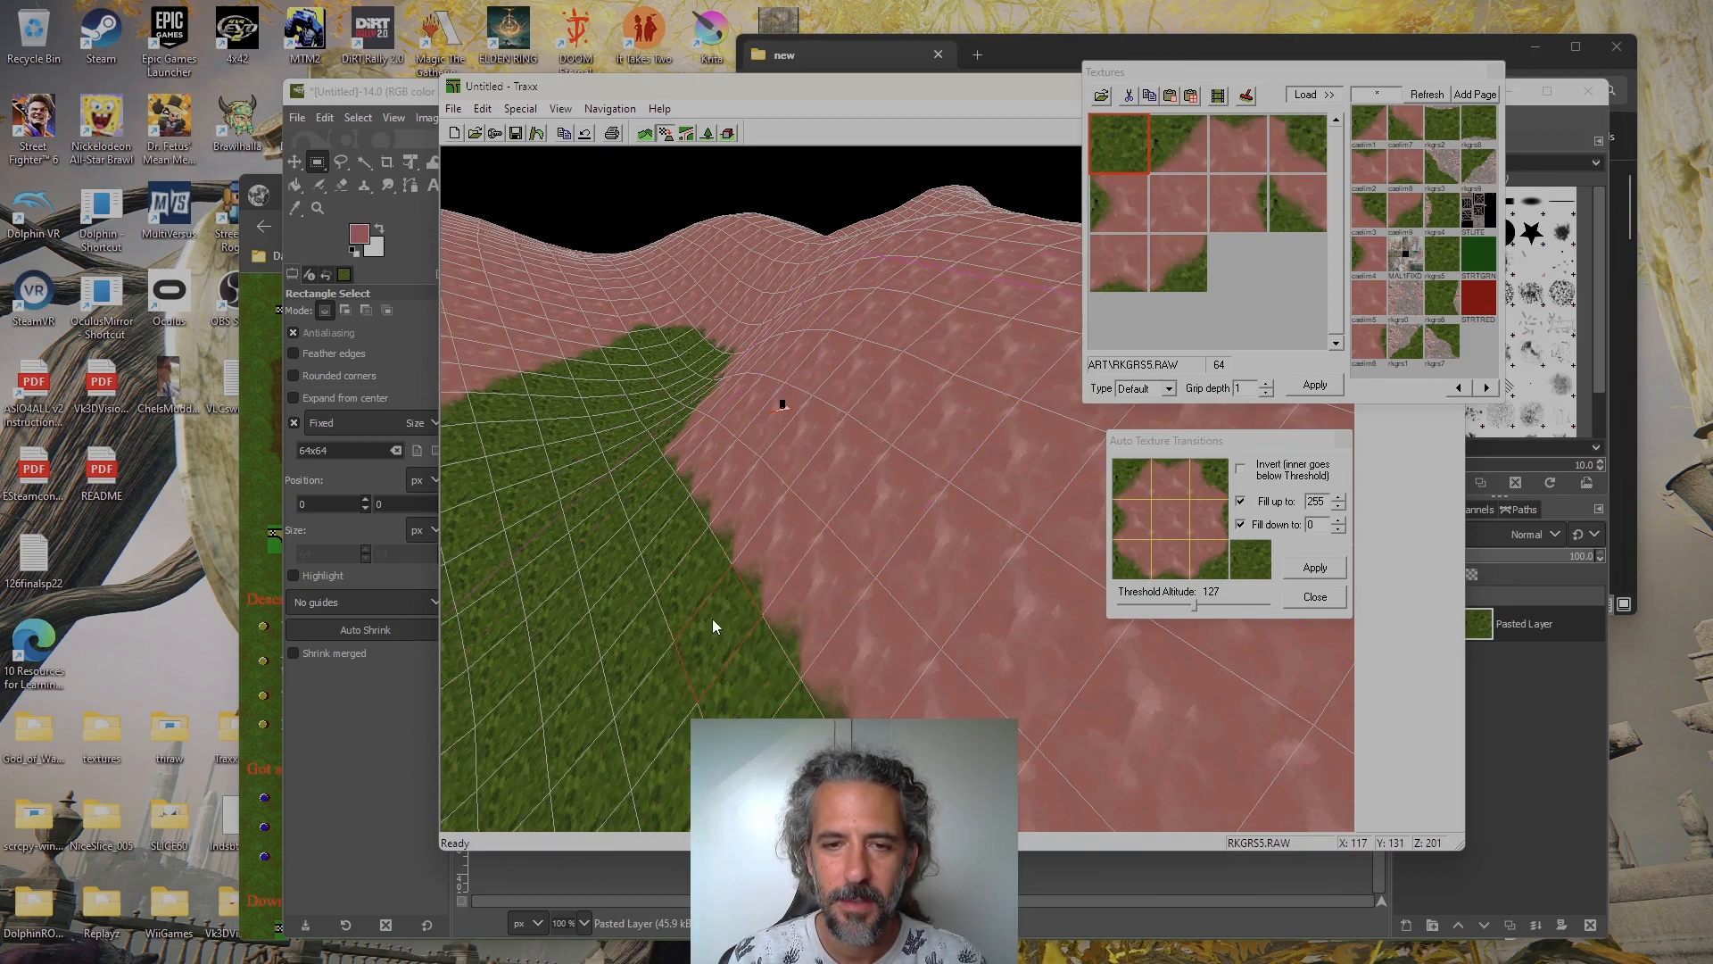
pyautogui.press('Left')
pyautogui.press('Up')
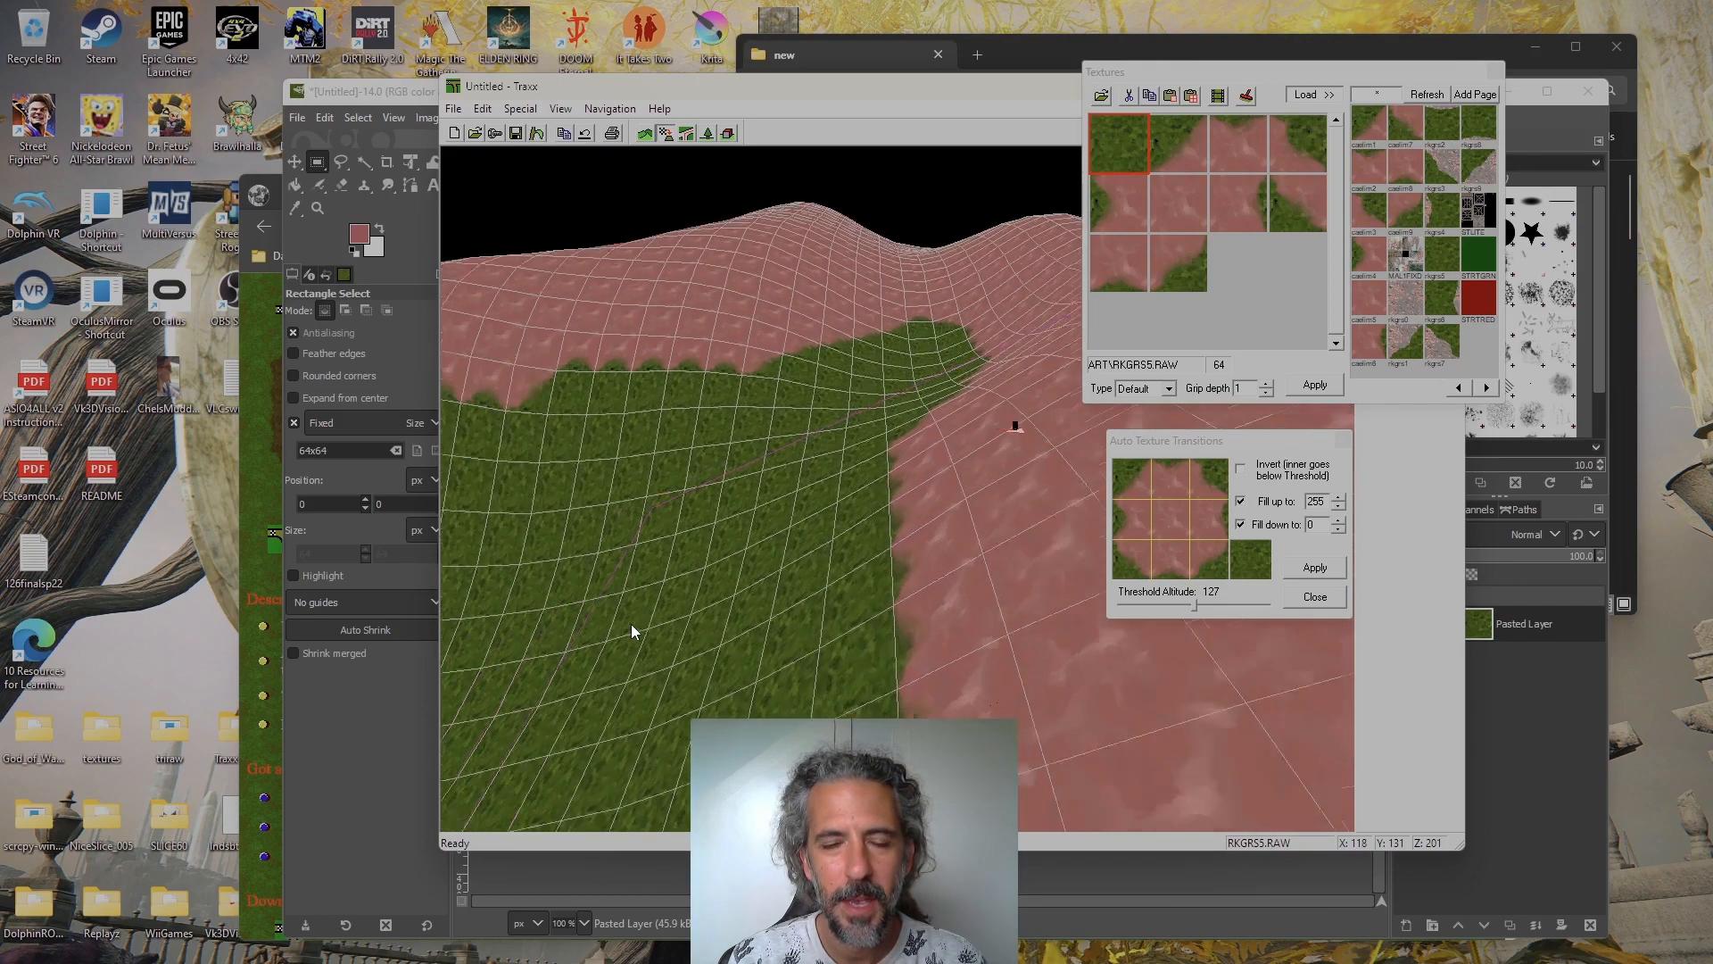
pyautogui.press('Up')
pyautogui.press('Right')
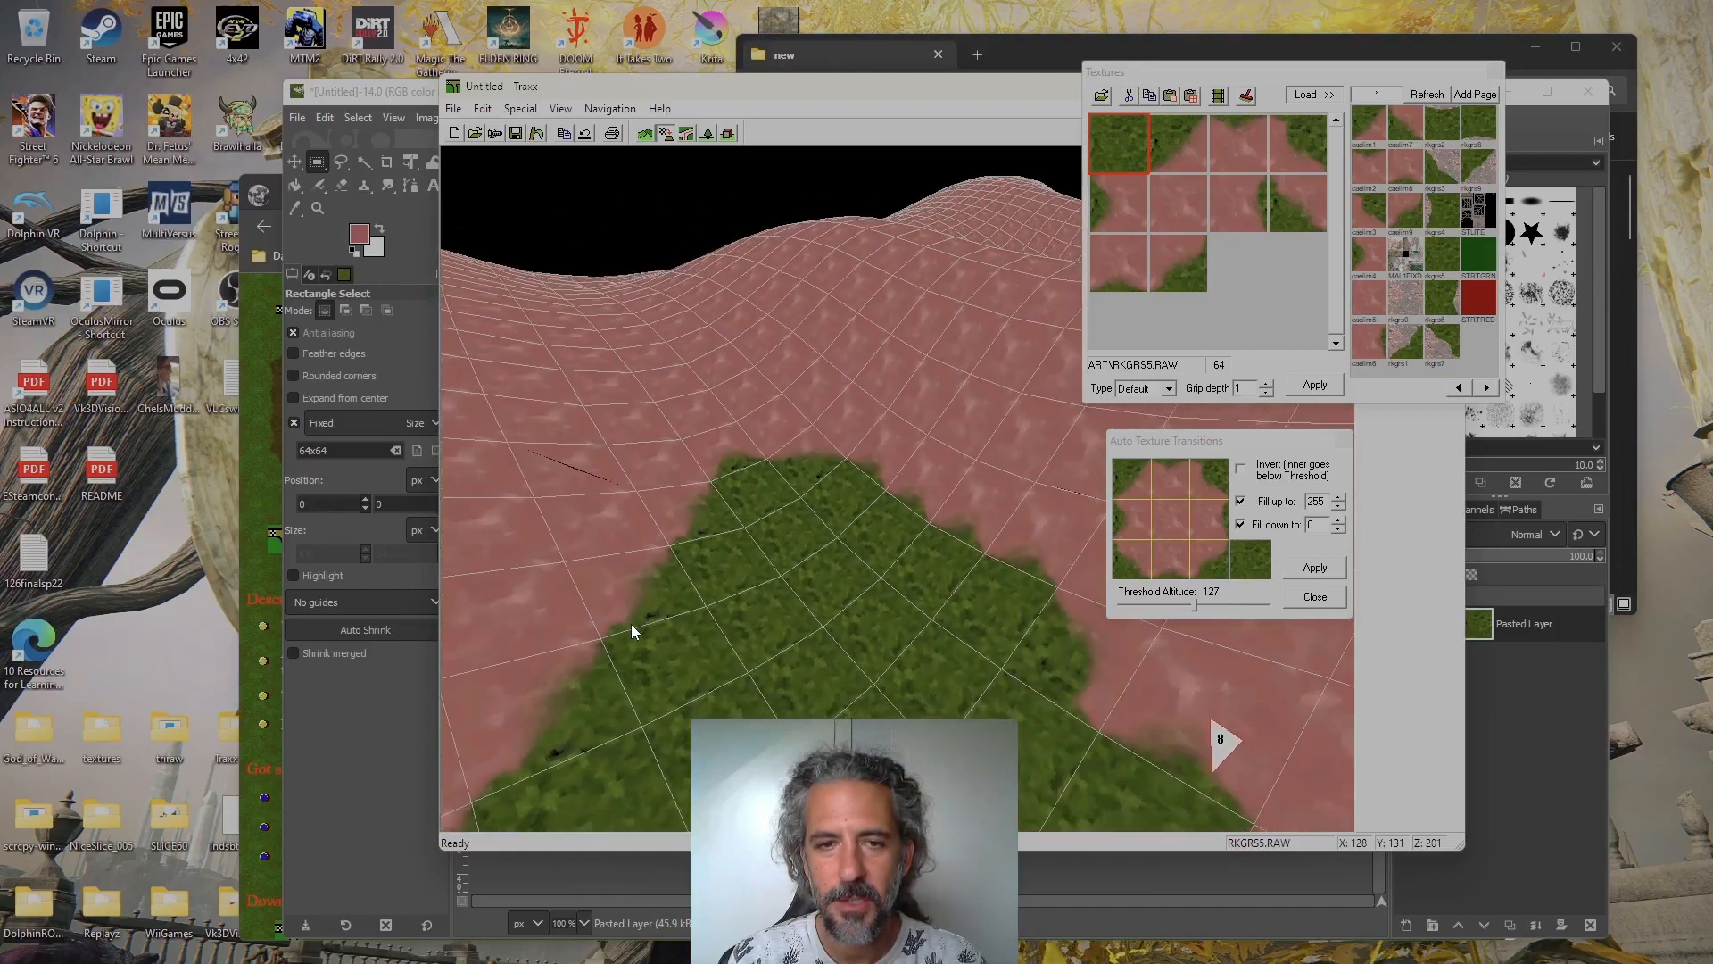
pyautogui.press('Down')
pyautogui.press('Left')
pyautogui.press('Up')
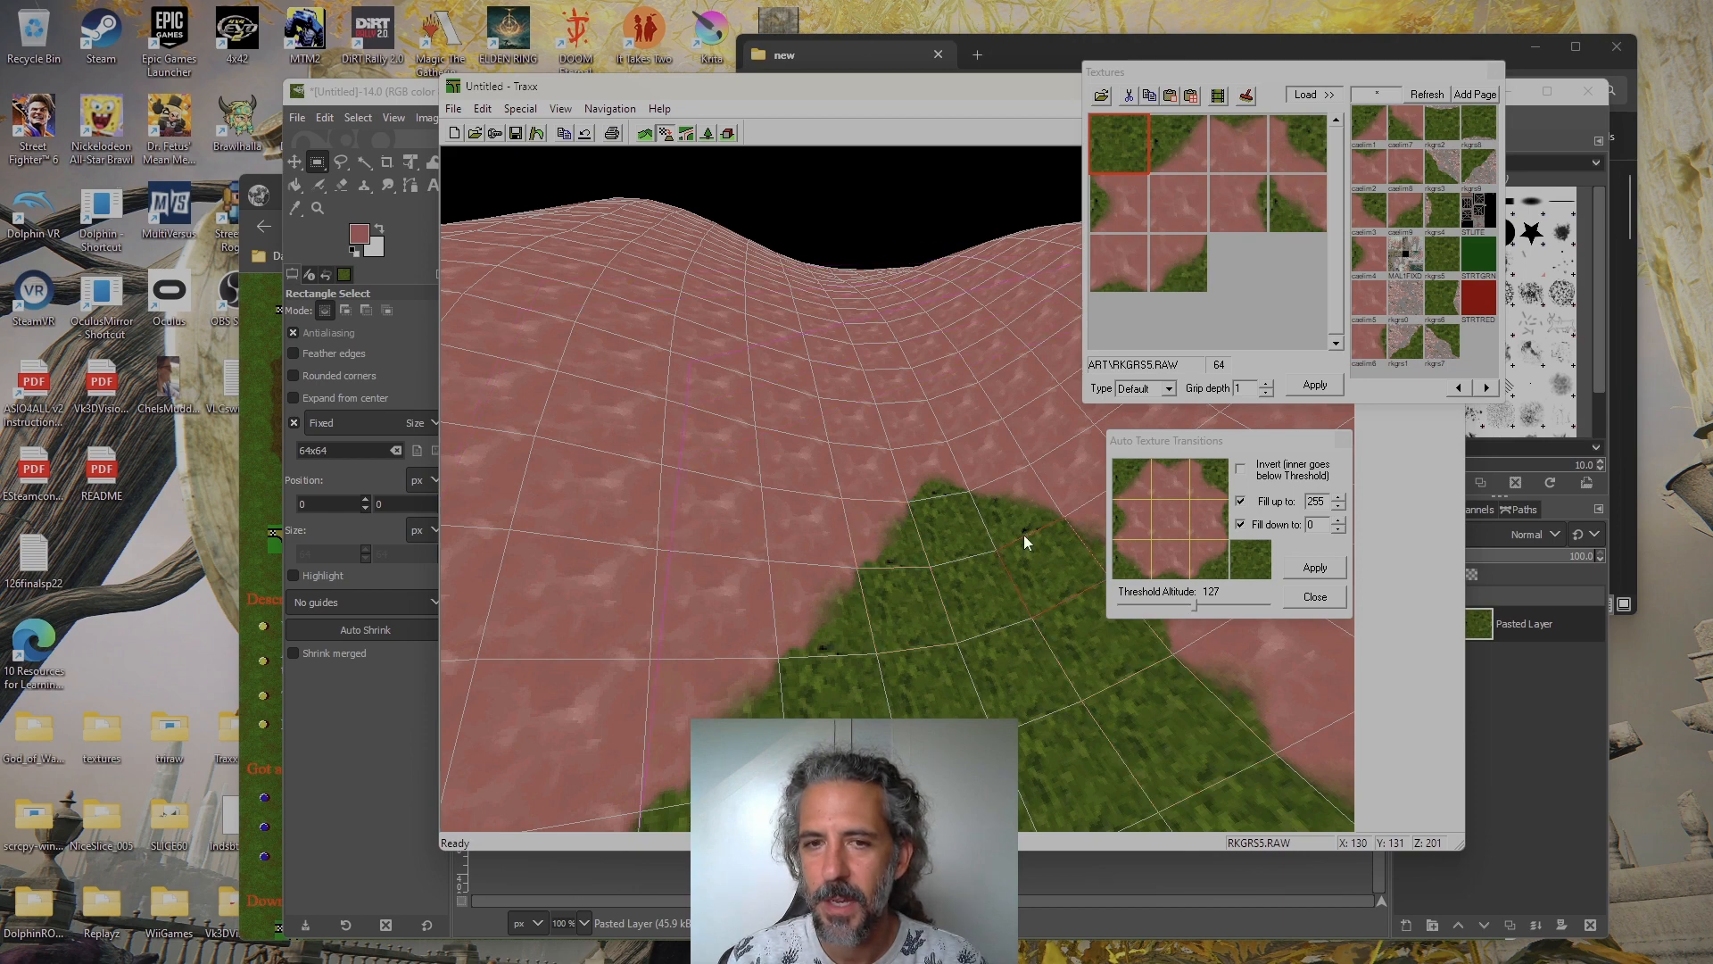
# Close the Auto Texture Transitions settings, keeping the transitions applied to the terrain
pyautogui.press('Left')
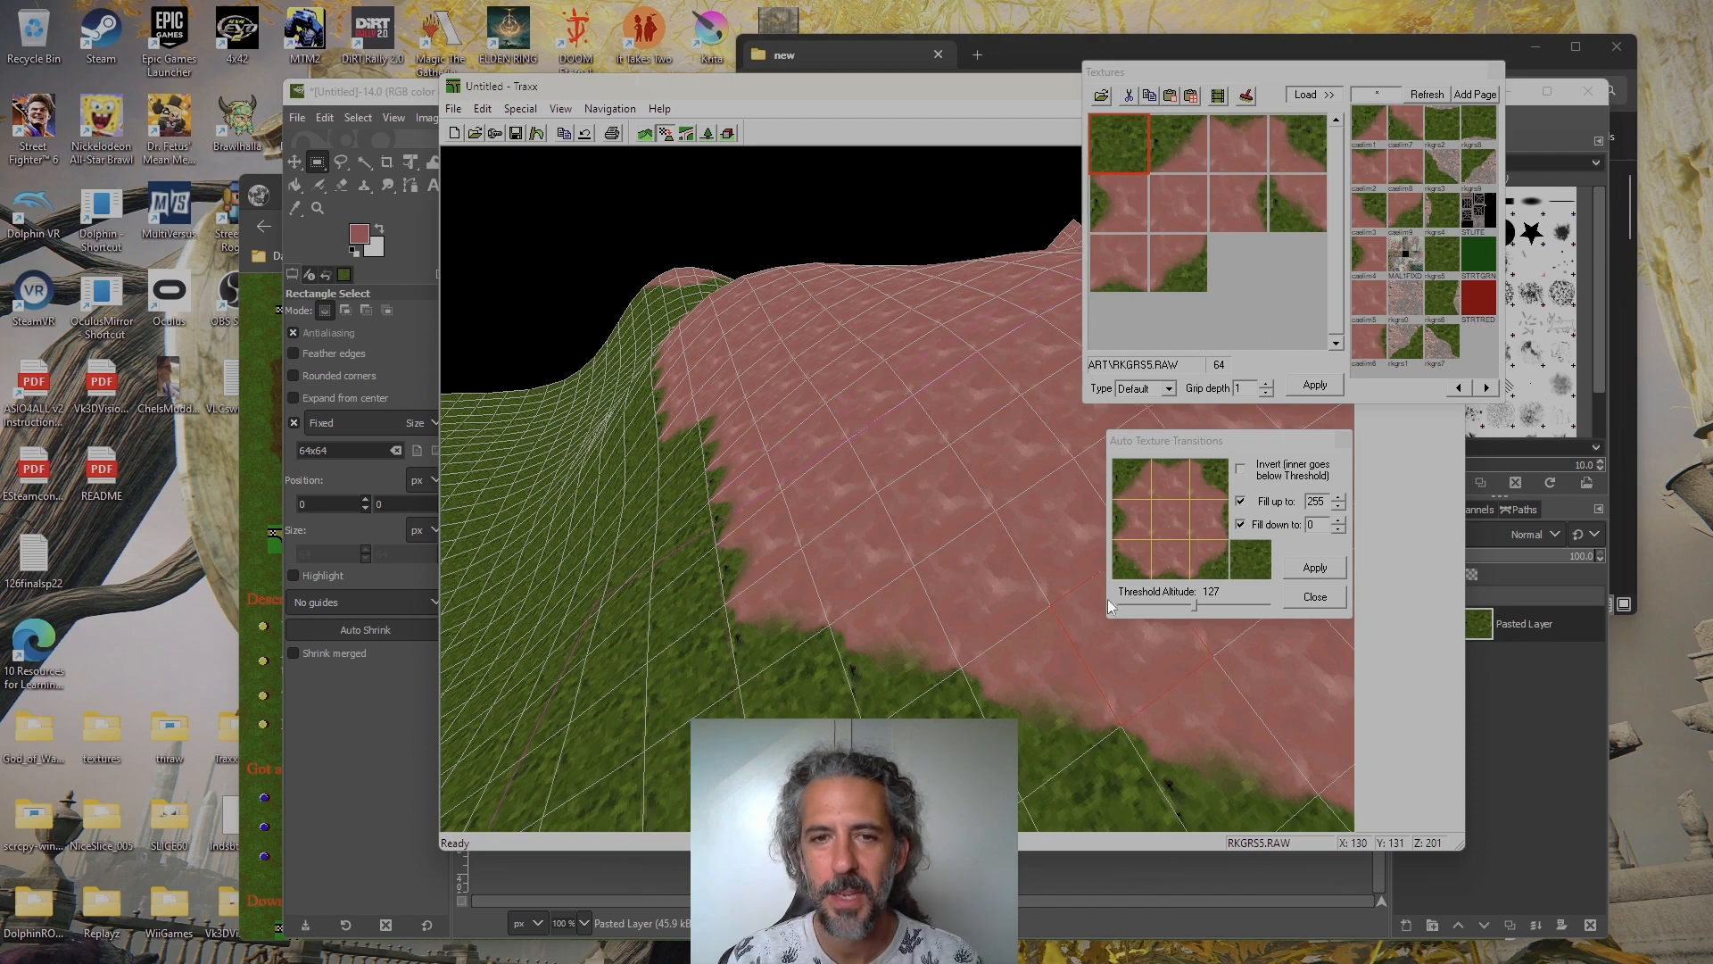
pyautogui.click(1315, 597)
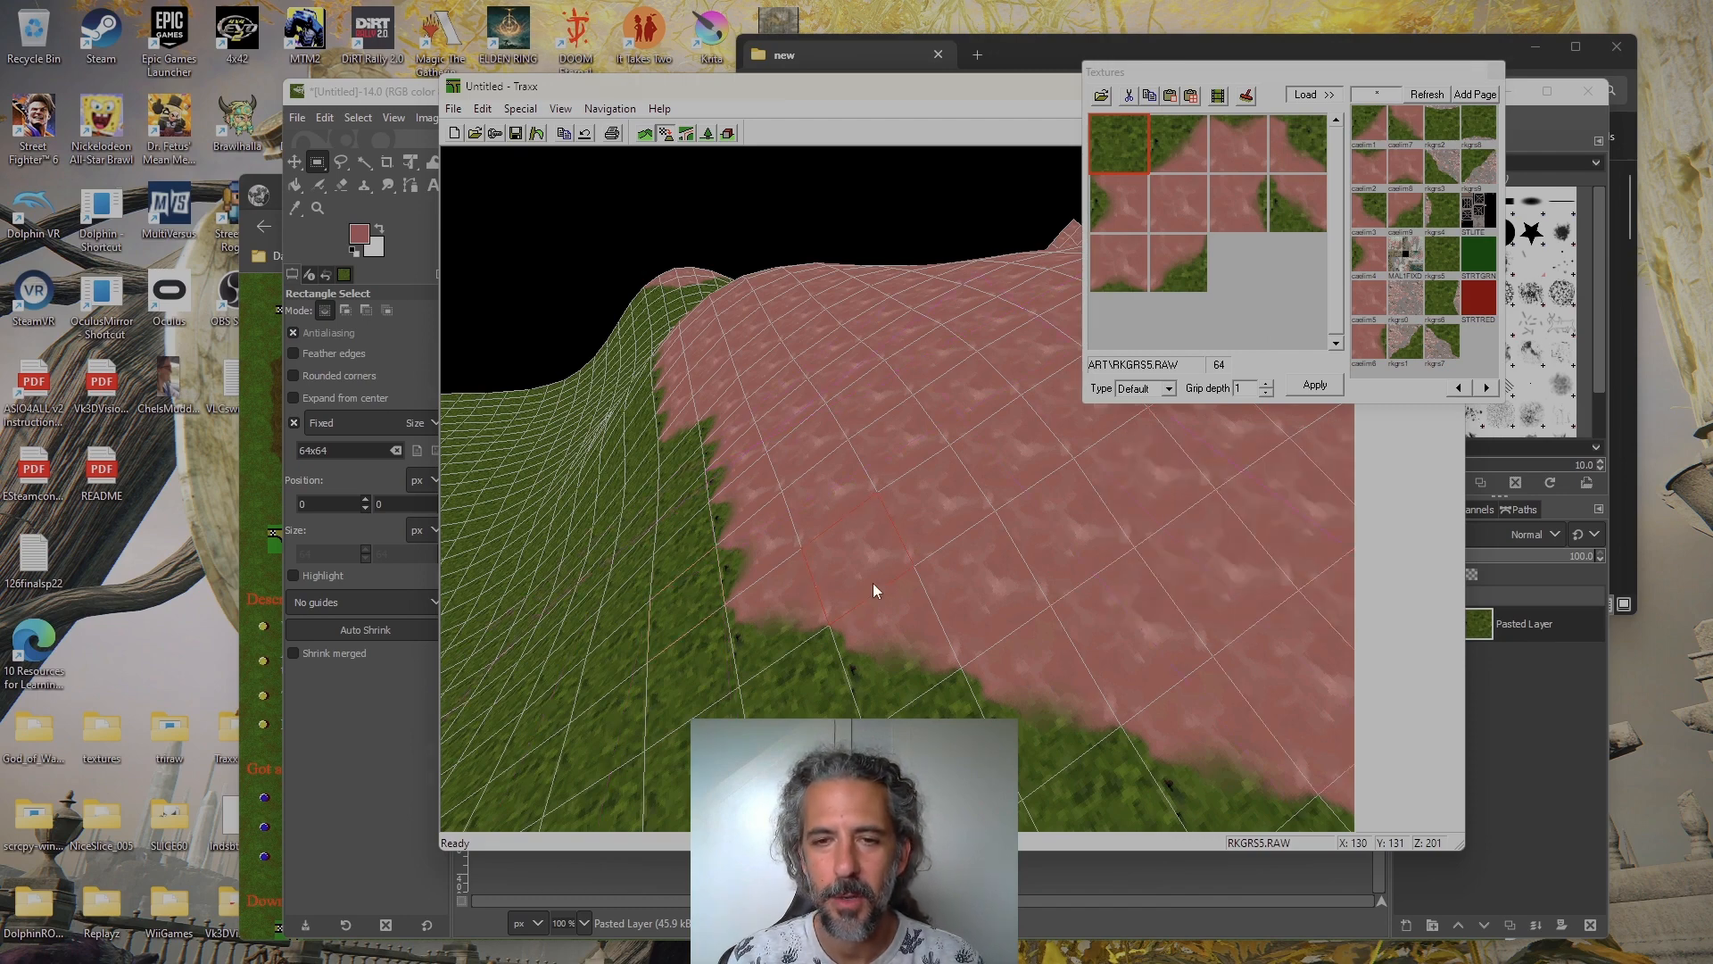